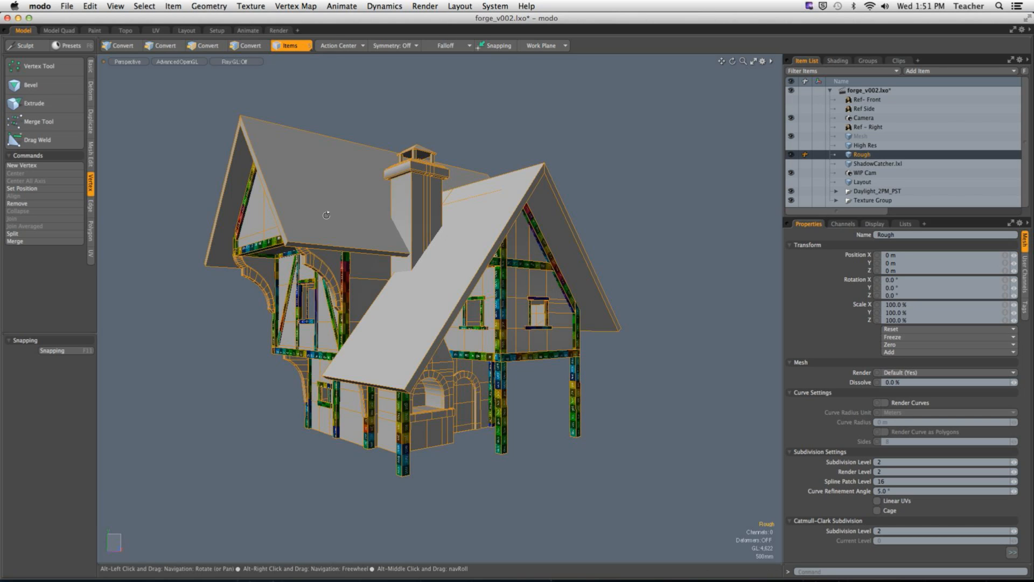
Step: Deselect the Rough mesh, switch to the UV layout and show the scene's item list
left_click_drag(488, 367, 347, 238, "alt")
left_click(191, 162)
left_click_drag(192, 162, 317, 183, "alt")
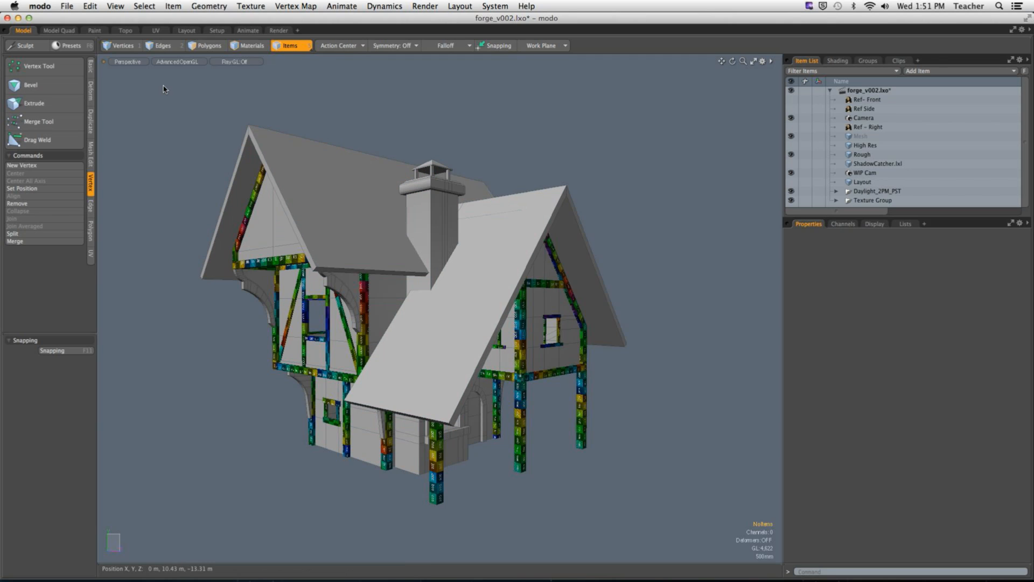
left_click(156, 30)
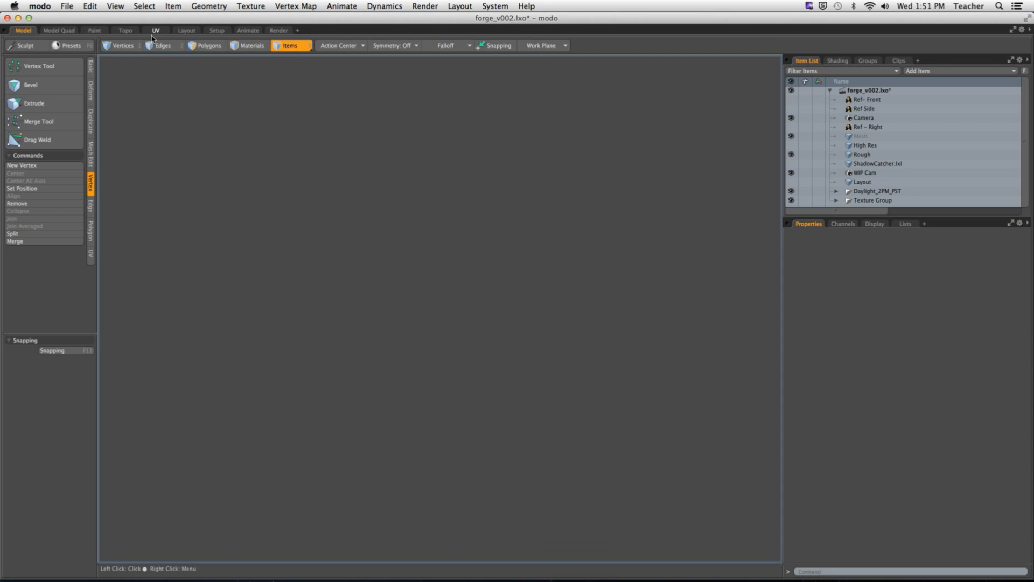
scroll(703, 295, "down", 3)
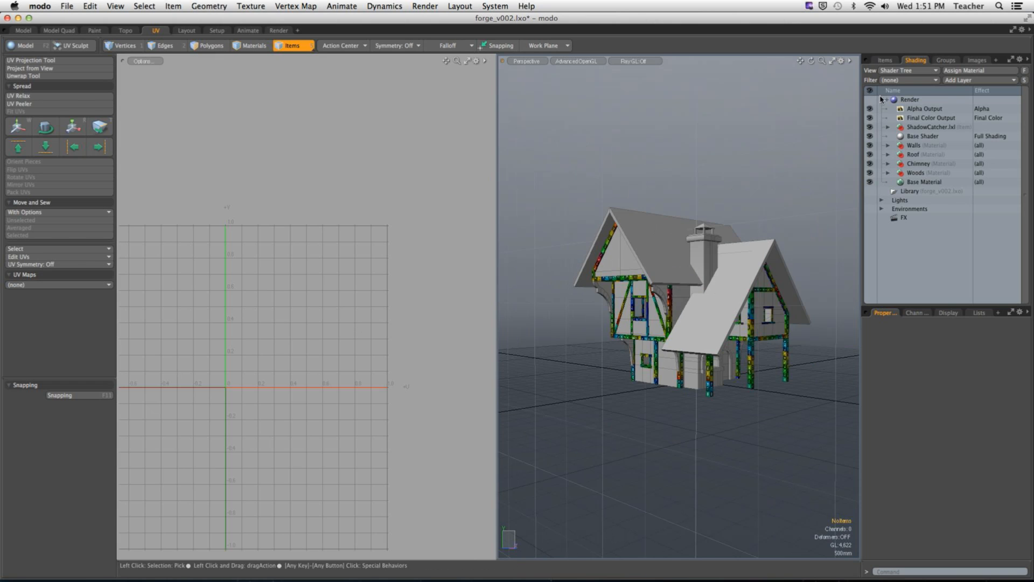
left_click(886, 61)
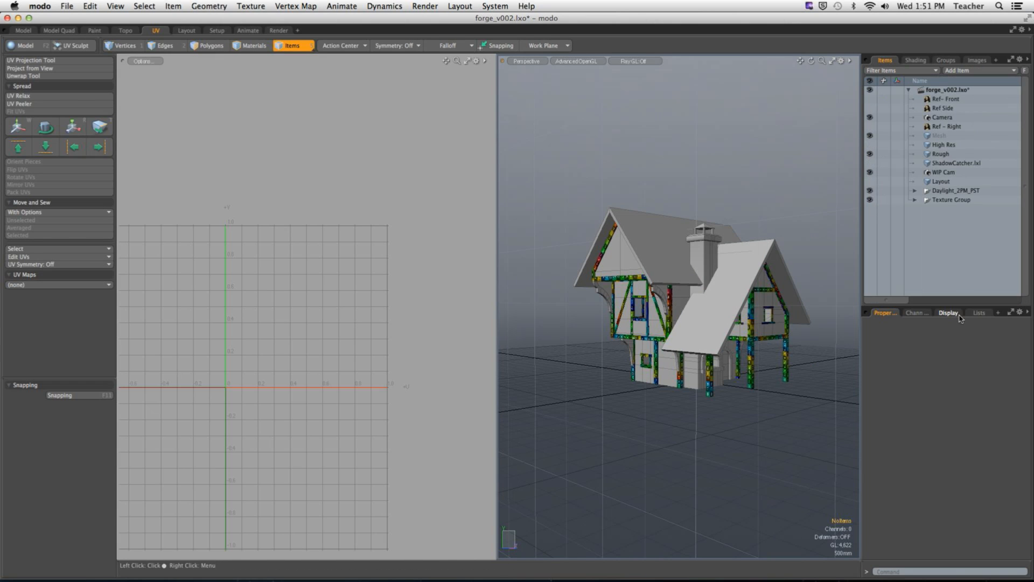
Step: Display the Forge Parts UV map and enlarge the UV view slightly
left_click(976, 314)
left_click(870, 343)
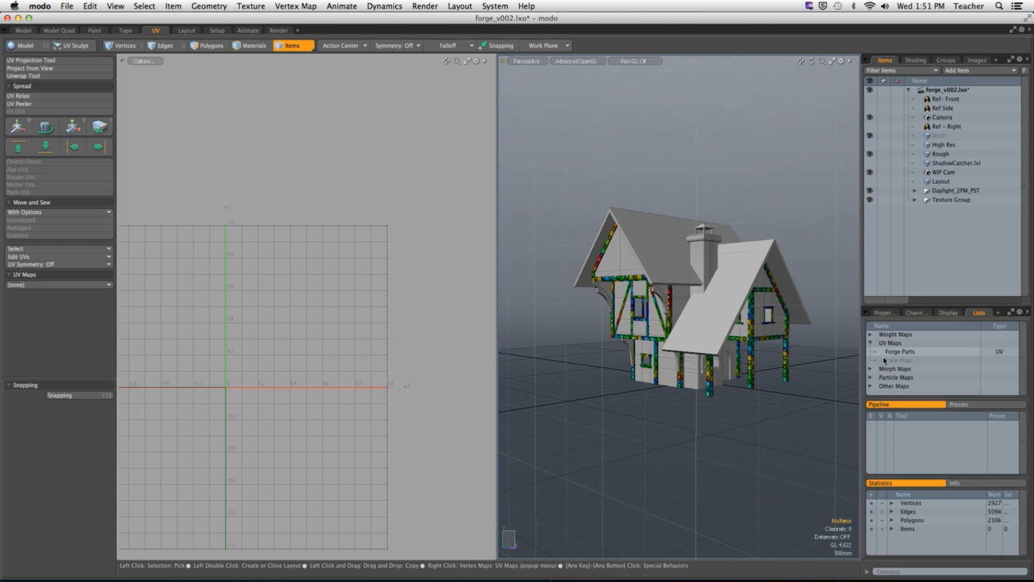
left_click(870, 352)
scroll(280, 295, "down", 10)
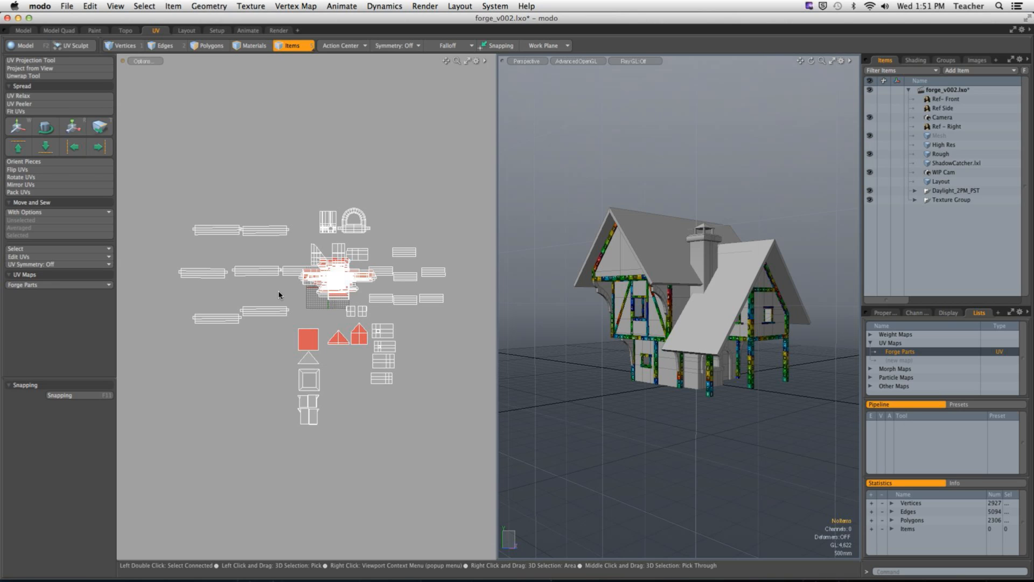
left_click_drag(496, 262, 518, 248)
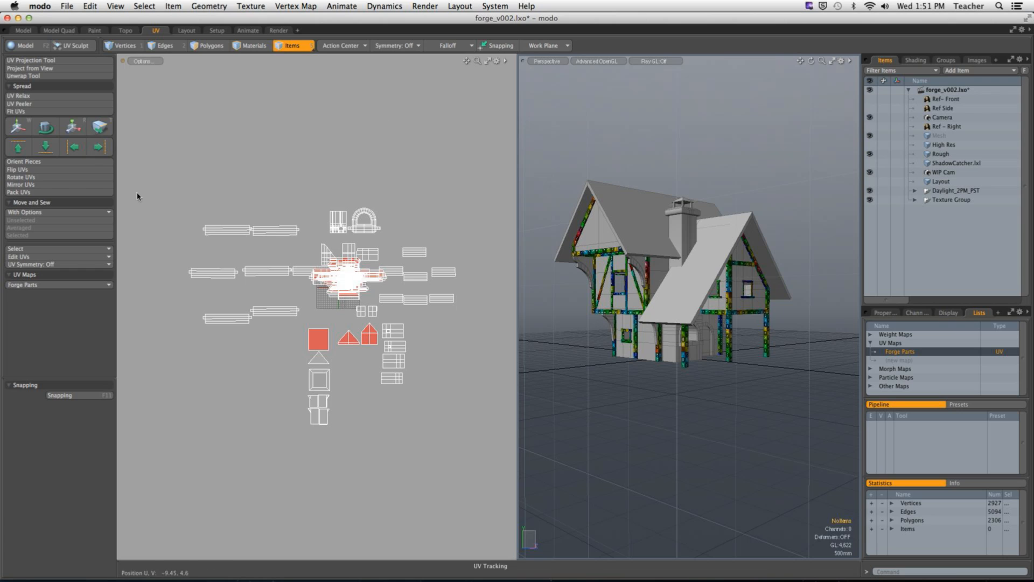
Step: Pack the Forge Parts UVs with Pack, Stretch and Orient enabled, Auto direction and 20% gaps
left_click(37, 193)
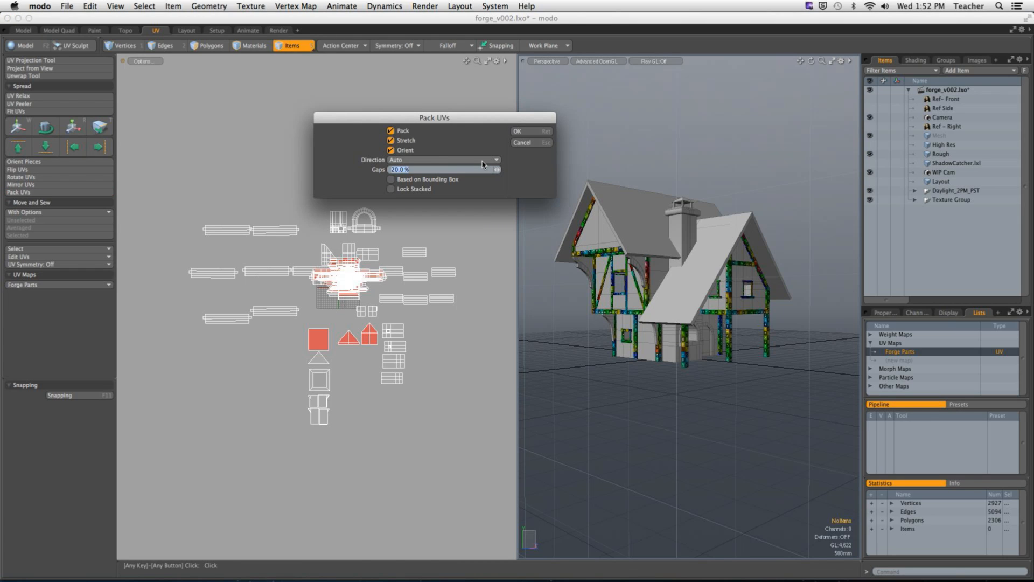
left_click(391, 140)
left_click(391, 141)
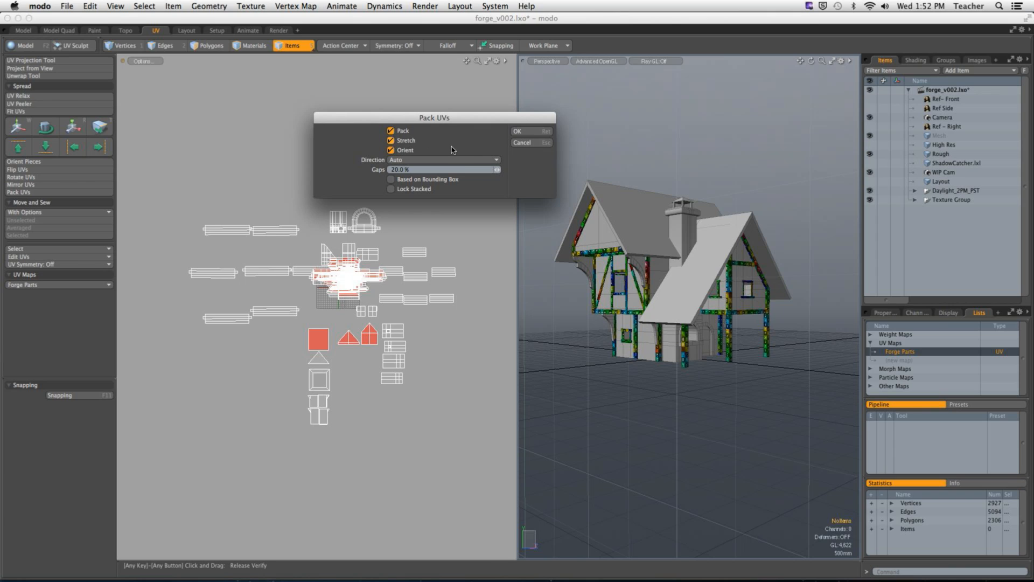
left_click(518, 131)
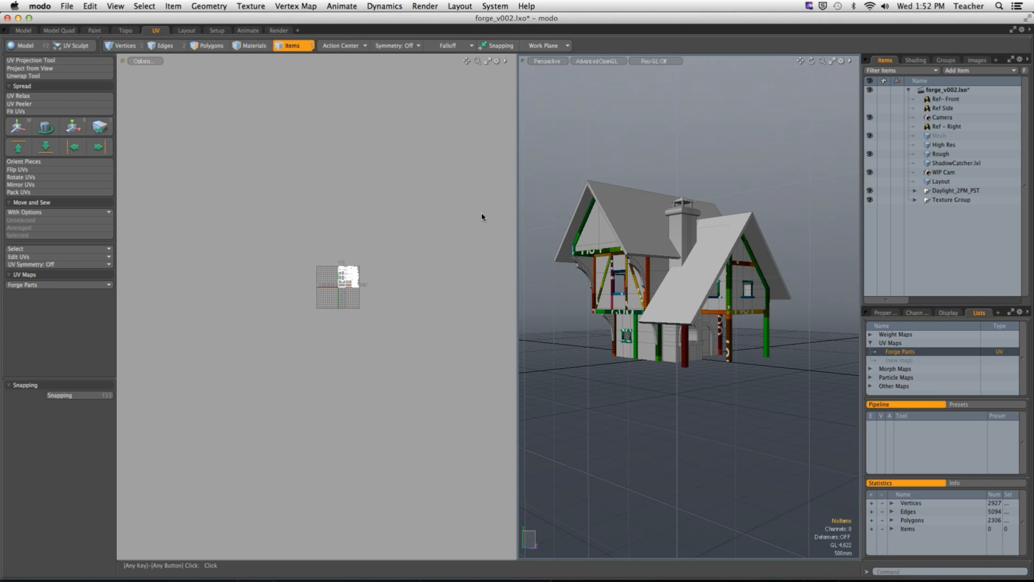
scroll(415, 281, "up", 10)
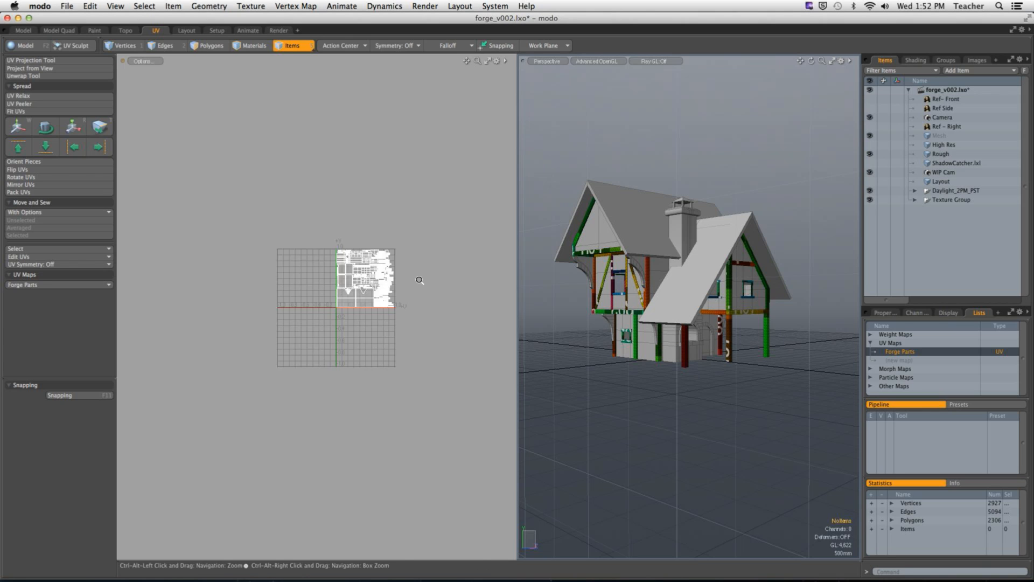
left_click_drag(416, 282, 309, 299, "alt+shift")
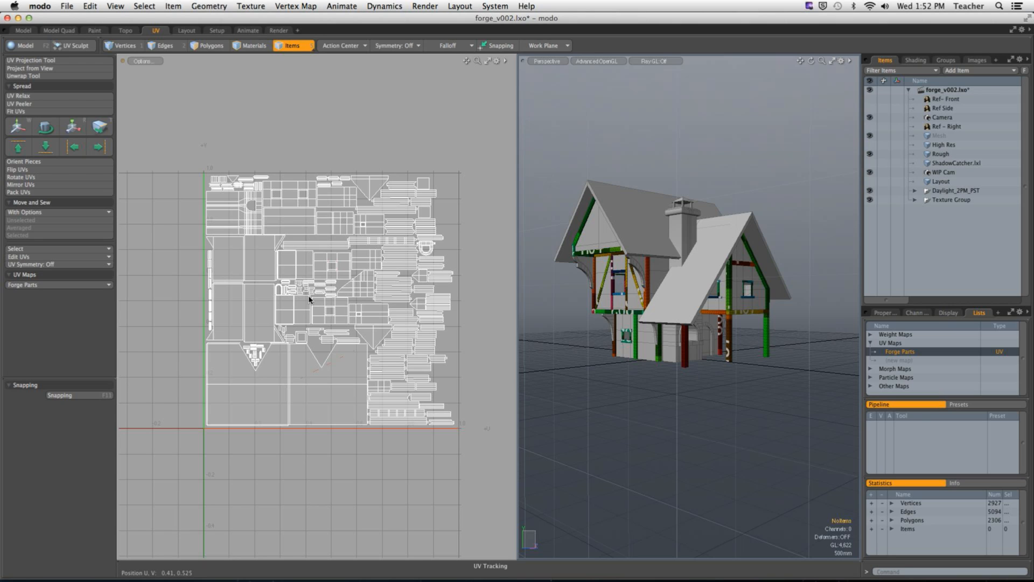
Step: Undo the UV packing to compare it with the previous layout and redo it
key("super+z")
key("super+z")
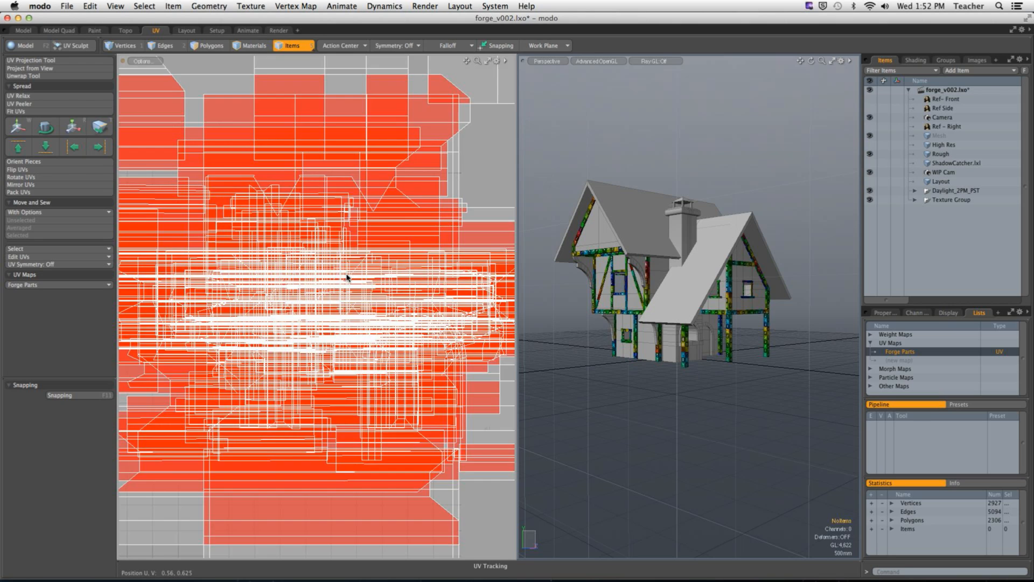
key("super+shift+z")
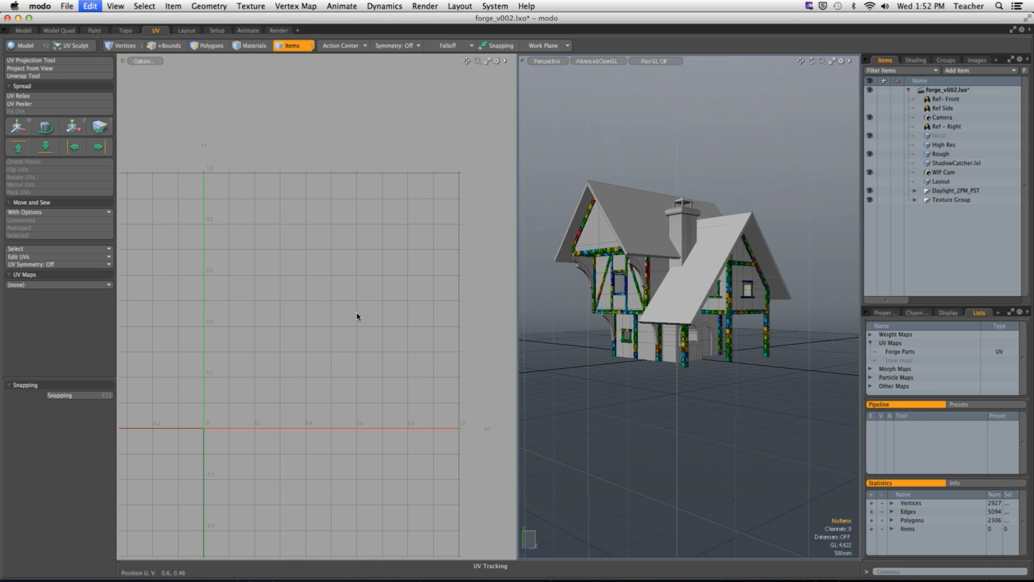
key("super+shift+z")
Step: In polygon selection mode, select the large UV islands one after another to identify the roof parts on the house
left_click_drag(215, 194, 253, 194, "ctrl+alt")
mouse_move(253, 194)
left_mouse_down("alt+shift")
mouse_move(309, 188)
mouse_move(296, 231)
mouse_move(393, 269)
mouse_move(358, 292)
mouse_move(173, 290)
left_mouse_up("alt+shift")
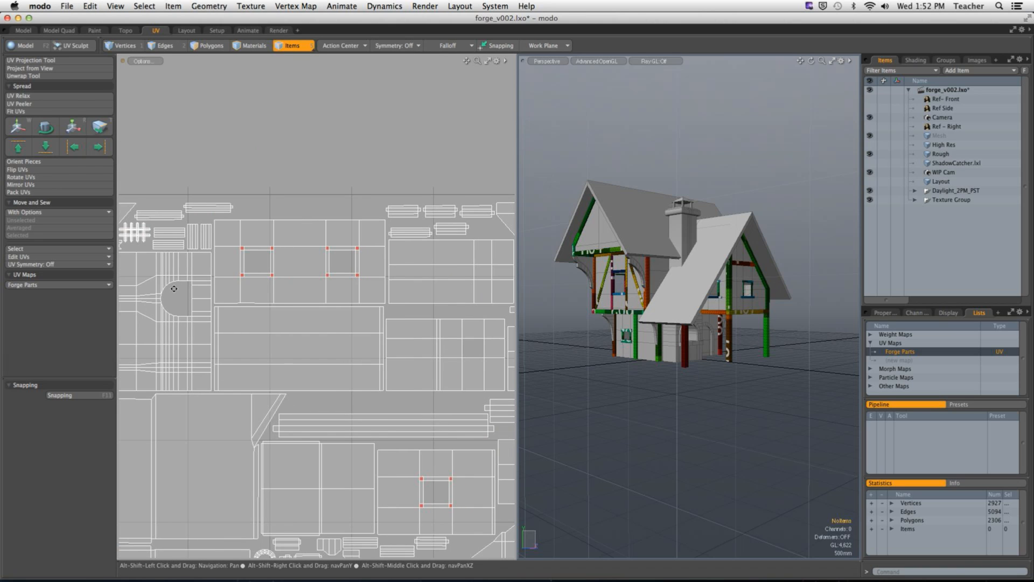
left_click_drag(420, 291, 303, 293, "alt+shift")
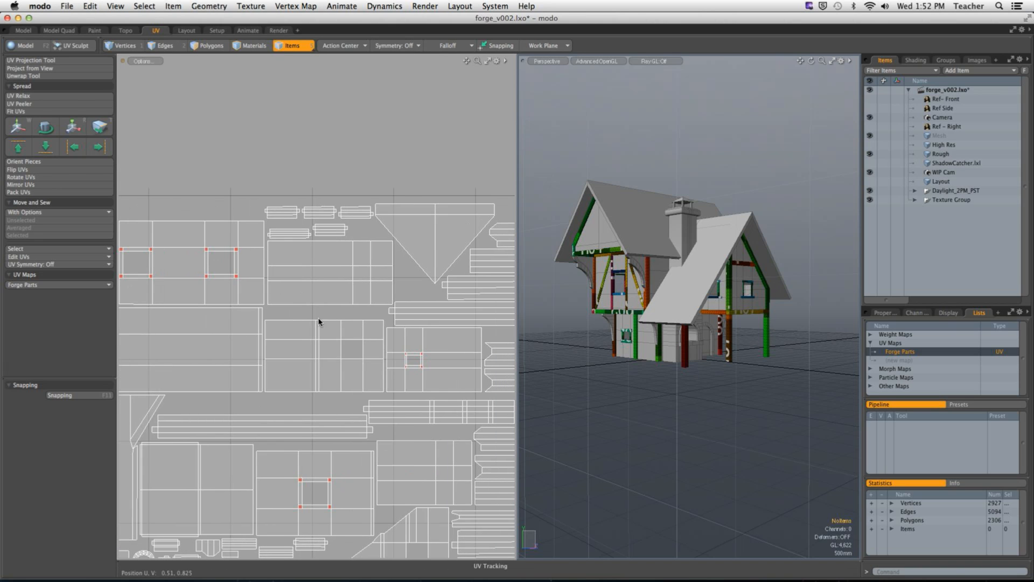
left_click(209, 47)
left_click_drag(243, 377, 208, 385, "ctrl+alt")
left_click_drag(207, 385, 325, 281, "alt+shift")
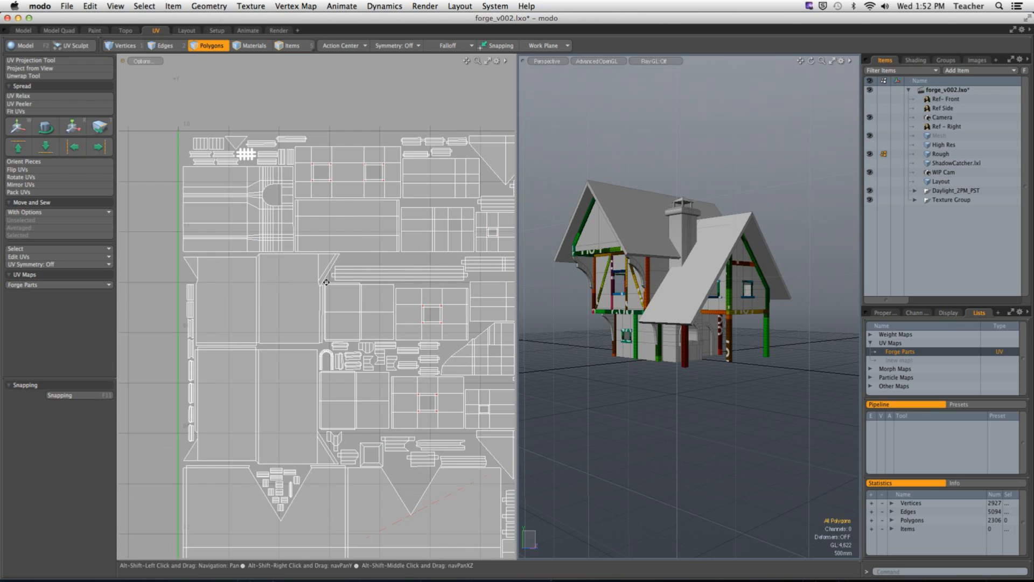
double_click(305, 295)
double_click(275, 369)
left_click_drag(313, 474, 288, 388, "alt+shift")
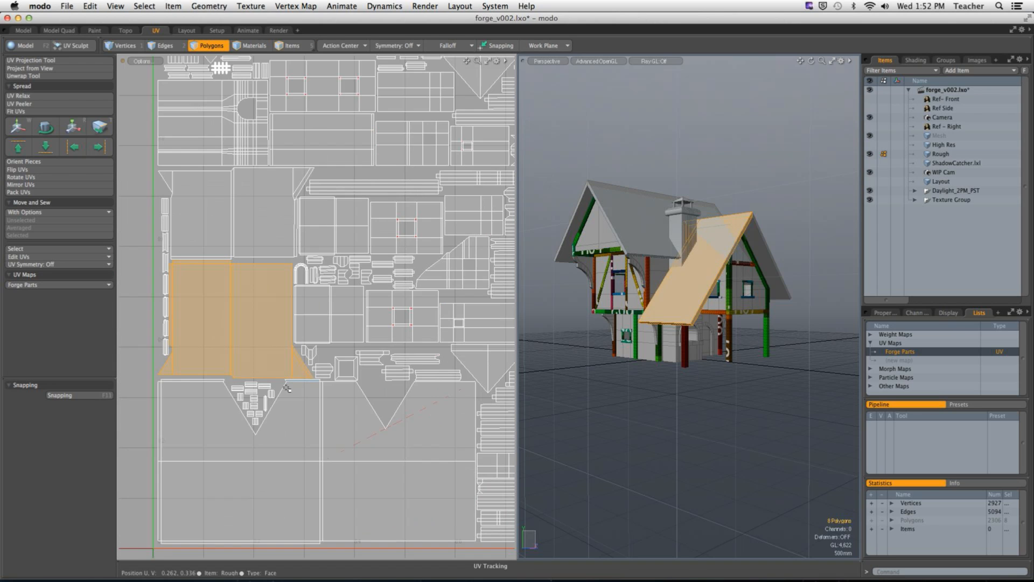
double_click(296, 404)
left_click_drag(399, 427, 278, 361, "alt+shift")
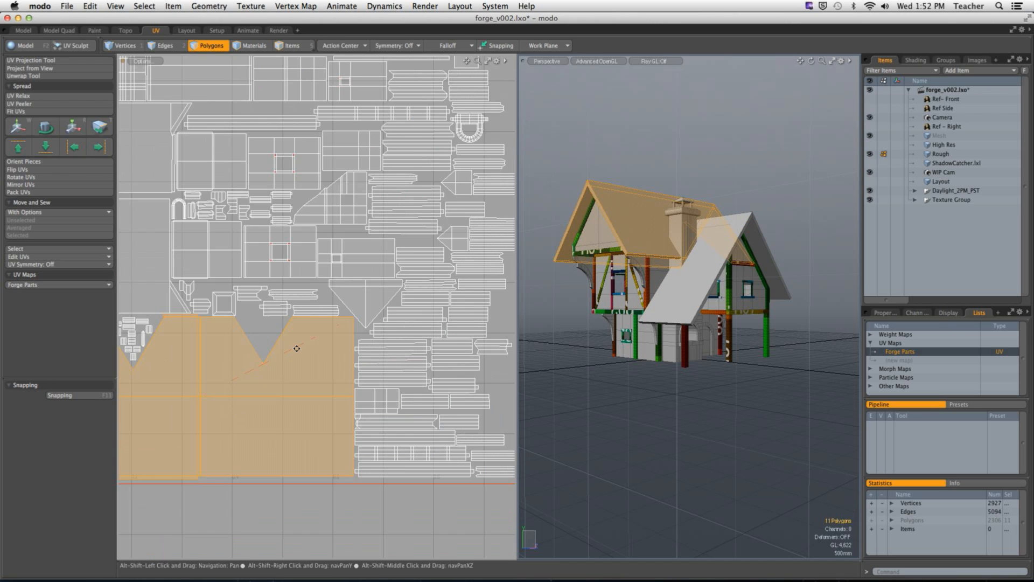
Step: Select several narrow beam UV islands in turn and examine the last one on the house's gable side in the 3D view
left_click(412, 386)
double_click(411, 385)
double_click(409, 369)
double_click(410, 352)
double_click(414, 337)
double_click(424, 318)
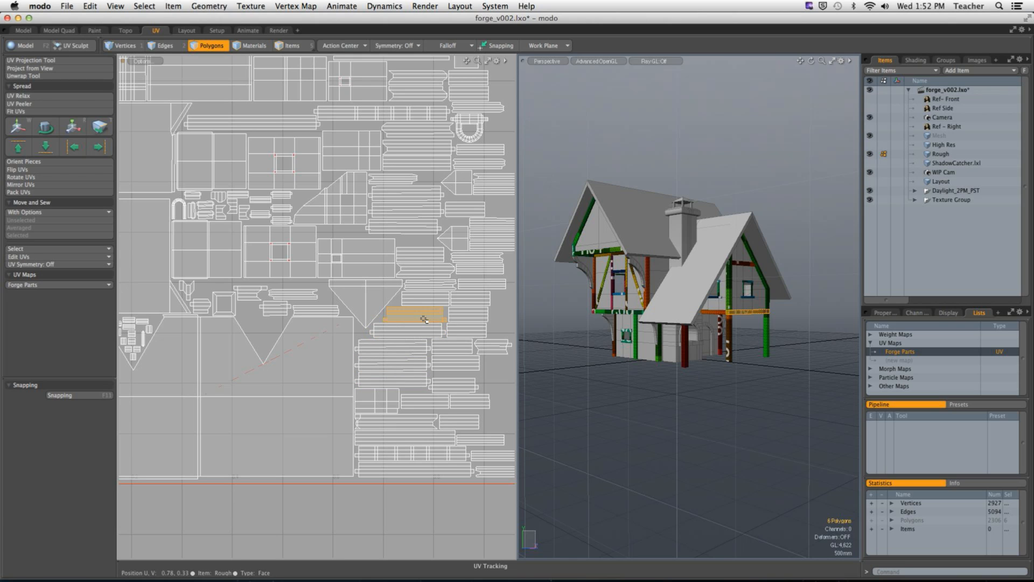
left_click_drag(415, 230, 375, 272, "ctrl+alt")
key("shift+a")
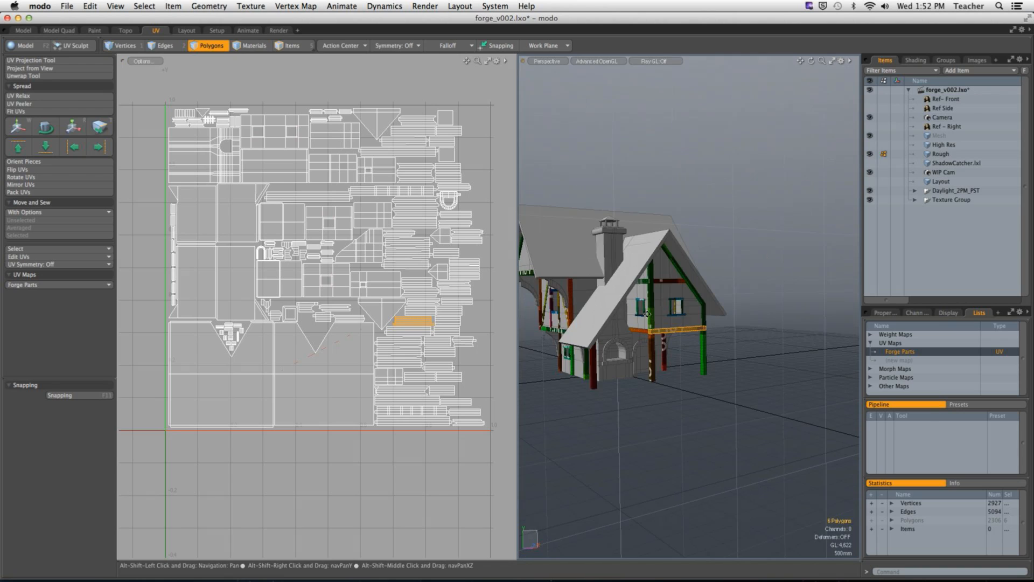
left_click_drag(670, 322, 755, 323, "alt+shift")
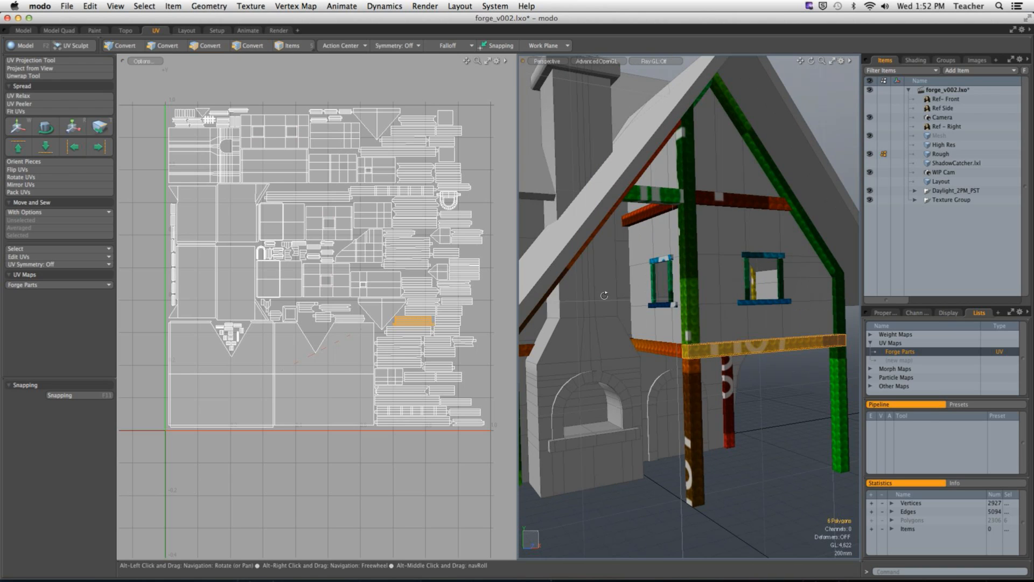
Step: Select the stacked beam islands near the middle of the packed map in turn to match them with the model
left_click_drag(396, 189, 375, 280, "alt+shift")
double_click(349, 330)
double_click(350, 347)
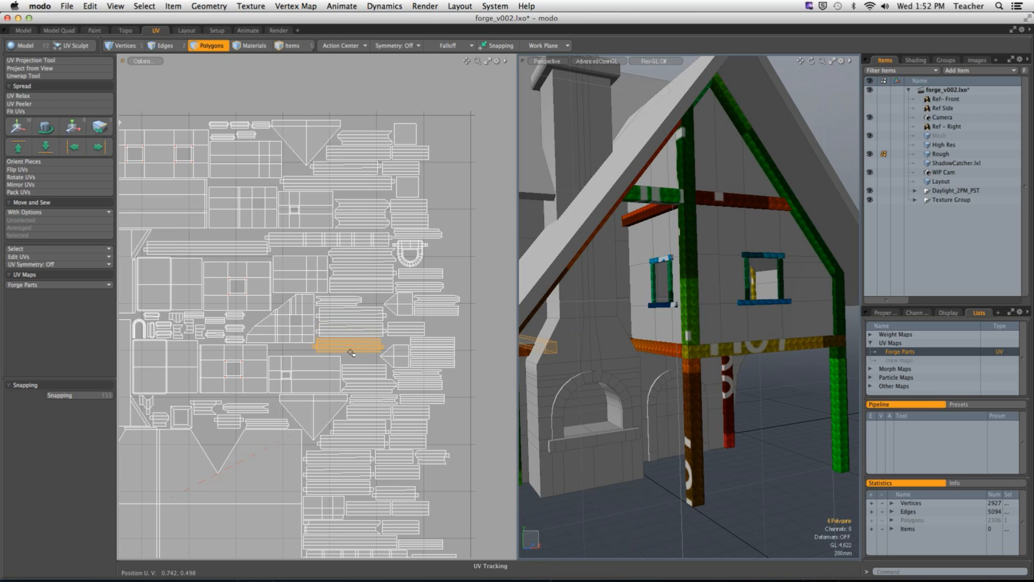
double_click(349, 329)
double_click(349, 313)
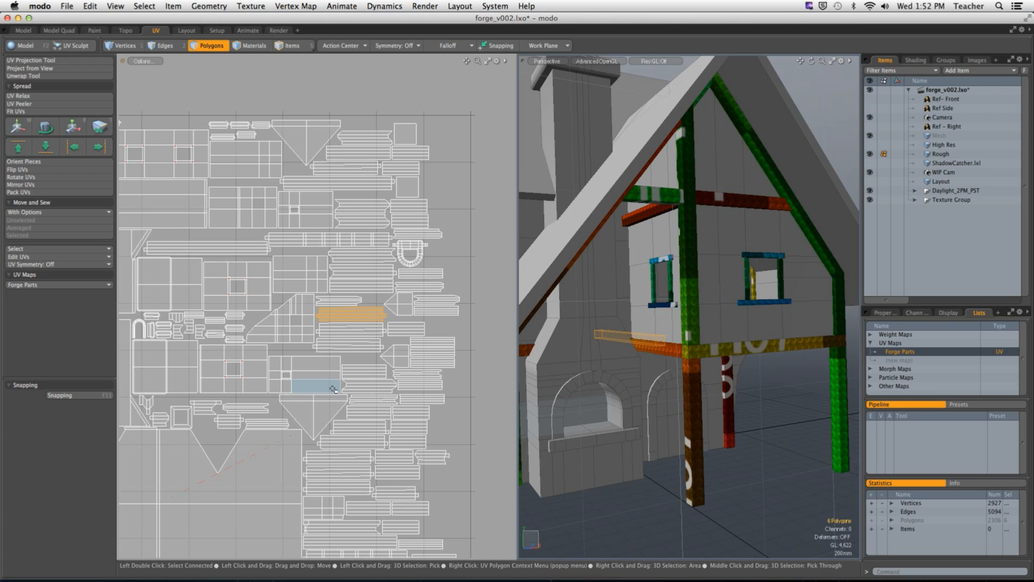
Step: Widen the UV view to show the whole packed map and clear the polygon selection
scroll(328, 360, "down", 4)
left_click_drag(327, 361, 387, 326, "alt")
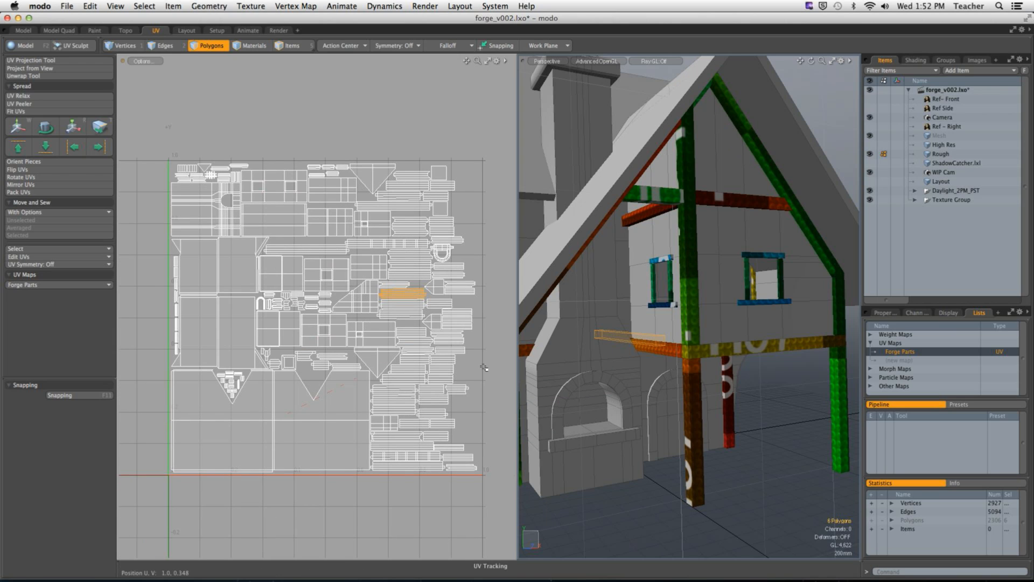
left_click_drag(516, 364, 667, 372)
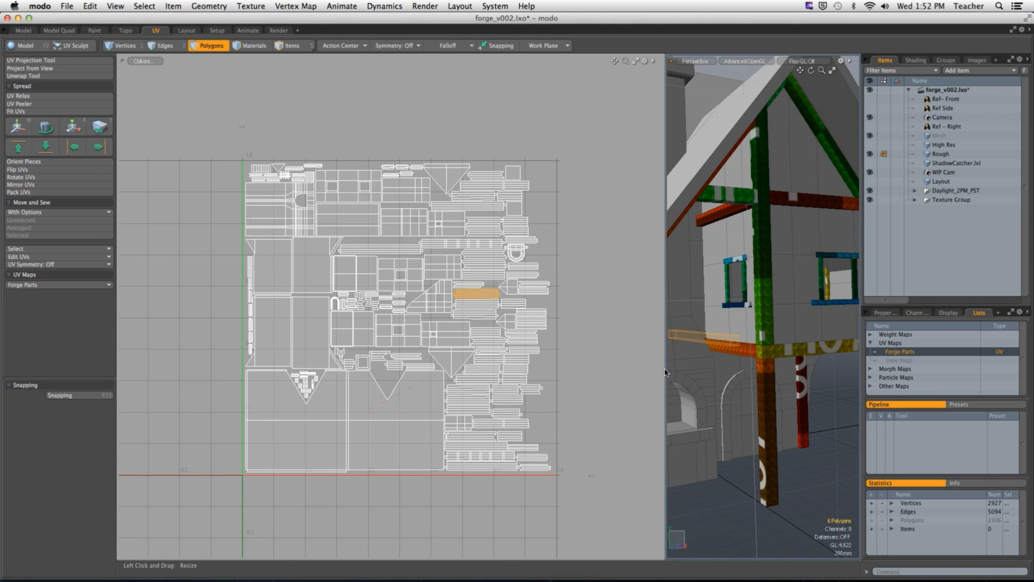
left_click(636, 376)
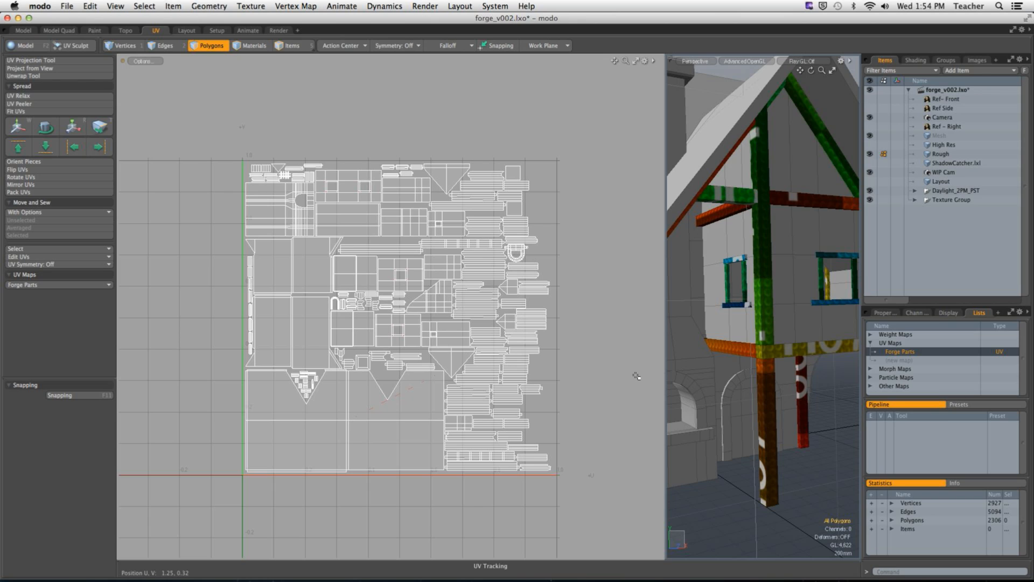
Step: Select the lowest long beam UV island, examine its location on the house and clear the selection
left_click_drag(474, 452, 450, 376, "alt")
double_click(439, 368)
left_click_drag(676, 366, 806, 344, "alt")
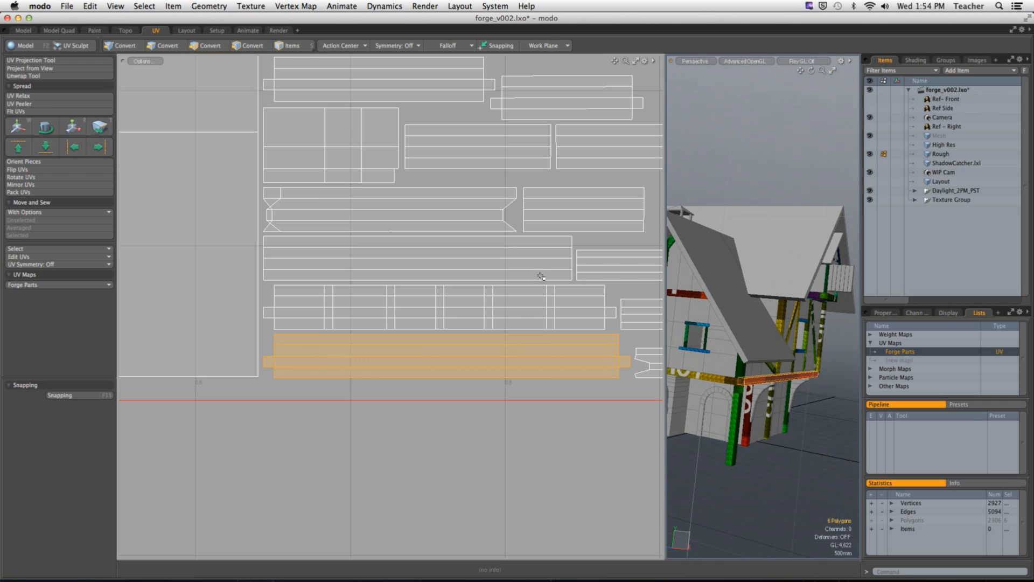
left_click(326, 443)
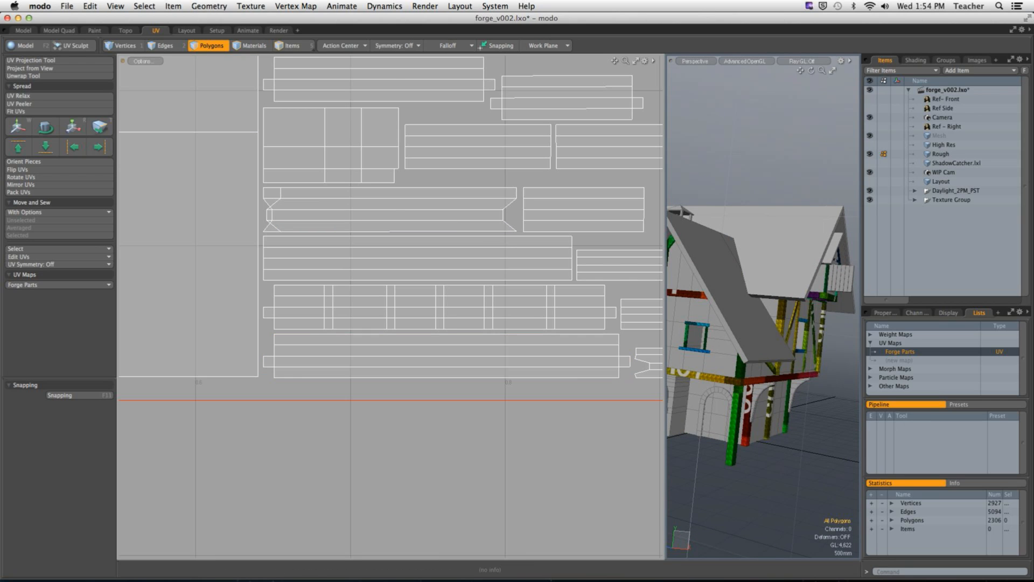
Step: Export the UVs as an Encapsulated PostScript template named test on the Desktop
left_click(251, 6)
left_click(266, 117)
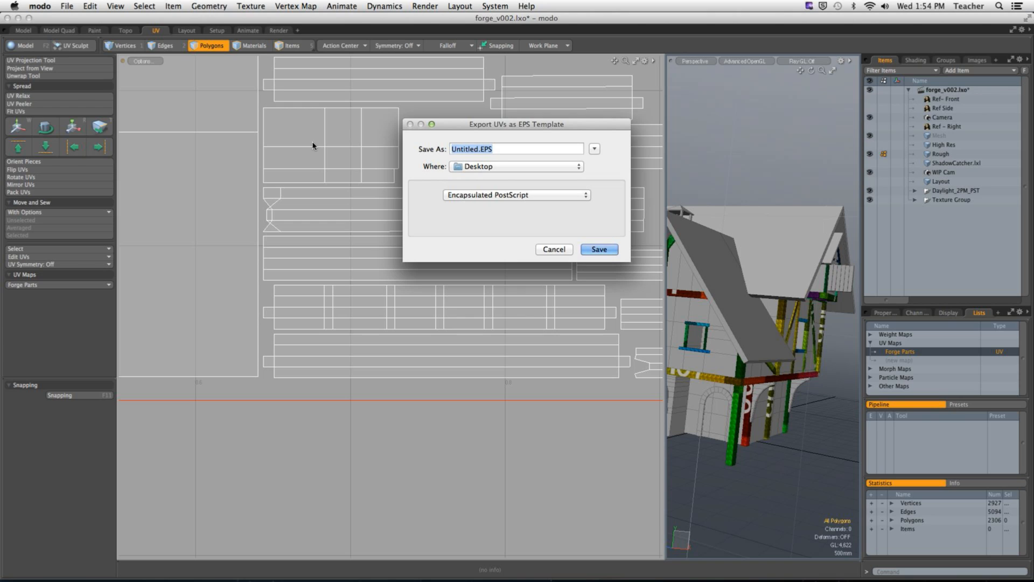
type("test")
left_click(602, 250)
Step: Hide modo and Google Chrome to expose the desktop
left_click(39, 6)
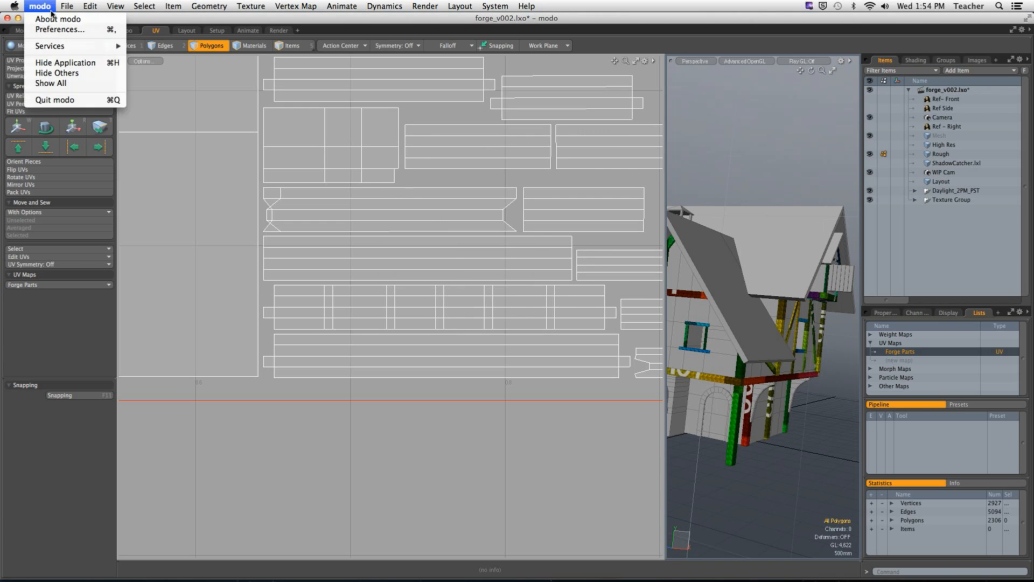
left_click(65, 63)
mouse_move(598, 574)
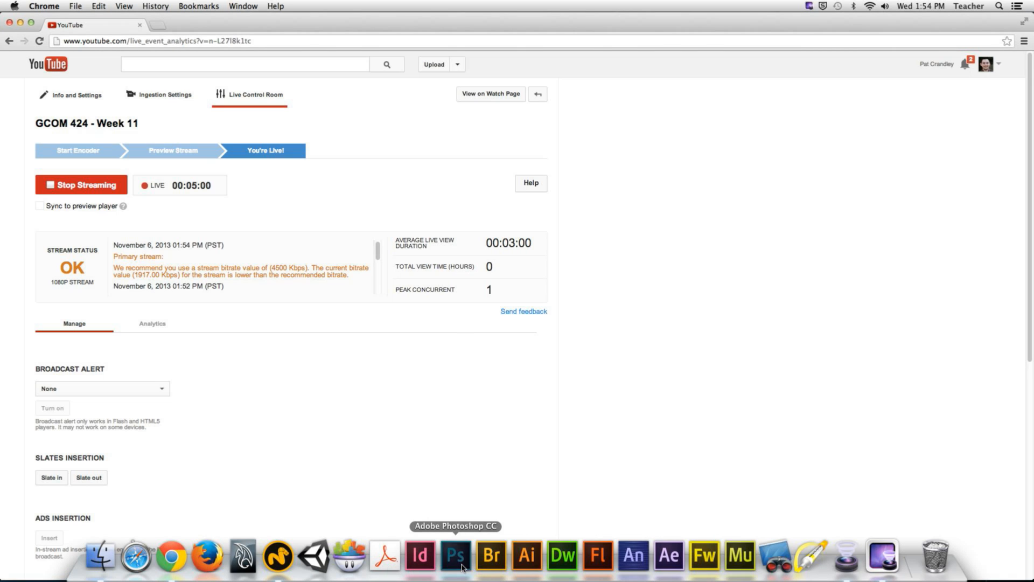
left_click(41, 6)
left_click(33, 6)
left_click(27, 6)
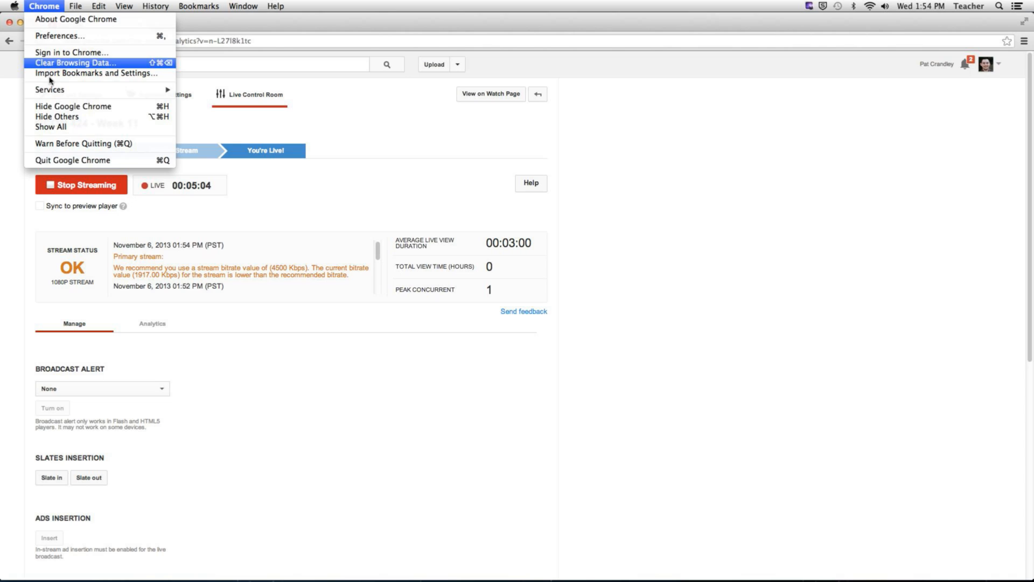
left_click(27, 103)
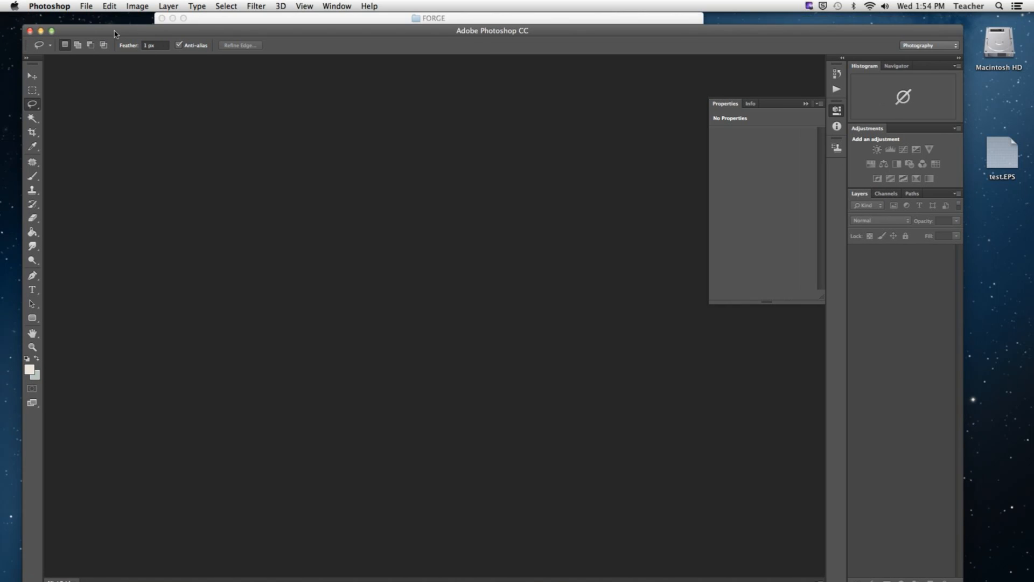
Step: Open test.EPS in Photoshop, rasterized at 1024 pixels wide in RGB mode, and permanently dismiss the 3D video memory notice
left_click_drag(1002, 156, 457, 550)
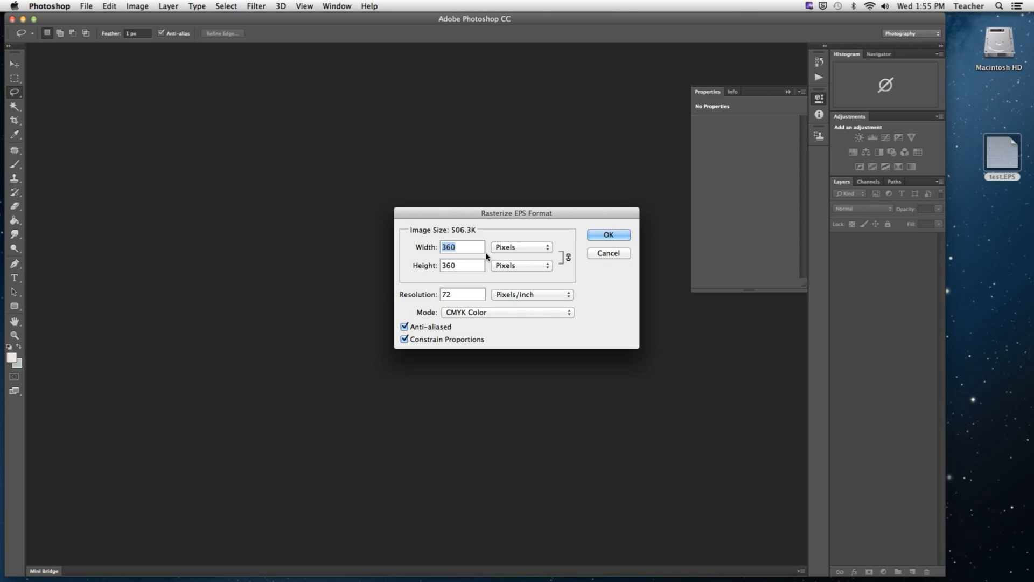
type("1024")
left_click(478, 312)
left_click(477, 302)
left_click(622, 232)
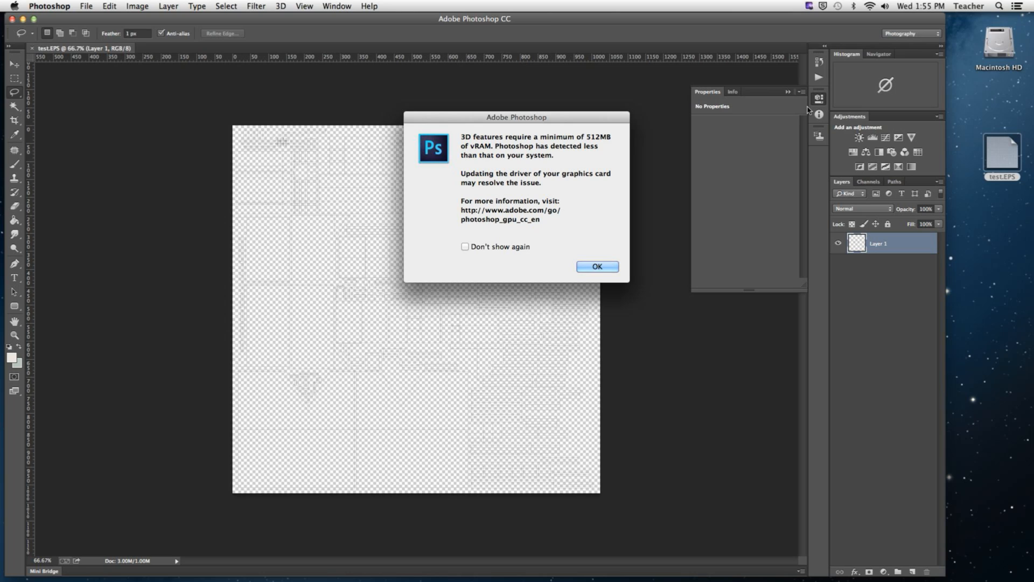
left_click(520, 249)
left_click(597, 266)
left_click(917, 317)
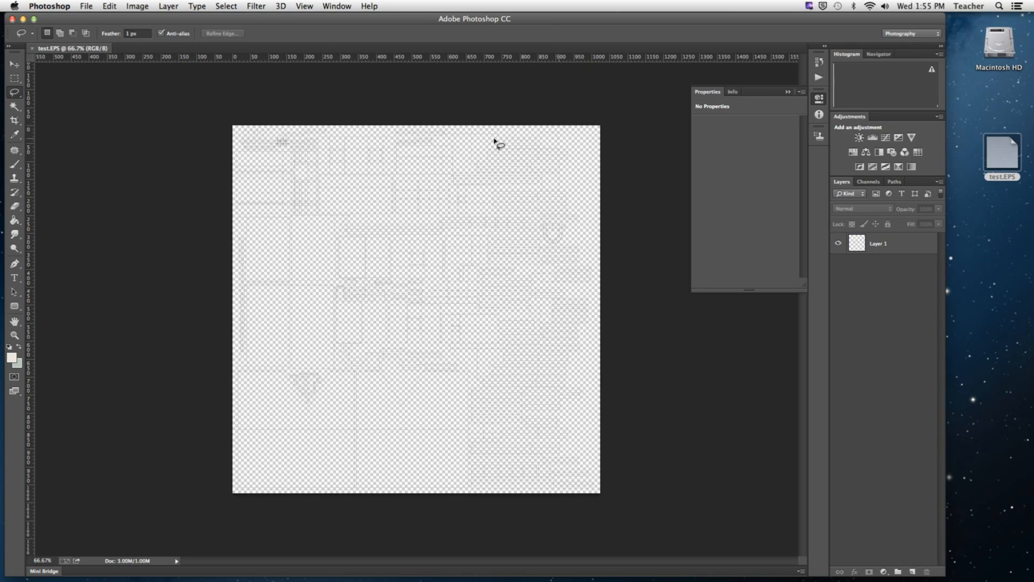
left_click(172, 574)
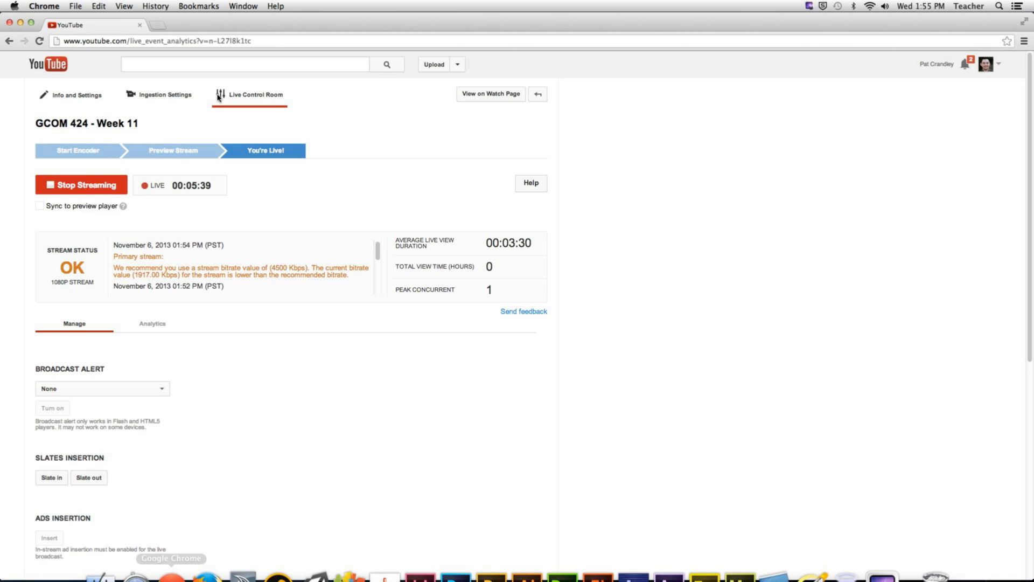
left_click(157, 25)
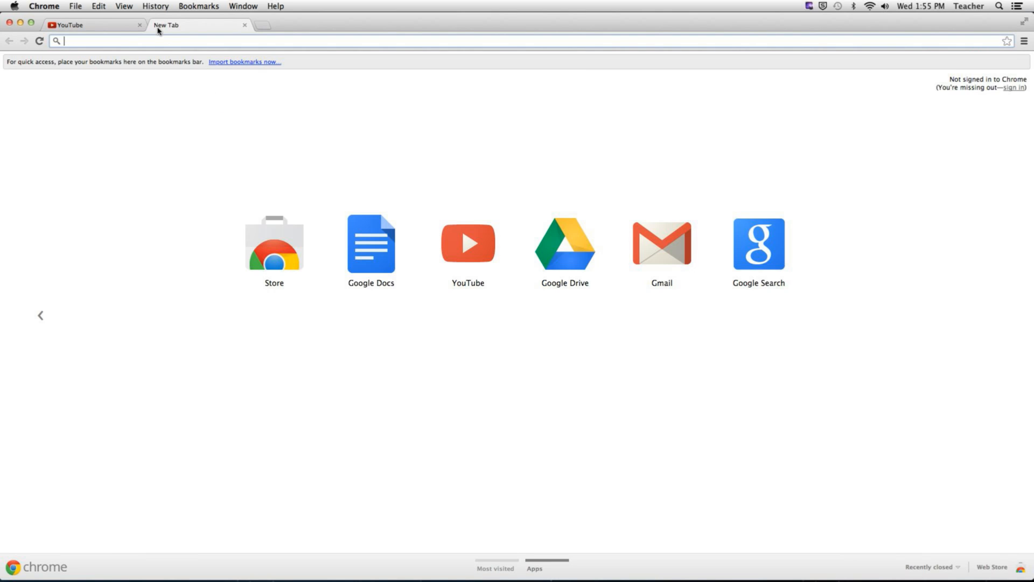
type("www.")
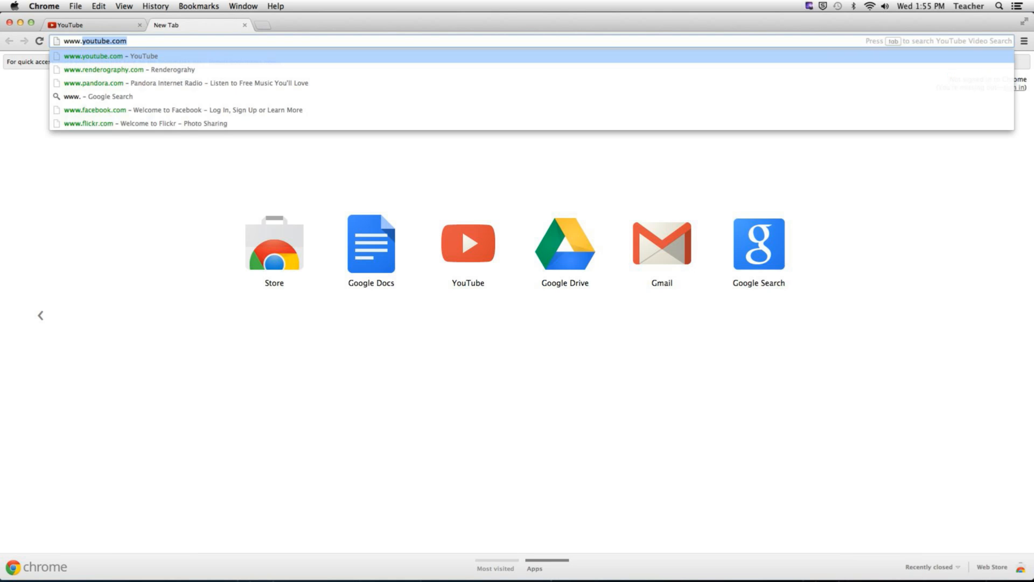
type("cgtextures.com")
key("Return")
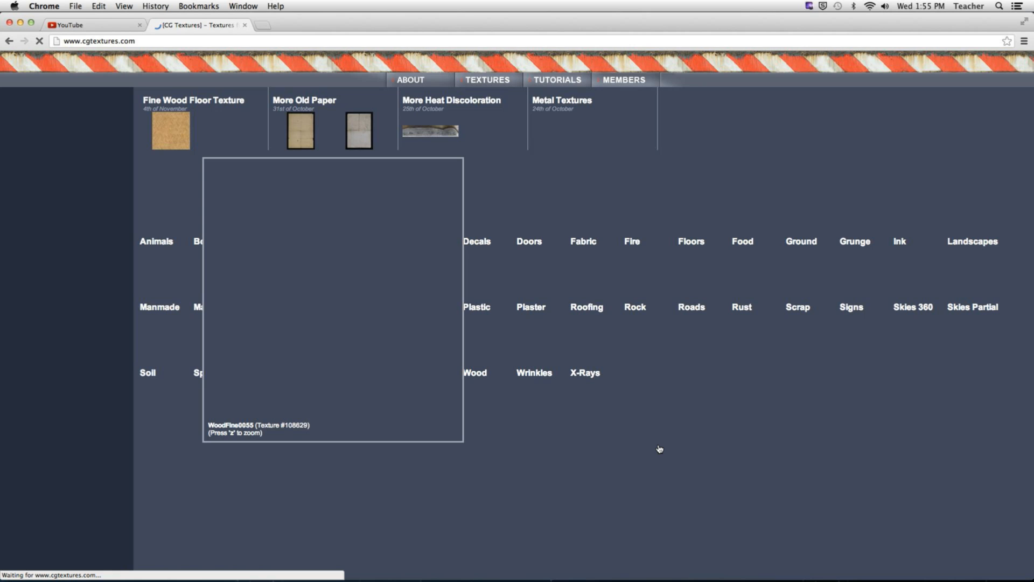
Step: Browse the Rough category under Wood and open the page of texture WoodRough0106
left_click(483, 403)
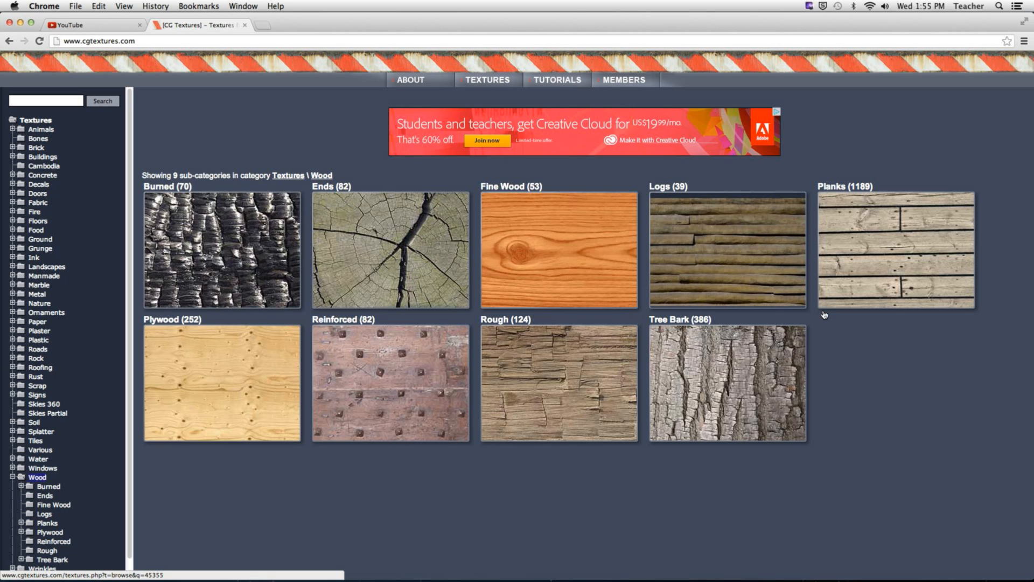
left_click(599, 406)
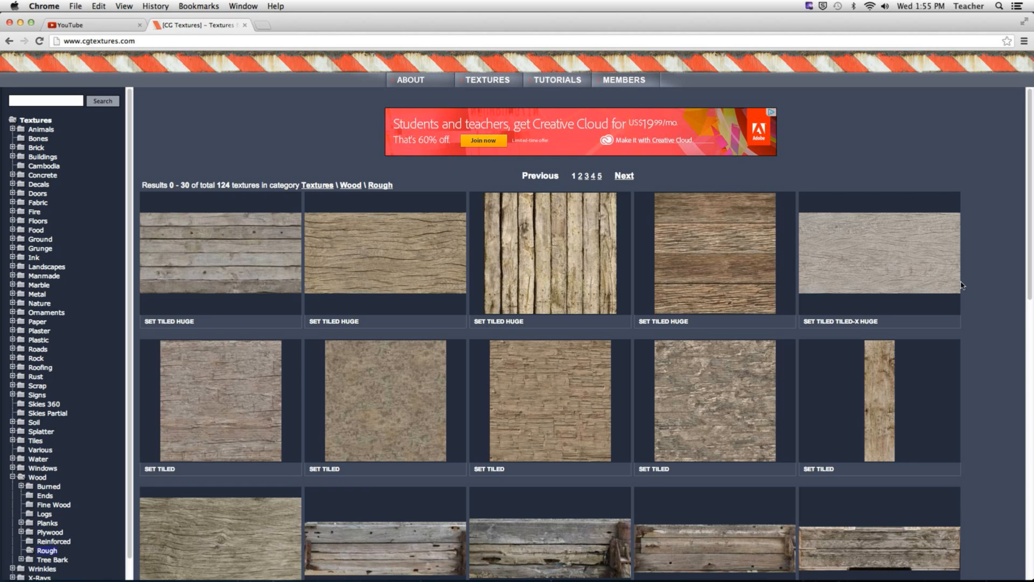
left_click(346, 280)
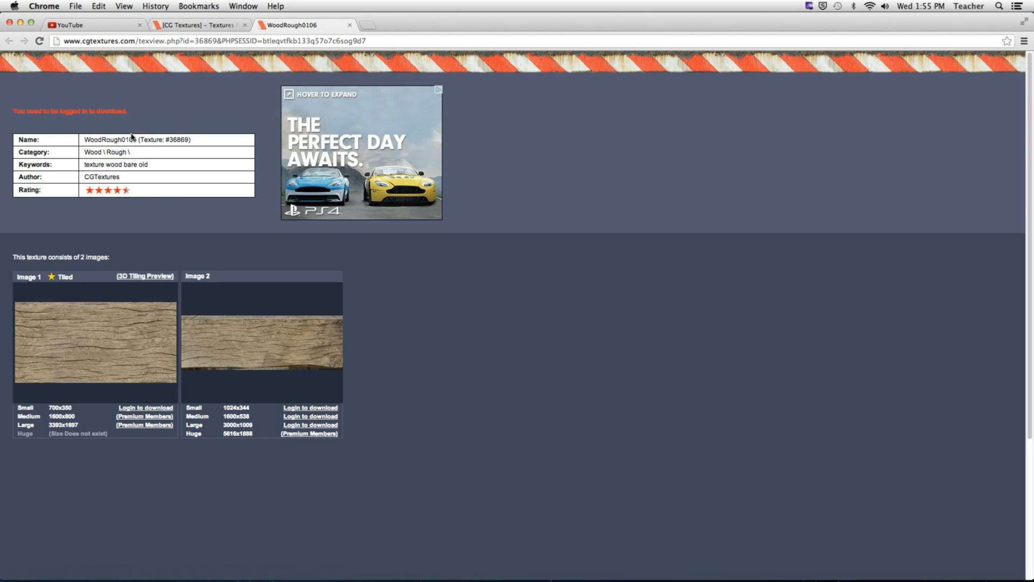
Step: Return to the main CG Textures page and open the member login form
left_click(182, 26)
mouse_move(624, 81)
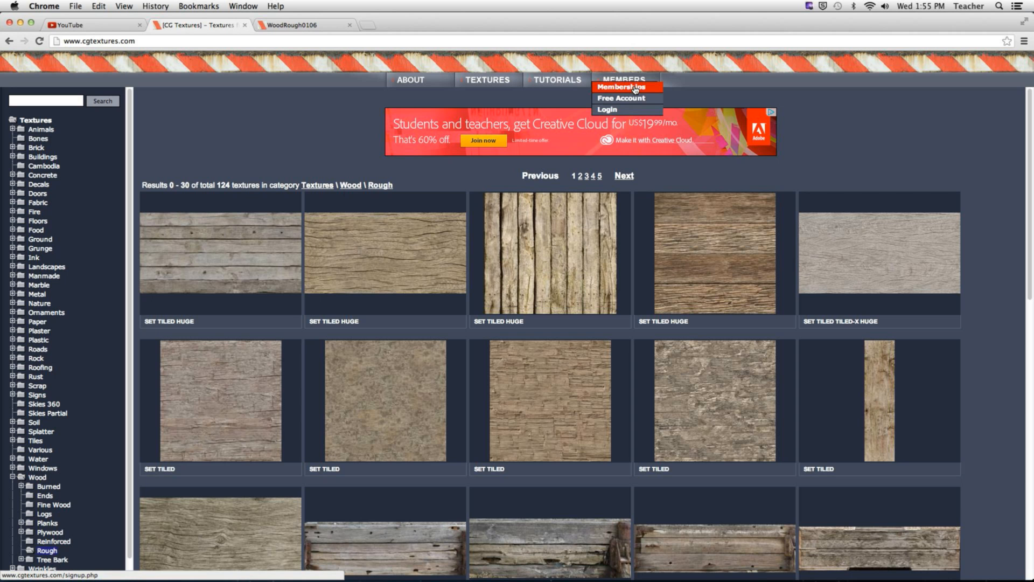
left_click(621, 115)
Step: Try to log in to CG Textures with the account username and password
left_click(251, 136)
type("pat")
key("Down")
key("Tab")
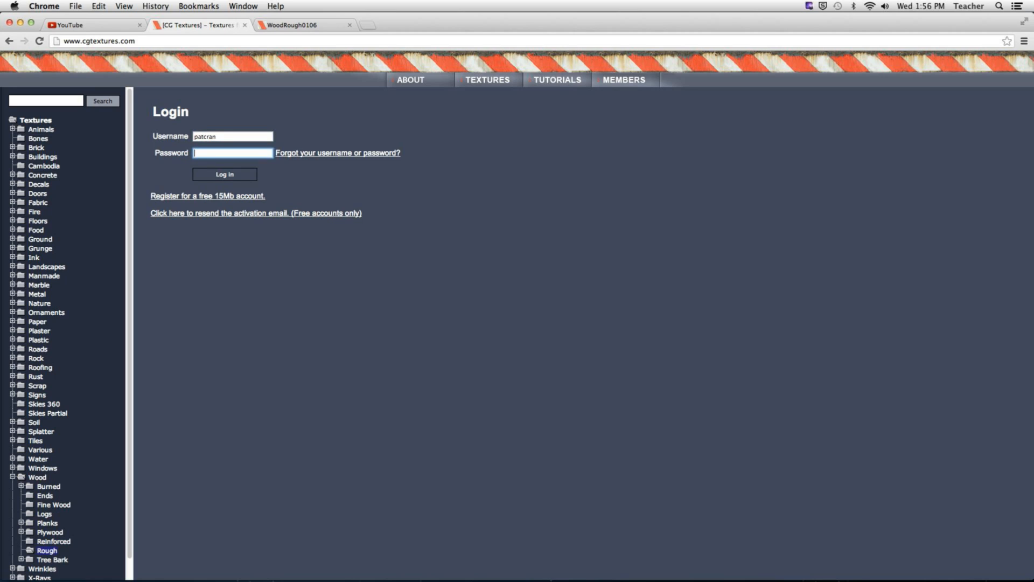
type("•••••")
key("Return")
Step: Try to log in again using the account e-mail address as the username, with the account password
left_click(252, 163)
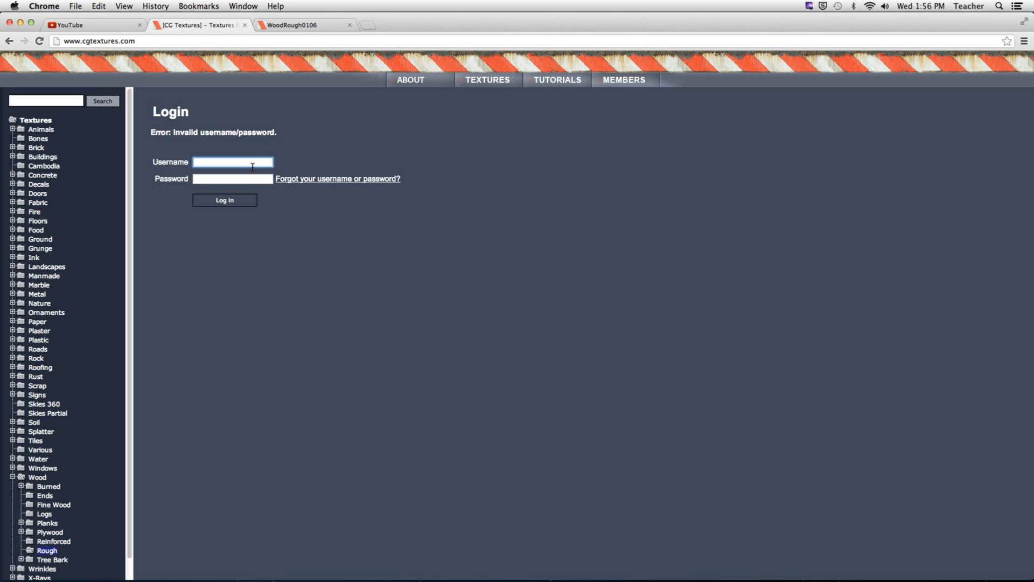
type("pat")
key("Down")
key("Down")
key("Tab")
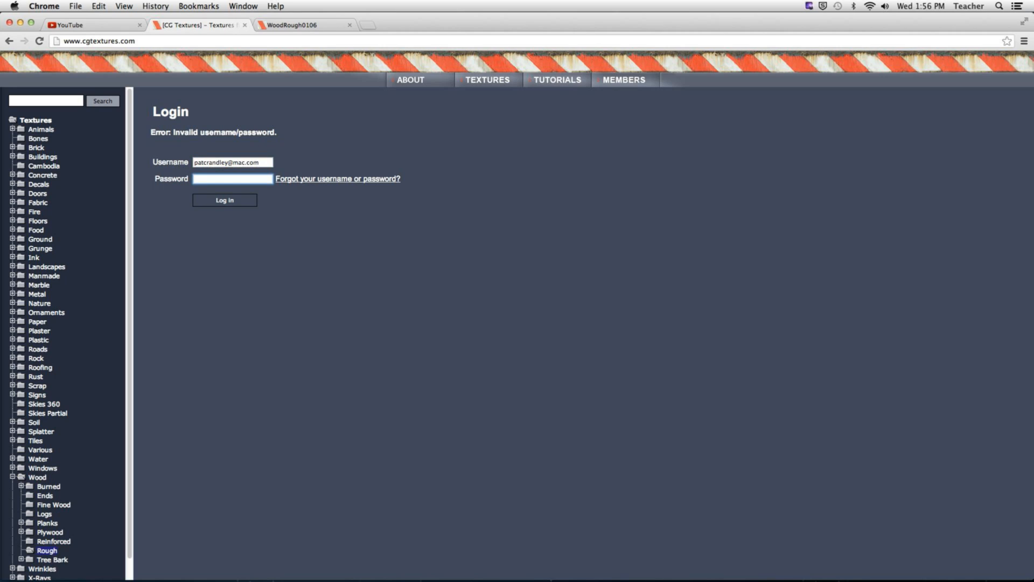
type("•••")
key("Return")
Step: Enter the account username instead of the e-mail address, fill in the account password and log in
left_click(244, 171)
type("patcran")
key("Down")
key("Tab")
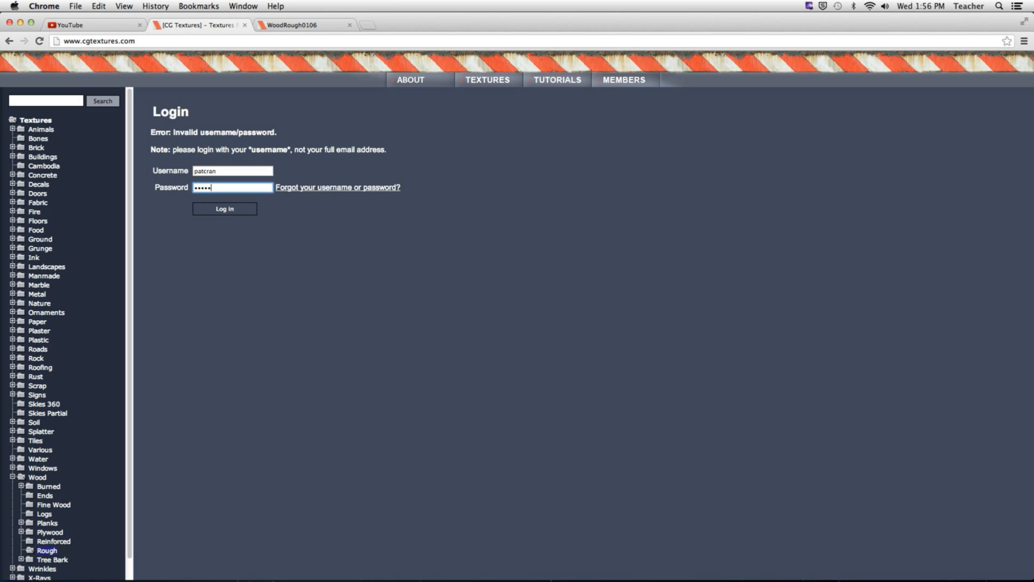
key("Return")
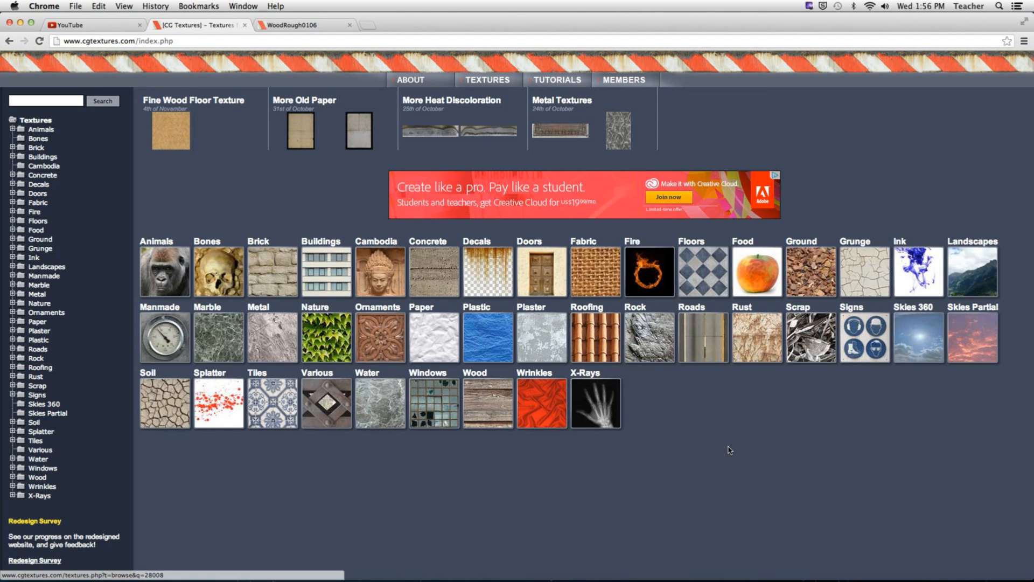
Step: Browse the Rough category under Wood and download the small 700x700 tiled image of texture WoodRough0021
left_click(479, 409)
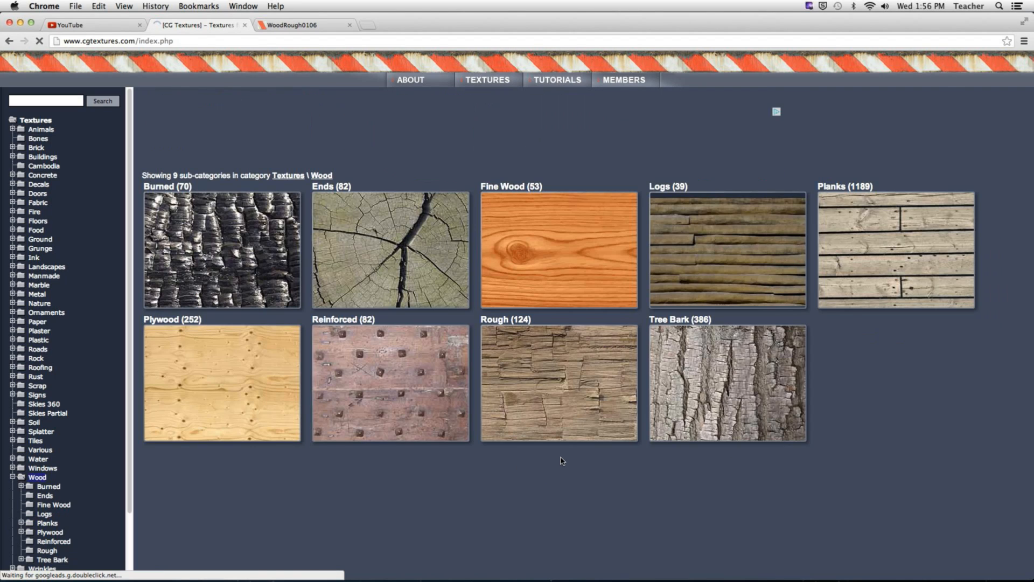
left_click(582, 380)
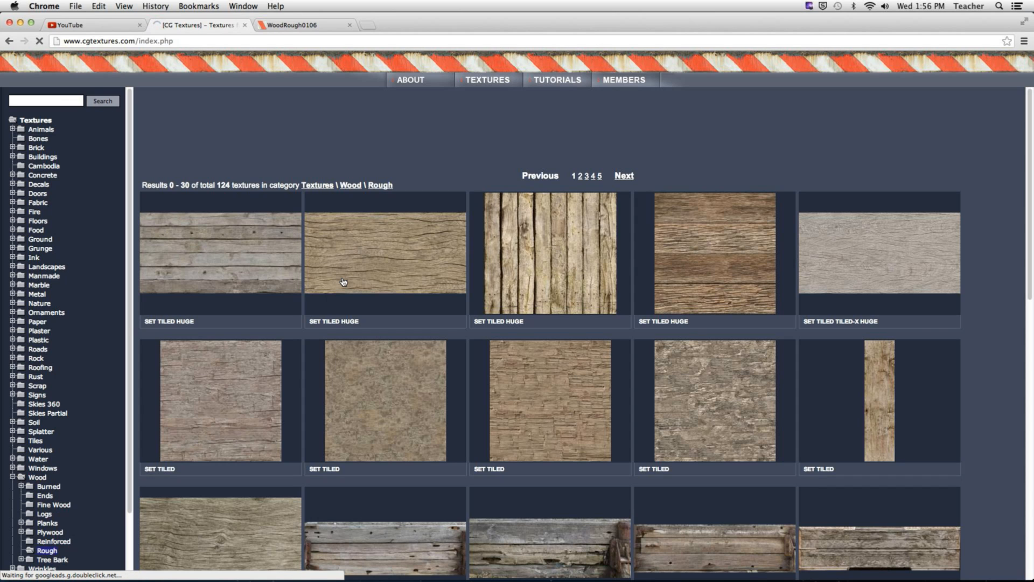
left_click(343, 282)
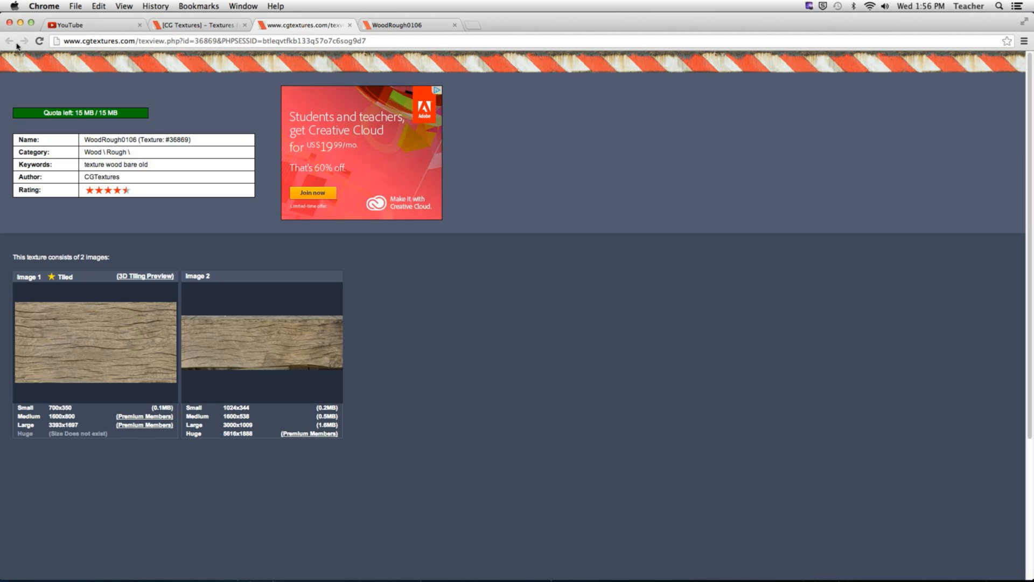
left_click(205, 24)
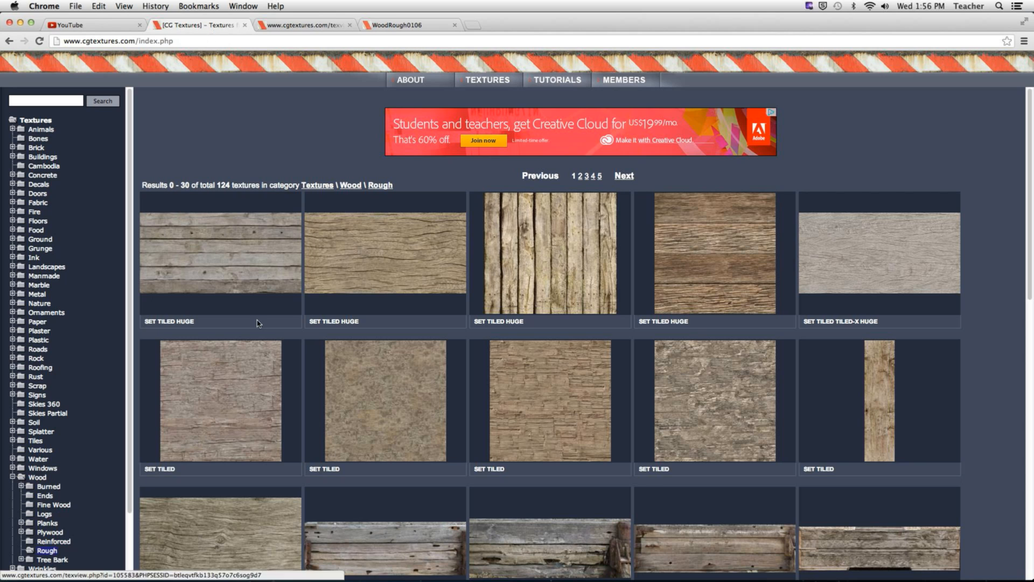
left_click(250, 376)
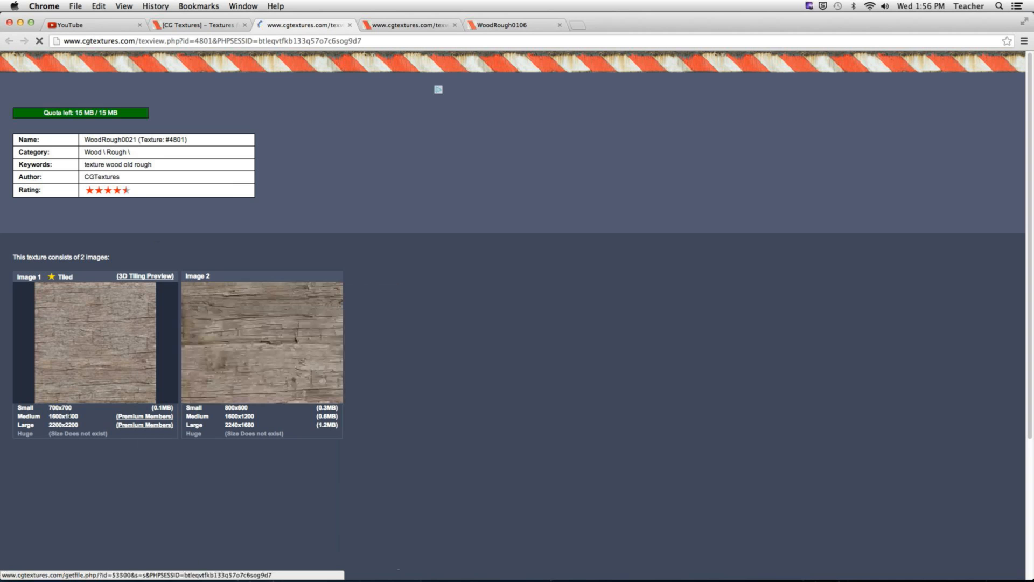
left_click(157, 409)
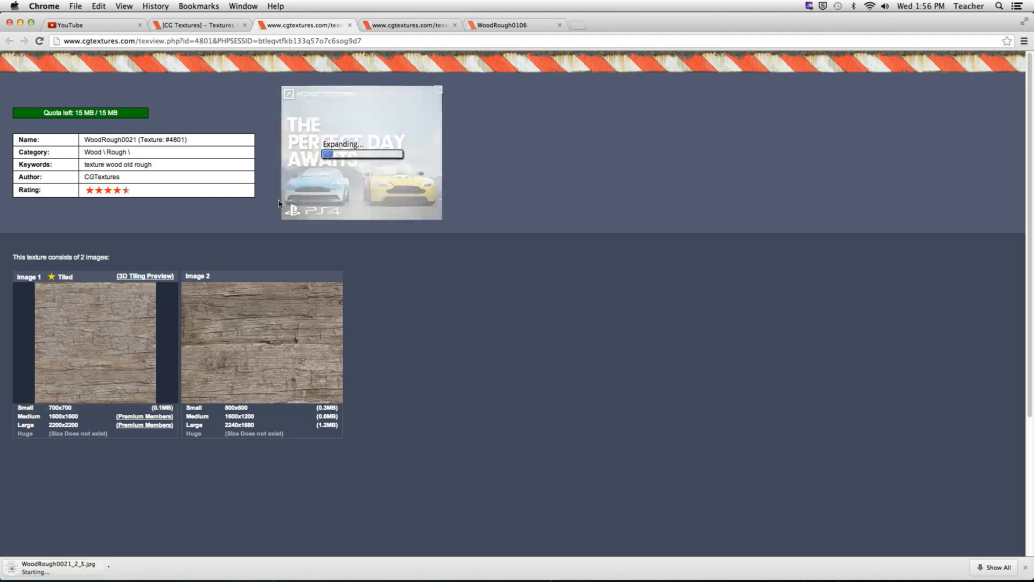
Step: Hide Chrome, then open the downloaded WoodRough0021_2_S.jpg in Photoshop in its own floating window
left_click(49, 9)
left_click(75, 108)
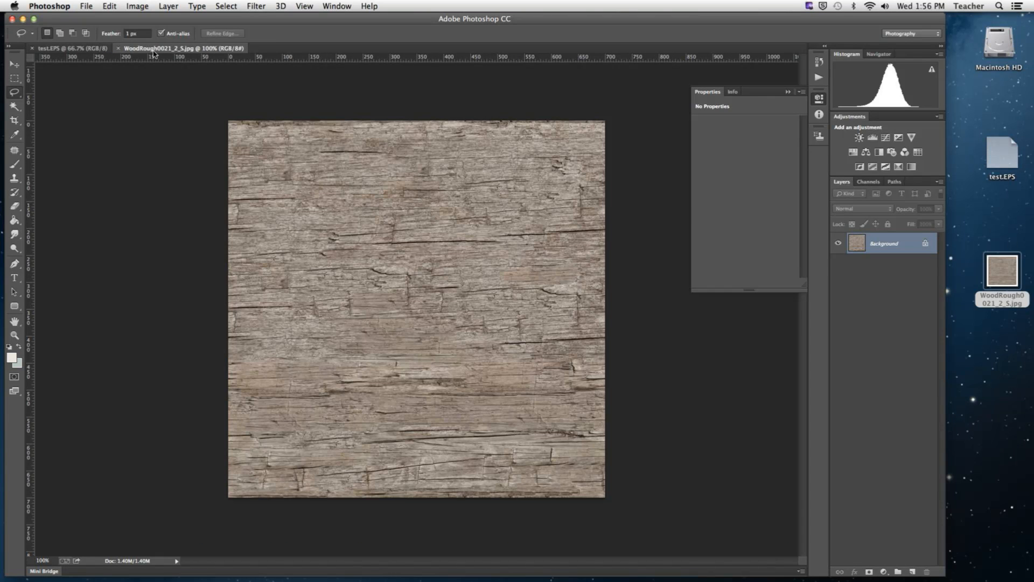
left_click_drag(156, 49, 628, 458)
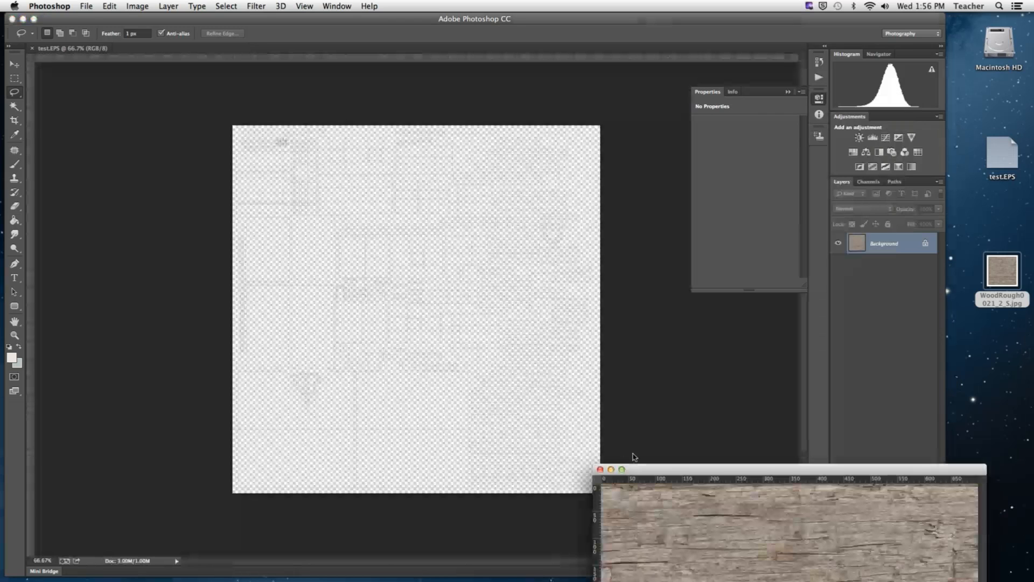
Step: Copy the wood image's Background layer into test.EPS and close the wood texture document
left_click_drag(884, 244, 366, 284)
left_click(964, 471)
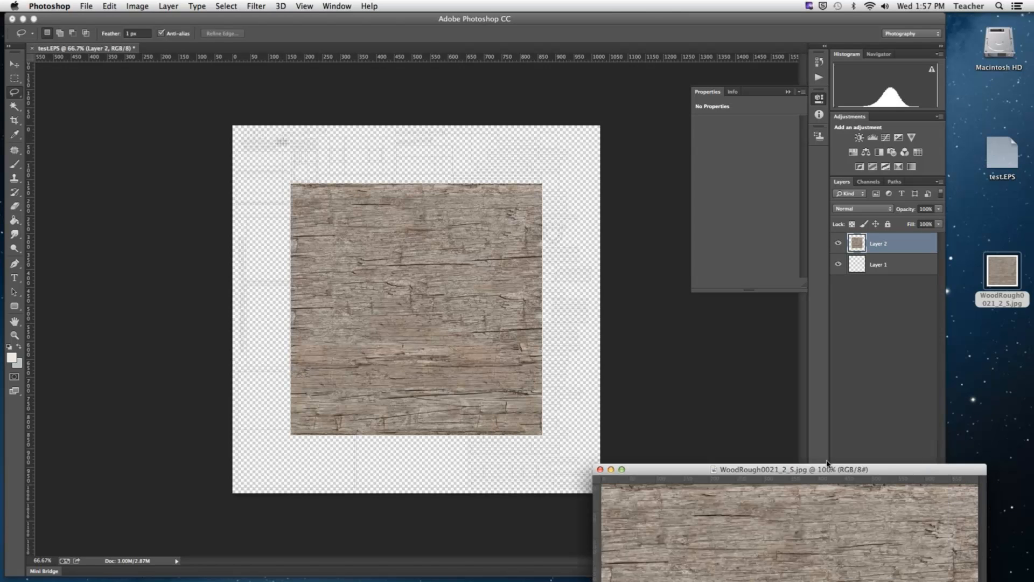
left_click(599, 469)
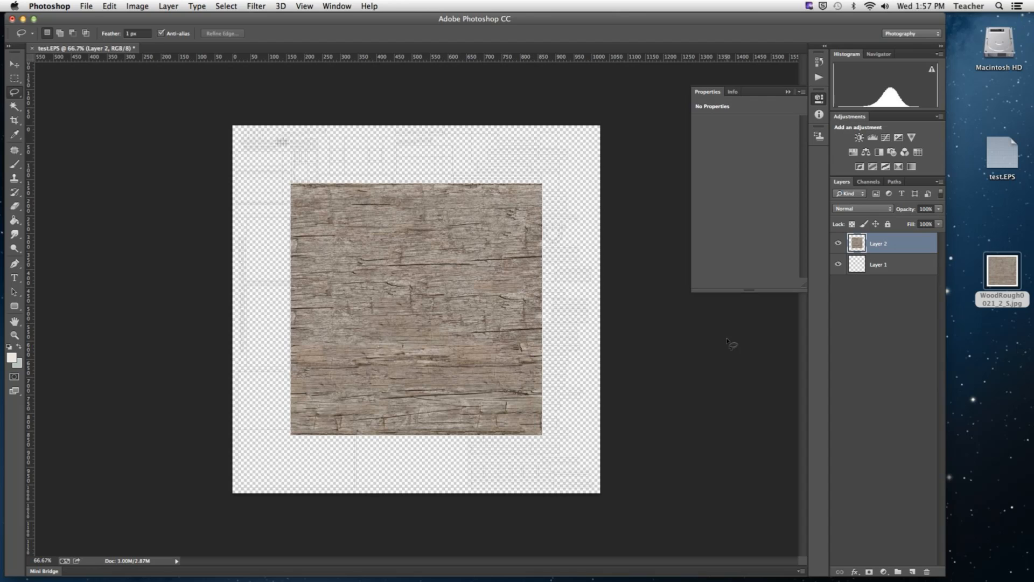
Step: Place the UV template layer above the wood layer and move the wood image to the canvas's lower-right corner
left_click_drag(878, 264, 878, 237)
key("v")
left_click_drag(456, 367, 469, 379)
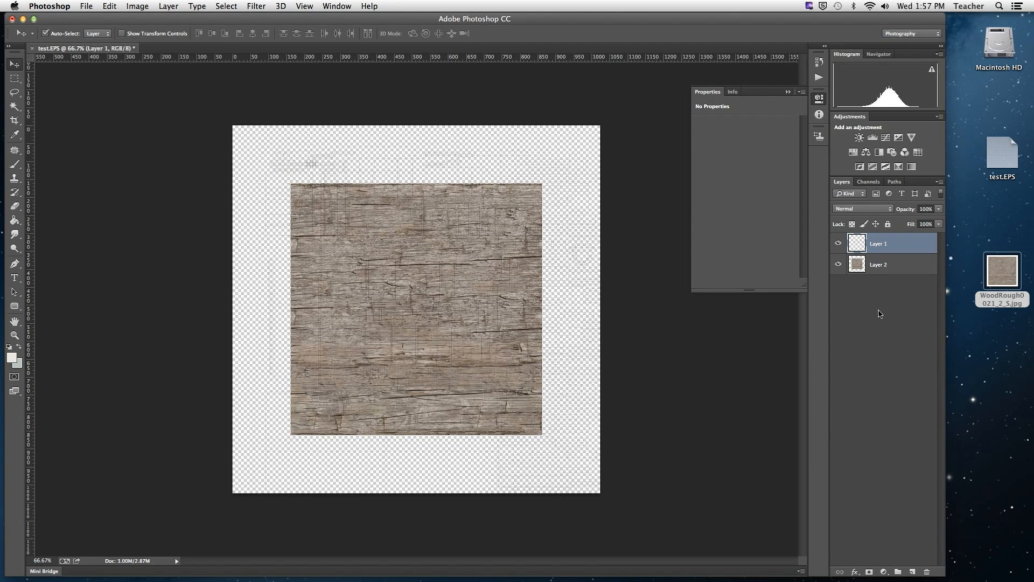
left_click(878, 264)
left_click_drag(427, 326, 555, 403)
Step: Add a 1 px purple outside Stroke effect to the UV template layer
double_click(919, 246)
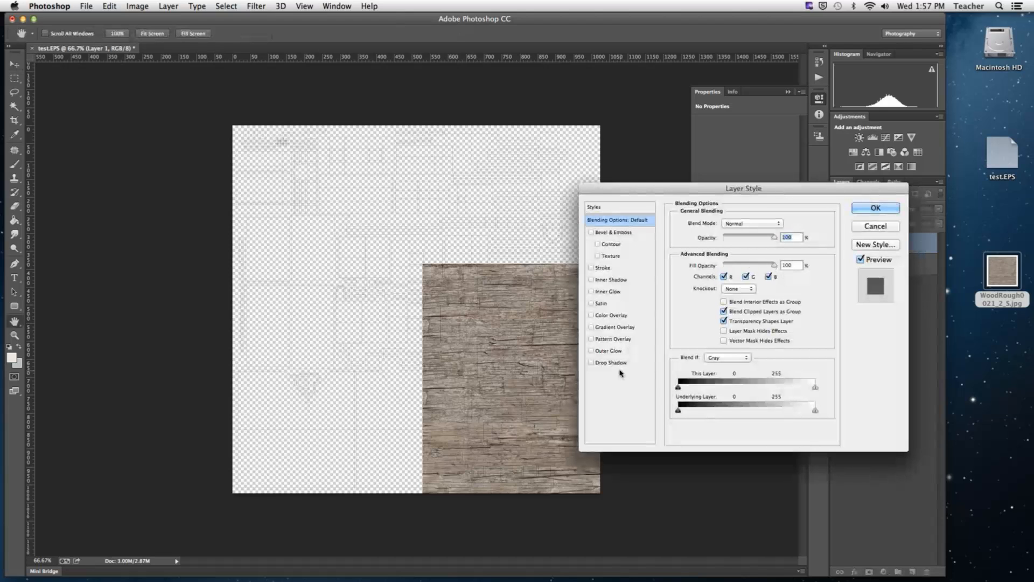
left_click(615, 269)
type("1")
left_click(701, 301)
left_click(628, 185)
left_click(668, 136)
left_click(681, 170)
left_click(782, 131)
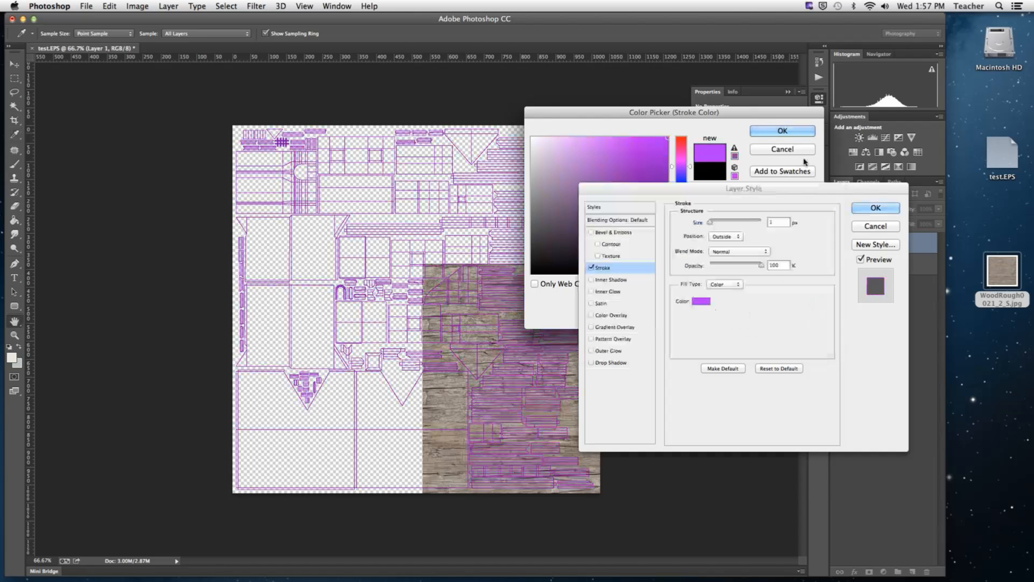
left_click(876, 208)
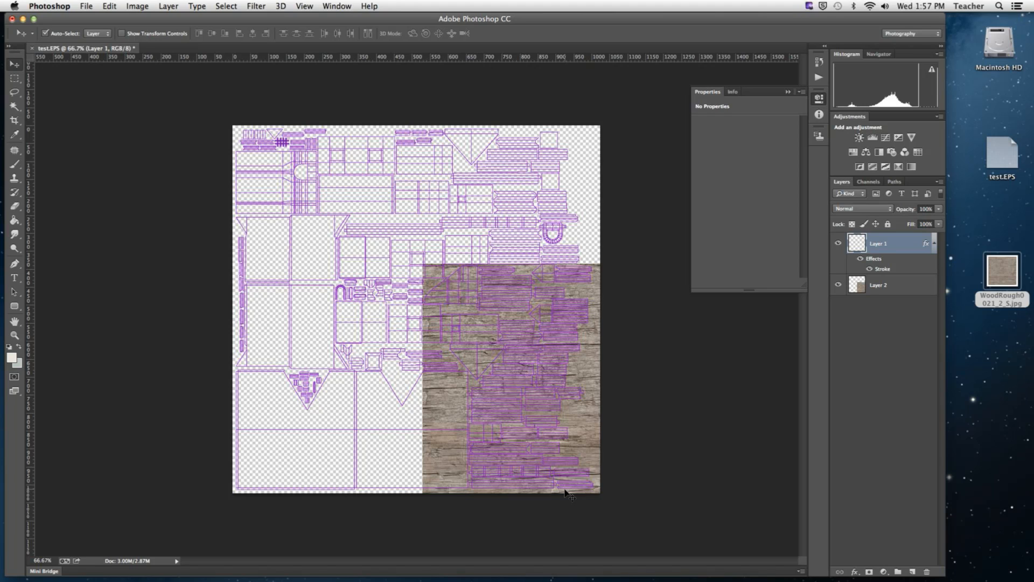
Step: Scale the wood layer to about 63.6%, position it over the lower-right plank islands, and hide the UV template layer
left_click(916, 291)
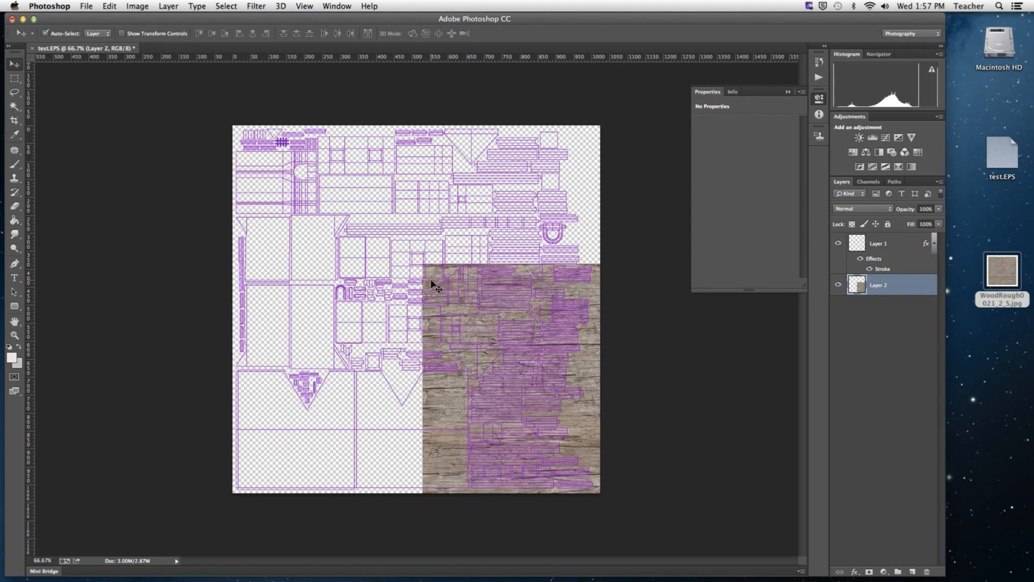
key("super+t")
left_click_drag(423, 265, 514, 355, "shift")
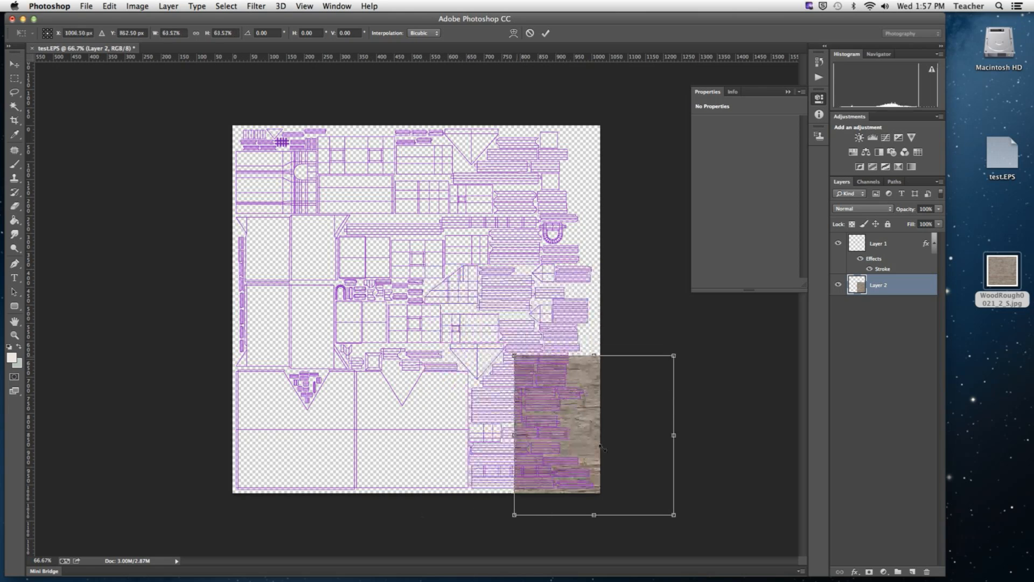
left_click_drag(602, 447, 565, 469)
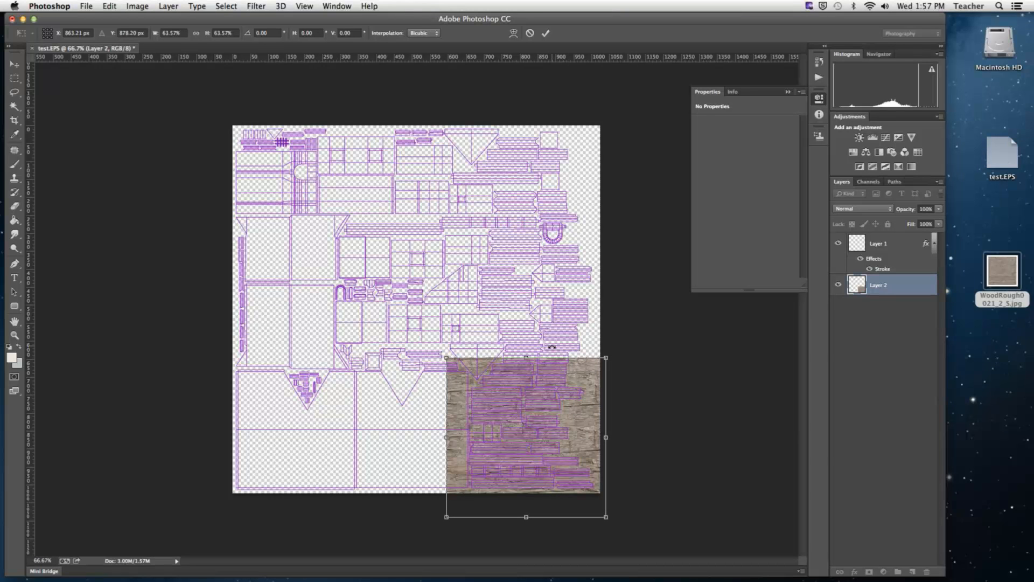
left_click(546, 34)
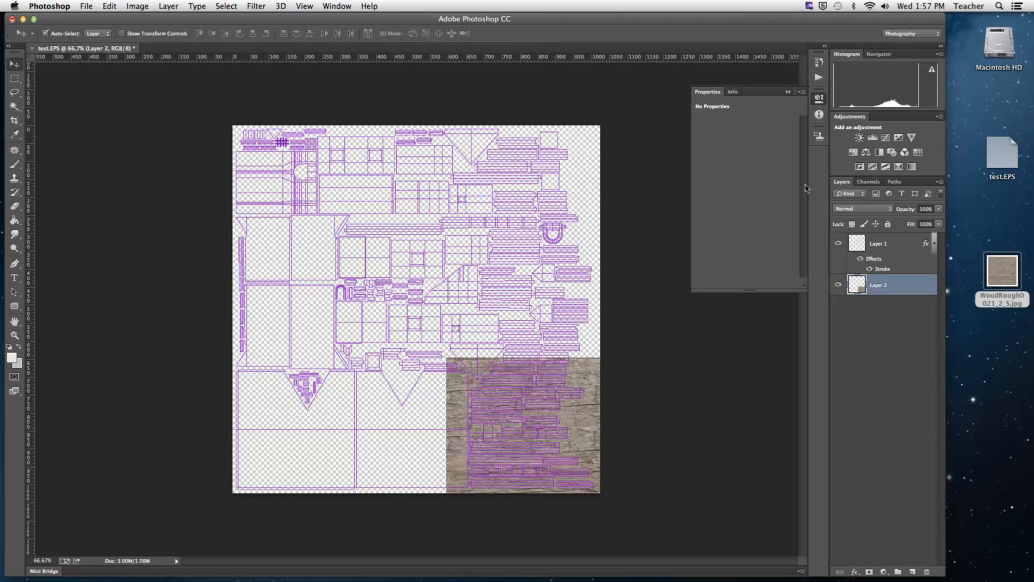
left_click(838, 243)
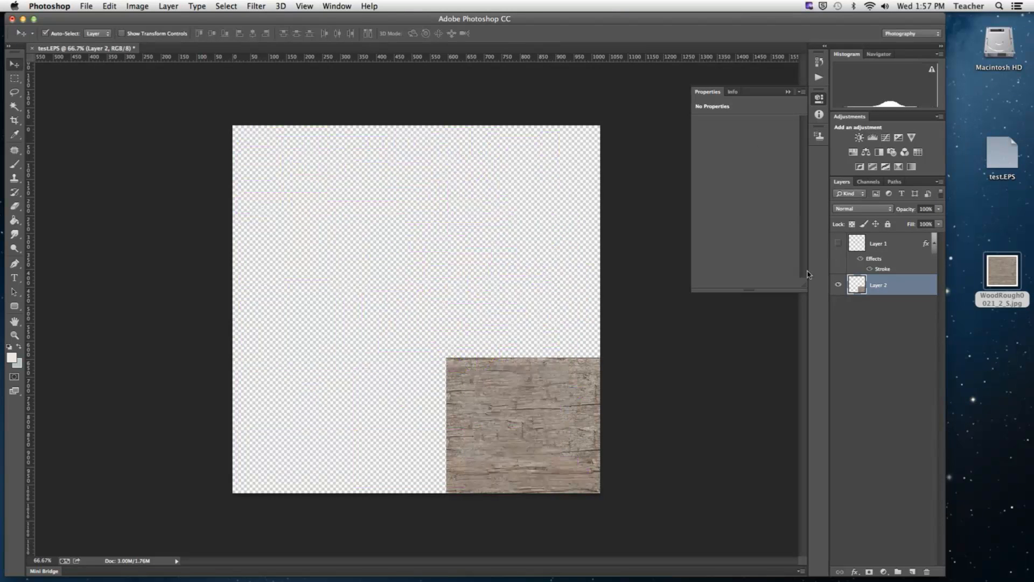
Step: Save a copy of the texture document to the Desktop as test.png, with smallest-size compression and no interlacing
left_click(86, 6)
left_click(120, 135)
left_click(487, 277)
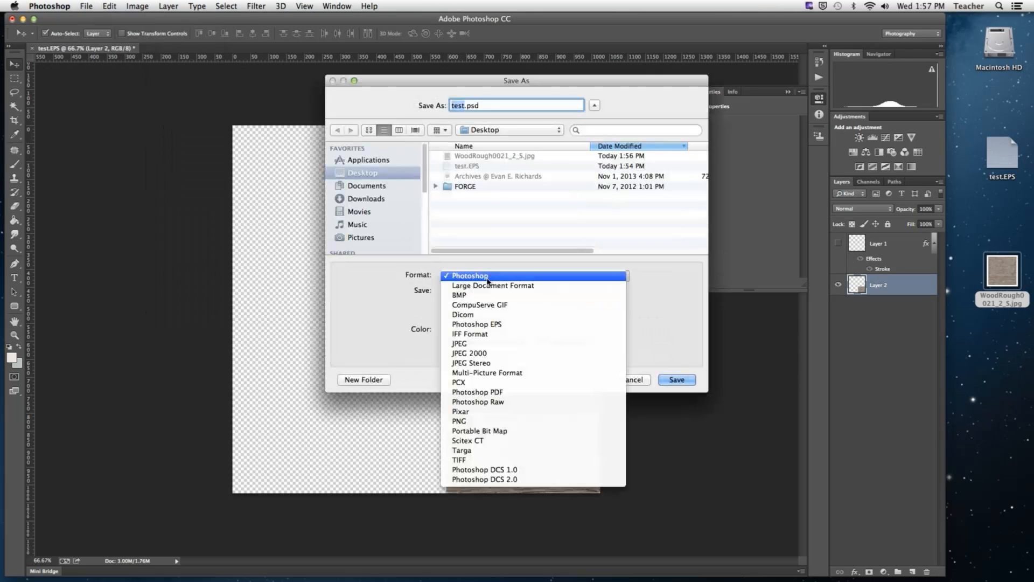
left_click(484, 420)
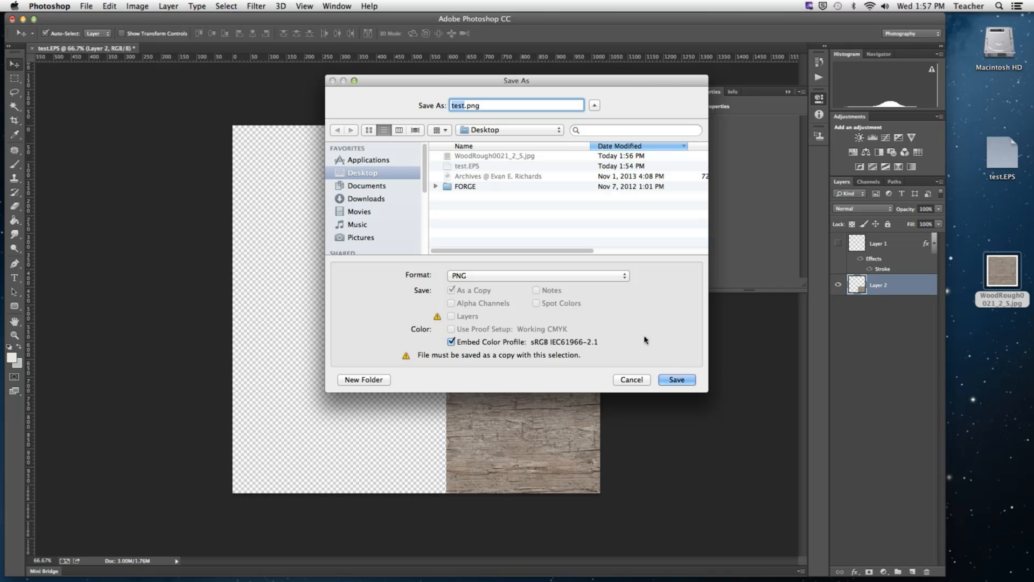
left_click(689, 380)
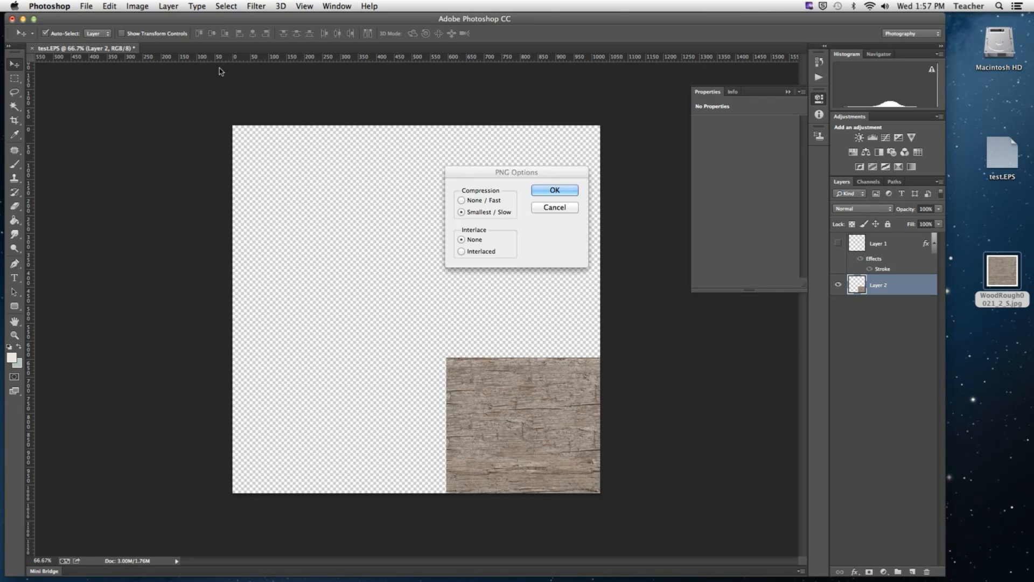
left_click(539, 193)
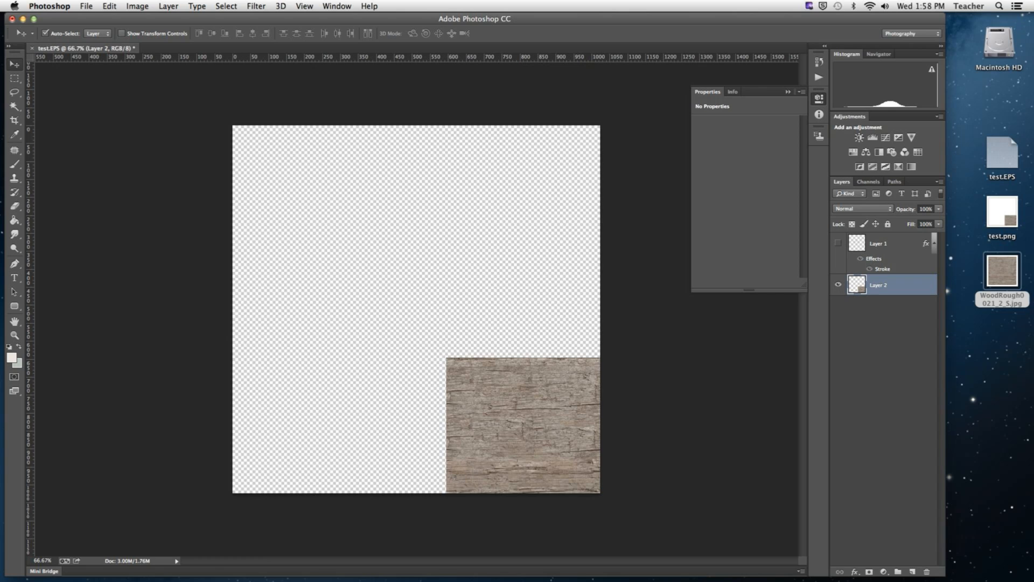
Step: Switch to modo and add test.png from the Desktop as an image map layer in the Shader Tree
mouse_move(598, 557)
left_click(278, 555)
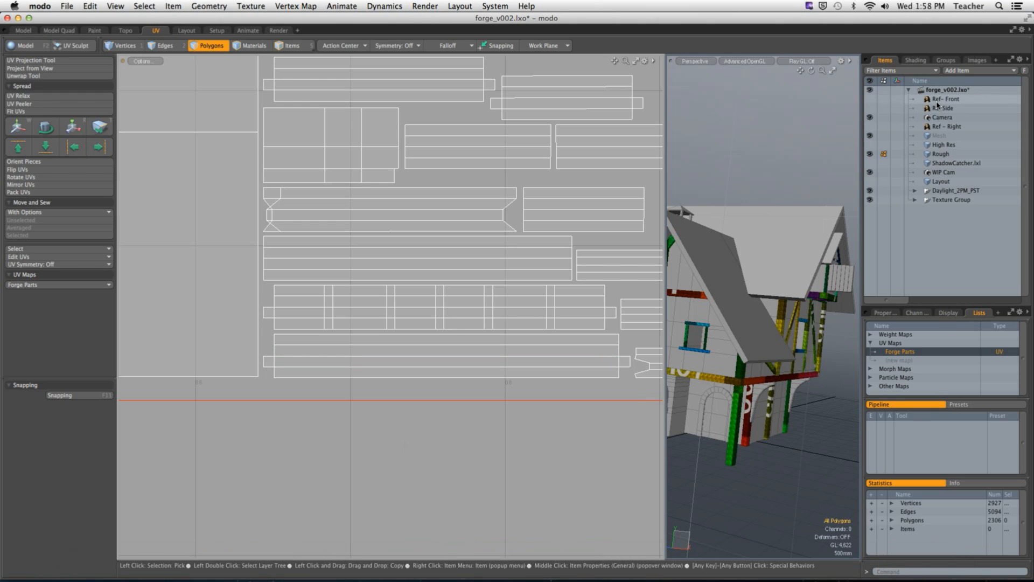
left_click(916, 60)
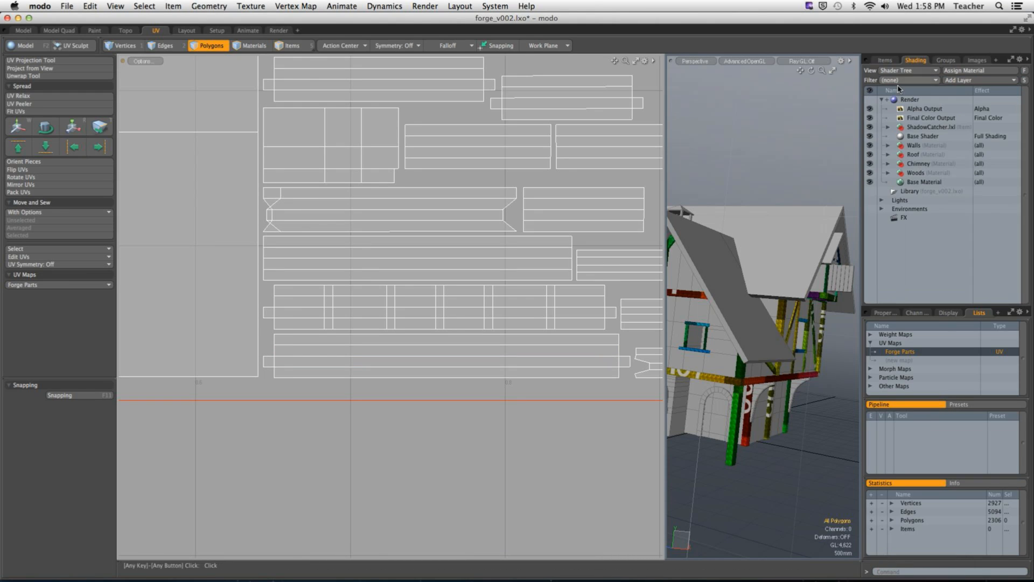
left_click(962, 81)
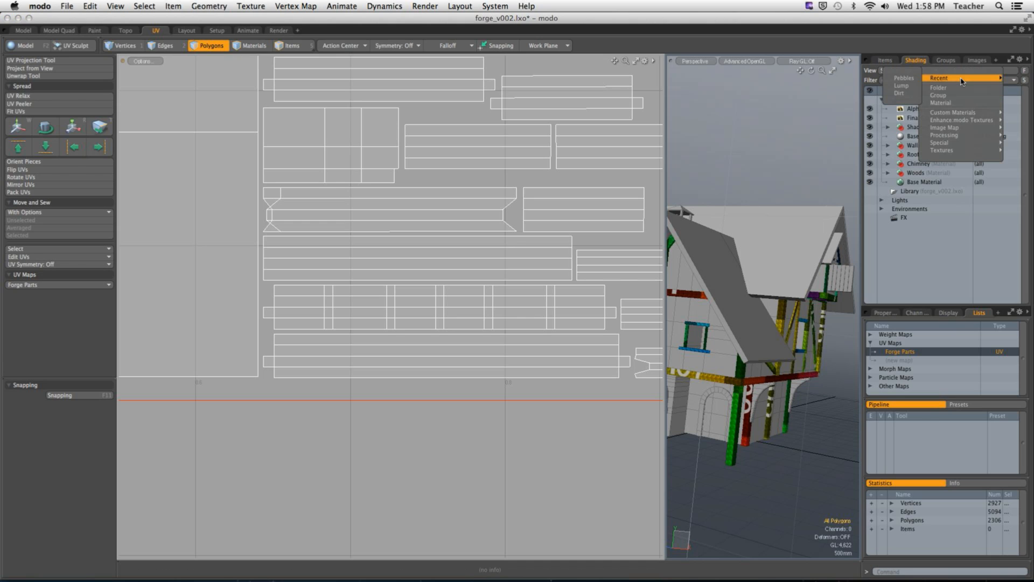
mouse_move(962, 128)
left_click(891, 132)
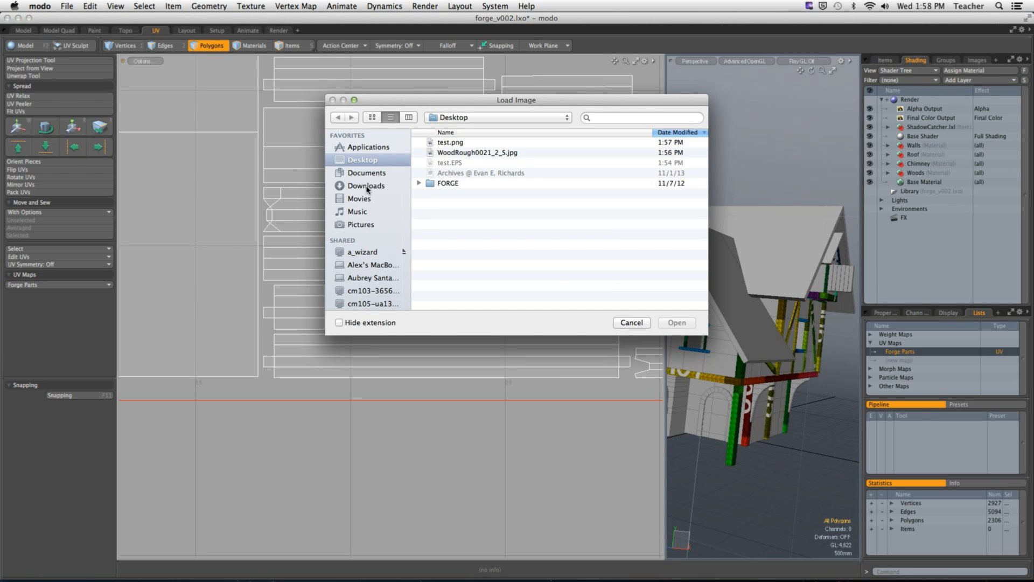
left_click(451, 143)
left_click(677, 322)
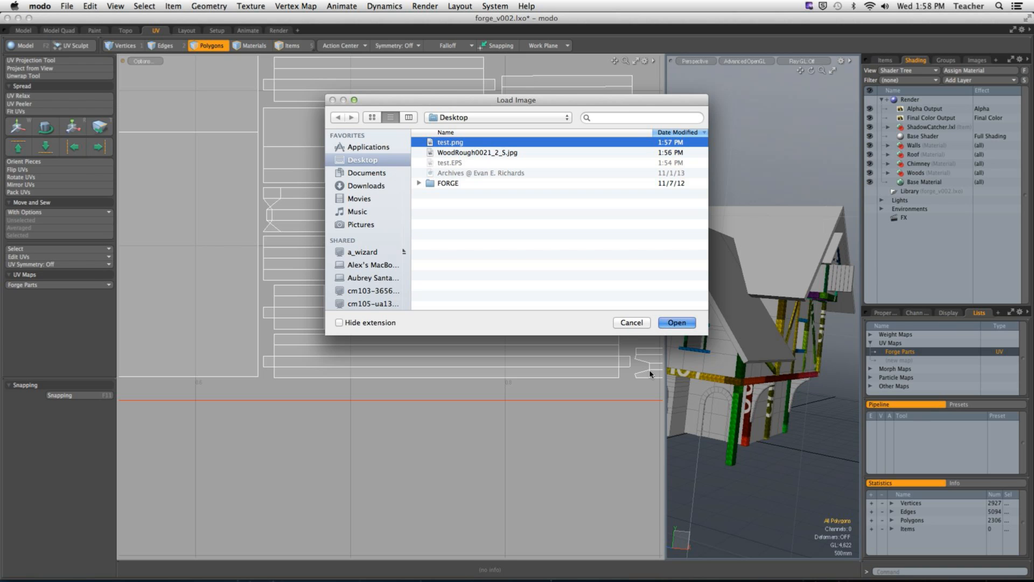
Step: Enlarge the 3D view and examine how the wood texture falls on the house's beams and posts
left_click_drag(769, 420, 794, 365, "alt")
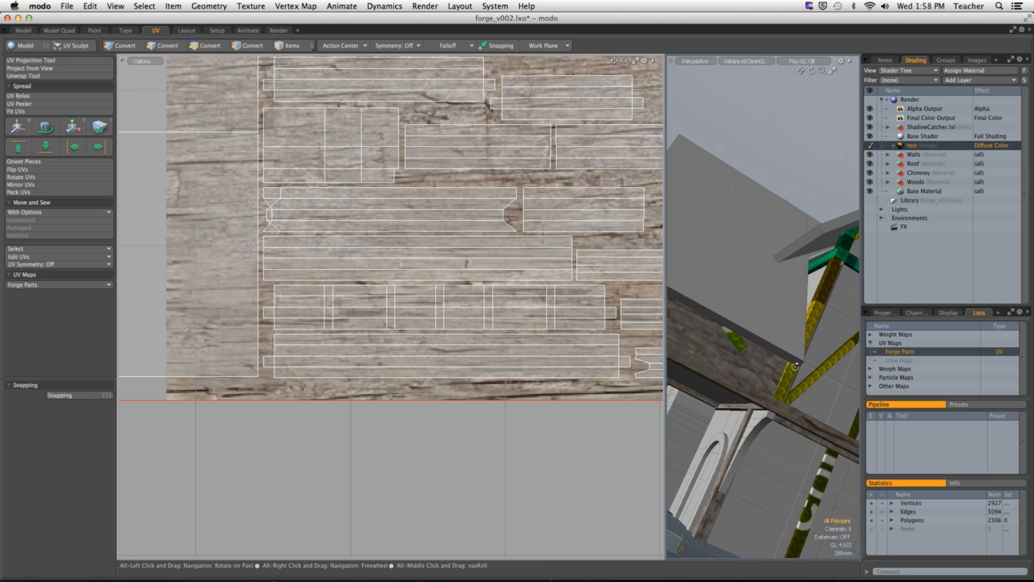
left_click_drag(665, 304, 310, 294)
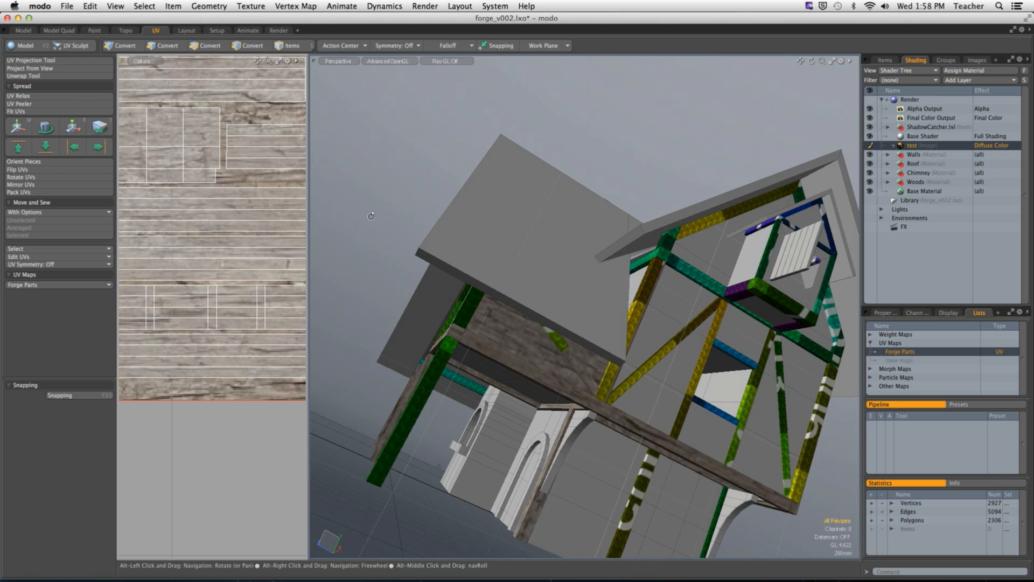
left_click_drag(367, 244, 616, 367, "alt")
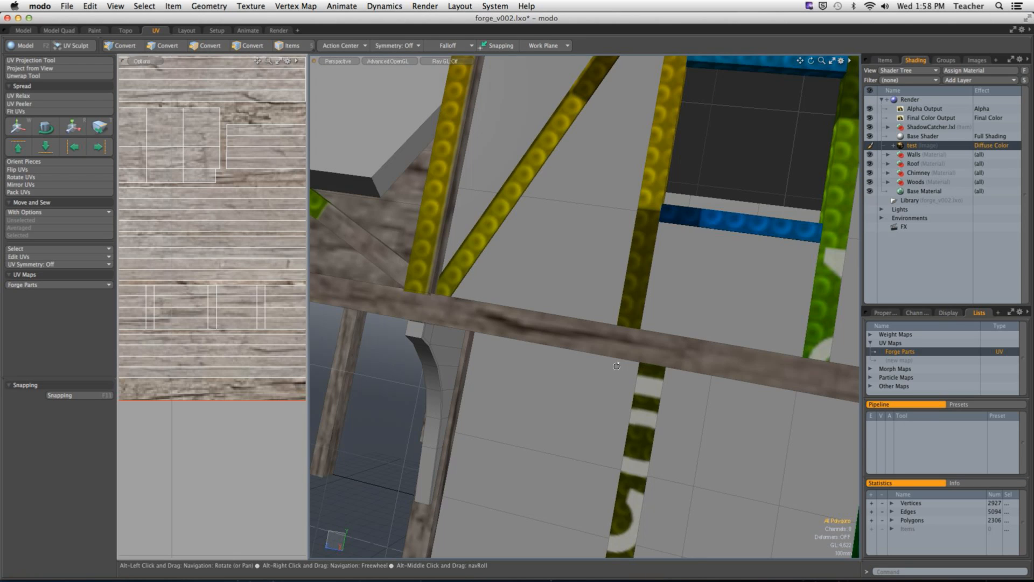
left_click_drag(388, 134, 472, 410, "alt")
double_click(620, 348)
left_click(466, 413)
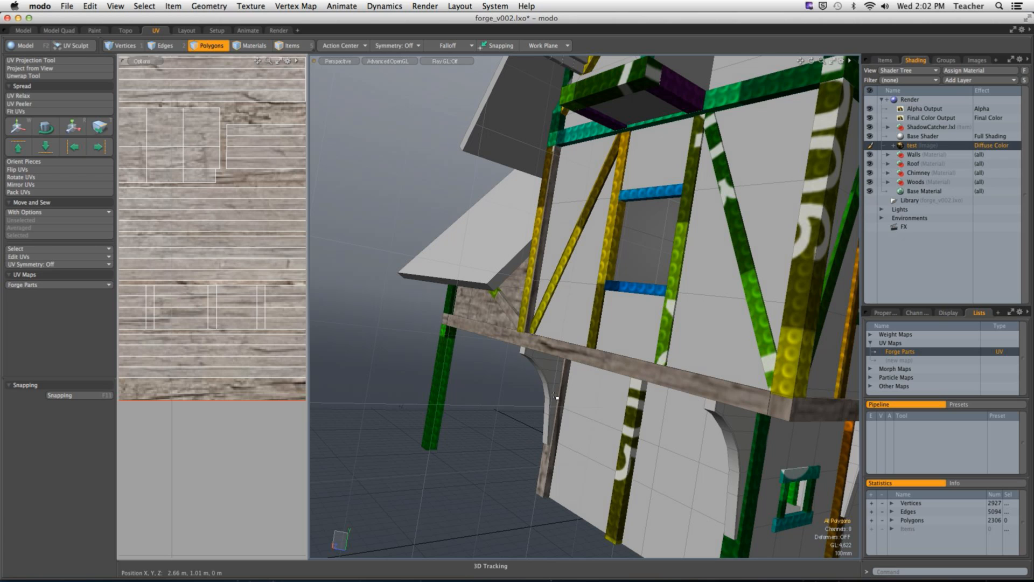
Step: Revert the forge scene to its last saved version, discarding the current changes
left_click(66, 6)
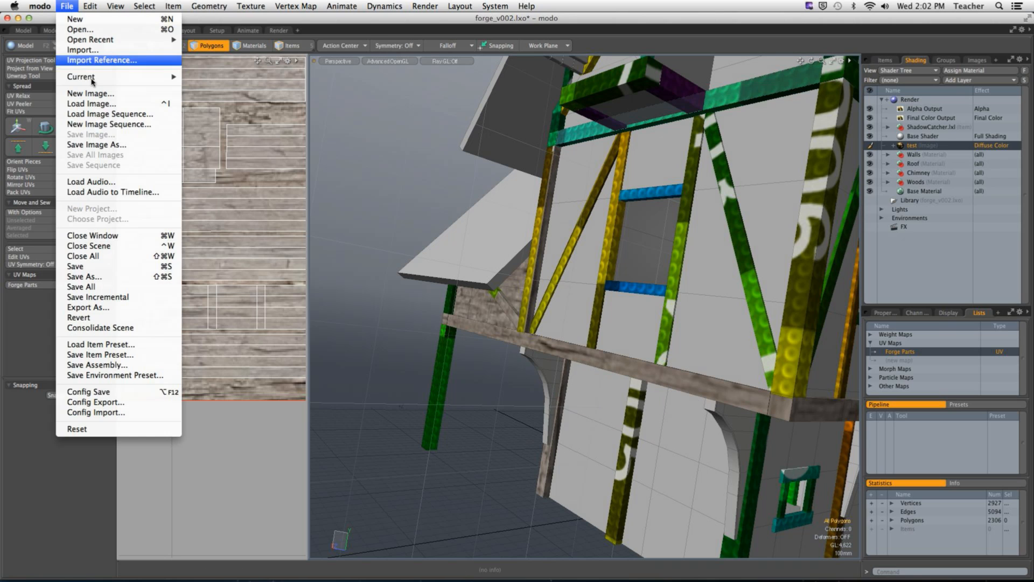
left_click(108, 318)
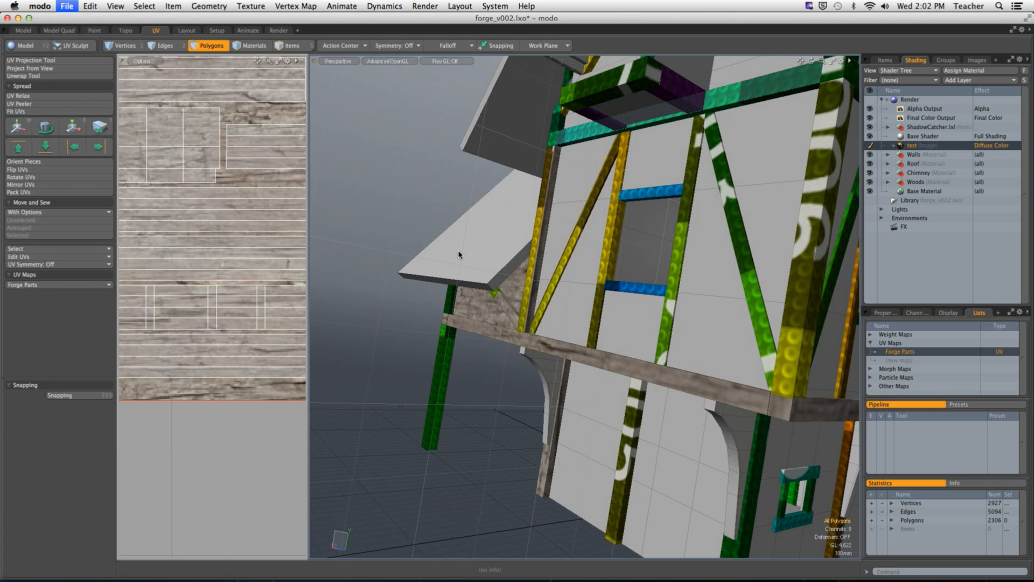
left_click(506, 156)
left_click(588, 171)
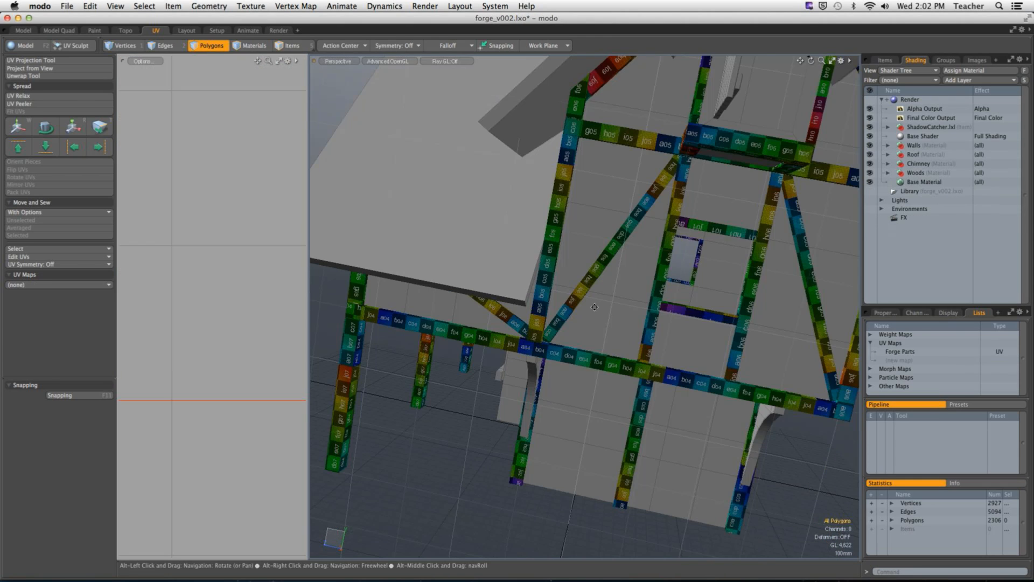
Step: Set the 3D viewport's Trackball Rotation to No and GL Background to None, and hide its grid
left_click_drag(595, 307, 595, 355, "alt")
scroll(606, 318, "down", 5)
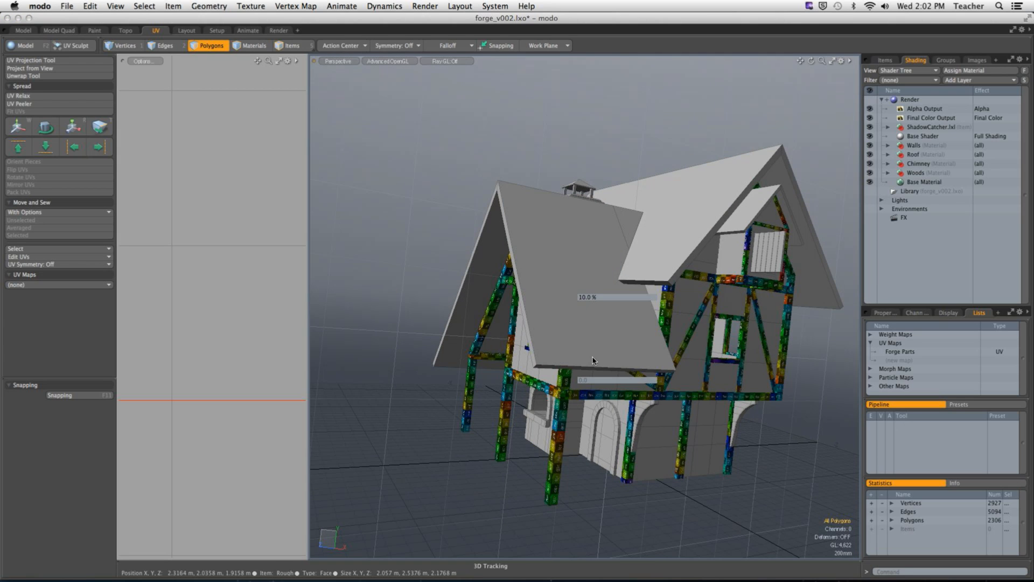
key("o")
left_click(671, 304)
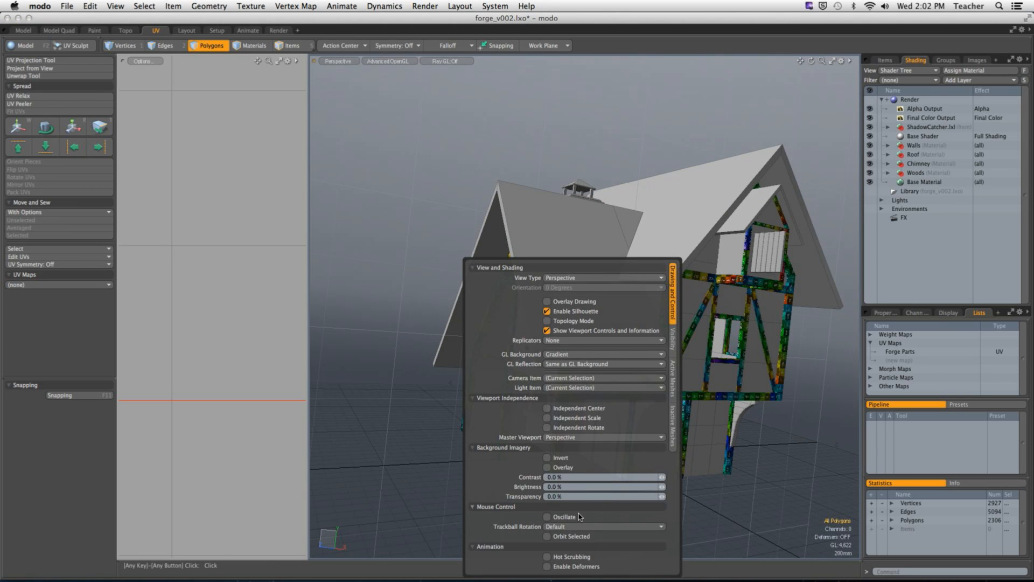
left_click(604, 526)
left_click(597, 531)
left_click(611, 354)
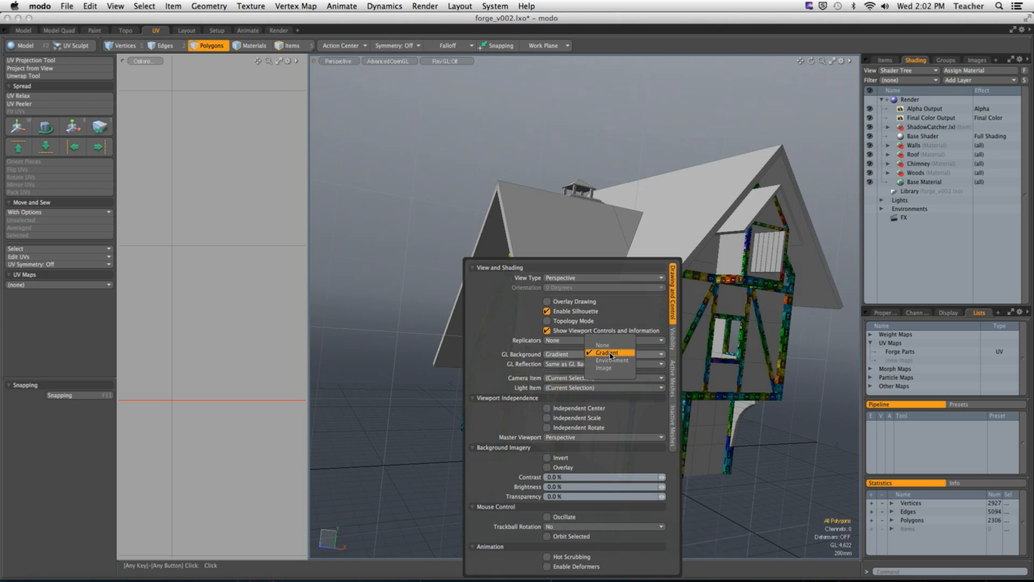
left_click(610, 347)
left_click(672, 340)
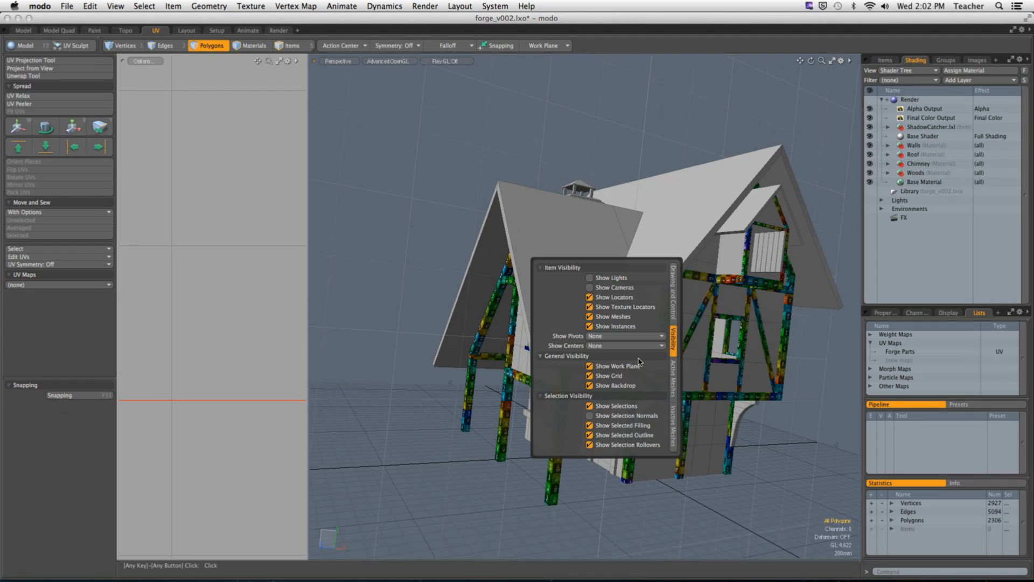
left_click(620, 376)
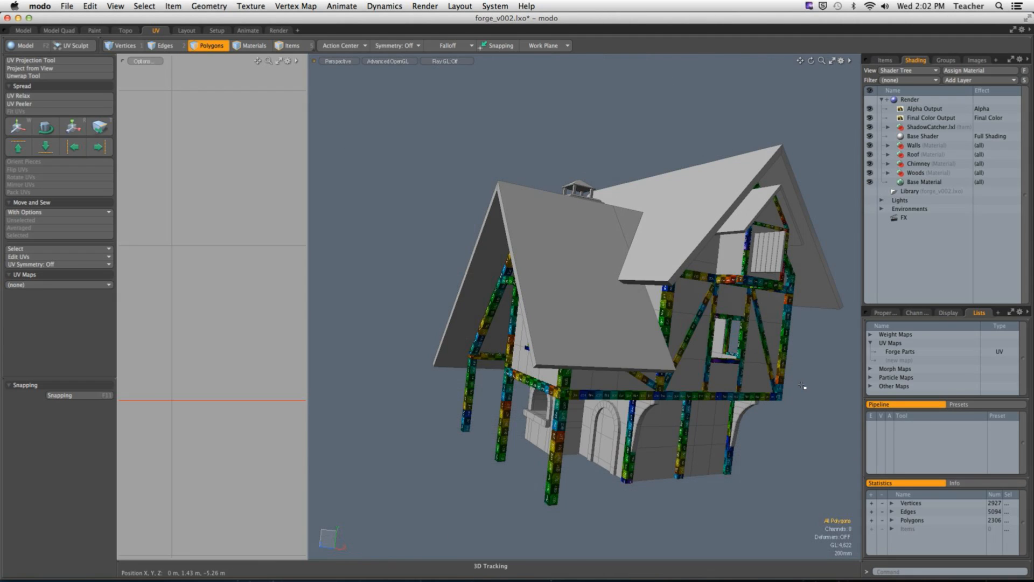
Step: Widen the UV view and display the Forge Parts UV map to examine its whole layout
left_click_drag(533, 386, 374, 358, "alt")
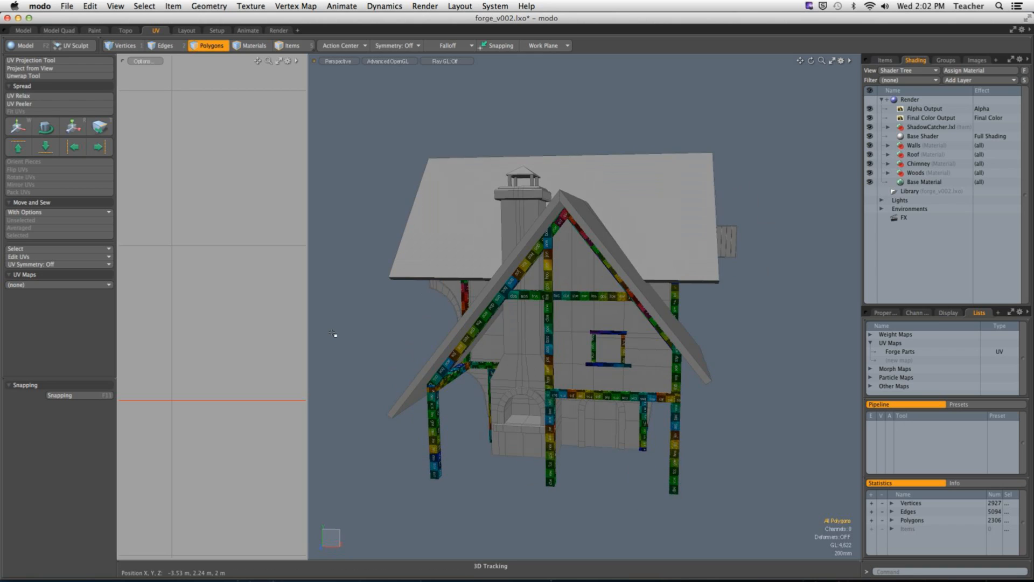
left_click_drag(308, 326, 446, 330)
left_click_drag(709, 350, 620, 350, "alt")
left_click_drag(620, 350, 560, 350, "ctrl+alt")
left_click_drag(560, 350, 635, 347, "alt+shift")
left_click_drag(636, 348, 770, 355, "ctrl+alt")
left_click(889, 354)
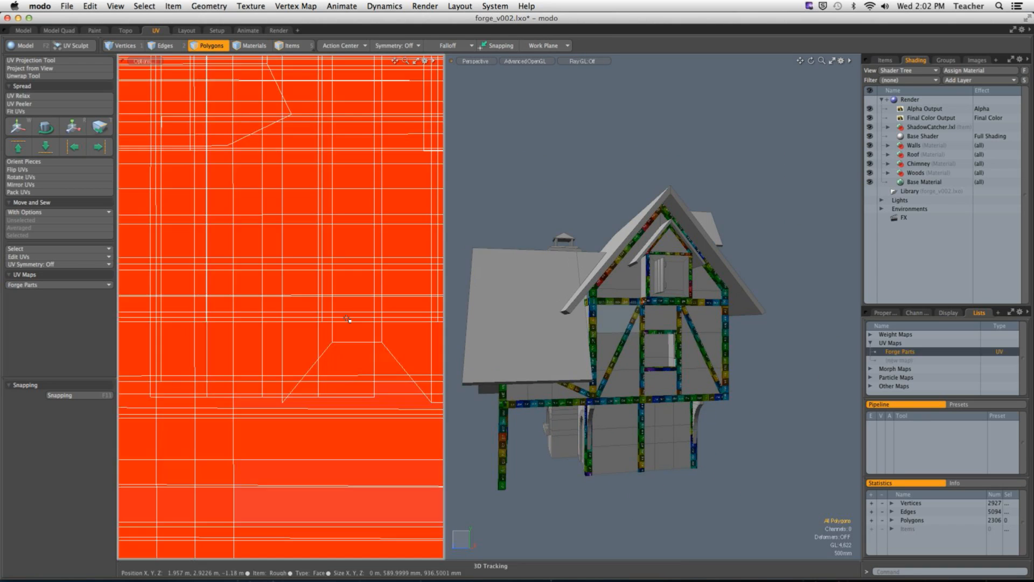
left_click_drag(230, 324, 134, 327, "ctrl+alt")
left_click_drag(266, 340, 297, 315, "alt+shift")
left_click_drag(297, 314, 314, 296, "ctrl+alt")
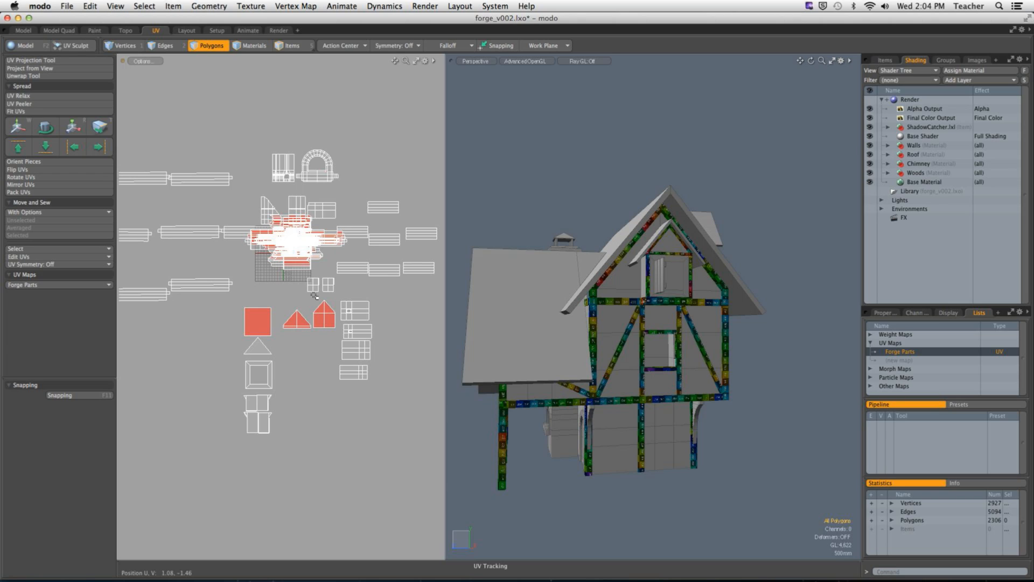
Step: Create a new UV map named "Pats Second Try"
left_click_drag(598, 299, 655, 327, "alt")
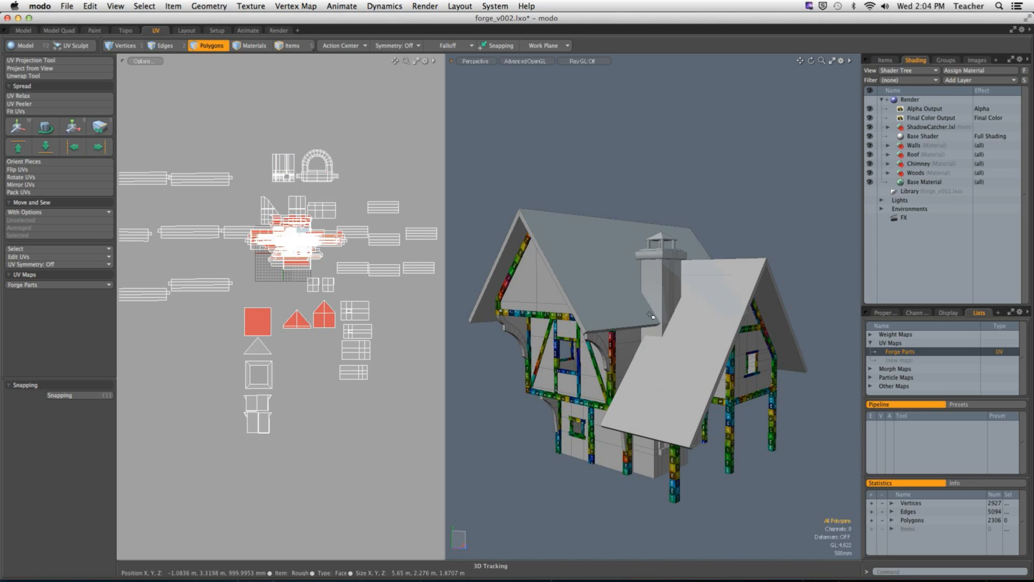
left_click_drag(659, 314, 750, 324, "alt")
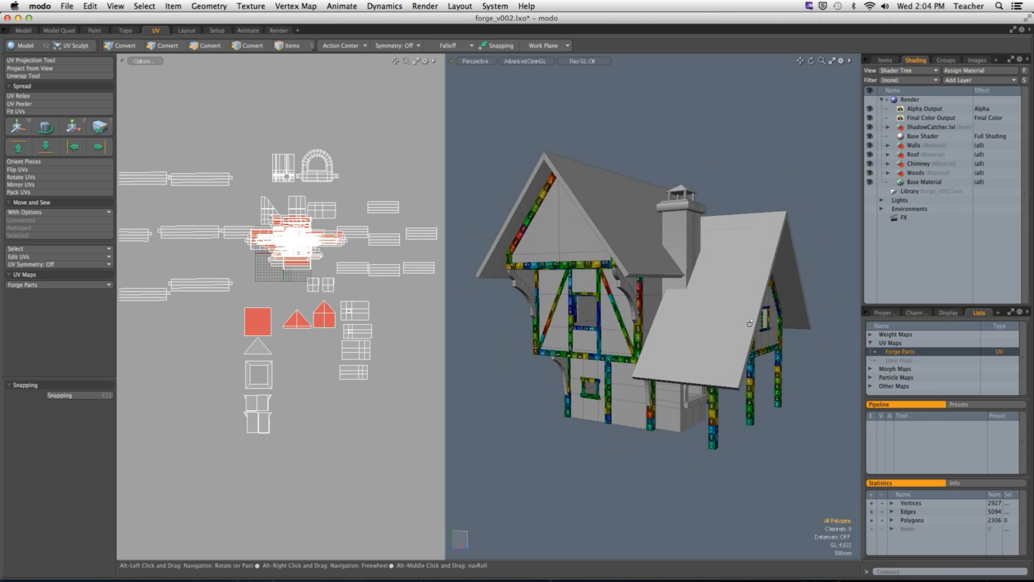
left_click(915, 360)
type("PA")
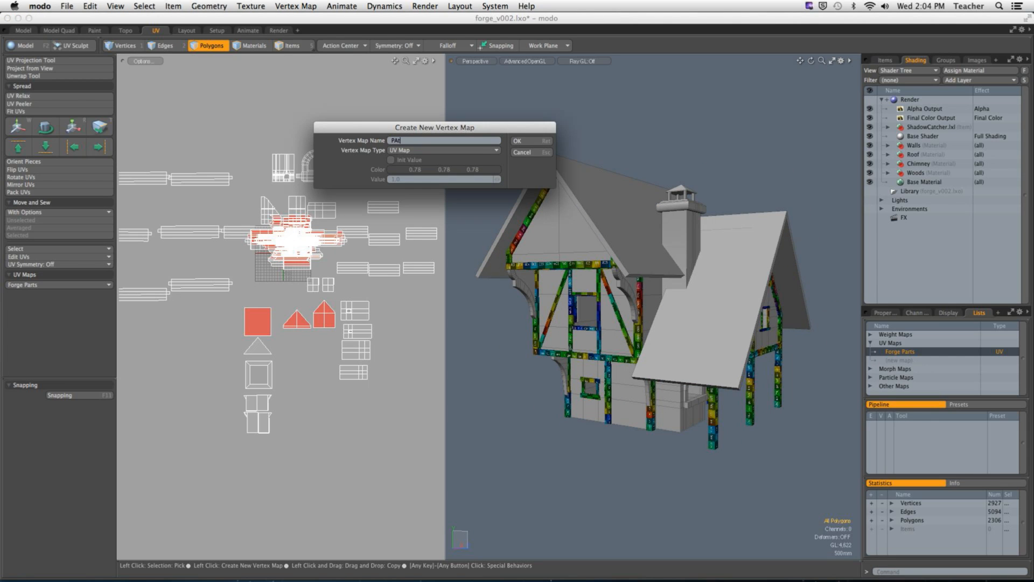
type("ts Second Try")
key("Return")
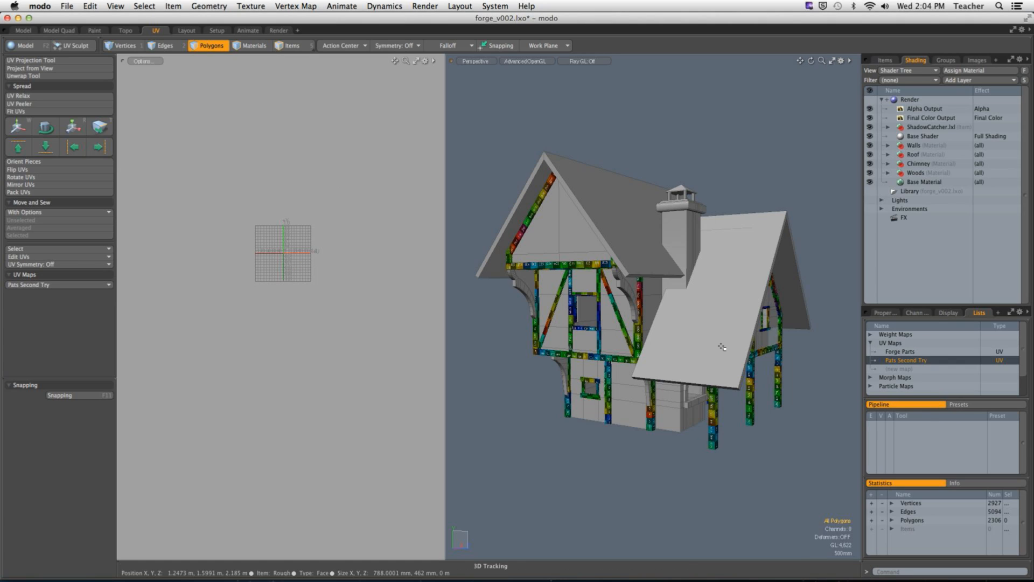
Step: Change the lasso style to Rectangle and select all polygons of the house, including the hidden sides
left_click_drag(315, 254, 312, 316, "alt+shift")
left_click_drag(308, 319, 459, 323, "ctrl+alt")
left_click_drag(277, 259, 374, 333, "alt+shift")
left_click_drag(740, 343, 630, 226, "alt+shift")
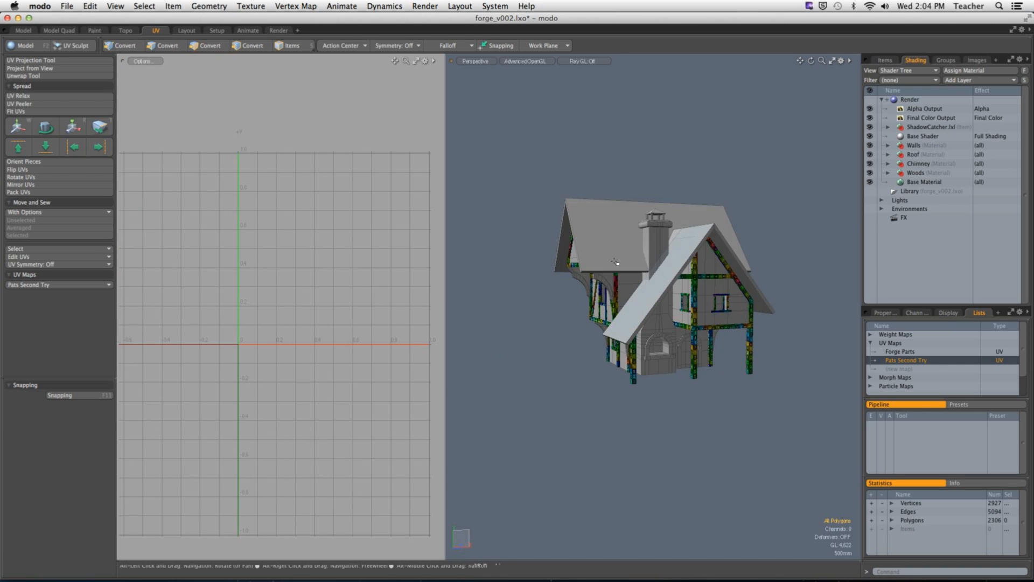
mouse_move(496, 149)
right_mouse_down()
mouse_move(722, 178)
mouse_move(504, 144)
right_mouse_up()
left_click(144, 6)
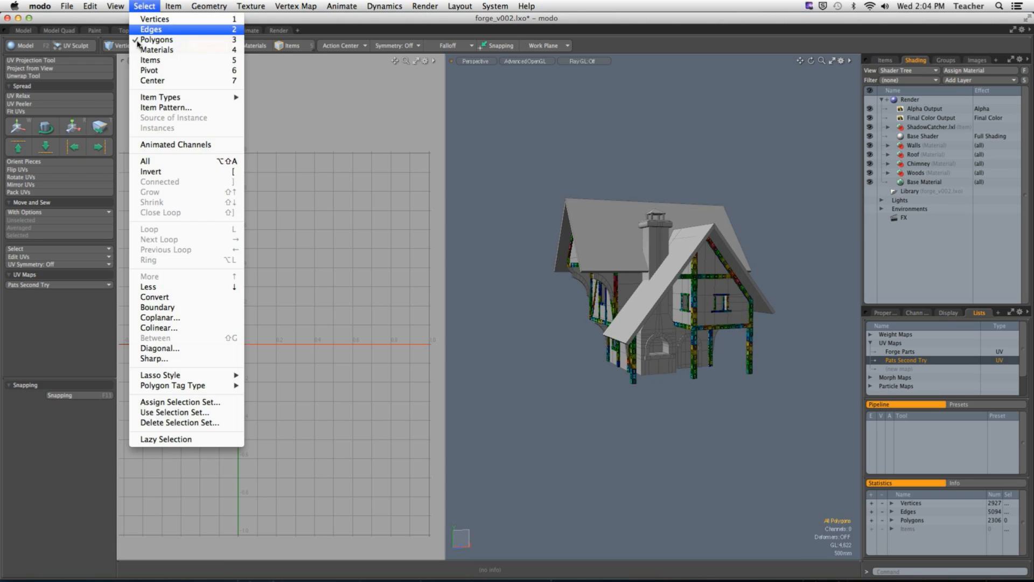
mouse_move(187, 377)
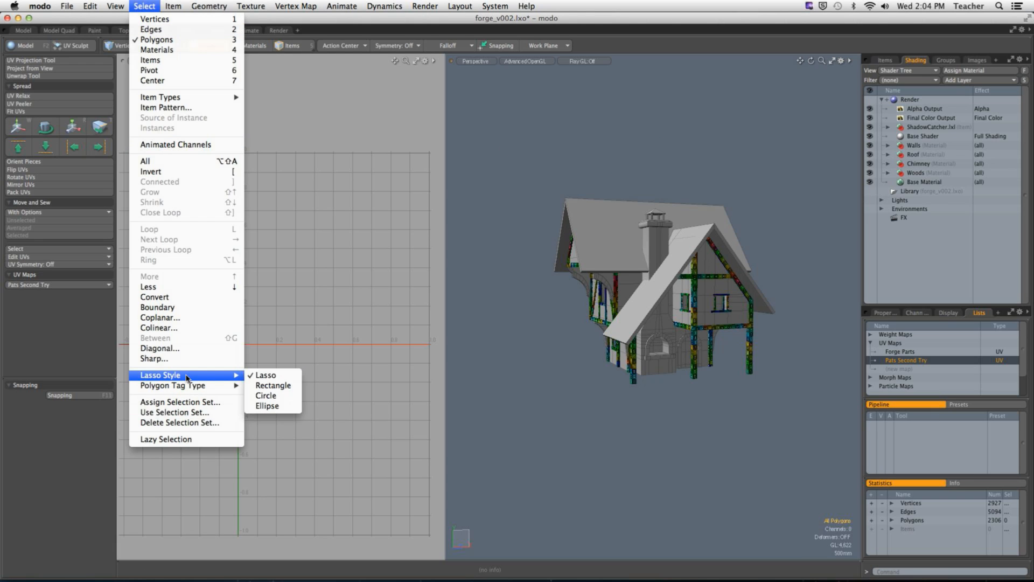
left_click(273, 385)
mouse_move(506, 154)
right_mouse_down()
mouse_move(613, 186)
mouse_move(796, 445)
right_mouse_up()
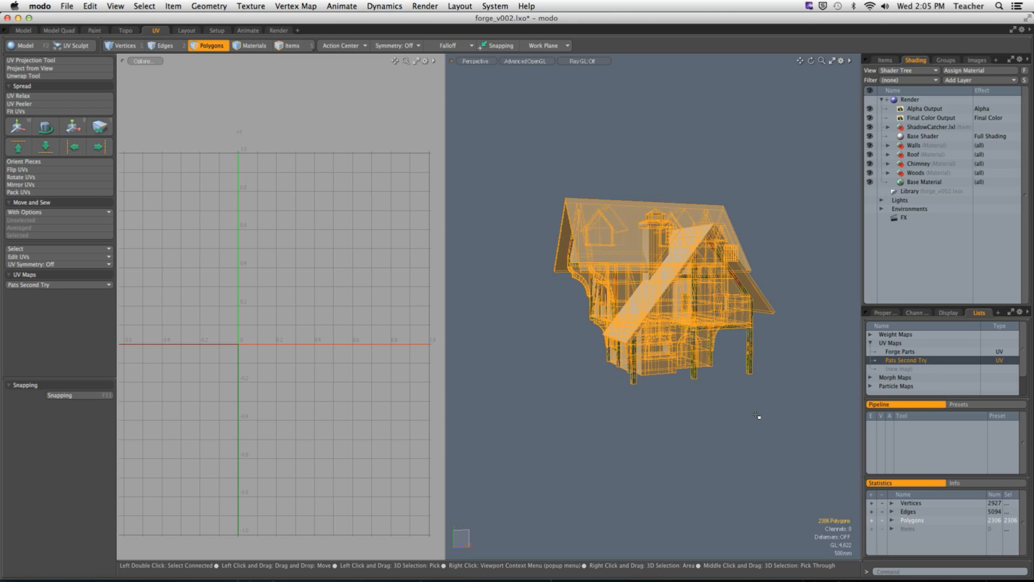
Step: Assign a new material named Test to the selected polygons and hide the Walls, Roof, Chimney and Woods materials
type("m")
type("Test")
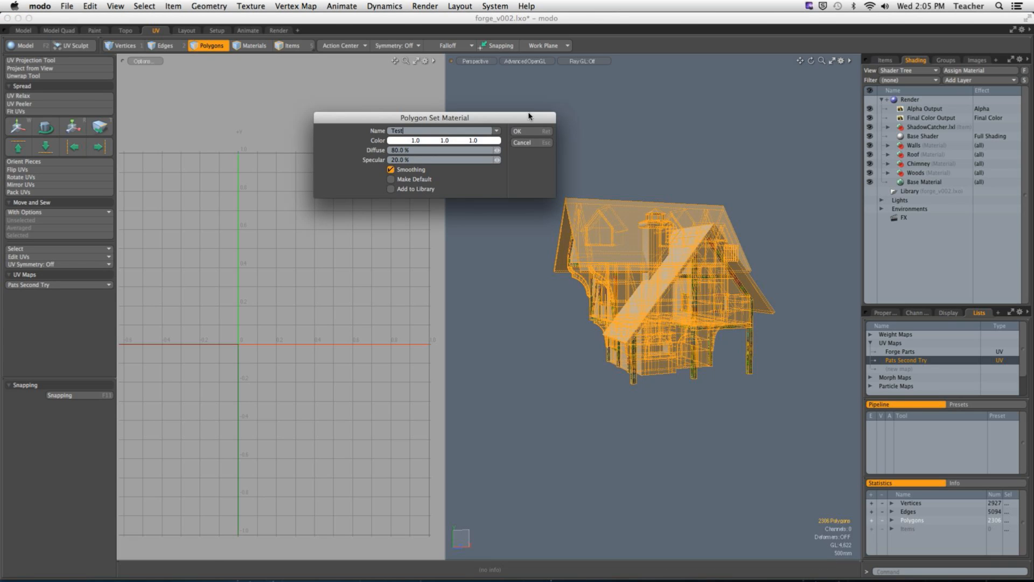
left_click(530, 132)
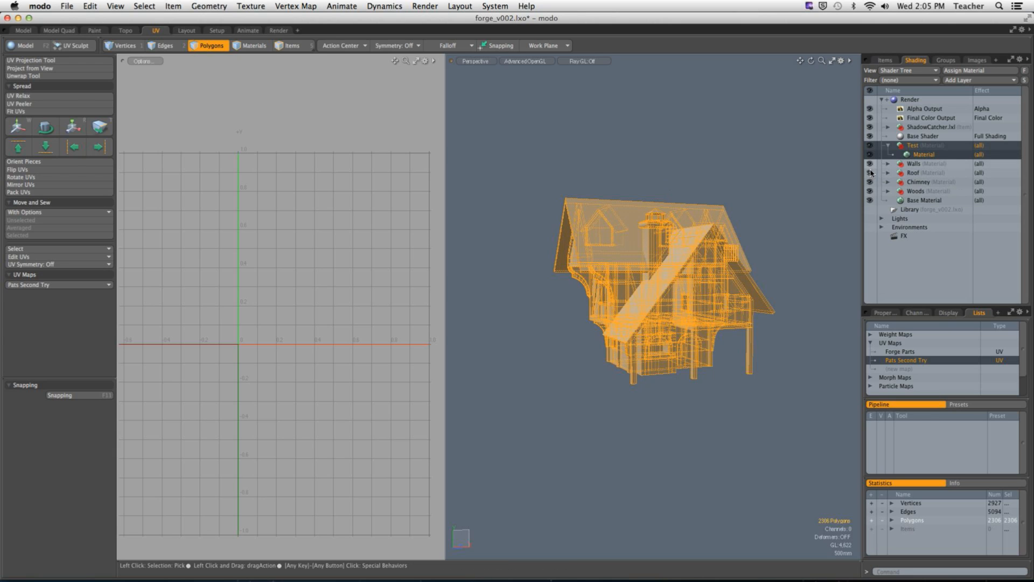
left_click_drag(872, 185, 871, 192)
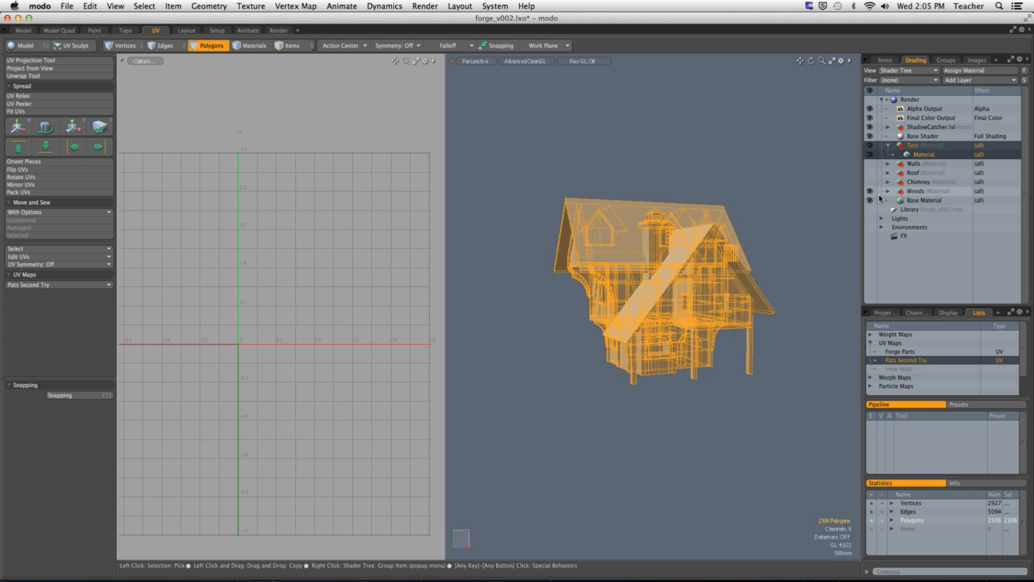
Step: Deselect all polygons of the house and make the Test material group active in the shader tree
left_click(789, 224)
left_click_drag(720, 305, 778, 304, "alt")
scroll(762, 307, "up", 5)
left_click(903, 150)
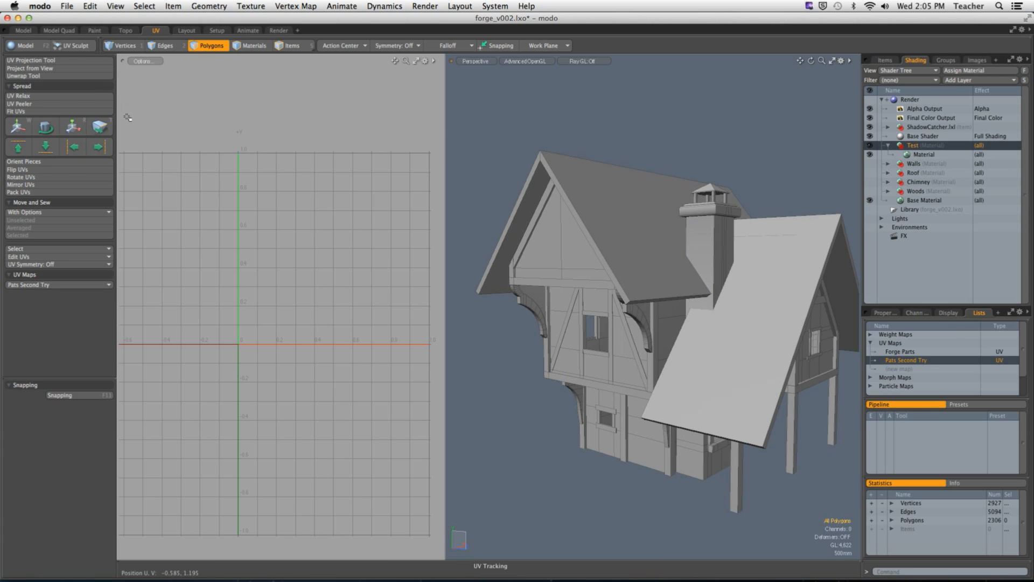
Step: Open the preset browser and look through the Organic material presets, including Miscellaneous, Water, Pearls and Moss
key("F6")
left_click_drag(434, 136, 208, 94)
left_click(82, 120)
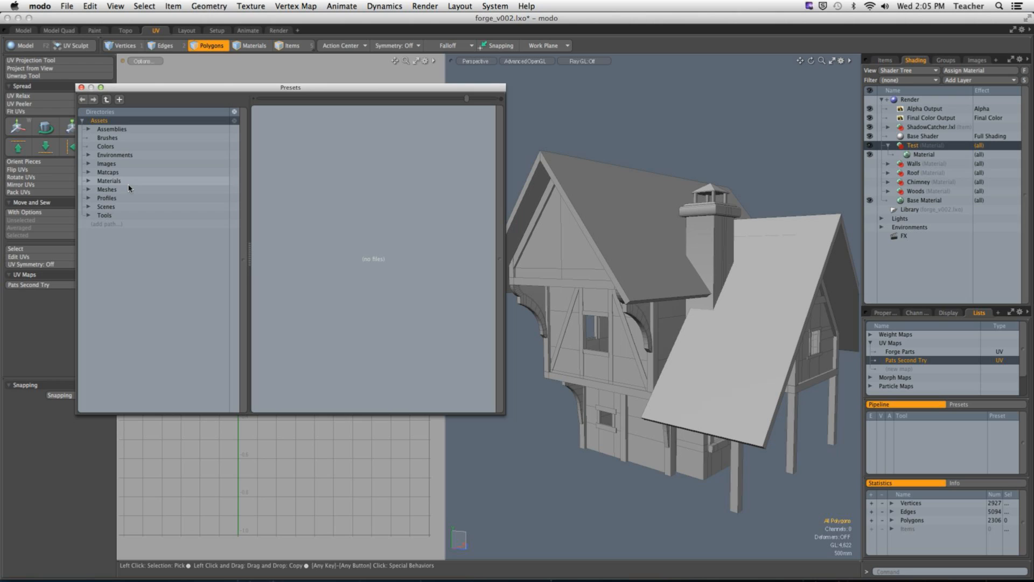
left_click(110, 181)
left_click(88, 181)
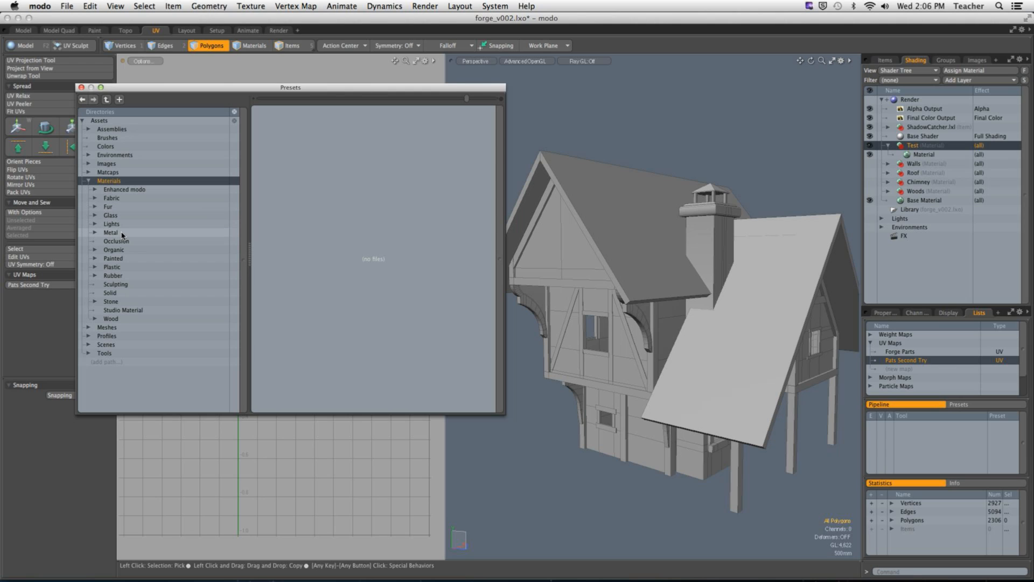
left_click(120, 250)
left_click(95, 250)
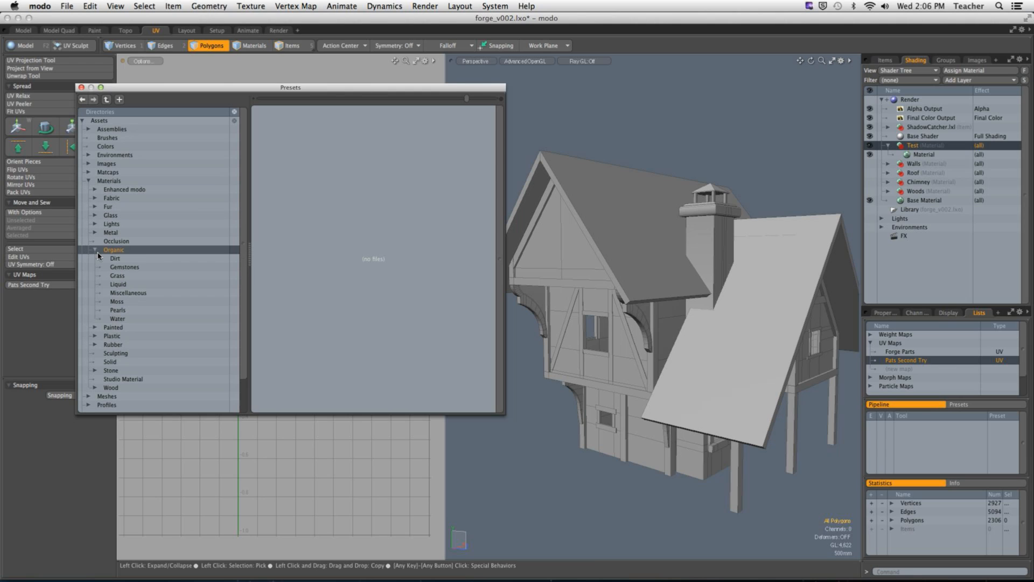
left_click(133, 294)
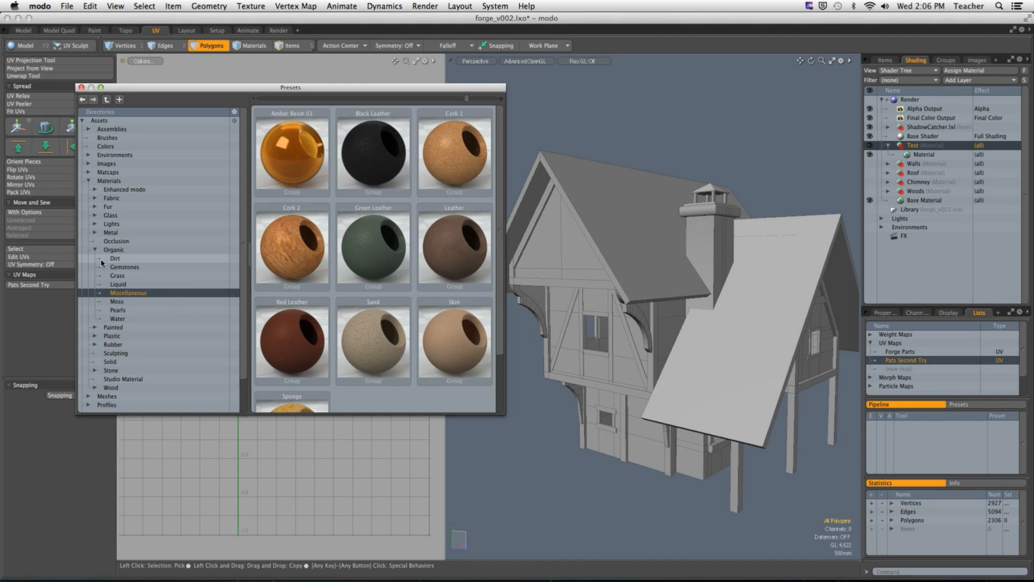
left_click(115, 319)
left_click(119, 311)
left_click(125, 302)
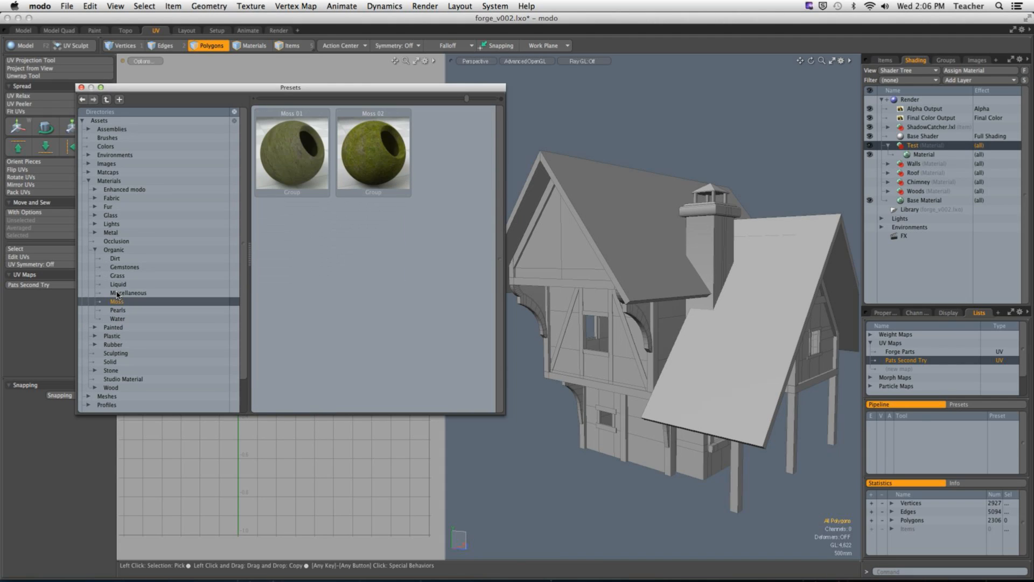
left_click(95, 249)
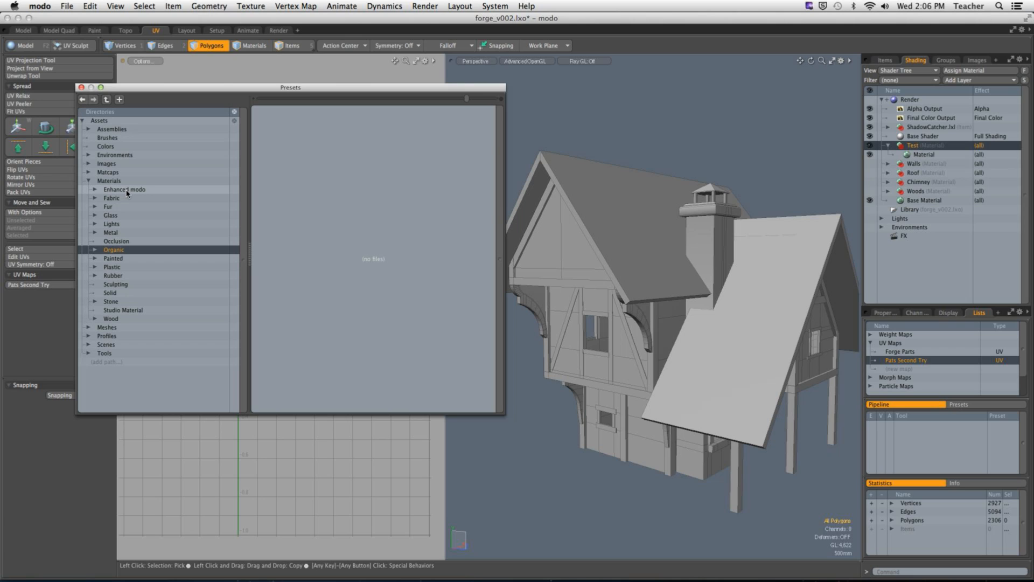
left_click(89, 181)
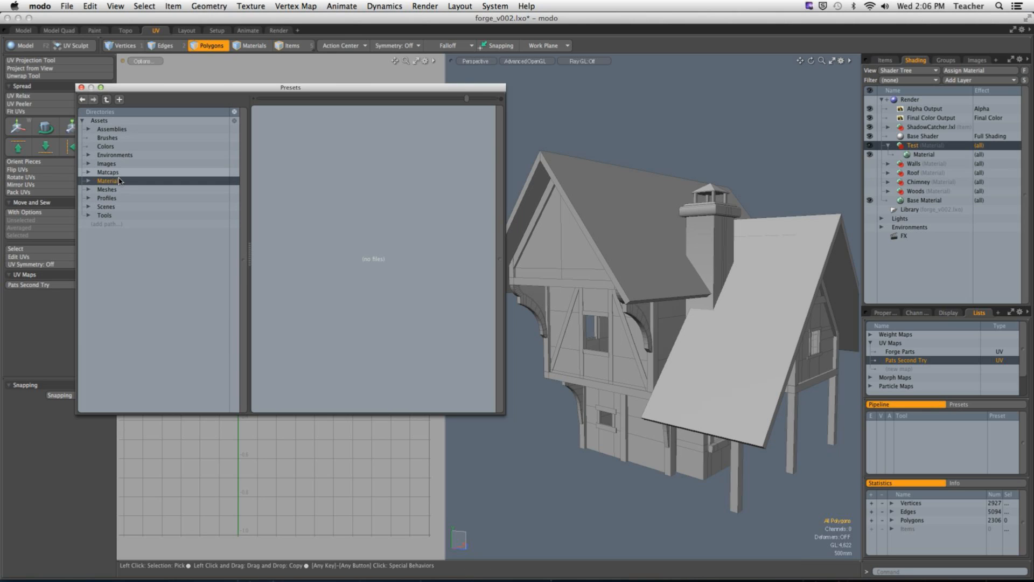
Step: Look through the image presets, examining the Mesh Presets and UV folders for a test texture
left_click(106, 163)
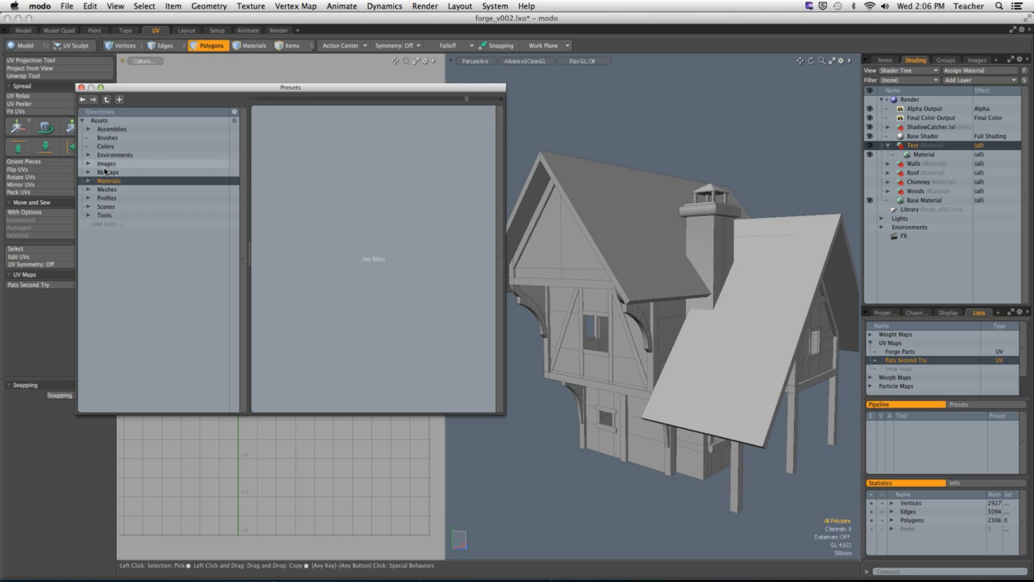
left_click(89, 163)
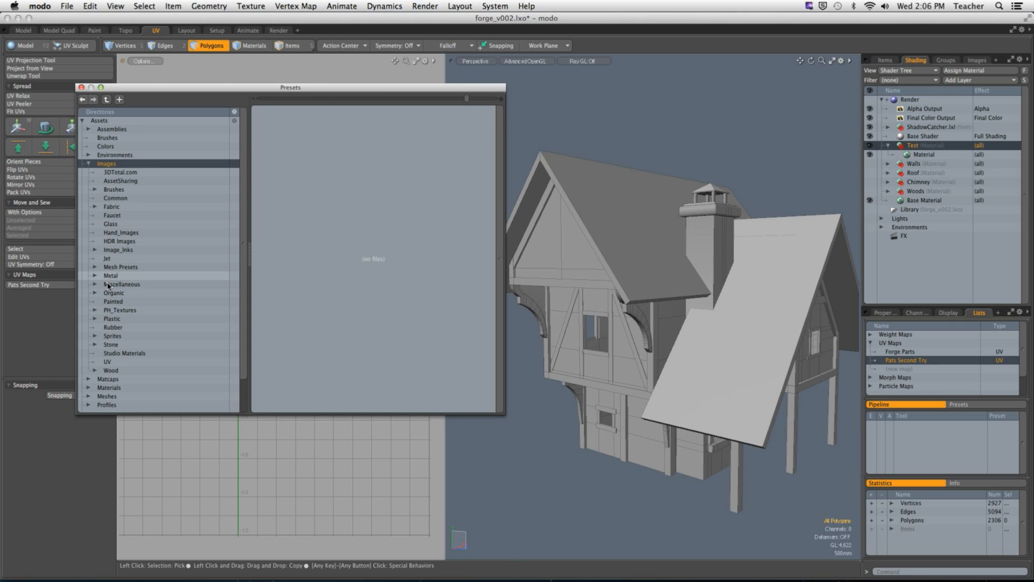
left_click(113, 268)
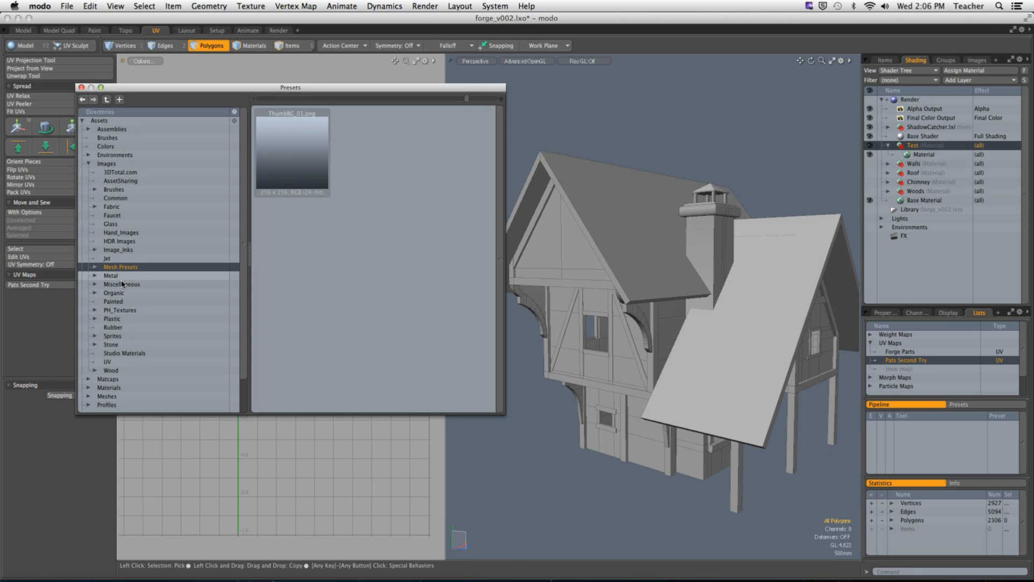
left_click(107, 361)
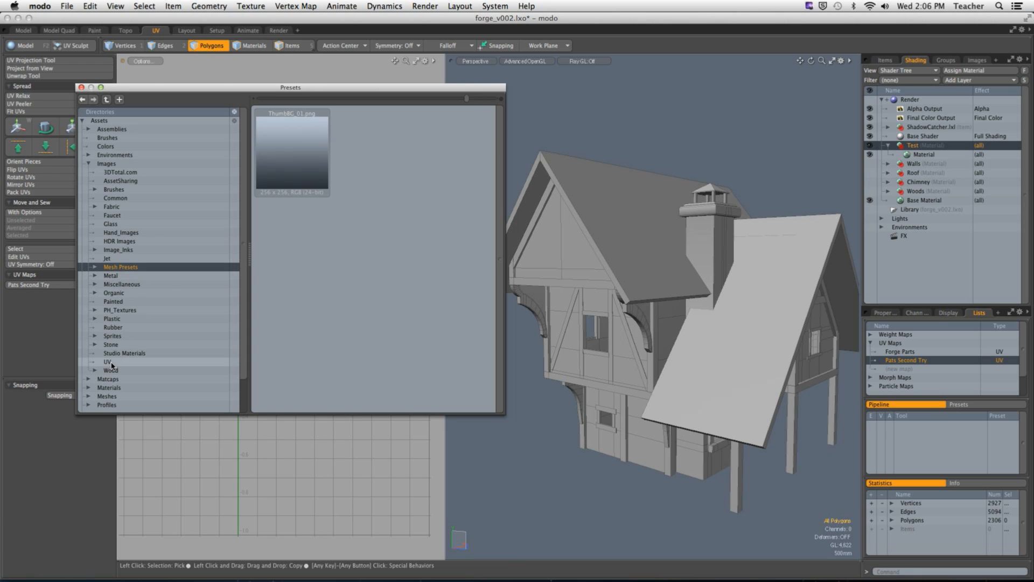
scroll(436, 256, "down", 3)
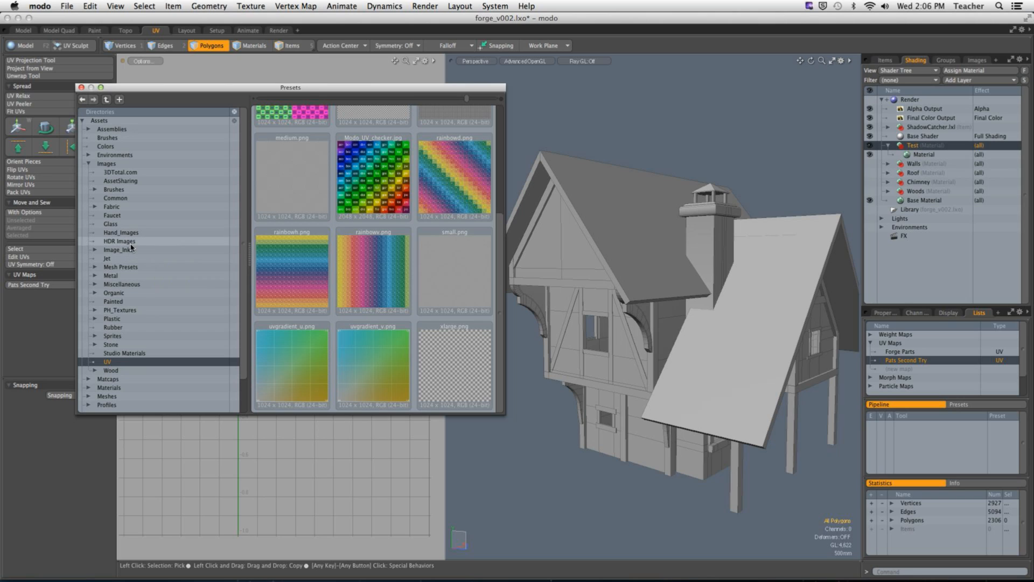
left_click(88, 164)
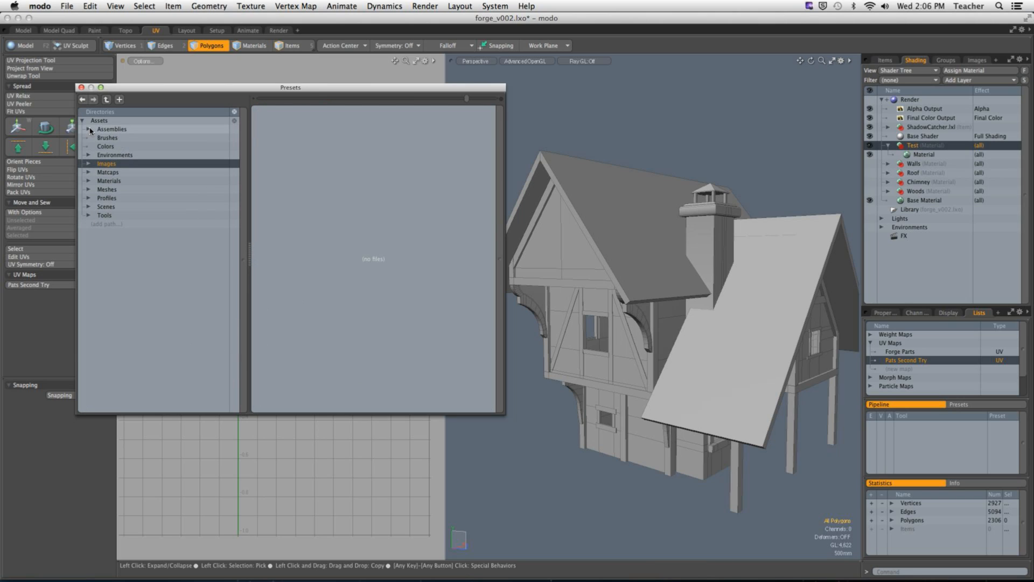
Step: Look through the Wood, Studio Material, Stone, Solid and Sculpting material presets for a suitable test texture
left_click_drag(129, 88, 111, 102)
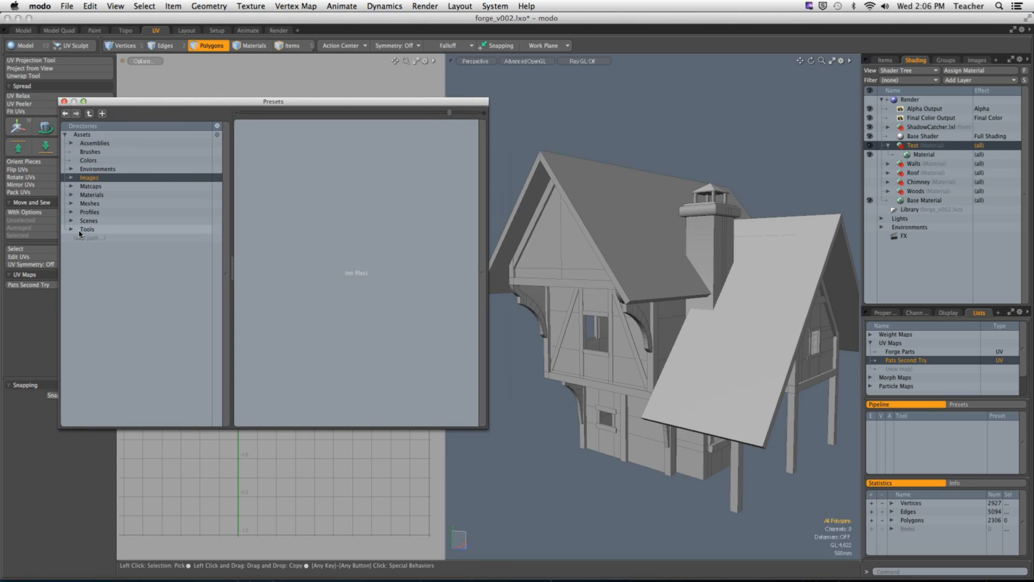
left_click(71, 196)
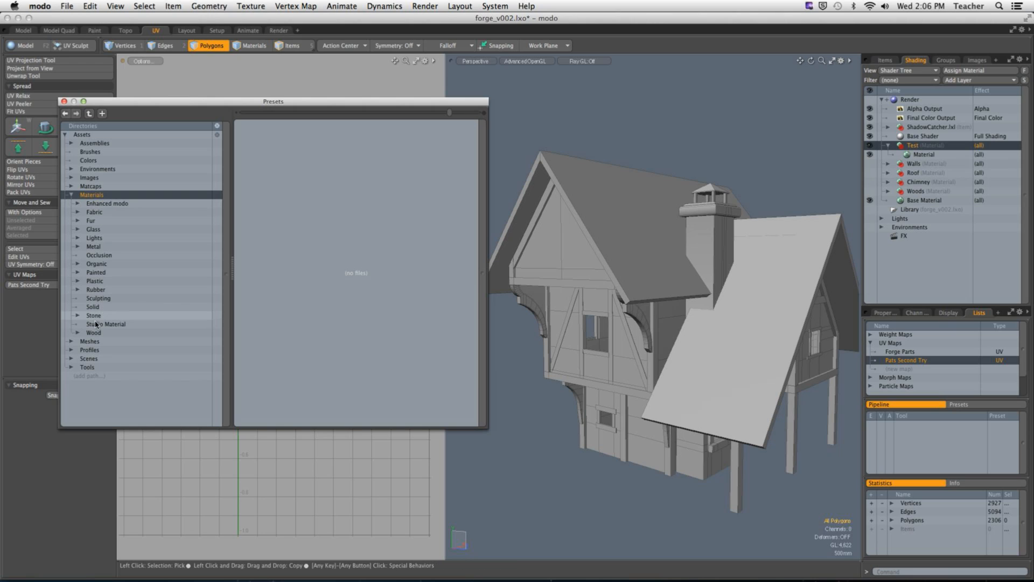
left_click(79, 333)
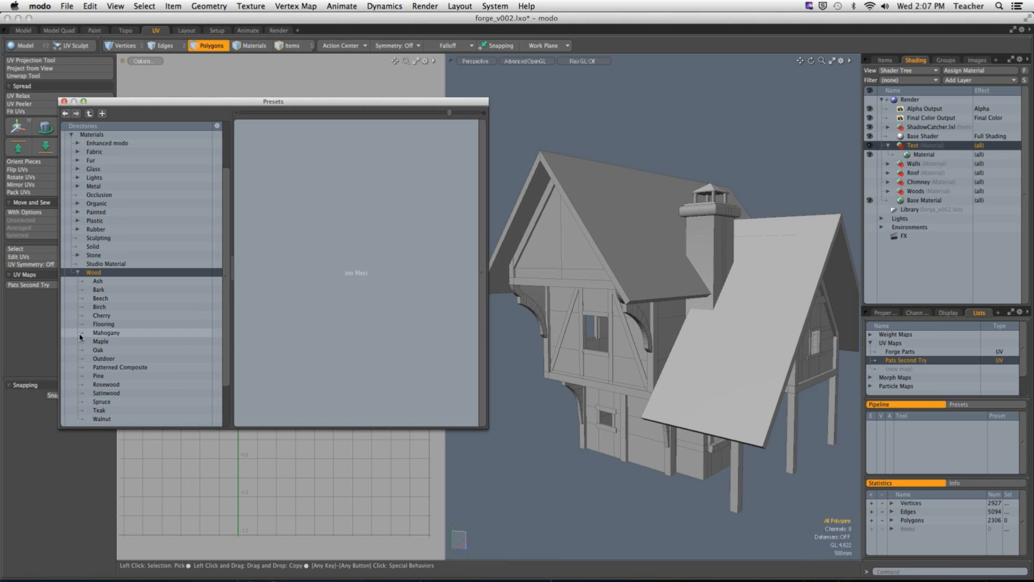
left_click(77, 272)
left_click(107, 325)
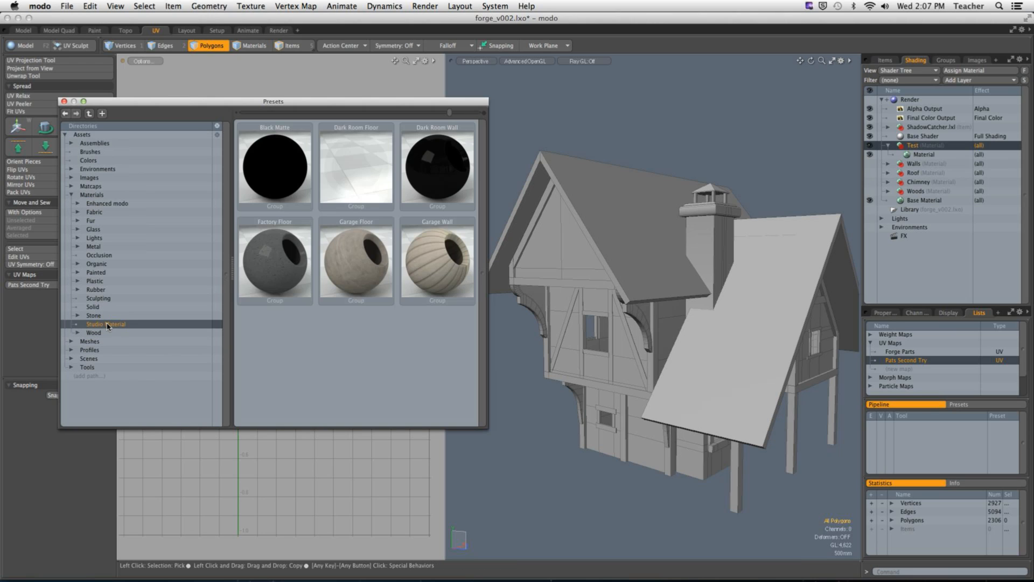
left_click(90, 318)
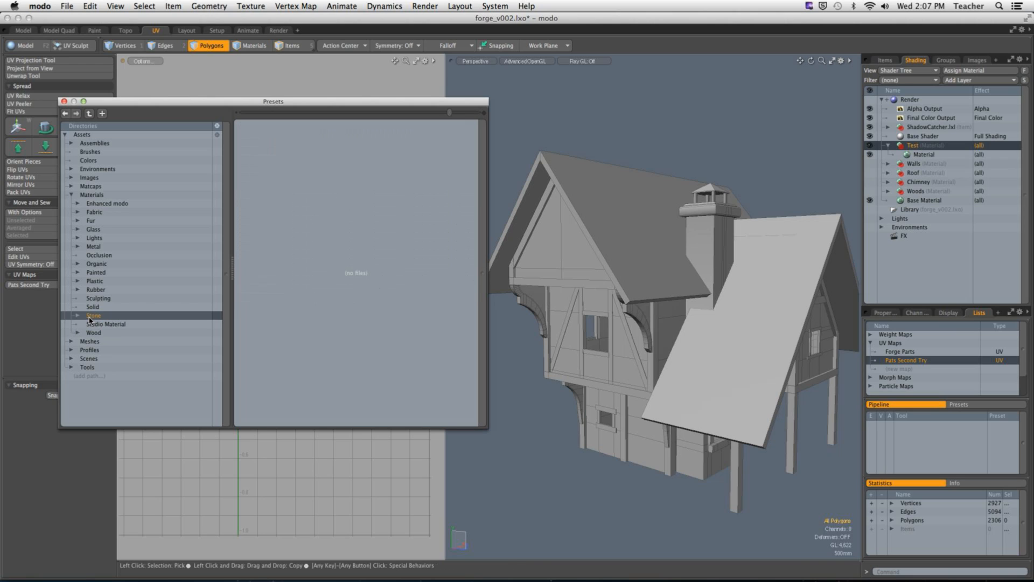
left_click(79, 317)
left_click(80, 317)
left_click(93, 306)
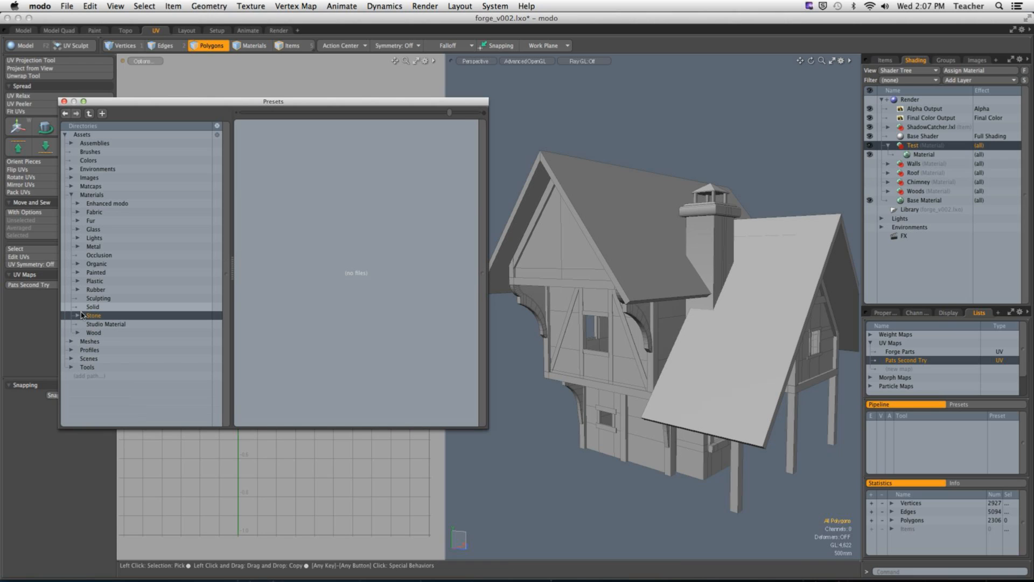
left_click(99, 299)
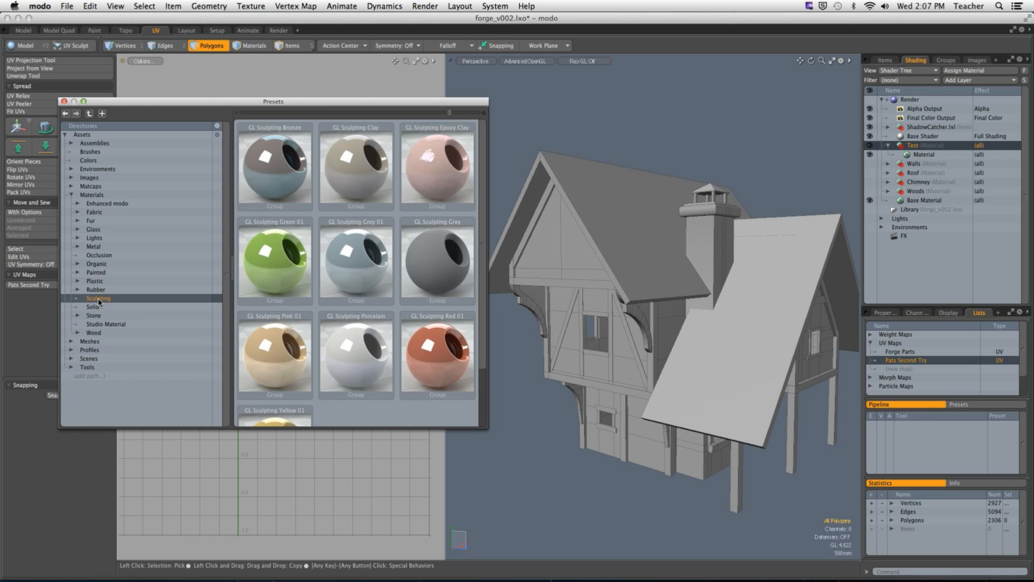
Step: Examine the Rubber, Plastic, Painted, Organic, Occlusion and Metal material presets for a suitable test texture
left_click(96, 291)
left_click(85, 283)
left_click(82, 274)
left_click(77, 273)
left_click(77, 273)
left_click(77, 281)
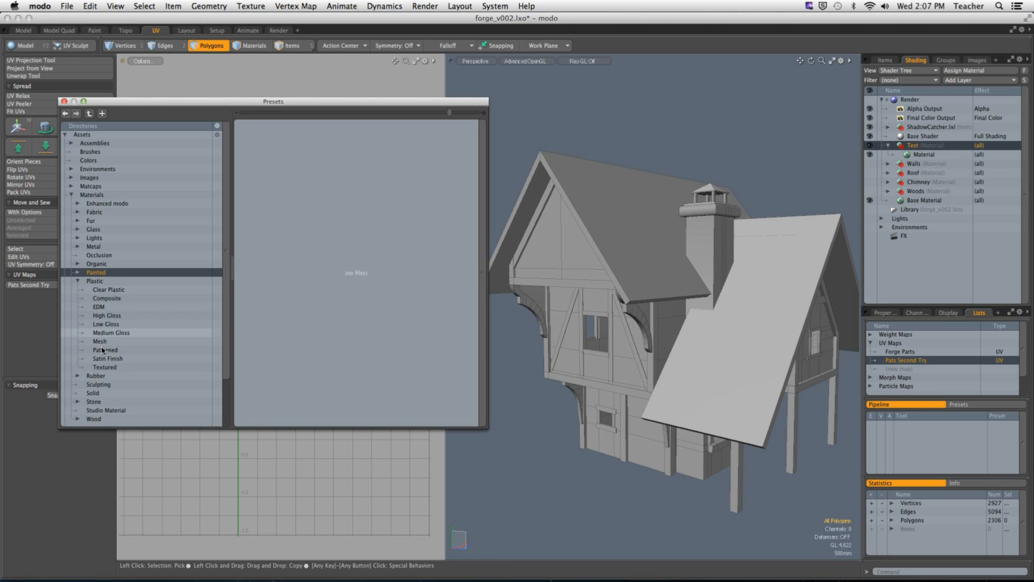
left_click(77, 280)
left_click(78, 264)
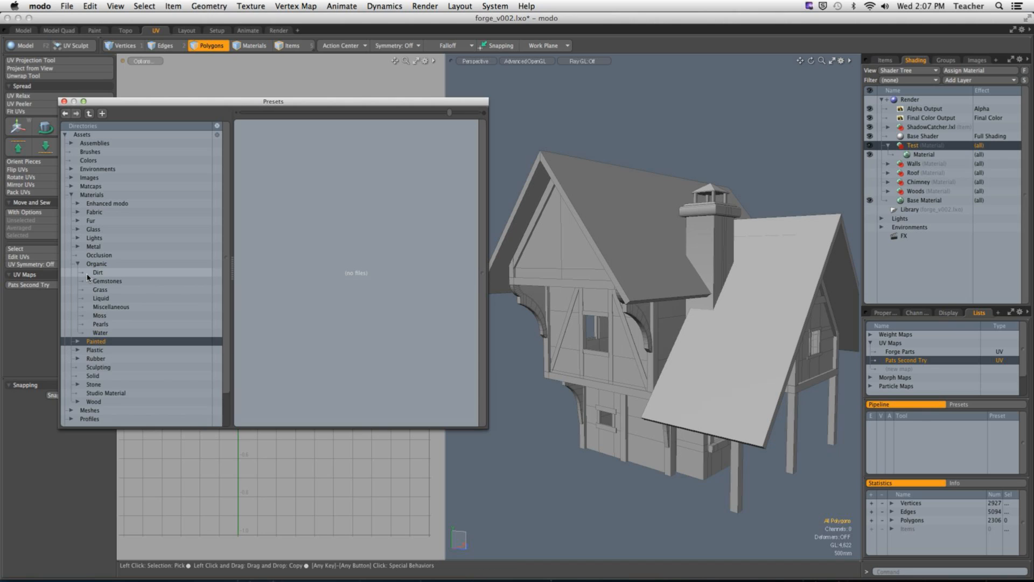
left_click(106, 307)
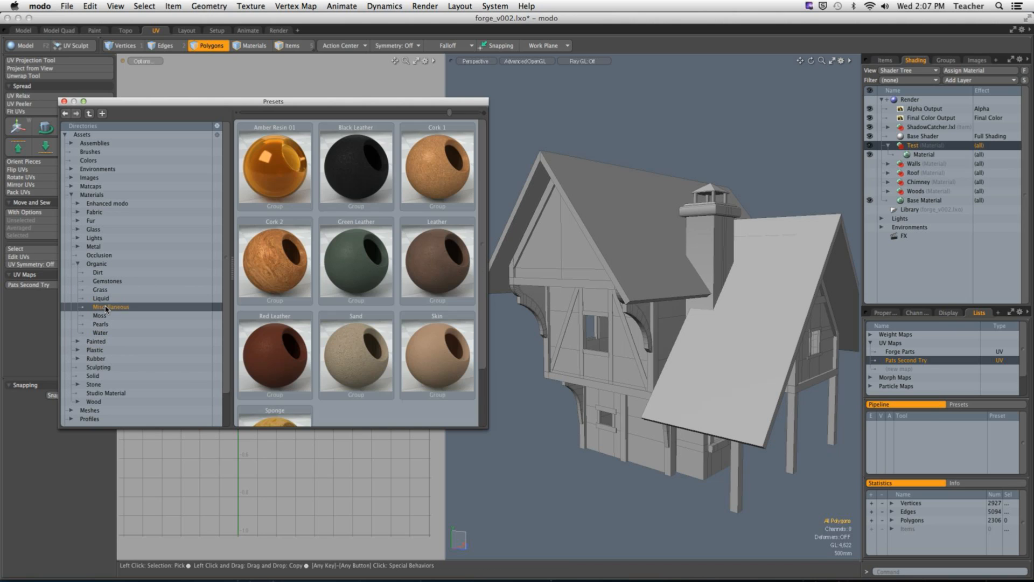
left_click(81, 265)
left_click(96, 255)
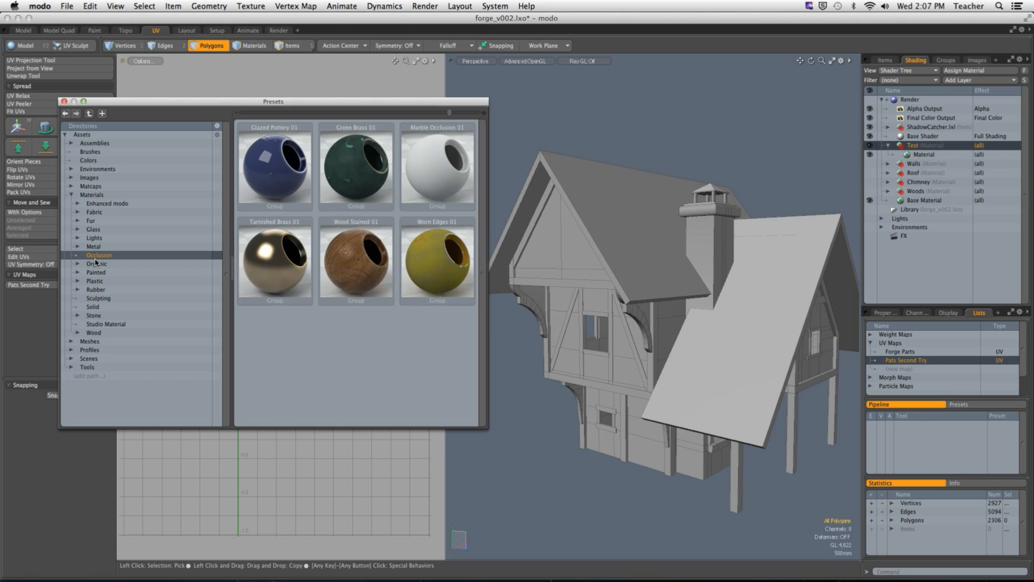
left_click(90, 247)
left_click(77, 247)
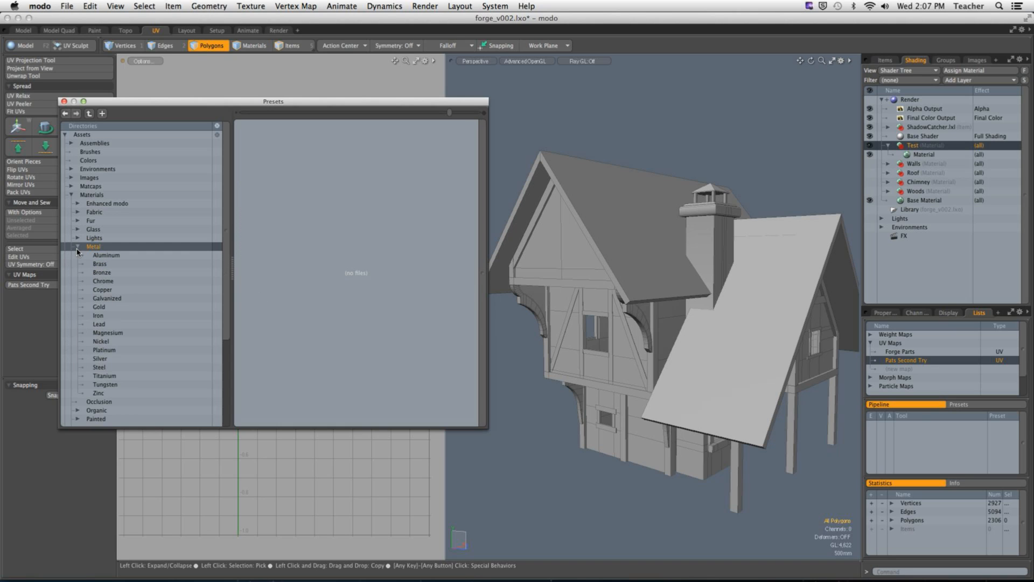
left_click(77, 247)
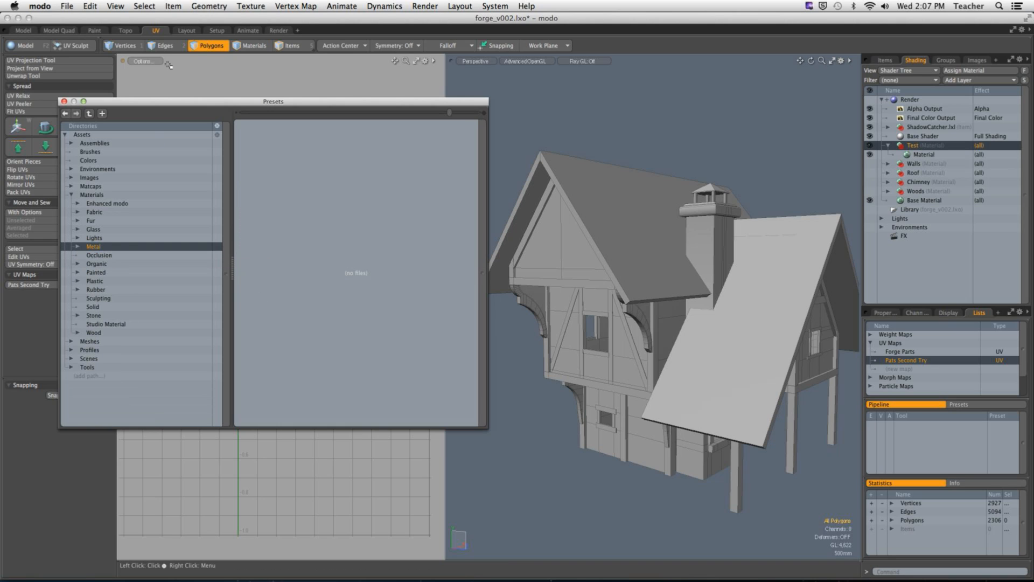
Step: Close the floating preset browser, check the presets in the Render layout and return to the UV layout
left_click(278, 30)
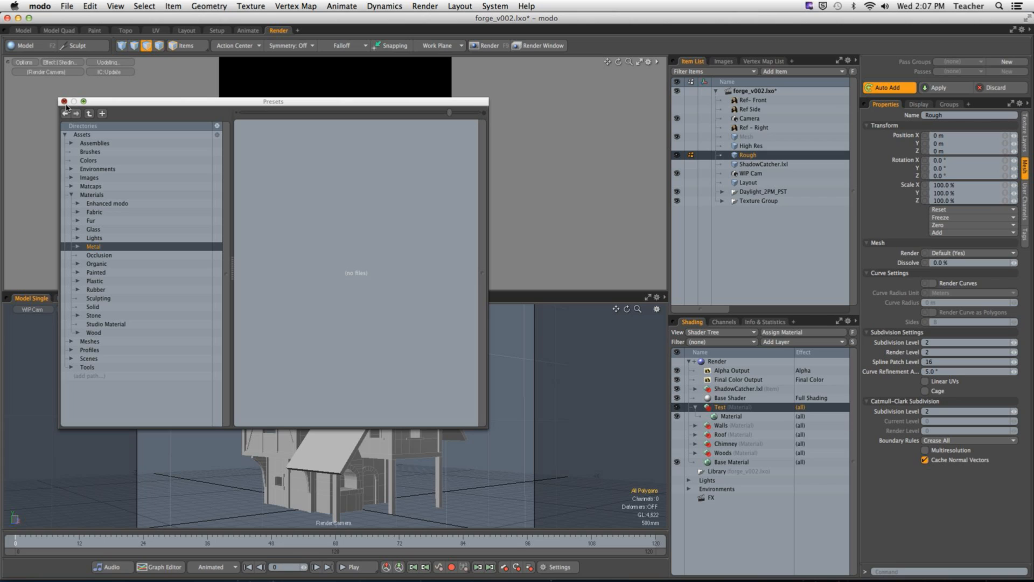
left_click(64, 101)
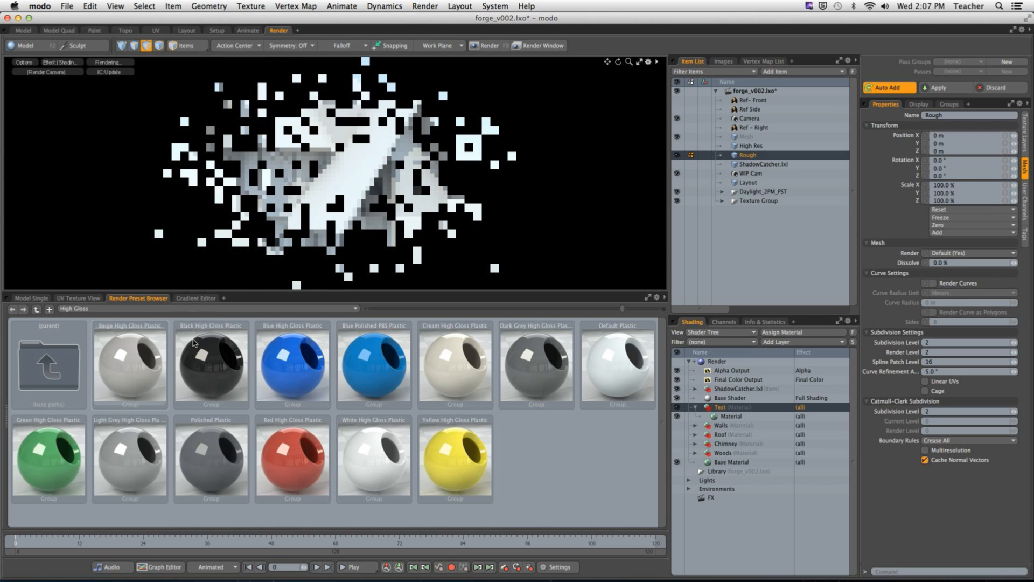
left_click(193, 309)
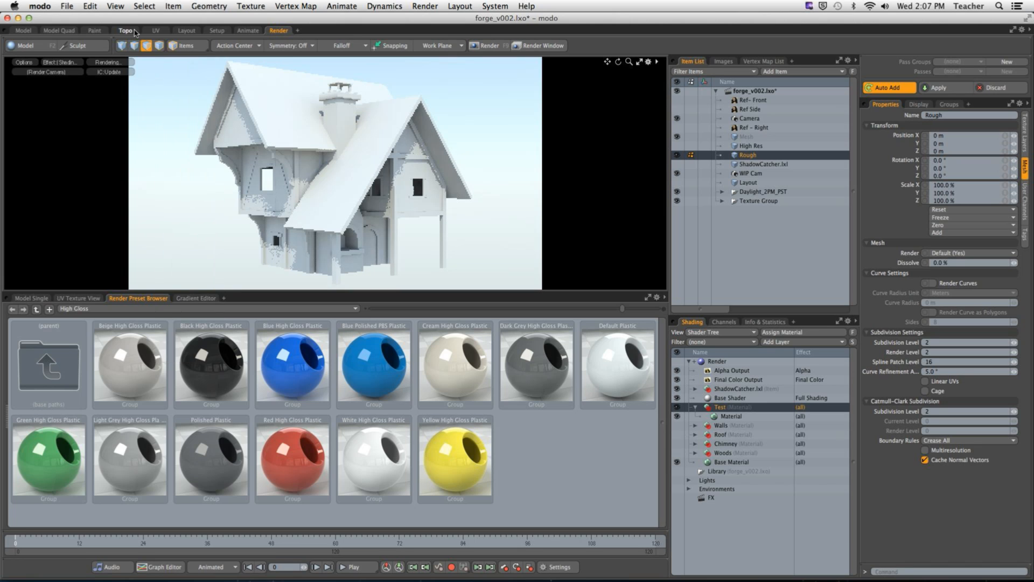
left_click(155, 30)
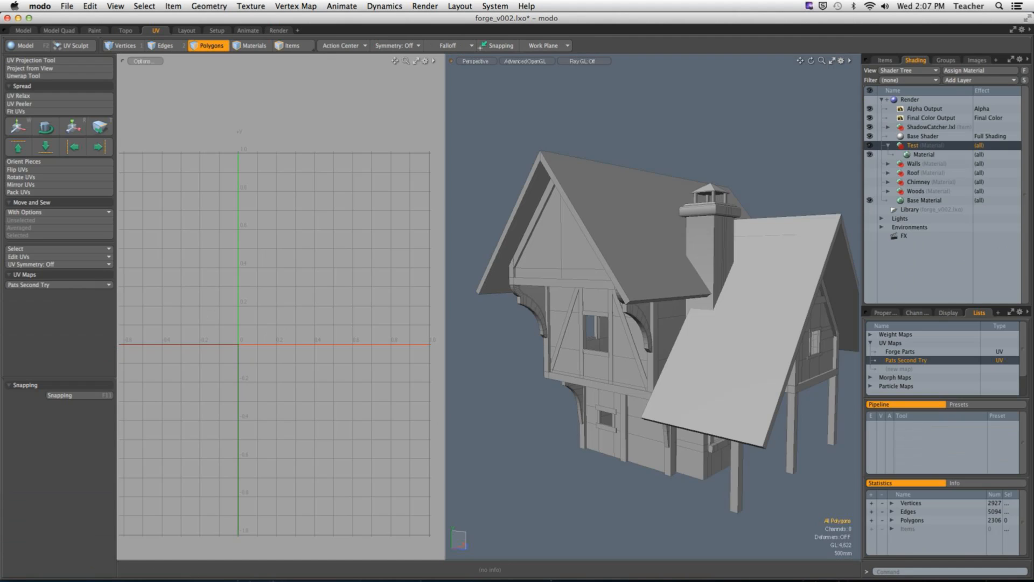
Step: Reopen the preset browser and apply Modo_UV_checker.jpg from the UV image presets to the house's Test material
key("F6")
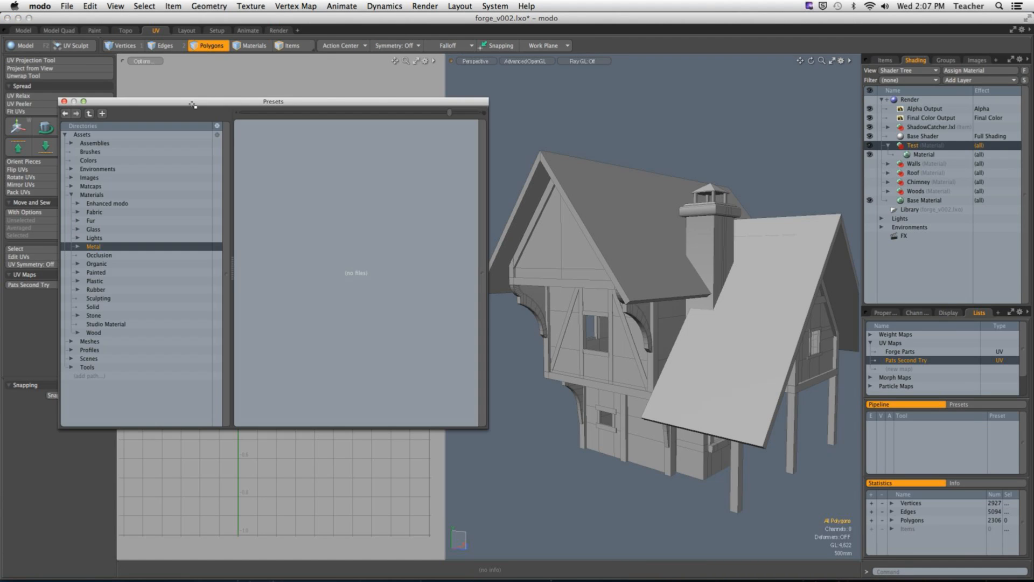
left_click(90, 196)
left_click(87, 179)
left_click(71, 178)
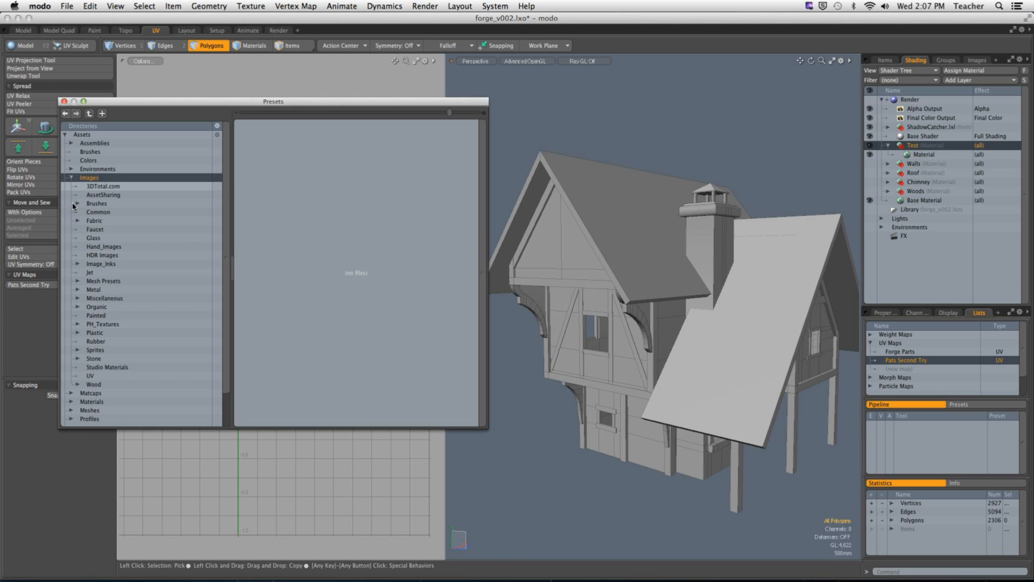
left_click(146, 375)
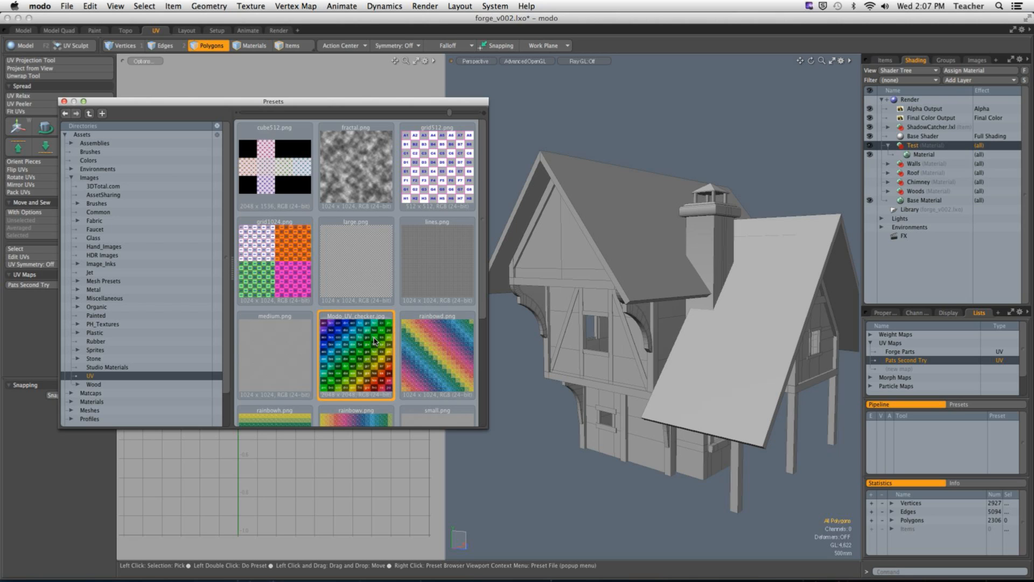
left_click_drag(369, 338, 843, 153)
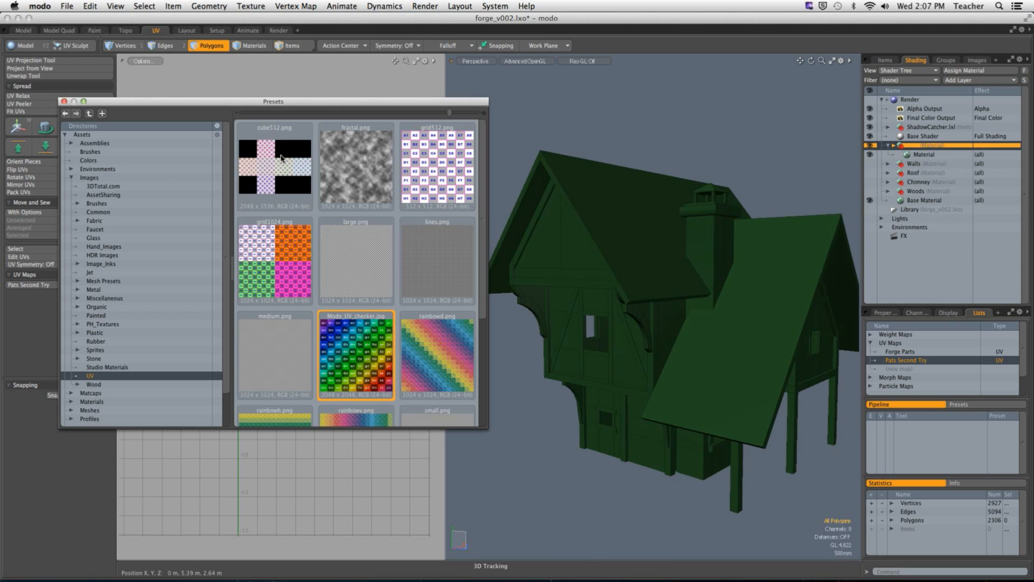
Step: Close the preset browser, enlarge the properties area and check the UV checker layer's projection settings and the Test material
left_click(63, 102)
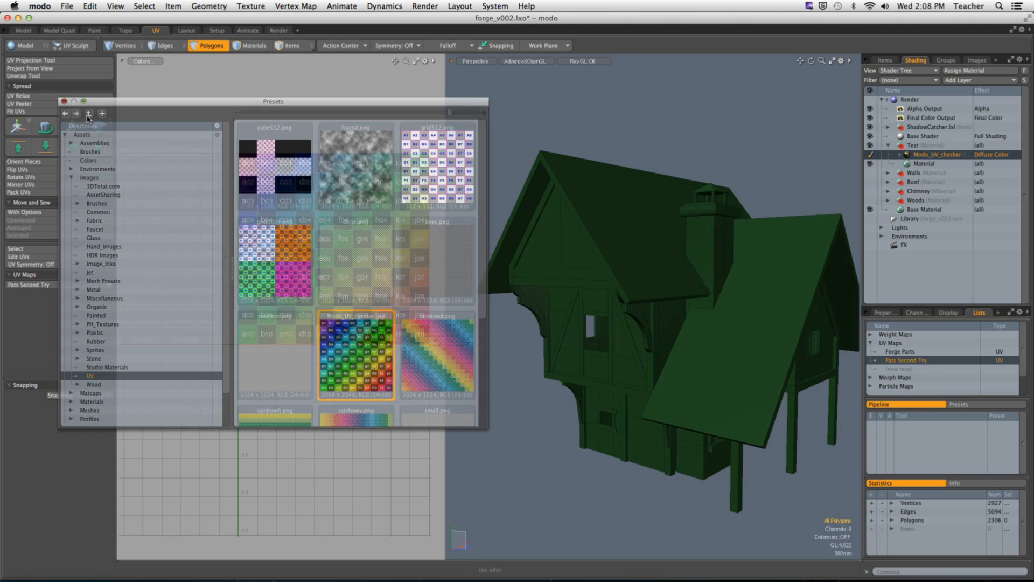
left_click_drag(682, 195, 885, 381, "alt")
left_click(885, 312)
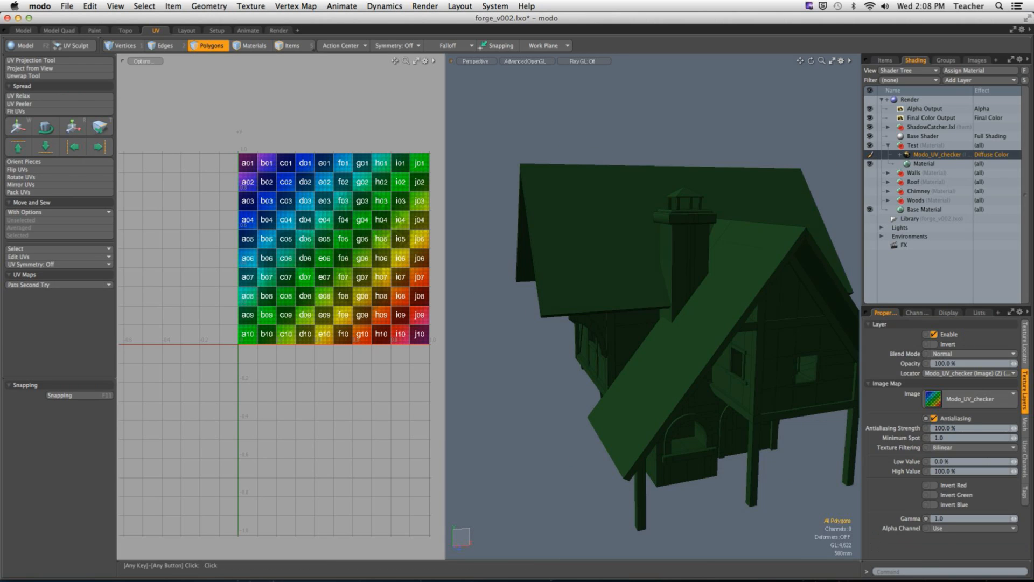
left_click_drag(976, 307, 976, 186)
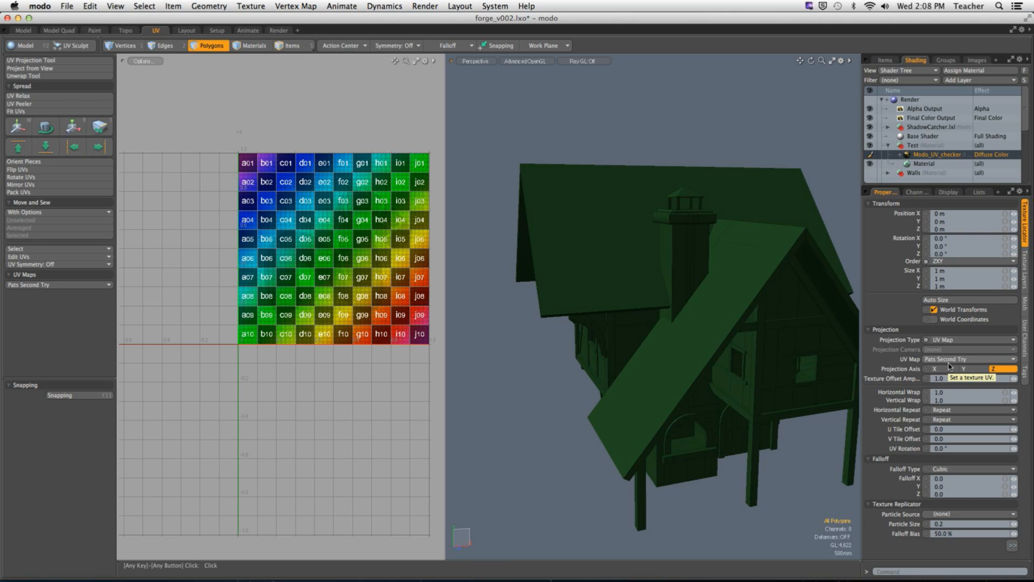
left_click(937, 163)
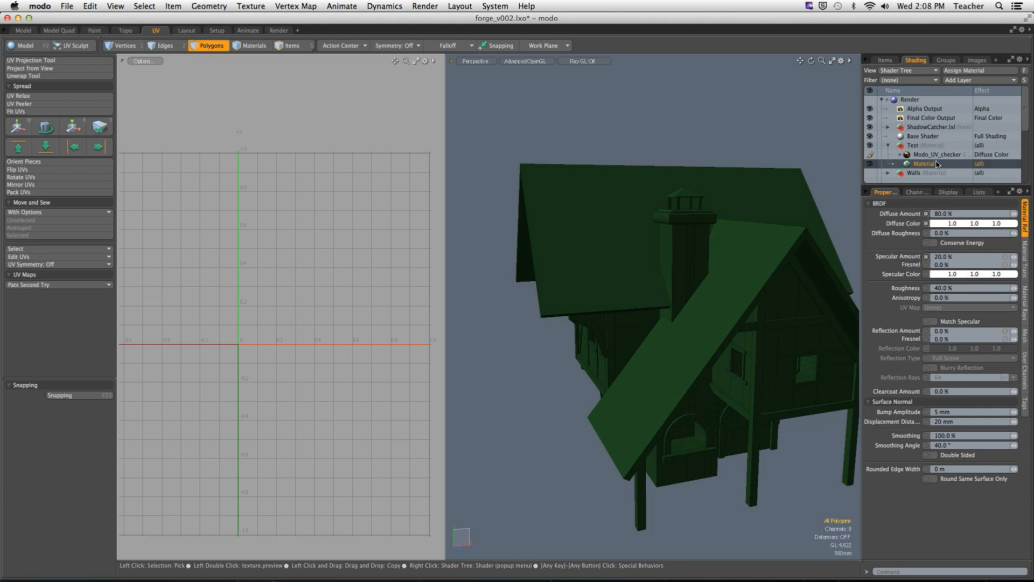
Step: Collapse the Test material group and turn off its visibility in the shader tree
left_click_drag(654, 301, 676, 319, "alt")
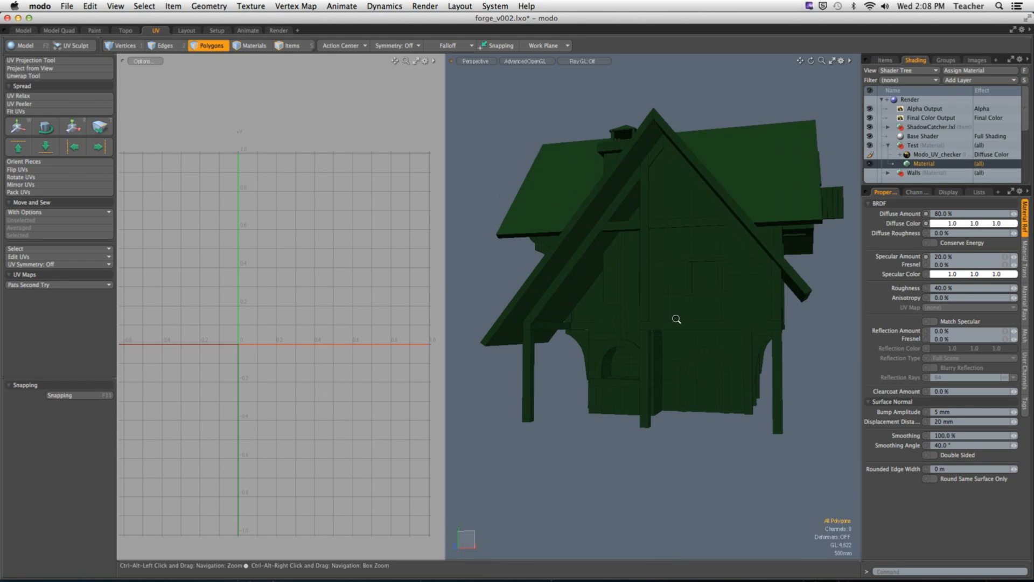
left_click(888, 145)
left_click(870, 146)
Step: Select the connected polygons of the upper-storey walls and hide the rest of the house
scroll(711, 307, "up", 2)
left_click_drag(710, 307, 593, 375, "alt")
double_click(682, 381)
scroll(695, 372, "down", 5)
double_click(663, 375)
scroll(663, 376, "up", 5)
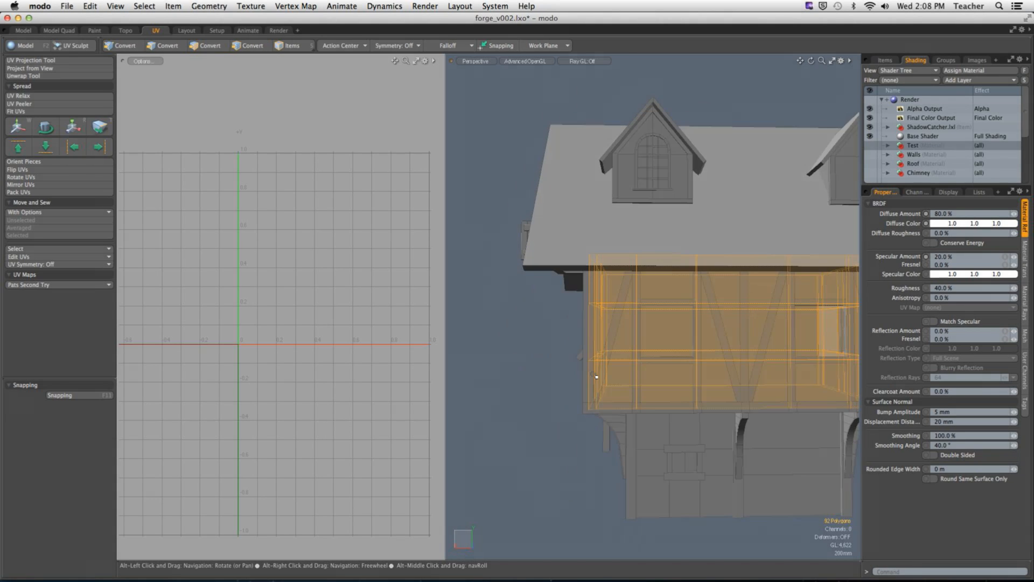
key("shift+h")
left_click(598, 249)
left_click_drag(598, 249, 541, 323, "alt")
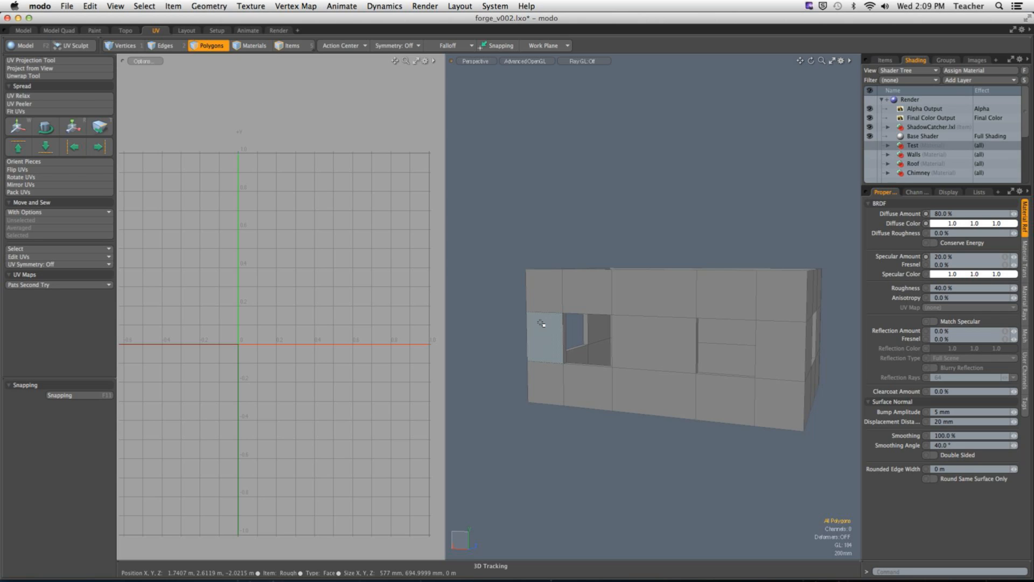
Step: Select the polygons of the long outer wall with two windows and project their UVs from a straight-on view
mouse_move(543, 301)
left_mouse_down()
mouse_move(671, 298)
mouse_move(779, 359)
mouse_move(694, 391)
mouse_move(648, 384)
mouse_move(557, 330)
mouse_move(727, 332)
mouse_move(641, 373)
mouse_move(676, 397)
mouse_move(673, 339)
left_mouse_up()
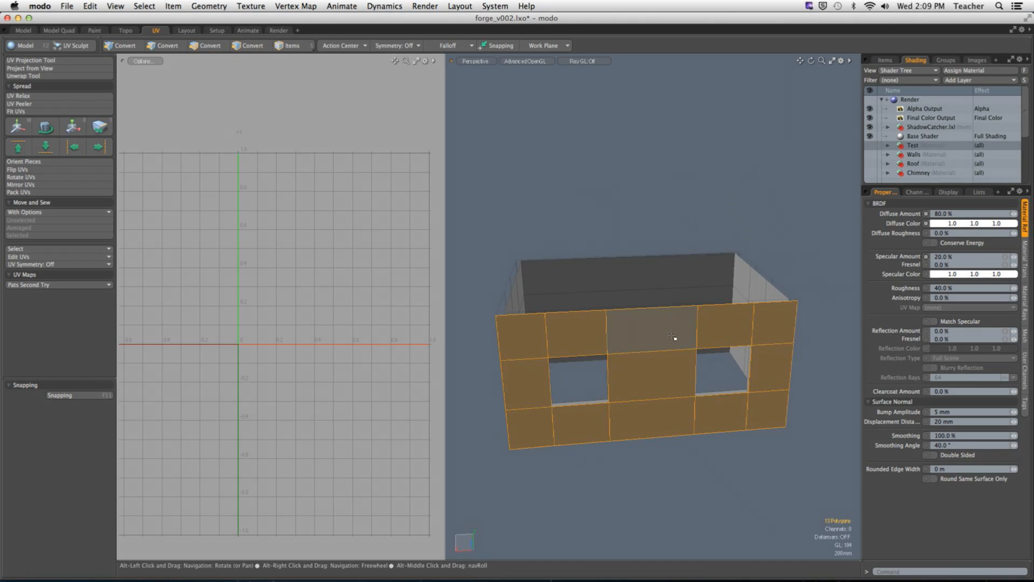
key("alt+shift+a")
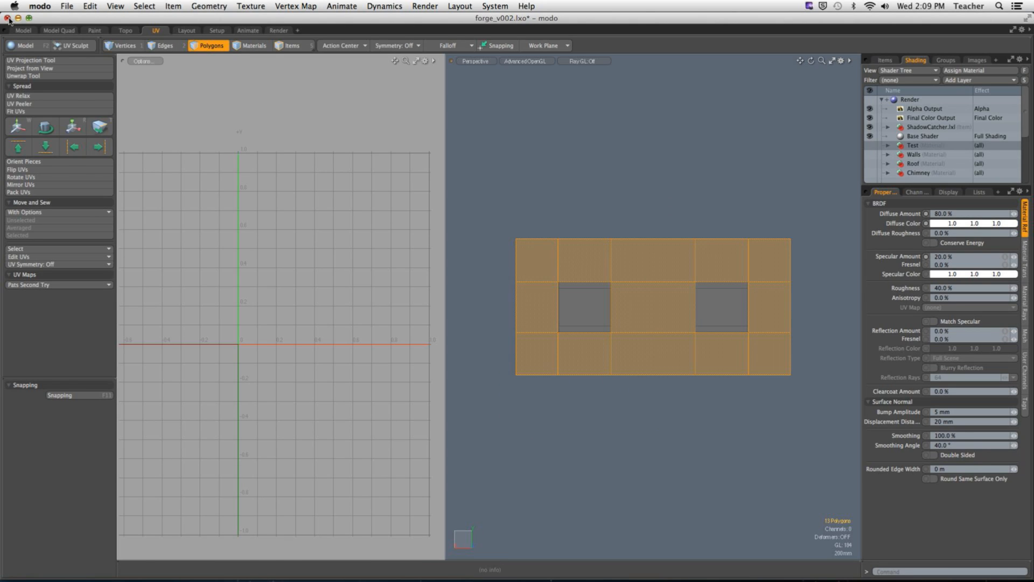
left_click(35, 69)
left_click(383, 279)
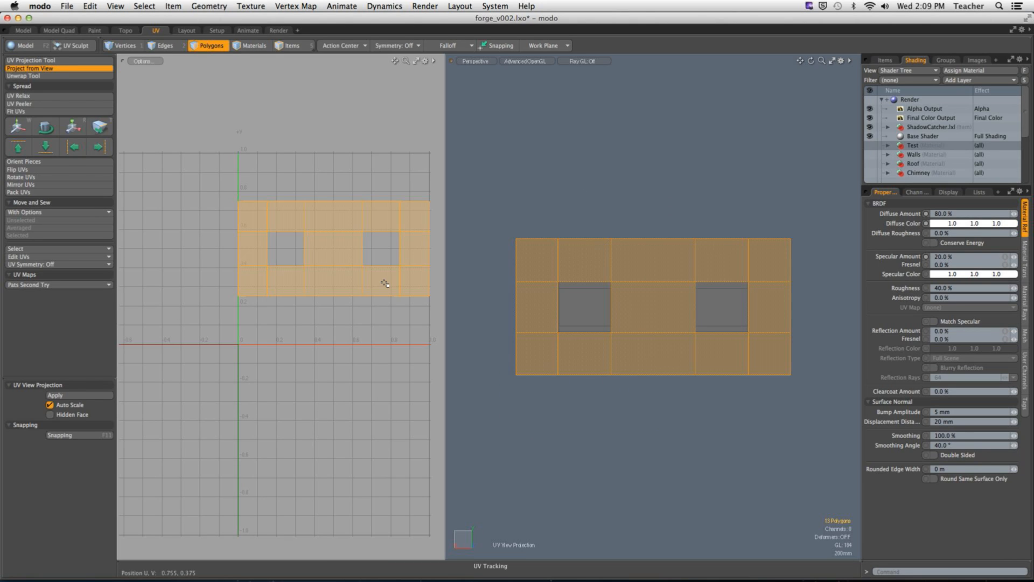
Step: Move the two-window wall's UV island below the UV grid, offset about U 0.4 and V -2.72, and deselect it
left_click_drag(366, 306, 307, 296, "alt")
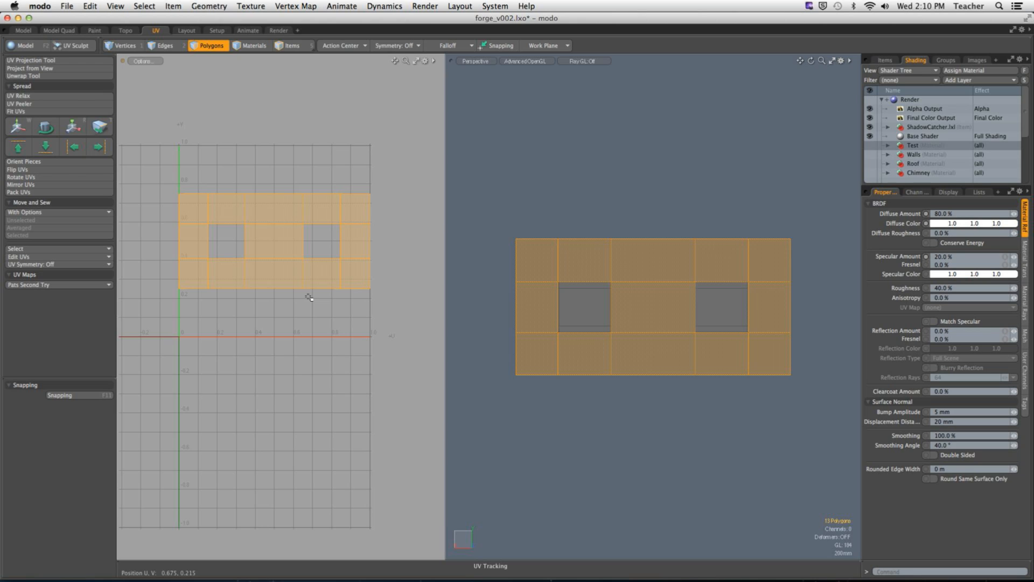
key("w")
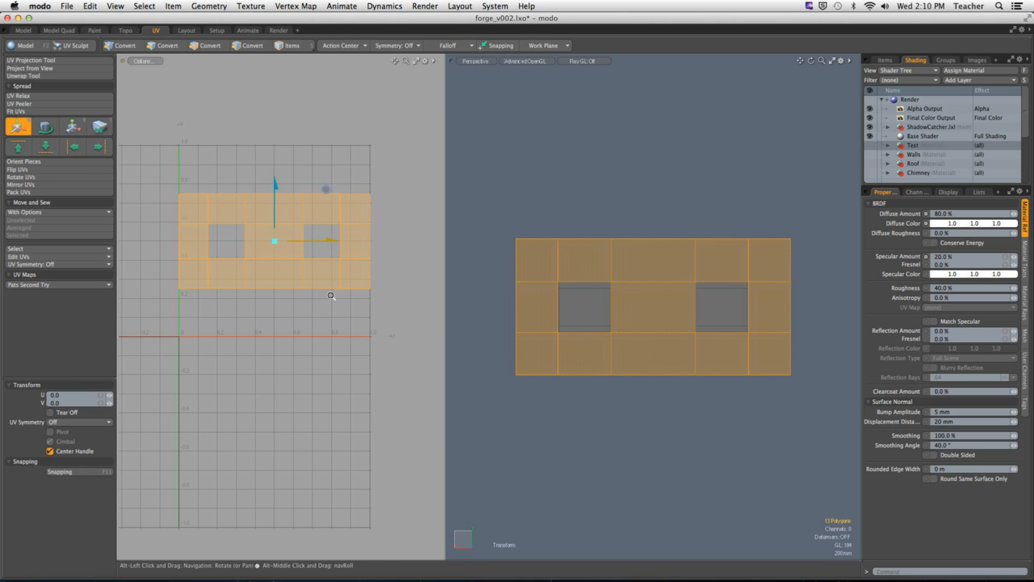
scroll(333, 293, "down", 5)
left_click_drag(341, 180, 369, 366)
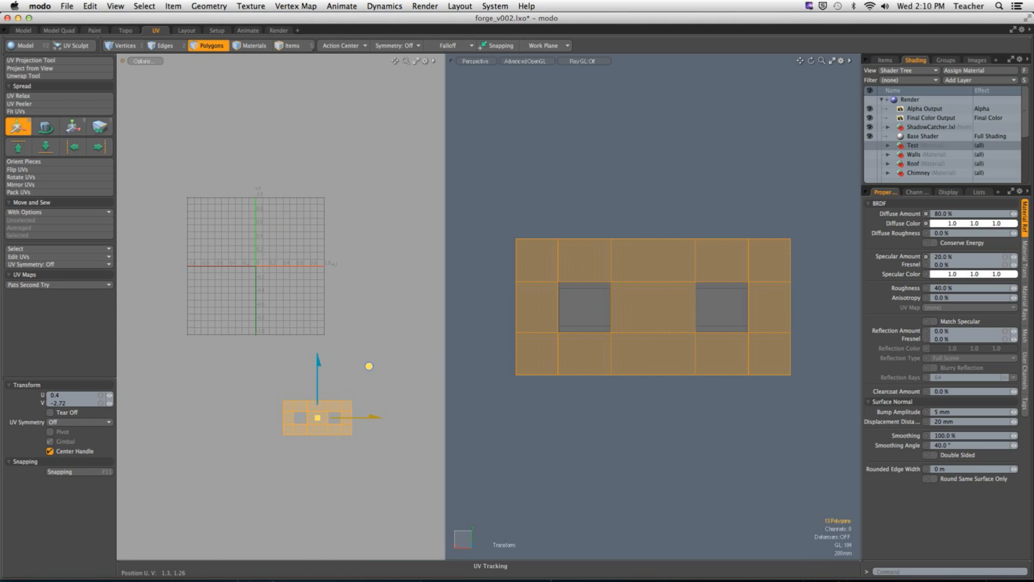
key("space")
left_click(614, 424)
Step: Select the end wall's polygons around its single window and project their UVs from an aligned view
mouse_move(716, 301)
left_mouse_down("alt")
mouse_move(627, 326)
mouse_move(588, 307)
mouse_move(729, 332)
mouse_move(579, 358)
left_mouse_up("alt")
left_click(605, 402, "shift")
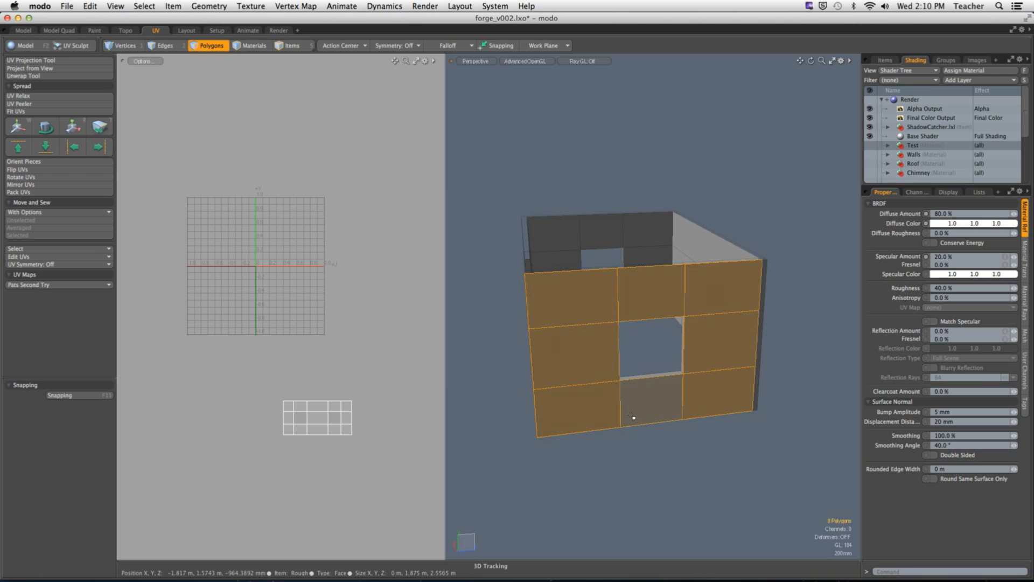
key("a")
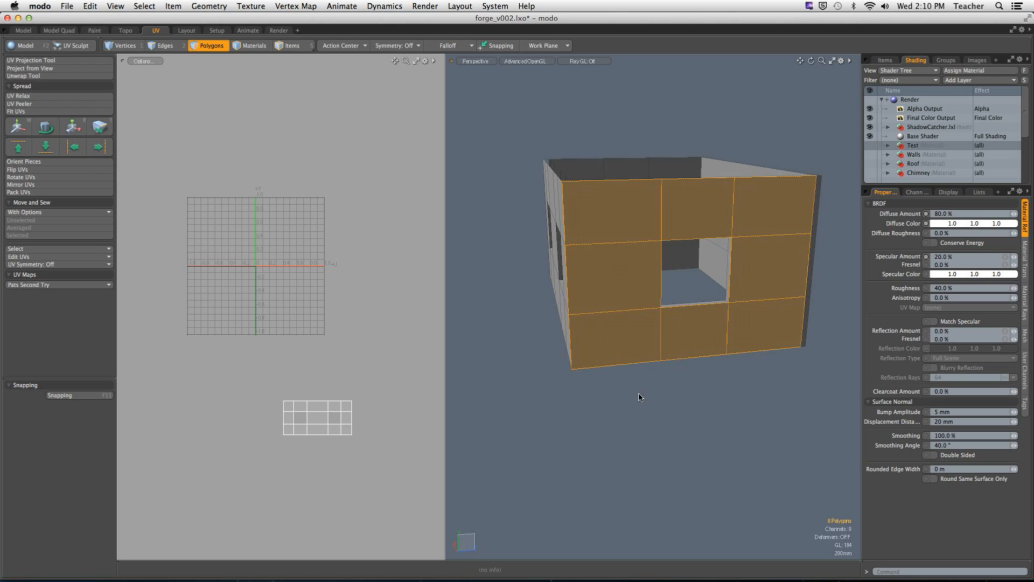
key("ctrl+shift+a")
left_click(32, 60)
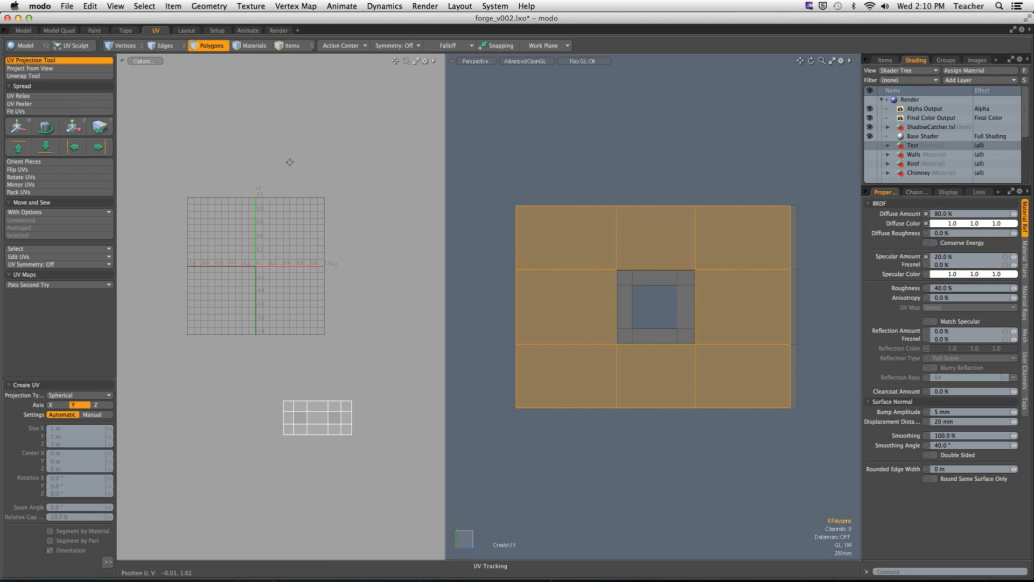
left_click(30, 69)
left_click(356, 275)
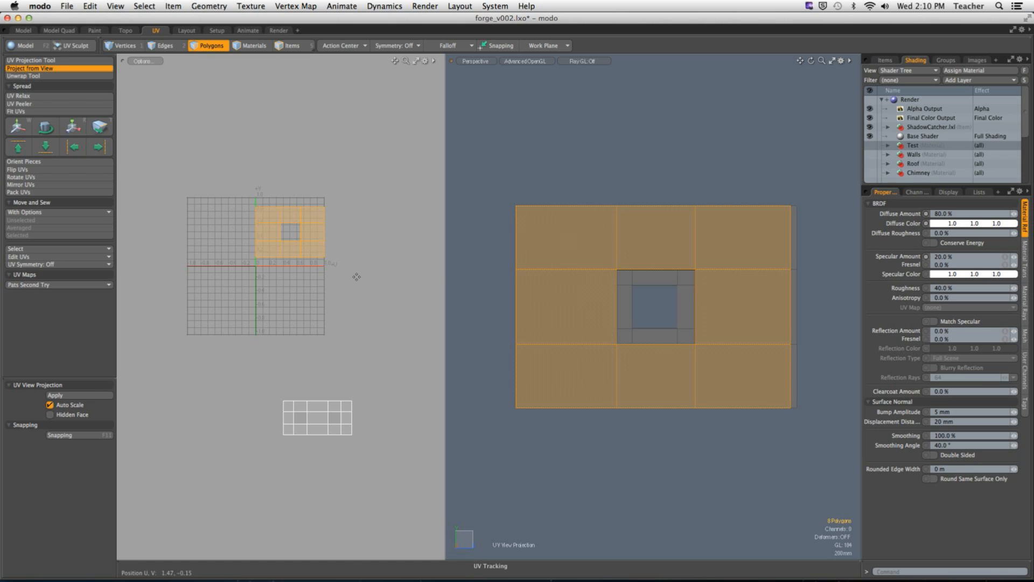
key("space")
Step: Move the end wall's UV island below the grid, next to the two-window wall's island, and clear the selection
left_click(346, 303)
double_click(303, 253)
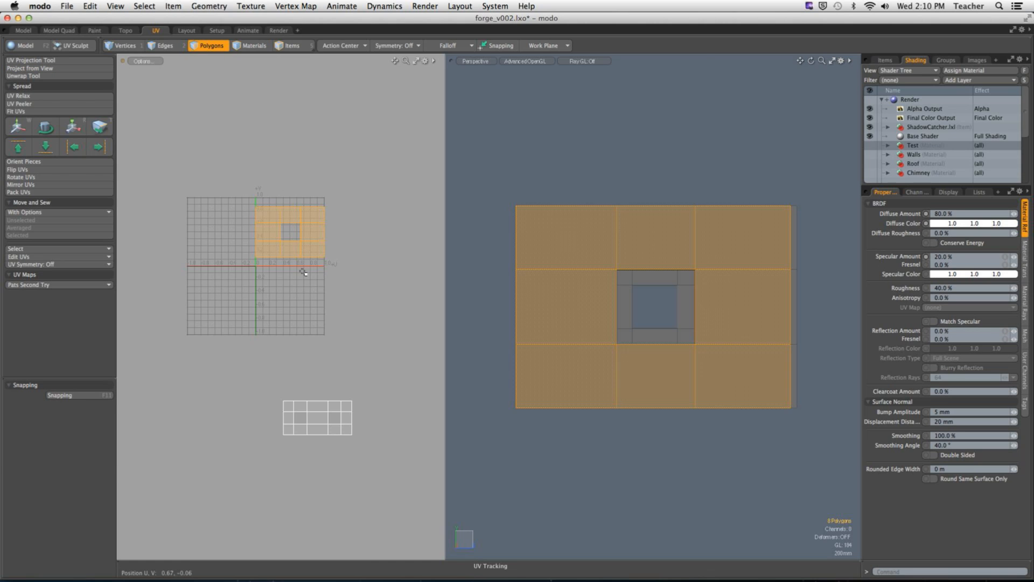
key("w")
left_click_drag(342, 180, 298, 360)
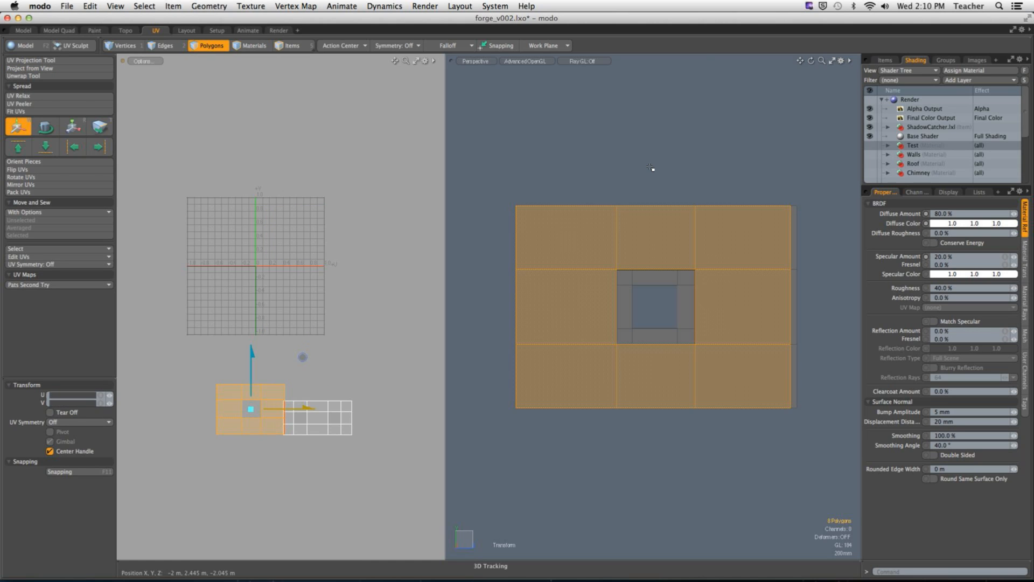
key("space")
left_click(715, 161)
Step: Select the polygons of the long windowless wall and project their UVs from an aligned view
left_click_drag(716, 160, 678, 266, "alt")
mouse_move(566, 289)
left_mouse_down()
mouse_move(589, 411)
mouse_move(582, 422)
left_mouse_up()
left_click_drag(729, 310, 587, 295, "ctrl+alt")
mouse_move(776, 319)
left_mouse_down("alt+shift")
mouse_move(656, 310)
mouse_move(659, 386)
left_mouse_up("alt+shift")
key("ctrl+shift+a")
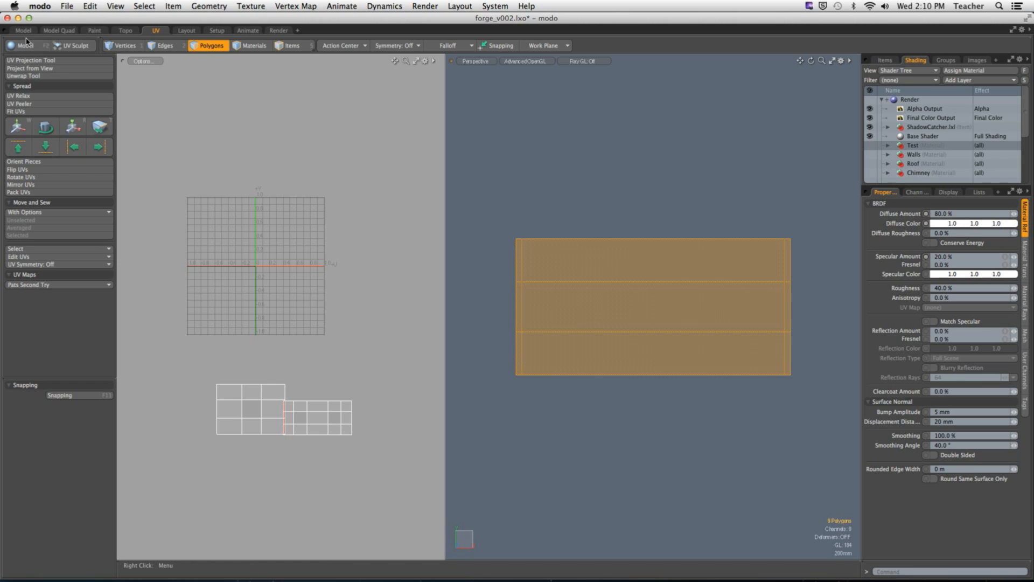
left_click(29, 68)
left_click(292, 261)
key("space")
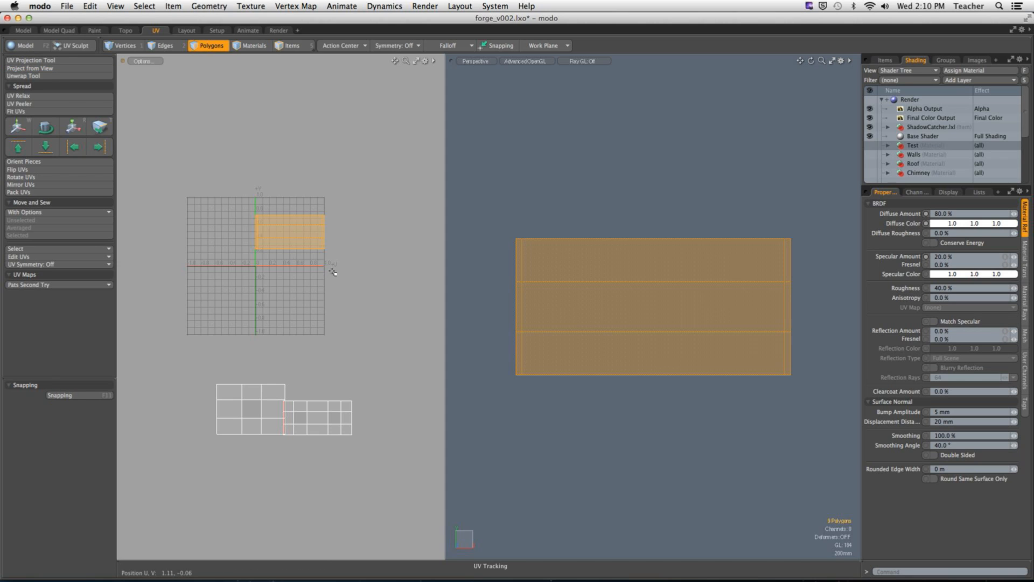
Step: Move the windowless wall's UV island below the grid into line with the other two islands and deselect it
key("w")
left_click_drag(340, 183, 232, 366)
key("space")
left_click(742, 201)
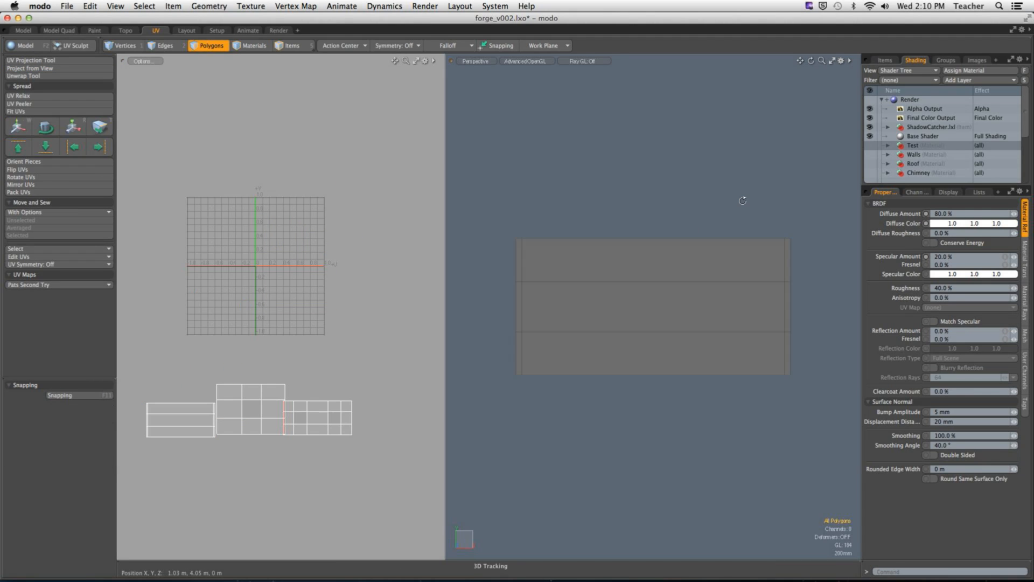
Step: Select the remaining end wall's polygons together with its window reveal and hide everything else
mouse_move(743, 200)
left_mouse_down("alt")
mouse_move(596, 302)
mouse_move(616, 277)
mouse_move(697, 286)
mouse_move(599, 281)
mouse_move(581, 285)
mouse_move(576, 300)
mouse_move(739, 392)
mouse_move(576, 415)
mouse_move(517, 248)
mouse_move(492, 247)
mouse_move(491, 418)
left_mouse_up("alt")
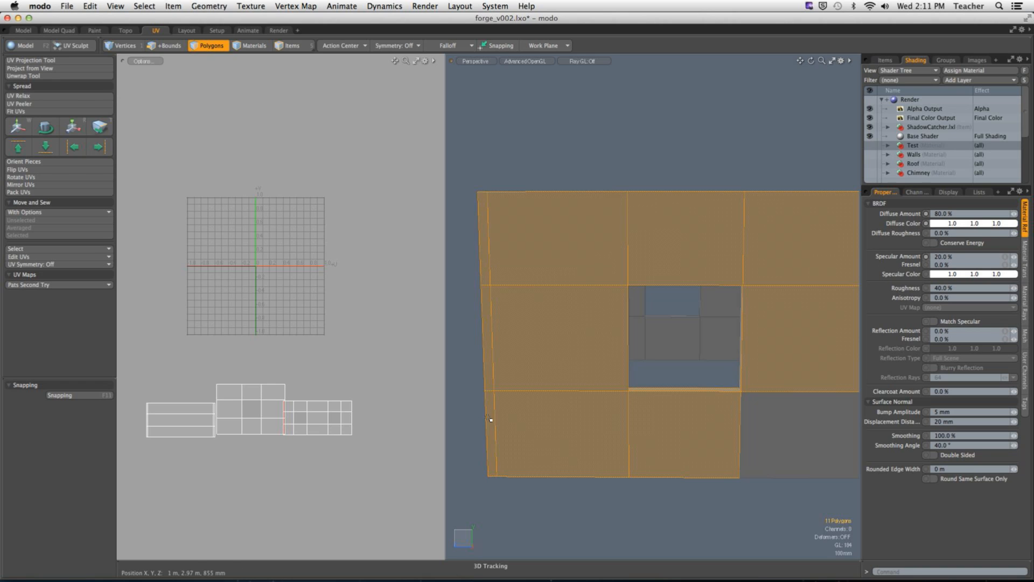
left_click_drag(676, 273, 667, 272, "alt")
left_click(741, 398, "shift")
left_click_drag(720, 390, 600, 373, "alt")
left_click(609, 345, "ctrl")
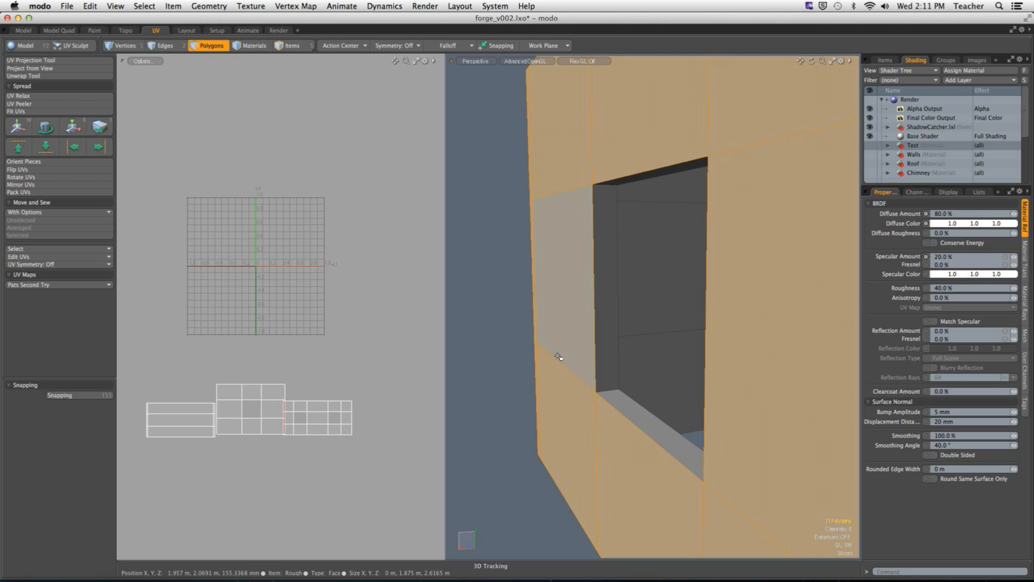
left_click_drag(614, 266, 606, 237, "alt")
left_click_drag(607, 237, 800, 377, "alt")
left_click(650, 396, "shift")
left_click(777, 300, "shift")
left_click_drag(778, 297, 777, 138, "alt")
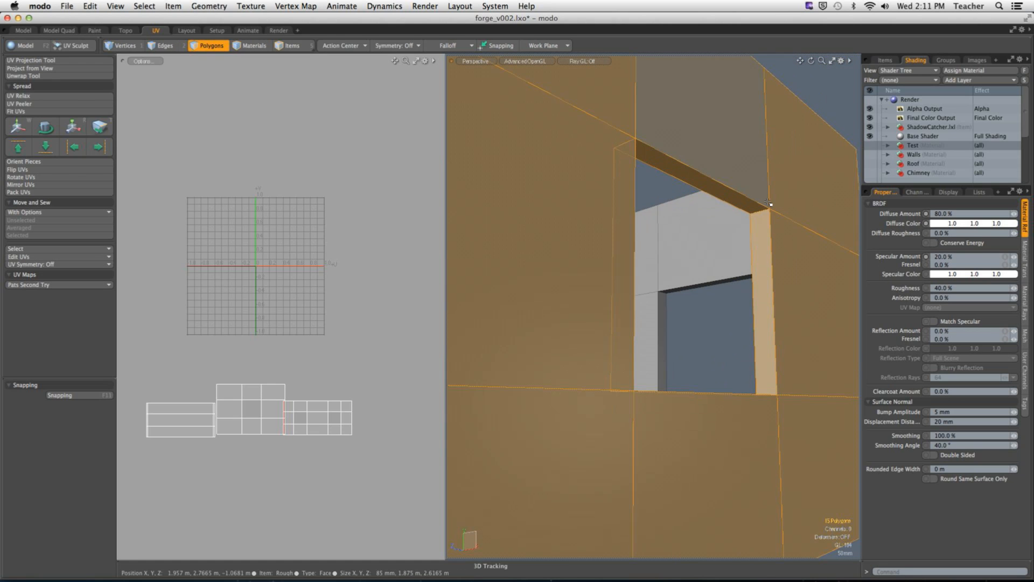
key("shift+h")
Step: Clear the polygon selection and select the four corner edges of the window reveal in edge mode
left_click(718, 256)
left_click_drag(719, 256, 716, 389, "alt")
left_click(596, 276)
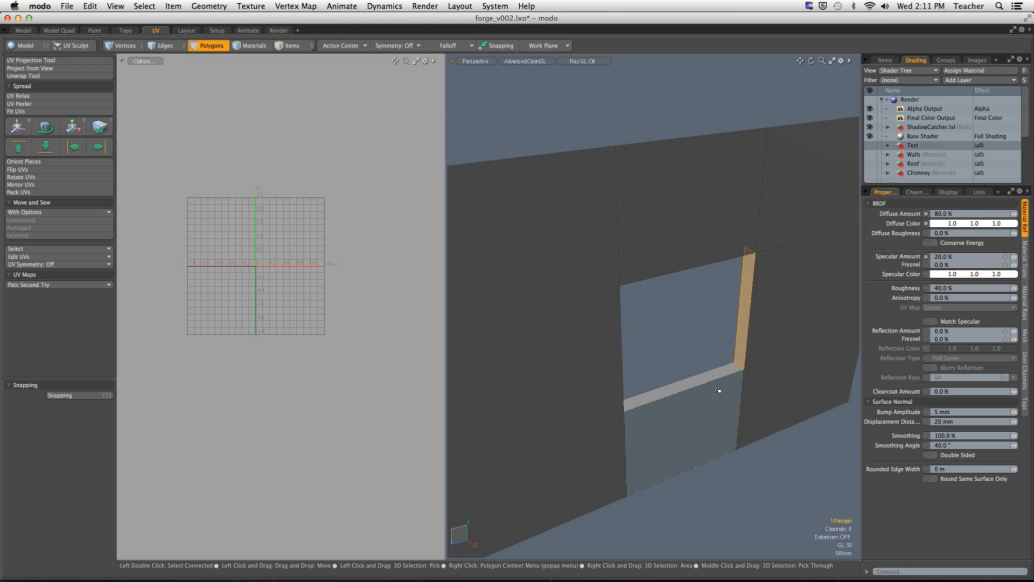
key("2")
scroll(682, 371, "up", 5)
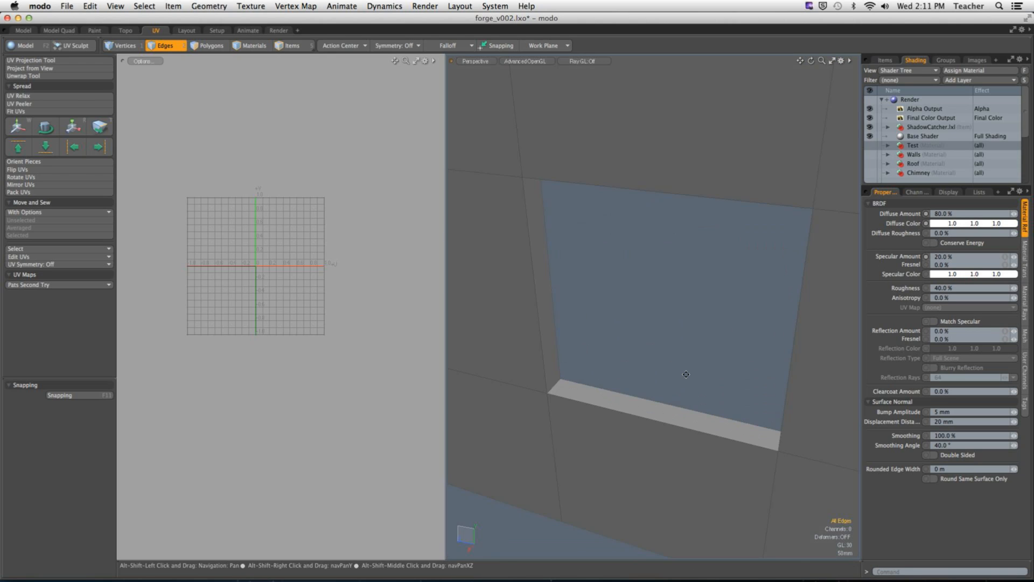
left_click(635, 385)
left_click_drag(651, 380, 703, 242, "alt")
left_click(637, 225, "shift")
left_click(704, 243, "shift")
left_click_drag(676, 386, 688, 411, "alt")
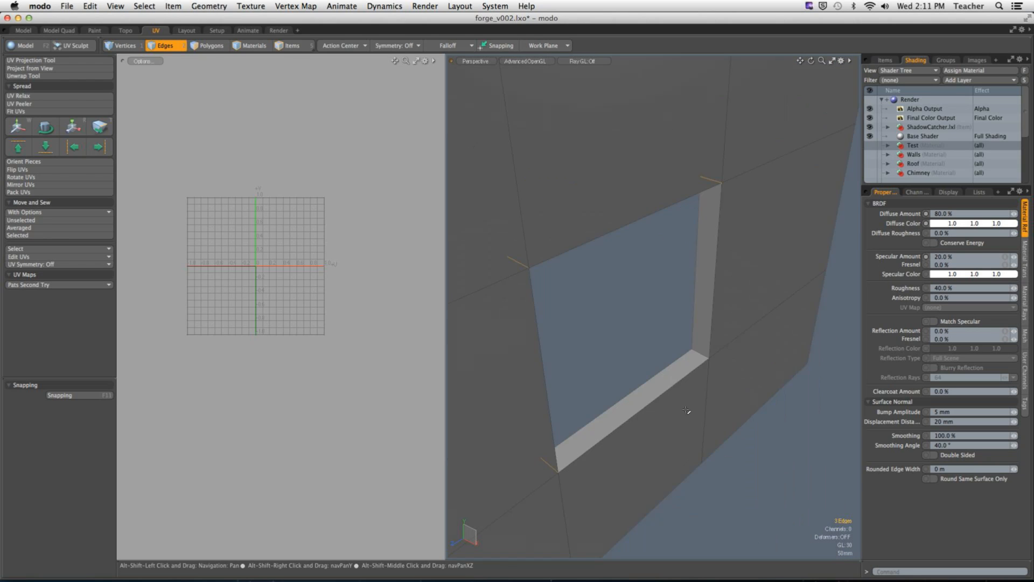
left_click(704, 356, "shift")
Step: Unwrap the isolated wall along the selected reveal edges with a planar Y-axis projection and about 113 iterations
scroll(699, 371, "down", 5)
left_click_drag(700, 371, 745, 369, "alt")
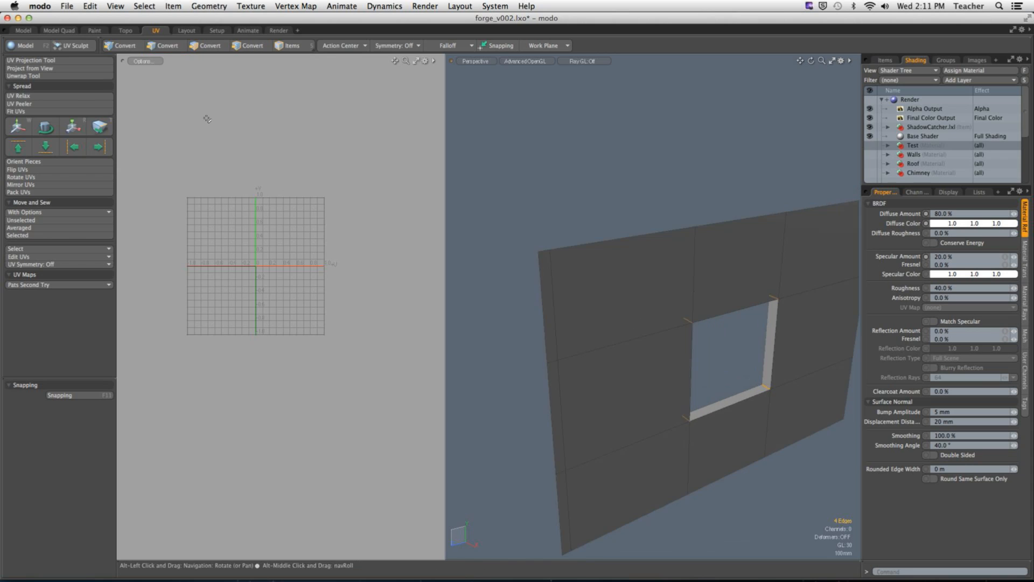
left_click(24, 75)
left_click(305, 293)
left_click_drag(298, 246, 432, 242, "ctrl+alt")
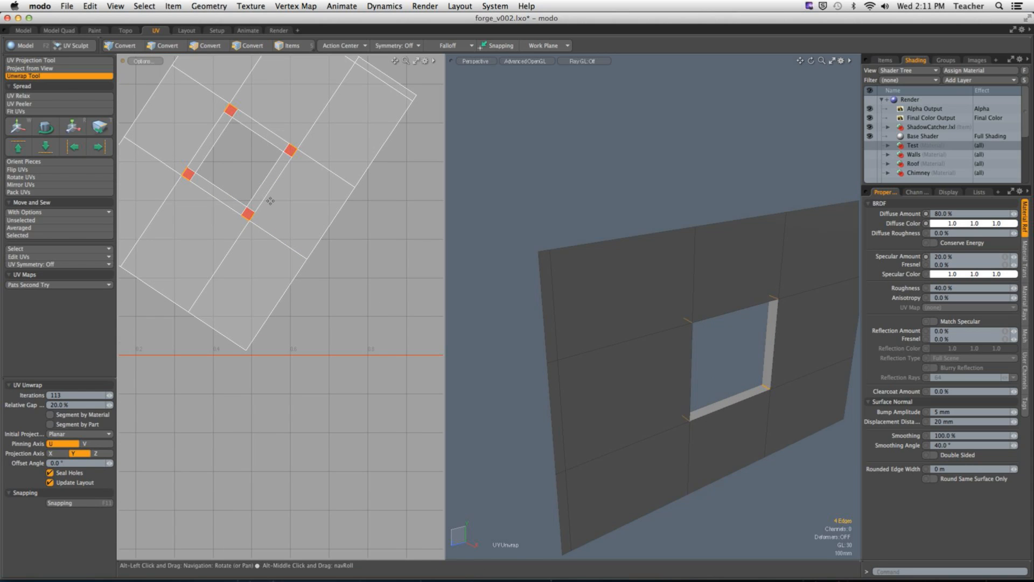
key("space")
Step: Select the whole unwrapped wall island and rotate it so its edges run roughly horizontal and vertical
key("3")
double_click(317, 174)
left_click_drag(395, 272, 354, 329, "ctrl+alt")
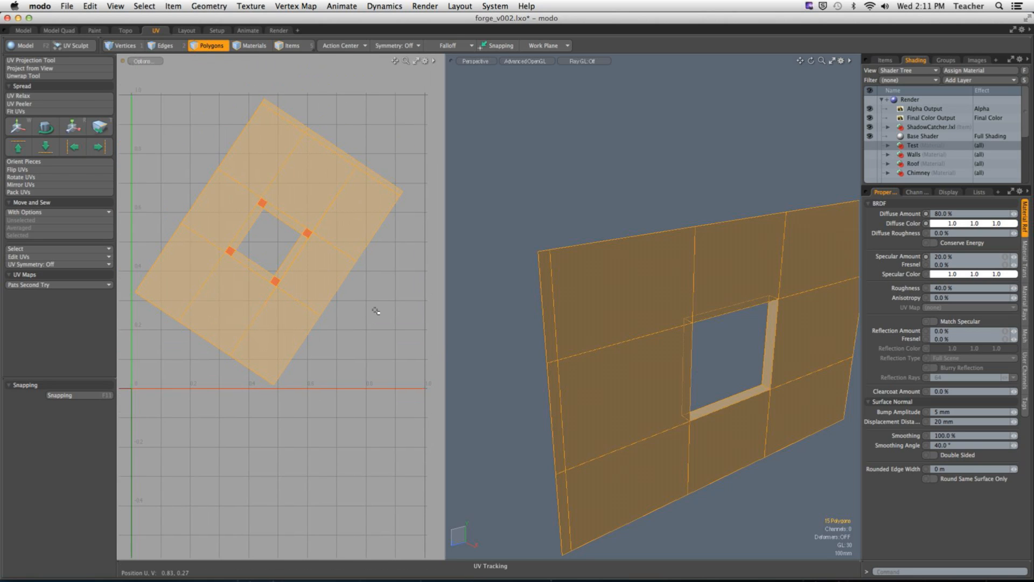
left_click(362, 289)
double_click(358, 236)
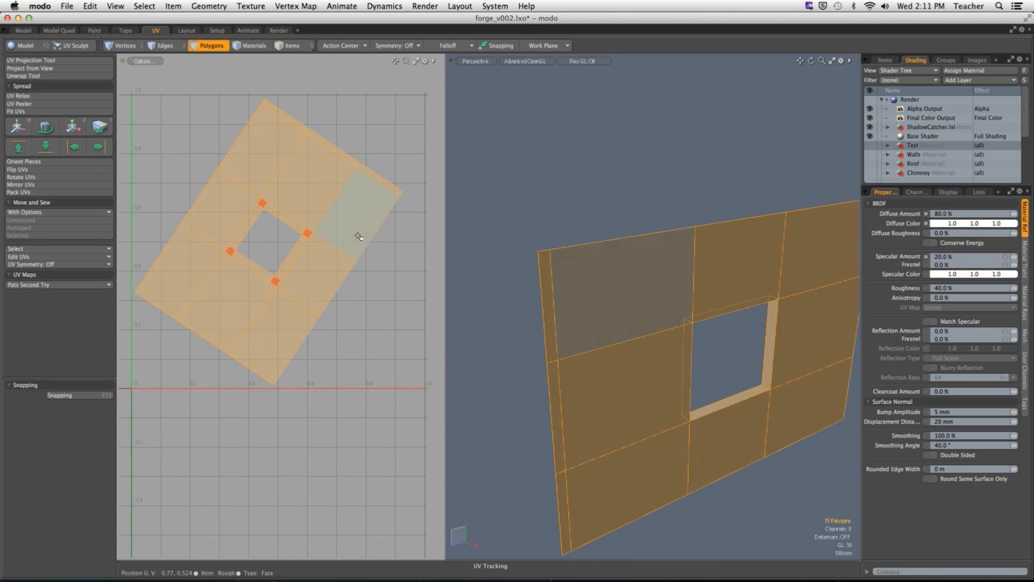
key("y")
left_click_drag(307, 194, 175, 241)
key("q")
left_click(229, 126)
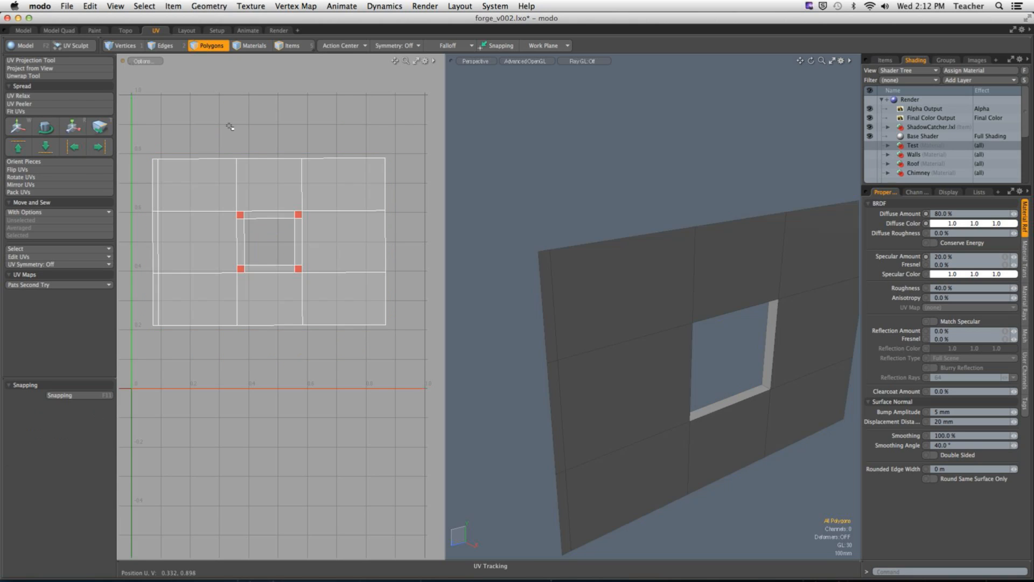
Step: Straighten the wall's UV island using Orient Pieces with the direction set to Auto, and deselect it
double_click(219, 180)
left_click(24, 161)
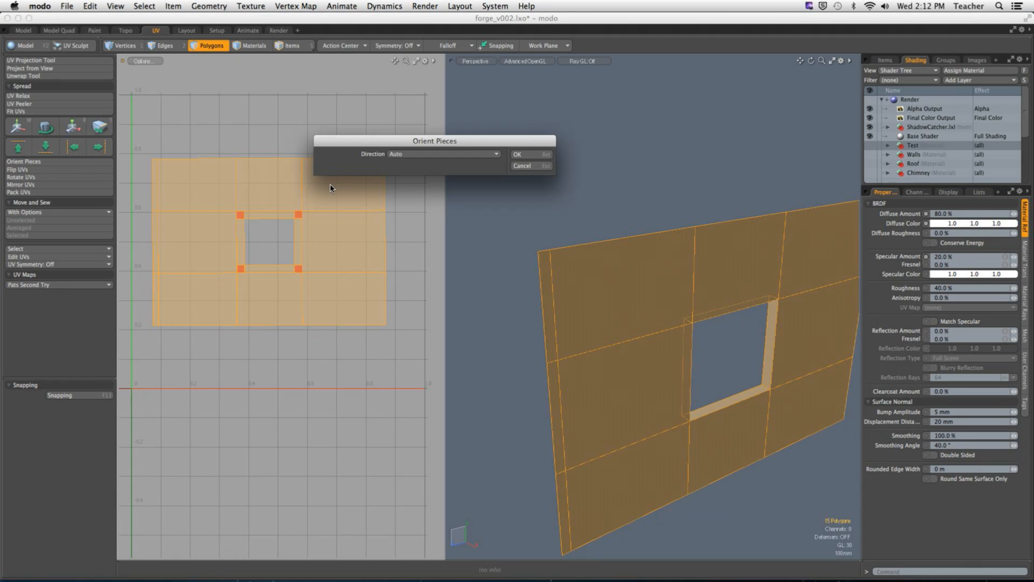
left_click(524, 154)
left_click(267, 141)
Step: Examine how the window reveal's polygons on the wall correspond to the strips around the opening in its UV island
scroll(251, 180, "down", 3)
left_click_drag(250, 180, 304, 168, "alt+shift")
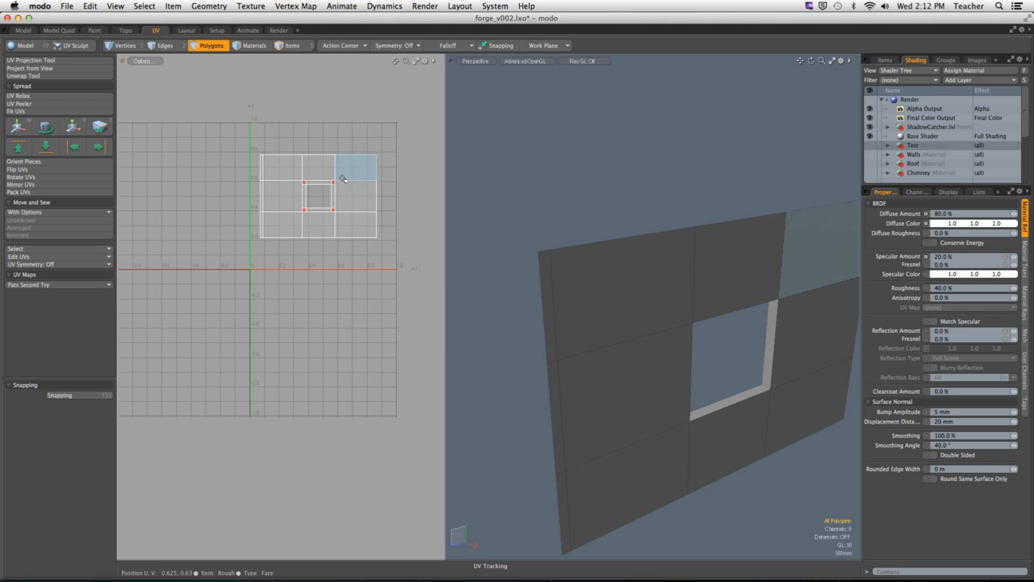
left_click_drag(329, 230, 494, 224, "ctrl+alt")
left_click_drag(575, 336, 665, 309, "alt")
left_click(619, 364)
left_click(626, 369)
left_click(725, 345)
left_click_drag(665, 309, 738, 377, "alt+shift")
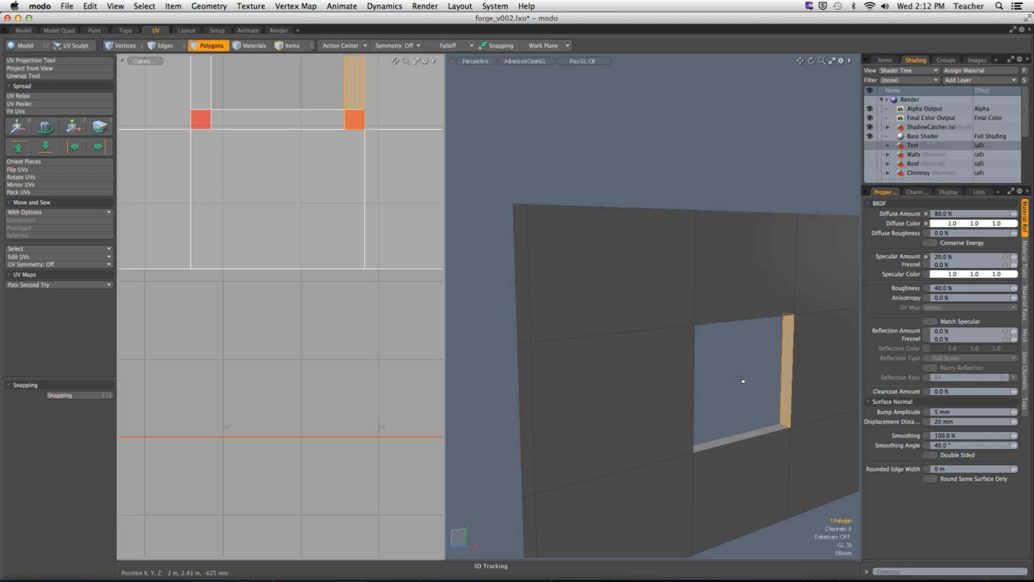
Step: Examine how the window reveal's corner edges and outer border edges correspond to the wall's UV island
left_click(725, 355)
left_click_drag(728, 361, 752, 300, "alt")
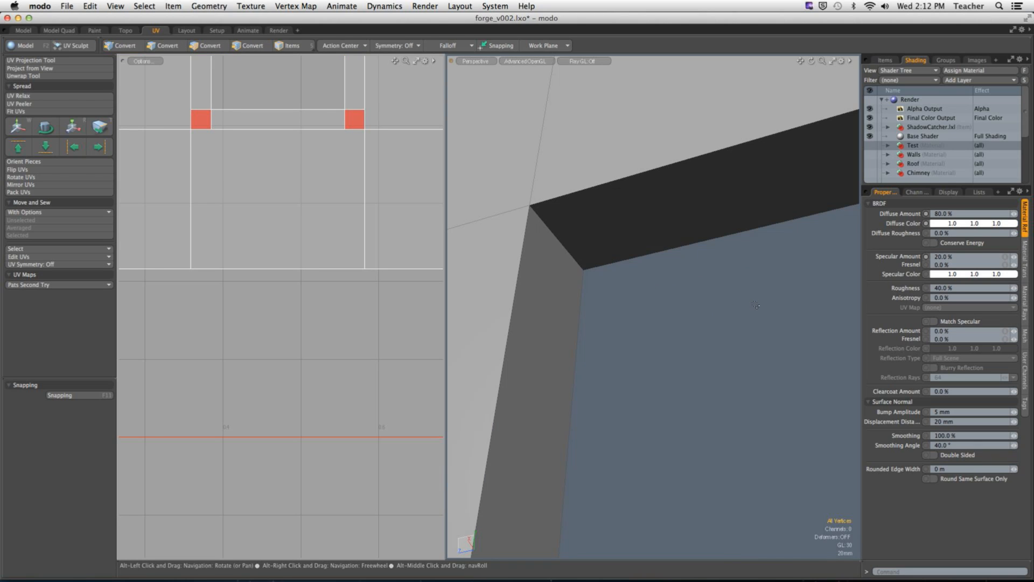
key("2")
left_click(563, 246)
left_click_drag(641, 296, 658, 295, "alt")
left_click_drag(638, 335, 670, 455, "ctrl+alt")
left_click(593, 473, "shift")
left_click(702, 492, "shift")
left_click_drag(701, 487, 676, 403, "alt+shift")
left_click(685, 343, "shift")
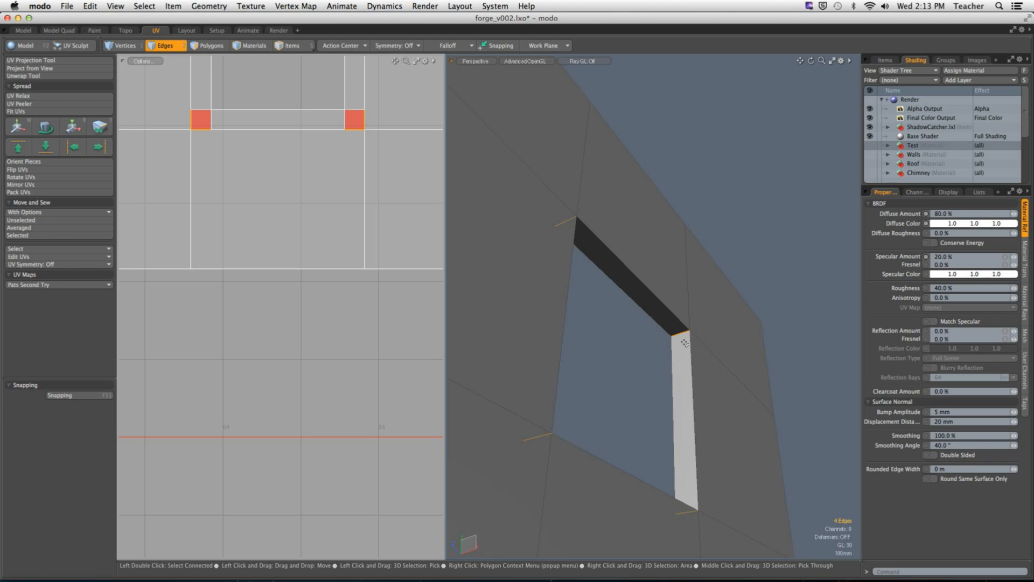
left_click_drag(684, 342, 643, 344, "alt")
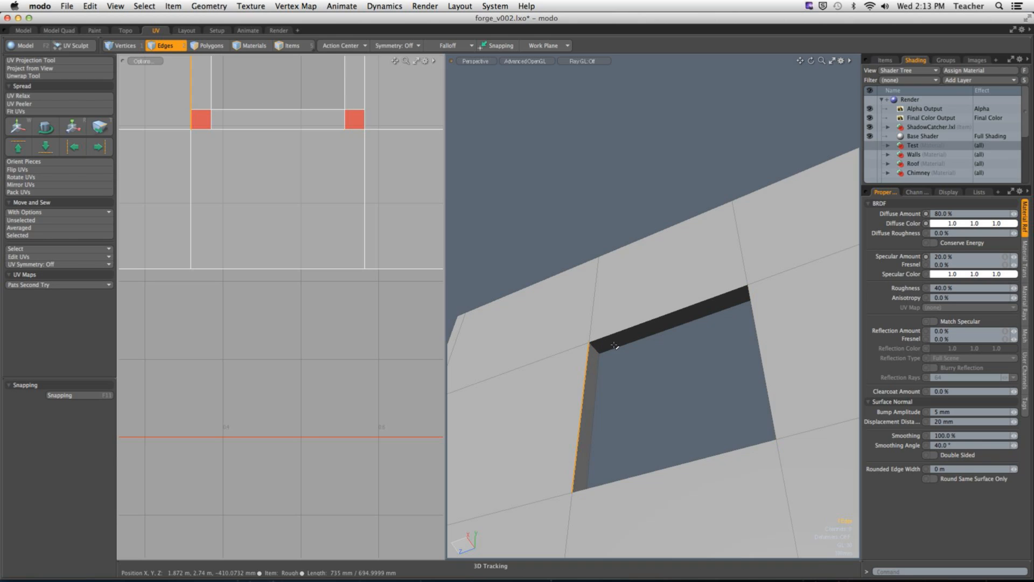
left_click_drag(633, 374, 636, 397, "alt")
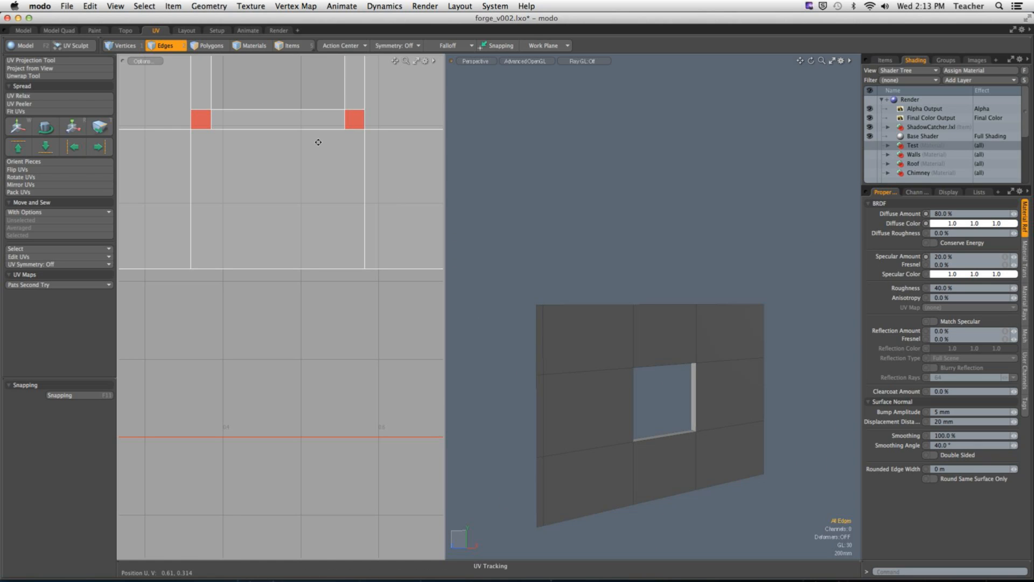
Step: Unhide the whole house, move the finished wall's UV island below the UV grid beside the other wall islands, and deselect it
scroll(318, 142, "down", 8)
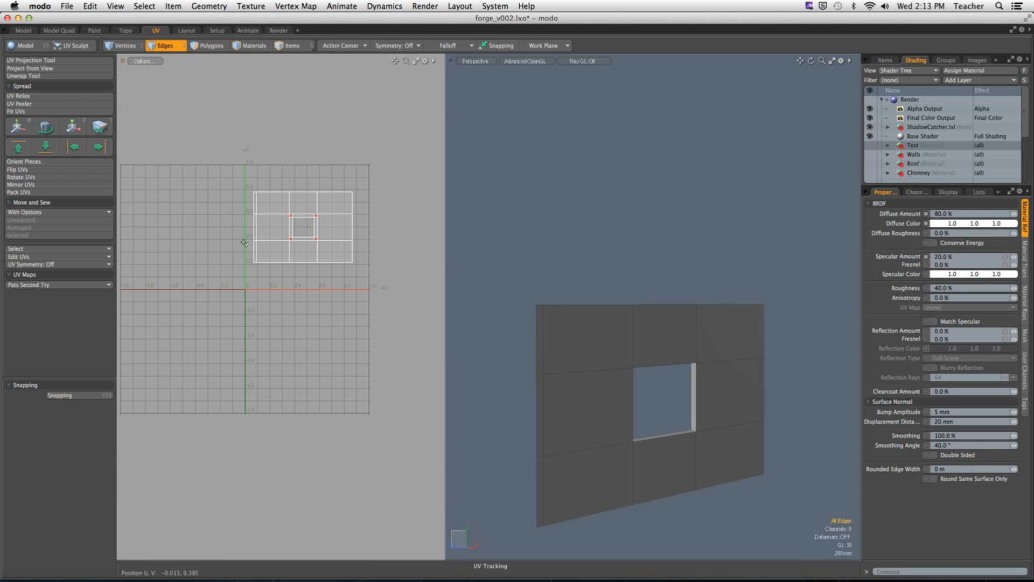
key("u")
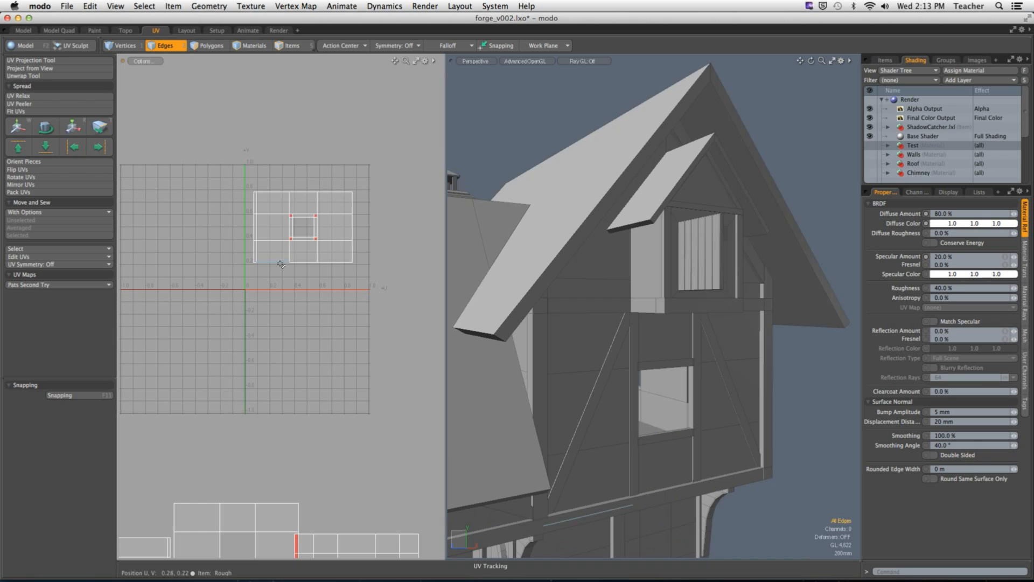
scroll(301, 247, "down", 4)
key("3")
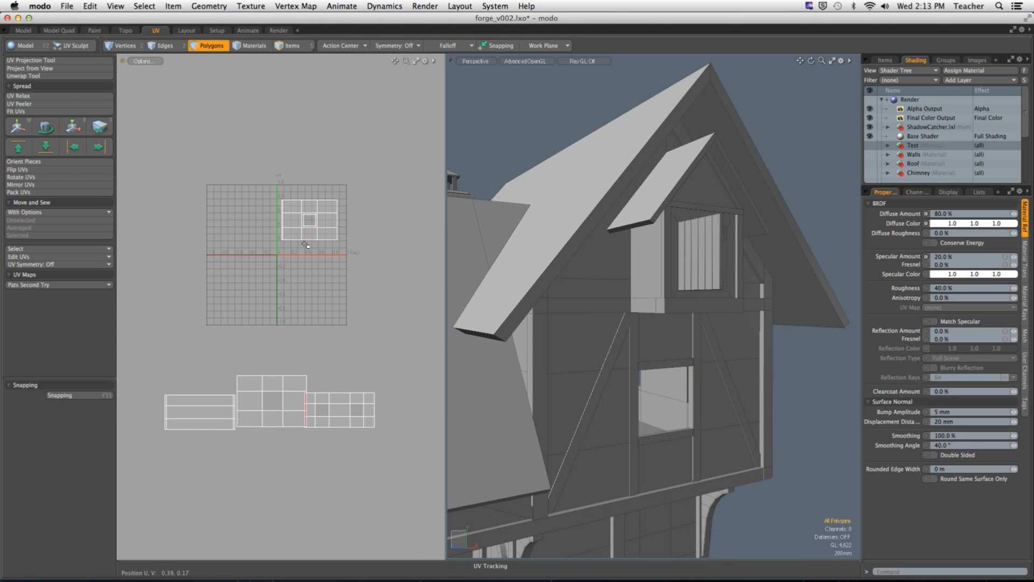
double_click(308, 233)
key("w")
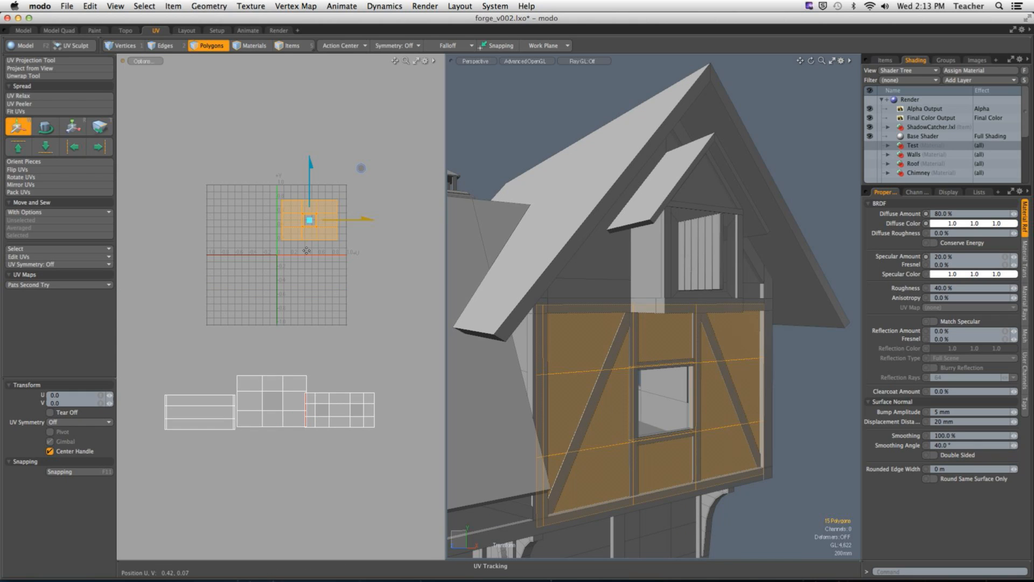
left_click_drag(361, 162, 461, 347)
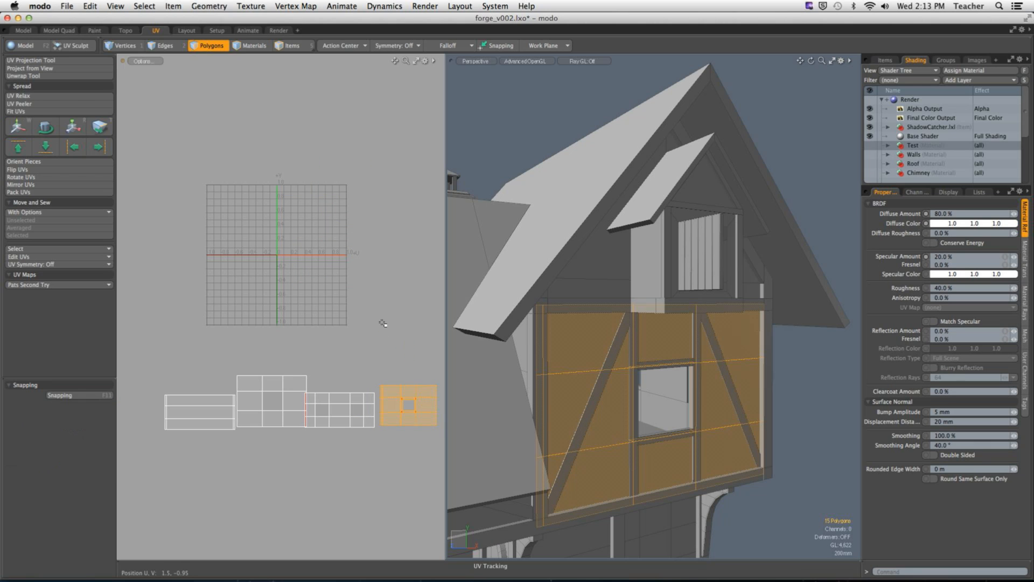
key("Escape")
key("Escape")
Step: Isolate all connected polygons of the upper-floor walls and clear the selection
left_click_drag(612, 399, 592, 381, "alt+shift")
double_click(593, 381)
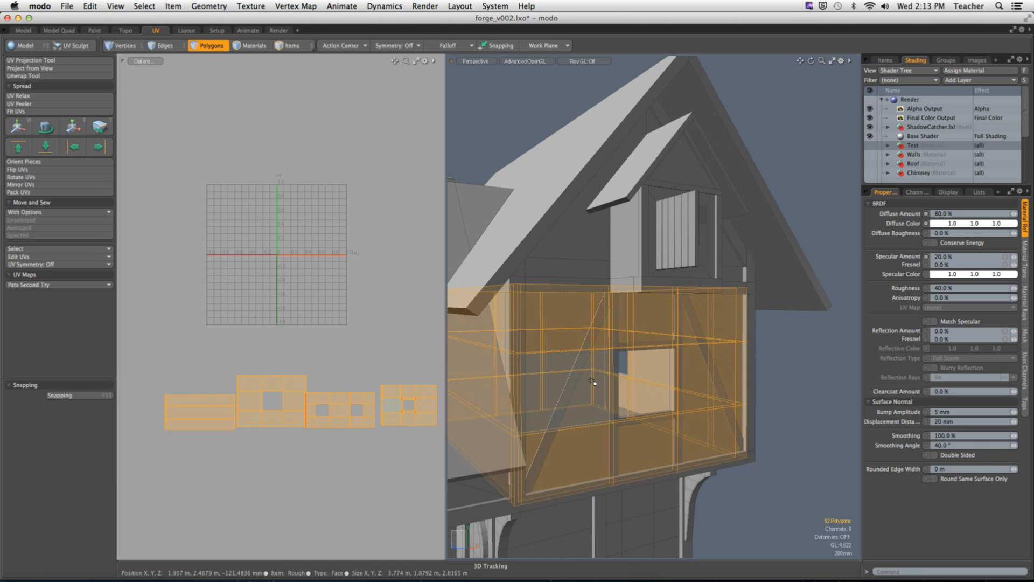
key("shift+h")
key("Escape")
Step: Select the inner reveal polygons of the three window openings that lack separate UVs and isolate them
left_click_drag(722, 240, 514, 342, "alt")
scroll(647, 392, "up", 5)
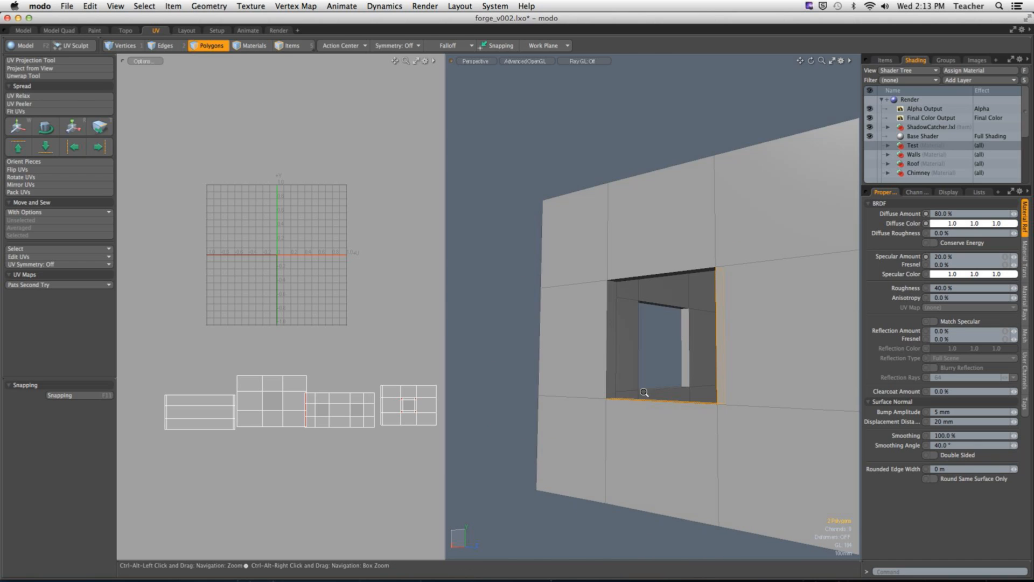
left_click_drag(648, 406, 619, 401, "alt")
left_click(616, 308, "shift")
left_click_drag(617, 305, 558, 282, "alt+shift")
left_click(671, 265, "shift")
scroll(670, 270, "down", 5)
left_click_drag(709, 325, 713, 383, "alt")
middle_click_drag(668, 318, 779, 412, "shift")
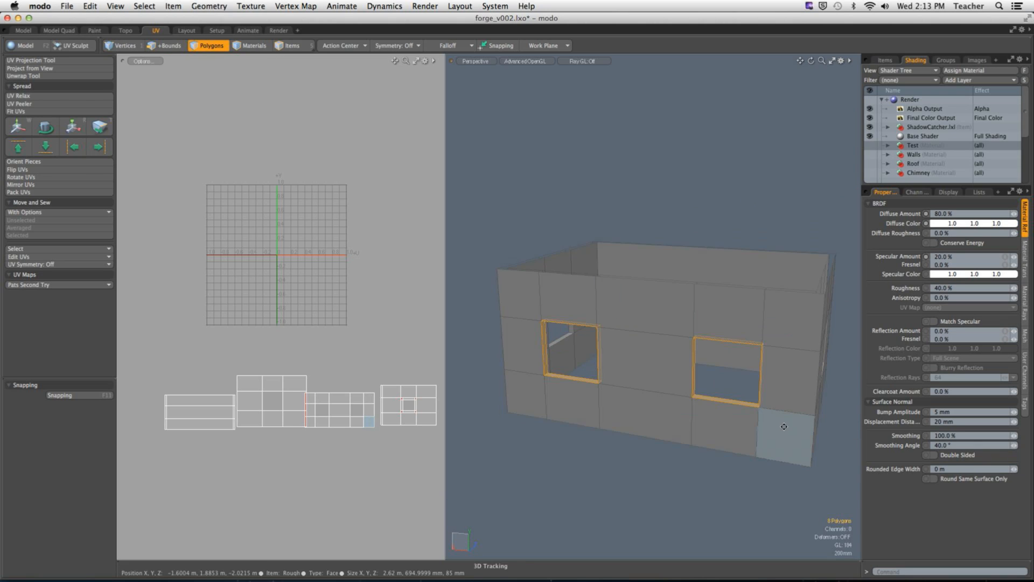
left_click_drag(775, 412, 639, 431, "alt")
middle_click_drag(616, 399, 725, 489, "shift")
mouse_move(724, 489)
left_mouse_down("alt")
mouse_move(592, 458)
mouse_move(614, 434)
mouse_move(876, 387)
mouse_move(819, 450)
left_mouse_up("alt")
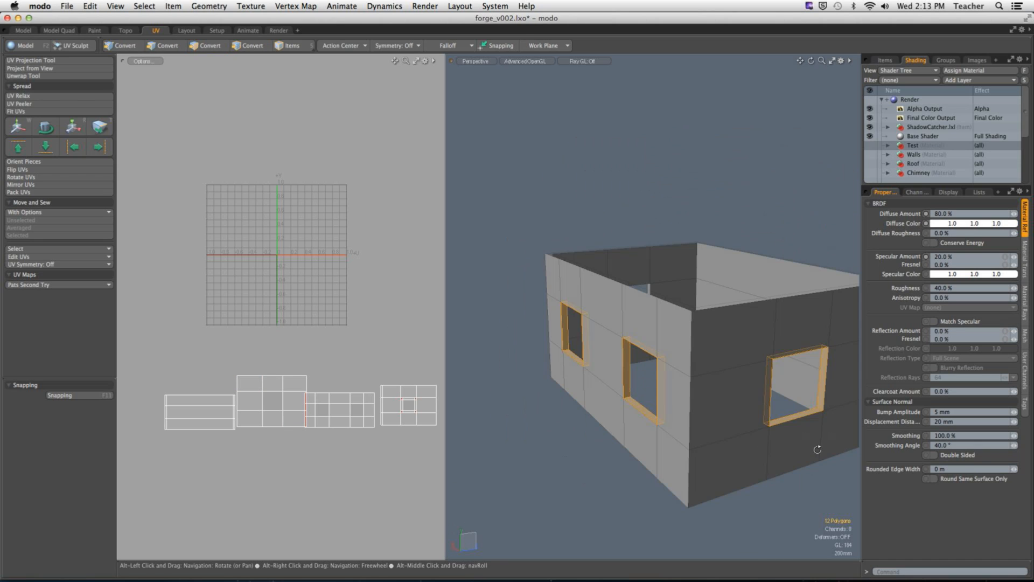
key("shift+h")
left_click_drag(648, 212, 642, 346, "alt")
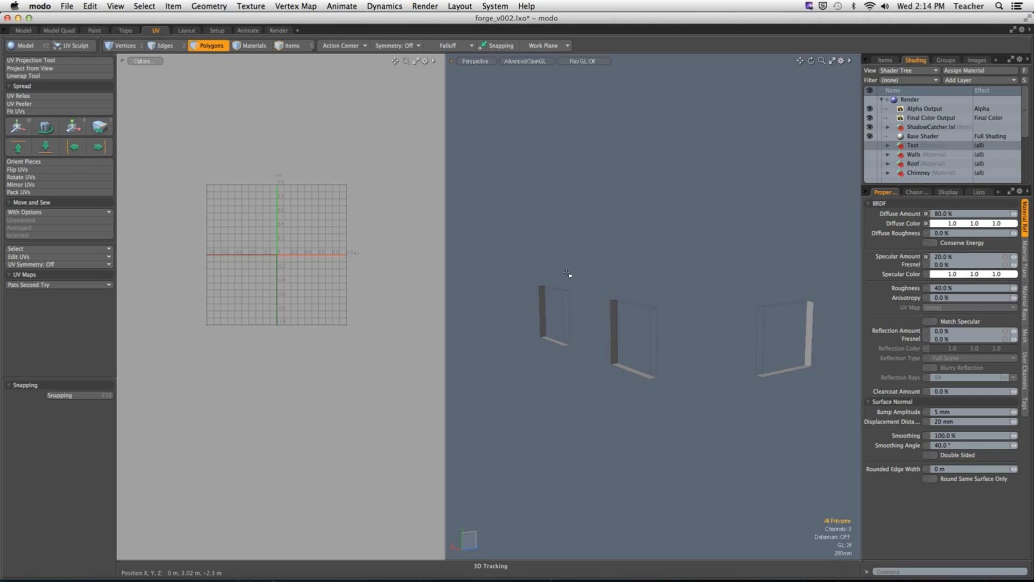
Step: Select the four corner edges of the first isolated window reveal as unwrap seams
left_click_drag(570, 259, 642, 319, "alt+shift")
left_click(160, 48)
left_click_drag(582, 411, 711, 352, "alt")
left_click(533, 313)
left_click(767, 272, "shift")
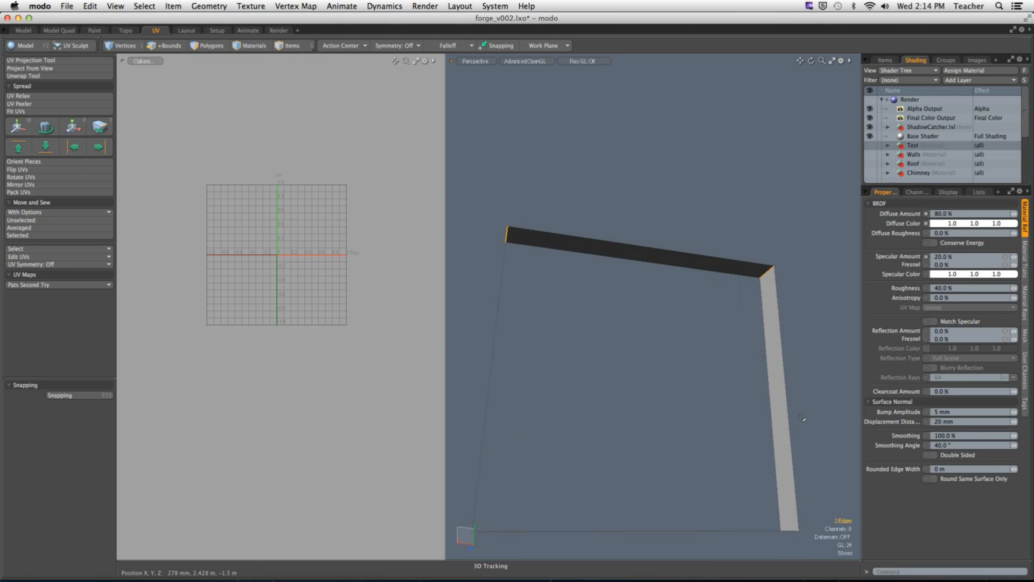
left_click_drag(708, 483, 558, 420, "ctrl+alt")
left_click(563, 417, "shift")
left_click(702, 399, "shift")
Step: Add the four corner edges of the neighbouring window reveal in the same wall to the seam selection
middle_click_drag(686, 315, 718, 344, "shift")
middle_click_drag(666, 383, 717, 431, "shift")
middle_click_drag(779, 336, 812, 370, "shift")
middle_click_drag(775, 427, 816, 471, "shift")
left_click_drag(775, 442, 666, 421, "ctrl+alt")
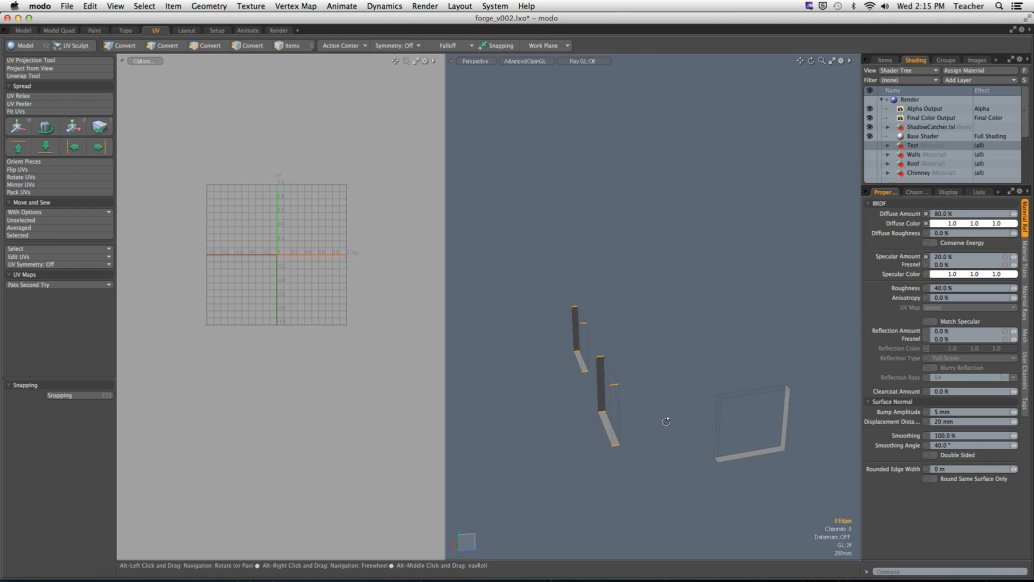
Step: Add the four corner edges of the remaining window reveal to the seam selection and check the selected corners
middle_click_drag(698, 372, 736, 413, "shift")
middle_click_drag(774, 352, 818, 402, "shift")
middle_click_drag(771, 421, 825, 480, "shift")
middle_click_drag(704, 444, 742, 481, "shift")
left_click_drag(749, 453, 613, 404, "alt")
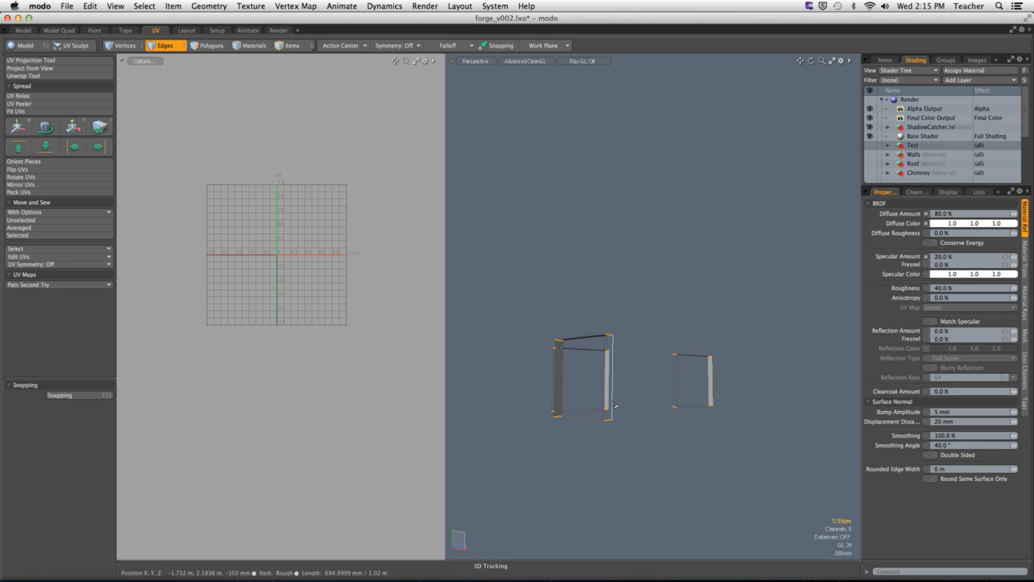
left_click_drag(623, 406, 644, 345, "alt")
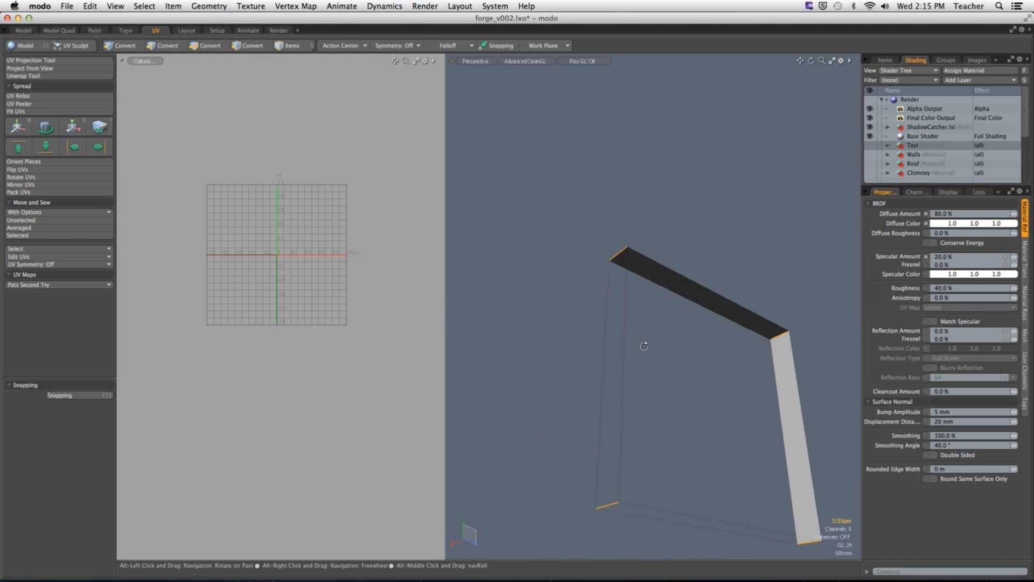
left_click_drag(733, 379, 776, 401, "alt+shift")
left_click_drag(776, 401, 630, 378, "ctrl+alt")
left_click_drag(630, 378, 778, 443, "alt")
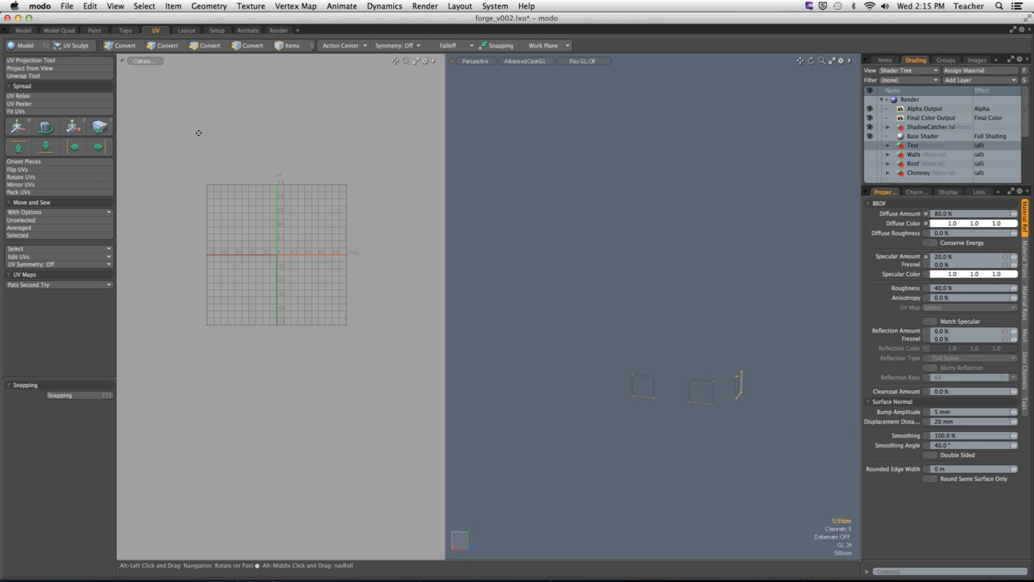
Step: Unwrap the isolated reveals along the selected seams with a planar Y-axis projection and about 123 iterations, and deselect the edges
left_click(33, 76)
left_click(311, 227)
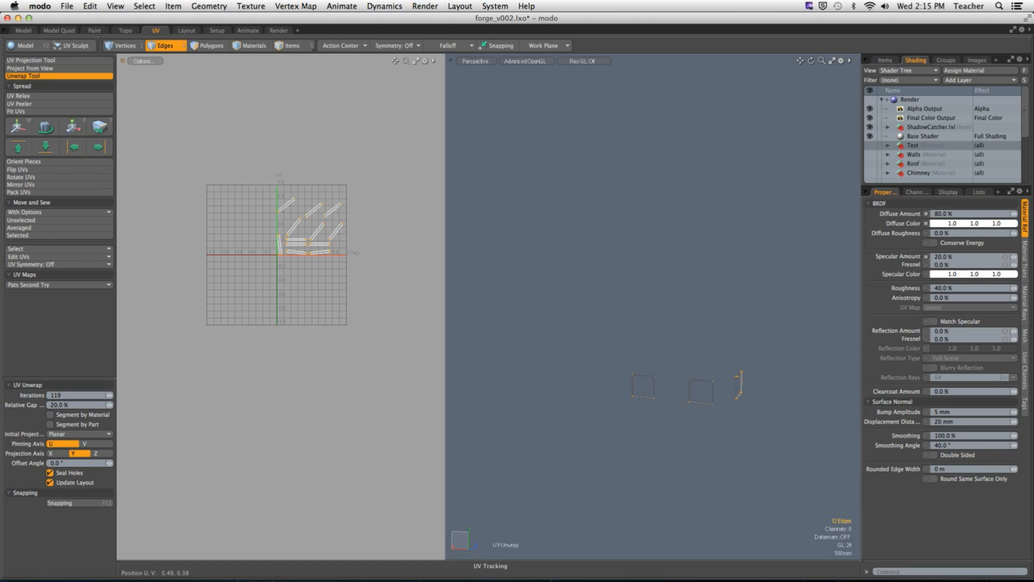
scroll(328, 234, "up", 5)
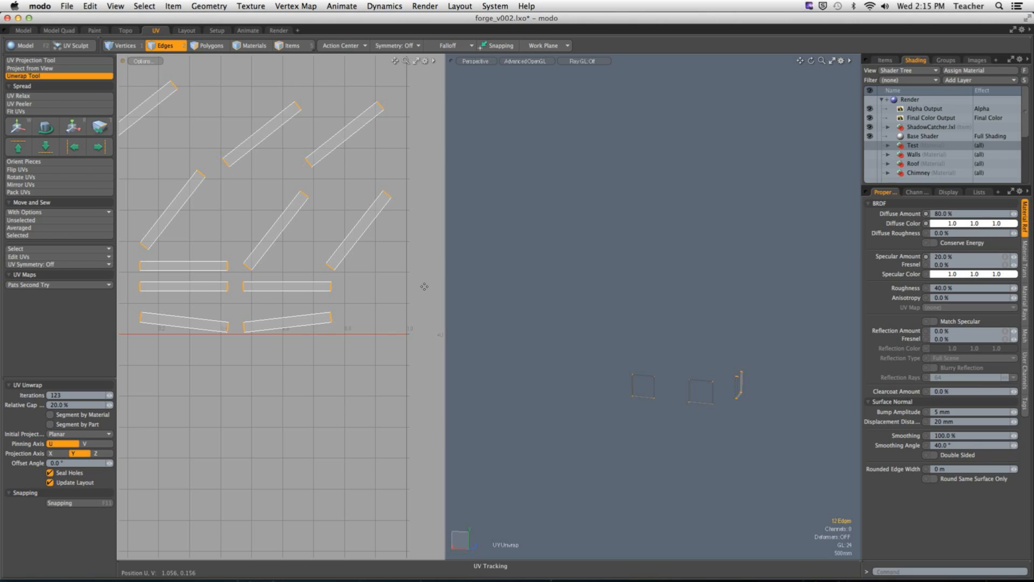
key("space")
left_click(301, 266)
left_click_drag(302, 267, 302, 273, "ctrl+alt")
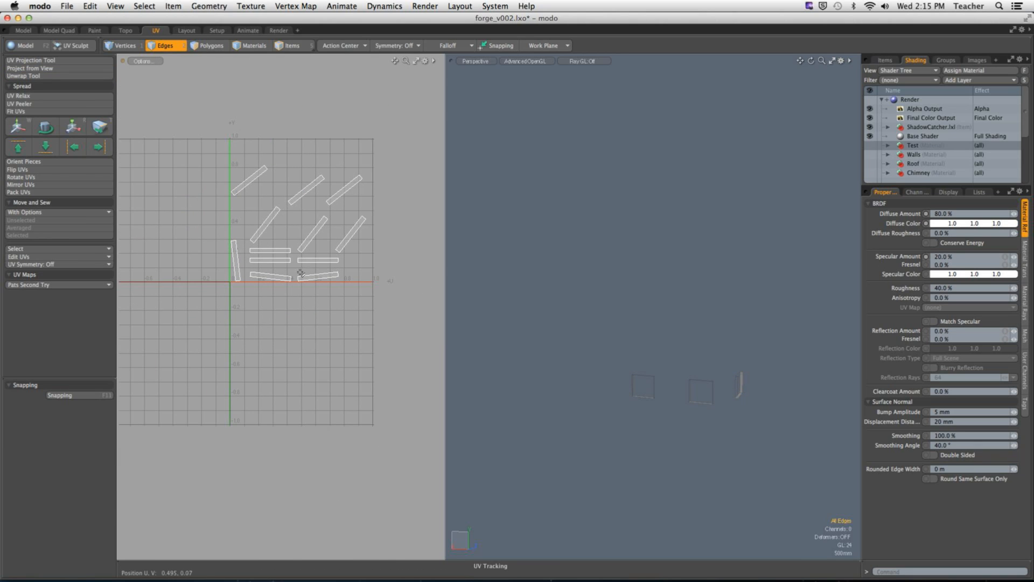
Step: Unhide the house and move the two-window wall's UV island up, clear of the neighbouring wall islands
key("u")
left_click_drag(307, 433, 242, 382, "alt+shift")
left_click_drag(242, 382, 212, 333, "alt+shift")
key("3")
double_click(312, 400)
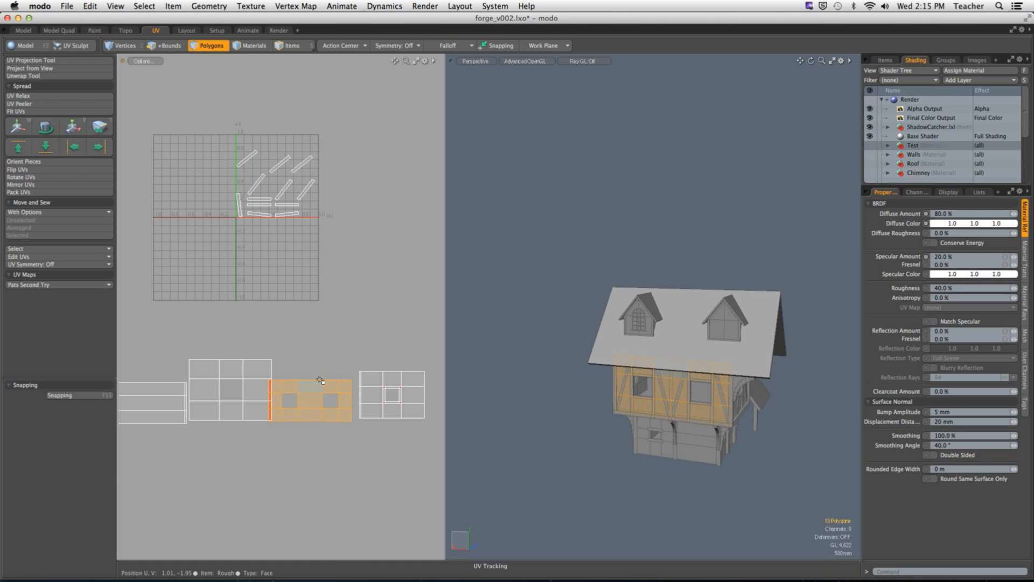
key("w")
left_click_drag(360, 351, 386, 274)
key("q")
left_click(386, 276)
mouse_move(345, 326)
left_mouse_down("ctrl+alt")
mouse_move(442, 330)
mouse_move(350, 327)
left_mouse_up("ctrl+alt")
Step: Sew the matching reveal strip onto a vertical edge of one window opening in the two-window wall's UV island using Move and Sew Selected
key("2")
left_click(316, 323)
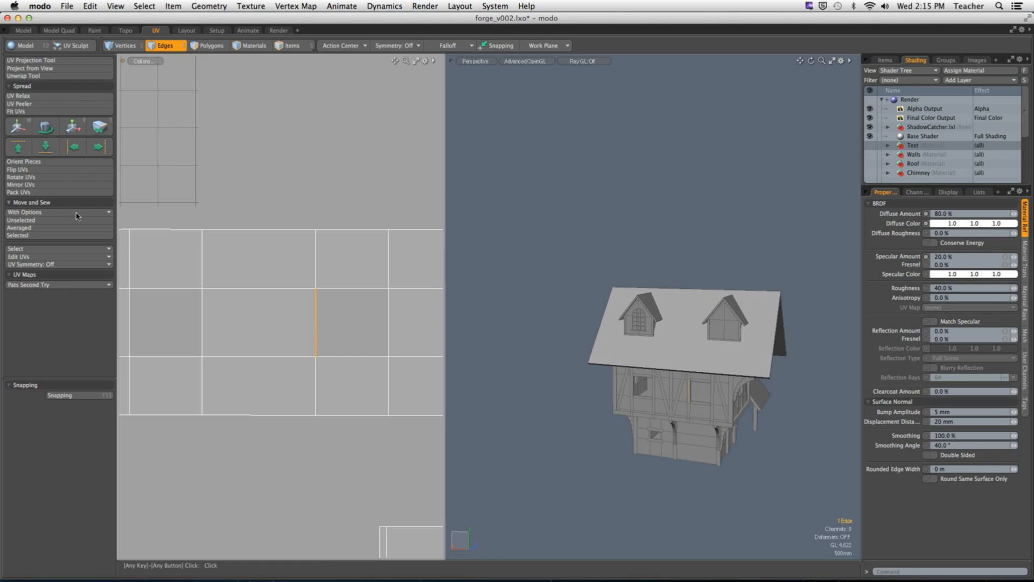
left_click(388, 299, "shift")
left_click(353, 288, "shift")
left_click(358, 356, "shift")
left_click(316, 323)
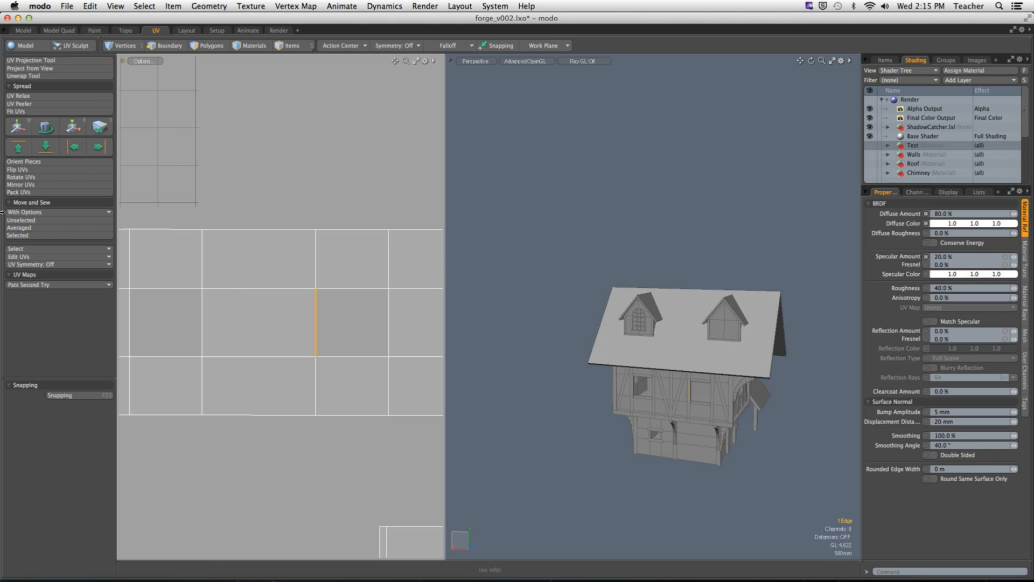
key("2")
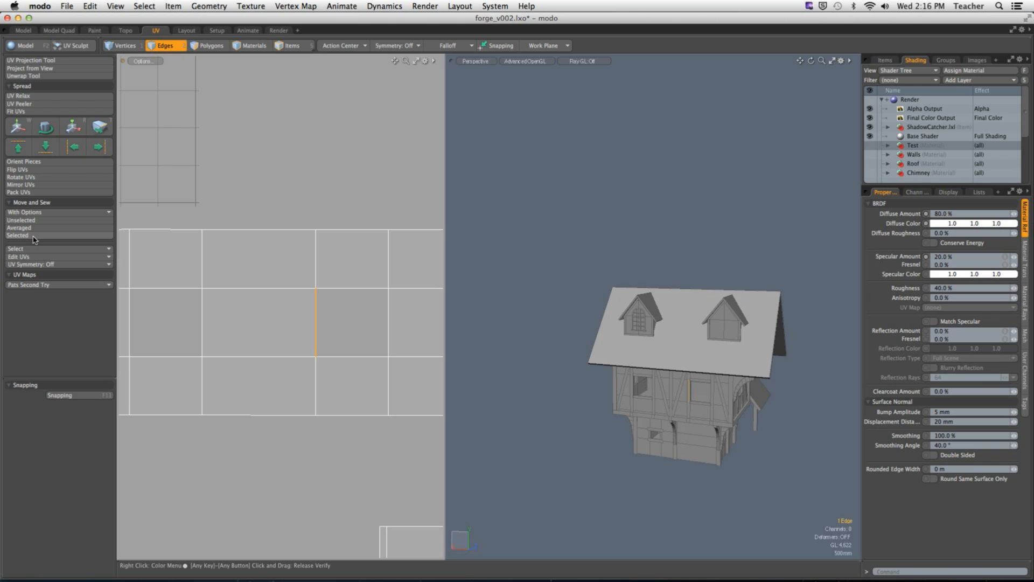
key("ctrl")
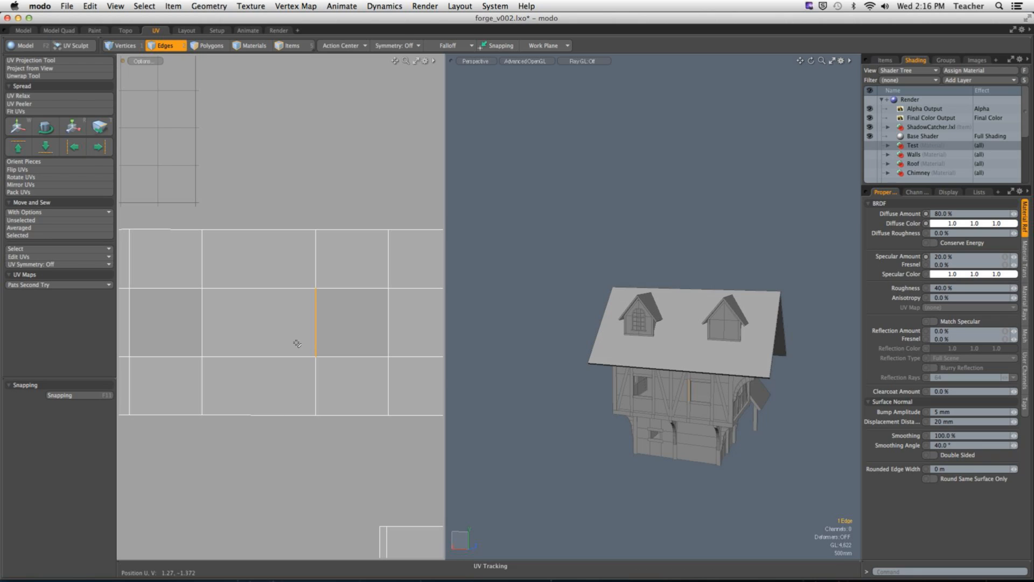
left_click_drag(341, 251, 306, 367, "ctrl+alt")
left_click_drag(327, 342, 284, 296, "ctrl+alt")
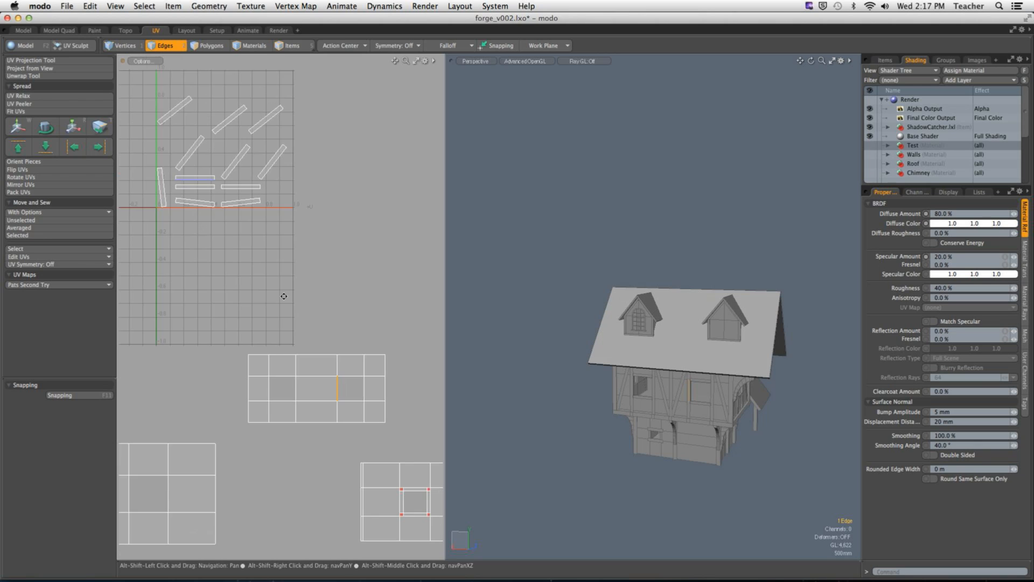
left_click_drag(235, 263, 305, 355, "alt+shift")
left_click_drag(270, 276, 367, 281, "ctrl+alt")
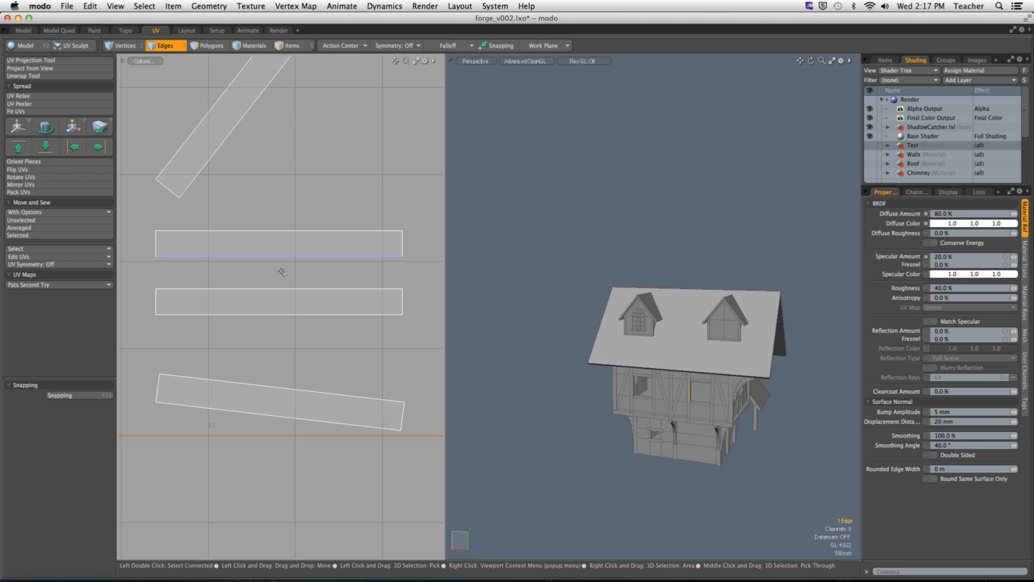
left_click_drag(348, 254, 251, 282, "ctrl+alt")
left_click_drag(314, 303, 159, 201, "alt+shift")
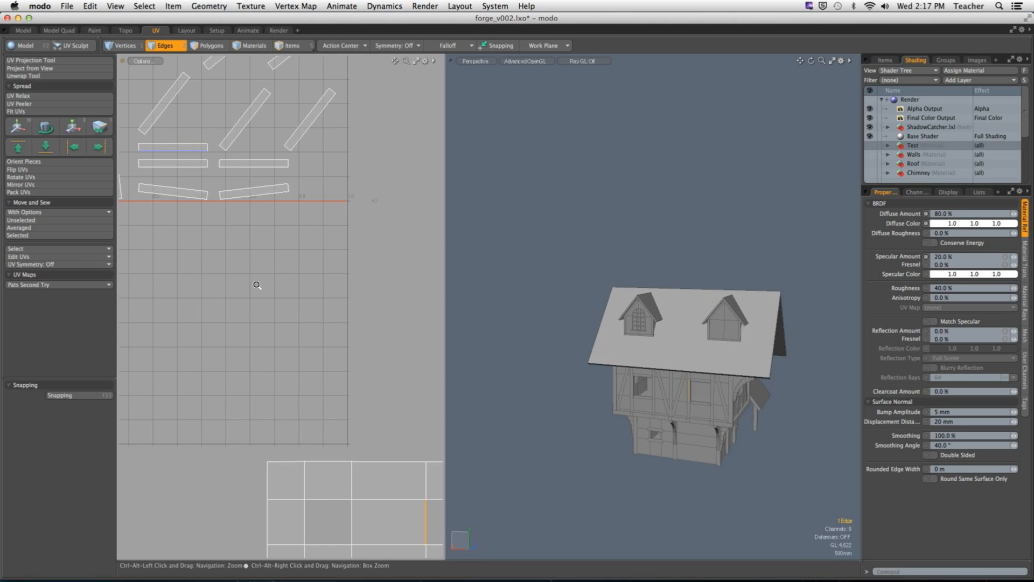
left_click_drag(256, 284, 229, 286, "ctrl+alt")
left_click_drag(260, 299, 243, 283, "alt+shift")
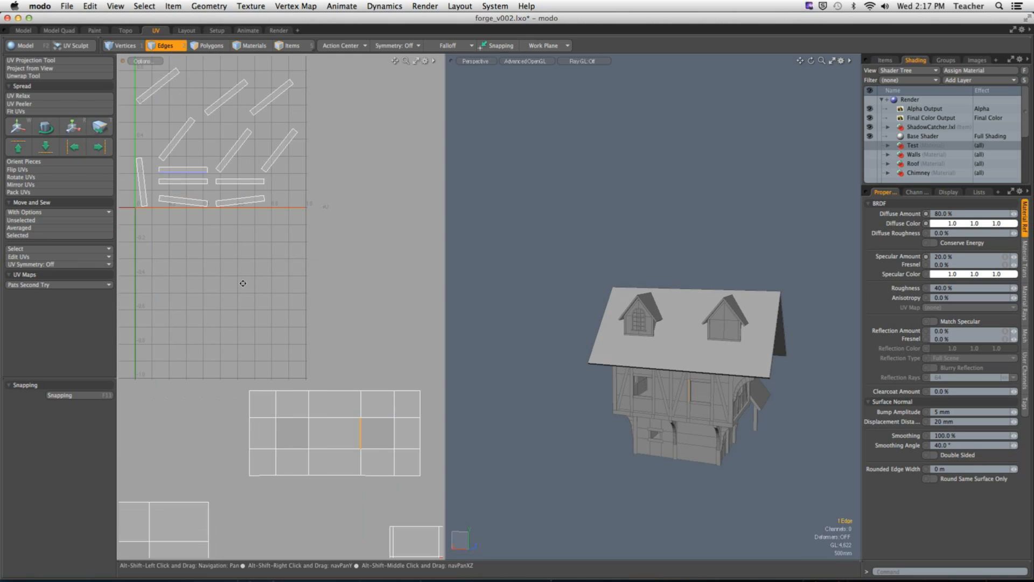
left_click(22, 235)
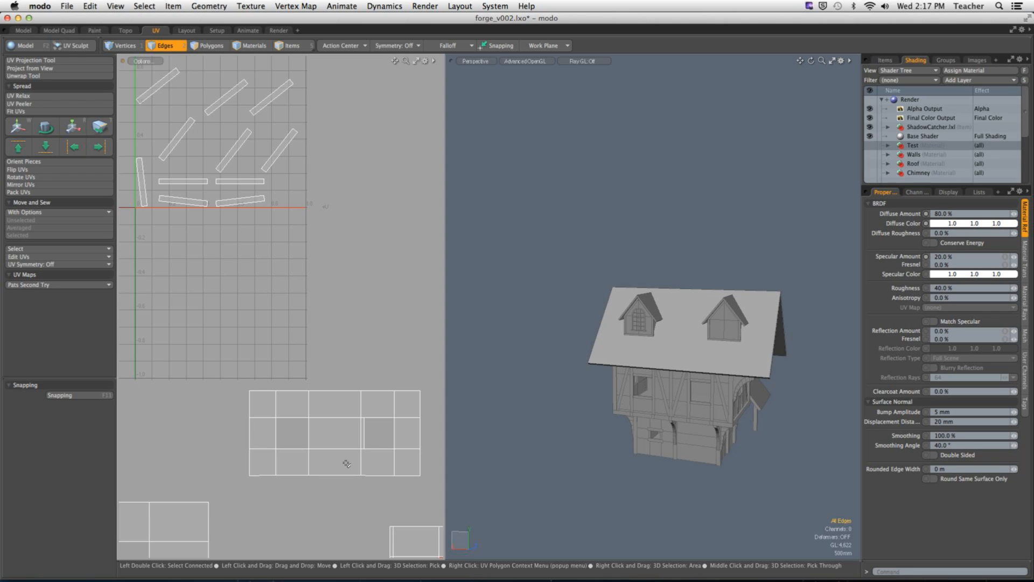
Step: Sew the matching reveal strips onto the remaining edges of the same window opening using Move and Sew Selected
left_click(380, 417)
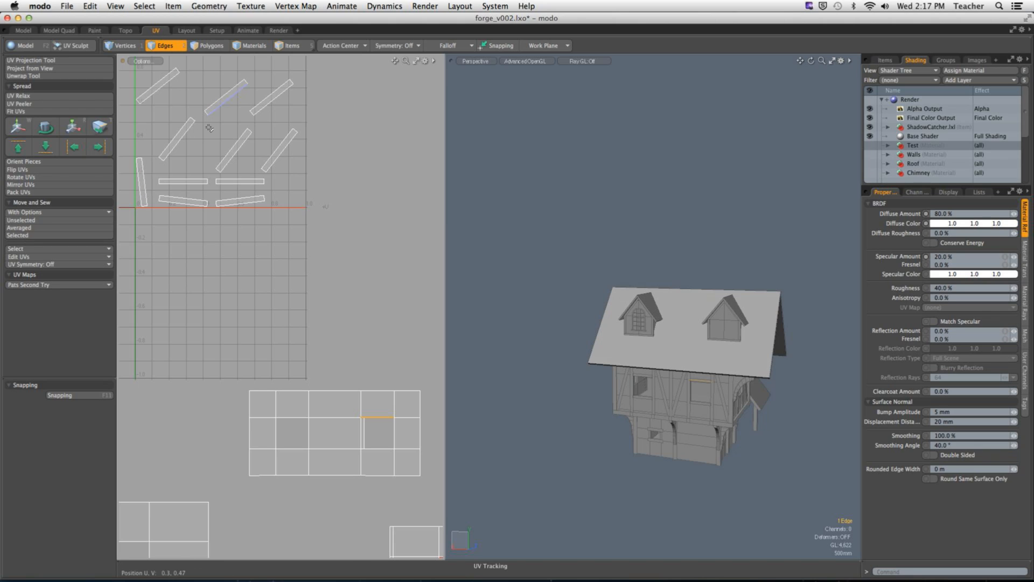
left_click(25, 237)
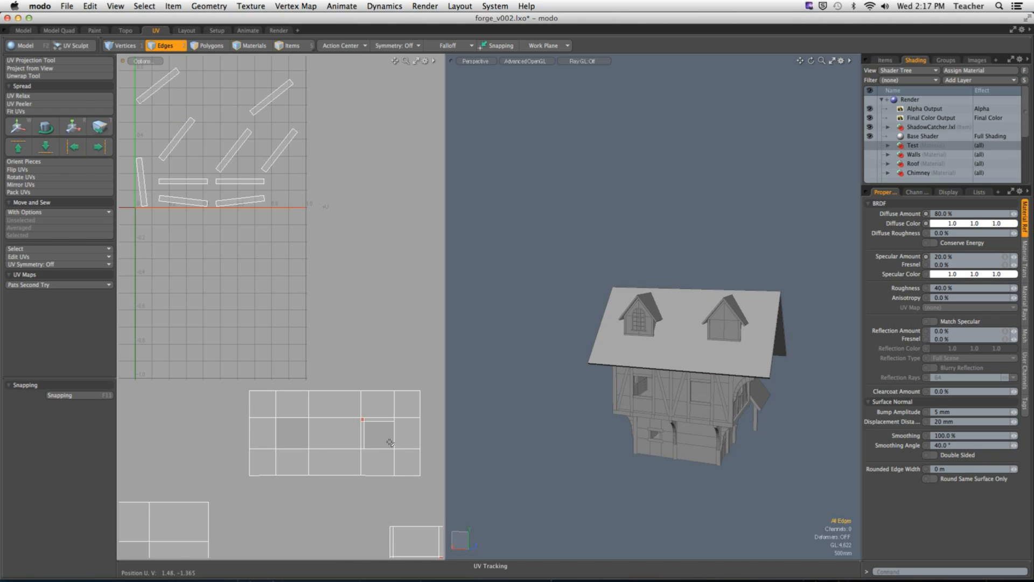
left_click(22, 236)
left_click(373, 448)
left_click(64, 235)
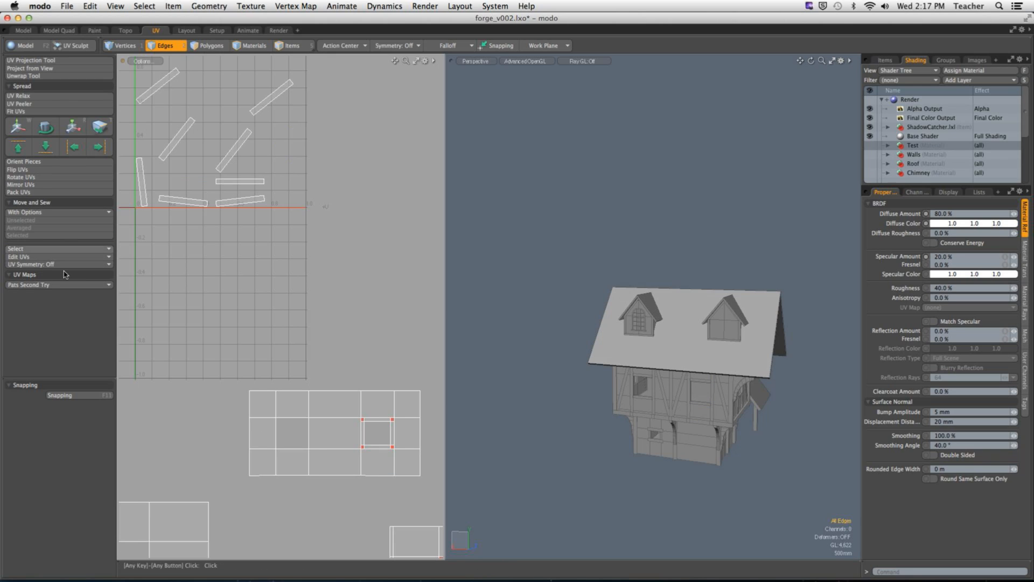
Step: Try to sew the reveal strips onto all four edges of the two-window wall's second window opening at once with Move and Sew Selected
left_click(291, 448)
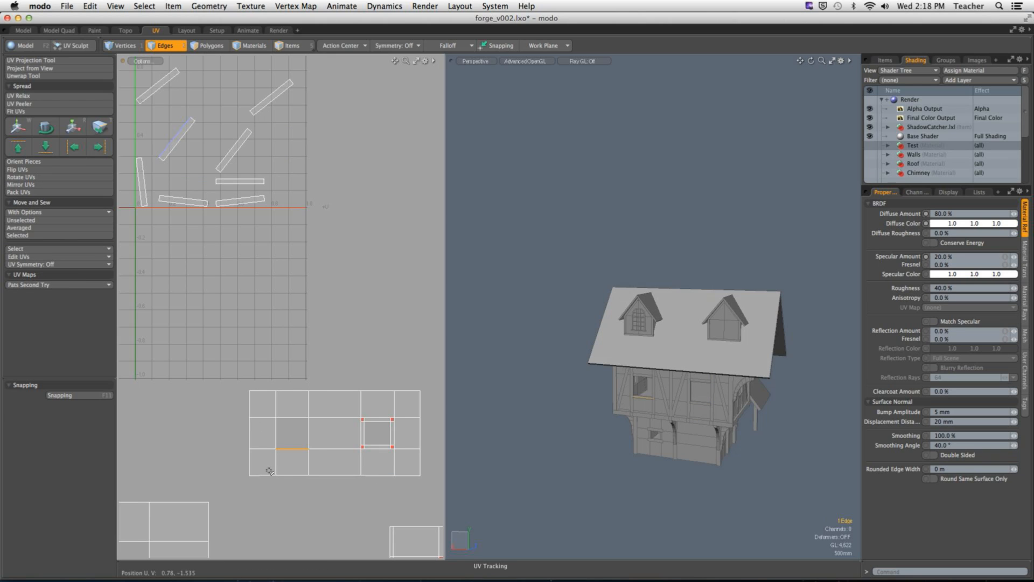
left_click(276, 437, "shift")
left_click(291, 416, "shift")
left_click(309, 432, "shift")
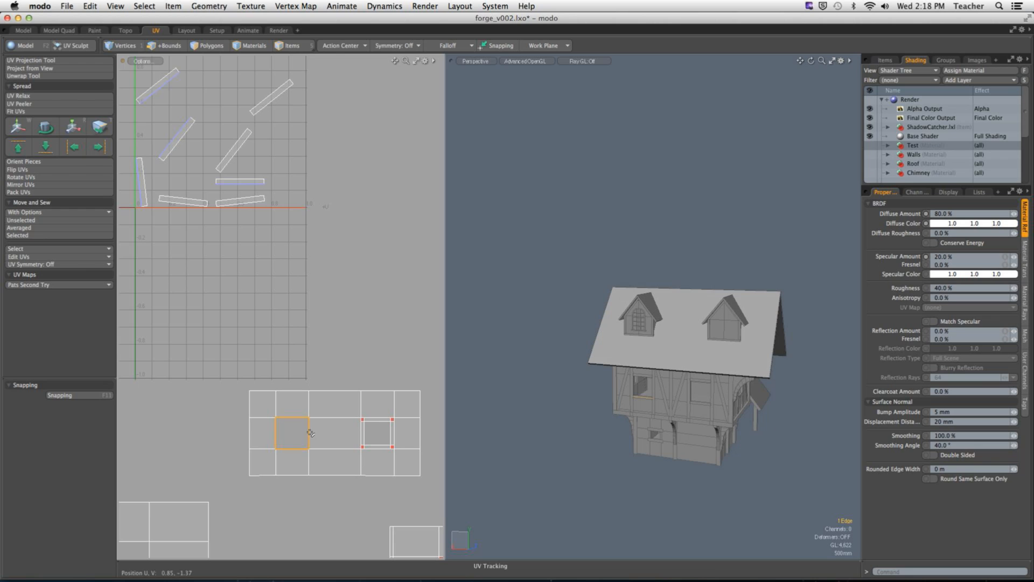
left_click(52, 236)
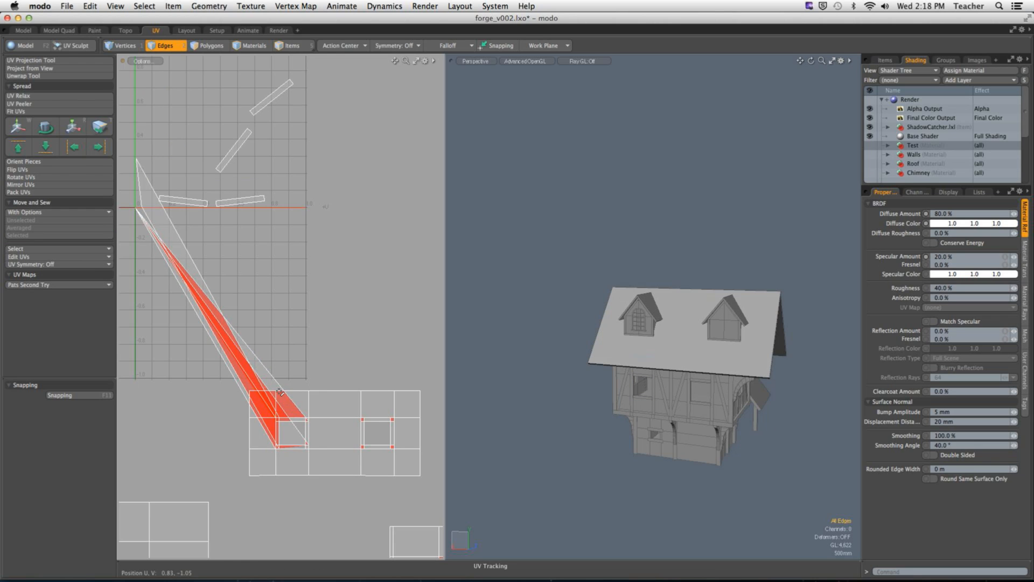
key("super+z")
Step: Sew the matching reveal strips one at a time onto all four edges of the second window opening using Move and Sew Selected
left_click(276, 433)
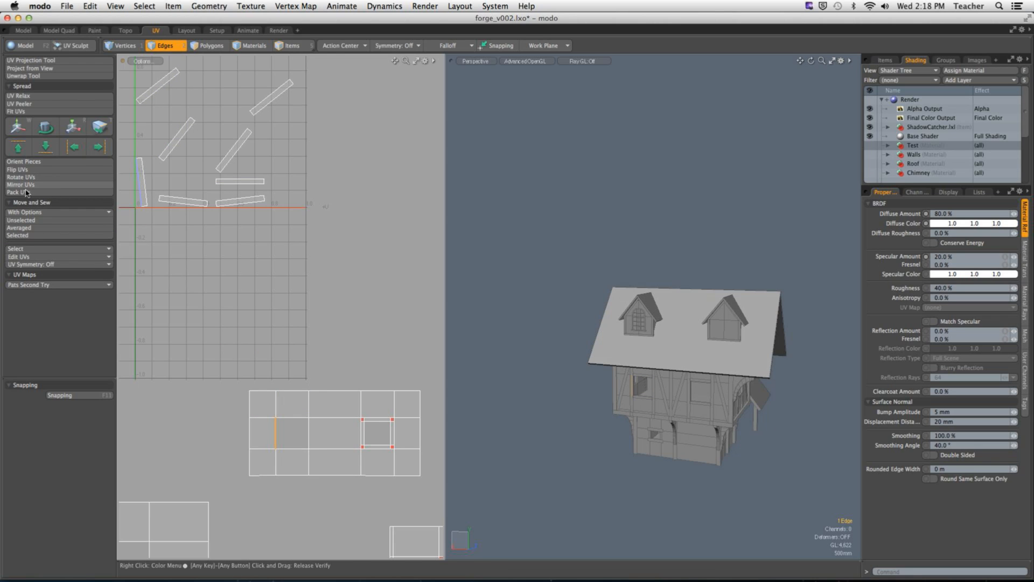
left_click(22, 240)
left_click(292, 416)
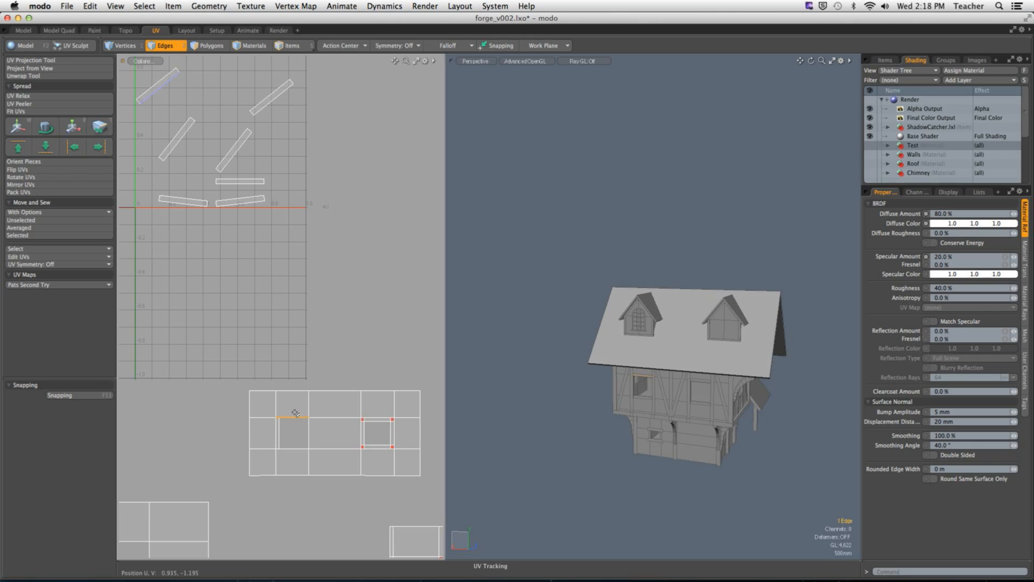
left_click(35, 233)
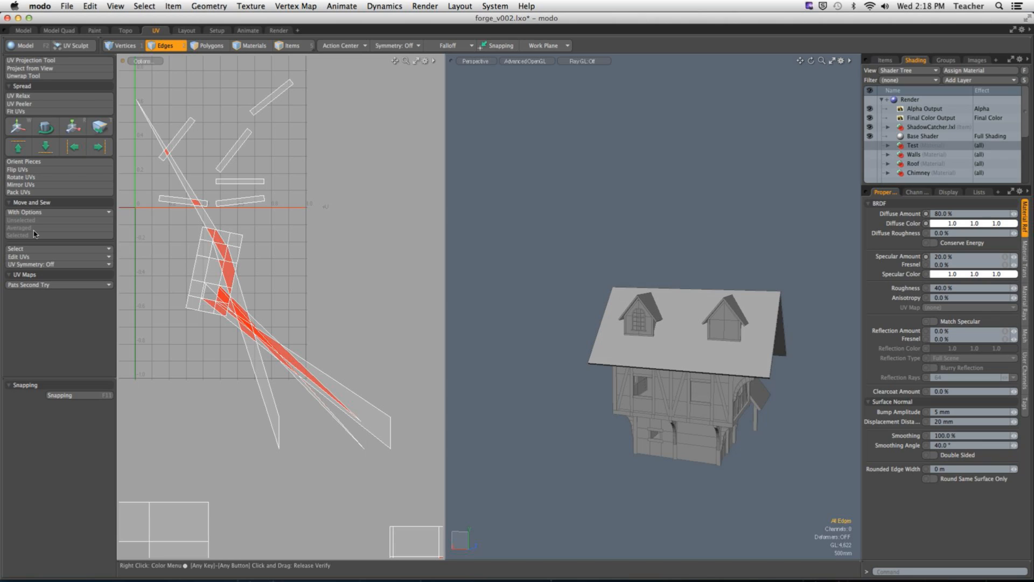
key("super+z")
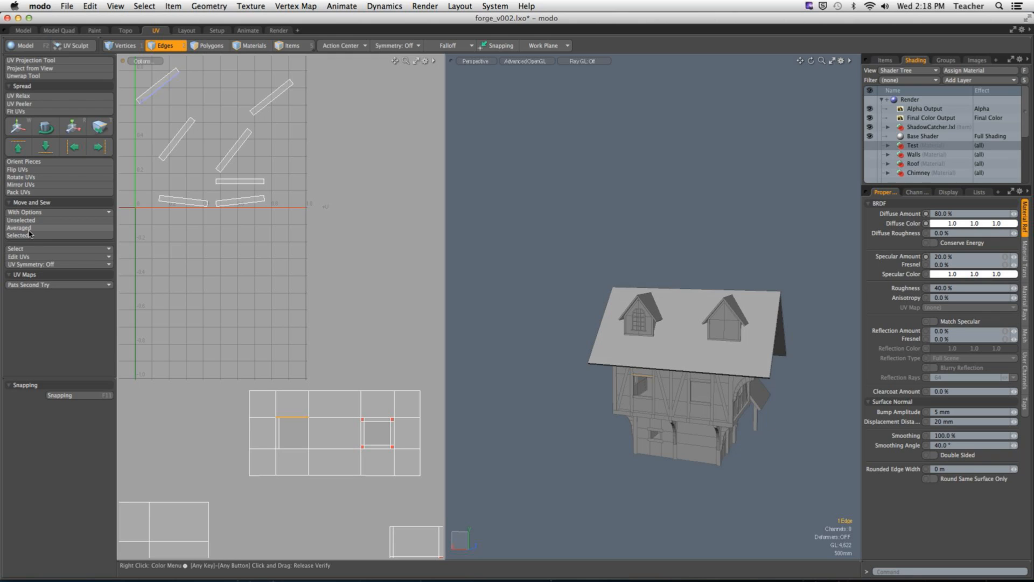
left_click(29, 234)
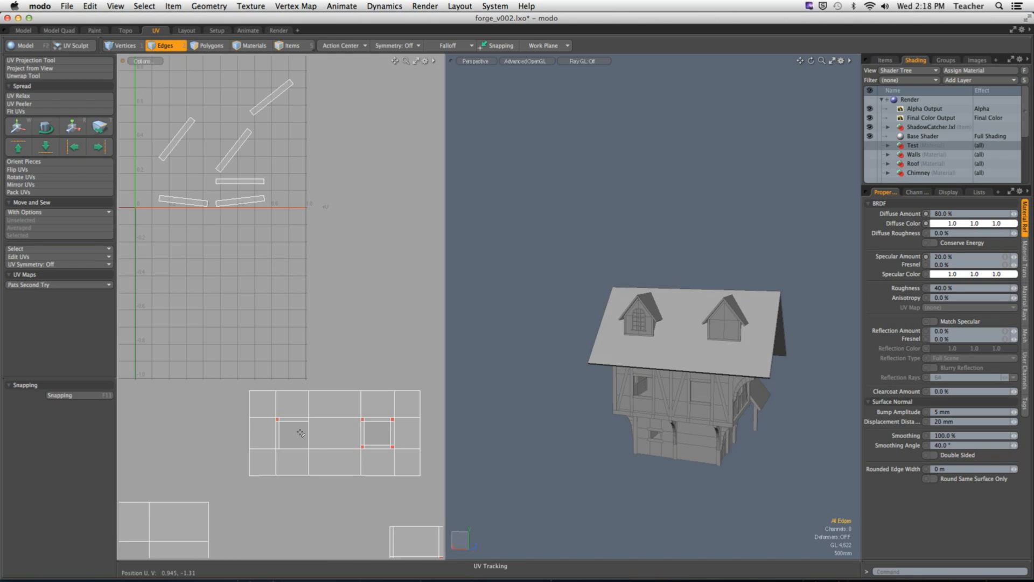
left_click(53, 236)
left_click(294, 452)
left_click(30, 235)
Step: Sew the matching reveal strip onto each of the four window edges in the large single-window wall's UV island using Move and Sew Selected
left_click_drag(333, 326, 430, 133, "alt")
left_click(222, 394)
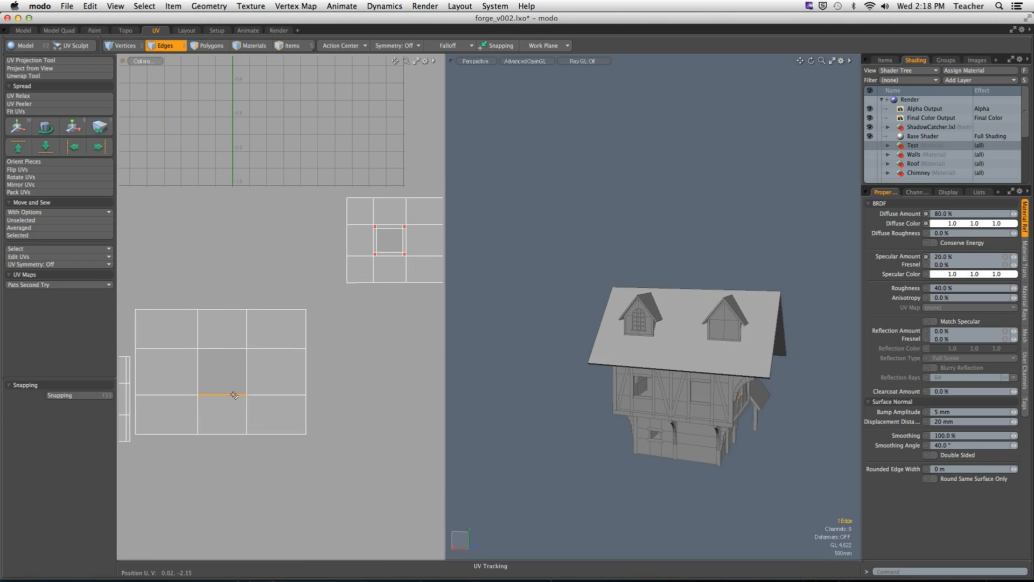
left_click(20, 236)
left_click(197, 373)
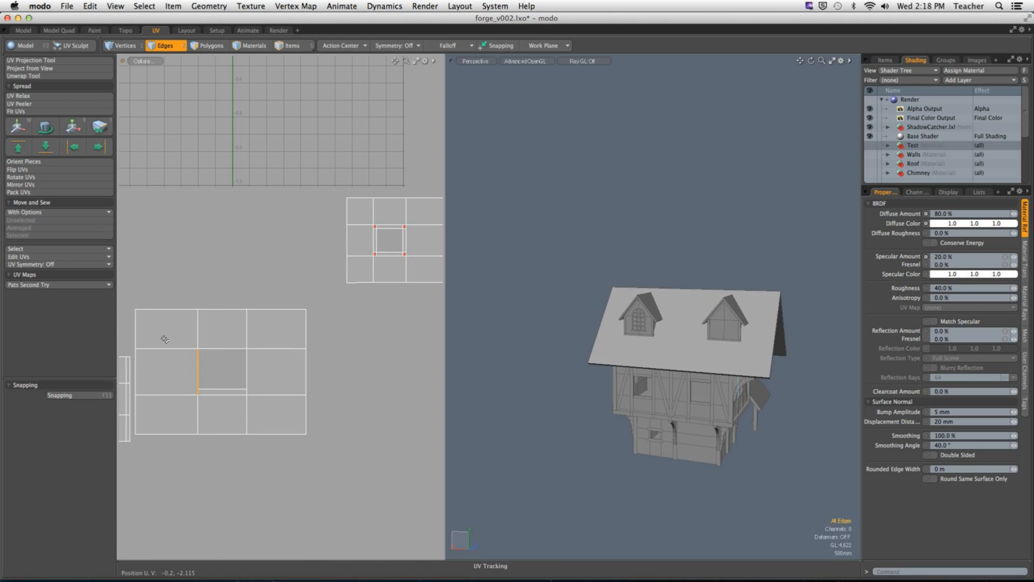
left_click(28, 238)
left_click(218, 349)
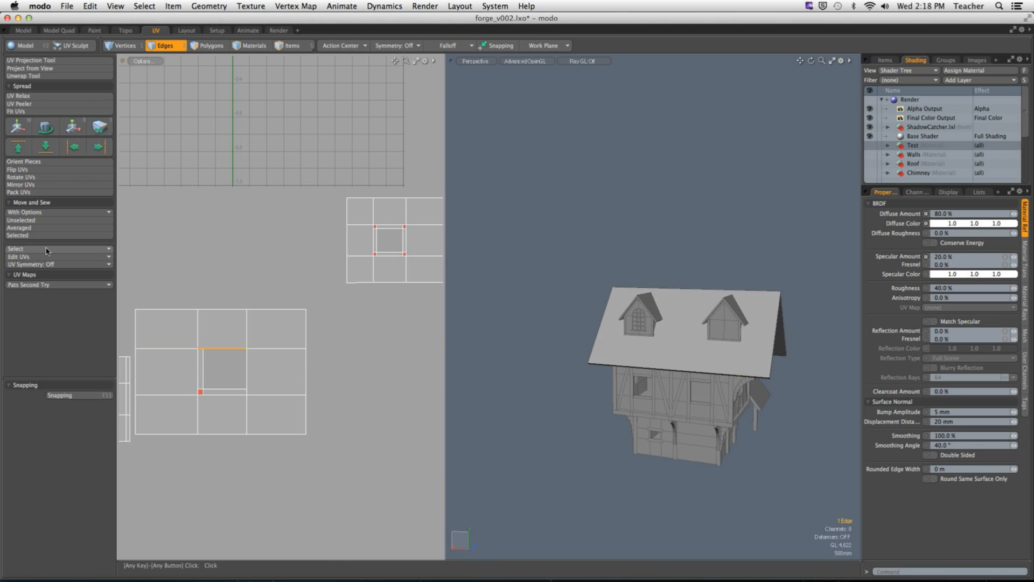
left_click(47, 237)
left_click(247, 371)
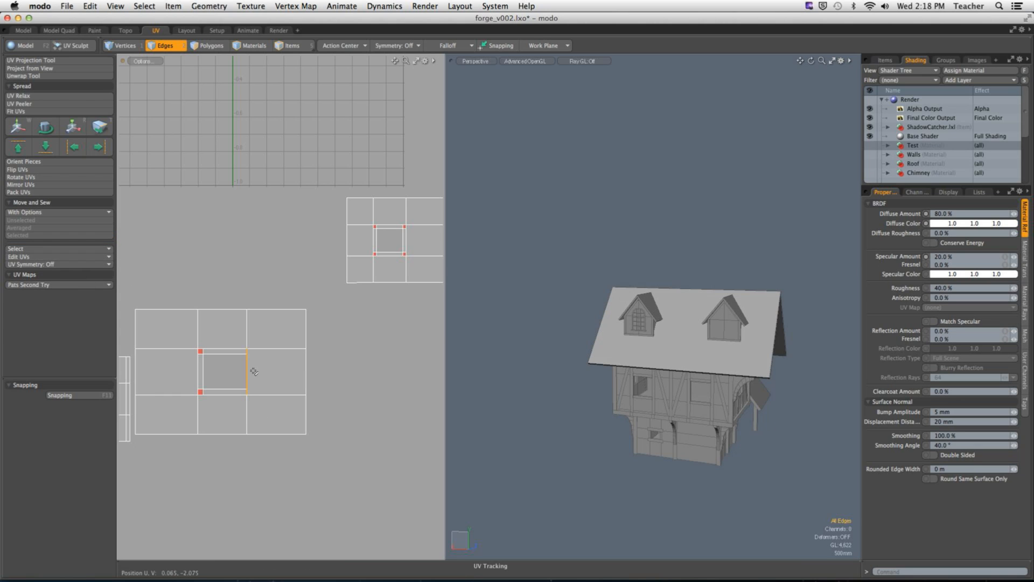
left_click(60, 236)
Step: Make the Test checker material visible, select the polygons of all wall UV islands and hide the rest of the house
left_click(301, 267)
left_click_drag(301, 267, 289, 318, "ctrl+alt")
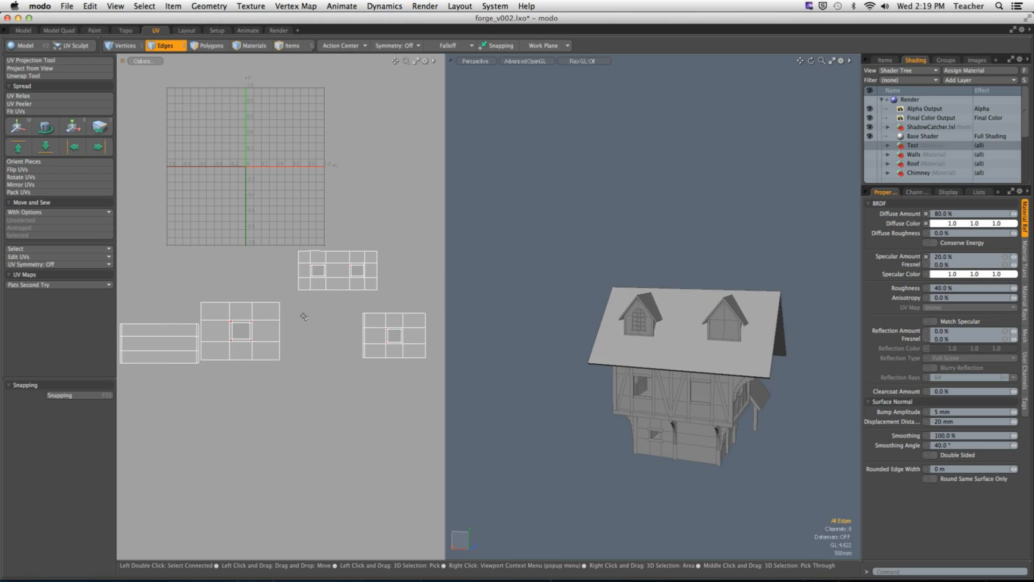
left_click(871, 145)
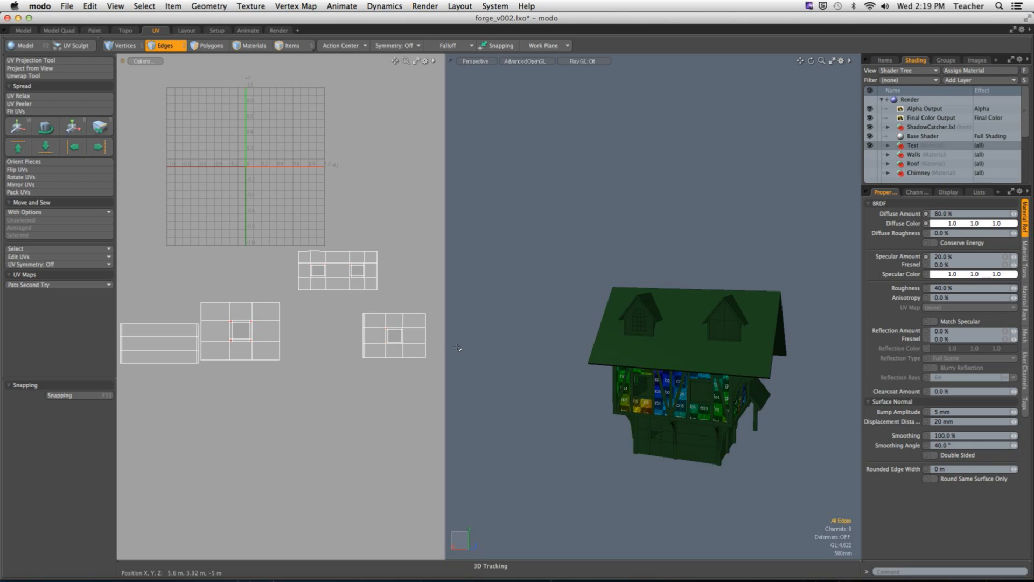
key("3")
scroll(344, 342, "down", 1)
left_click_drag(136, 222, 414, 398)
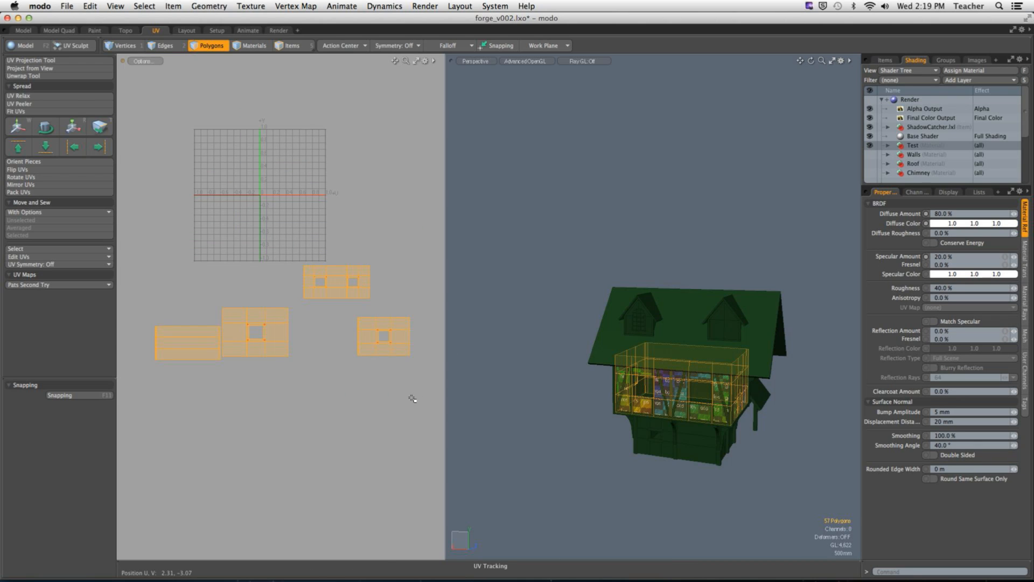
key("shift+h")
Step: Deselect the isolated wall polygons and switch to vertex selection with the window openings in close view
left_click(685, 303)
left_click_drag(670, 366, 579, 372, "alt+shift")
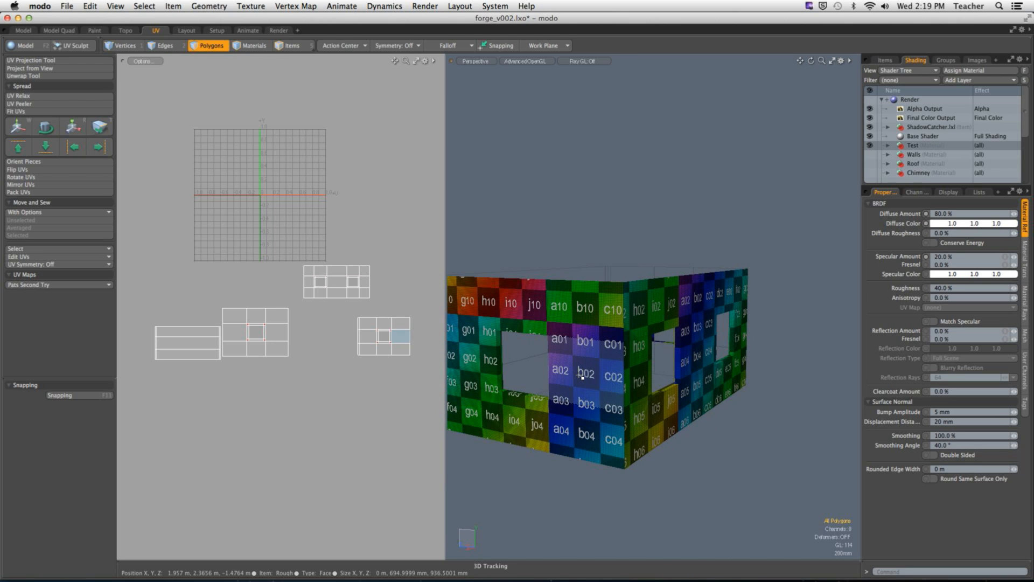
key("1")
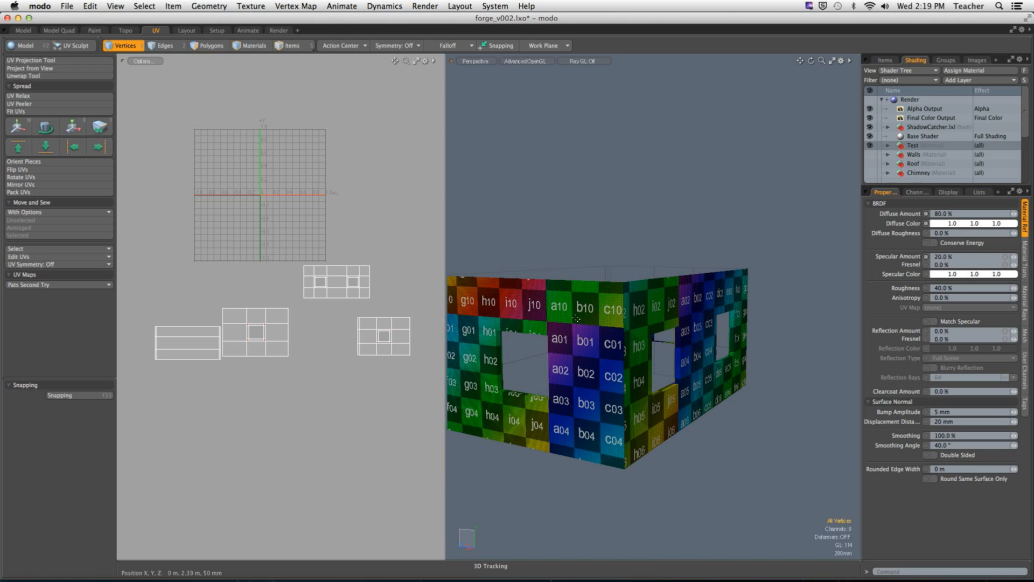
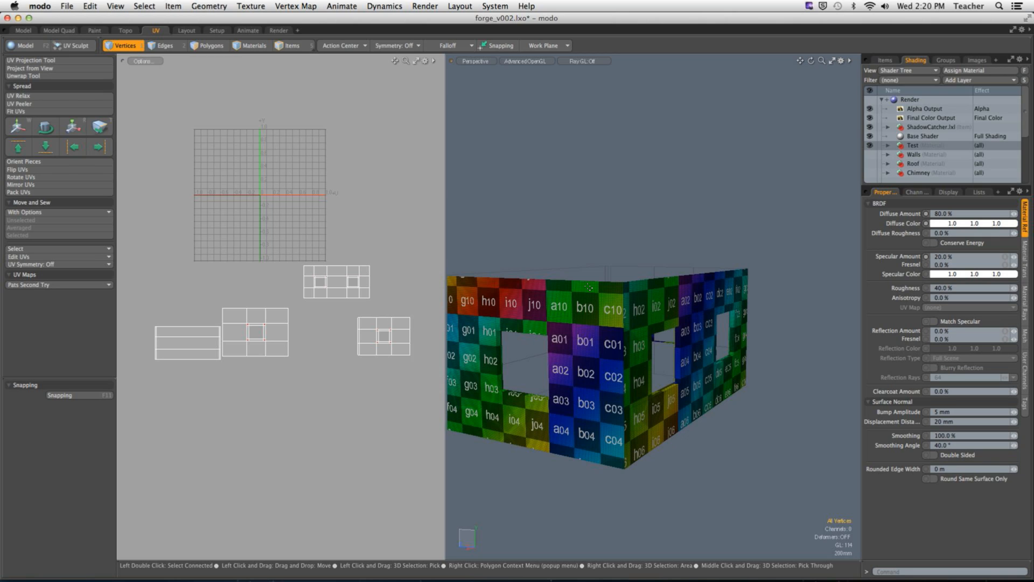
Step: Switch to Chrome and close the three open CG Textures wood texture detail pages
left_click_drag(589, 279, 704, 311, "alt")
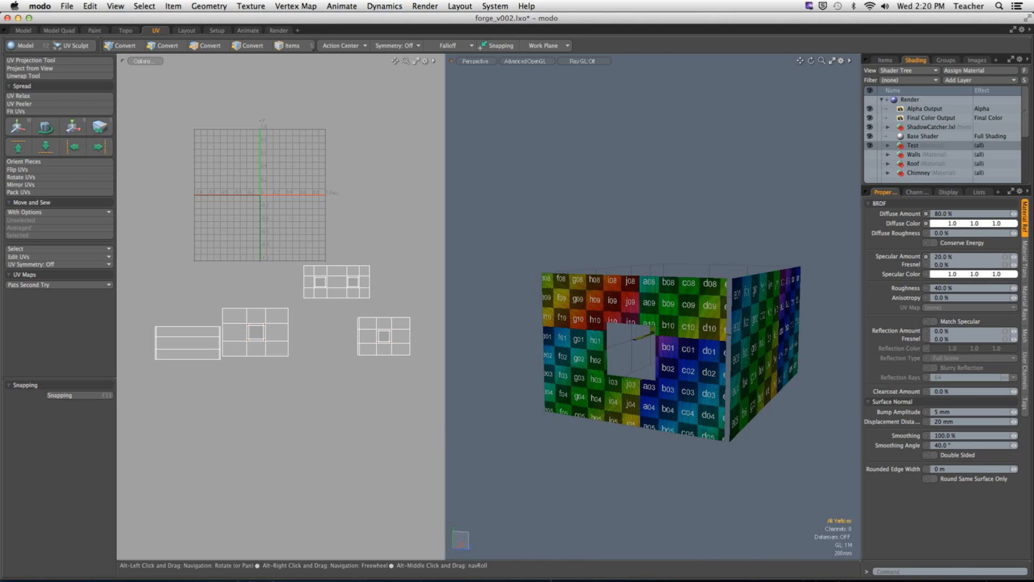
mouse_move(455, 578)
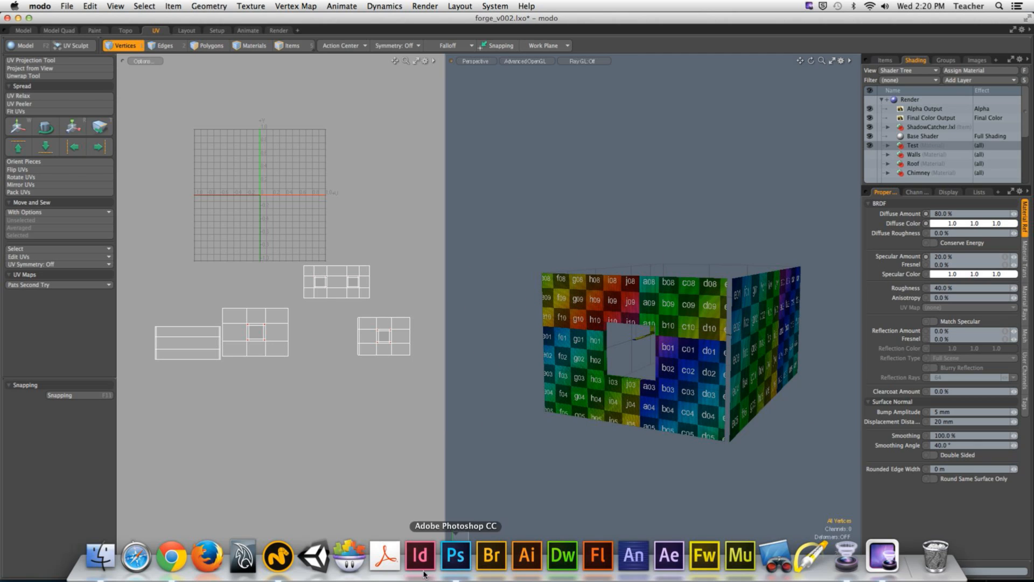
left_click(169, 568)
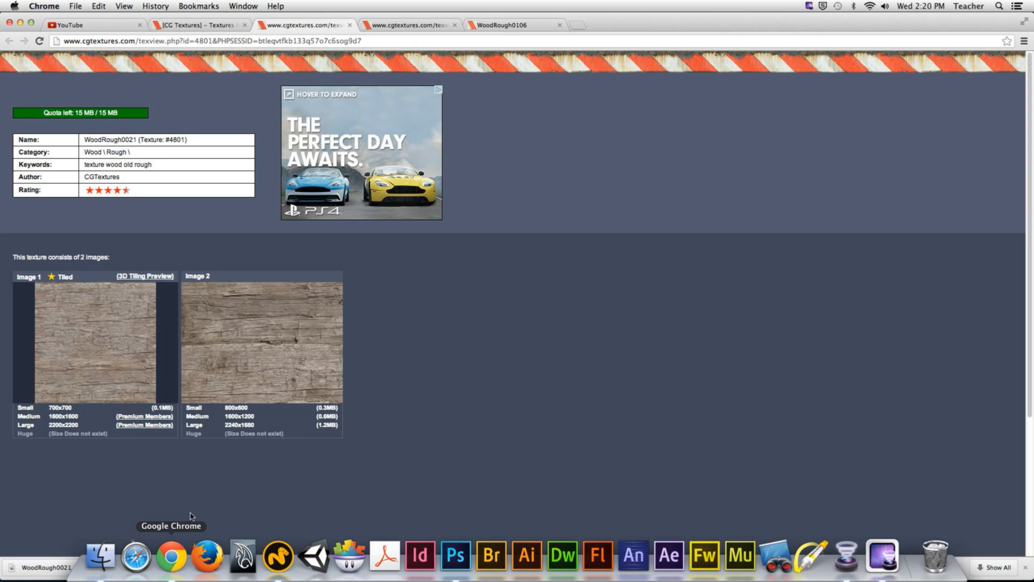
left_click(347, 27)
left_click(351, 27)
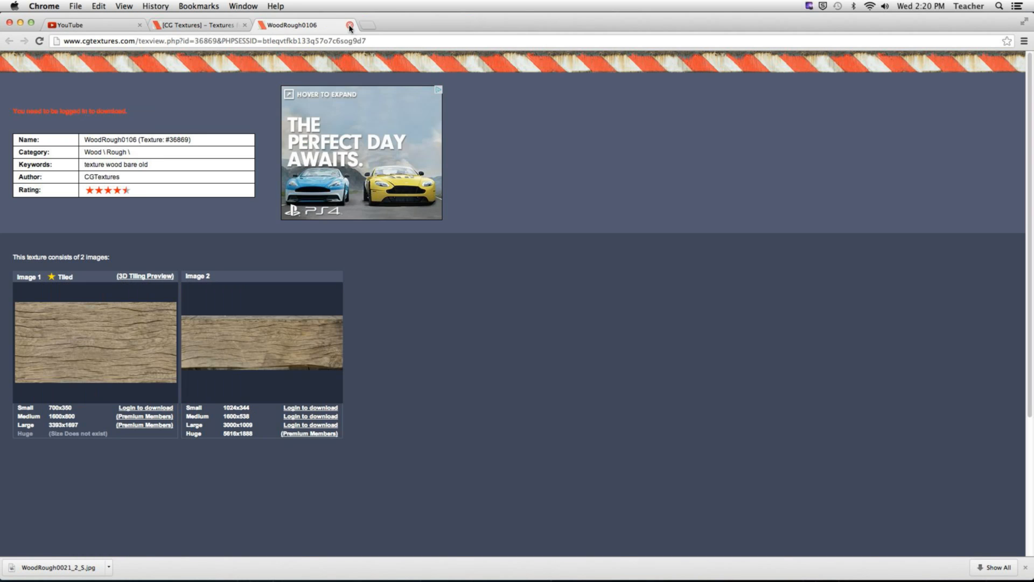
left_click(350, 25)
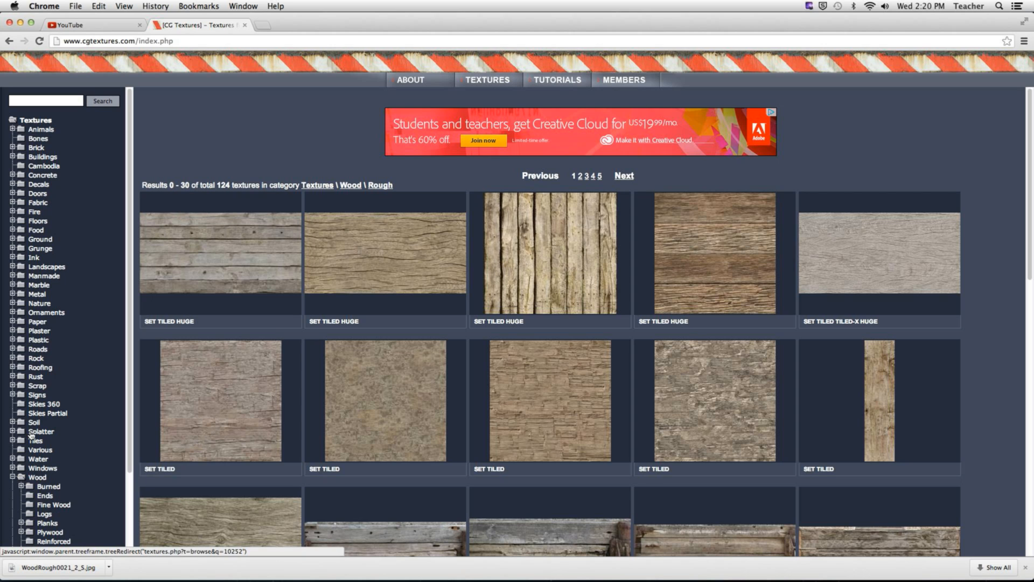
Step: Browse the Rock texture category on CG Textures for a possible wall surface
left_click(37, 359)
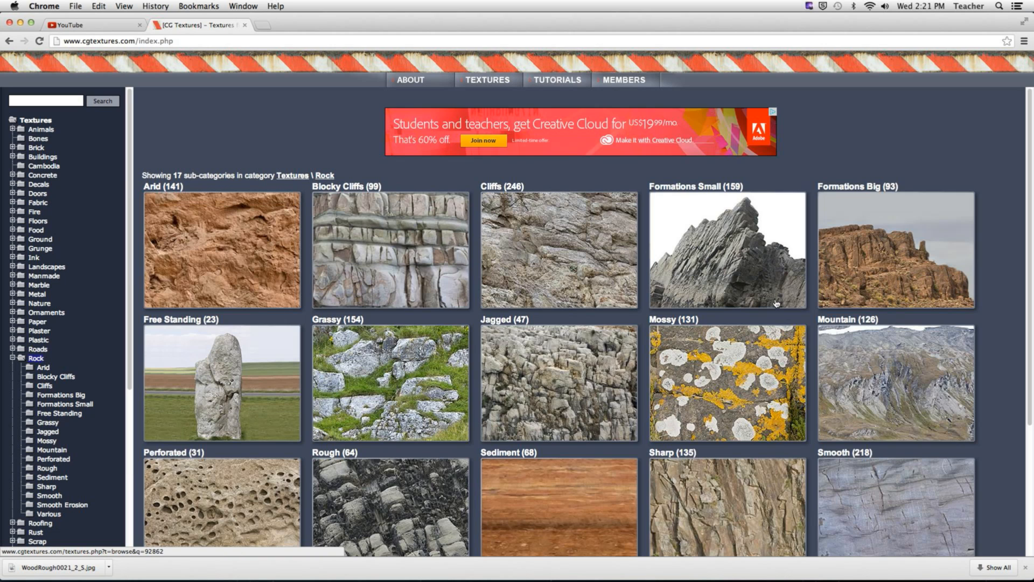
scroll(776, 303, "down", 5)
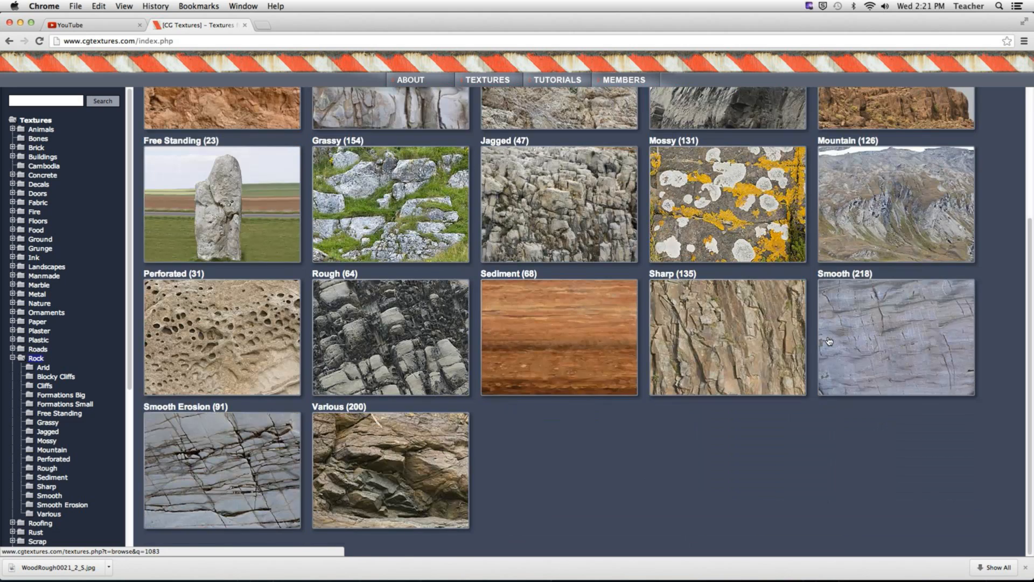
scroll(830, 340, "up", 3)
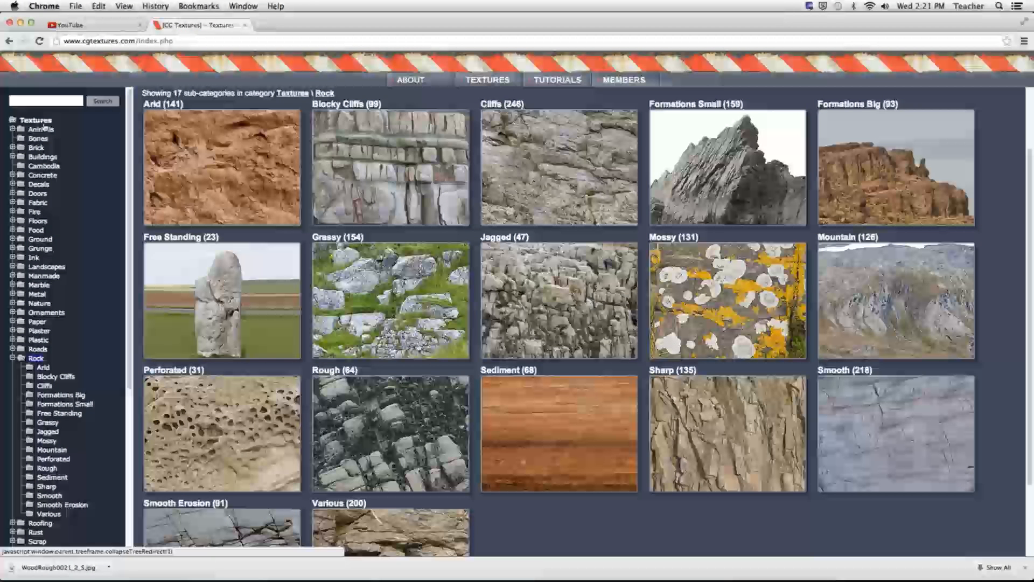
scroll(242, 158, "up", 3)
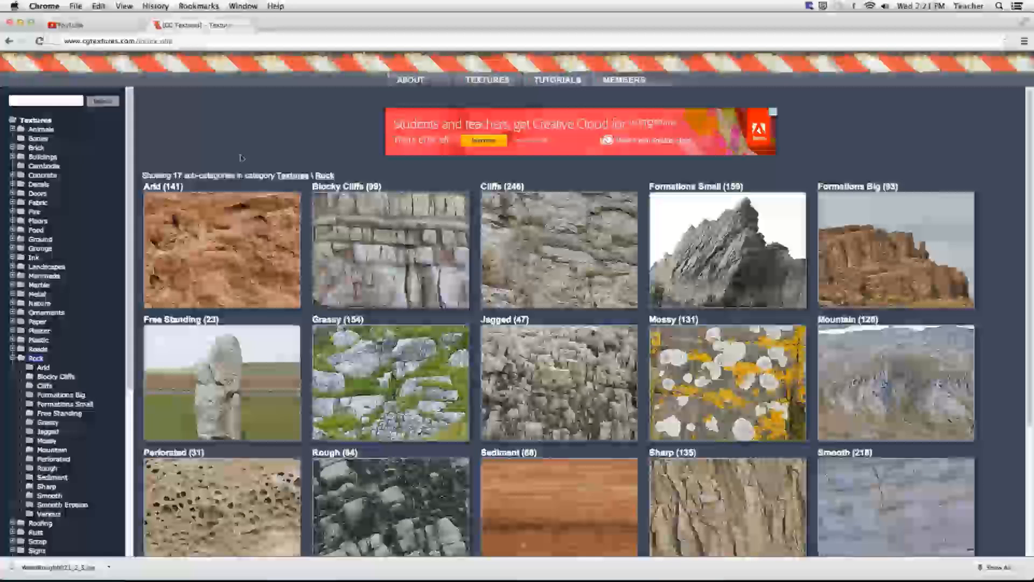
Step: Open the Brick > Rounded category and download the small 700x700 tiled image of the BrickRound0105 cobble texture
left_click(12, 357)
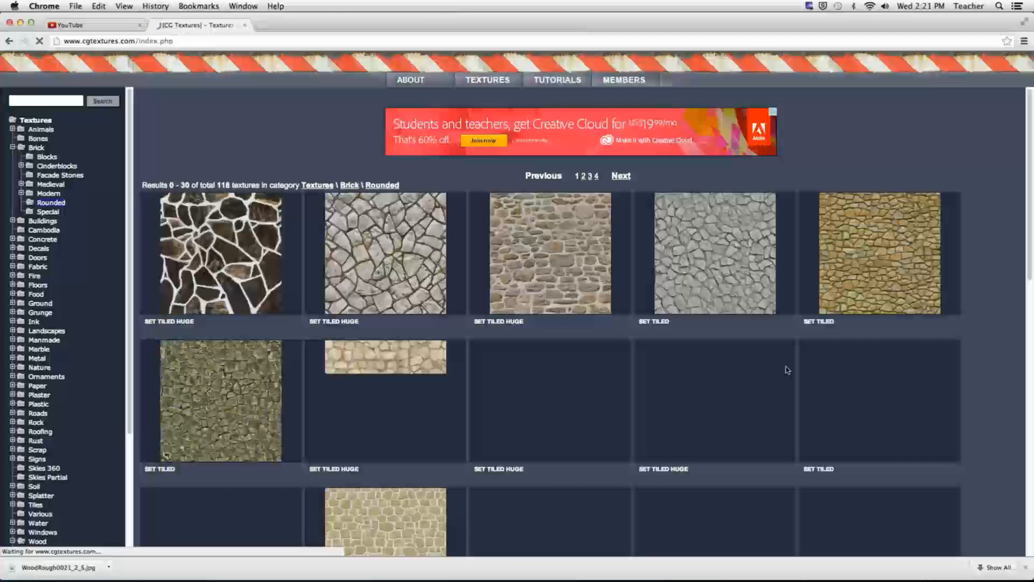
scroll(786, 370, "down", 5)
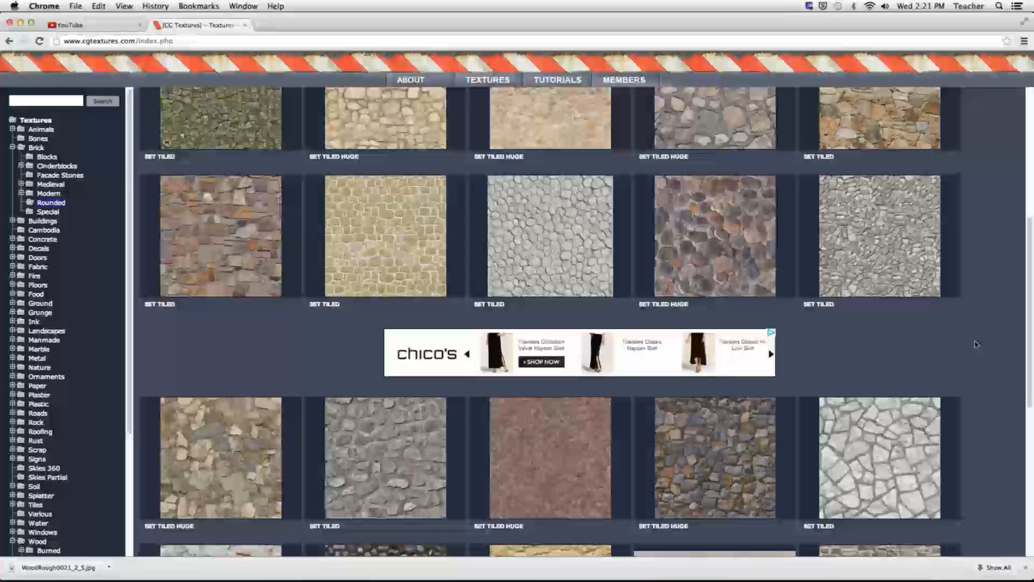
left_click(775, 288)
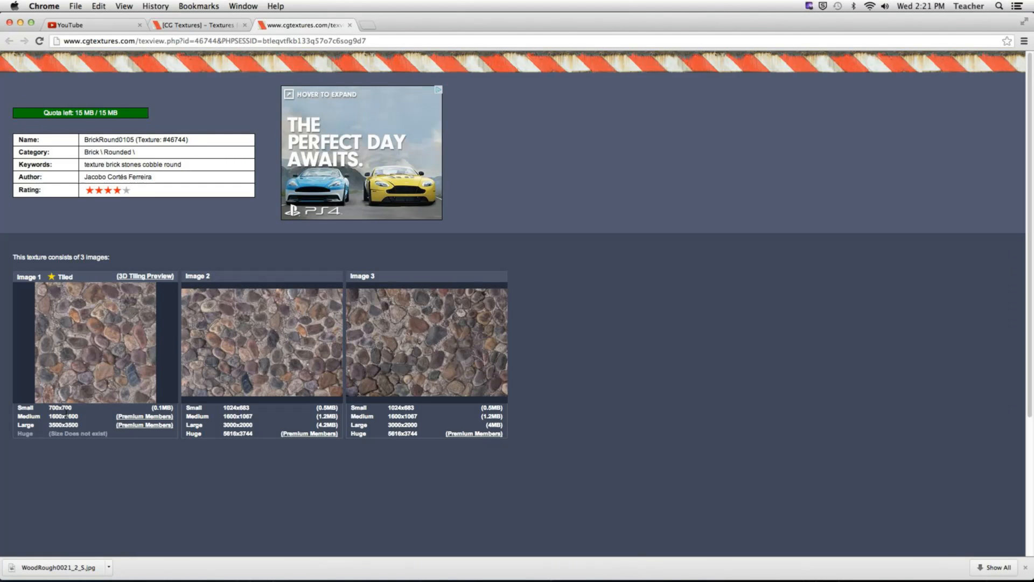
left_click(62, 411)
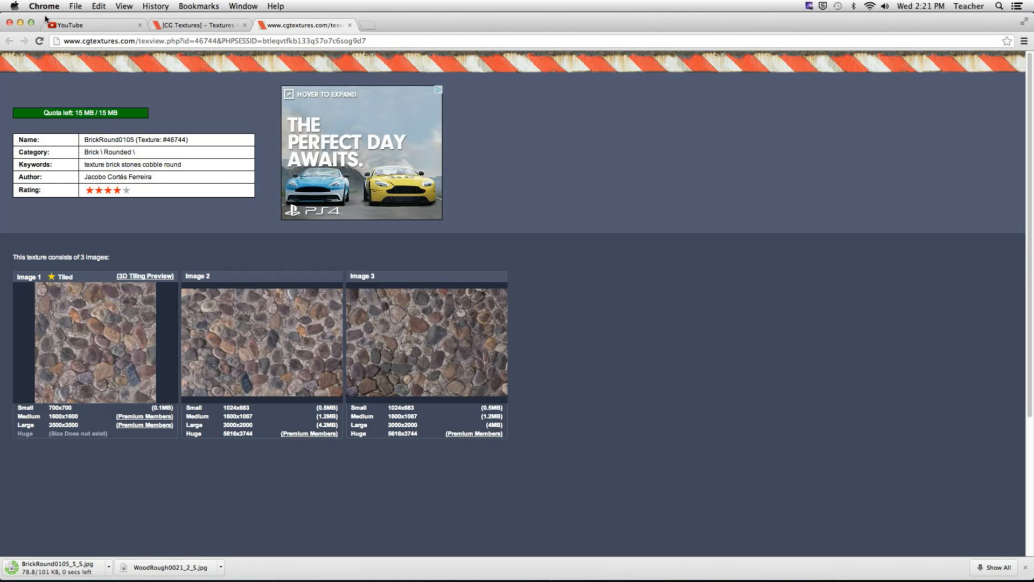
Step: Switch back to modo and add BrickRound0105_5_S.jpg as an image map layer in the Test material group
left_click(44, 6)
left_click(65, 106)
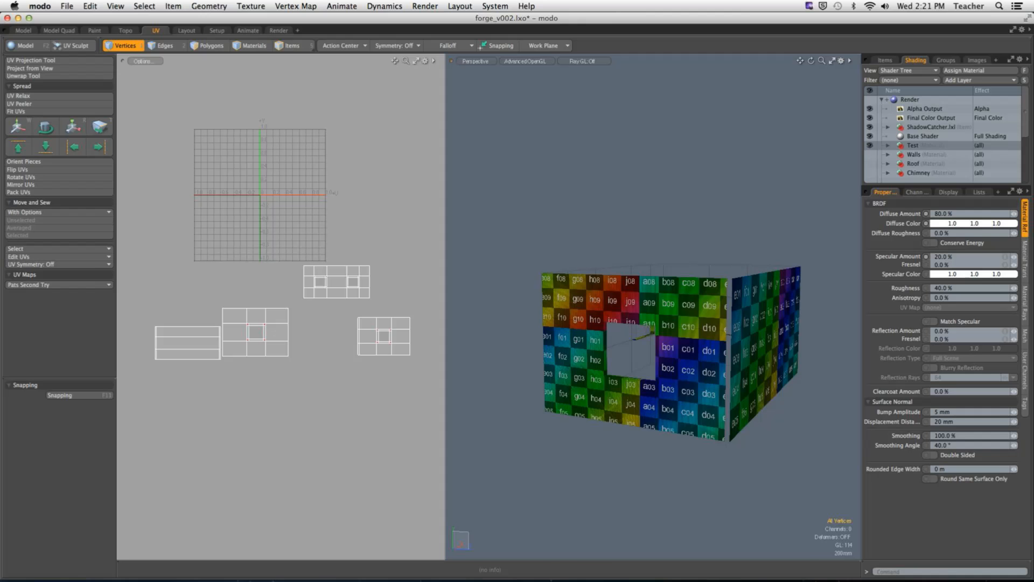
left_click_drag(654, 241, 684, 238, "alt")
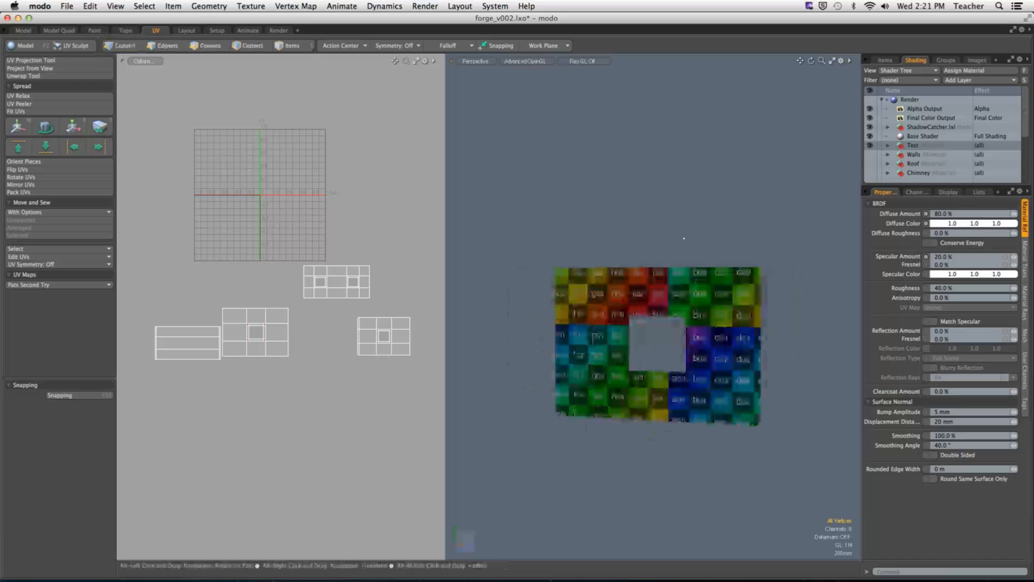
left_click(916, 145)
left_click(959, 81)
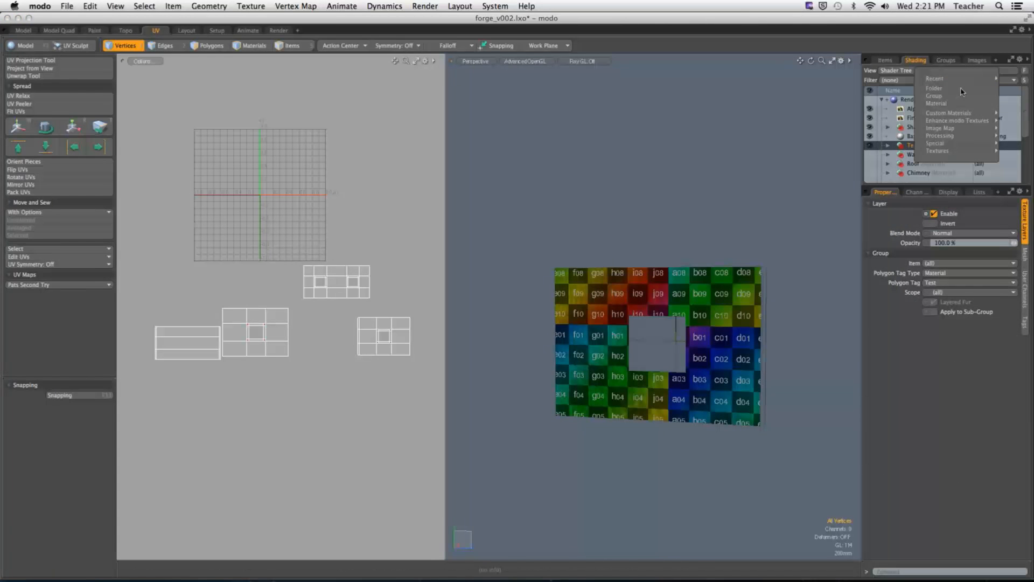
mouse_move(952, 129)
left_click(880, 128)
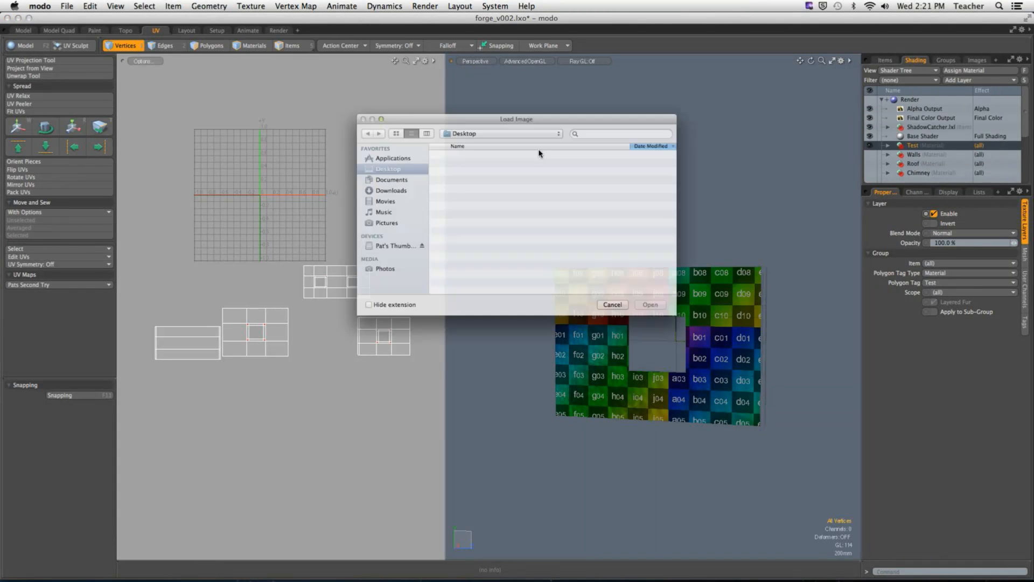
left_click(476, 142)
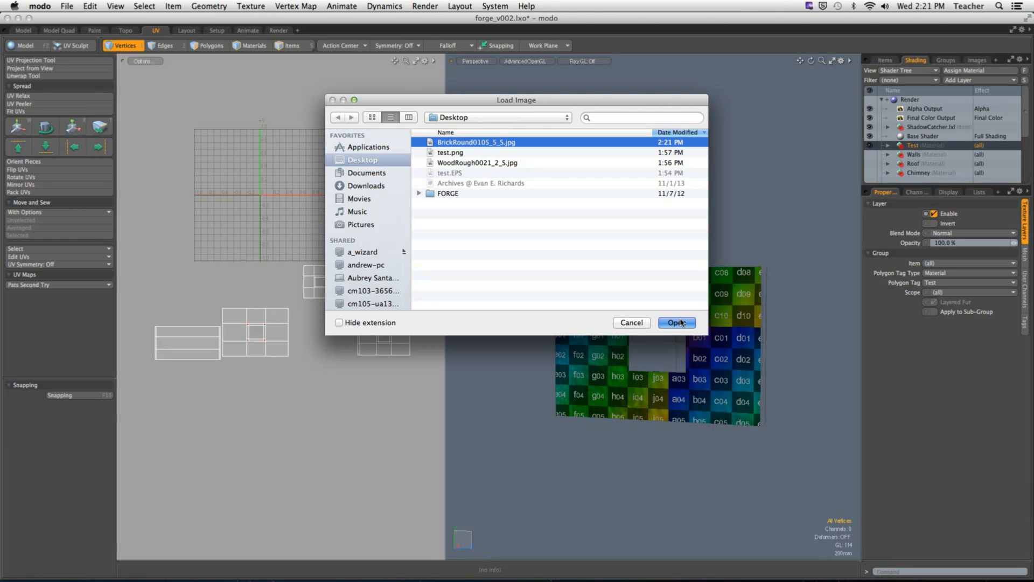
left_click(677, 322)
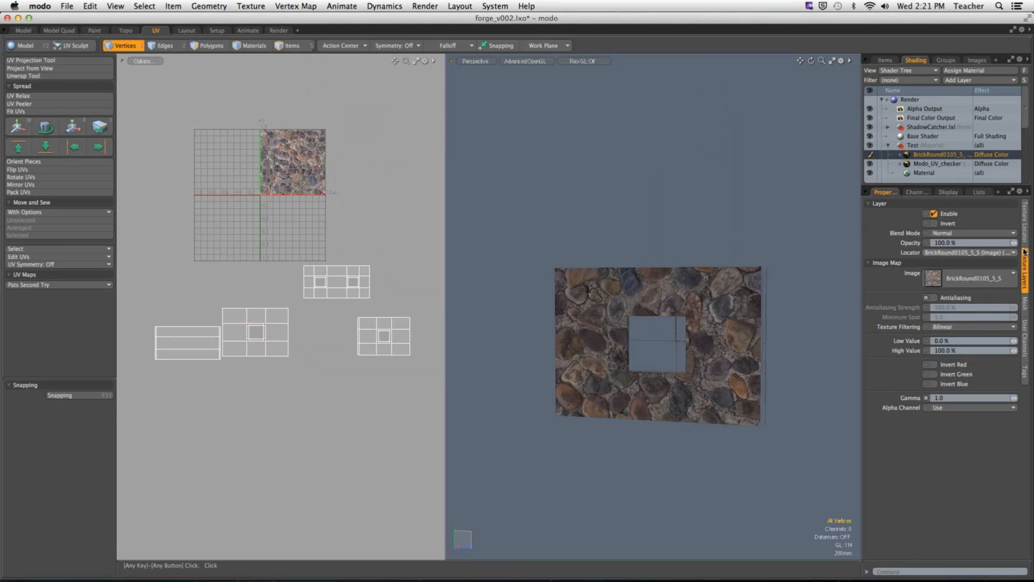
Step: Open the stone image's texture locator settings and examine the stone pattern on the house walls
left_click(1024, 221)
left_click_drag(579, 199, 705, 275, "alt")
scroll(652, 268, "up", 5)
left_click_drag(630, 313, 675, 320, "alt")
scroll(582, 317, "down", 5)
scroll(676, 325, "up", 4)
Step: Switch to polygon selection, select all connected wall polygons, clear the selection and compare the stone size around the corners
key("2")
key("space")
double_click(632, 268)
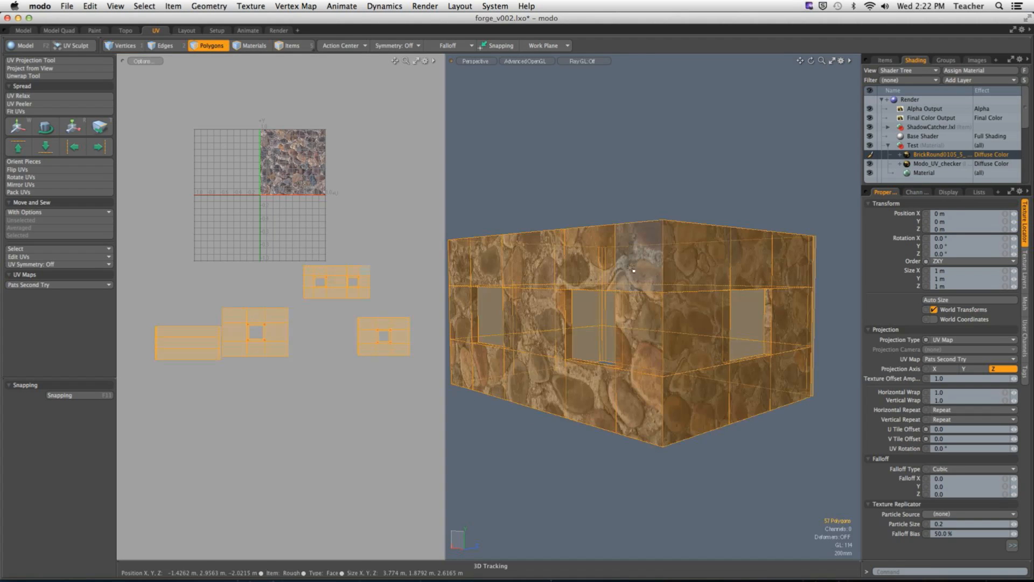
mouse_move(538, 262)
left_mouse_down()
mouse_move(629, 254)
mouse_move(774, 271)
mouse_move(680, 342)
mouse_move(792, 328)
left_mouse_up()
left_click(741, 213)
left_click_drag(741, 212, 776, 195, "alt")
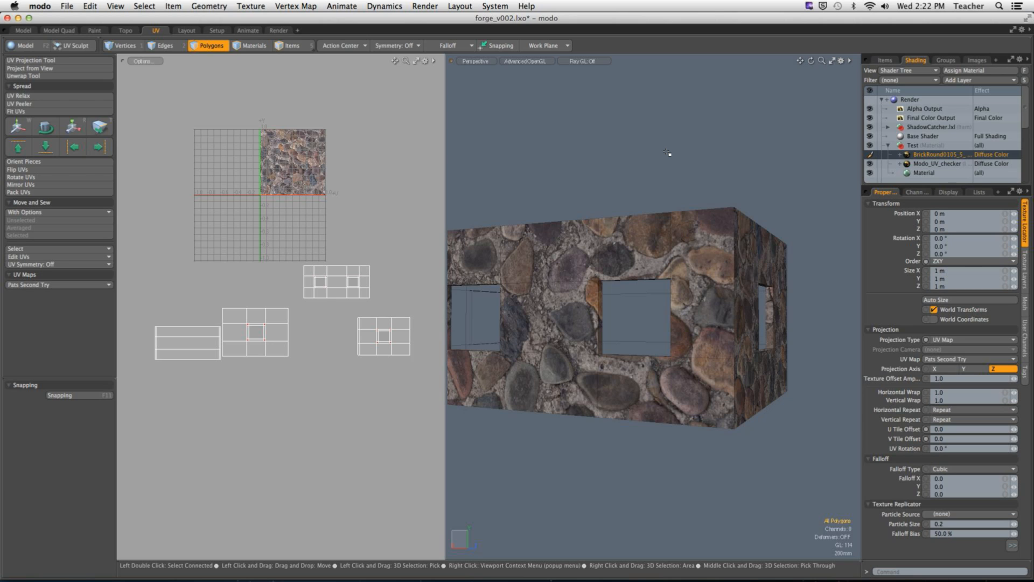
left_click_drag(667, 153, 698, 185, "alt")
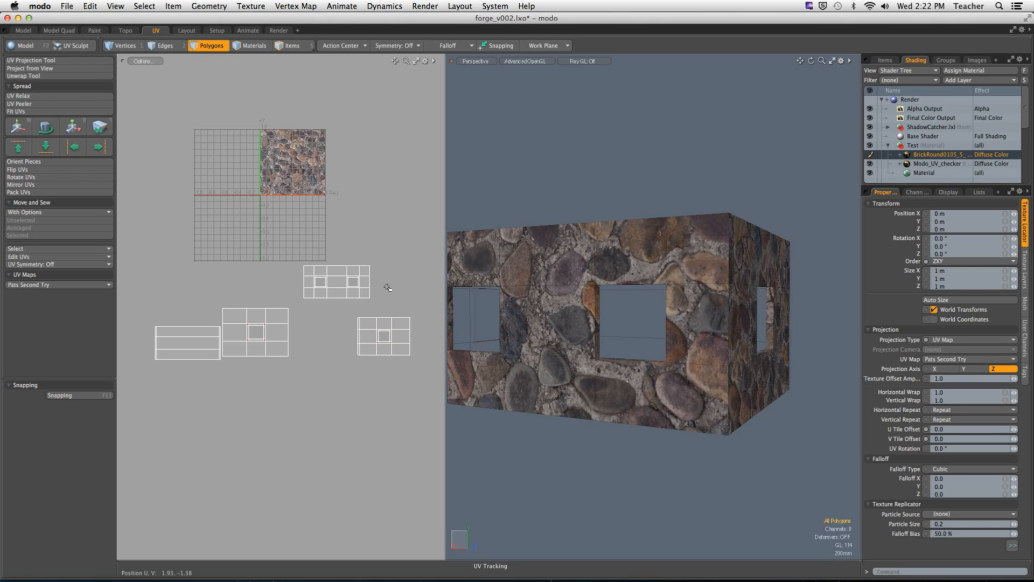
Step: Select each windowed wall's UV island in turn to match it to its wall, and clear the selection
double_click(245, 339)
double_click(325, 291)
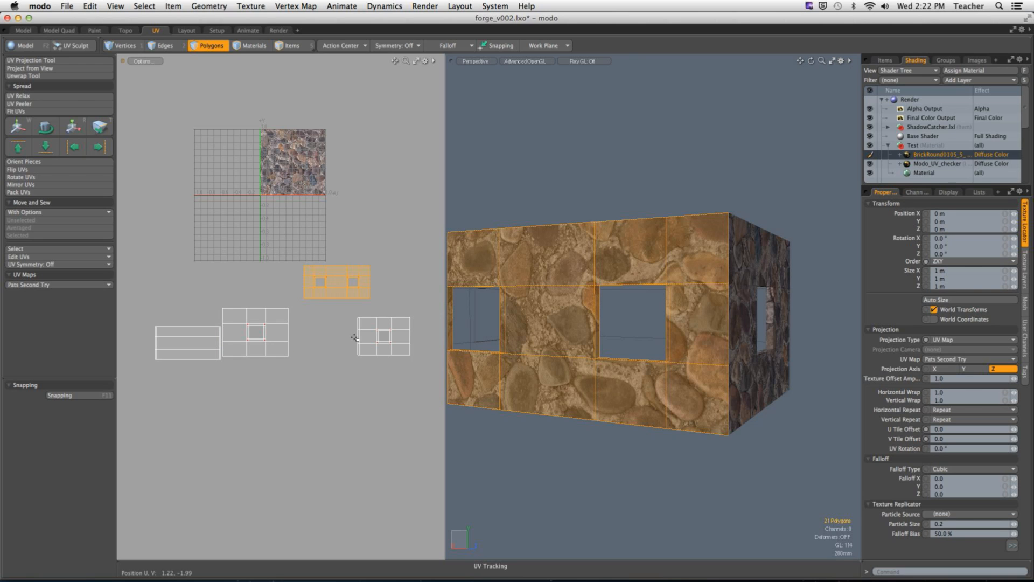
double_click(383, 324)
left_click_drag(698, 281, 533, 286, "alt")
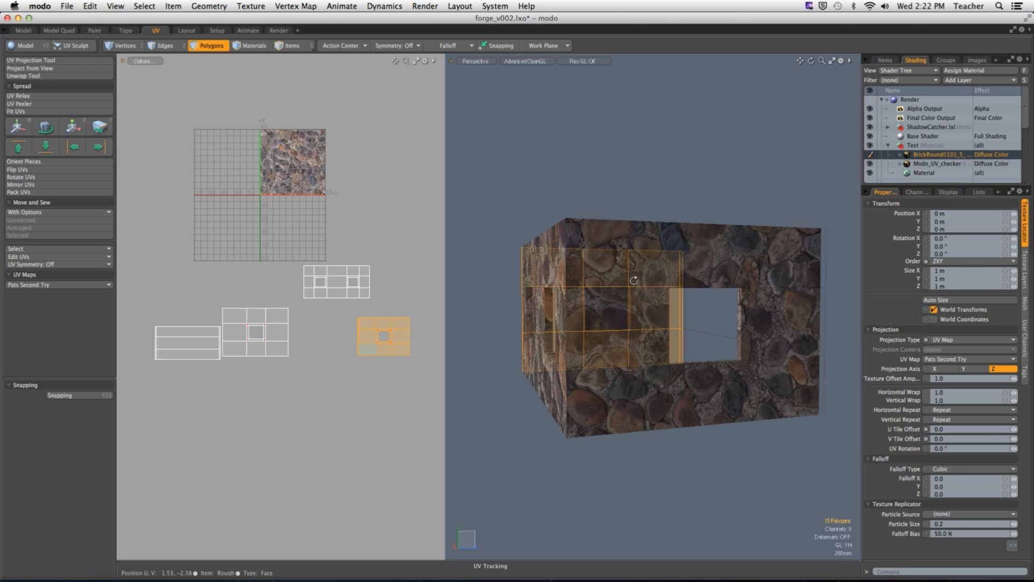
left_click_drag(389, 309, 339, 273, "alt")
left_click(314, 312)
mouse_move(223, 278)
left_mouse_down()
mouse_move(351, 276)
mouse_move(314, 369)
mouse_move(326, 296)
mouse_move(283, 334)
left_mouse_up()
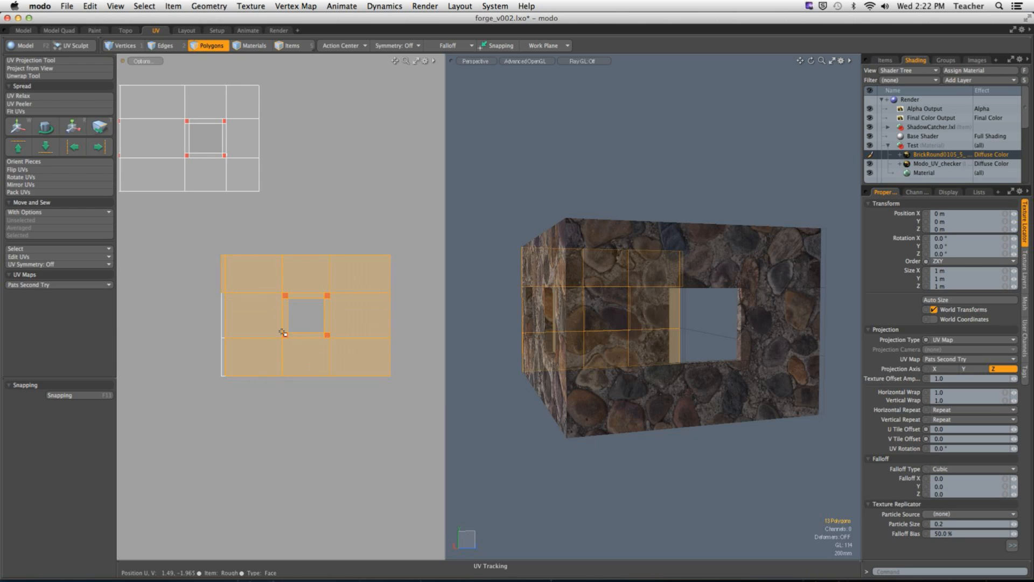
left_click(379, 251)
Step: Scale the large single-window wall's UV island uniformly to a little over twice its size and deselect it
left_click_drag(474, 280, 540, 300, "alt")
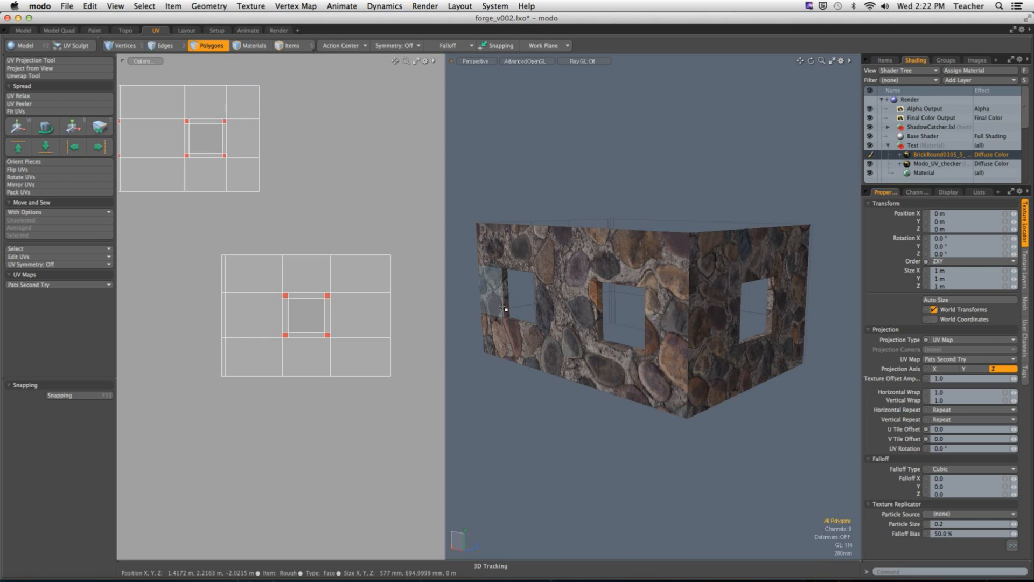
scroll(323, 294, "down", 5)
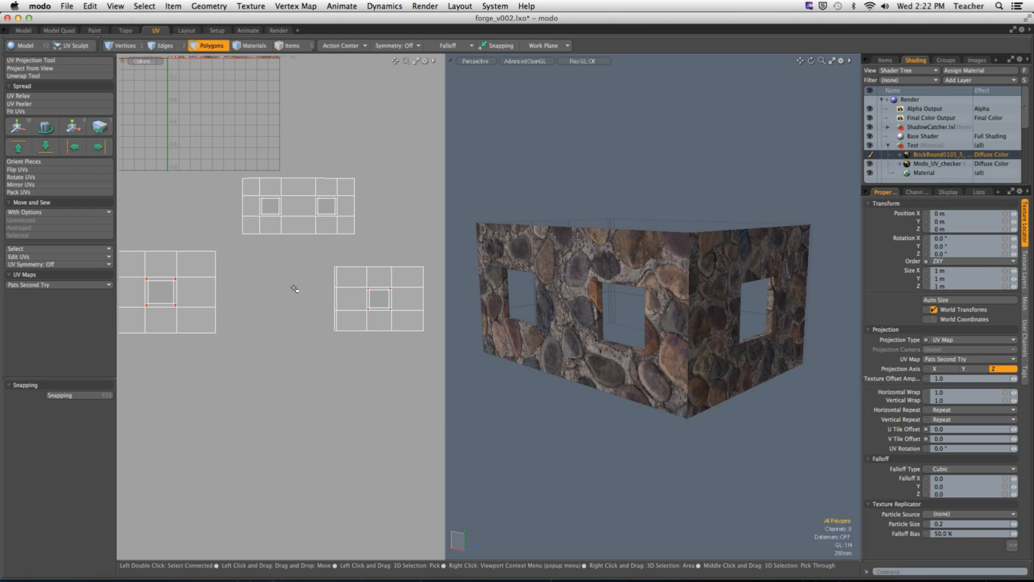
scroll(294, 284, "down", 3)
double_click(288, 271)
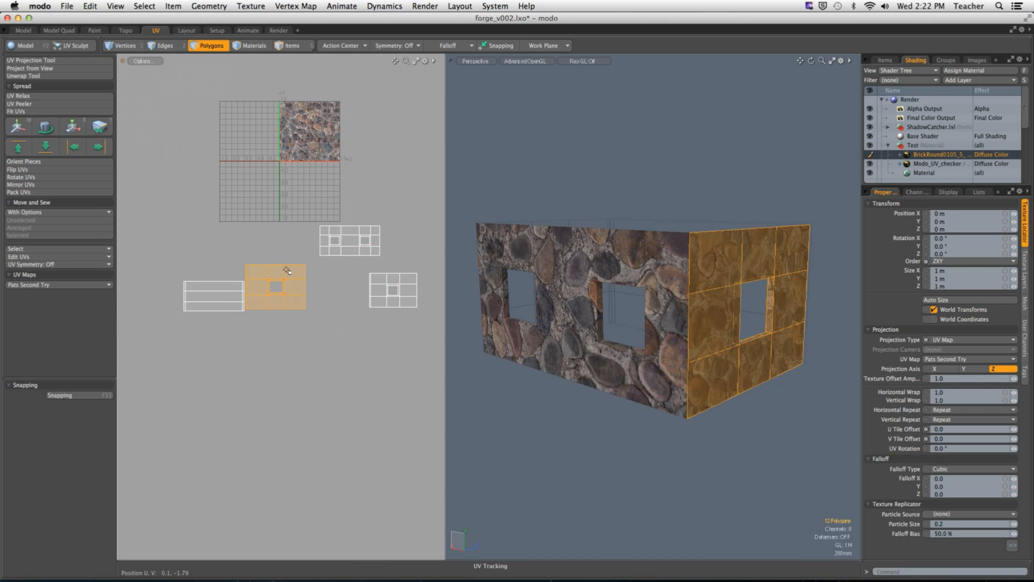
key("r")
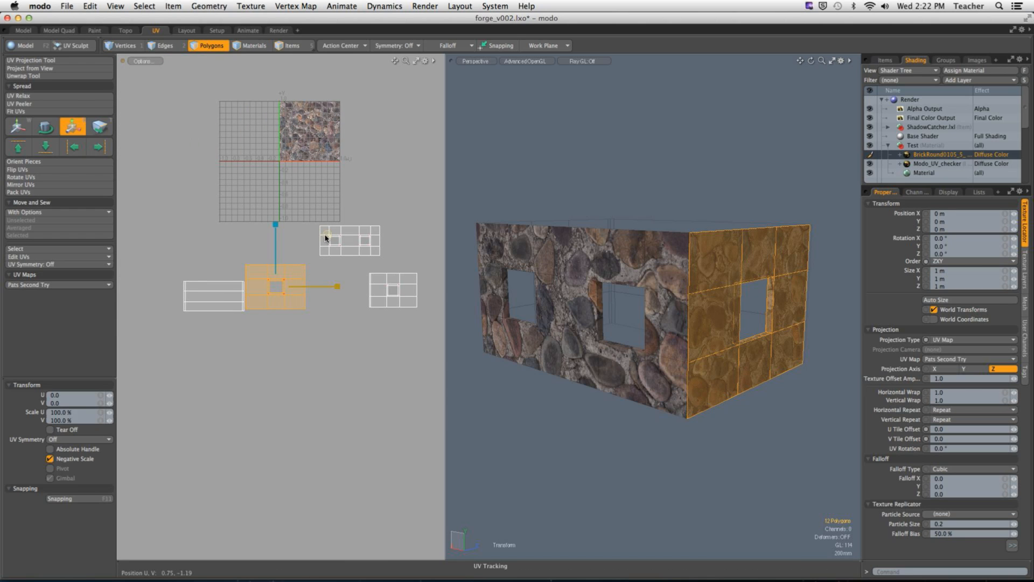
left_click_drag(326, 235, 326, 233)
key("q")
left_click(370, 198)
left_click_drag(776, 273, 824, 269, "alt")
left_click_drag(767, 278, 750, 278, "alt")
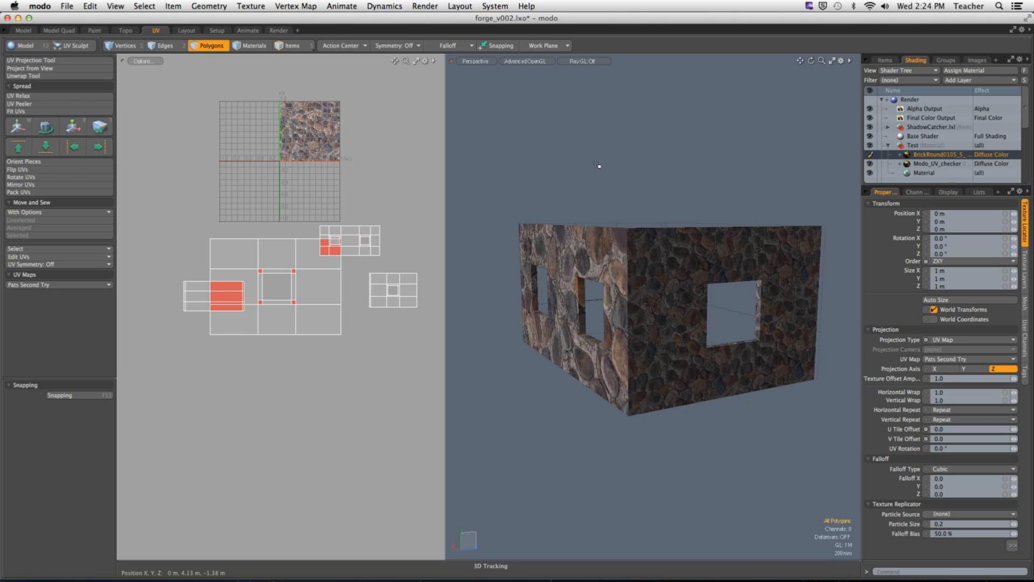
Step: Widen the UV viewport and select the windowless wall's UV island that overlaps the enlarged one
left_click_drag(445, 232, 600, 233)
scroll(397, 293, "up", 5)
double_click(300, 297)
scroll(261, 295, "down", 5)
left_click_drag(233, 299, 264, 302, "alt+shift")
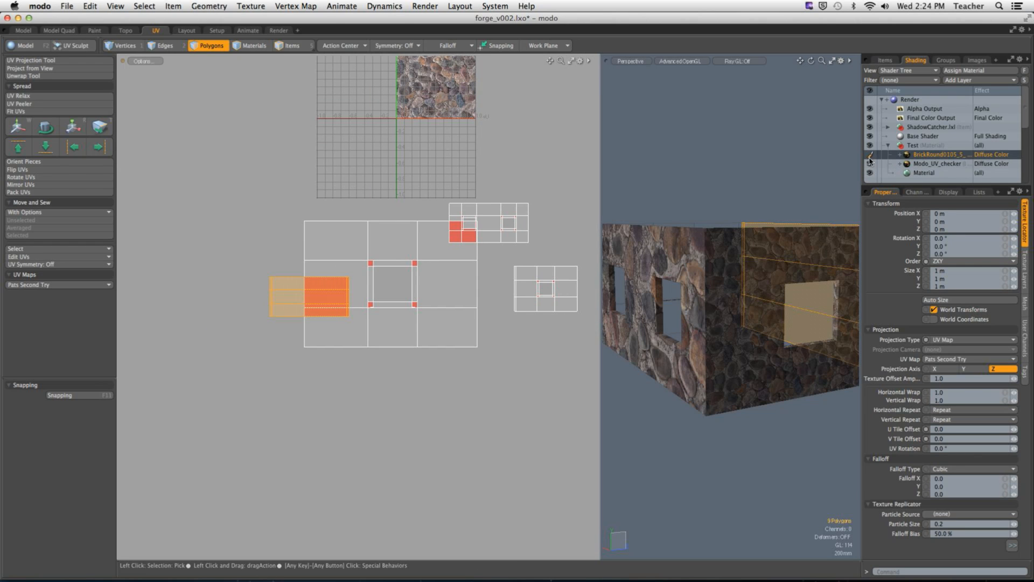
Step: Hide the BrickRound0105 image layer so the checker texture shows on the walls, and clear the polygon selection
left_click(870, 156)
left_click_drag(788, 282, 735, 275, "alt")
left_click(716, 175)
left_click_drag(716, 175, 788, 178, "alt")
Step: Move the windowless wall's UV island -0.89 in U, clear of the enlarged single-window island
double_click(283, 296)
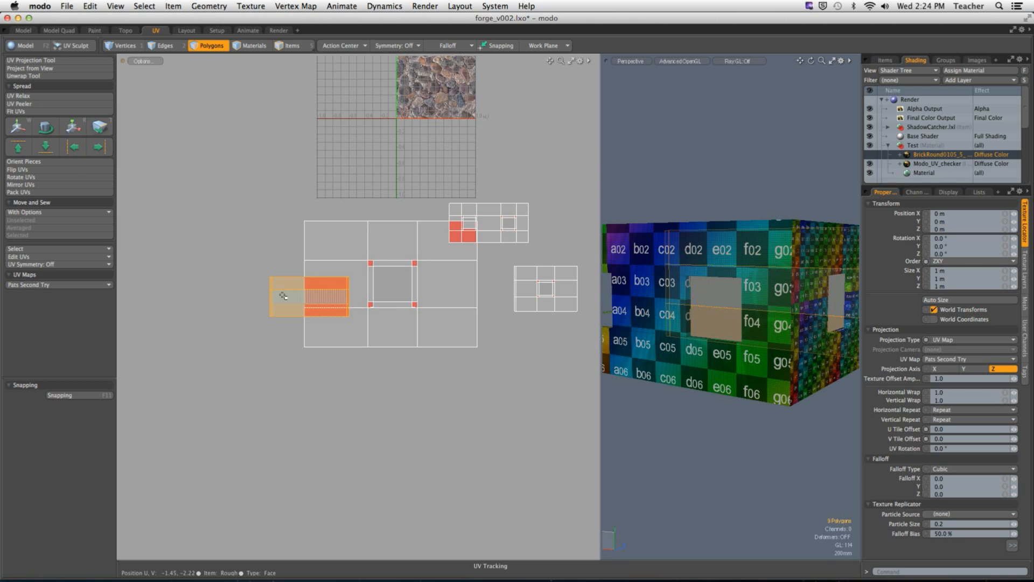
scroll(302, 299, "up", 2)
key("w")
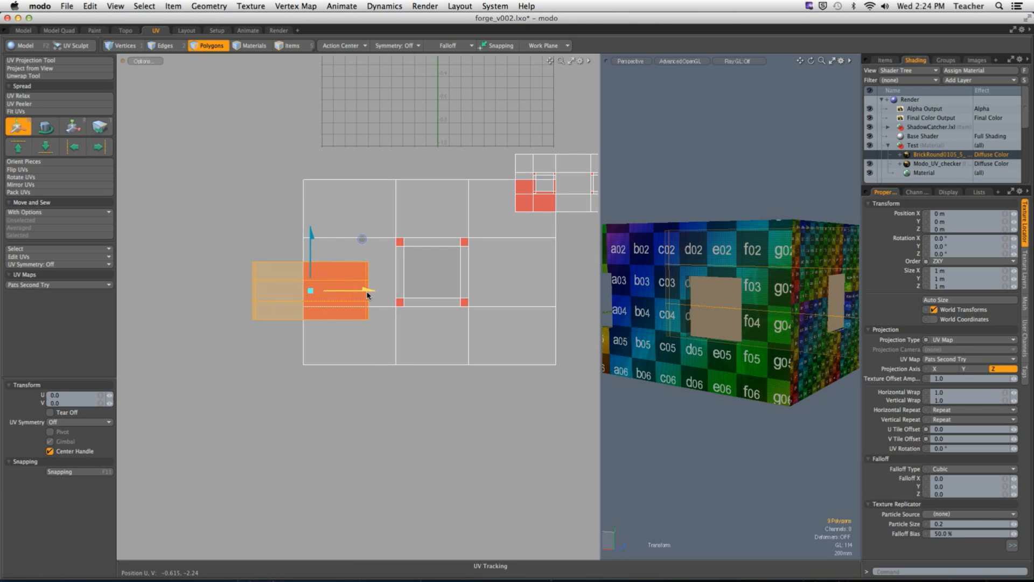
left_click_drag(366, 292, 264, 292)
scroll(346, 301, "down", 3)
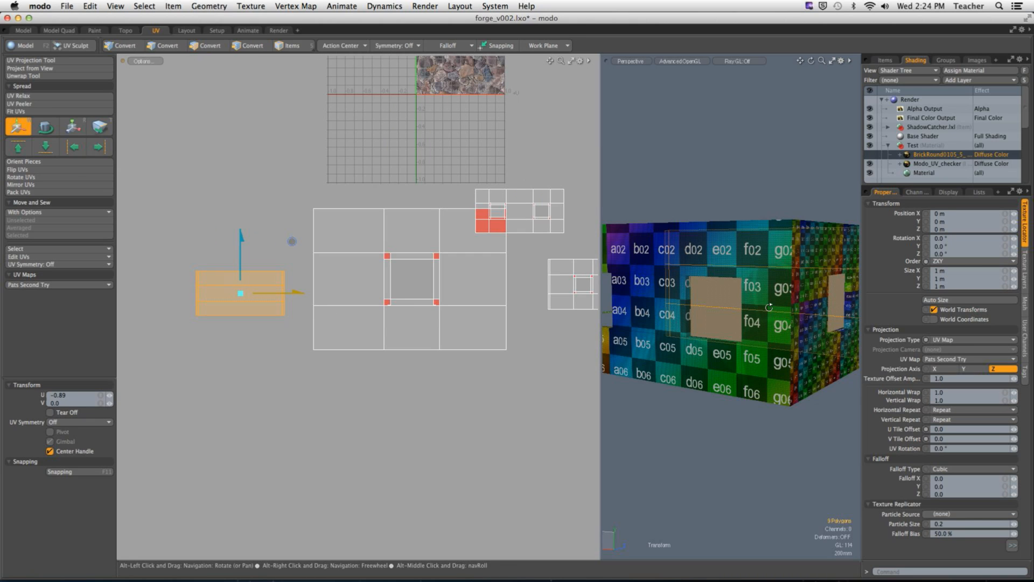
left_click_drag(748, 303, 576, 300, "alt")
left_click_drag(671, 305, 634, 309, "alt")
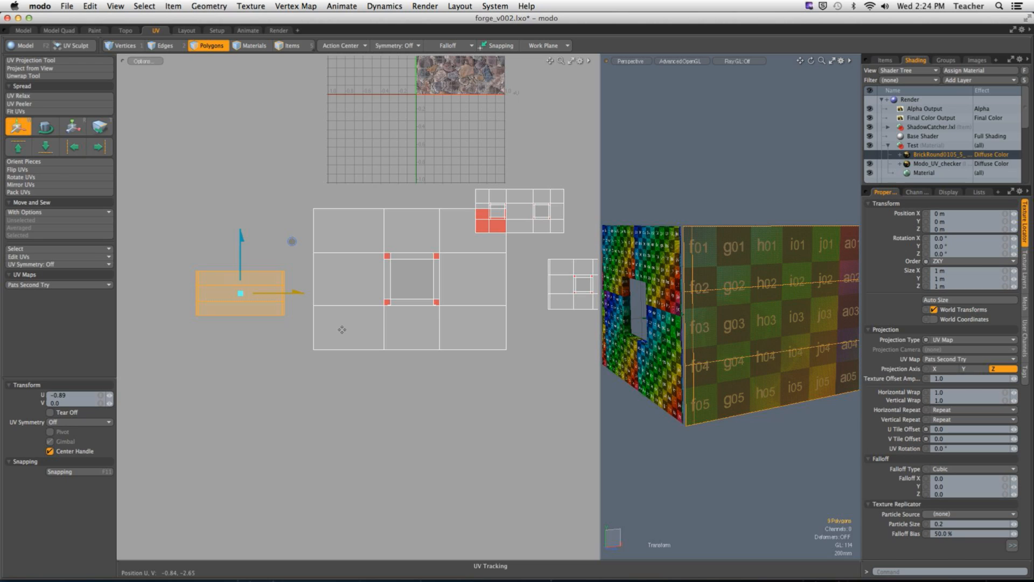
Step: Scale the windowless wall's UV island uniformly to 338%, move it 0.16 in V, and shrink it slightly to match the single-window island's height
key("r")
left_click_drag(291, 246, 349, 245)
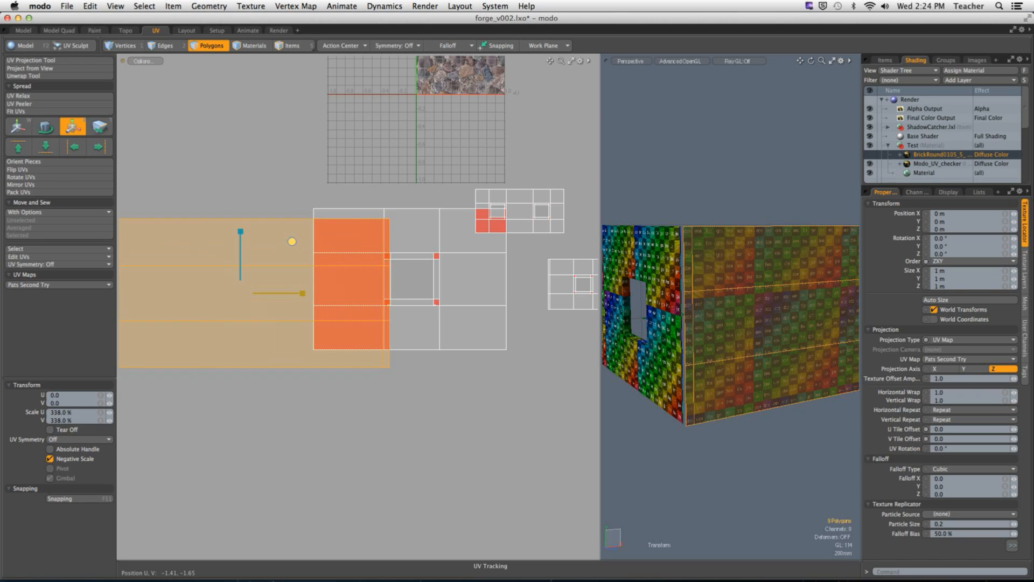
key("w")
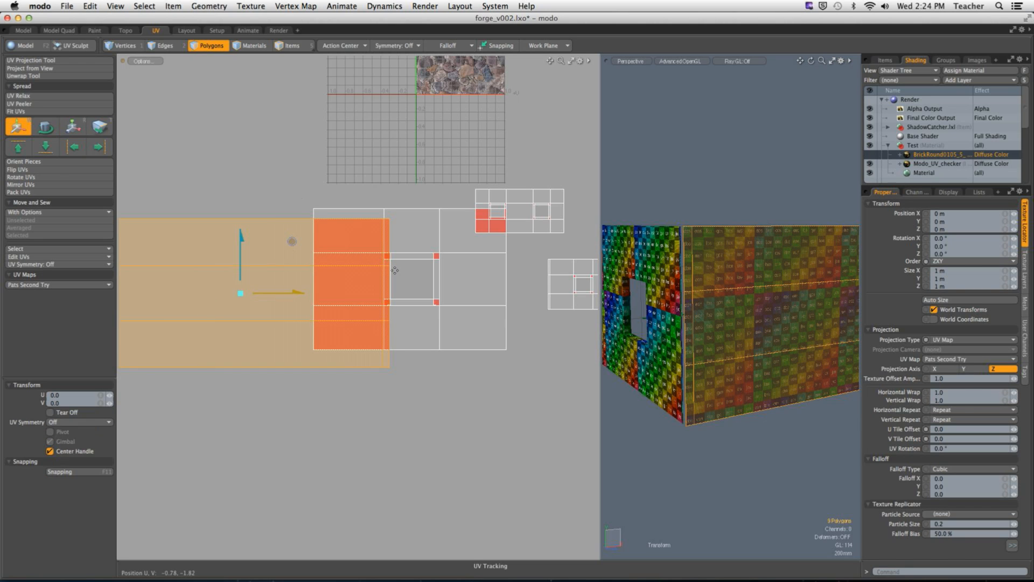
left_click_drag(240, 265, 241, 250)
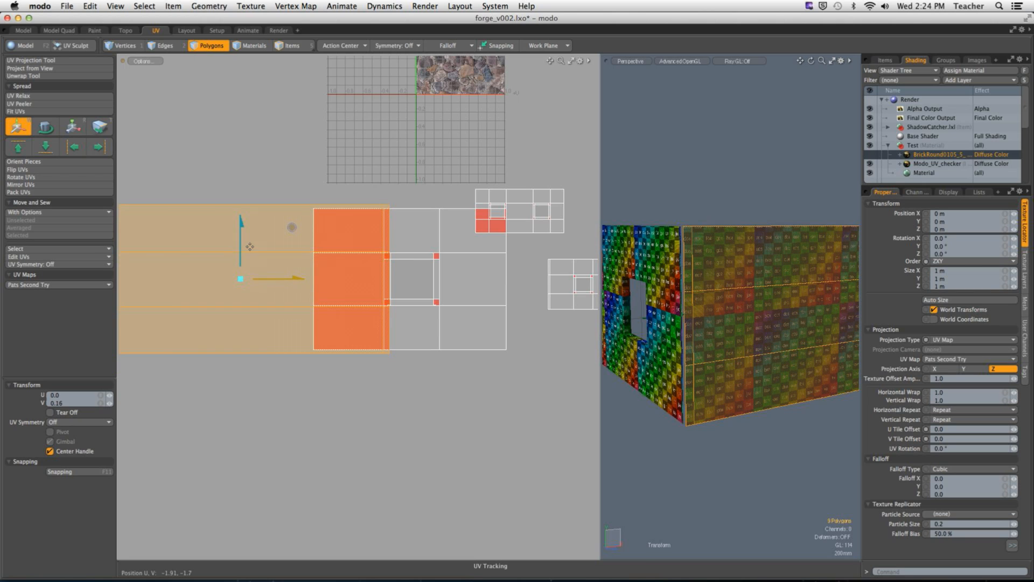
key("r")
left_click_drag(291, 229, 288, 230)
key("q")
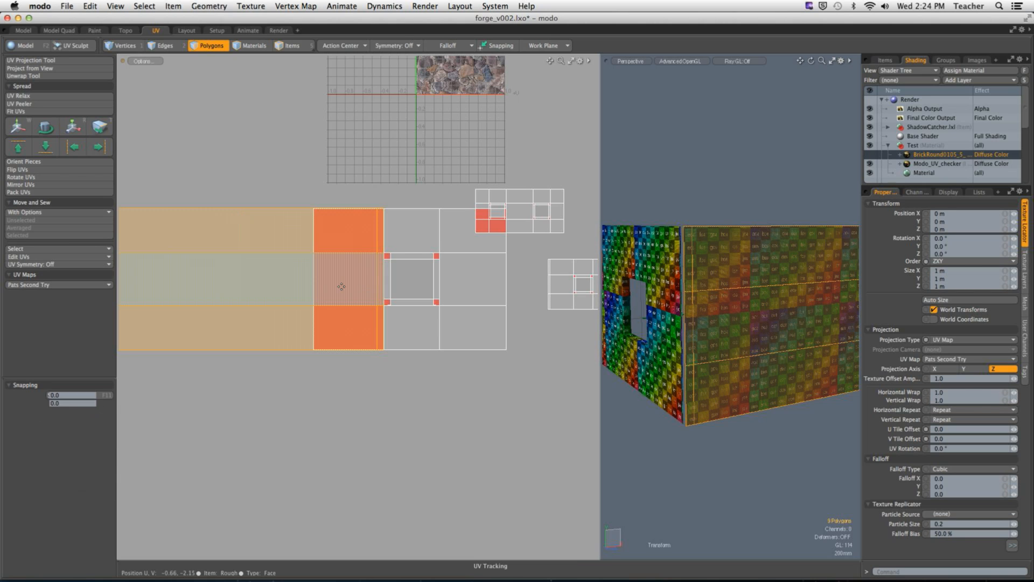
Step: Move the windowless wall's UV island in U clear of the single-window island, deselect it, and compare both walls' checker squares at the corner
key("w")
left_click_drag(300, 281, 219, 281)
key("q")
left_click(310, 201)
left_click_drag(714, 280, 724, 310, "alt")
scroll(809, 309, "up", 5)
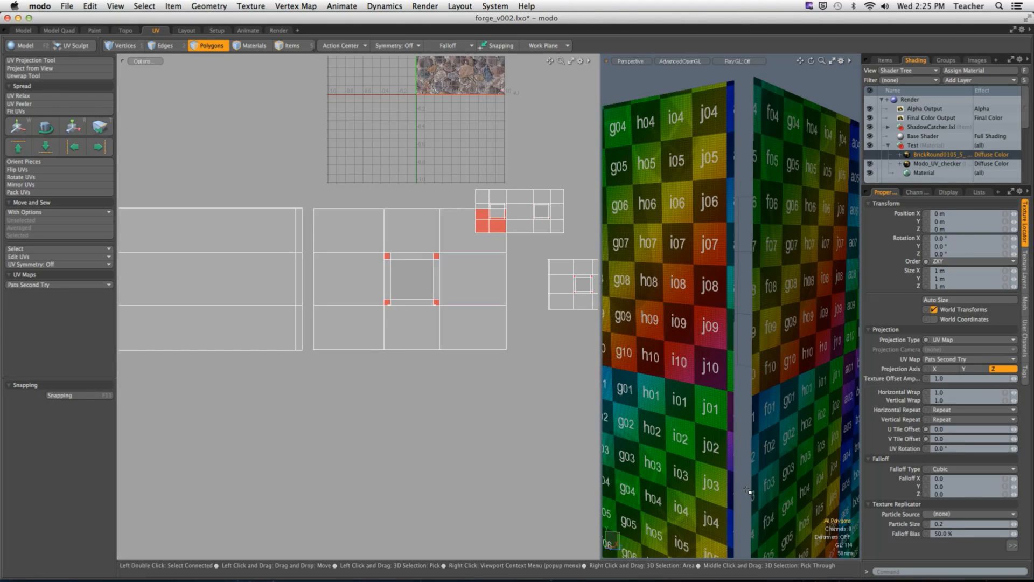
Step: Select the single-window island's leftmost column of polygons to locate it on the 3D wall, and clear the selection
left_click_drag(729, 271, 624, 272, "ctrl+alt")
key("3")
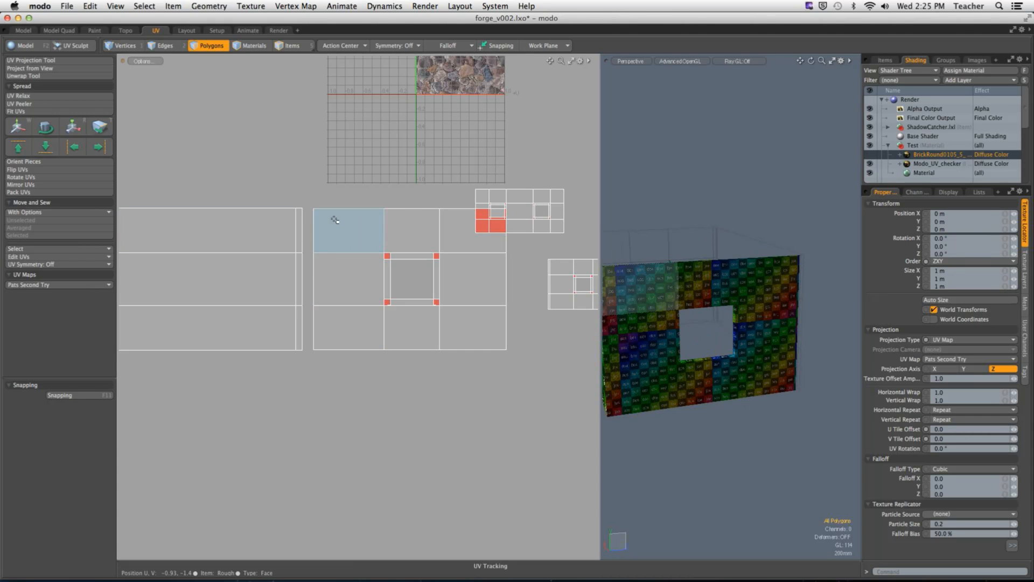
left_click_drag(335, 220, 334, 321)
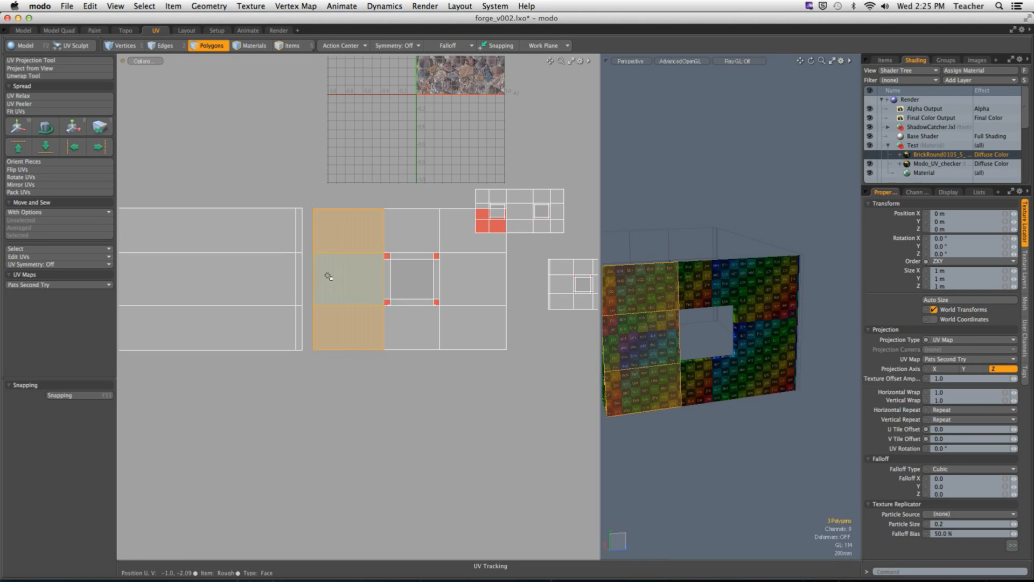
left_click(314, 194)
left_click_drag(295, 206, 330, 219, "ctrl+alt")
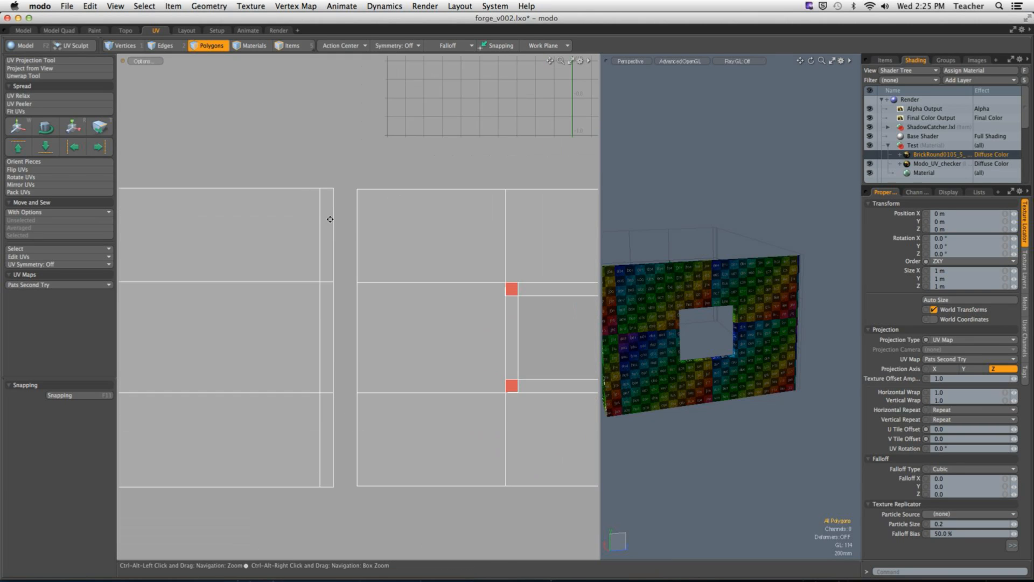
Step: Try scaling the windowless wall's UV island uniformly, undo the scaling, and clear the selection
double_click(321, 225)
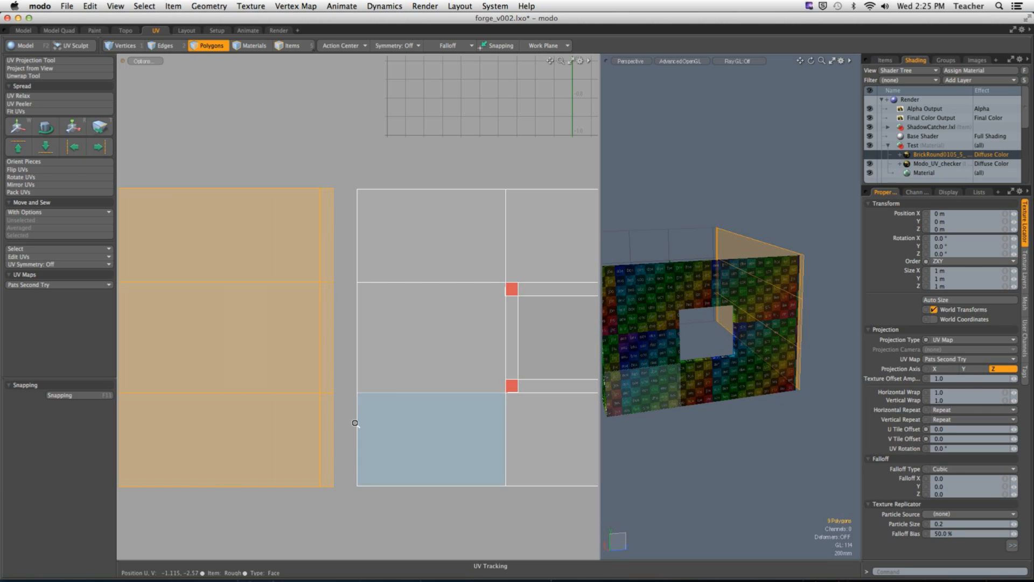
scroll(352, 422, "down", 5)
key("r")
mouse_move(337, 351)
left_mouse_down()
mouse_move(359, 351)
mouse_move(322, 351)
mouse_move(371, 351)
mouse_move(327, 351)
left_mouse_up()
key("super+z")
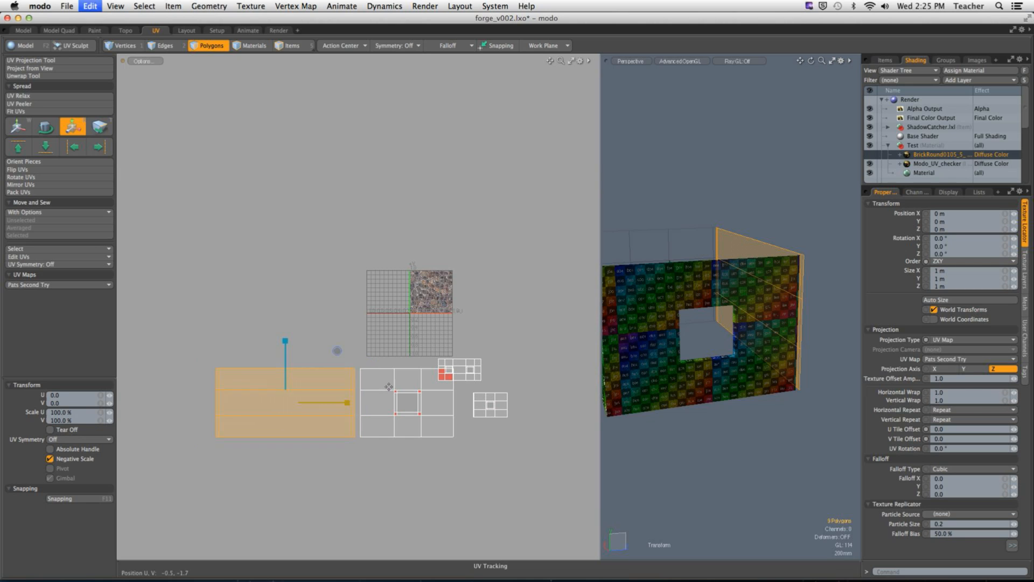
left_click_drag(343, 394, 422, 391, "ctrl+alt")
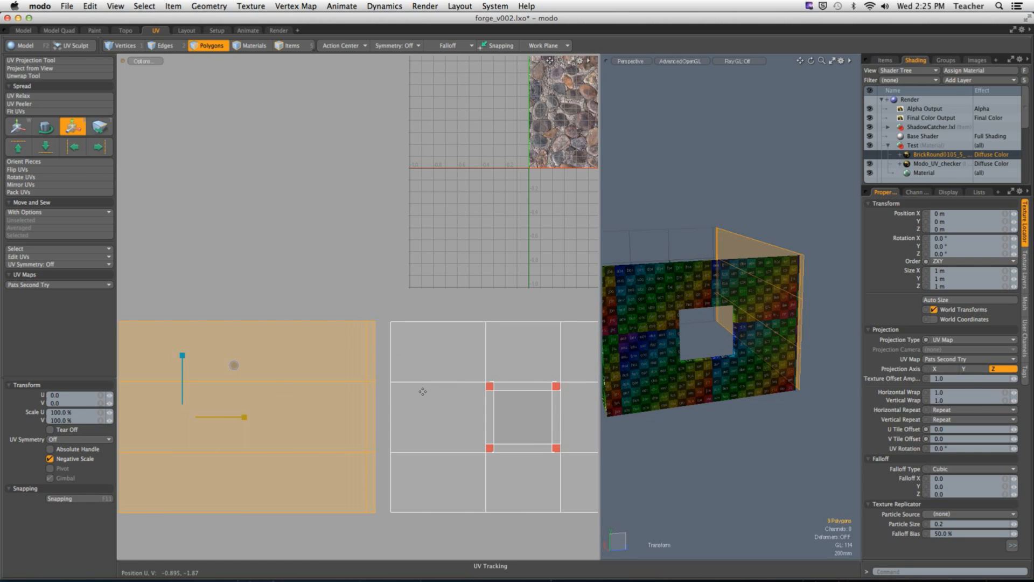
key("q")
left_click(370, 294)
left_click_drag(399, 299, 372, 300, "ctrl+alt")
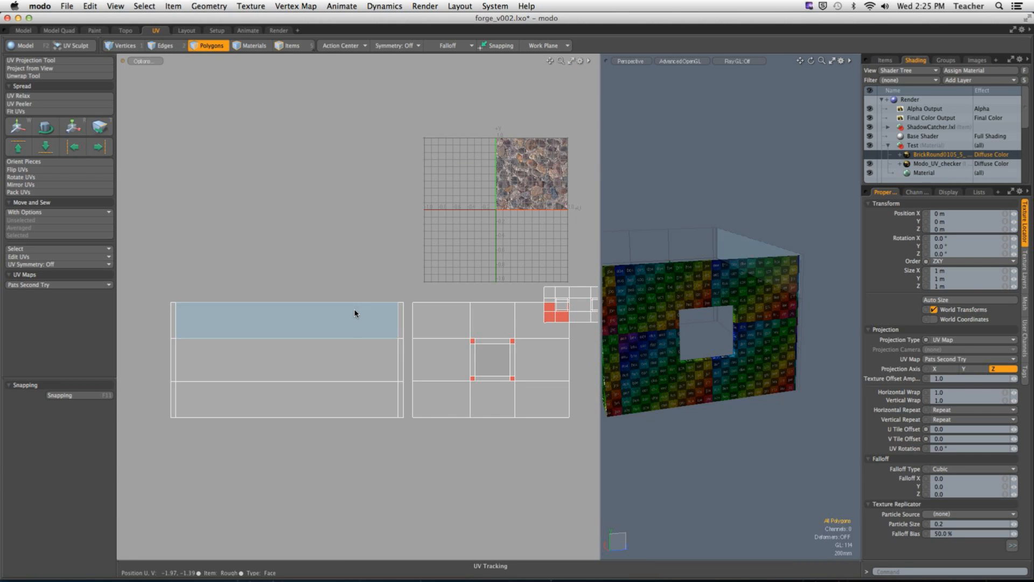
Step: Try stretching the windowless wall's UV island to 216.5% in V only, deselect it, and inspect the checker up close on the wall
key("y")
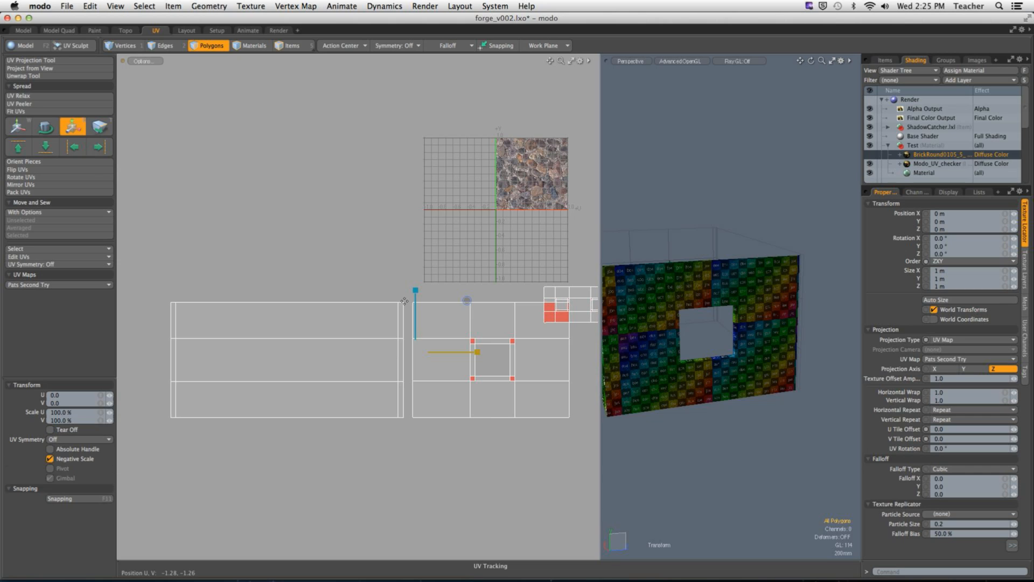
key("q")
double_click(357, 334)
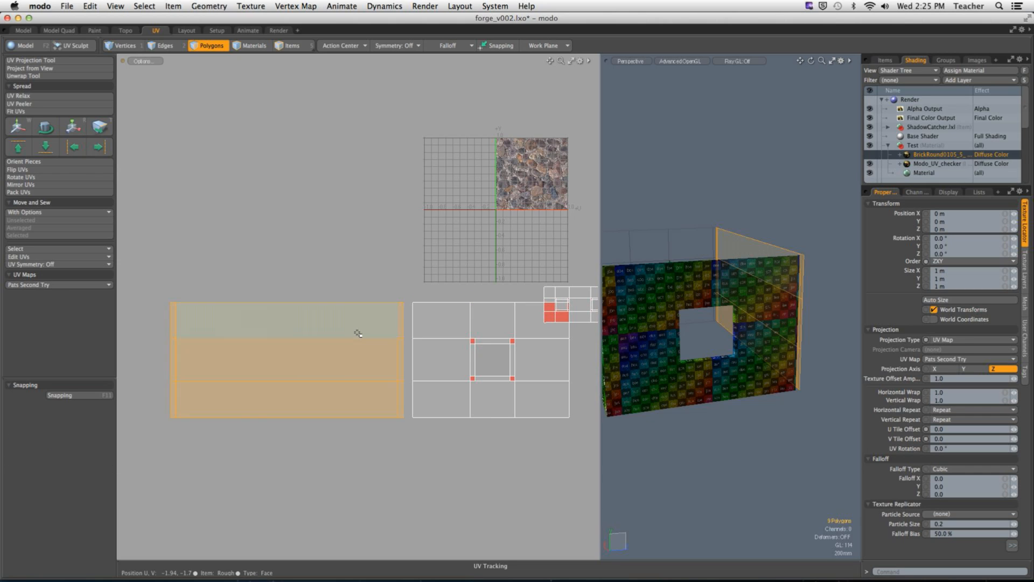
key("r")
left_click_drag(288, 298, 287, 223)
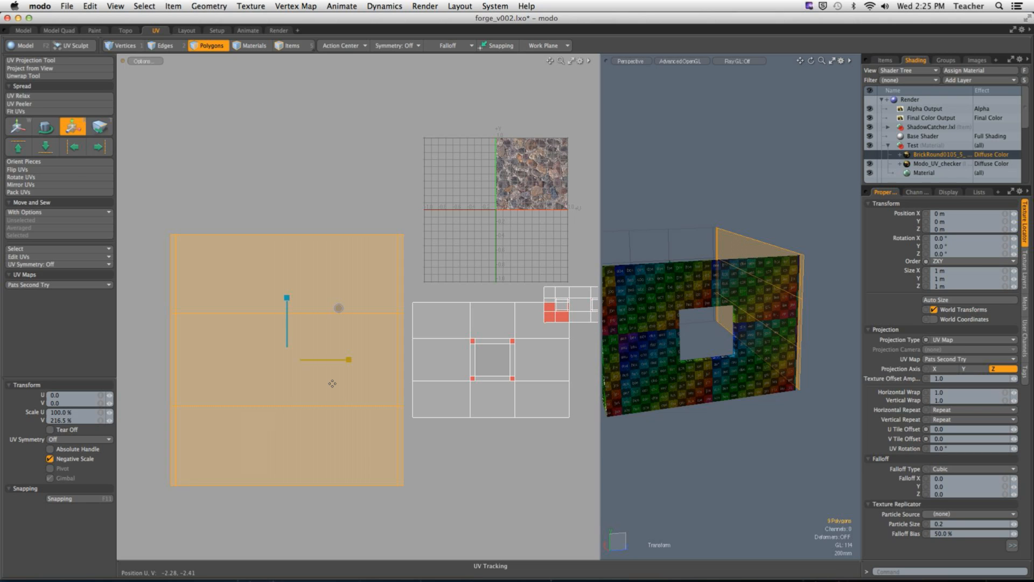
left_click_drag(776, 366, 619, 350, "alt")
key("space")
left_click(732, 450)
left_click_drag(723, 359, 821, 347, "alt")
left_click(822, 347)
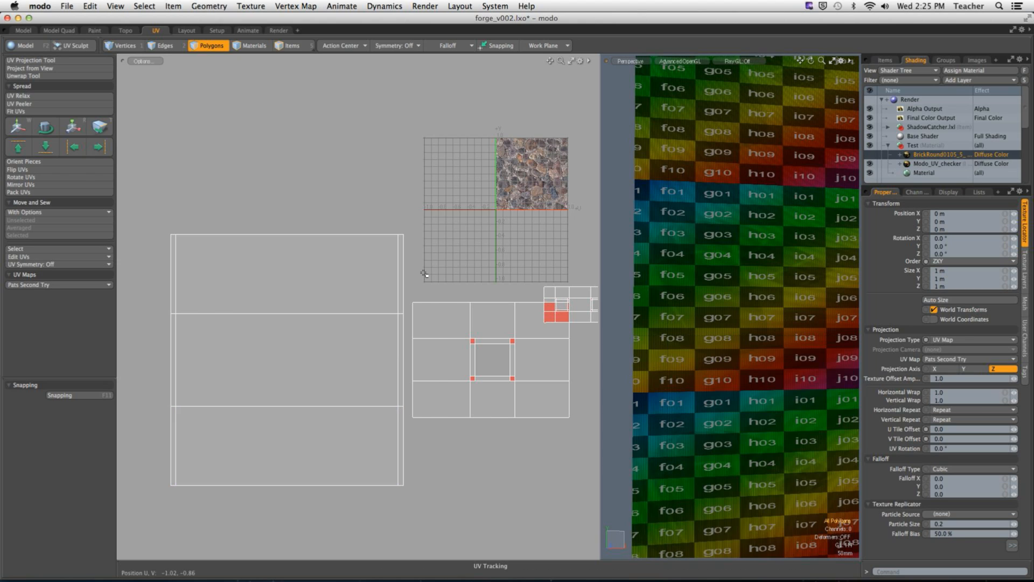
Step: Undo the V-only stretch of the windowless wall's UV island
double_click(397, 241)
key("r")
left_click_drag(393, 241, 388, 257)
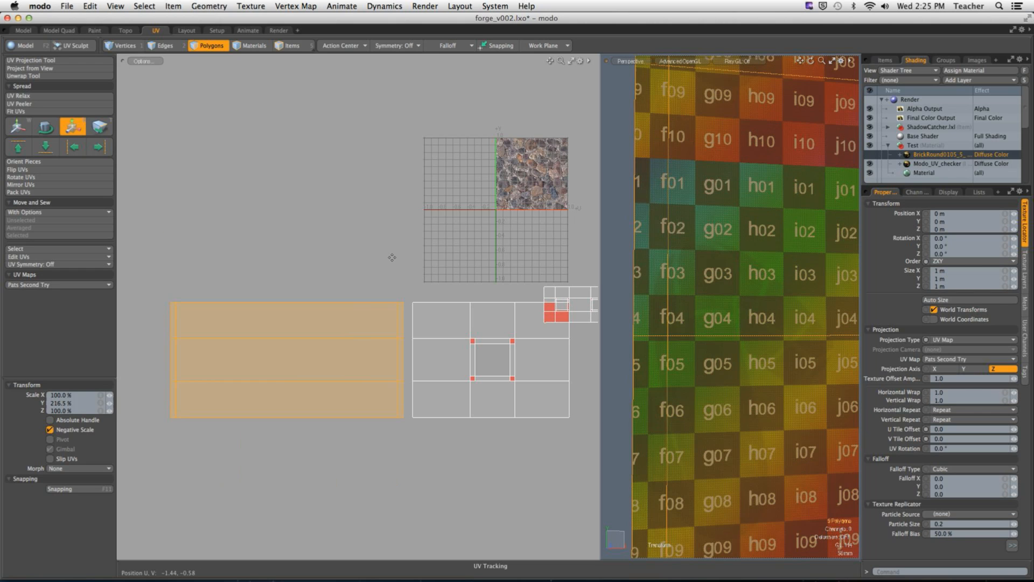
key("space")
Step: Scale the windowless wall's UV island uniformly to slightly taller than the single-window island and move it 0.69 in U over that island
key("r")
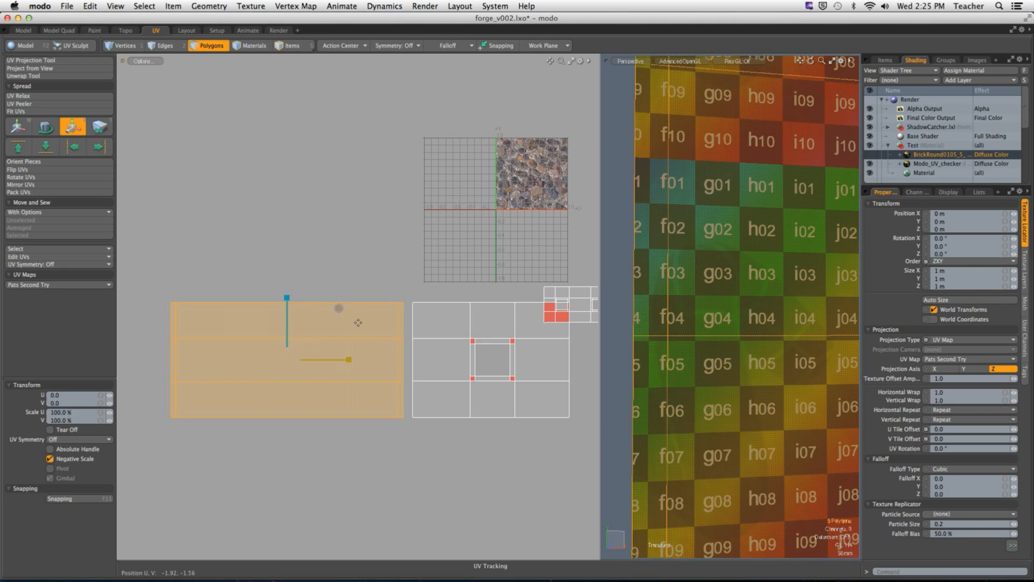
left_click_drag(338, 308, 323, 345)
key("w")
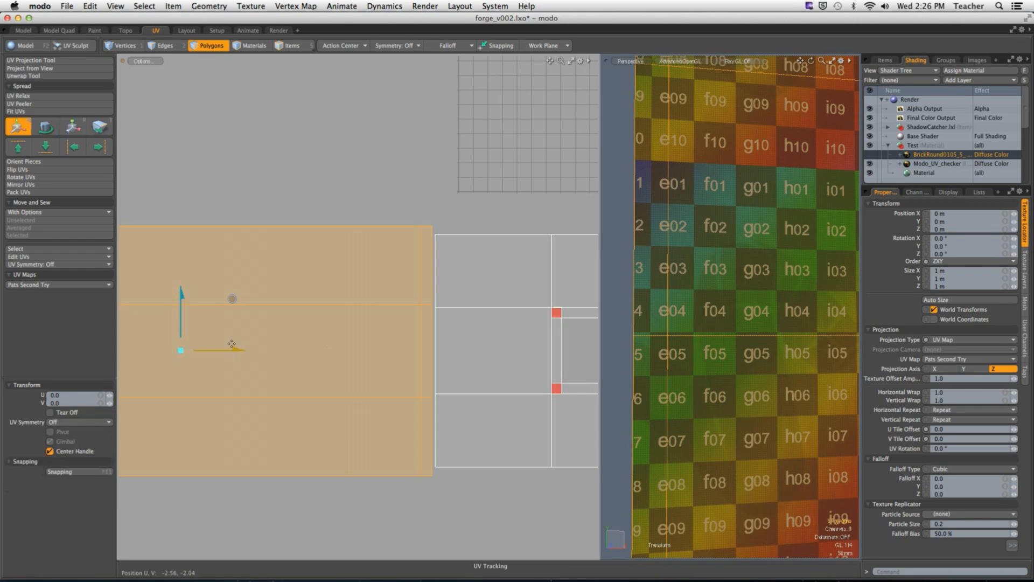
left_click_drag(233, 350, 319, 341)
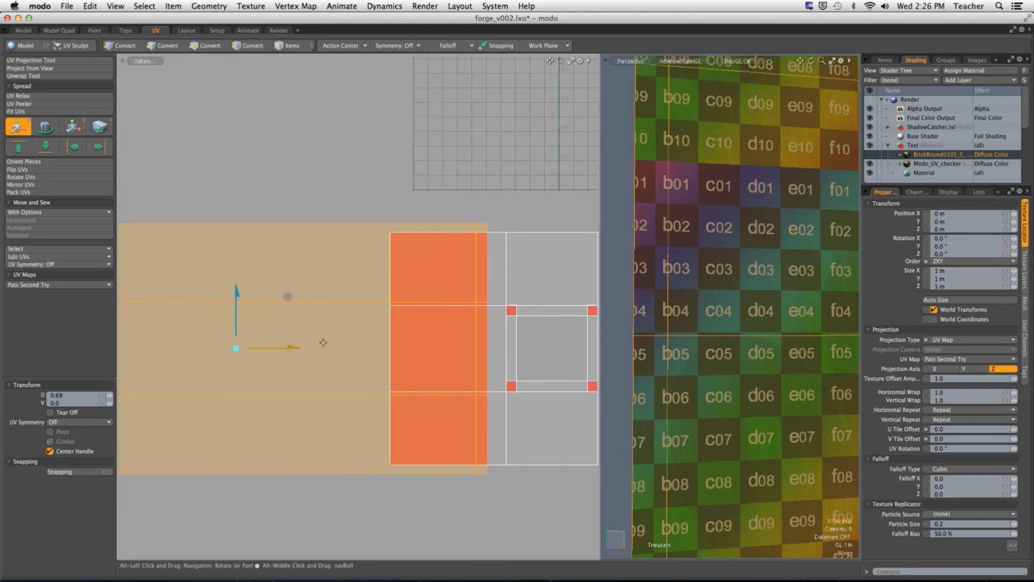
Step: Scale the windowless wall's UV island to 93.5% to match the single-window island's height, move it back clear in U, and deselect it
key("r")
left_click_drag(288, 296, 286, 296)
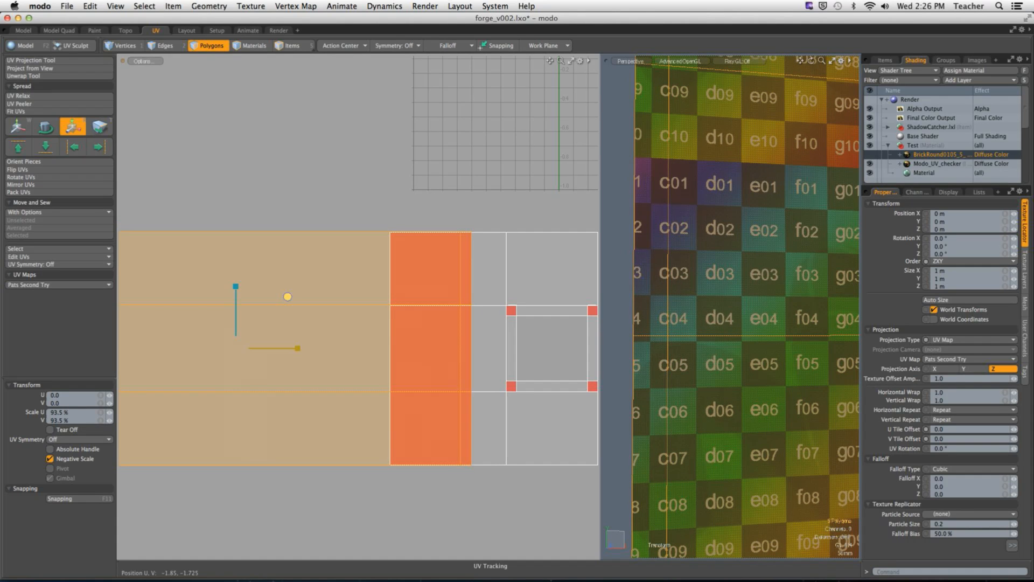
key("w")
left_click_drag(295, 353, 209, 352)
key("space")
left_click(404, 177)
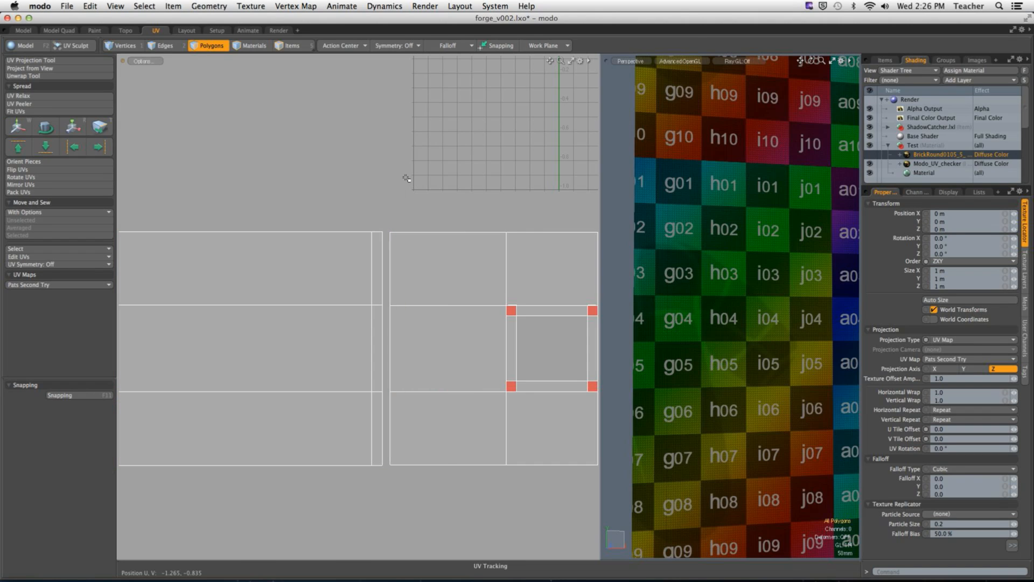
Step: Select the outer right edges of the large single-window and two-window UV islands to check which building corners they belong to in 3D
left_click_drag(420, 211, 385, 215, "ctrl+alt")
left_click_drag(754, 274, 654, 281, "ctrl+alt")
left_click_drag(785, 279, 810, 305, "alt+shift")
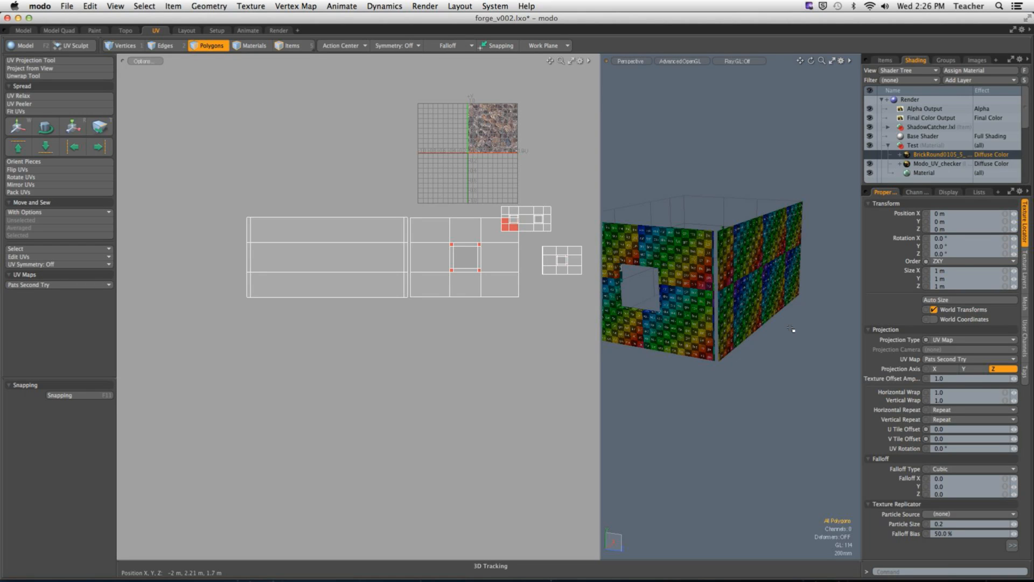
left_click_drag(506, 261, 451, 315, "alt+shift")
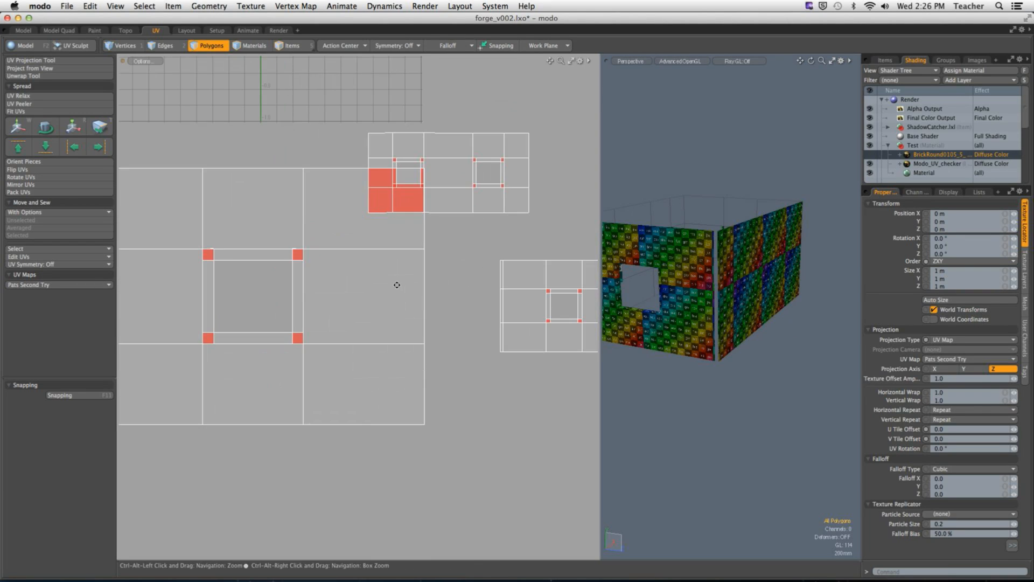
key("2")
left_click(424, 240)
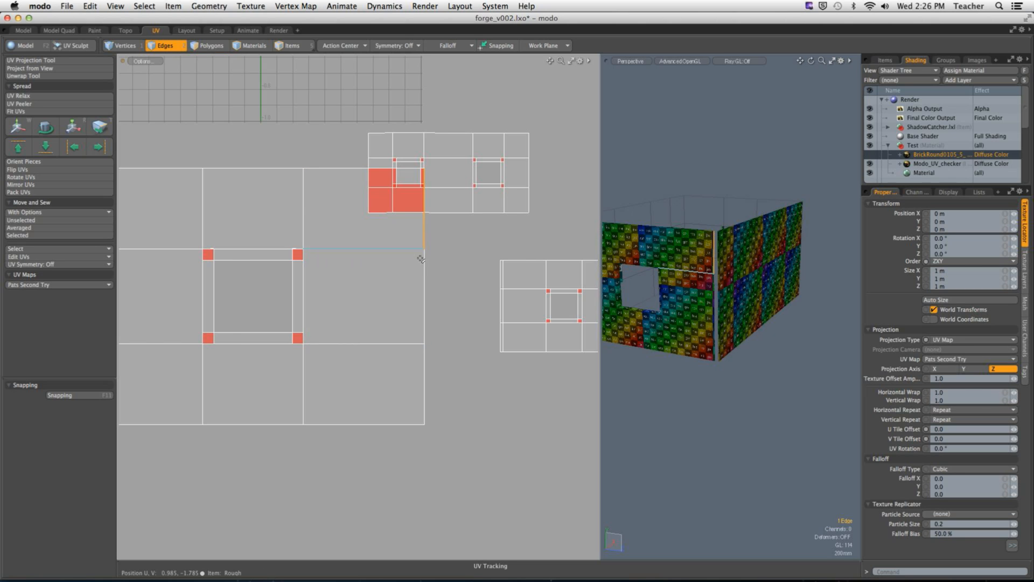
left_click(424, 296, "shift")
left_click(426, 377, "shift")
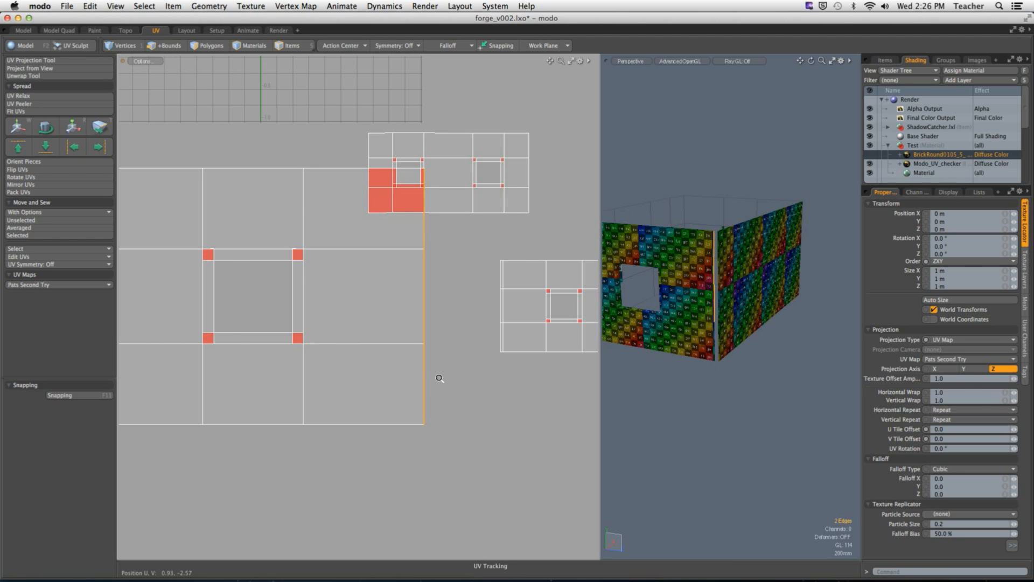
left_click_drag(439, 378, 298, 352, "alt+shift")
left_click_drag(383, 374, 324, 363, "ctrl+alt")
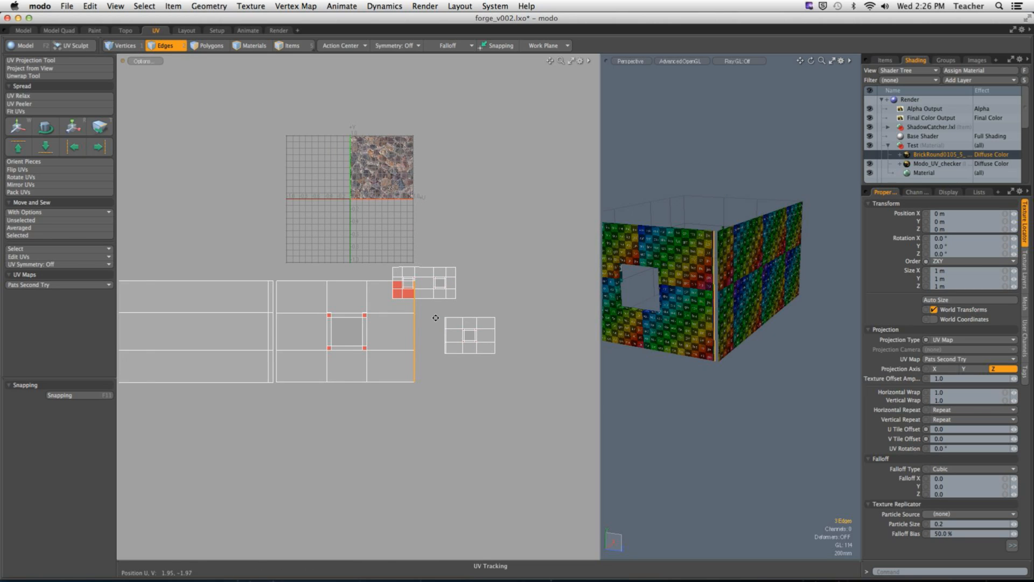
left_click_drag(485, 310, 448, 291, "ctrl+alt")
right_click_drag(474, 270, 538, 424)
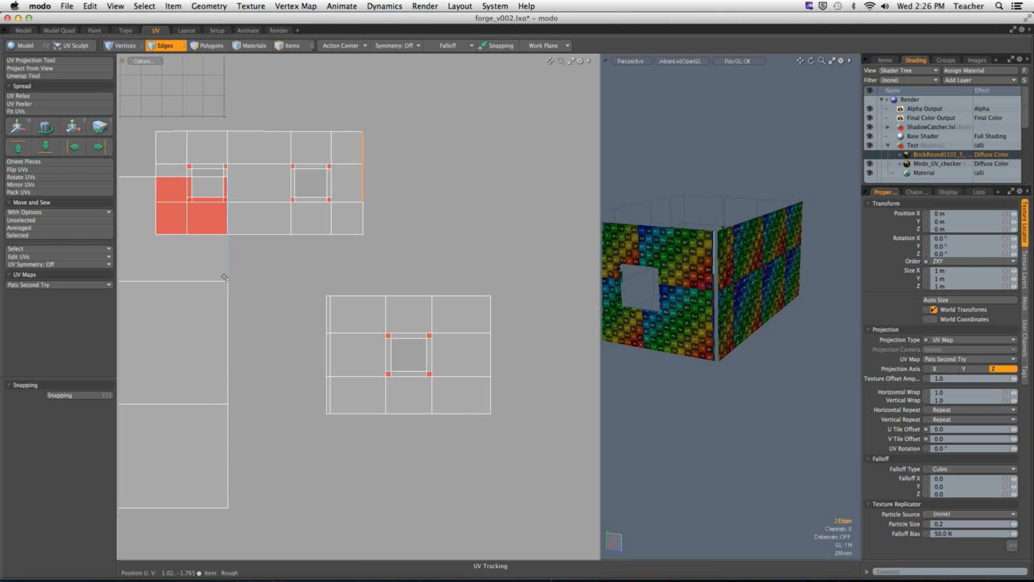
Step: Select polygons beside the shared corner on the single-window and windowless walls to check how their UV islands adjoin
key("3")
left_click_drag(201, 264, 208, 353)
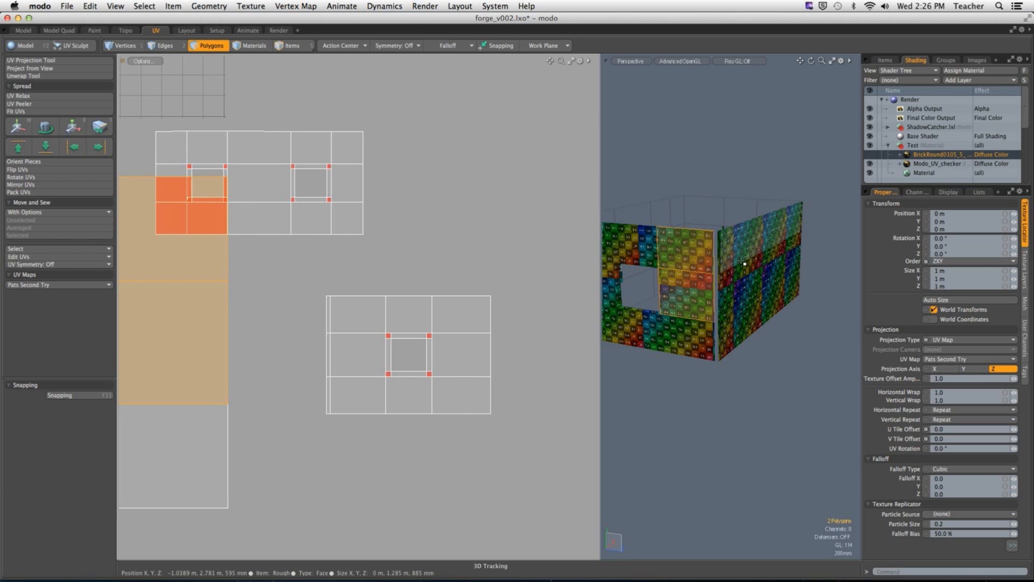
left_click_drag(739, 260, 739, 319)
left_click_drag(398, 314, 320, 294, "ctrl+alt")
left_click_drag(240, 290, 314, 291, "ctrl+alt")
left_click_drag(416, 296, 175, 295, "alt+shift")
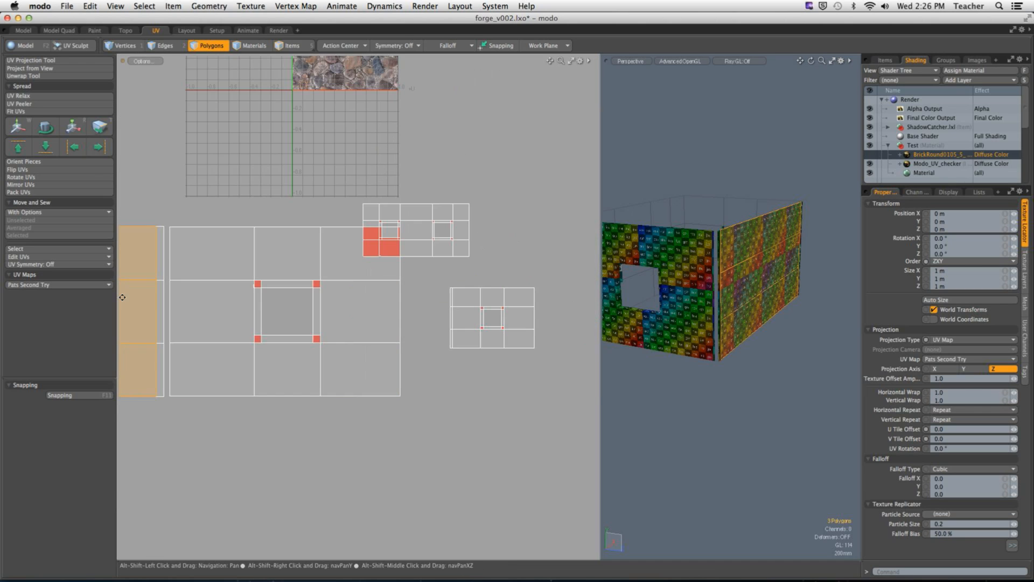
Step: Move the whole windowless wall's UV island in U to the right-hand side of the large single-window island
key("a")
left_click(252, 293)
double_click(253, 293)
key("w")
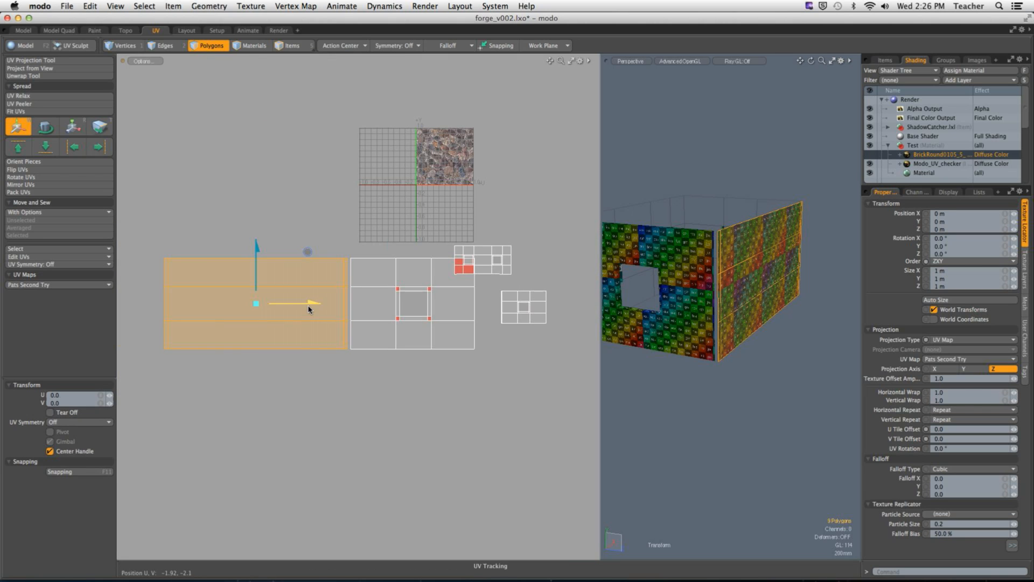
left_click_drag(295, 302, 609, 302)
key("q")
Step: Move the two-window wall's UV island in U to the left of the large single-window island, clear of any overlap
double_click(485, 258)
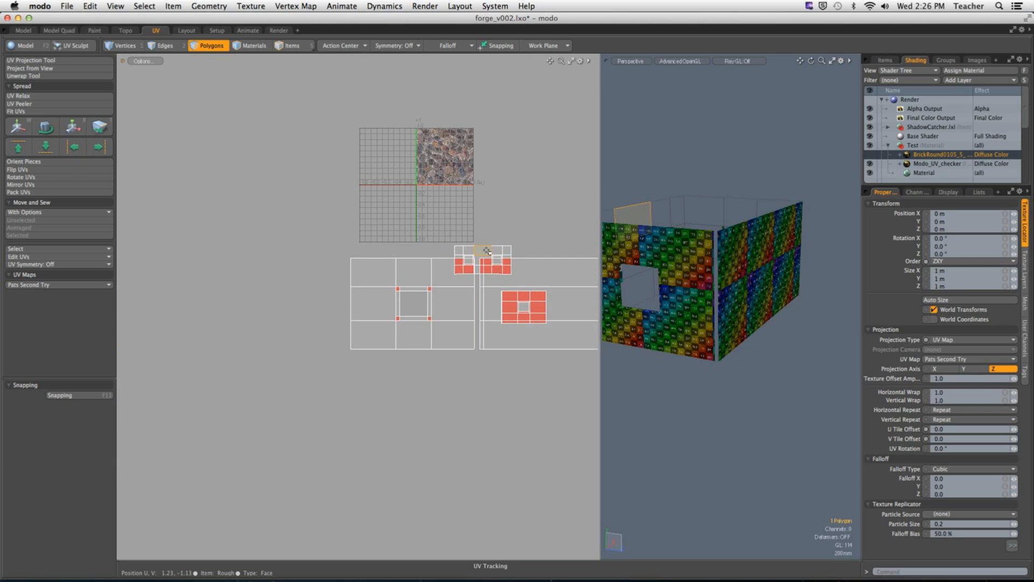
key("w")
left_click_drag(531, 261, 350, 261)
key("q")
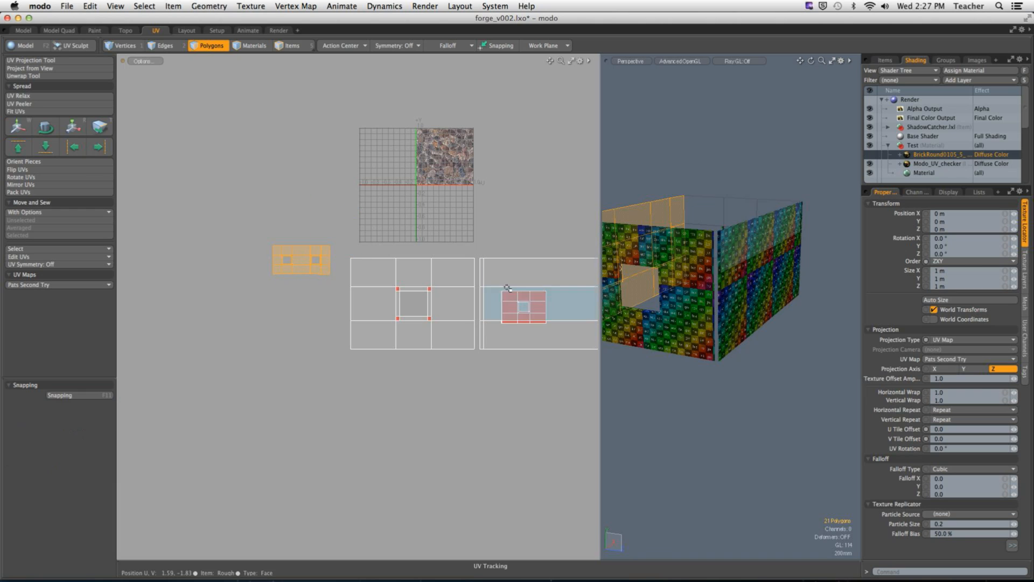
Step: Shift the windowless wall's UV island down, and move the small single-window island in U to beneath the two-window island
left_click(509, 279)
double_click(509, 279)
key("w")
left_click_drag(570, 253, 291, 306)
key("q")
double_click(538, 306)
key("w")
key("q")
Step: Move the windowless wall's UV island back up in V beside the large single-window island and clear the selection
double_click(513, 364)
key("w")
left_click_drag(571, 327, 571, 250)
key("q")
left_click(480, 204)
Step: Select the large single-window island's left boundary edges and move and sew the two-window wall's UV island onto them
left_click_drag(389, 295, 431, 295, "ctrl+alt")
key("2")
right_click_drag(313, 175, 372, 458)
left_click_drag(673, 319, 783, 329, "alt")
mouse_move(784, 329)
left_mouse_down("ctrl+alt")
mouse_move(763, 330)
mouse_move(805, 334)
mouse_move(782, 338)
left_mouse_up("ctrl+alt")
left_click_drag(782, 338, 810, 339, "ctrl+alt")
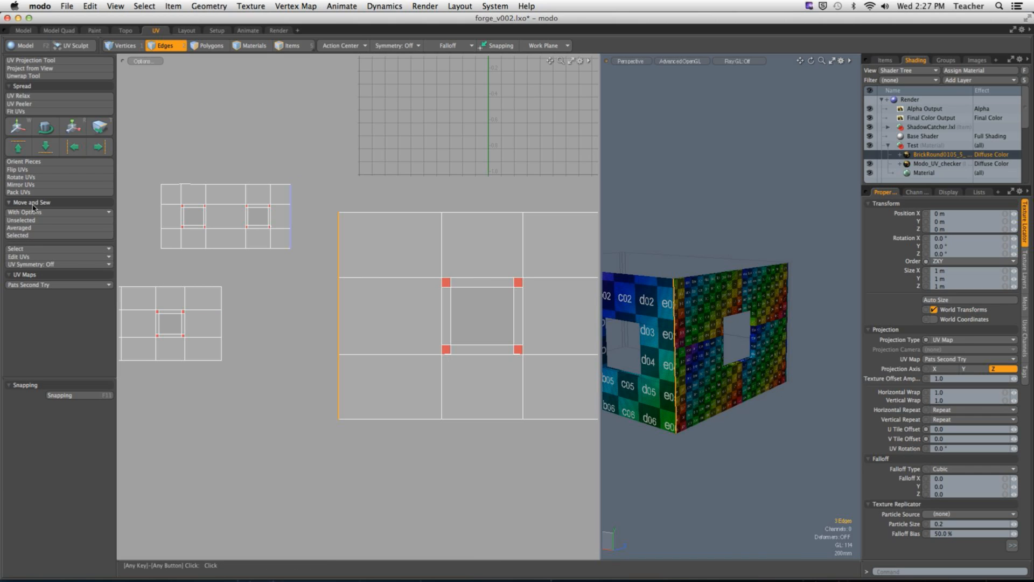
left_click(32, 235)
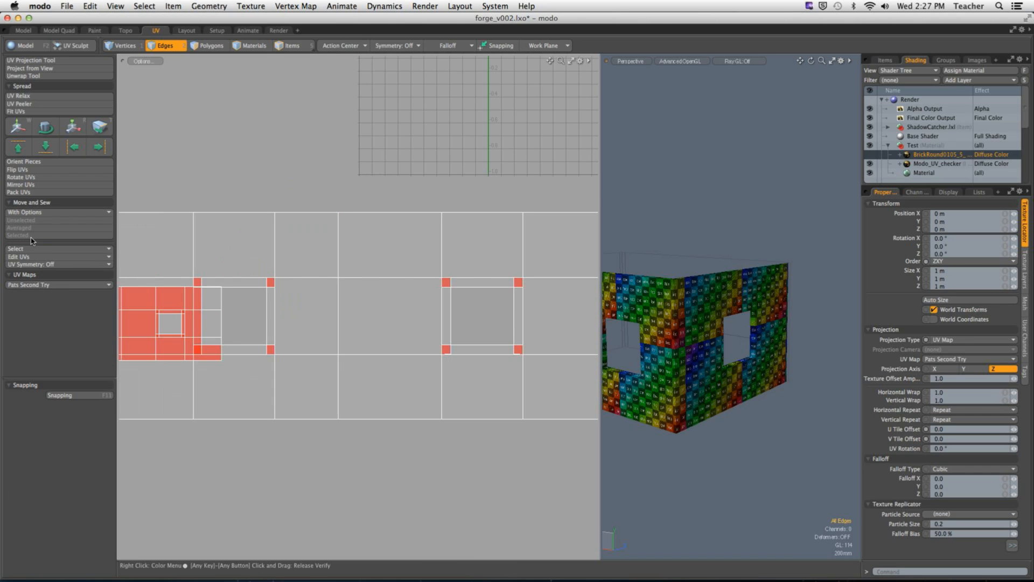
Step: Undo the last move and sew of the two-window wall's UV island
left_click_drag(663, 291, 635, 307, "alt")
left_click_drag(635, 307, 794, 357, "alt+shift")
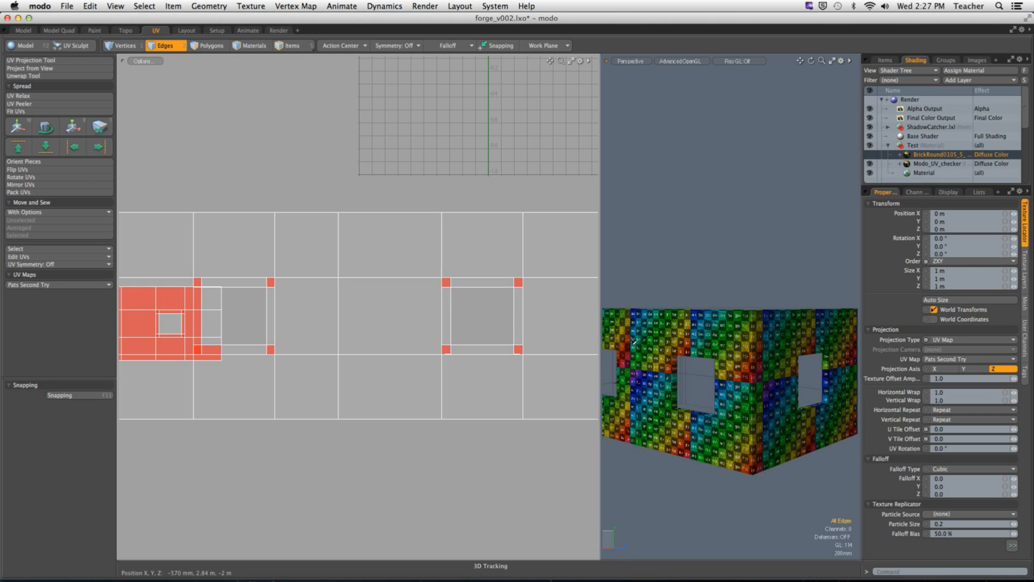
left_click_drag(385, 346, 349, 346, "ctrl+alt")
left_click_drag(670, 350, 555, 359, "ctrl+alt")
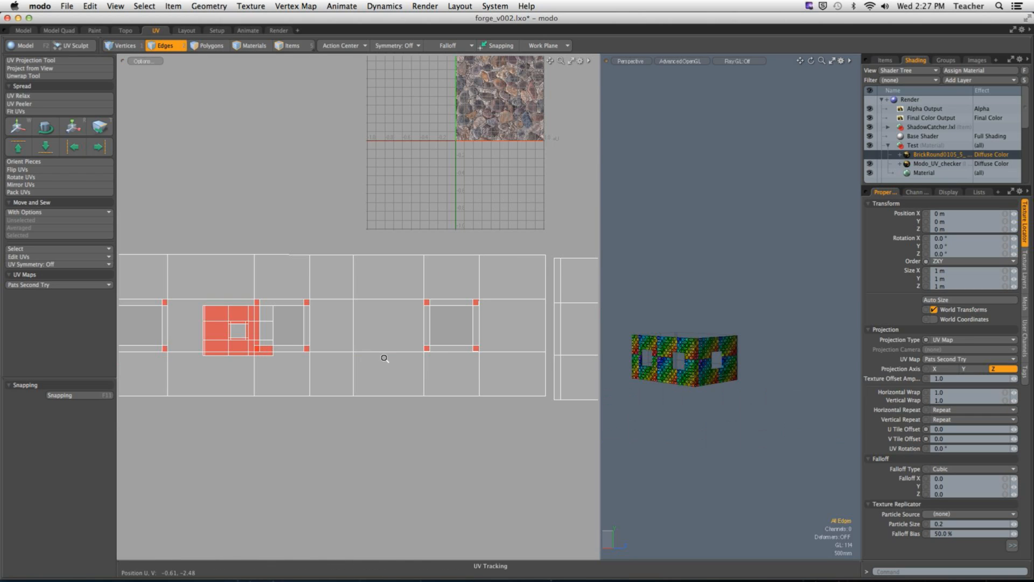
left_click_drag(382, 358, 310, 361, "ctrl+alt")
left_click_drag(310, 361, 381, 353, "alt+shift")
key("super+z")
Step: Move the small single-window wall's UV island straight down in V, well clear of the other islands
key("3")
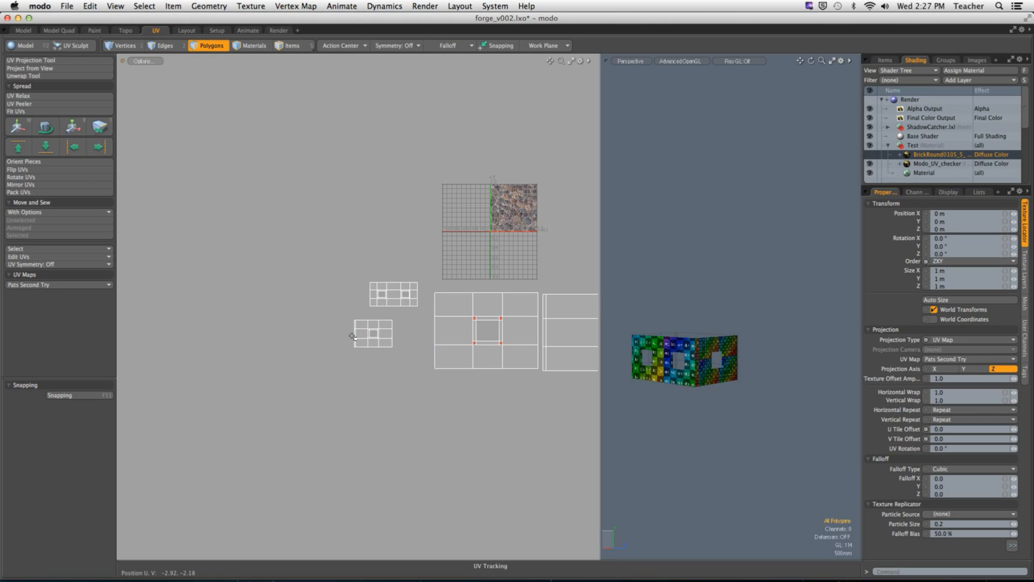
double_click(380, 345)
key("w")
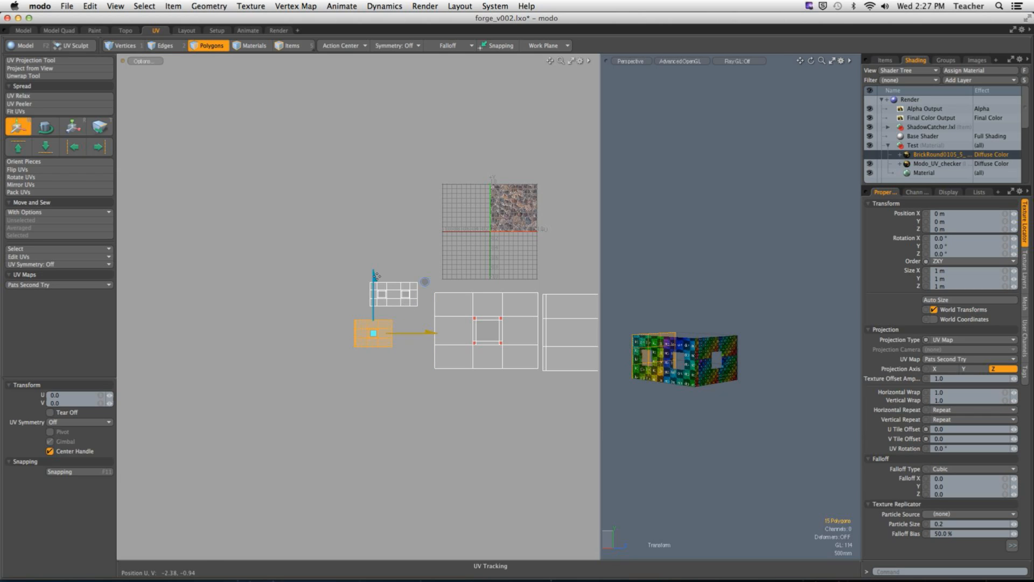
left_click_drag(375, 277, 376, 396)
key("space")
Step: Move and sew the two-window wall's UV island onto the left boundary edges of the large single-window island
left_click_drag(335, 251, 424, 319)
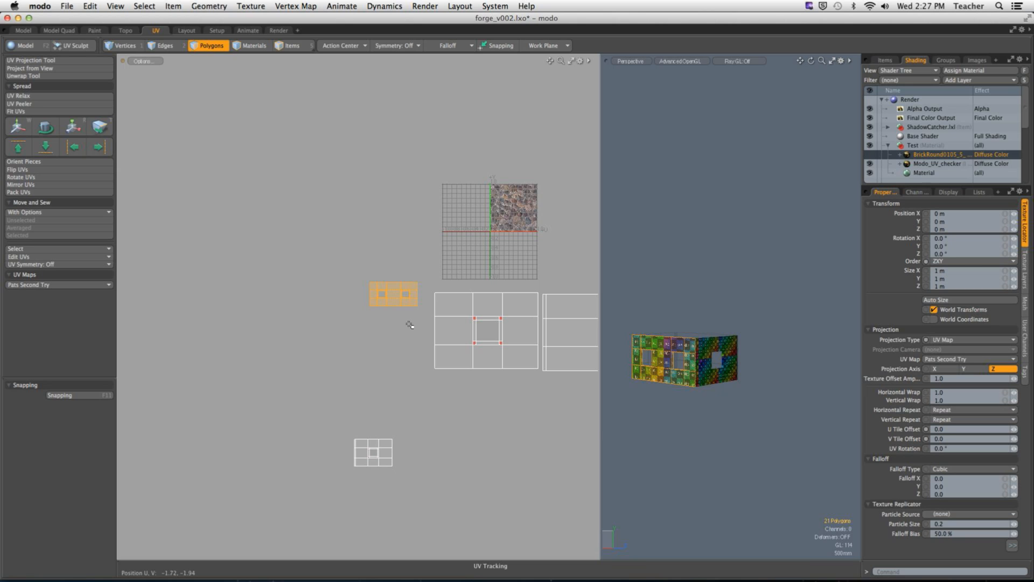
key("2")
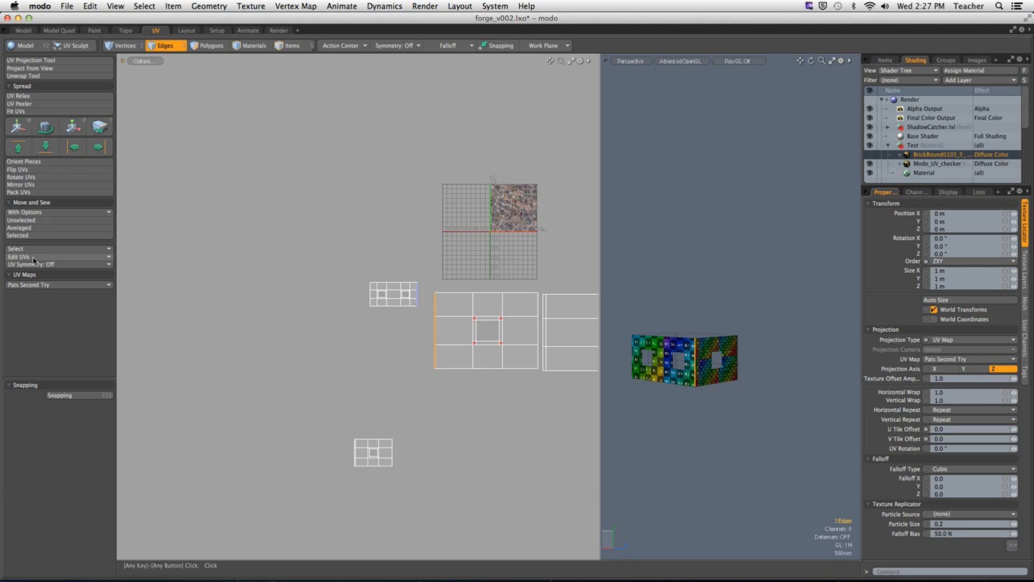
left_click(19, 236)
Step: Tear off the sewn two-window wall's UVs, shift them left in U to leave a small gap, and clear the selection
key("3")
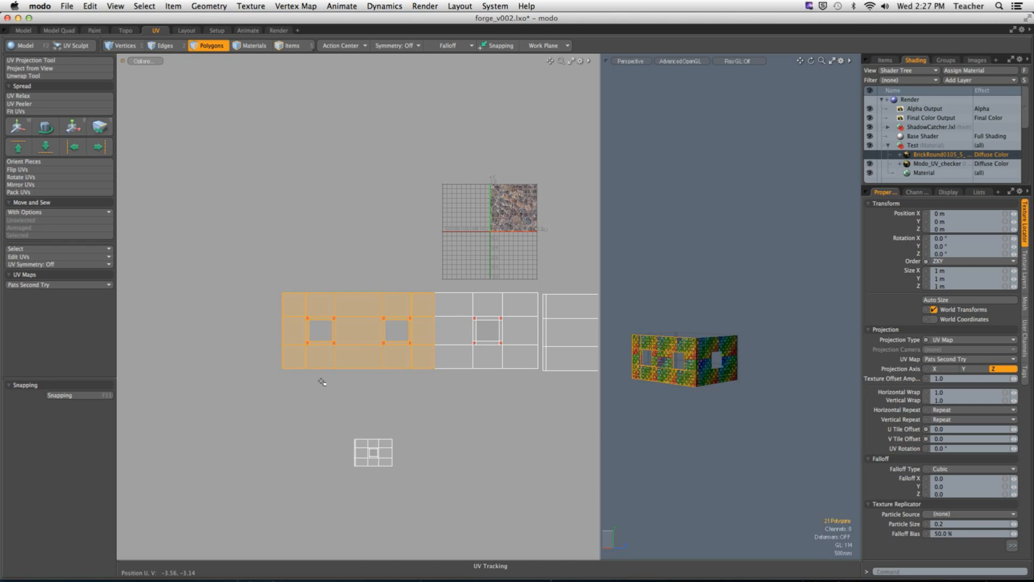
scroll(425, 353, "up", 3)
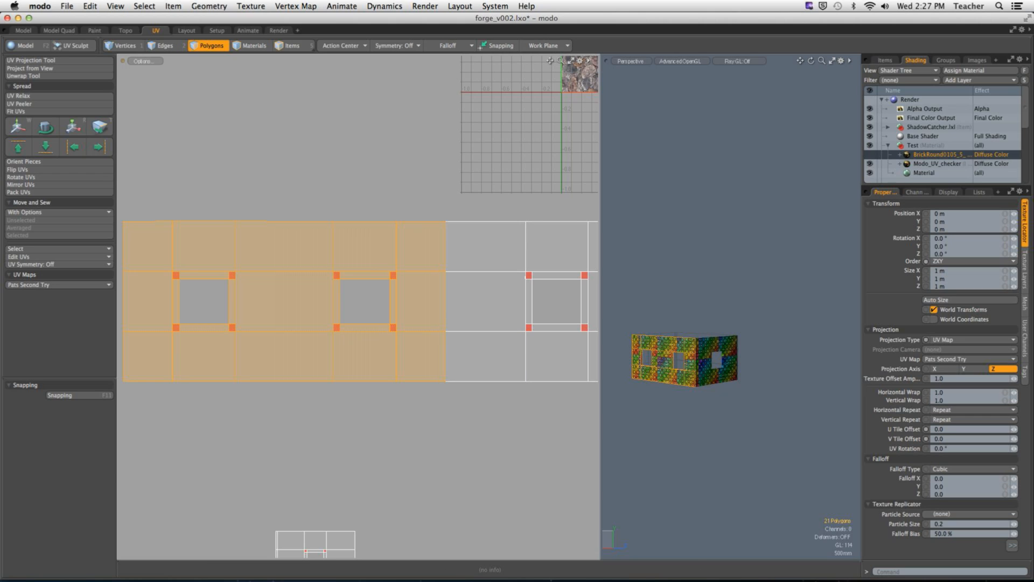
key("w")
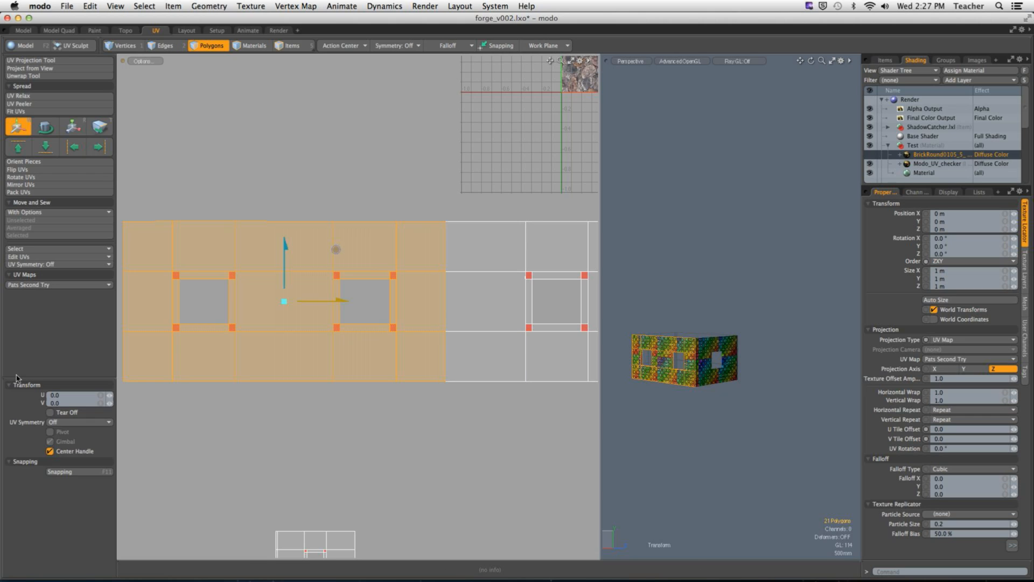
left_click(67, 413)
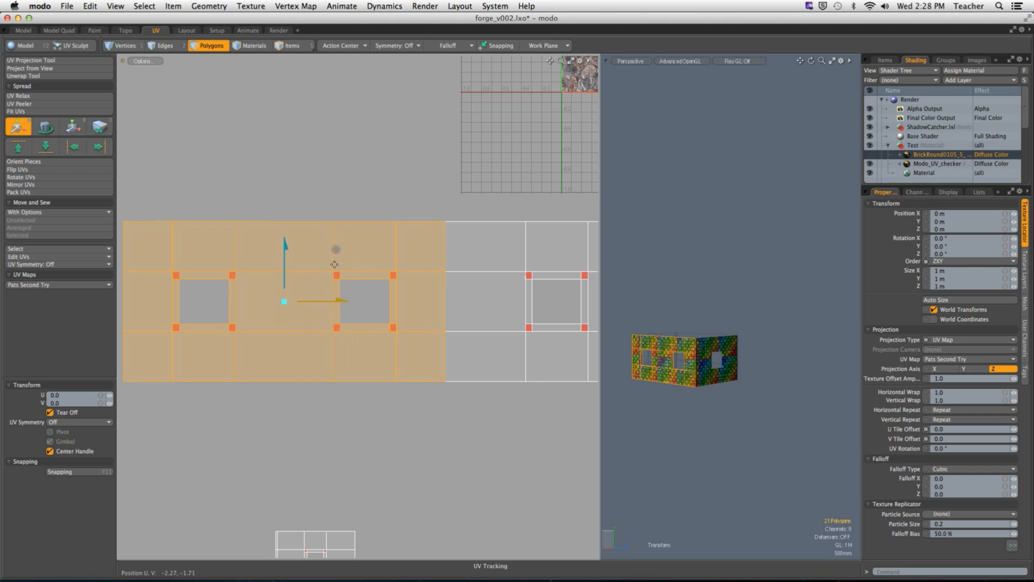
left_click_drag(339, 300, 306, 300)
key("space")
left_click(359, 147)
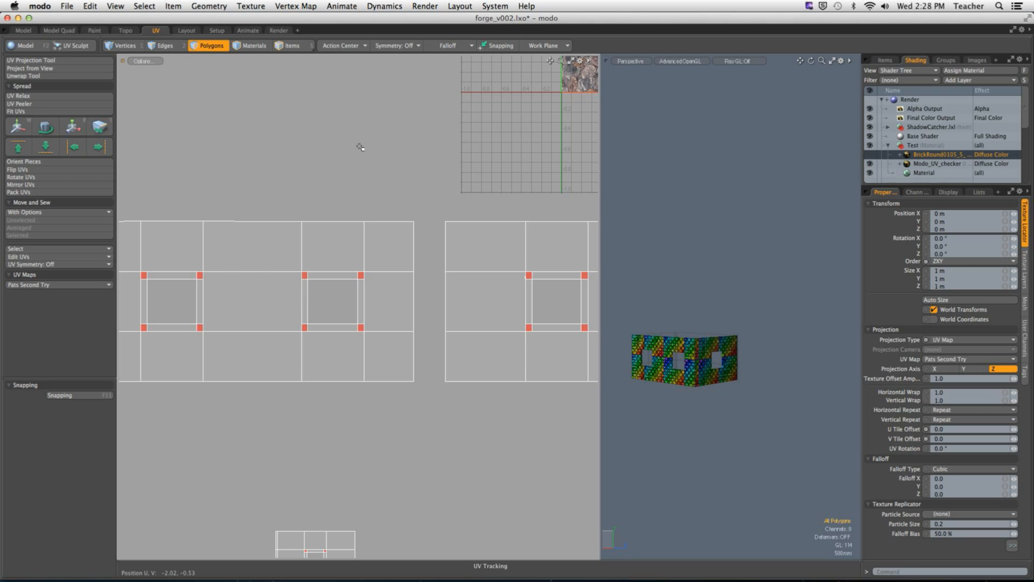
Step: Select the two-window island's left boundary edges and move and sew the small single-window wall's UV island onto them
left_click_drag(441, 261, 356, 270, "alt")
left_click_drag(356, 270, 310, 267, "ctrl+alt")
left_click_drag(441, 303, 420, 288, "alt")
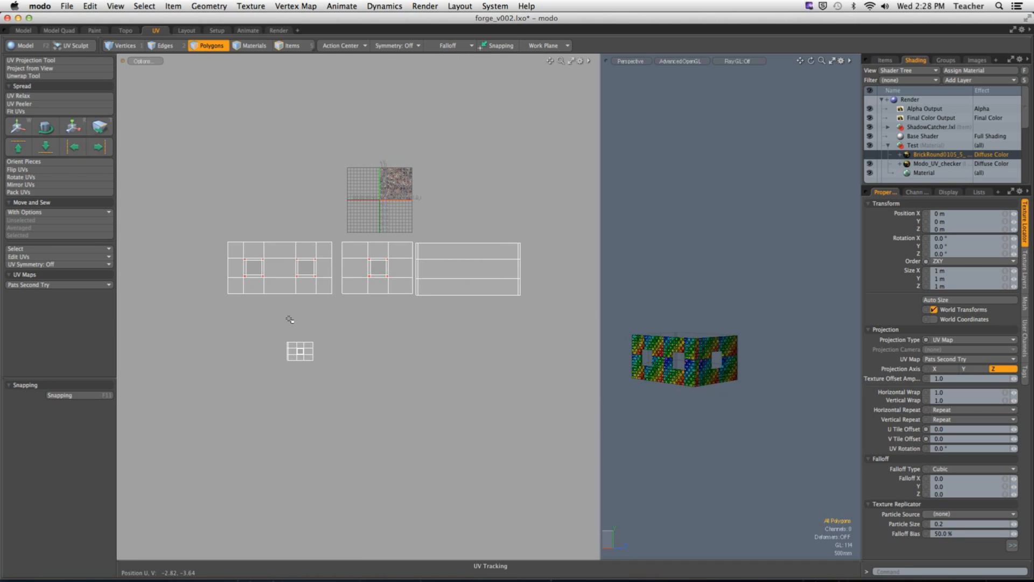
key("1")
left_click_drag(191, 206, 240, 318)
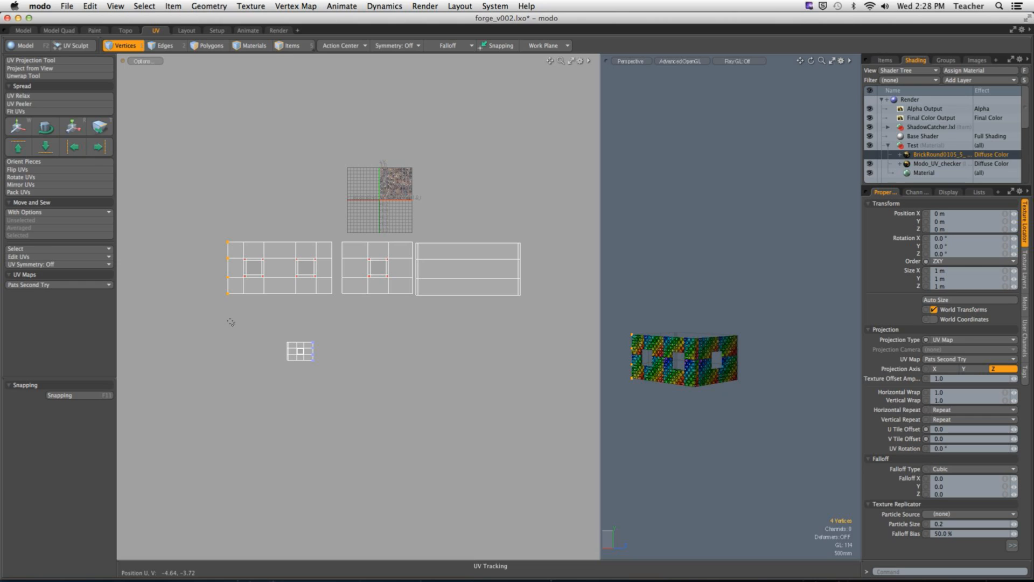
key("2")
left_click_drag(192, 188, 228, 337)
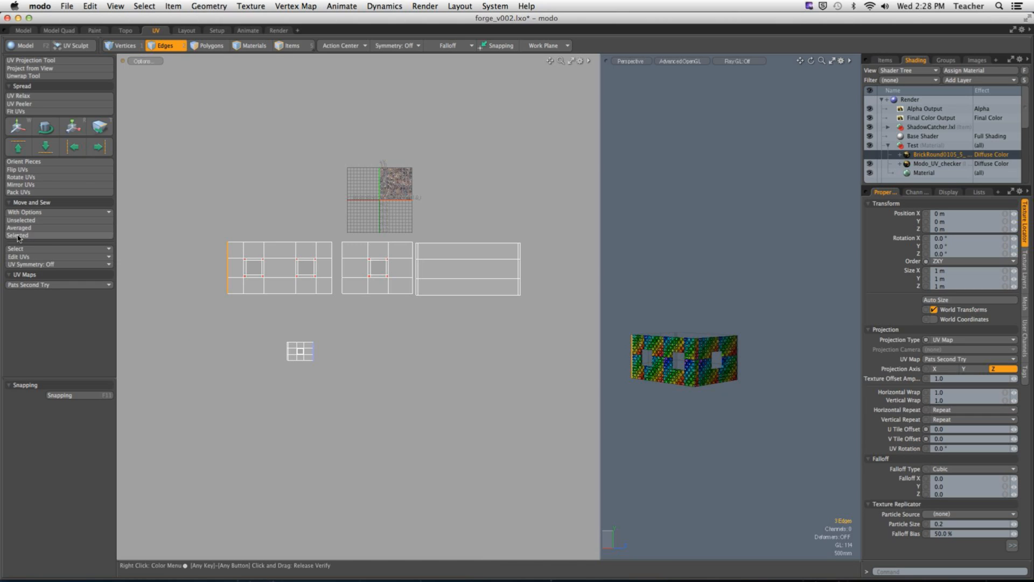
left_click(49, 236)
key("3")
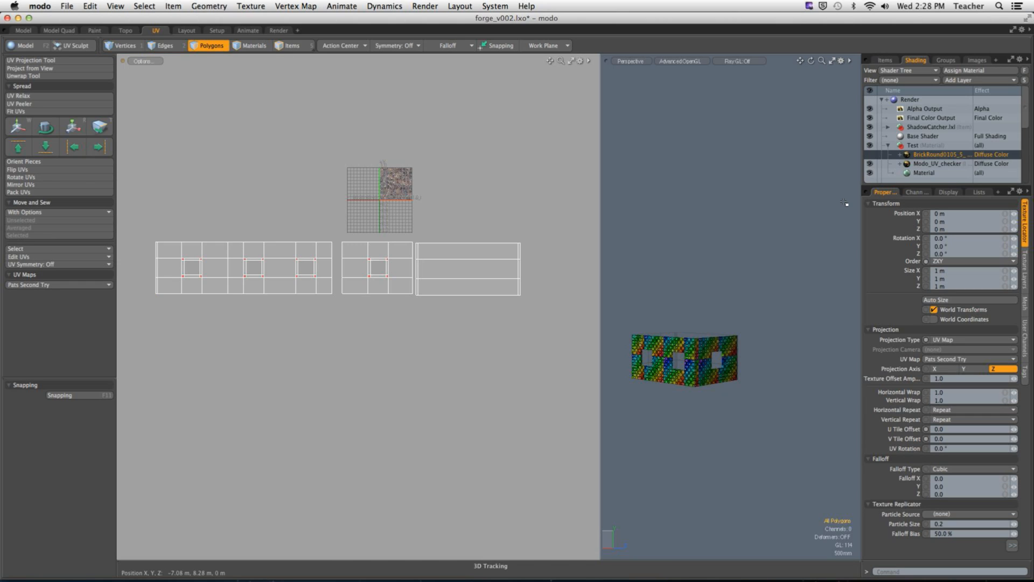
Step: Show the BrickRound stone image layer and examine the stone scale and continuity around the walls' corners
left_click(872, 155)
left_click_drag(684, 370, 688, 325, "alt+shift")
scroll(688, 325, "up", 10)
scroll(693, 321, "down", 2)
left_click_drag(765, 296, 650, 223, "alt")
scroll(716, 219, "down", 5)
left_click_drag(765, 232, 720, 245, "alt")
left_click_drag(720, 245, 668, 248, "ctrl+alt")
left_click_drag(768, 259, 722, 260, "alt")
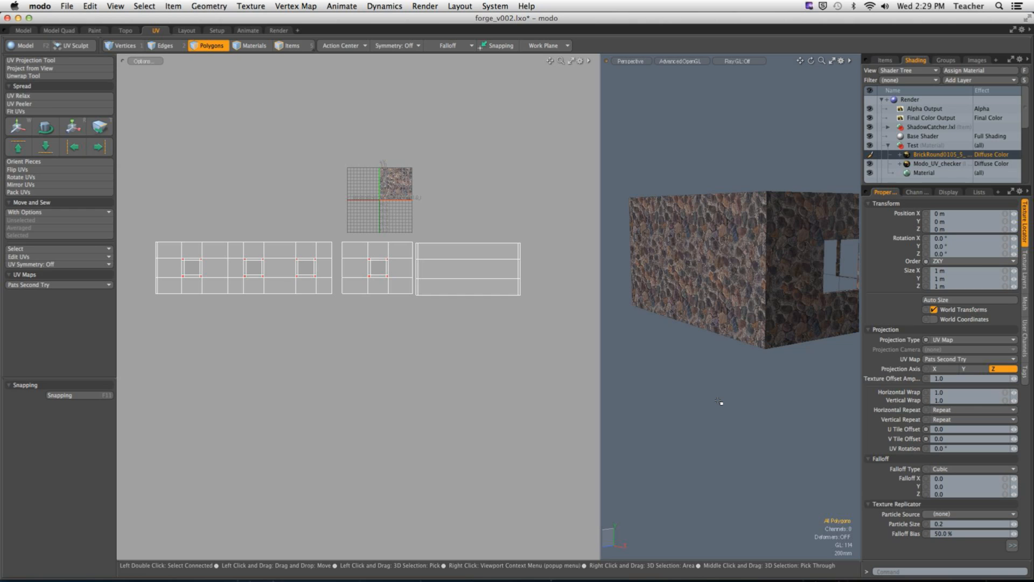
Step: Tear off the leftmost single-window wall's UV polygons, shift them slightly left in U, and clear the selection
left_click_drag(140, 210, 231, 348)
left_click_drag(828, 328, 743, 323, "alt")
key("w")
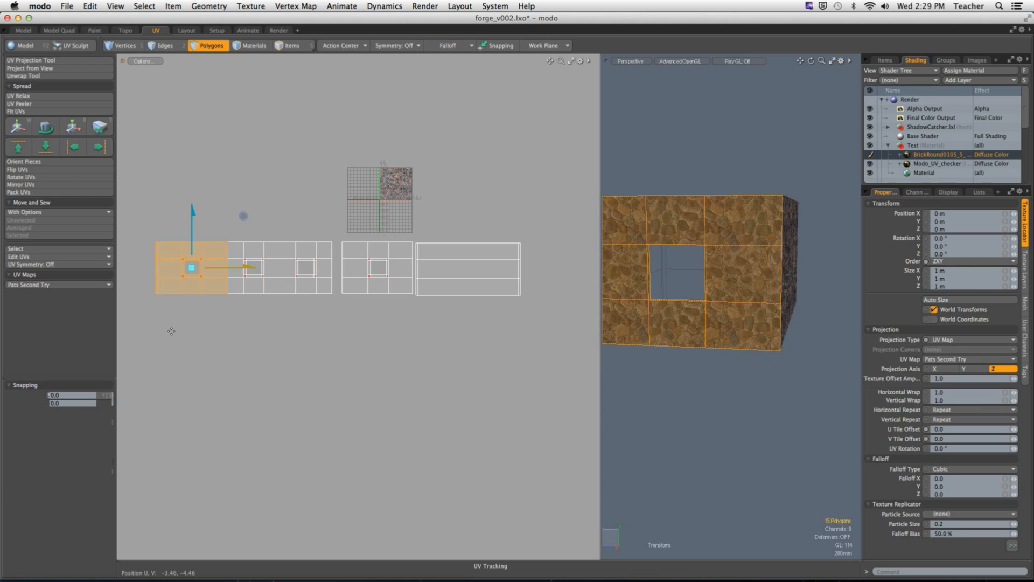
left_click_drag(240, 268, 228, 267)
key("q")
left_click(305, 217)
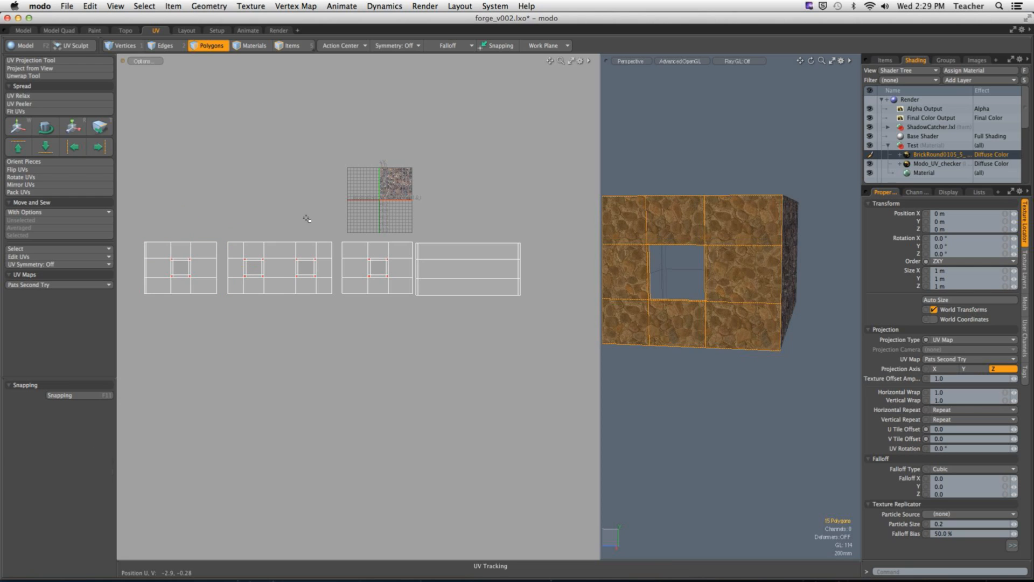
Step: Select each wall's UV island in turn to examine which wall it covers, and clear the selection
scroll(377, 285, "up", 1)
left_click_drag(378, 286, 415, 293, "alt+shift")
double_click(213, 286)
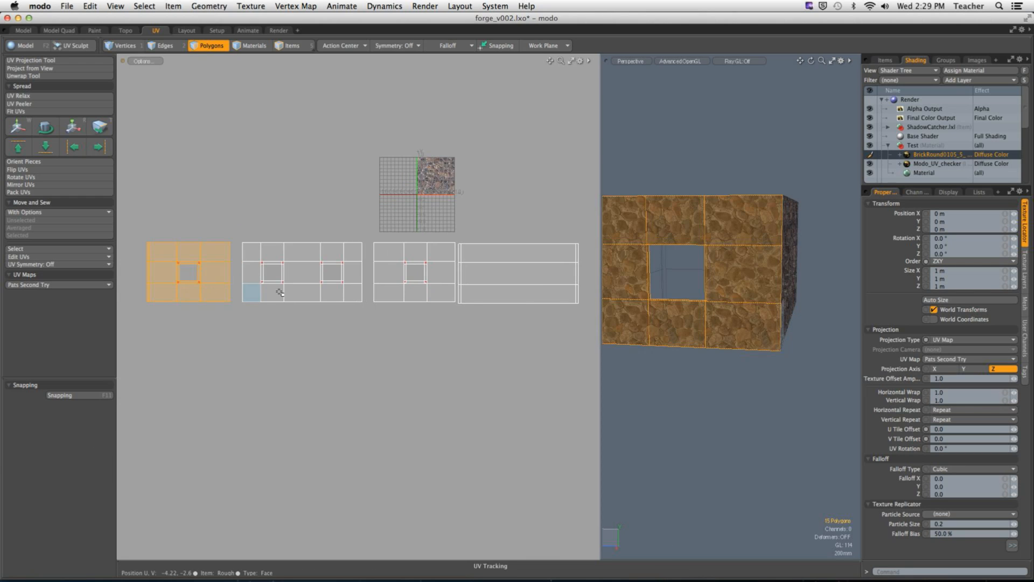
double_click(302, 289)
double_click(415, 289)
double_click(491, 297)
left_click_drag(478, 332, 439, 351, "alt+shift")
left_click_drag(680, 188, 748, 194, "alt")
scroll(740, 180, "down", 3)
left_click_drag(723, 153, 668, 177, "alt+shift")
left_click(667, 177)
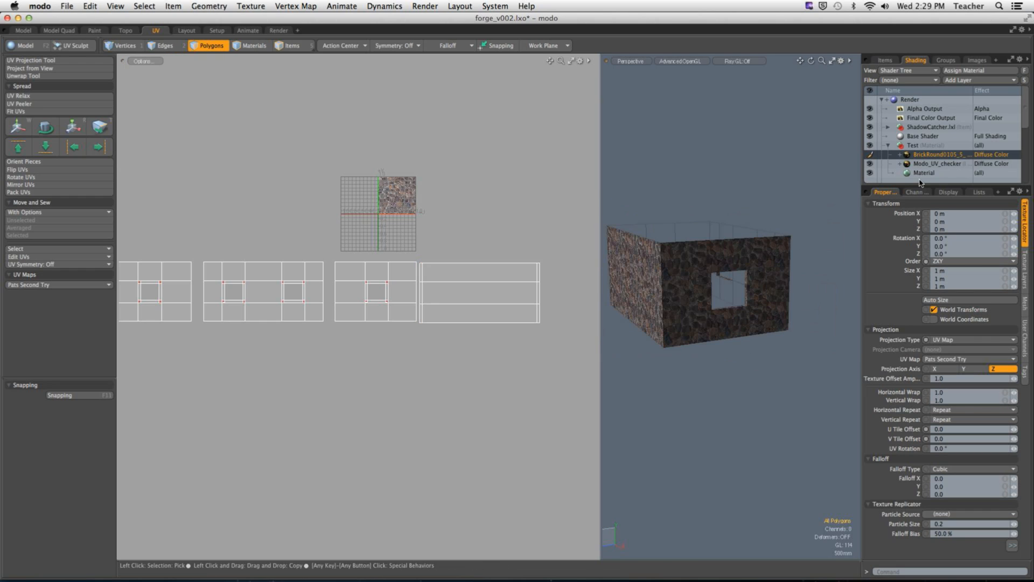
Step: Hide the BrickRound stone image layer and unhide the rest of the forge house geometry
left_click(870, 154)
key("u")
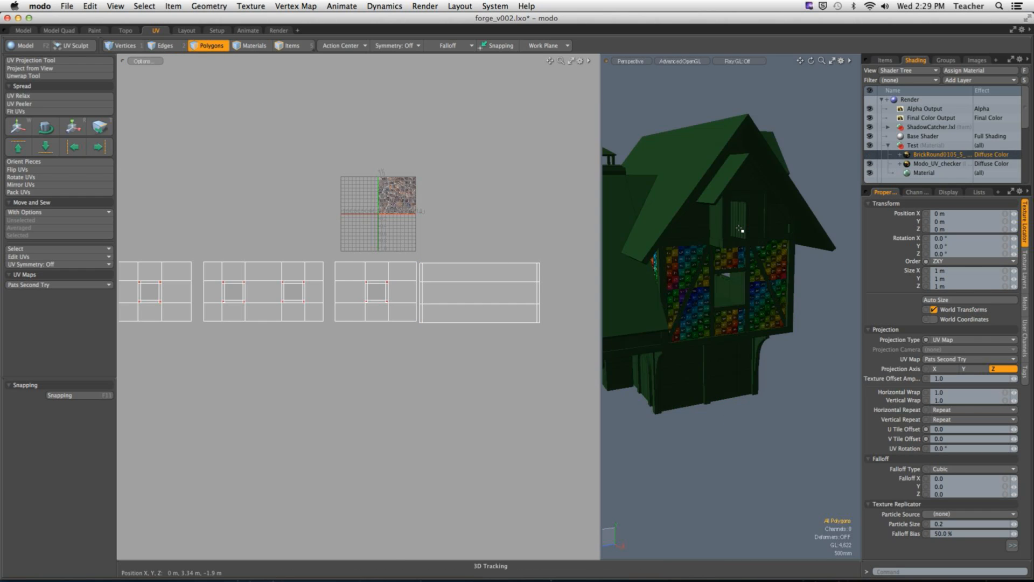
left_click_drag(696, 252, 723, 288, "alt")
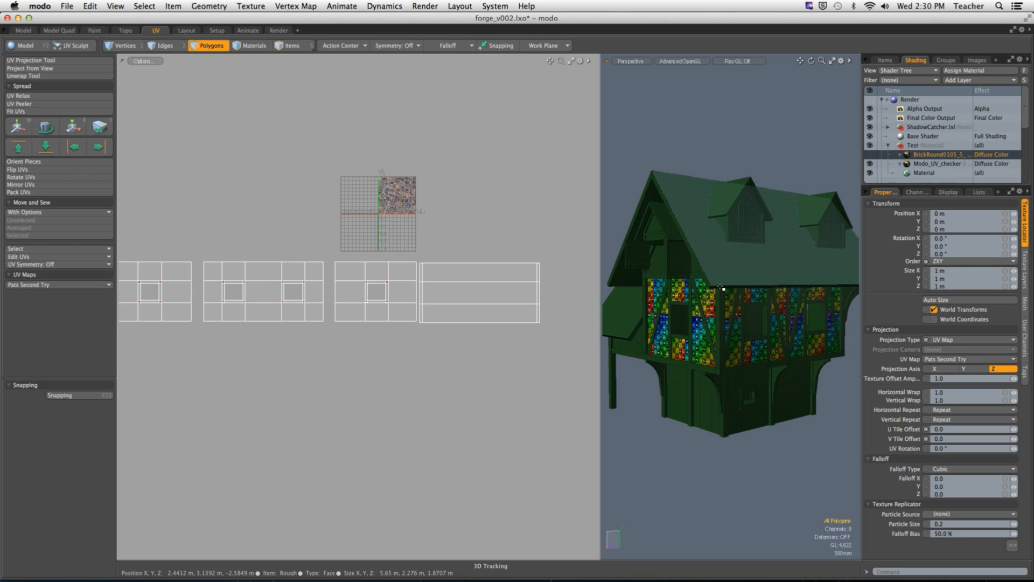
left_click_drag(722, 288, 663, 344, "alt")
Step: Isolate the two lower support posts, their cross beam and the two uprights, and select the Base Shader
double_click(719, 408)
scroll(718, 408, "up", 5)
left_click_drag(719, 408, 705, 423, "alt")
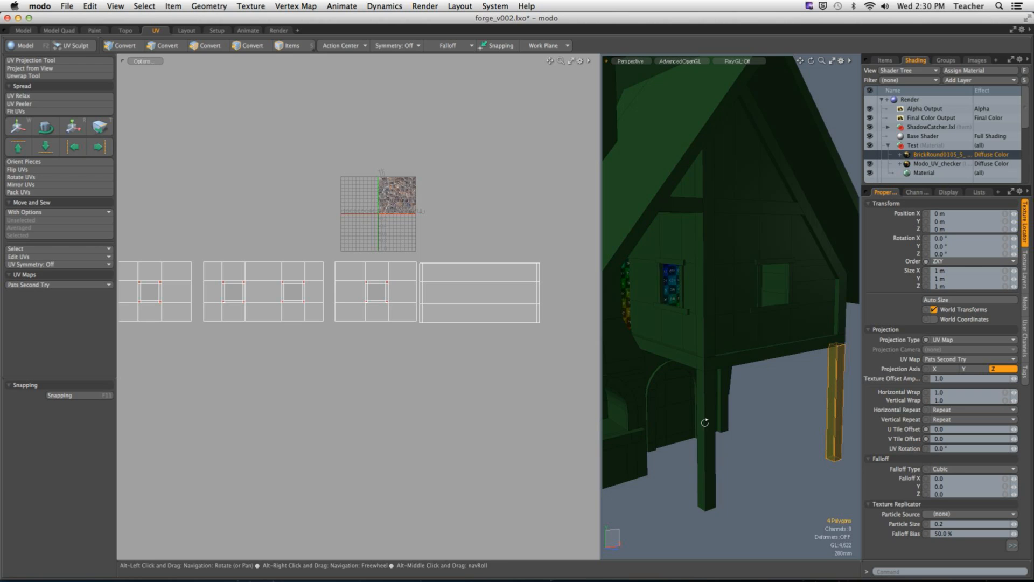
double_click(706, 423, "shift")
double_click(763, 356, "shift")
double_click(710, 334, "shift")
double_click(839, 302, "shift")
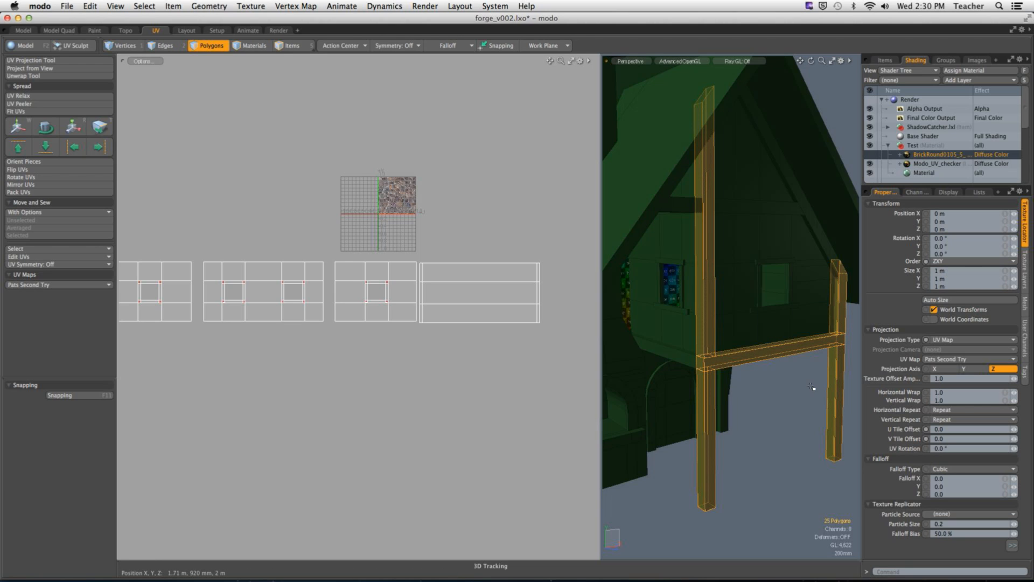
key("shift+h")
left_click(785, 411)
left_click_drag(785, 411, 681, 392, "alt")
left_click(920, 138)
Step: Select the nearer lower support post and hide all other timbers
left_click_drag(725, 314, 753, 373, "alt+shift")
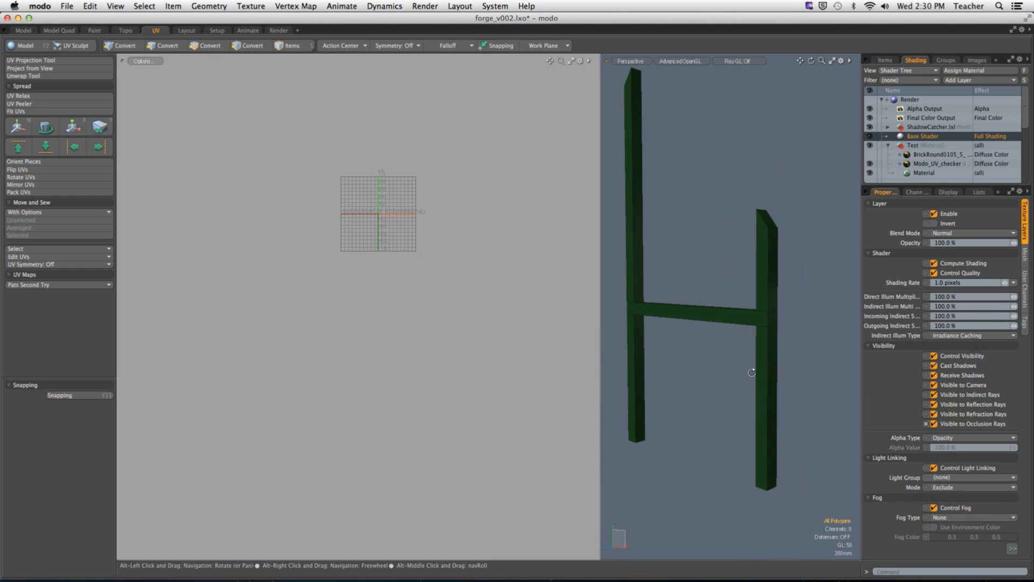
double_click(762, 376)
key("shift+h")
left_click(802, 334)
left_click_drag(772, 385, 754, 358, "alt")
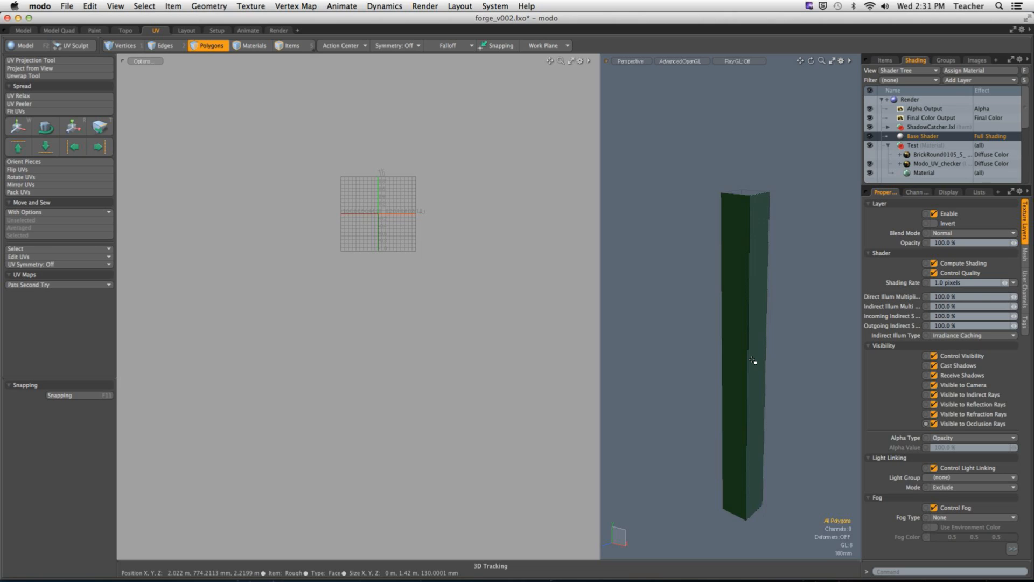
Step: Try selecting the post's connected faces, its top vertices and its top edges in turn
double_click(753, 359)
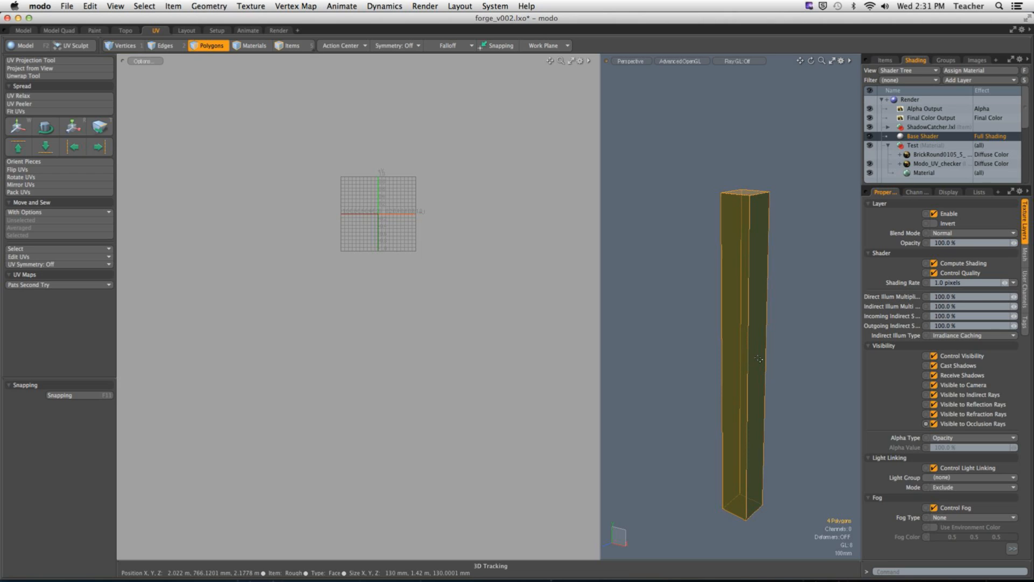
key("1")
right_click_drag(706, 168, 817, 226)
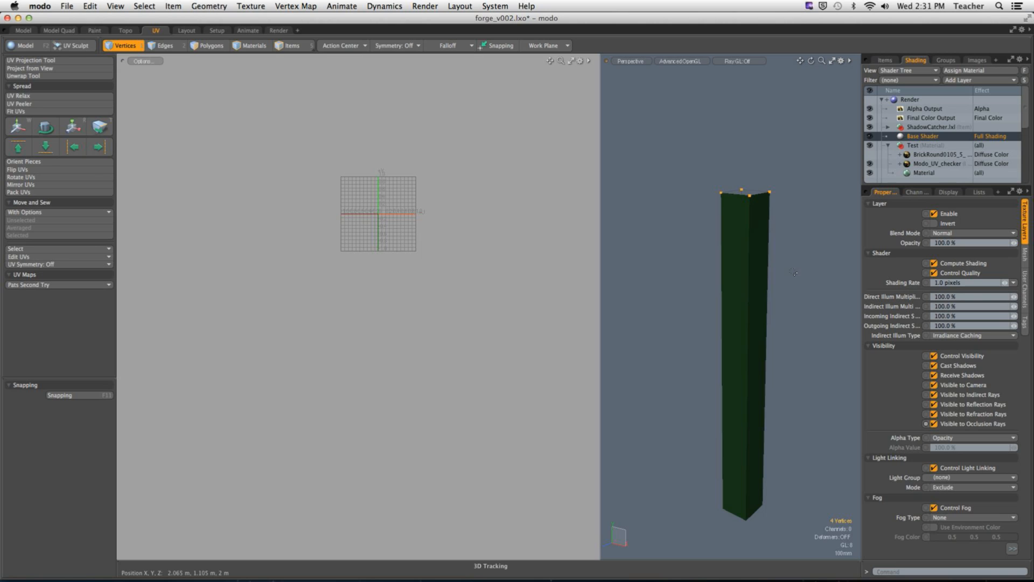
key("2")
right_click_drag(676, 143, 835, 242)
mouse_move(835, 242)
left_mouse_down("alt")
mouse_move(826, 317)
mouse_move(822, 258)
left_mouse_up("alt")
Step: Select the top and bottom edges of one post side plus the adjoining full-length vertical corner edge
left_click_drag(800, 388, 791, 468, "alt")
left_click(755, 214)
left_click(756, 215)
left_click_drag(808, 340, 790, 309, "alt")
left_click(737, 475, "shift")
left_click_drag(755, 433, 728, 425, "alt")
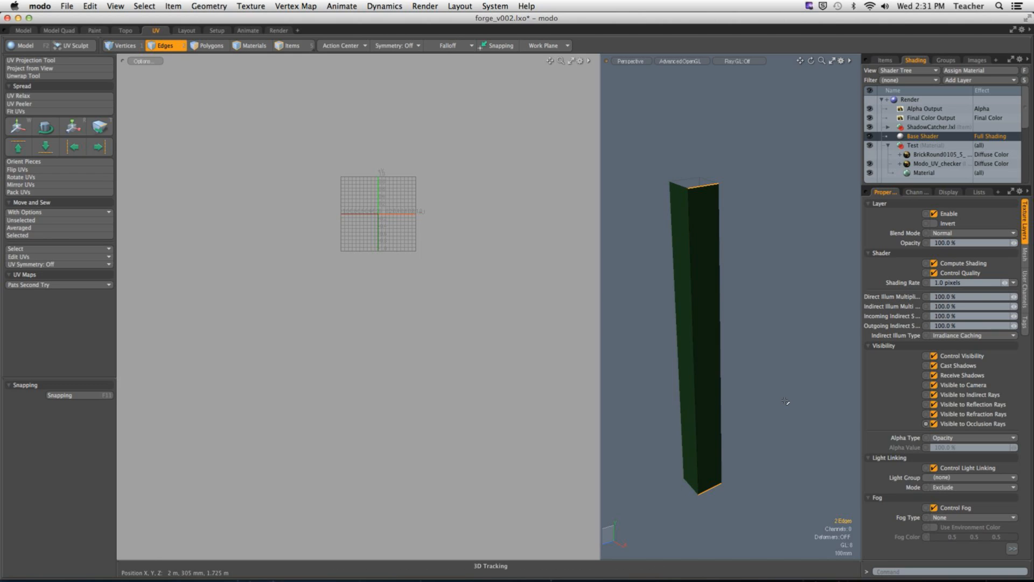
left_click(721, 390)
left_click_drag(722, 390, 764, 417, "alt")
left_click_drag(759, 335, 770, 330, "ctrl+alt")
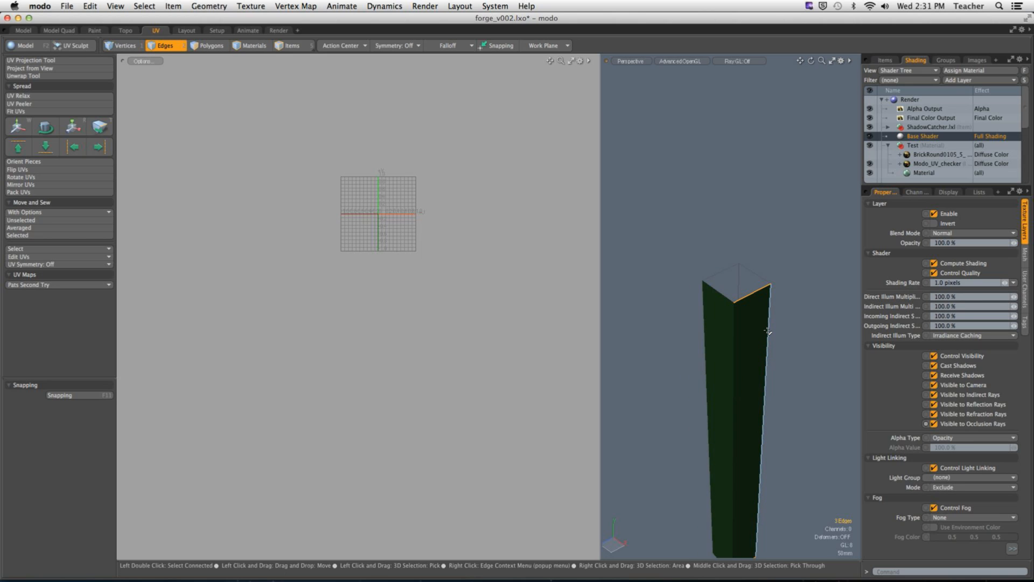
left_click(767, 331, "shift")
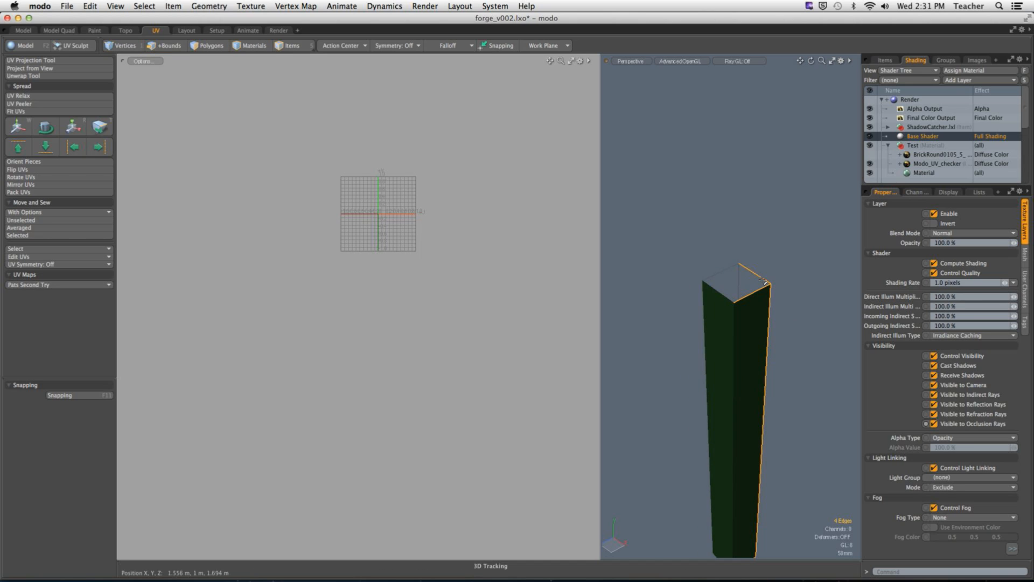
Step: Add further edges around the post's top and bottom ends to the seam selection, and switch to material selection mode
left_click(721, 272, "shift")
left_click_drag(724, 301, 747, 316, "alt")
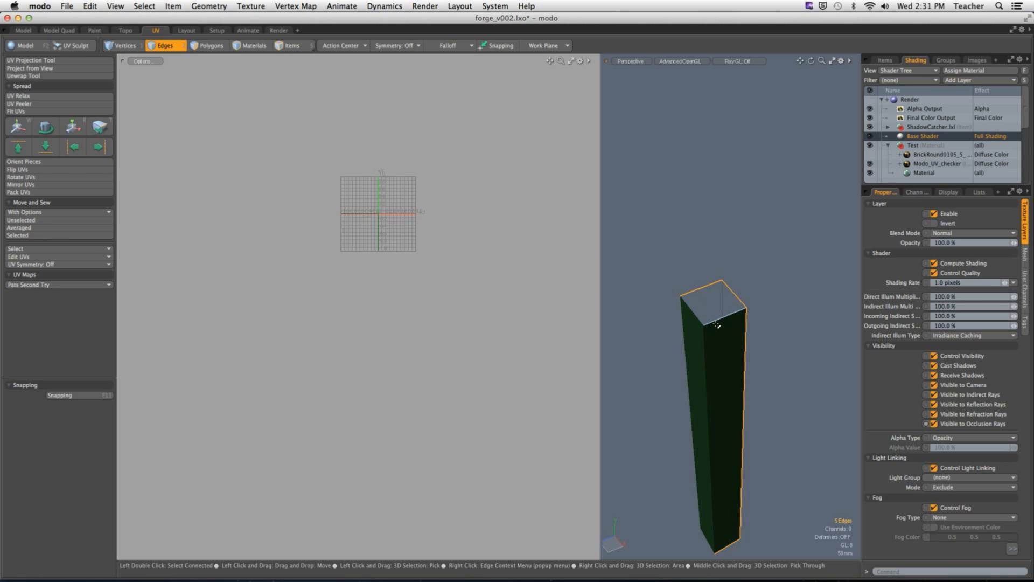
left_click_drag(716, 325, 770, 386, "alt")
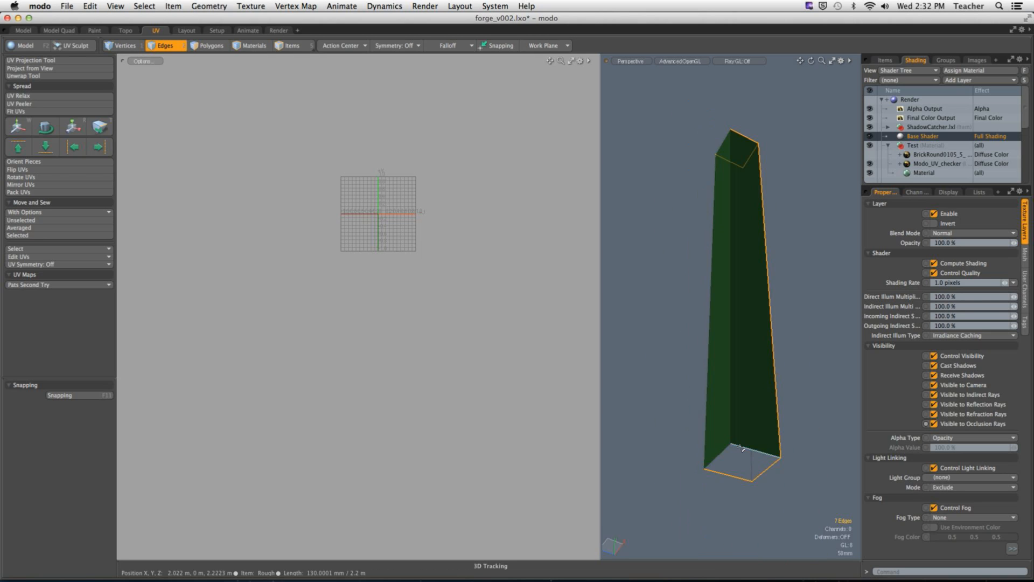
left_click_drag(764, 451, 734, 422, "alt")
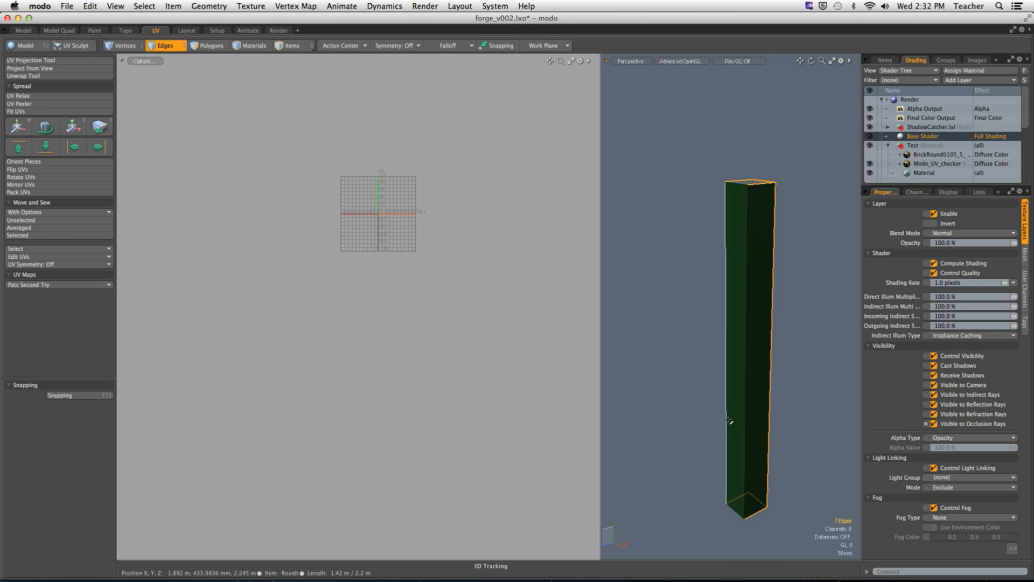
key("4")
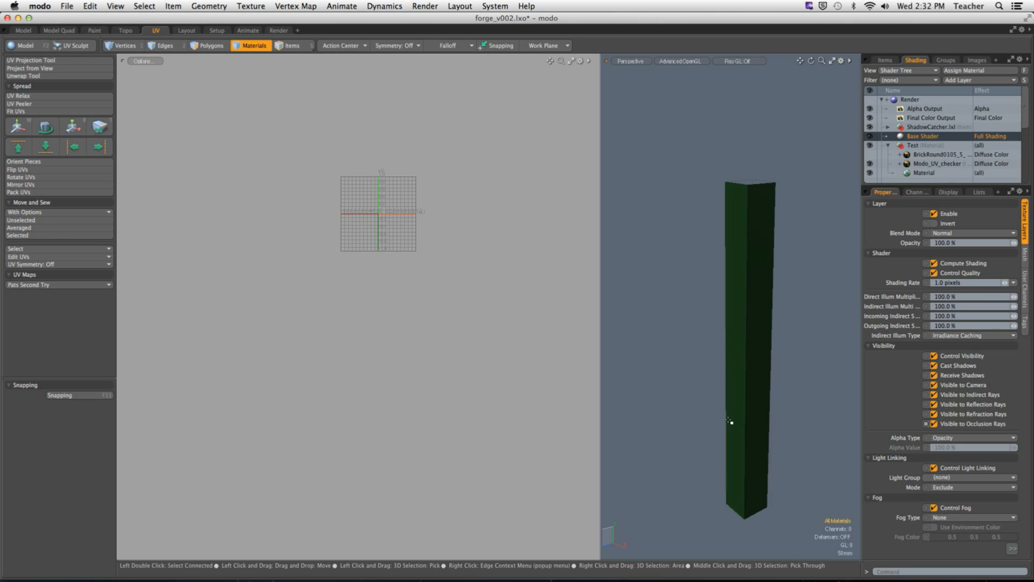
Step: Unhide the rest of the house and examine how the post's seam corner sits relative to the visible sides
key("3")
key("u")
left_click_drag(752, 323, 727, 366, "alt")
left_click_drag(727, 367, 880, 346, "alt")
left_click_drag(904, 348, 558, 367, "alt")
left_click_drag(713, 377, 642, 393, "ctrl+alt")
key("2")
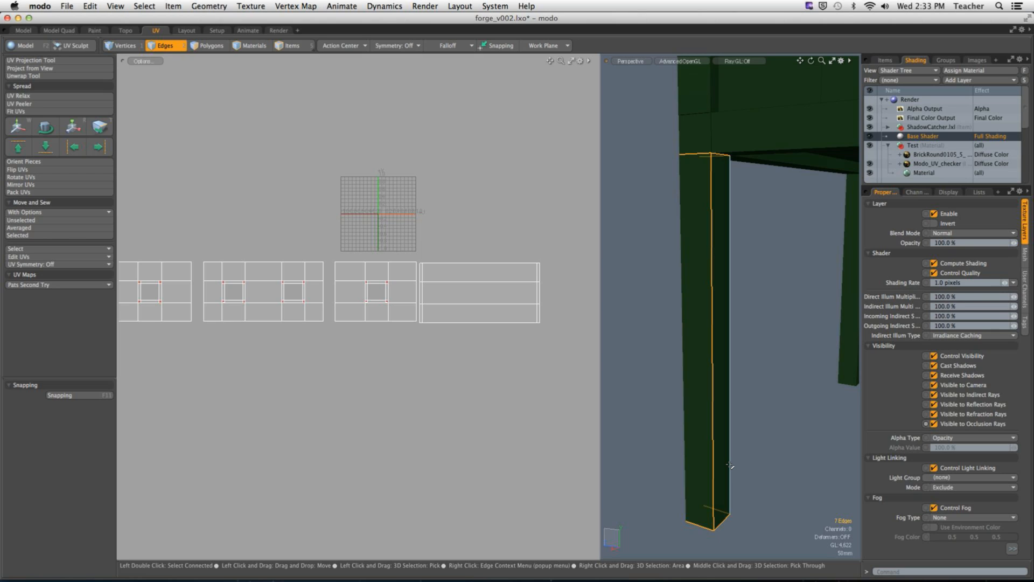
Step: Isolate the post again and swap its full-length seam from the front corner edge to another vertical corner edge
key("3")
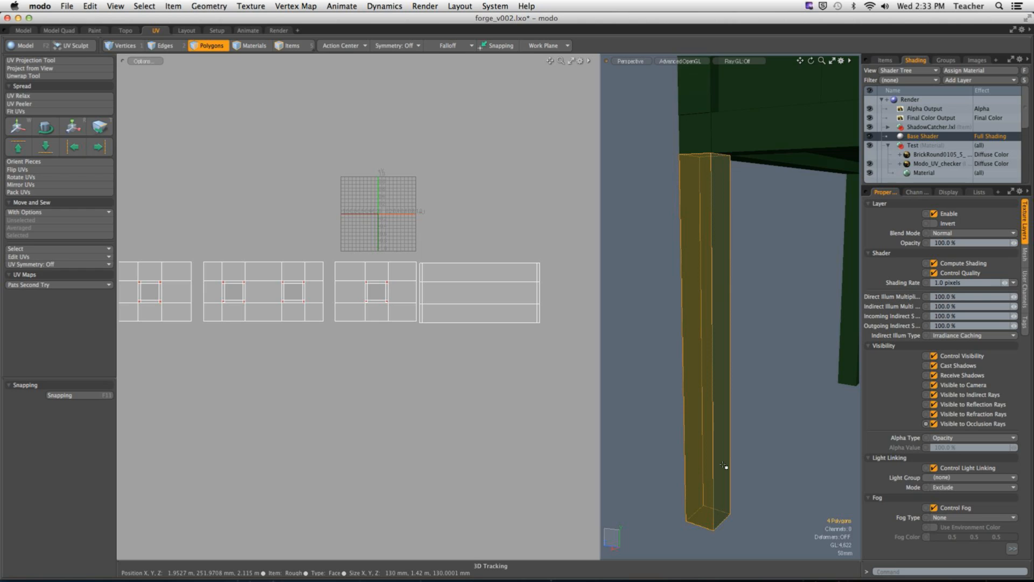
key("shift+h")
key("2")
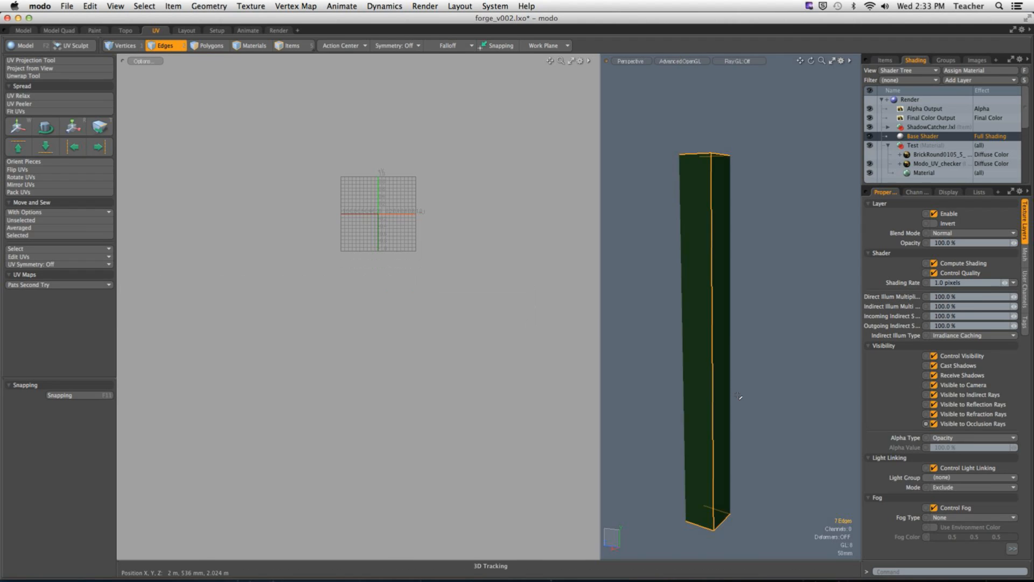
left_click(712, 365, "ctrl")
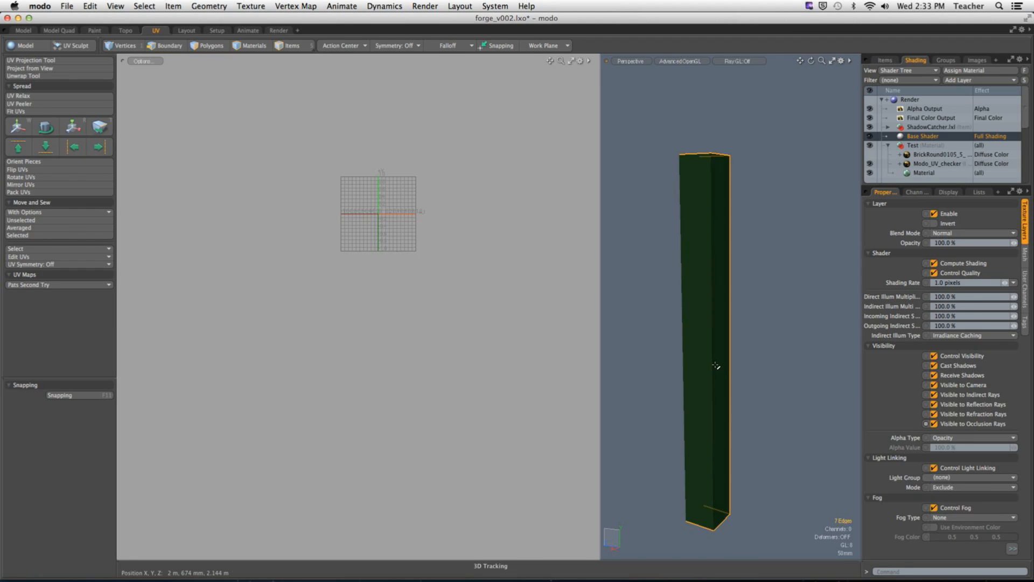
left_click_drag(699, 376, 797, 377, "alt")
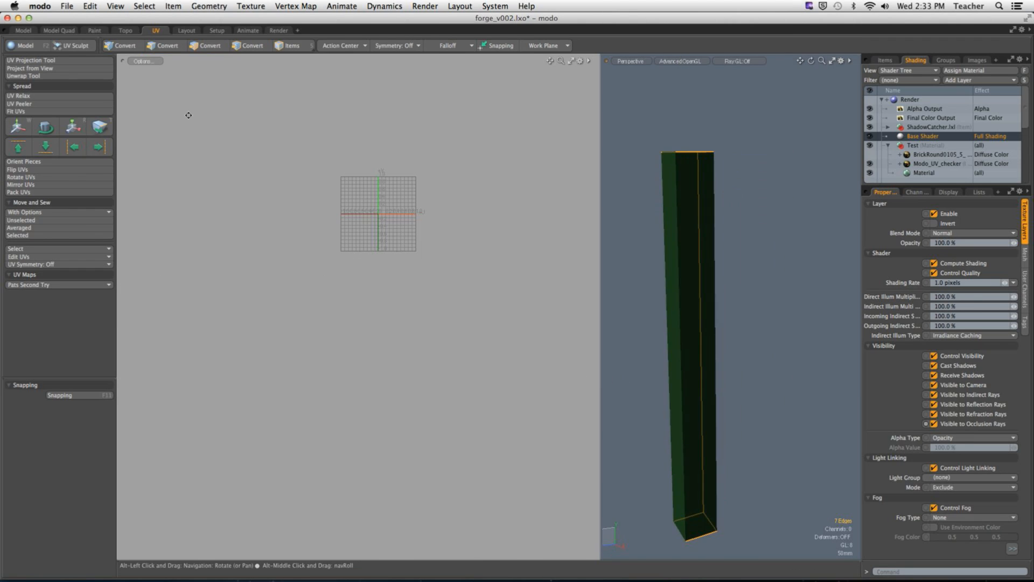
Step: Unwrap the post along the selected seam edges, fit the UV view to the result and clear the edge selection
left_click(23, 78)
key("a")
left_click(447, 291)
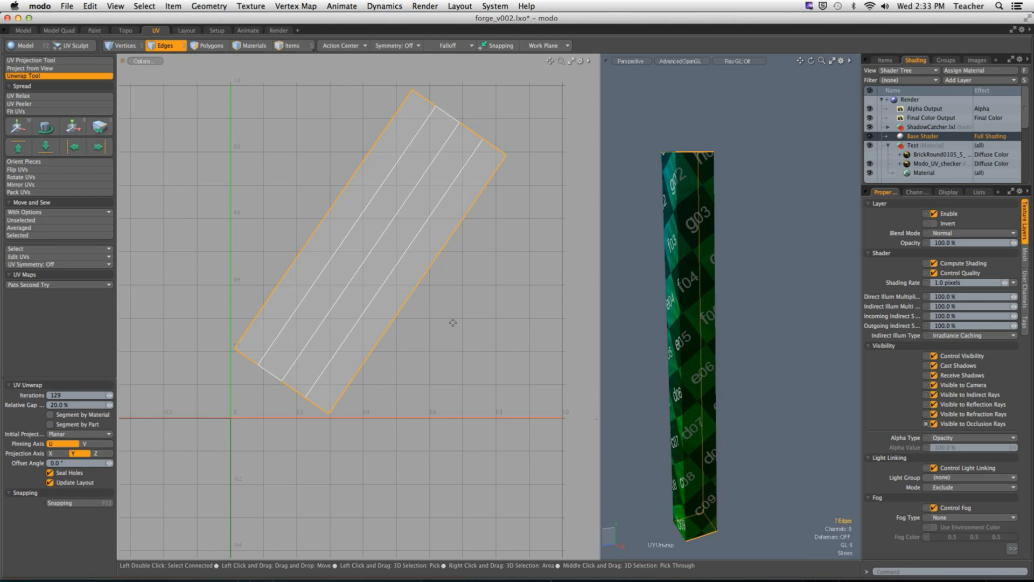
key("q")
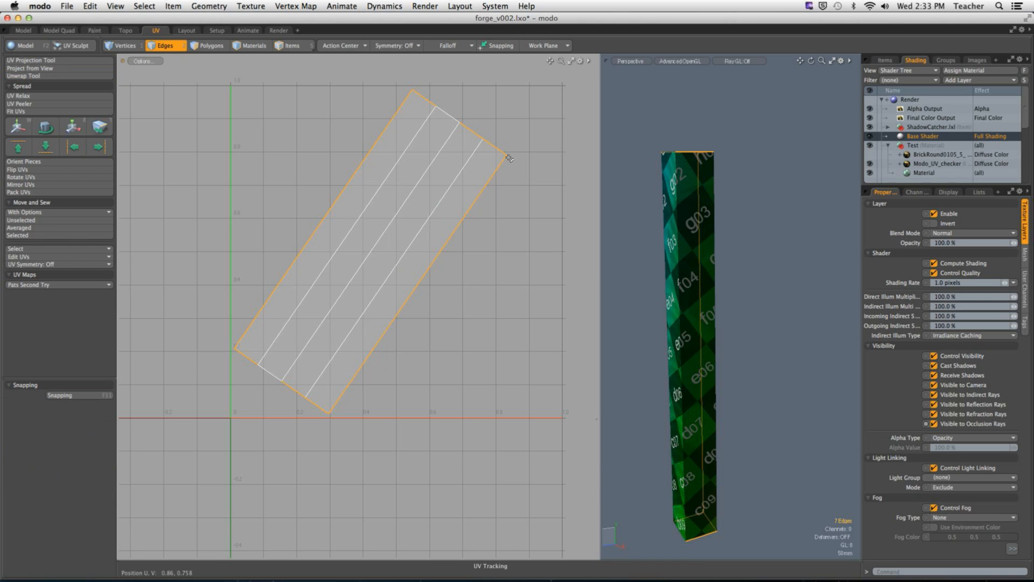
left_click(357, 147)
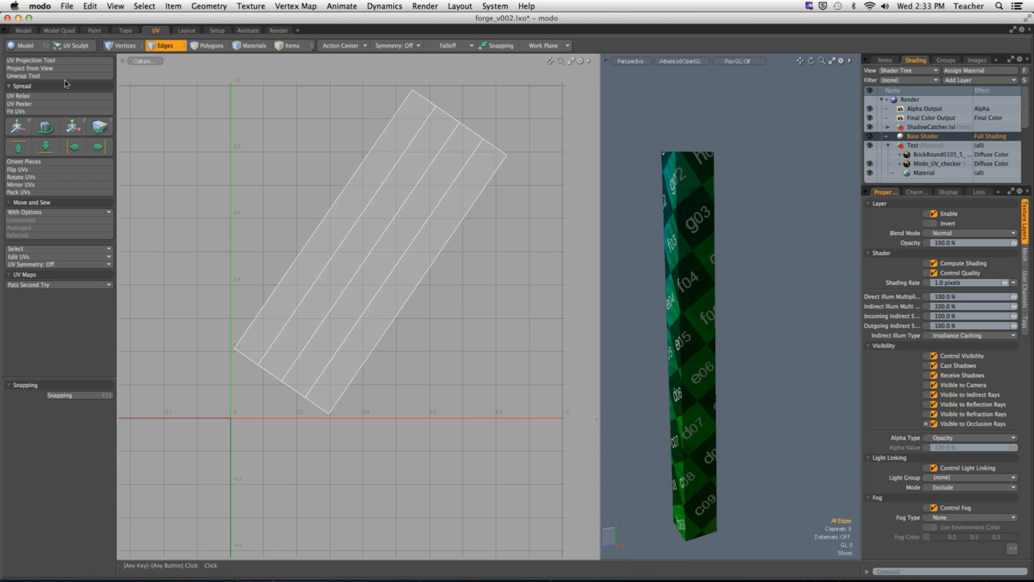
Step: Select the post's whole UV island and straighten it upright with Orient Pieces
left_click(207, 46)
left_click(372, 191)
double_click(406, 178)
left_click(739, 120)
left_click_drag(727, 215, 740, 286, "alt")
left_click_drag(741, 286, 748, 258, "alt+shift")
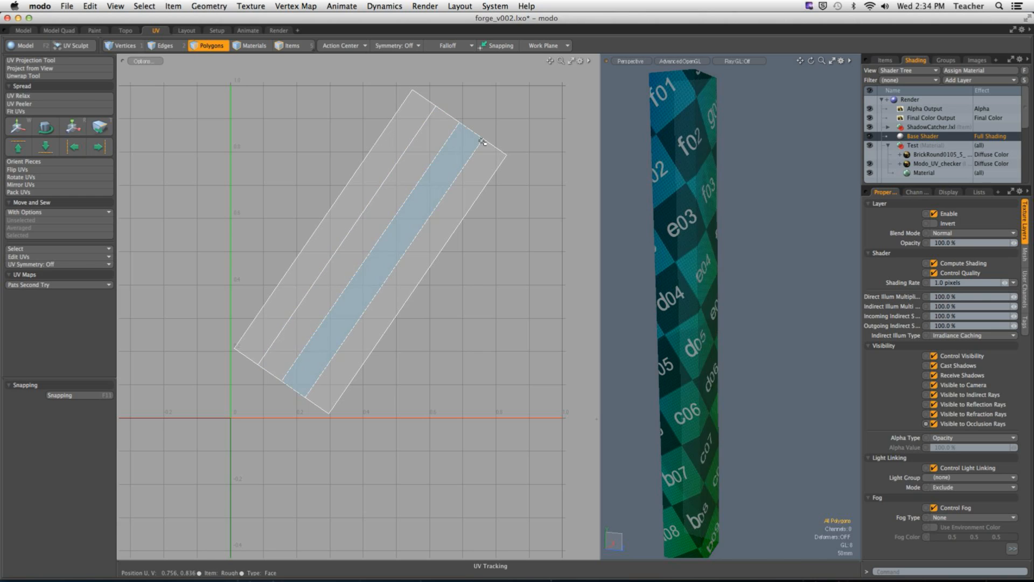
double_click(428, 152)
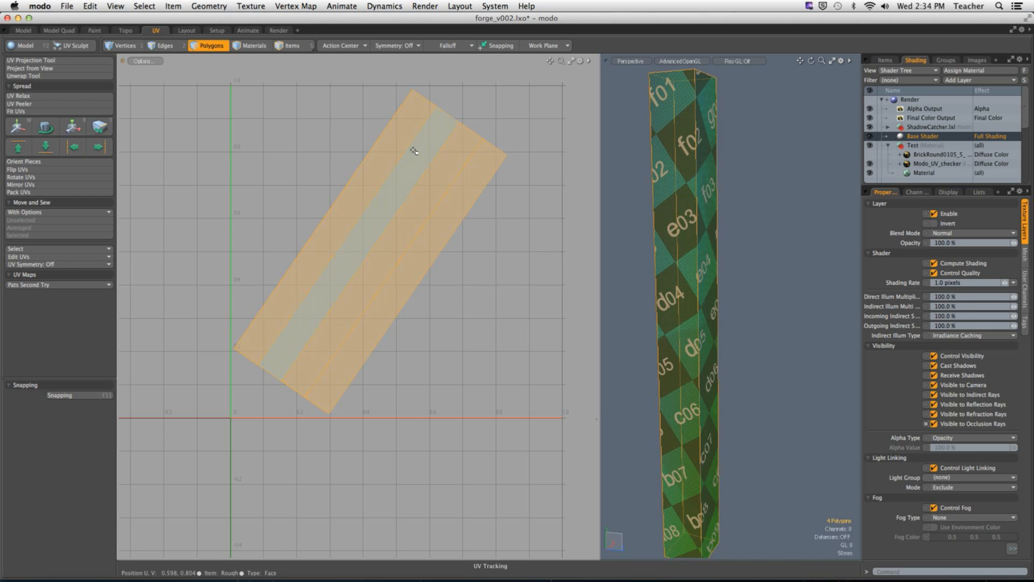
left_click(24, 161)
left_click(540, 155)
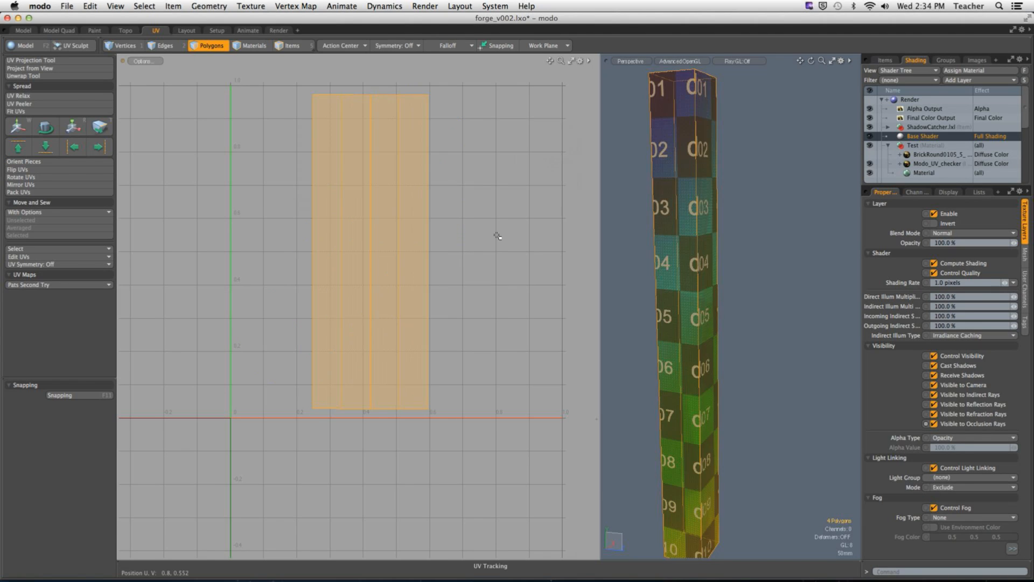
left_click(497, 234)
Step: Unhide the house, isolate the horizontal beam resting above the textured post, and enlarge the 3D viewport
left_click_drag(768, 246, 620, 270, "alt")
left_click_drag(674, 295, 758, 353, "alt")
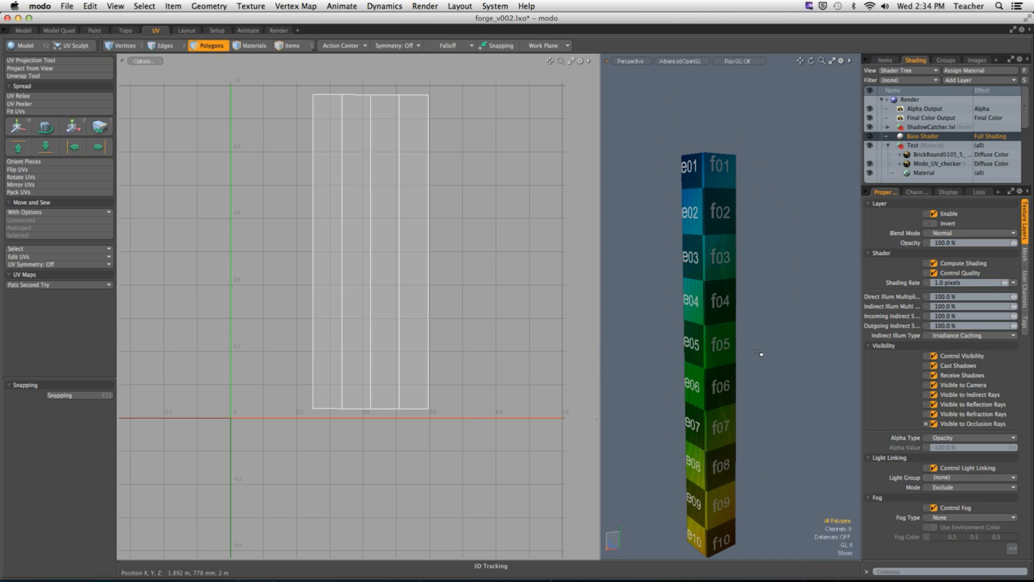
scroll(701, 341, "down", 6)
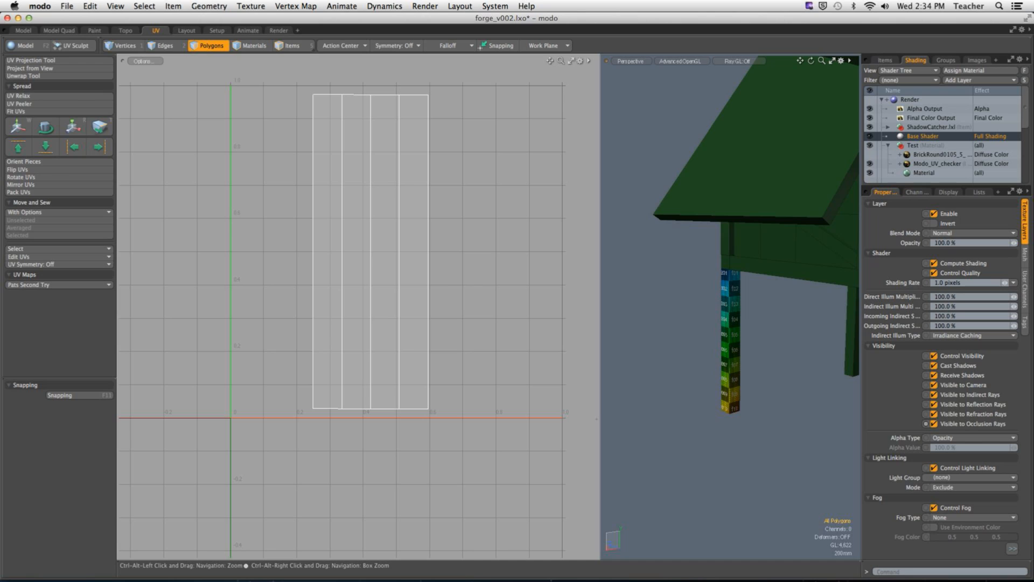
left_click_drag(701, 342, 667, 313, "alt")
double_click(743, 272)
key("shift+h")
left_click(745, 347)
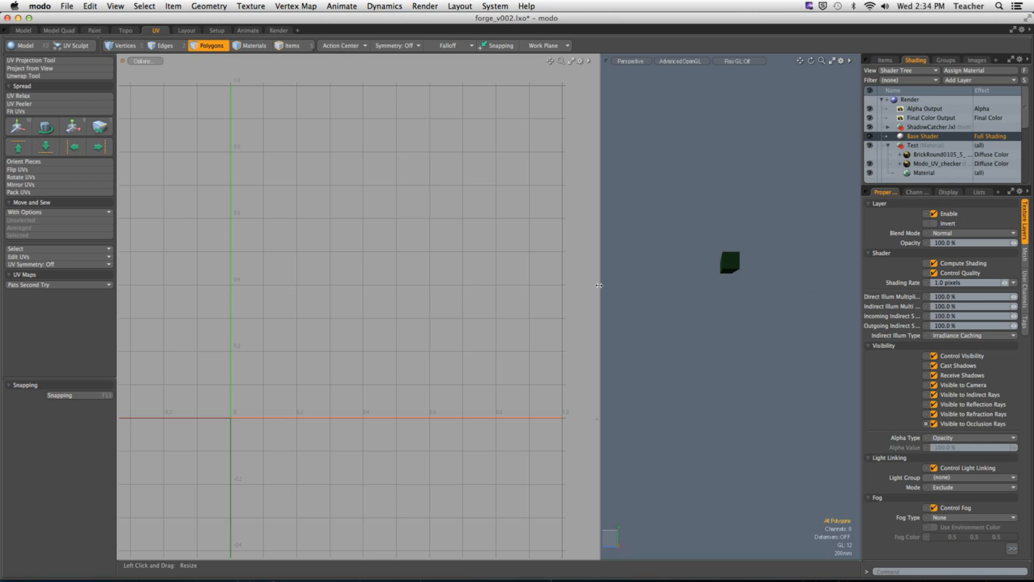
left_click_drag(601, 287, 333, 290)
left_click_drag(547, 293, 563, 324, "alt")
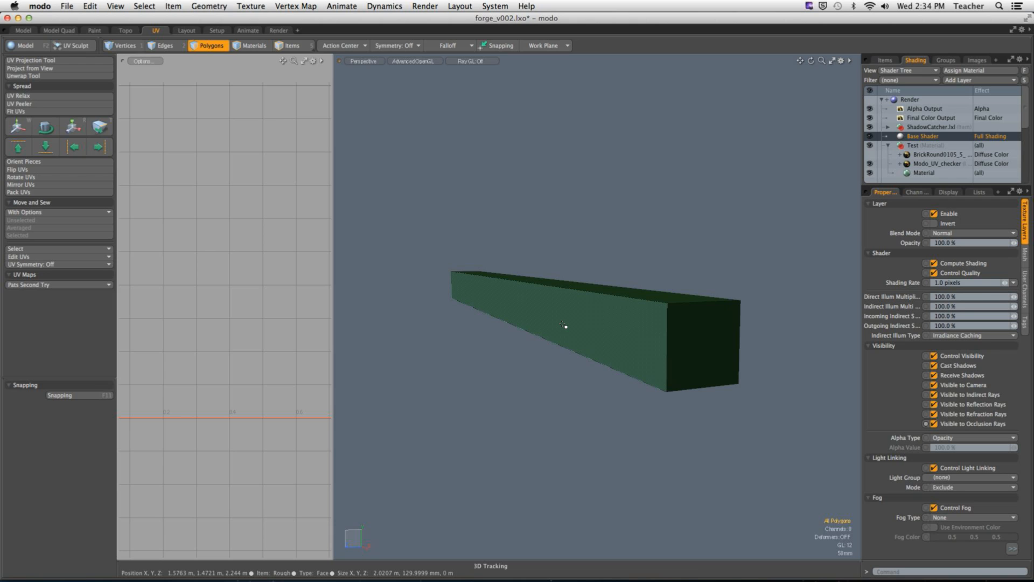
Step: Examine which sides of the beam face out by unhiding the surrounding house, isolating the beam again after each check
double_click(563, 324)
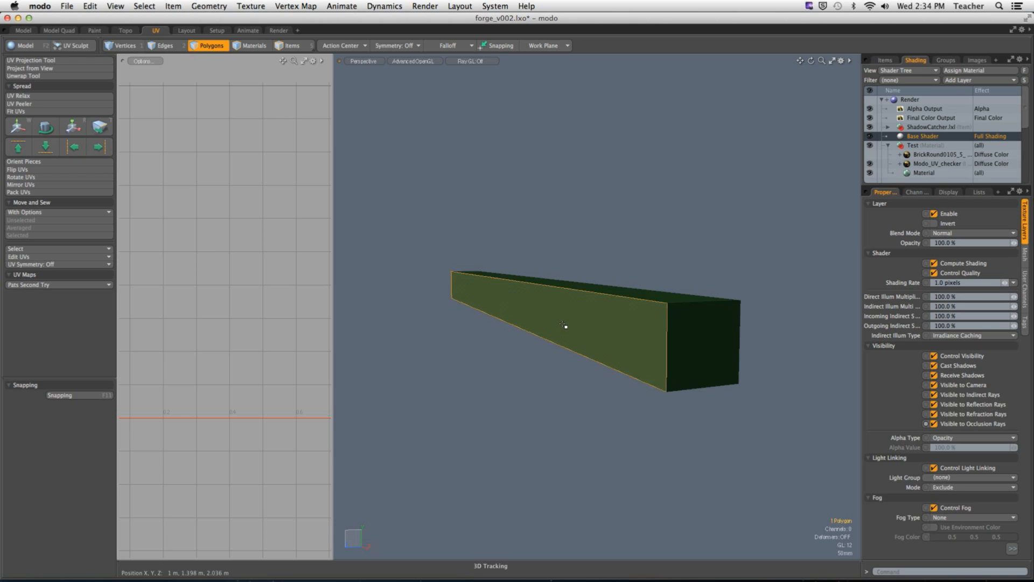
key("u")
left_click_drag(570, 324, 520, 317, "alt")
left_click_drag(520, 317, 608, 319, "alt")
key("shift+h")
left_click(627, 260)
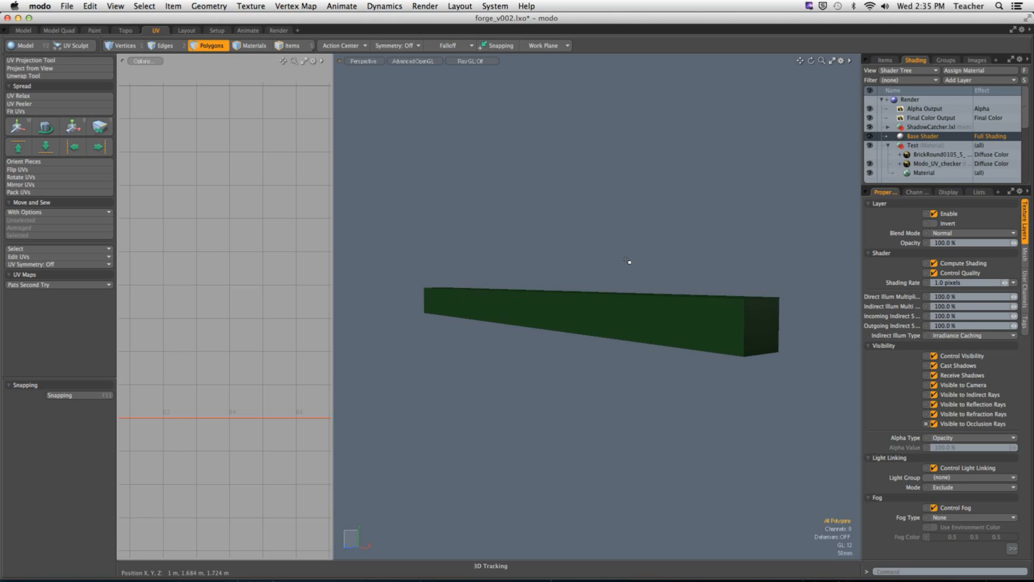
mouse_move(626, 261)
left_mouse_down("alt")
mouse_move(646, 247)
mouse_move(637, 254)
left_mouse_up("alt")
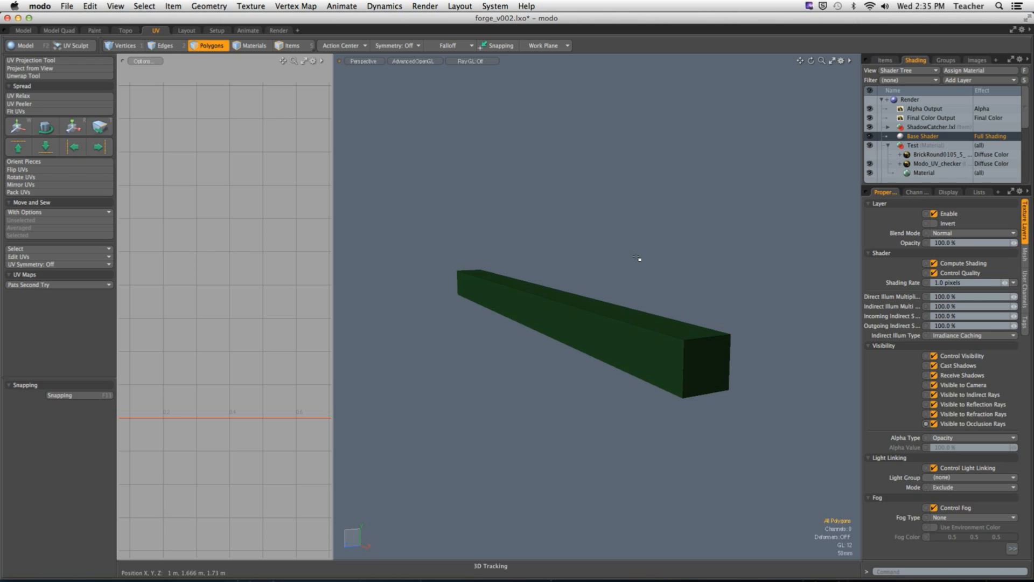
key("2")
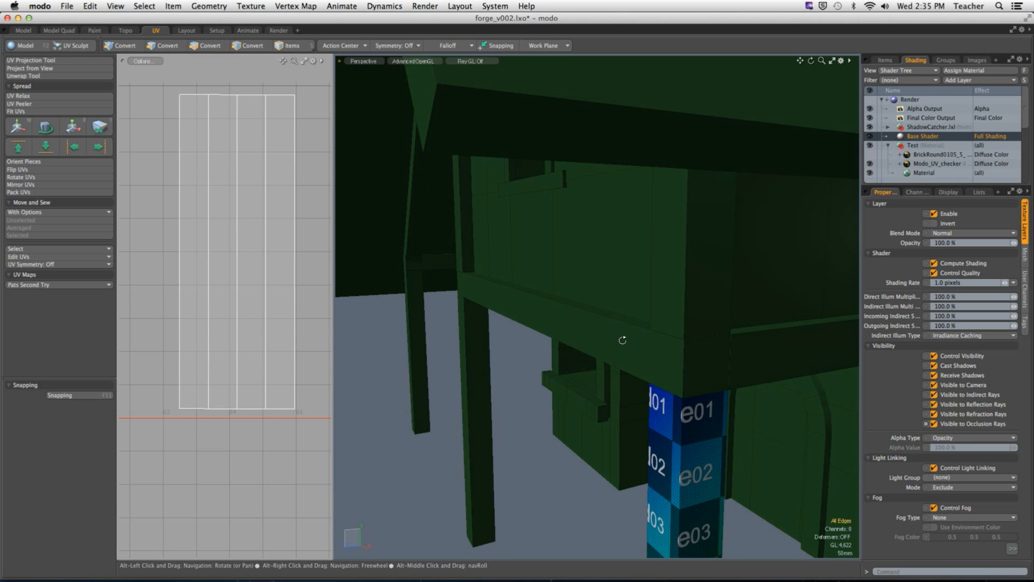
mouse_move(619, 341)
left_mouse_down("alt")
mouse_move(635, 342)
mouse_move(577, 338)
mouse_move(617, 333)
left_mouse_up("alt")
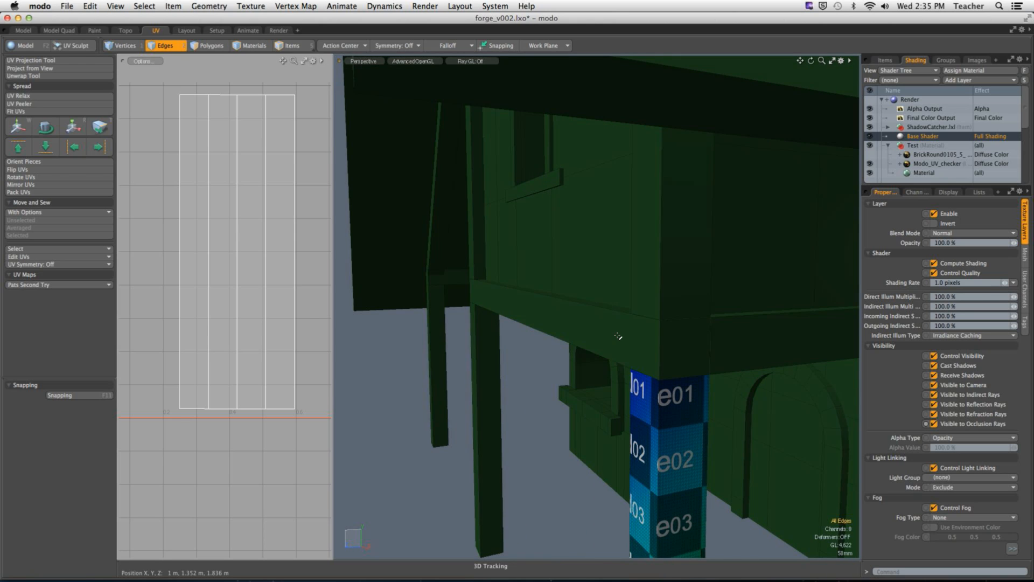
key("3")
double_click(618, 334)
key("shift+h")
key("2")
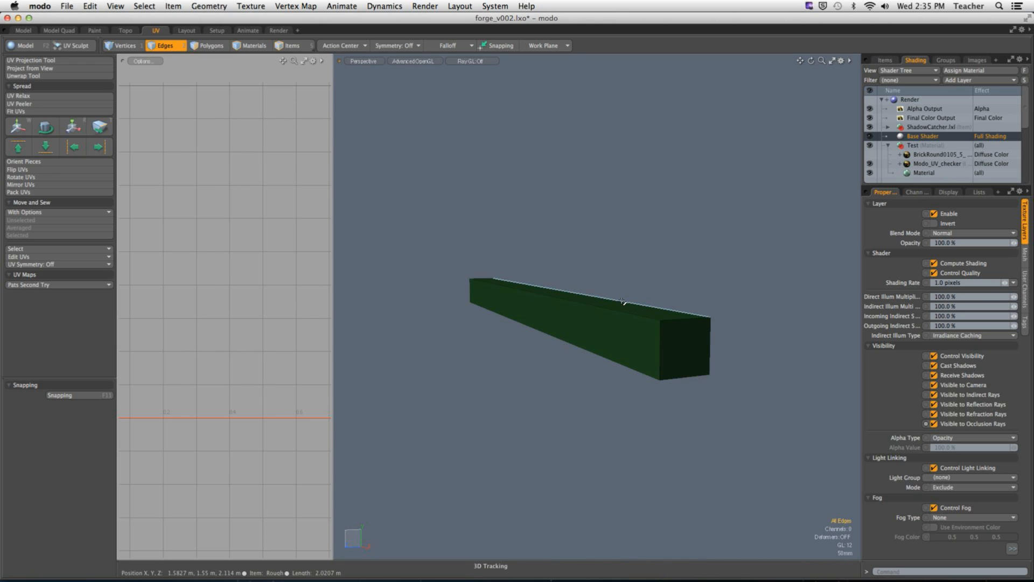
Step: Select the beam's upper rear lengthwise edge and three edges around each of its ends as UV seams
left_click(622, 297)
left_click_drag(622, 297, 698, 305, "alt")
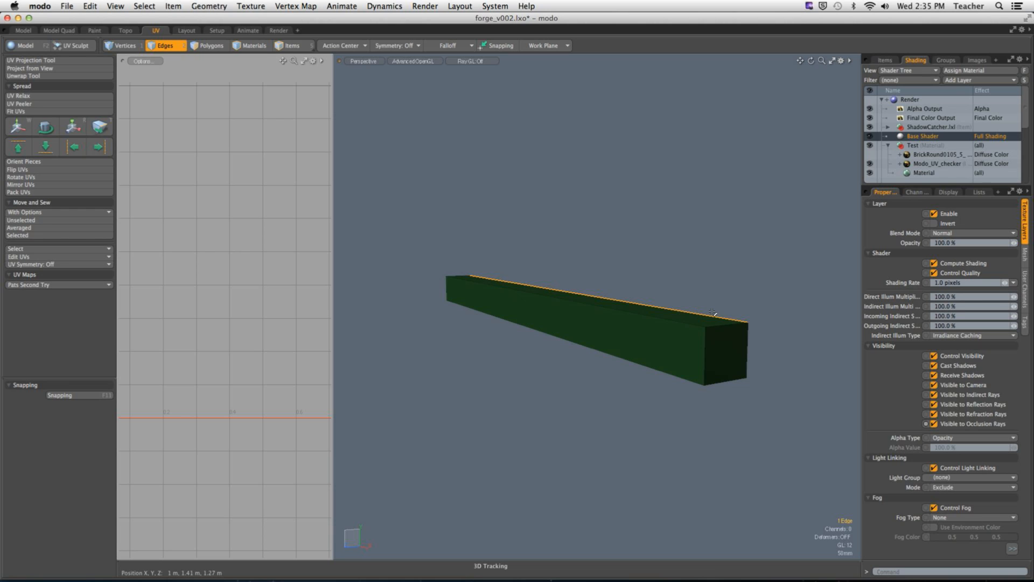
left_click(721, 328, "shift")
left_click(746, 342, "shift")
left_click(711, 383, "shift")
left_click_drag(711, 385, 612, 373, "alt")
left_click(634, 354, "shift")
left_click(620, 374, "shift")
left_click(645, 395, "shift")
left_click_drag(645, 396, 468, 387, "alt")
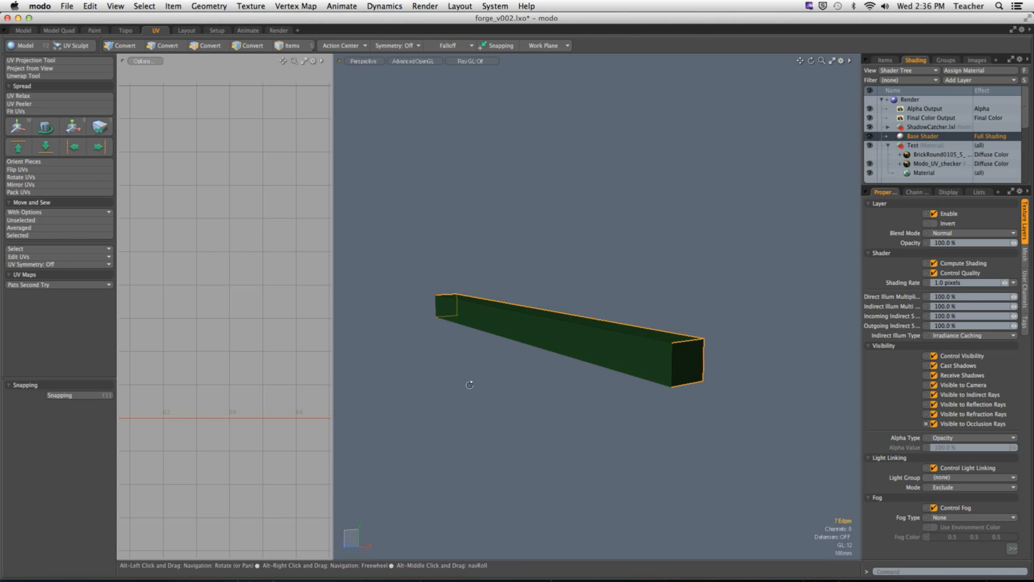
Step: Unwrap the beam along its seam edges, enlarge the UV viewport to show the whole layout, and clear the selection
left_click(54, 76)
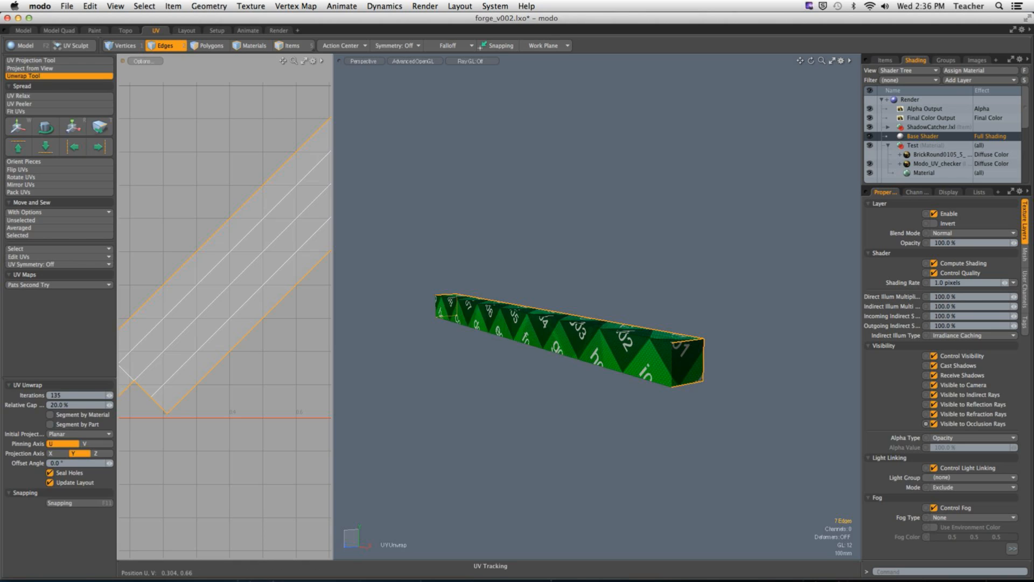
left_click_drag(334, 272, 341, 295)
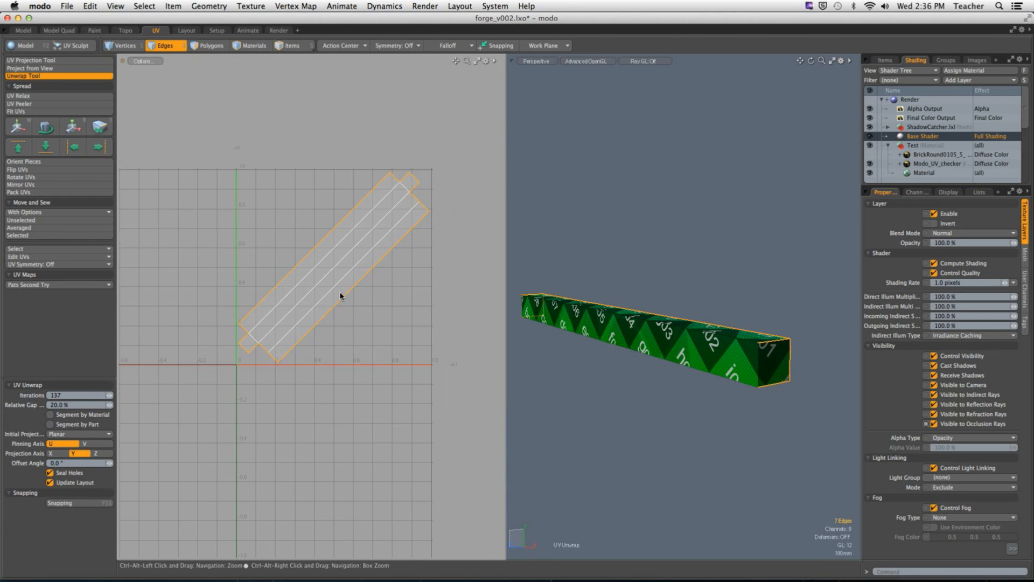
key("space")
left_click(282, 216)
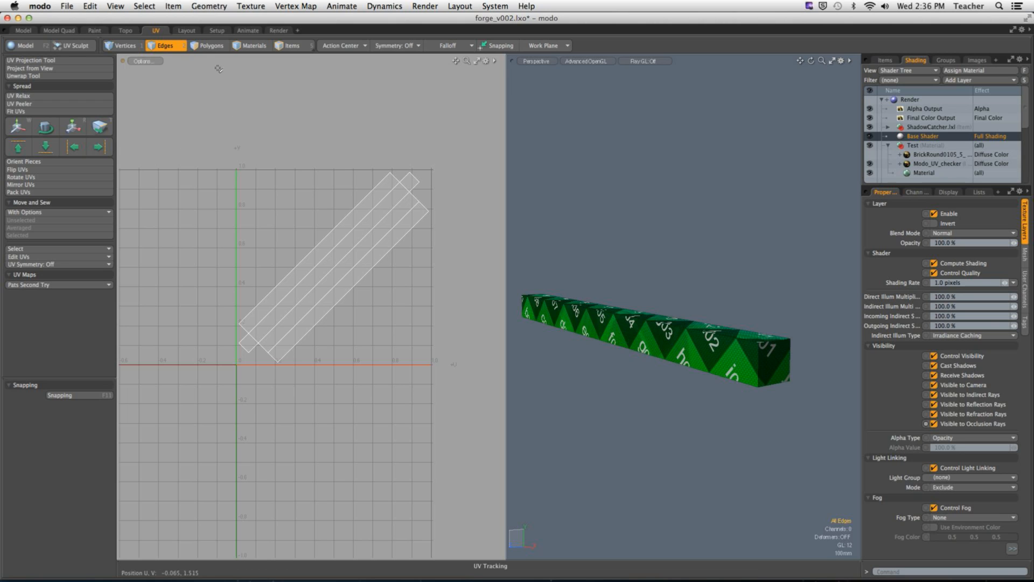
Step: Select the beam's complete UV island and straighten it vertically with Orient Pieces
left_click(208, 45)
left_click(355, 252)
double_click(355, 252)
left_click(23, 161)
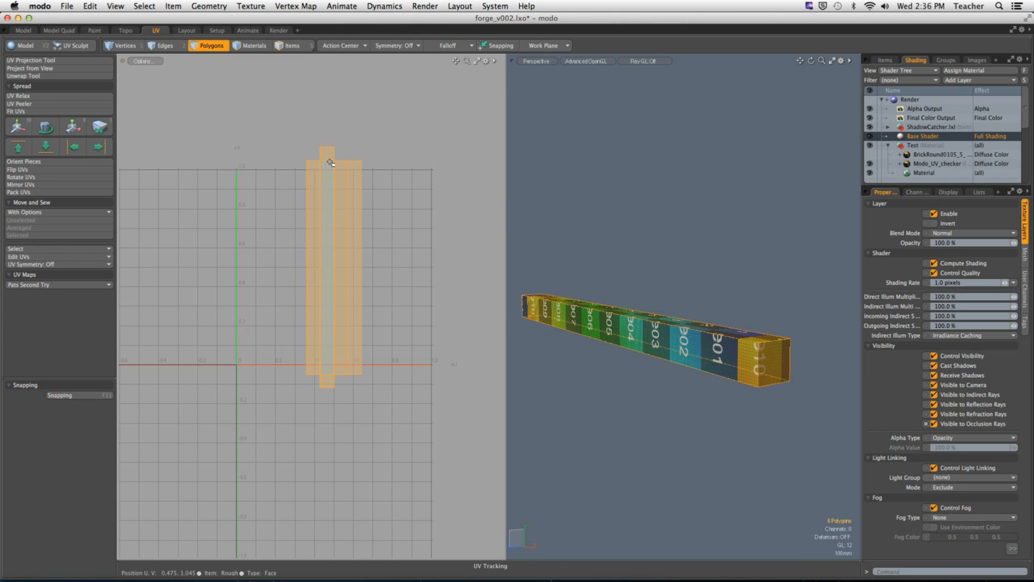
left_click(672, 169)
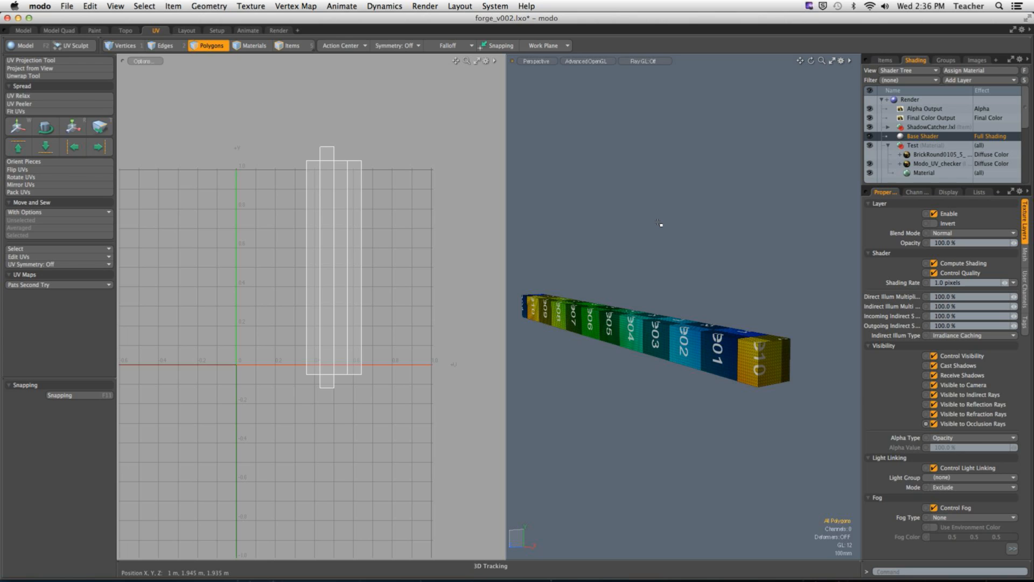
Step: Unhide the house and isolate the untextured vertical support post beneath the corner of the beam
key("u")
left_click_drag(641, 240, 632, 306, "alt")
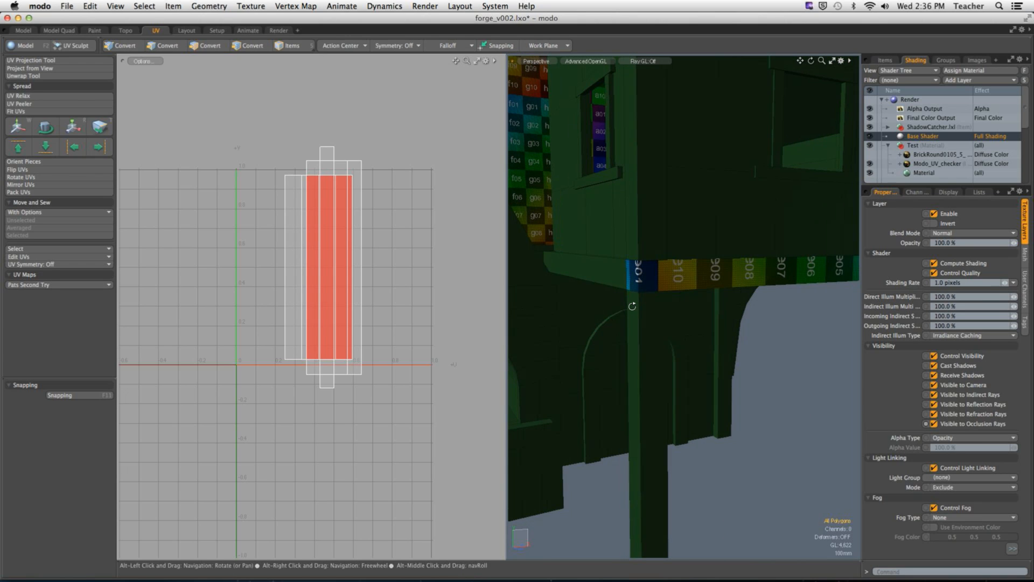
double_click(638, 334)
key("shift+h")
left_click(686, 337)
left_click_drag(686, 336, 581, 311, "alt")
Step: Select one full-length corner edge of this support post and three edges around both its top and bottom ends as seams
key("2")
left_click(641, 299)
left_click(684, 229, "shift")
left_click(700, 225, "shift")
left_click(697, 218, "shift")
left_click_drag(721, 220, 715, 358, "alt")
left_click(668, 461, "shift")
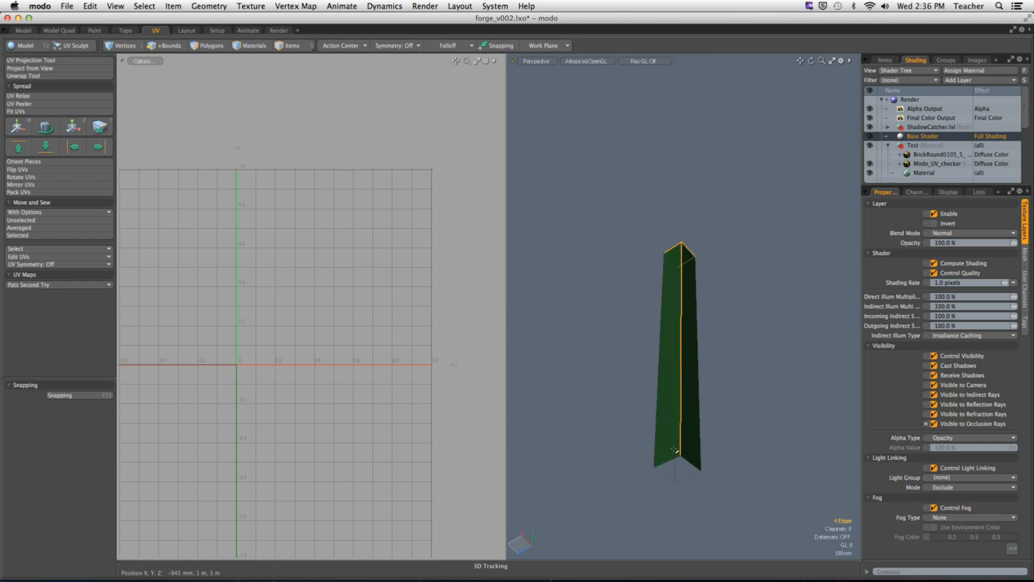
left_click(690, 463, "shift")
left_click(688, 477, "shift")
left_click_drag(688, 480, 724, 341, "alt")
Step: Unwrap the second support post along its selected seam edges
left_click(24, 76)
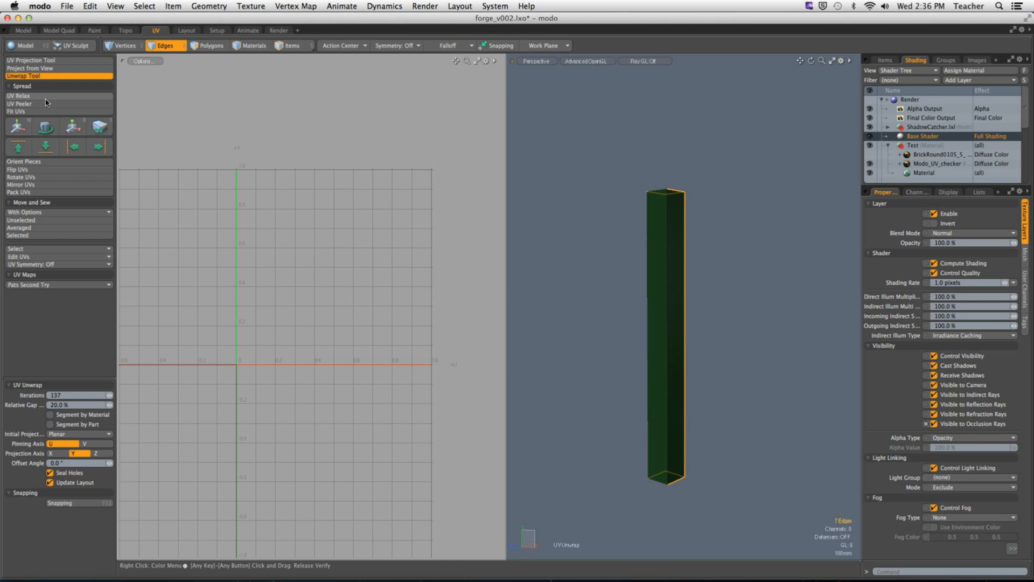
left_click(340, 181)
left_click(344, 200)
Step: Select the second post's UV island, orient it upright with the direction set to Auto, and switch to vertex selection
key("3")
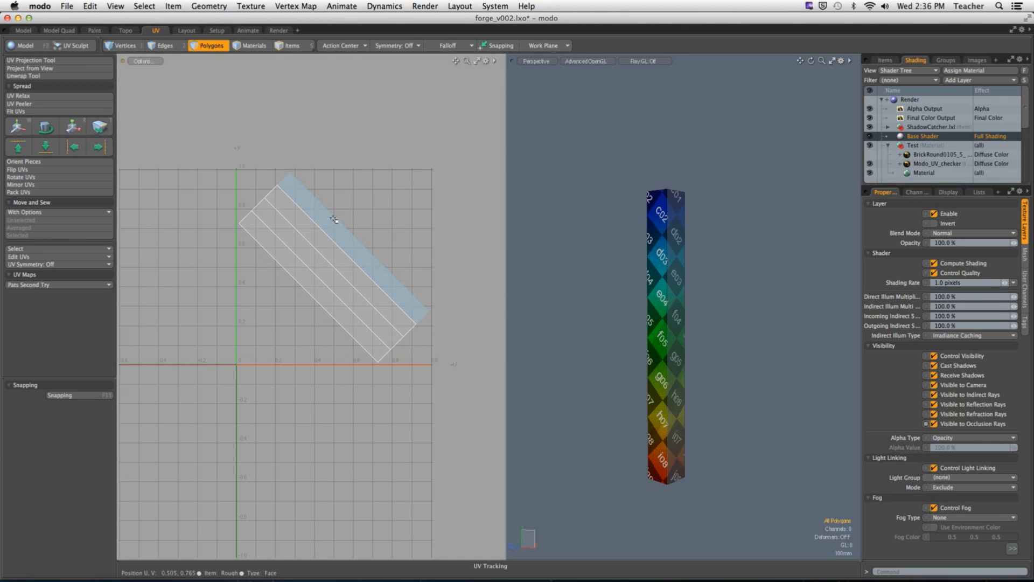
double_click(330, 217)
left_click(42, 162)
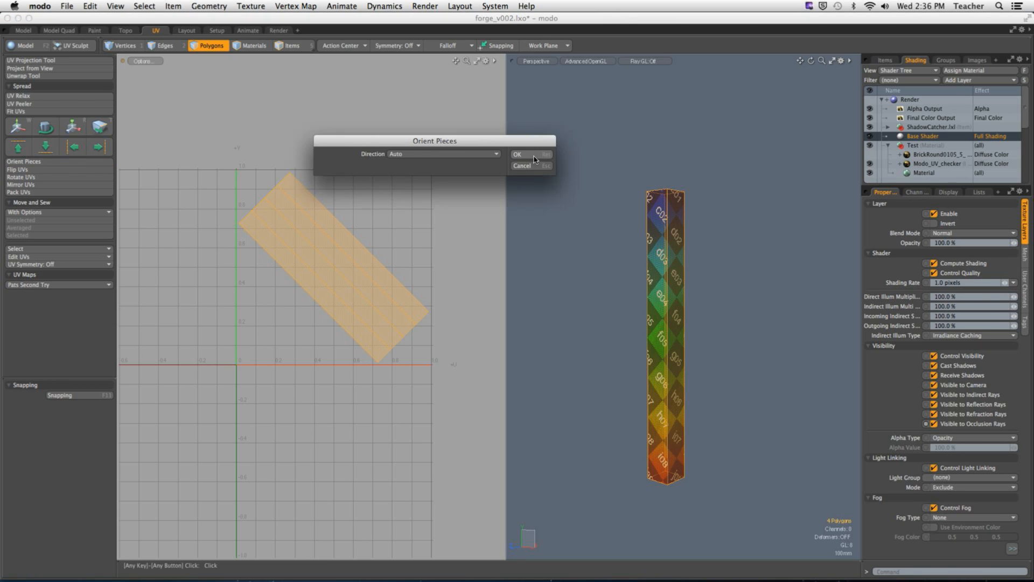
left_click(517, 154)
key("1")
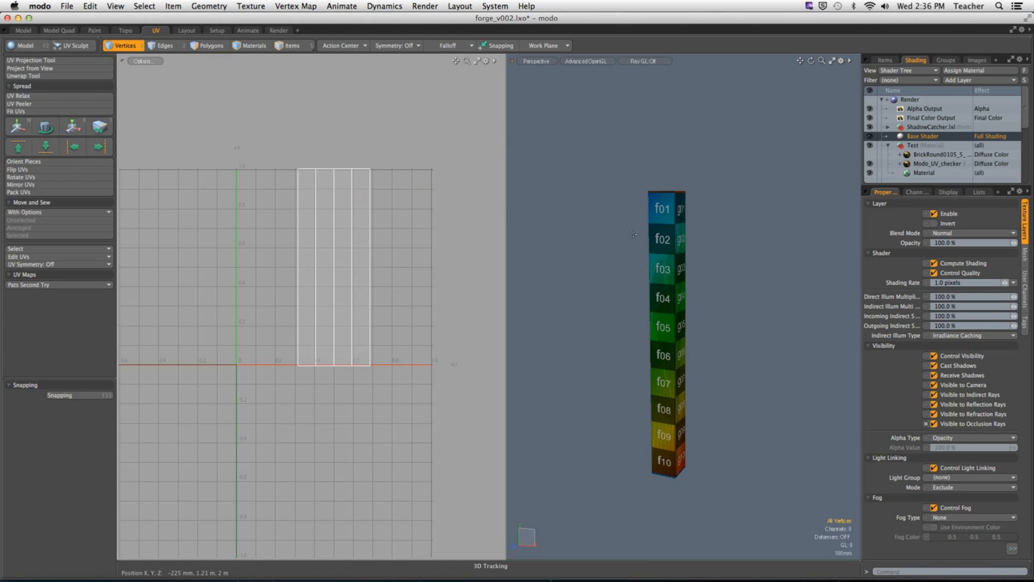
Step: Unhide the house and isolate the next untextured timber
key("u")
left_click_drag(680, 210, 724, 319, "alt")
key("3")
double_click(643, 284)
key("shift+h")
left_click(766, 279)
left_click_drag(766, 280, 743, 307, "ctrl+alt")
left_click_drag(744, 307, 697, 341, "alt")
Step: Select one full-length corner edge of the angled-top post and three edges around each of its ends as seams
key("2")
left_click_drag(697, 341, 566, 358, "alt")
left_click(671, 333)
left_click_drag(657, 355, 650, 322, "alt")
left_click(660, 362, "shift")
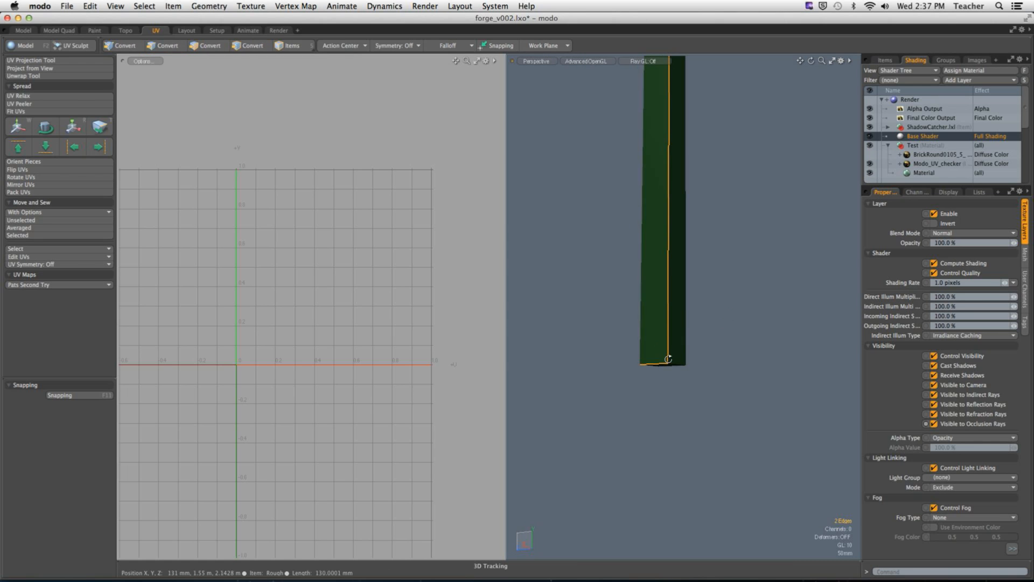
left_click_drag(663, 366, 666, 345, "alt")
left_click(677, 372, "shift")
left_click(671, 384, "shift")
mouse_move(658, 384)
left_mouse_down("ctrl+alt")
mouse_move(635, 353)
mouse_move(642, 381)
left_mouse_up("ctrl+alt")
left_click_drag(682, 132, 685, 326, "alt+shift")
left_click_drag(686, 326, 733, 254, "ctrl+alt")
left_click(619, 299, "shift")
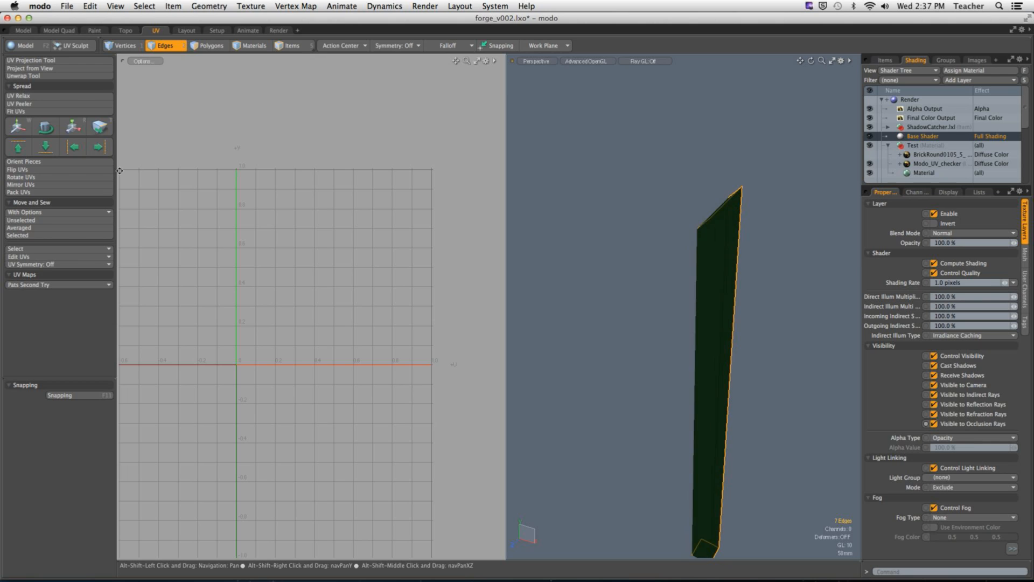
Step: Unwrap the angled-top post along its selected seam edges
left_click(30, 75)
left_click(311, 274)
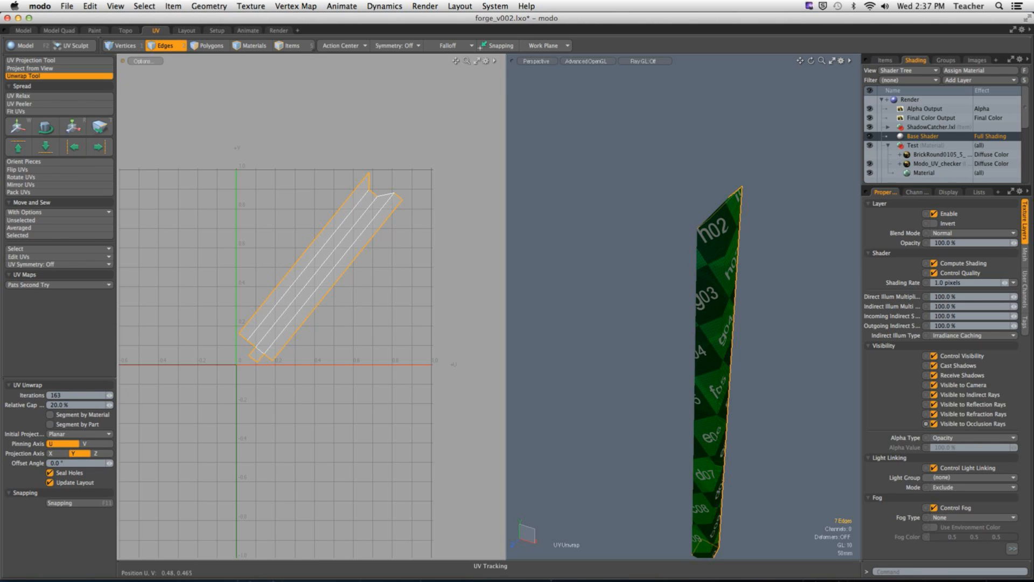
key("space")
Step: Select the angled-top post's whole UV island and orient it with the direction set to Auto
key("3")
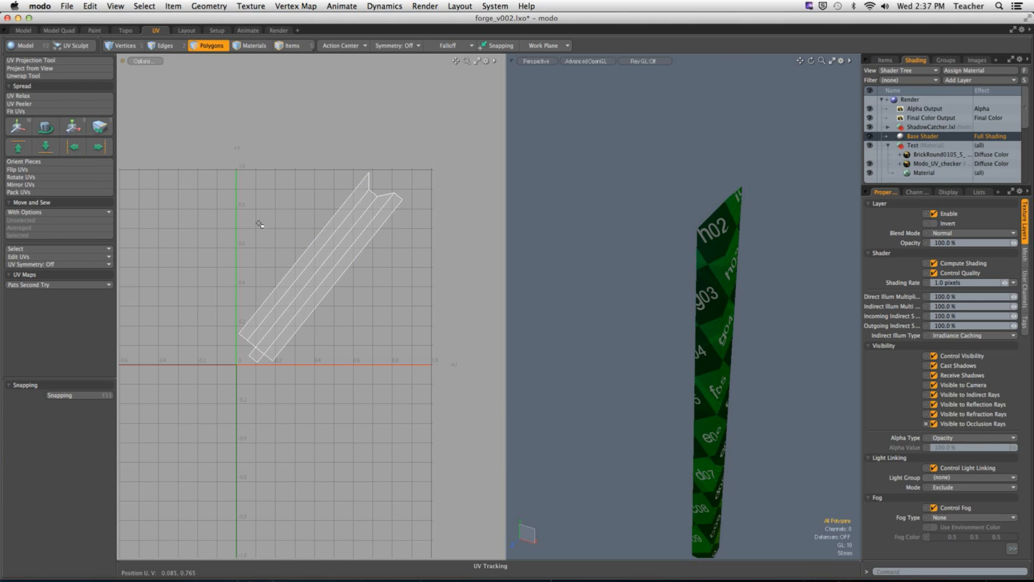
double_click(300, 271)
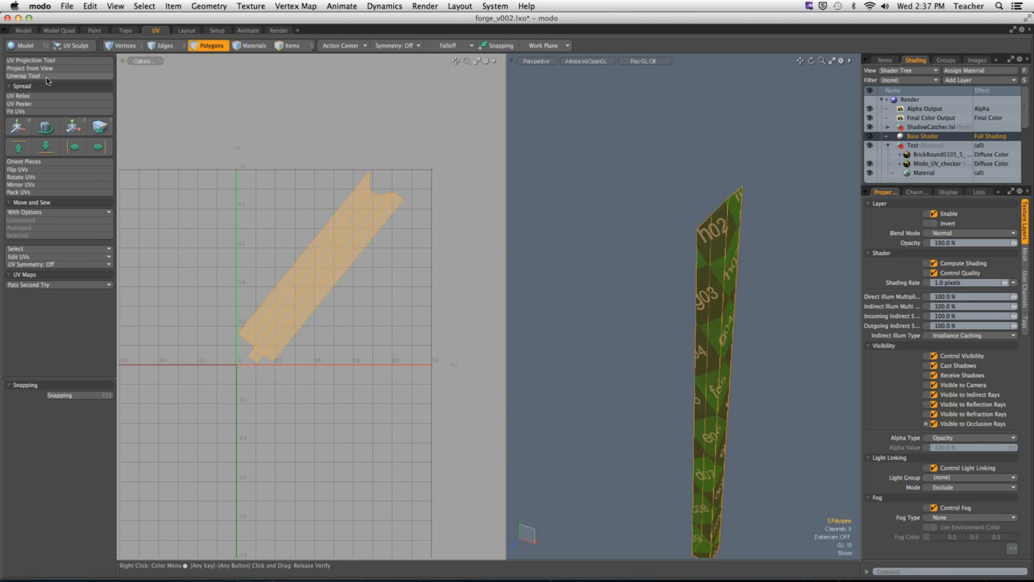
left_click(25, 161)
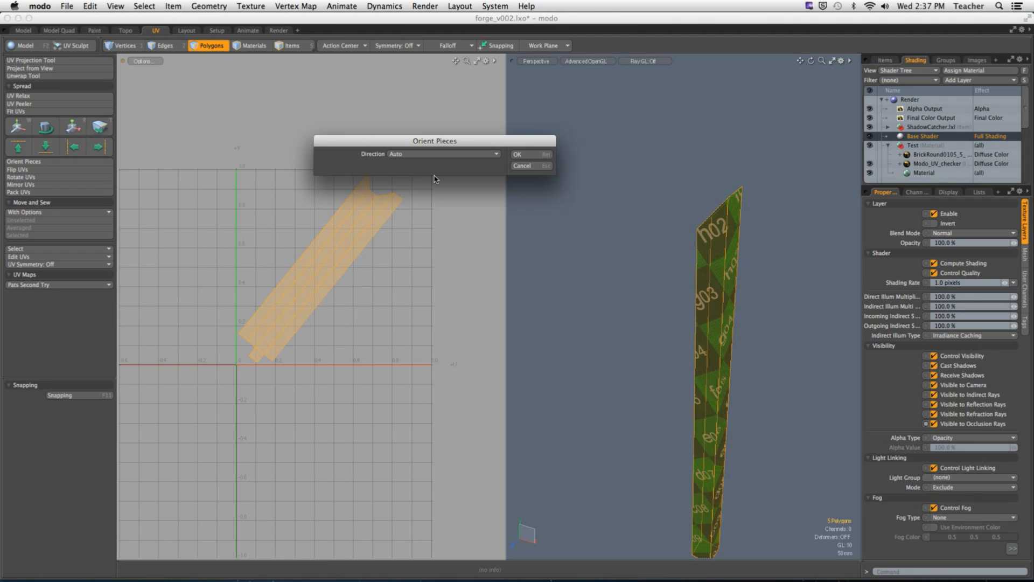
left_click(518, 154)
left_click_drag(693, 257, 705, 256, "alt")
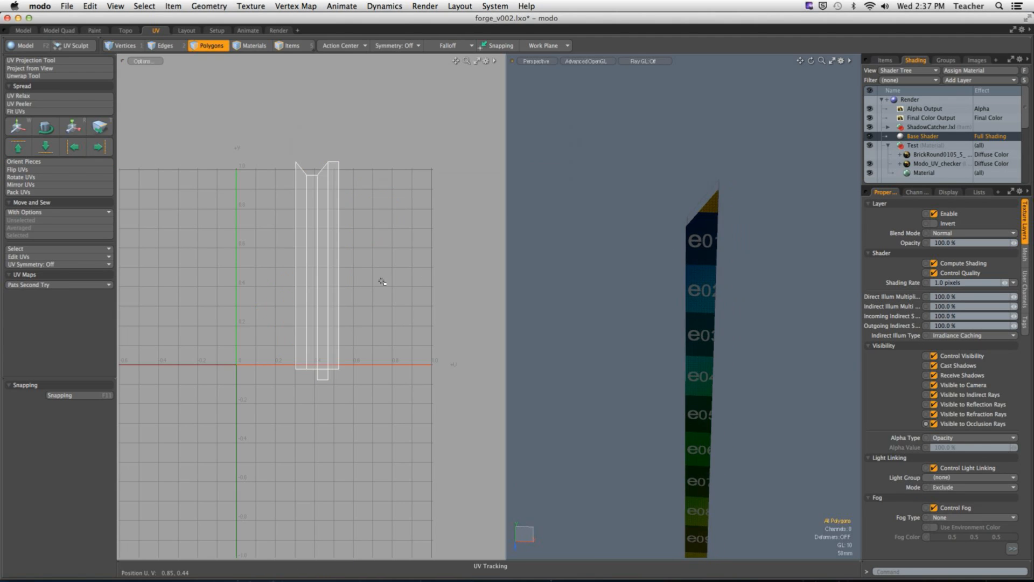
Step: Rotate the angled-top post's UV island by -90° so it lies horizontally
double_click(323, 281)
key("w")
key("e")
left_click_drag(364, 231, 382, 349)
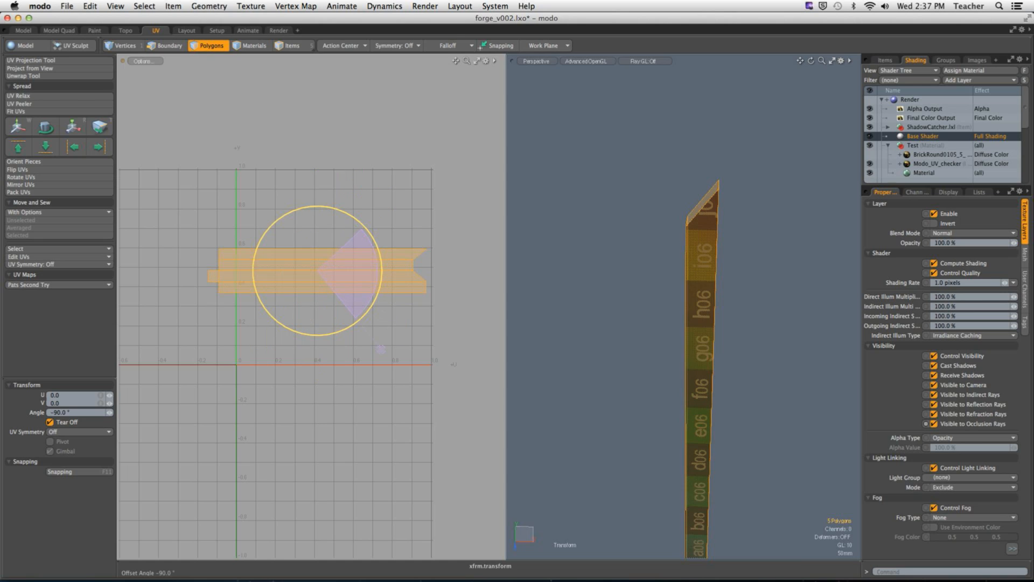
key("space")
left_click(432, 344)
Step: Unhide the house and rotate the angled-top post's UV island by 90° back to upright
left_click_drag(526, 280, 676, 278, "alt")
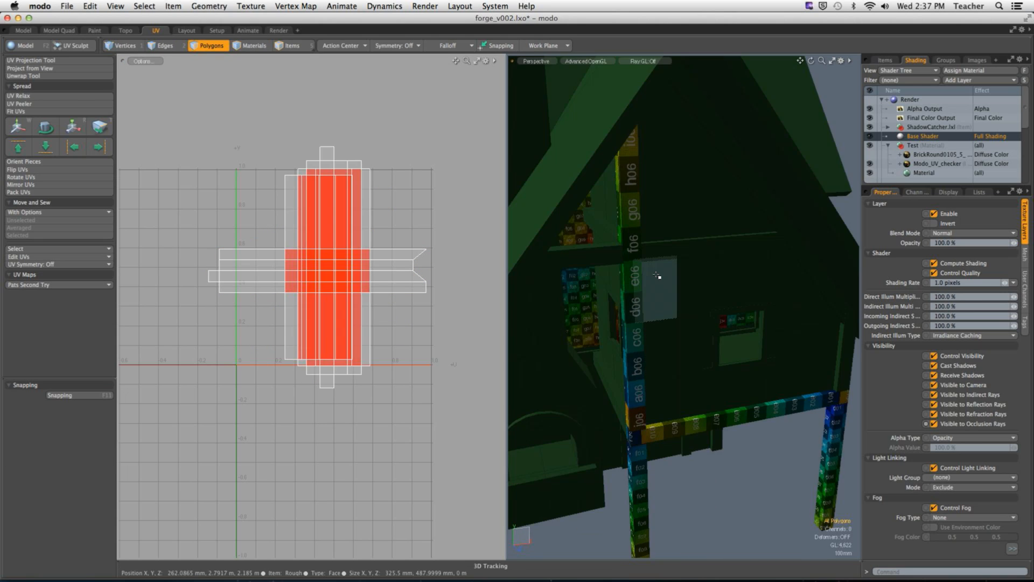
left_click_drag(709, 293, 609, 233, "alt")
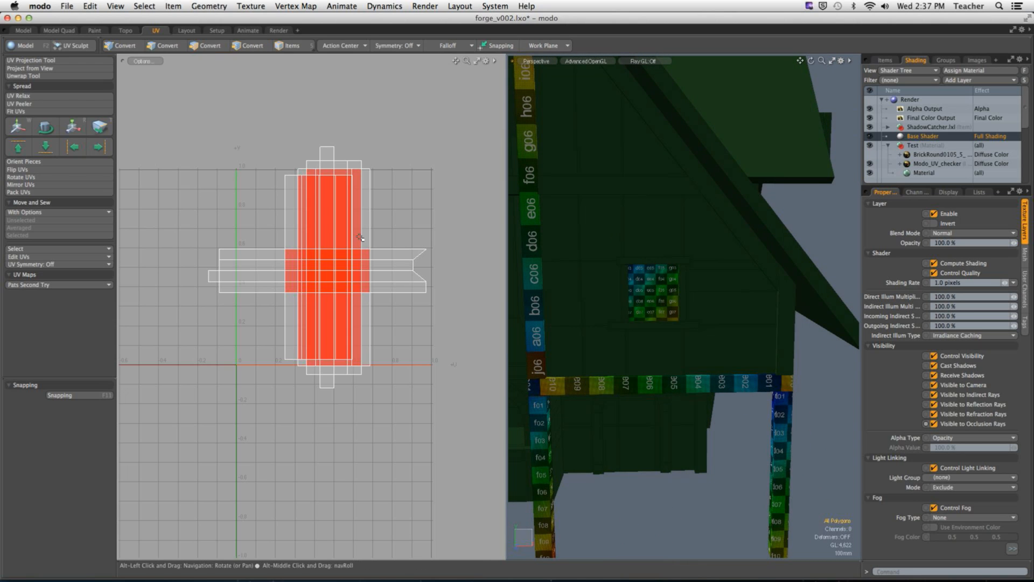
double_click(405, 268)
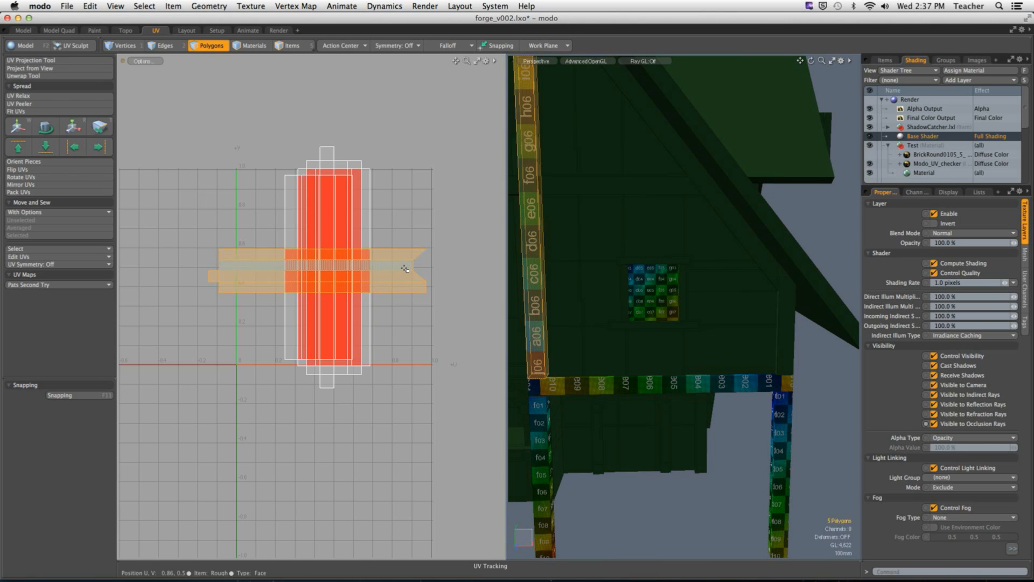
key("e")
left_click_drag(329, 212, 224, 255)
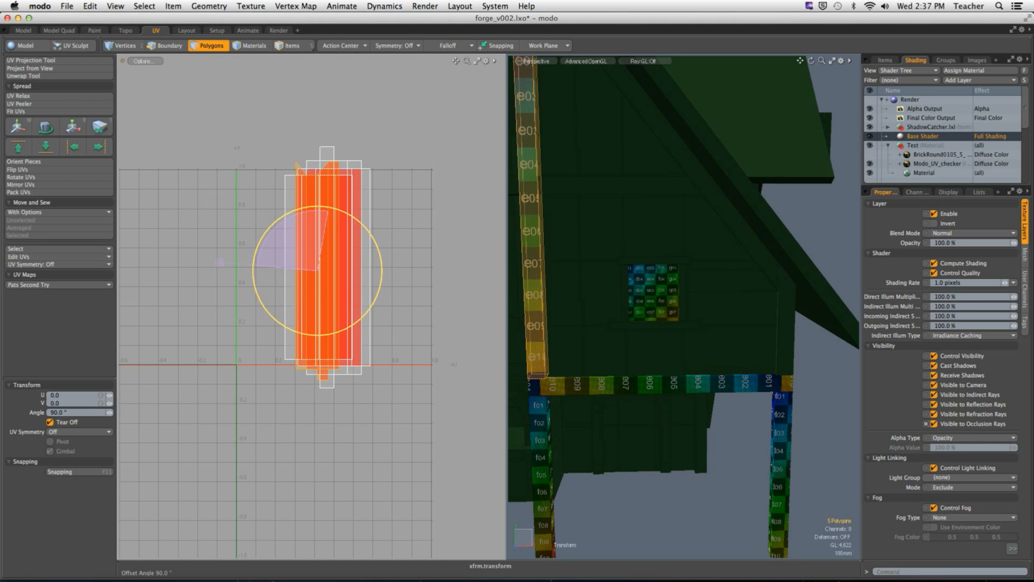
key("q")
left_click(443, 247)
Step: Isolate the short horizontal beam that meets the tall post in the gable above the window
left_click_drag(681, 339, 640, 253, "alt")
double_click(639, 253)
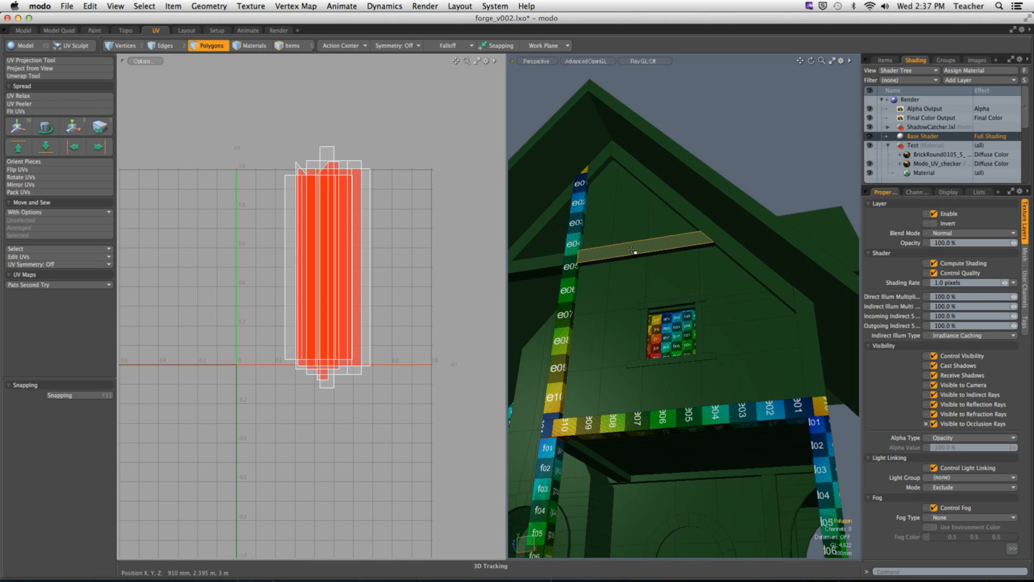
key("shift+h")
Step: Select one full-length edge of the short gable beam and three edges around each end as seams
left_click(637, 208)
left_click_drag(637, 208, 618, 305, "alt")
key("2")
left_click(704, 298)
mouse_move(698, 255)
left_mouse_down("shift")
mouse_move(718, 267)
mouse_move(573, 267)
mouse_move(746, 264)
mouse_move(773, 275)
left_mouse_up("shift")
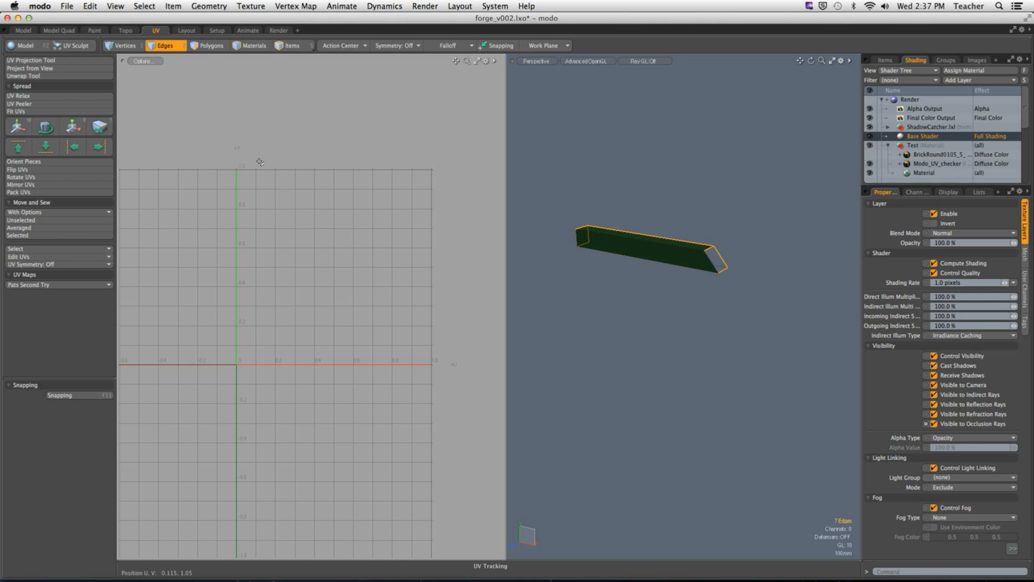
Step: Unwrap the short gable beam along its selected seam edges
left_click(64, 77)
left_click(328, 269)
key("space")
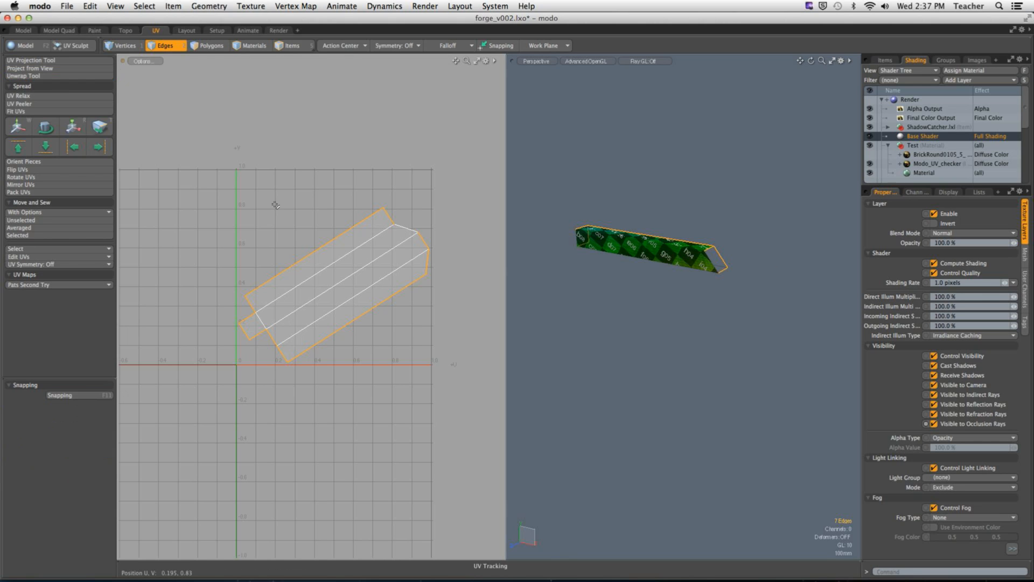
Step: Select the short gable beam's UV island and orient it with the direction set to Auto
key("3")
double_click(323, 265)
left_click(43, 162)
left_click(527, 155)
left_click(594, 150)
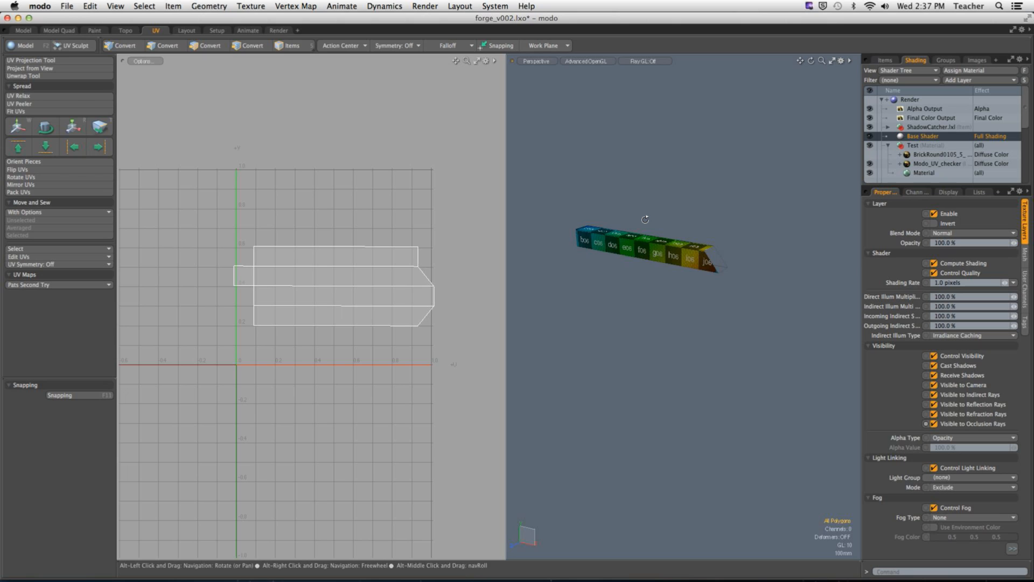
Step: Rotate the short gable beam's UV island a quarter turn so it stands upright
double_click(355, 276)
key("e")
left_click_drag(341, 226, 242, 280)
key("space")
left_click(402, 191)
left_click_drag(641, 237, 665, 261, "alt")
mouse_move(665, 260)
left_mouse_down("ctrl+alt")
mouse_move(738, 253)
mouse_move(672, 253)
left_mouse_up("ctrl+alt")
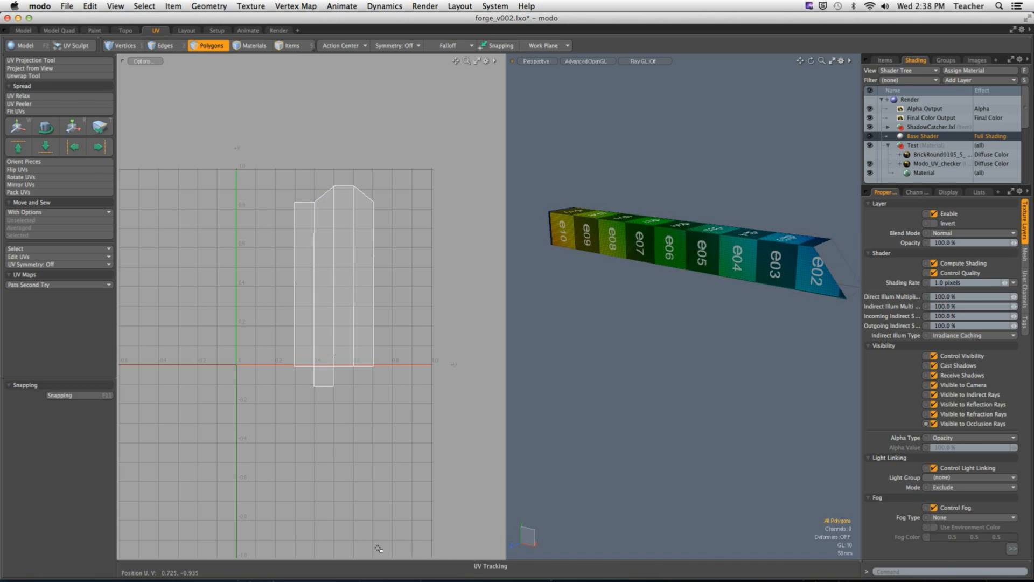
Step: Add an image map to the Test material group by loading WoodRough0021_2_5.jpg from the Desktop
left_click(907, 145)
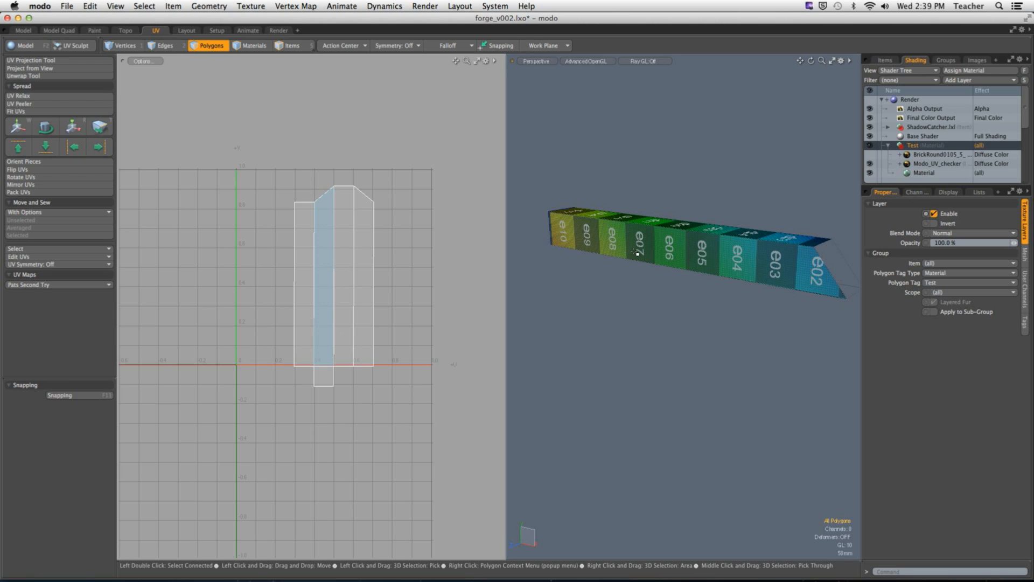
left_click(637, 178)
left_click_drag(637, 178, 687, 241, "alt")
left_click(686, 241)
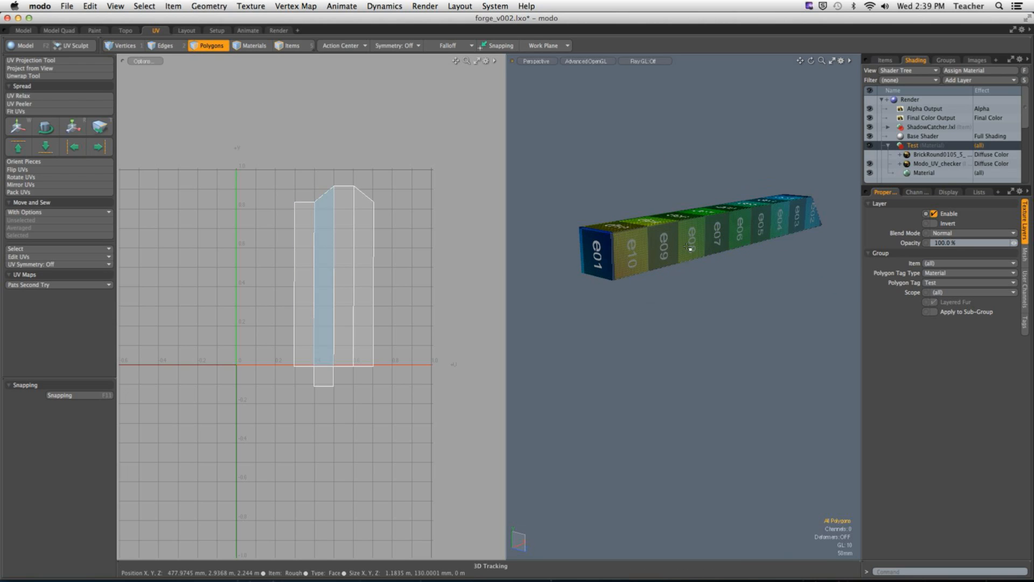
left_click(628, 173)
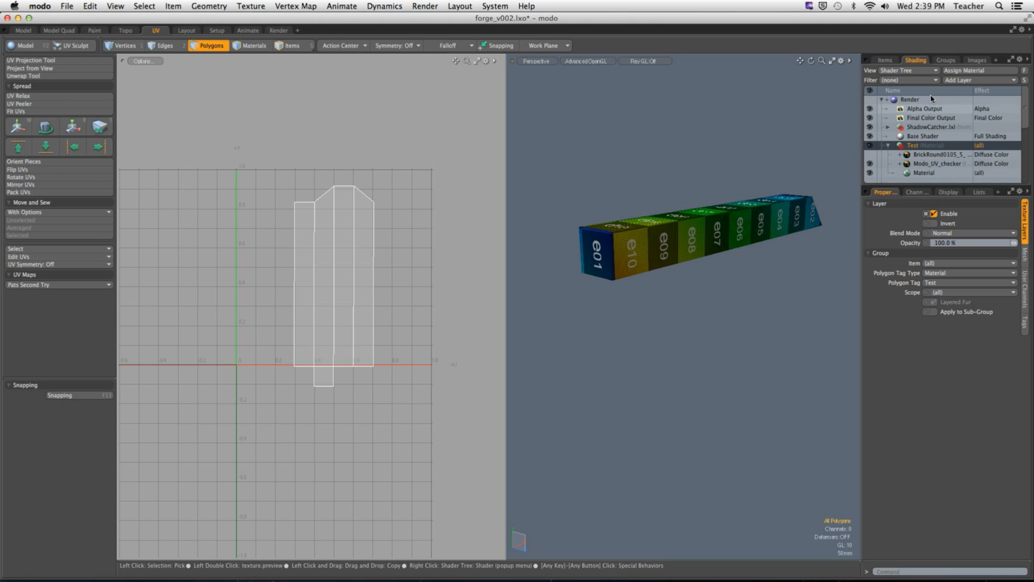
left_click(963, 82)
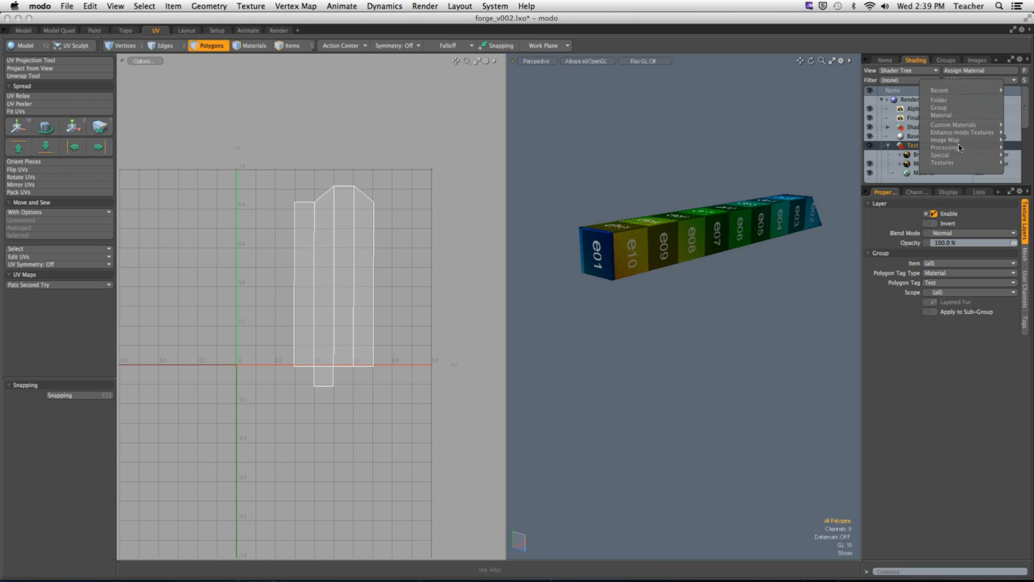
mouse_move(956, 147)
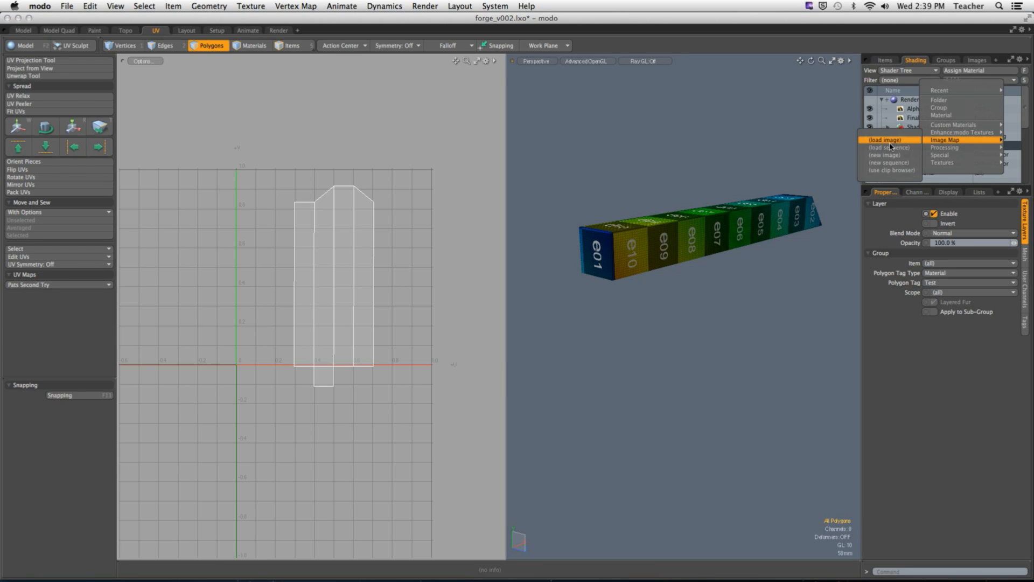
left_click(888, 147)
left_click(488, 162)
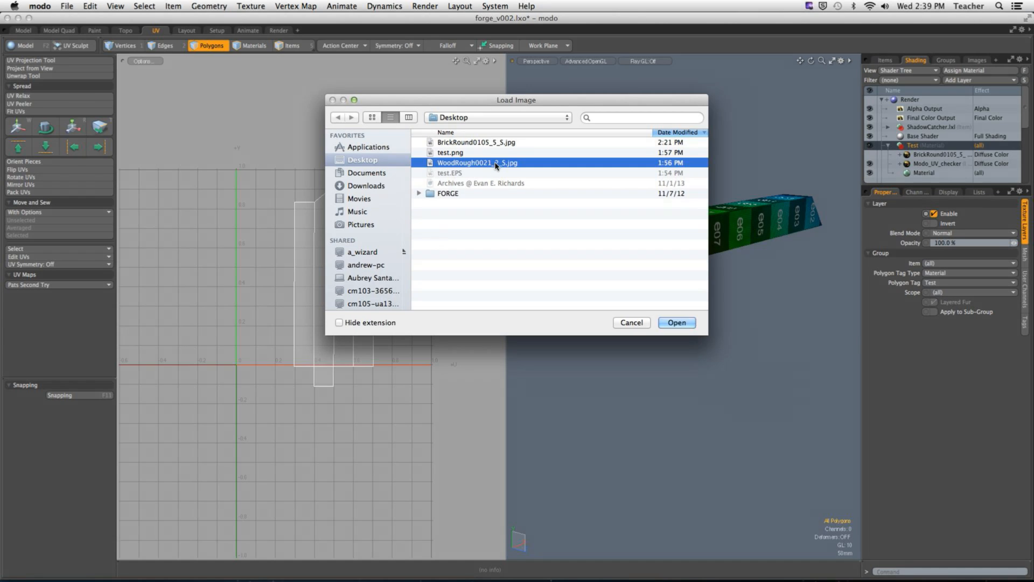
left_click(682, 323)
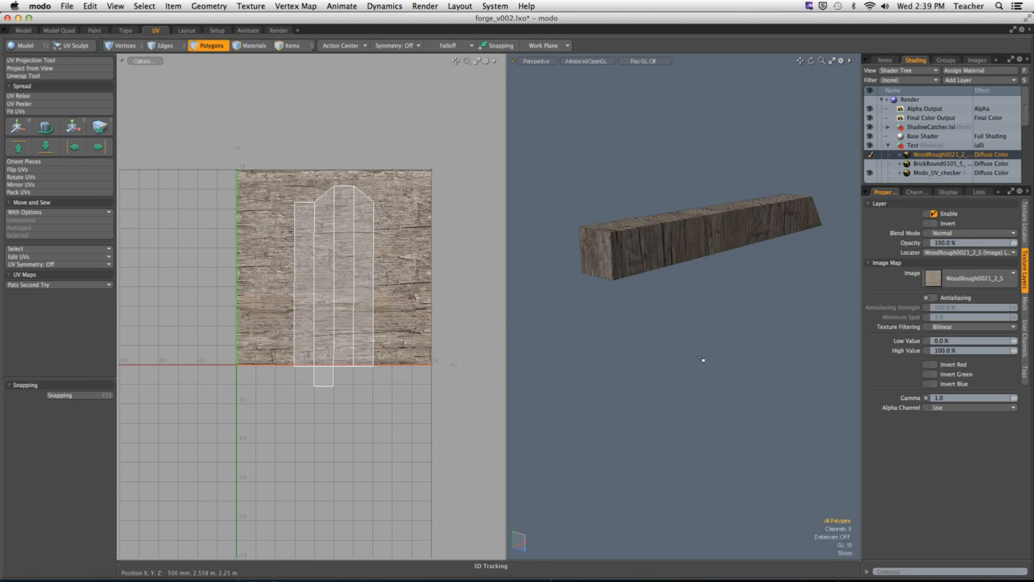
Step: Unhide the house, select all the UV islands of the unwrapped timbers and isolate those timbers
left_click_drag(734, 273, 676, 326, "alt")
key("u")
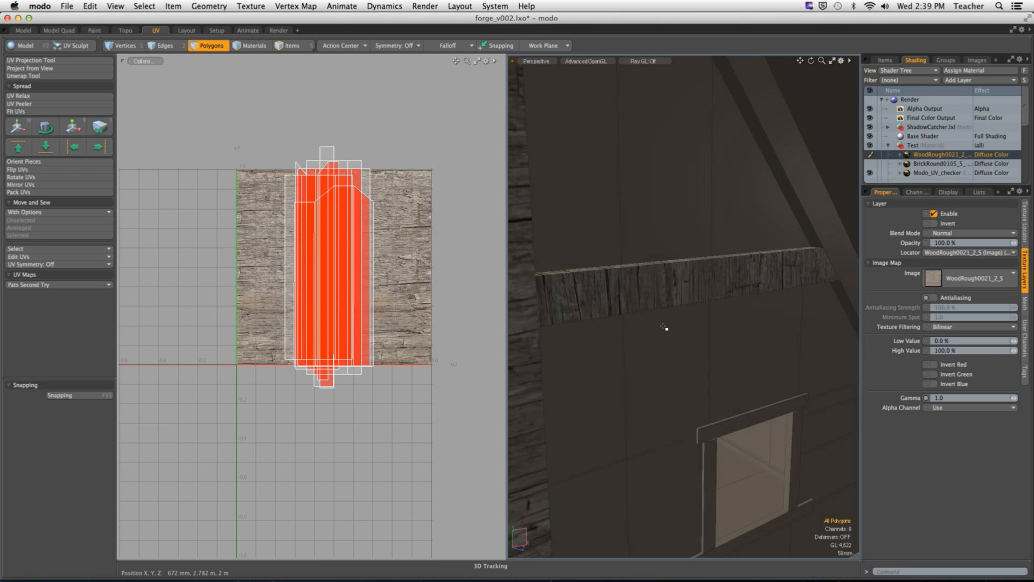
scroll(373, 337, "down", 2)
mouse_move(232, 143)
right_mouse_down()
mouse_move(321, 296)
mouse_move(441, 461)
right_mouse_up()
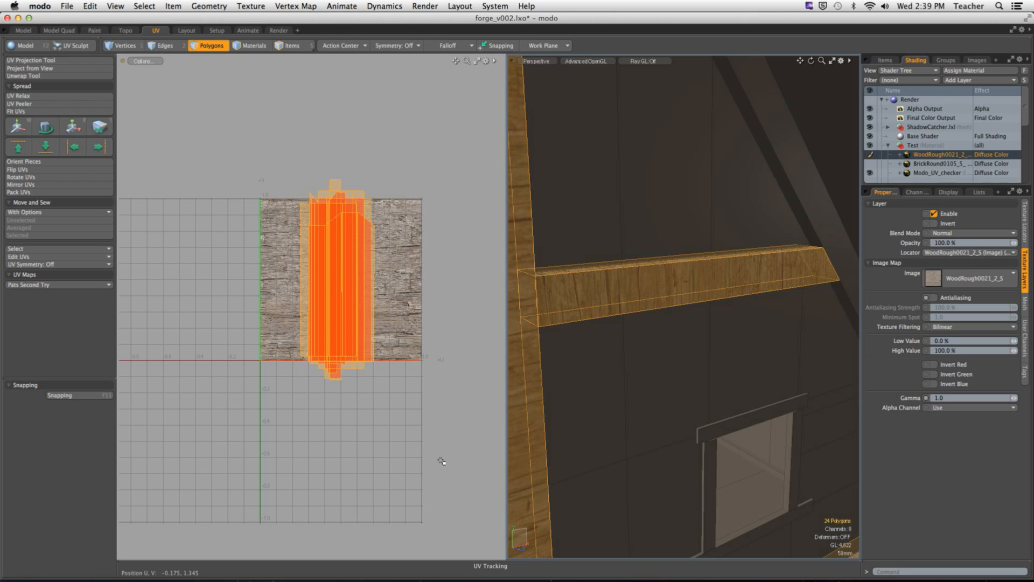
key("shift+h")
left_click(740, 364)
left_click_drag(740, 366, 617, 301, "ctrl+alt")
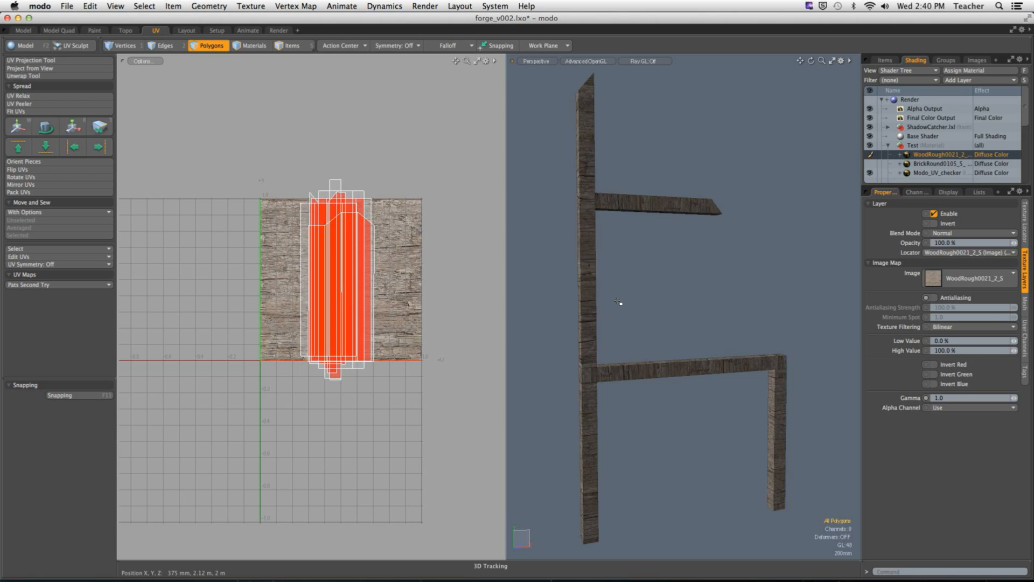
Step: Select the tall angled-top post and rotate its UV island by -90° to follow the wood grain
left_click_drag(593, 280, 625, 287, "ctrl+alt")
double_click(648, 322)
left_click_drag(393, 302, 429, 310, "ctrl+alt")
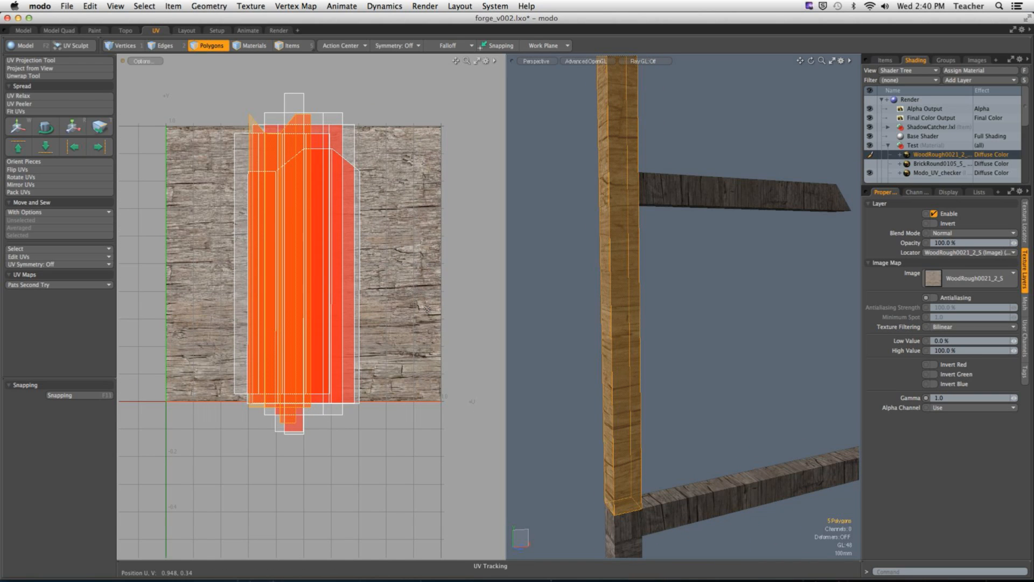
key("e")
left_click_drag(336, 228, 349, 346)
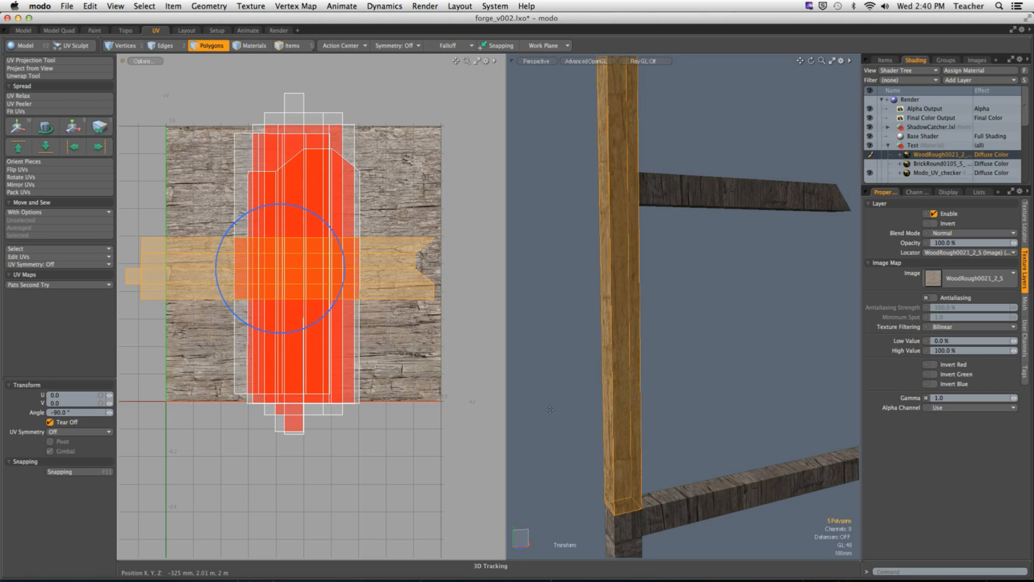
key("space")
left_click(185, 413)
Step: Select the long horizontal crossbeam and rotate its UV island by -90° to follow the wood grain
mouse_move(704, 357)
left_mouse_down("alt")
mouse_move(670, 331)
mouse_move(595, 316)
mouse_move(767, 334)
mouse_move(709, 350)
left_mouse_up("alt")
left_click_drag(704, 386, 692, 351, "alt+shift")
double_click(728, 466)
key("e")
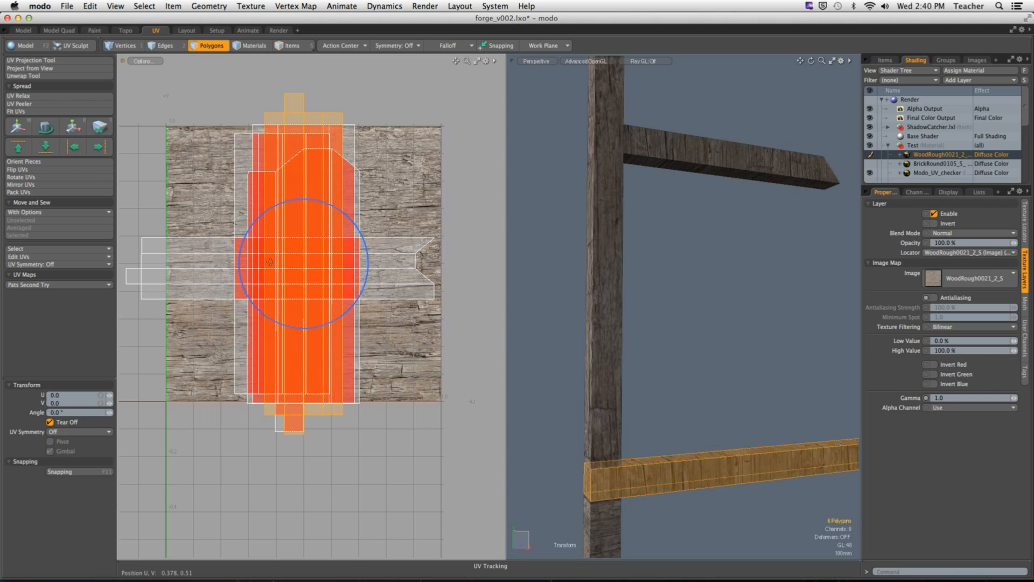
left_click_drag(349, 222, 348, 305, "ctrl")
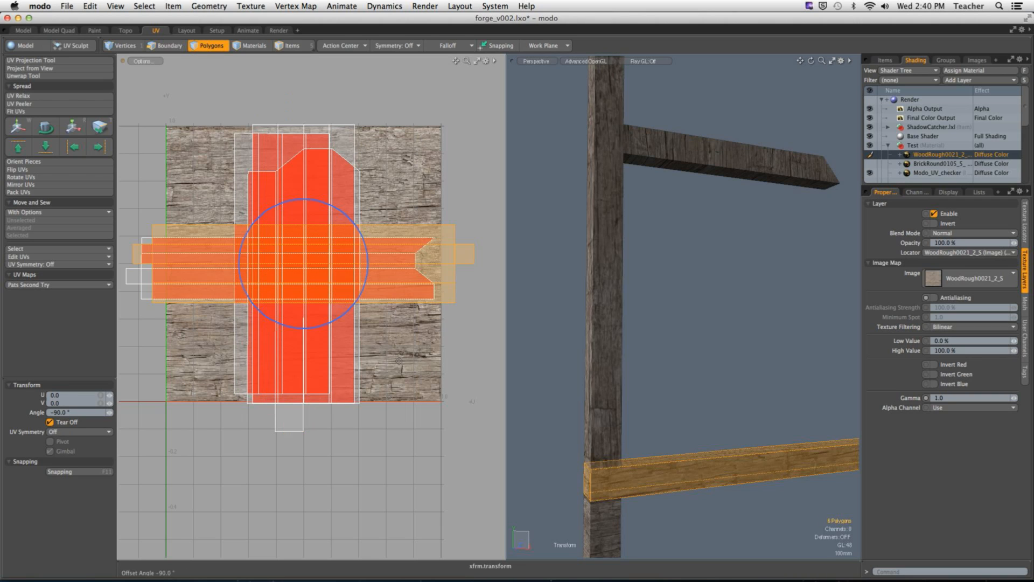
key("space")
left_click(672, 371)
Step: Select the short gable beam and rotate its UV island a quarter turn to lie along the horizontal wood grain
left_click_drag(672, 372, 659, 345, "alt")
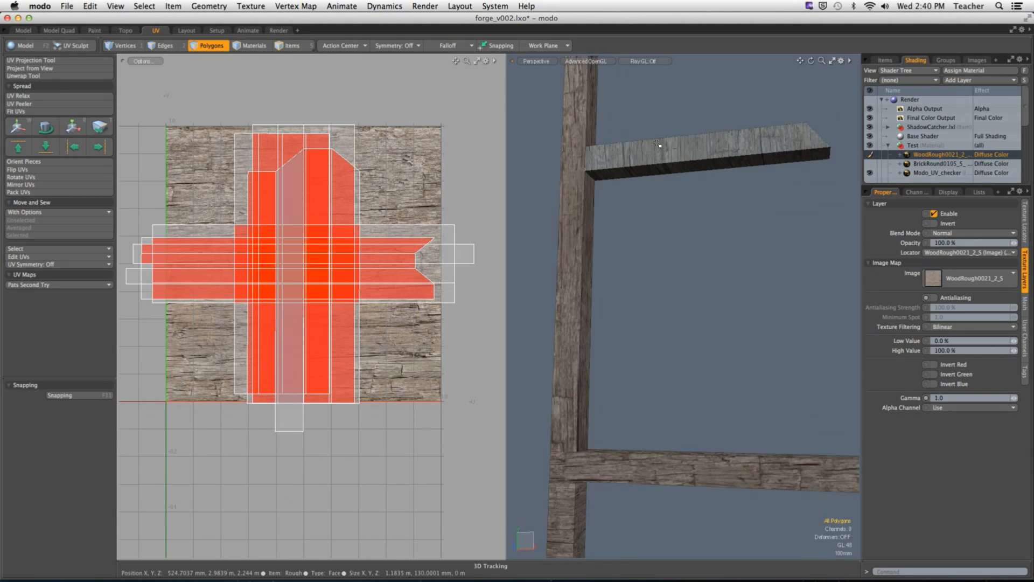
double_click(659, 147)
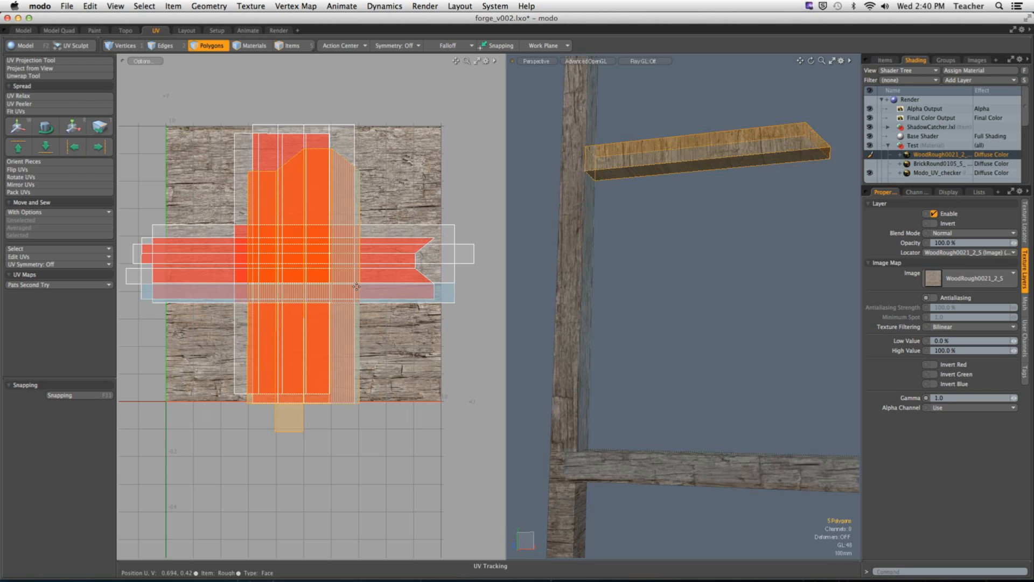
key("e")
left_click_drag(348, 235, 410, 379)
key("q")
left_click(673, 274)
Step: Select the support post below the tall post and rotate its UV island a quarter turn to lie horizontally
left_click_drag(673, 275, 640, 326, "alt")
scroll(696, 305, "down", 4)
double_click(591, 377)
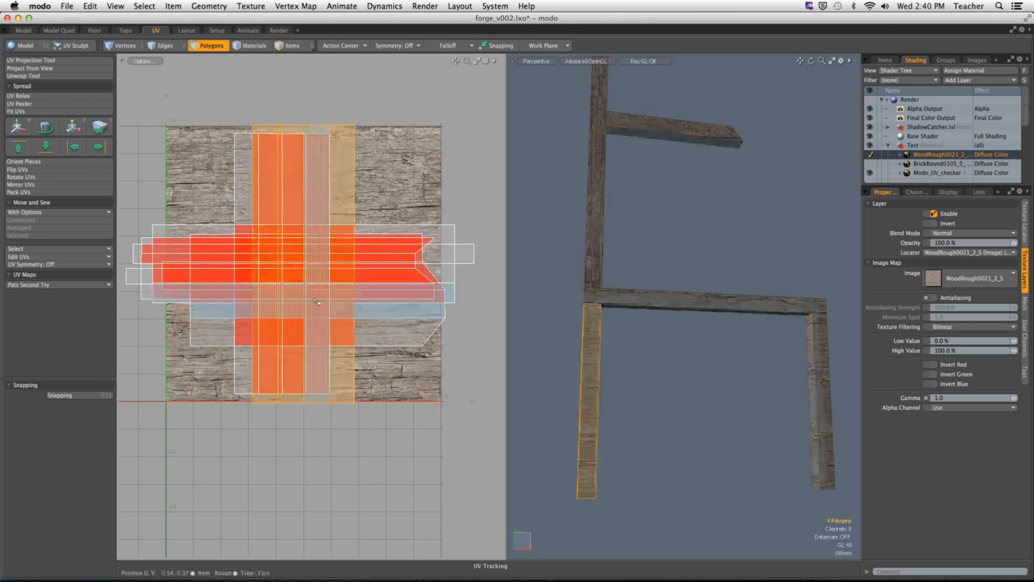
key("e")
left_click_drag(352, 213, 386, 335)
key("q")
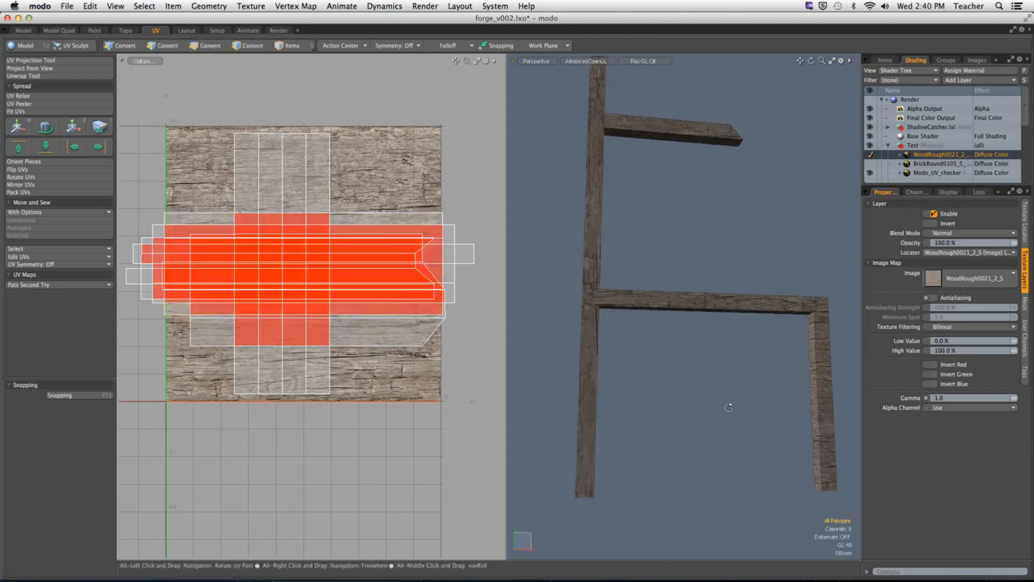
Step: Undo the last quarter-turn of the support post's UV island and clear the selection
key("super+z")
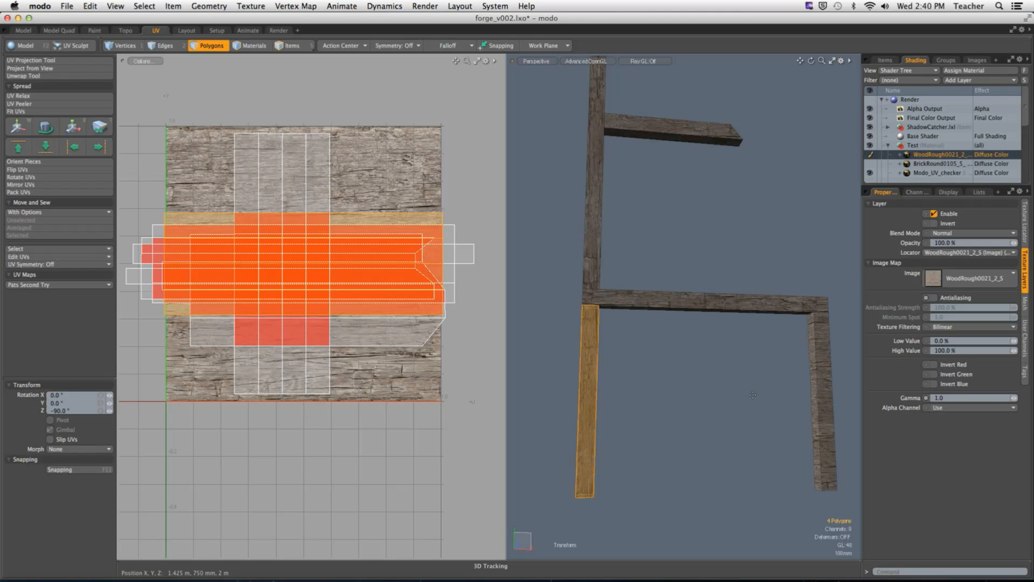
key("super+z")
key("q")
left_click(720, 404)
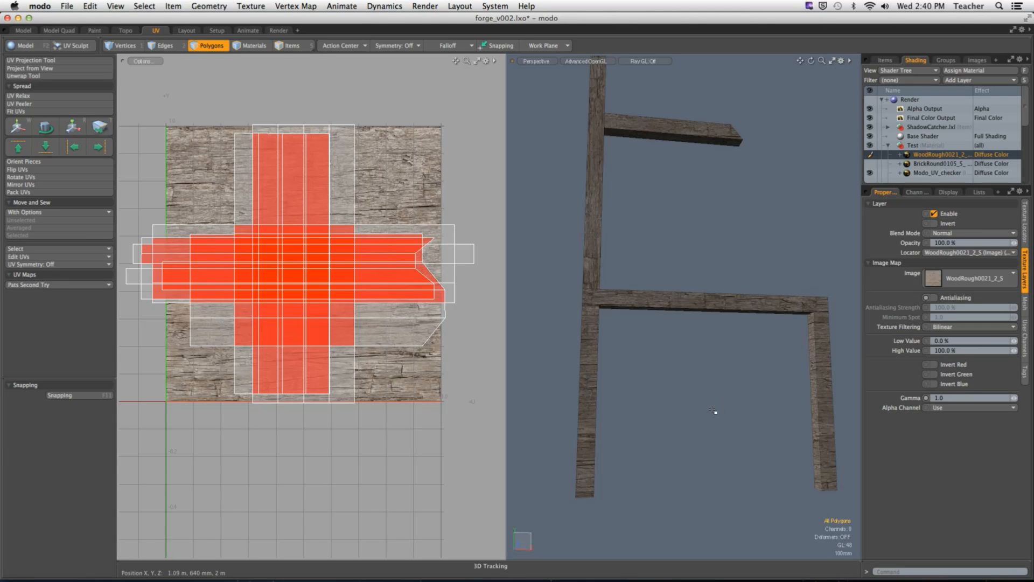
Step: Select both support posts beneath the crossbeam and hide all other geometry
left_click(586, 404)
key("]")
double_click(819, 375, "shift")
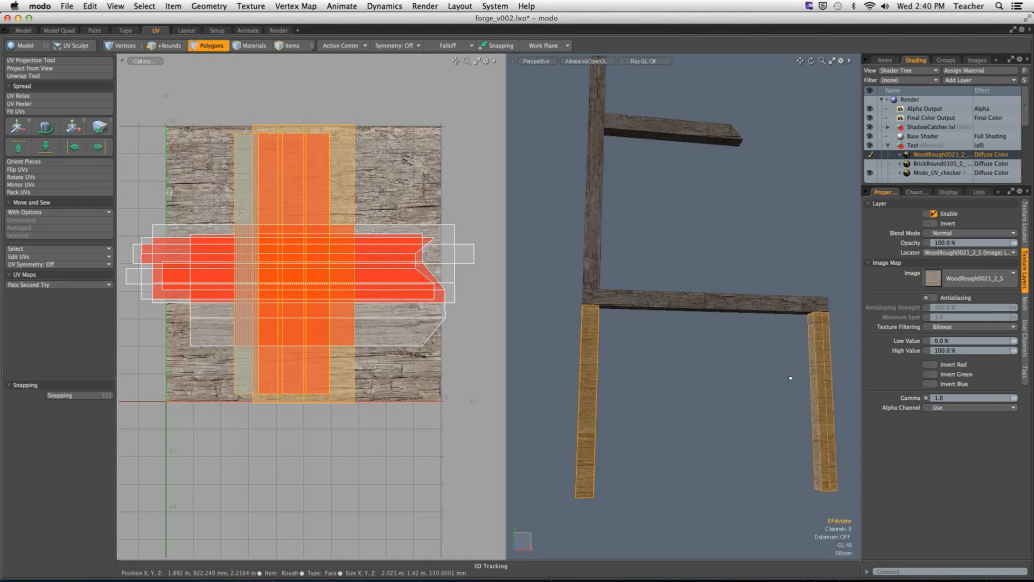
left_click_drag(788, 376, 690, 386, "alt")
key("shift+h")
Step: Select the wider post UV island and move it by U -0.9, off the wood texture tile
left_click(347, 443)
scroll(346, 443, "down", 5)
left_click_drag(345, 442, 365, 440, "alt")
double_click(371, 353)
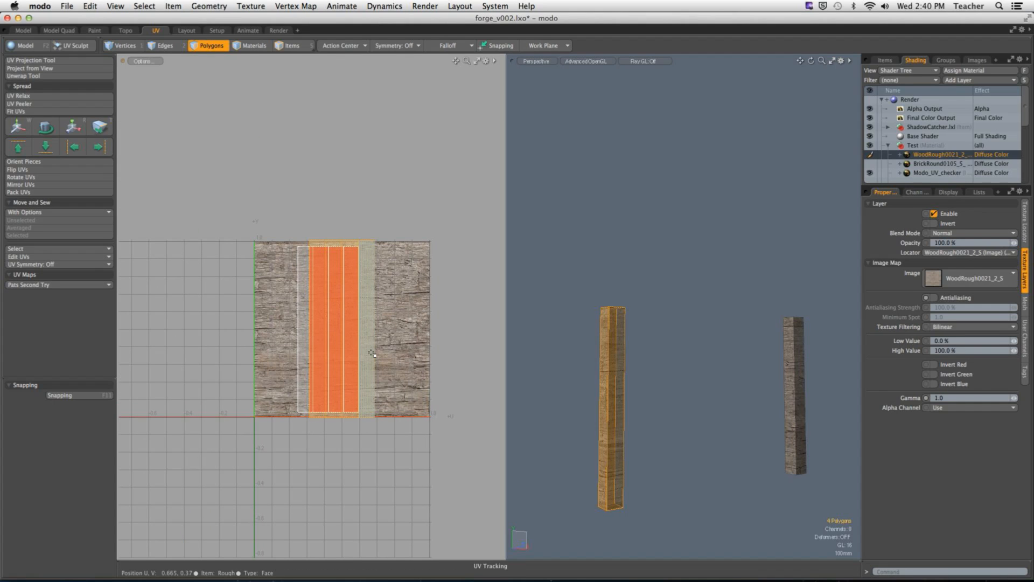
key("w")
left_click_drag(398, 327, 240, 327)
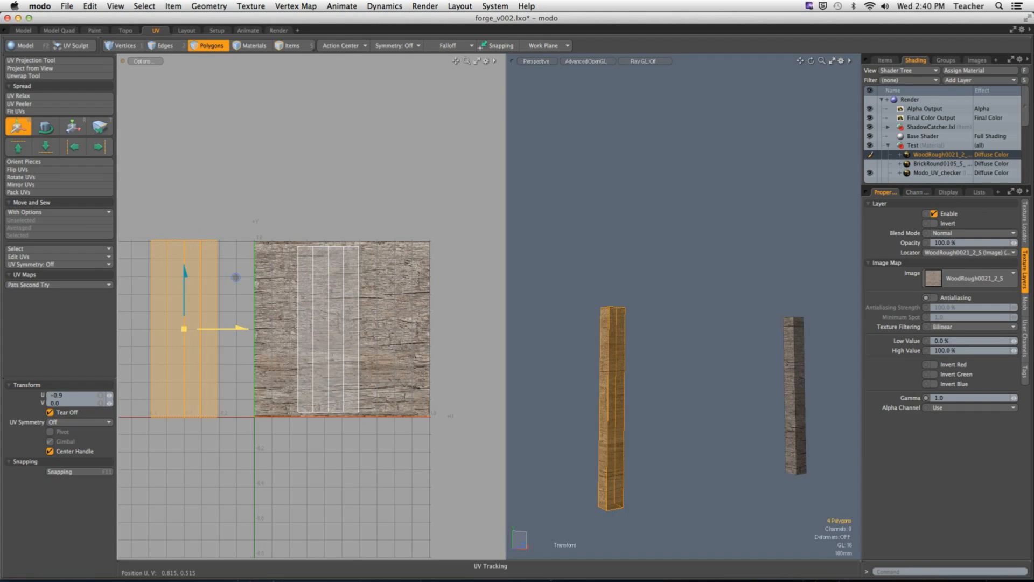
key("space")
left_click(247, 271)
Step: Try to rotate both posts' UV islands together to follow the wood grain
left_click_drag(248, 271, 303, 257, "alt")
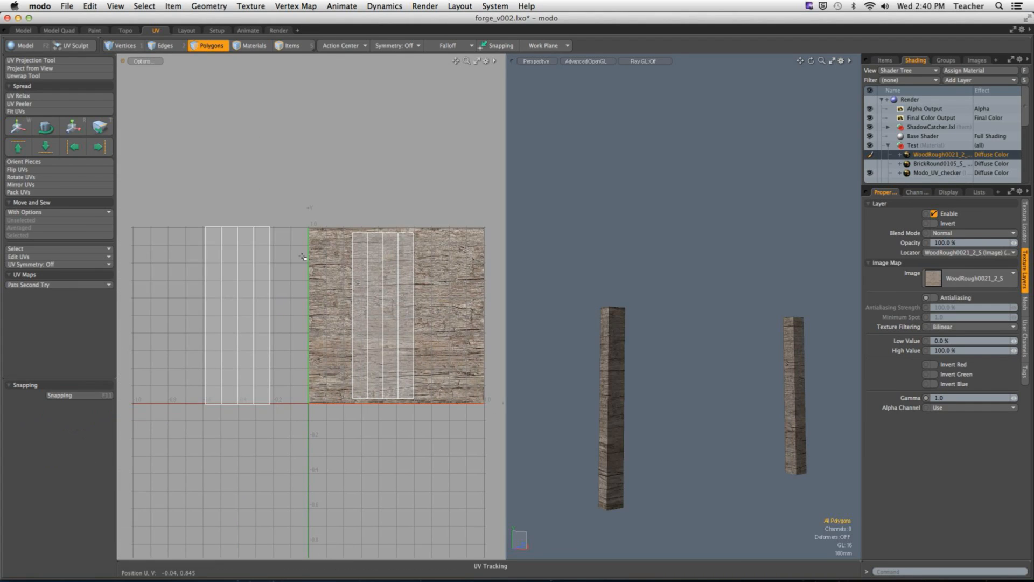
double_click(262, 282)
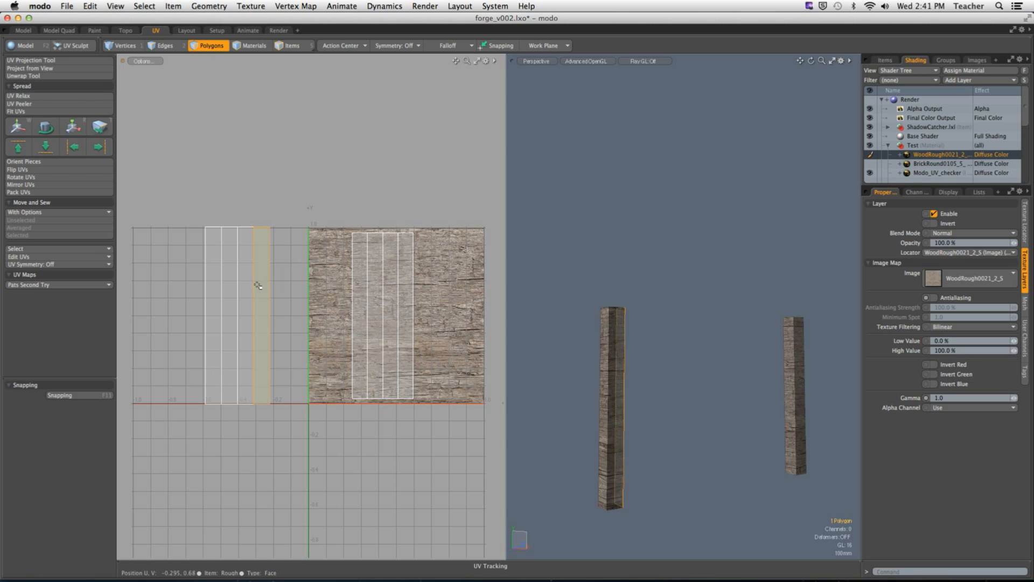
double_click(356, 292, "shift")
key("e")
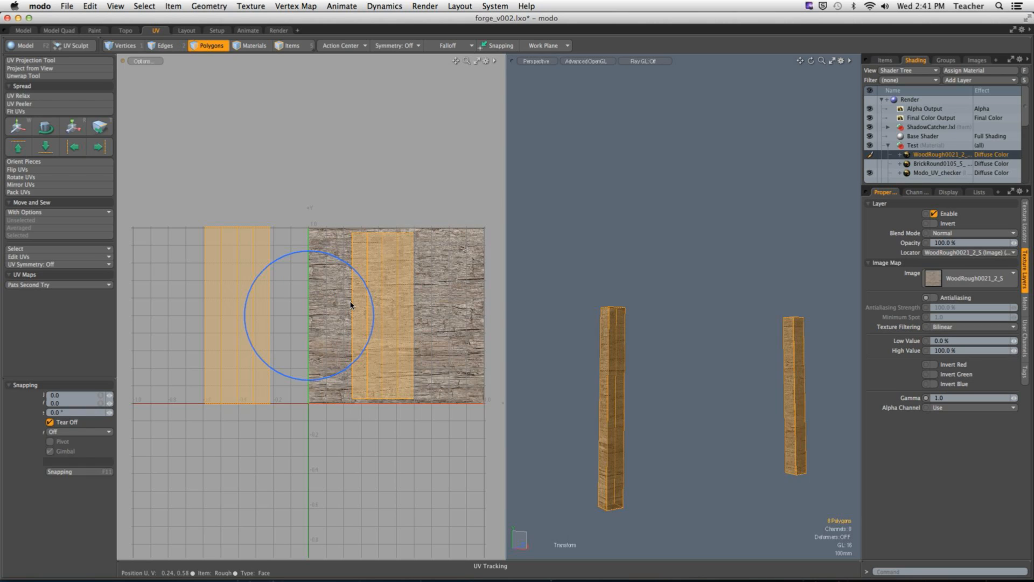
left_click_drag(353, 262, 375, 366)
key("space")
left_click(682, 235)
mouse_move(672, 298)
left_mouse_down("alt")
mouse_move(538, 284)
mouse_move(787, 293)
mouse_move(537, 291)
mouse_move(642, 306)
mouse_move(692, 296)
left_mouse_up("alt")
key("super+z")
key("super+z")
key("super+z")
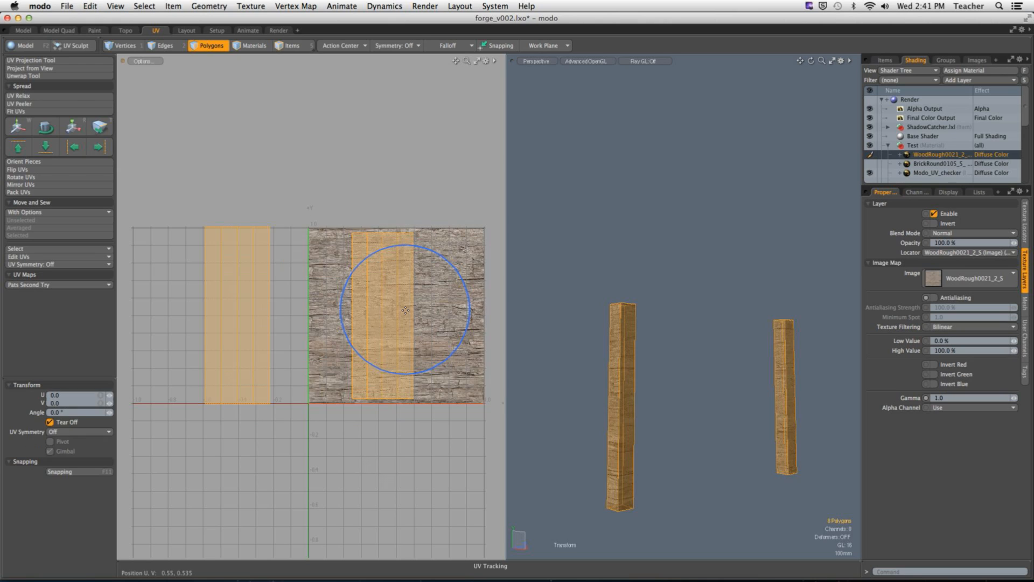
Step: Reselect both posts' UV islands and set the Action Center to Local
key("space")
left_click(397, 312)
double_click(397, 312)
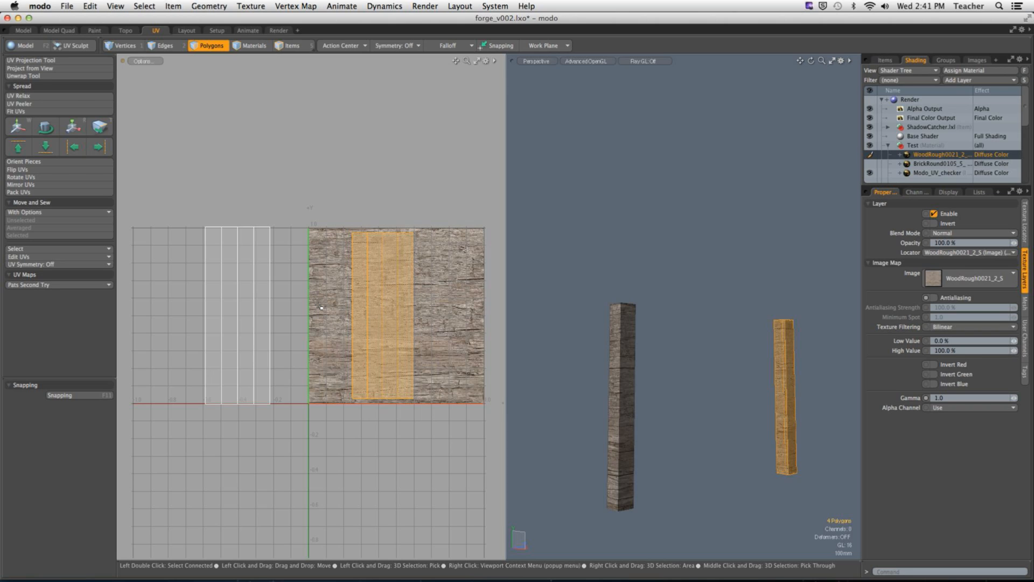
double_click(266, 293, "shift")
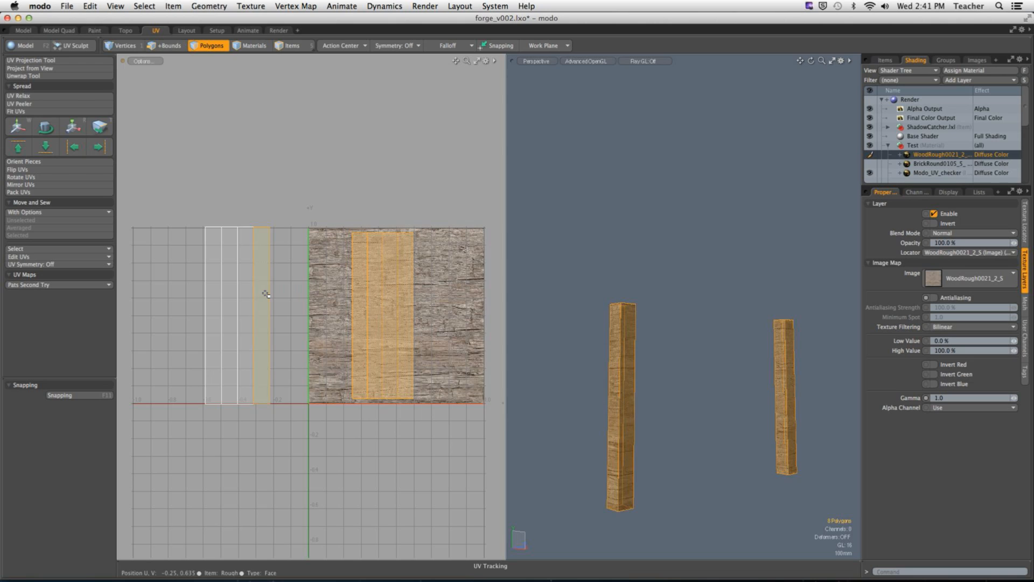
left_click_drag(328, 291, 332, 287, "alt")
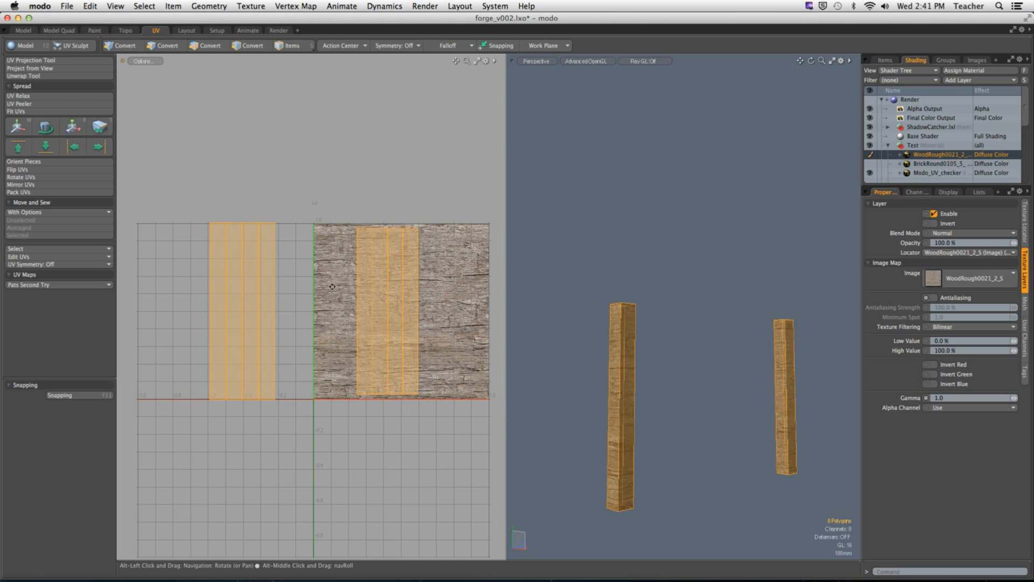
left_click(342, 45)
left_click(338, 108)
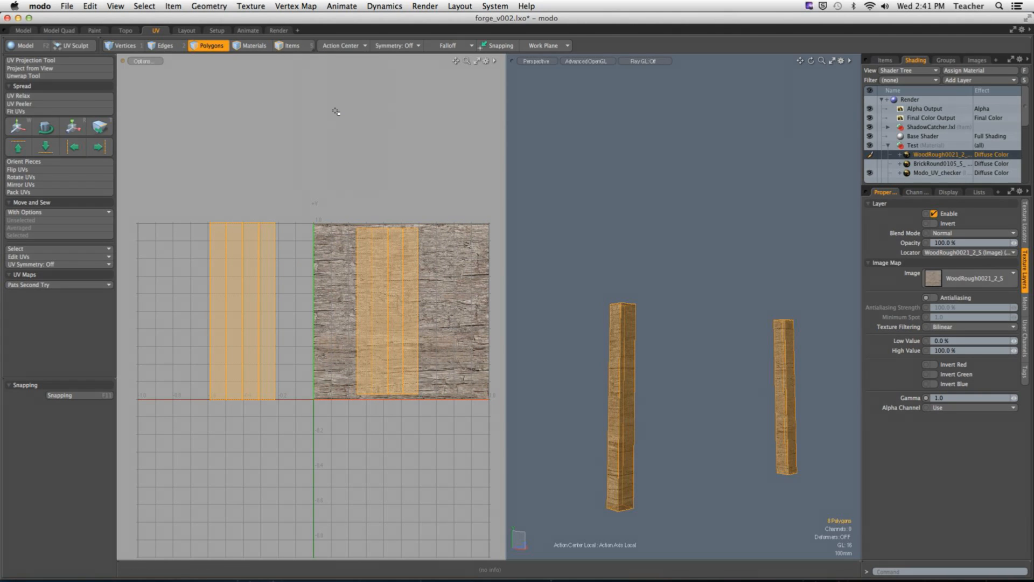
Step: Rotate both posts' UV islands by -90° about their own centres
key("y")
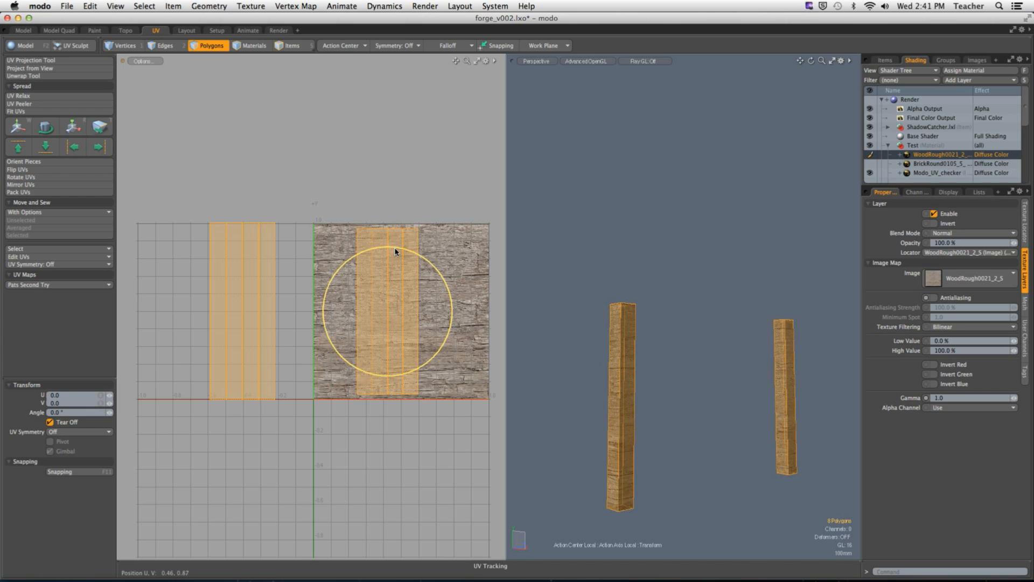
left_click_drag(418, 258, 475, 354)
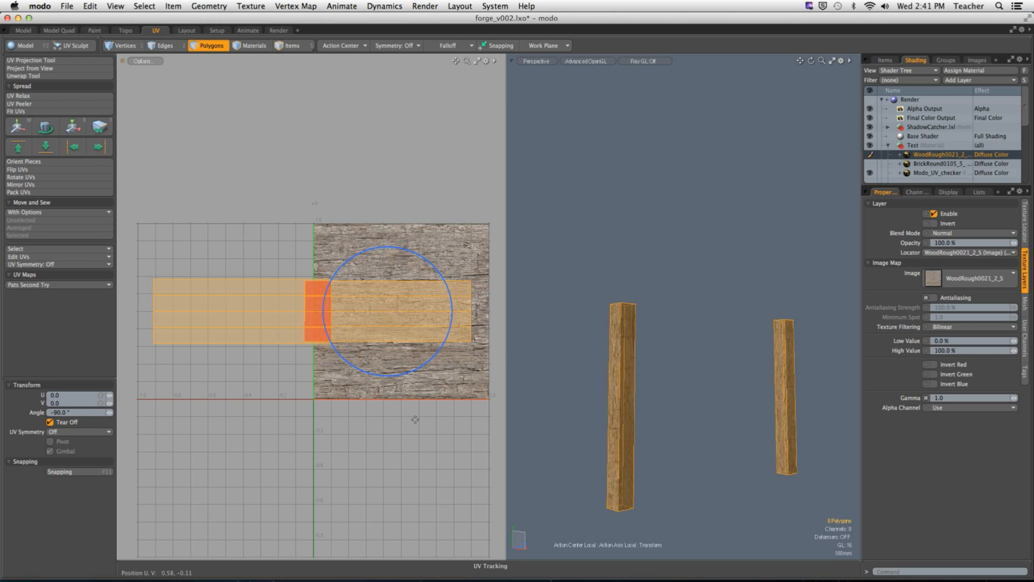
key("space")
Step: Select the UV island lying over the wood texture and move it by V -0.38
double_click(409, 336)
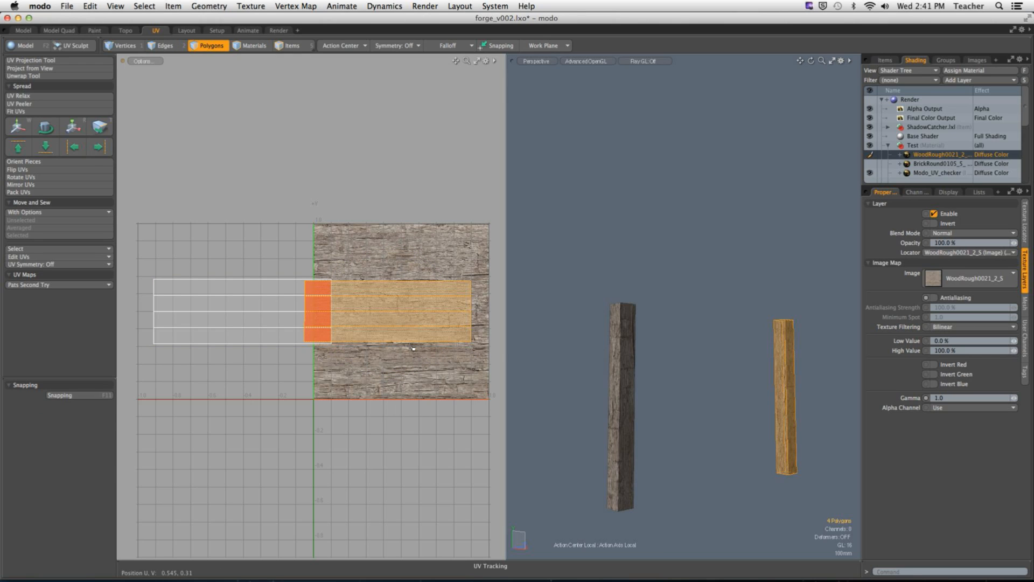
key("y")
left_click_drag(389, 269, 389, 337)
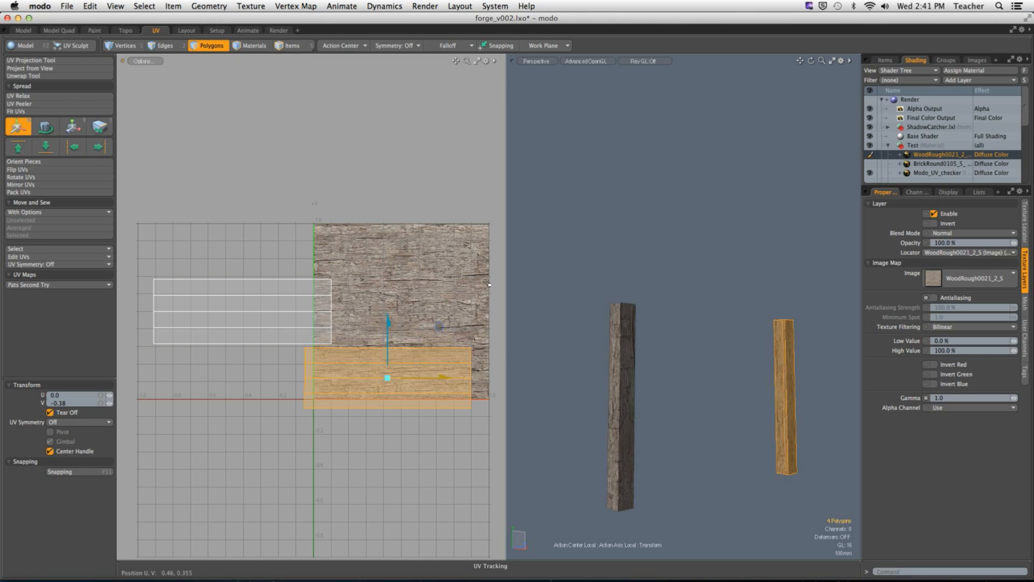
key("space")
left_click(767, 325)
Step: Unhide the rest of the house and check the wood grain on each of the two support posts
left_click_drag(767, 325, 678, 329, "alt")
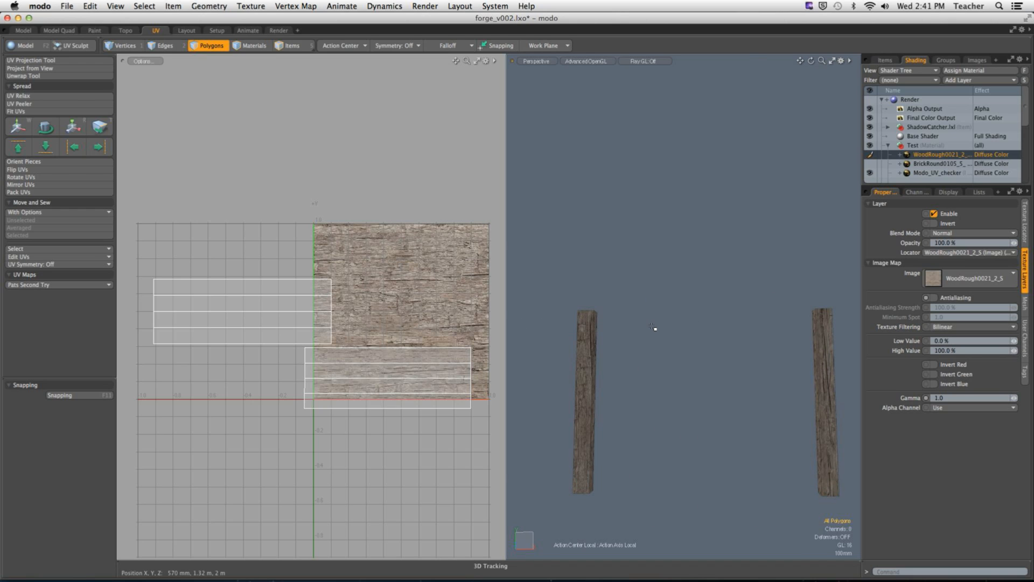
double_click(654, 327)
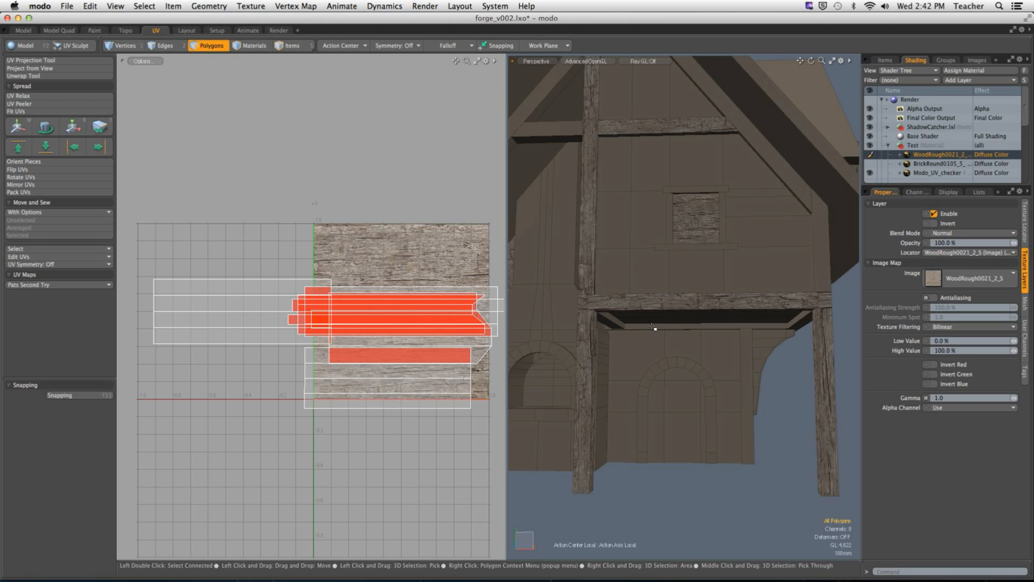
mouse_move(651, 326)
left_mouse_down("alt")
mouse_move(672, 309)
mouse_move(652, 306)
left_mouse_up("alt")
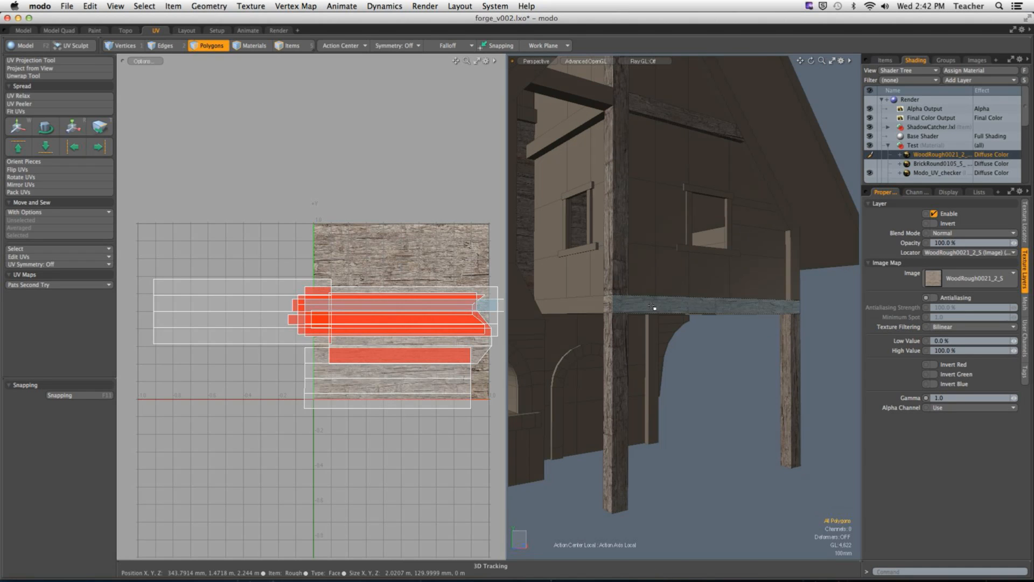
double_click(621, 299)
double_click(622, 338)
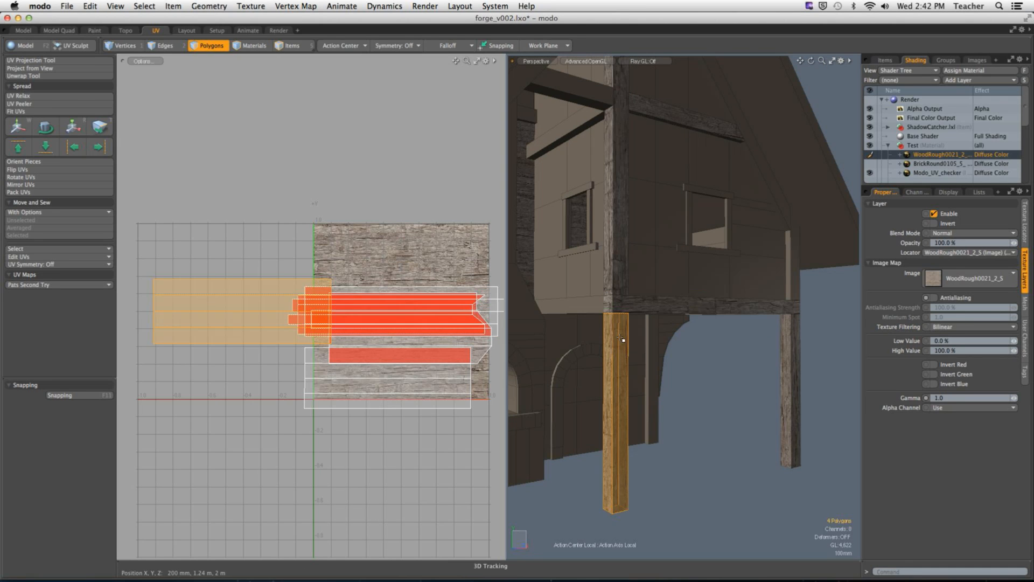
double_click(796, 345)
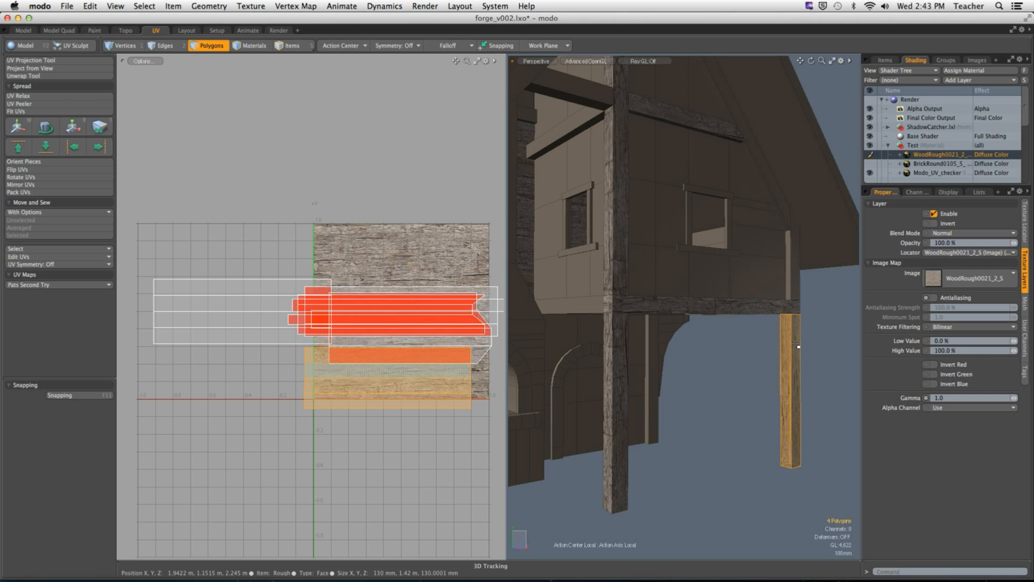
left_click_drag(775, 344, 644, 358, "alt")
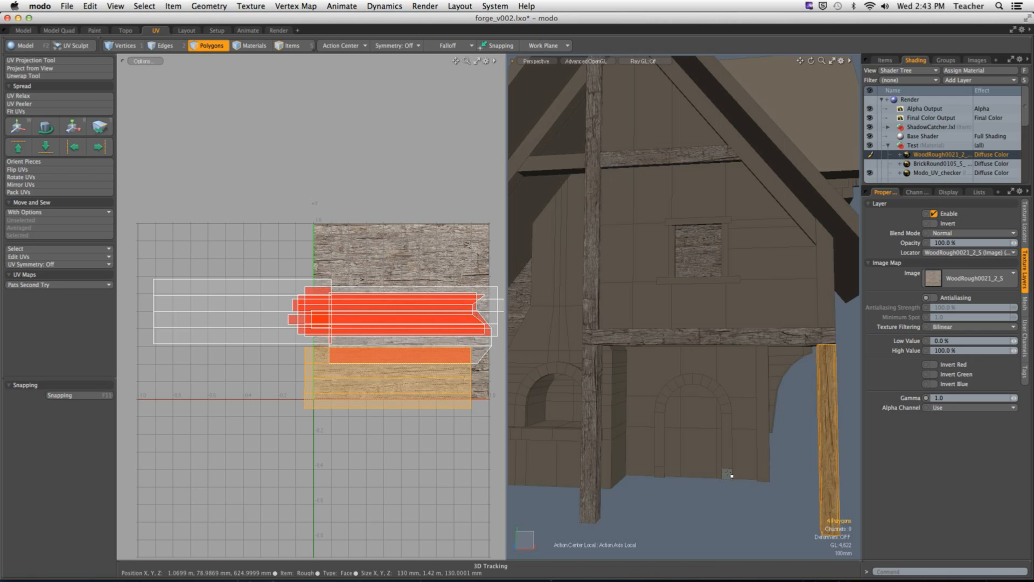
Step: Examine the wood grain on the support posts and where the corner post meets the crossbeam
left_click(727, 474)
left_click(599, 340)
left_click(591, 409)
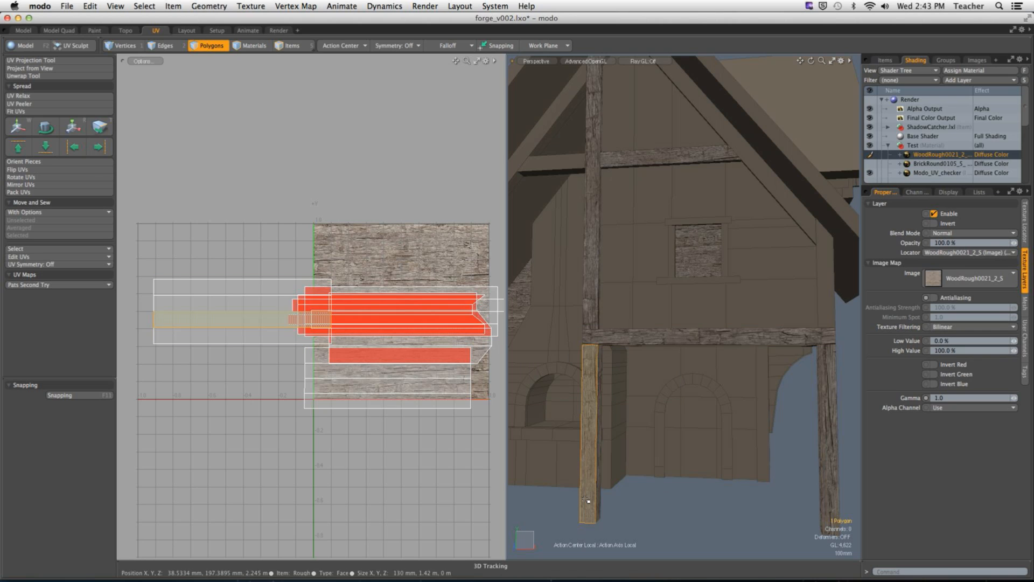
left_click(826, 502)
left_click(750, 522)
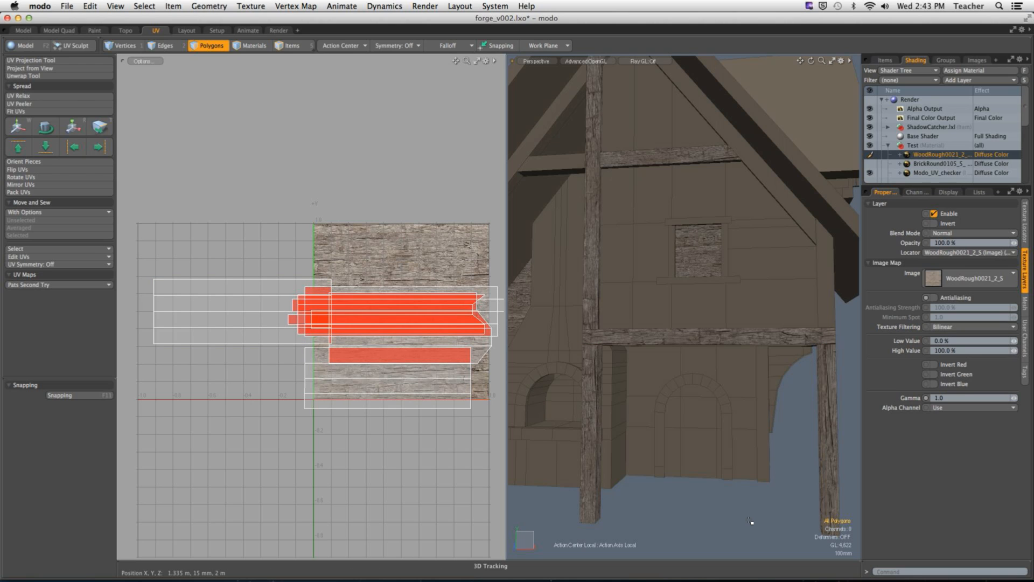
scroll(643, 327, "up", 5)
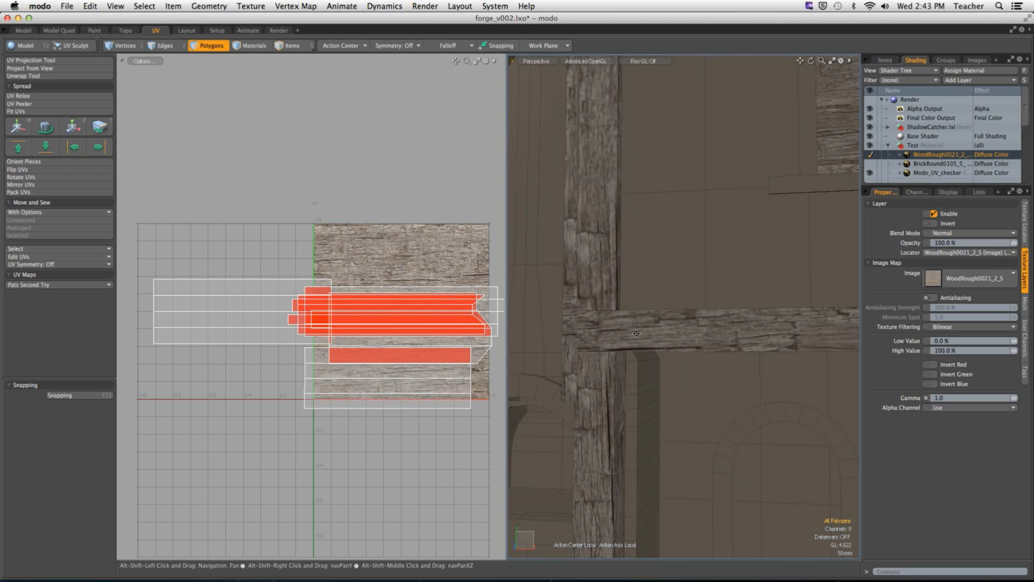
left_click_drag(643, 326, 635, 319, "alt")
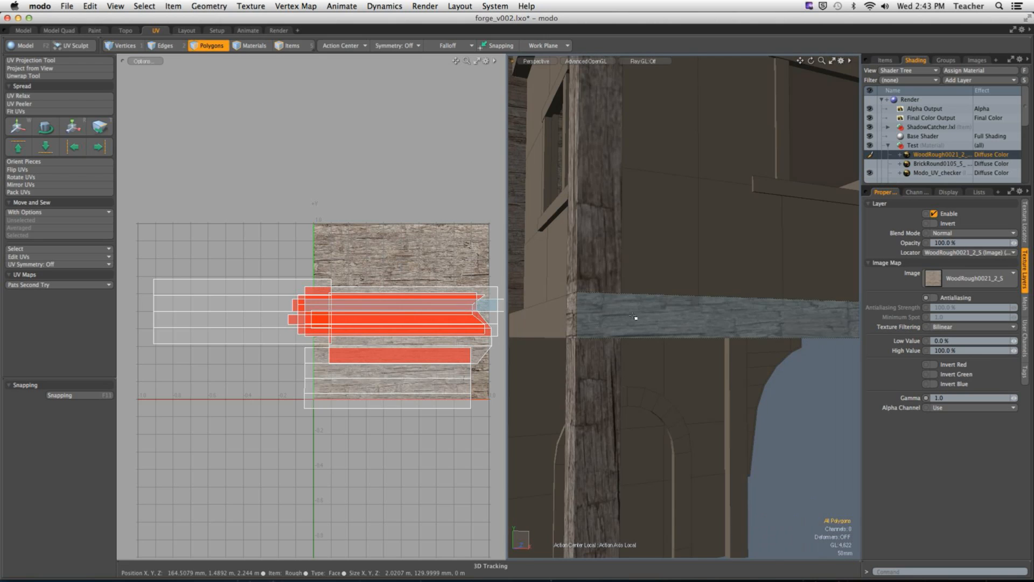
key("1")
left_click_drag(701, 306, 543, 390, "alt")
key("3")
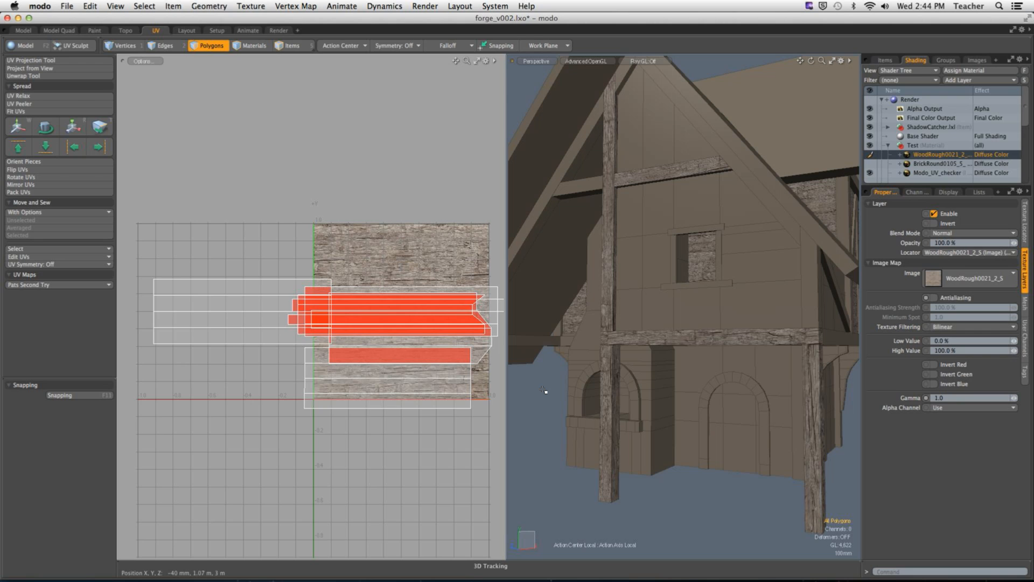
Step: Select the long horizontal crossbeam and hide all other geometry
double_click(637, 337)
left_click_drag(646, 345, 658, 362, "alt")
key("shift+h")
left_click_drag(658, 345, 648, 364)
Step: Loop-slice the crossbeam with one cut near each end, spaced symmetrically
key("alt+c")
left_click(656, 365)
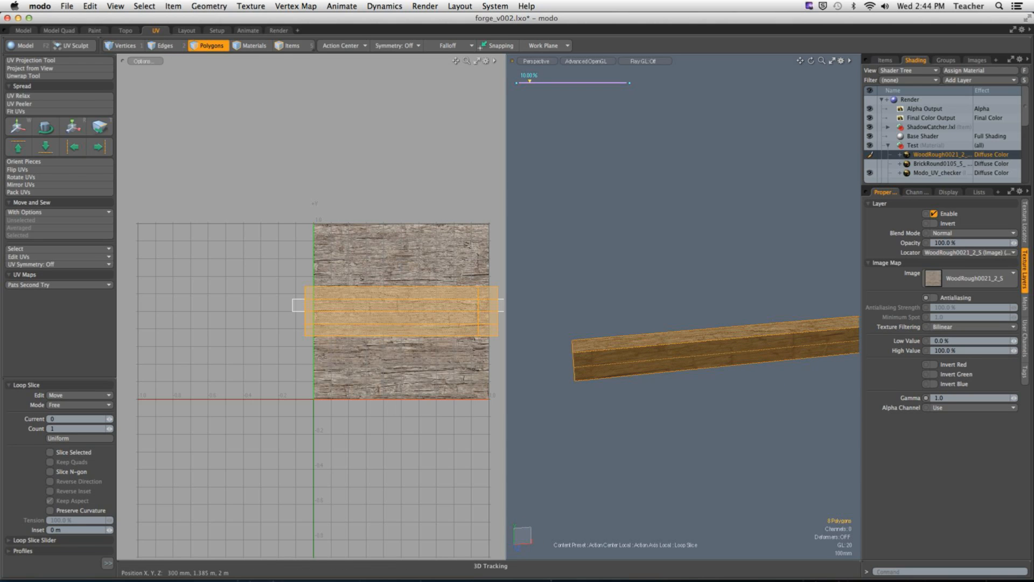
left_click(110, 428)
left_click(81, 405)
left_click(90, 419)
left_click_drag(526, 81, 525, 81)
key("q")
Step: Delete the underside polygon of the crossbeam's short end segment and check the remaining connected beam
left_click(637, 403)
left_click_drag(616, 395, 630, 296, "alt")
left_click(627, 296)
key("Delete")
left_click_drag(639, 355, 658, 402, "alt")
double_click(644, 398)
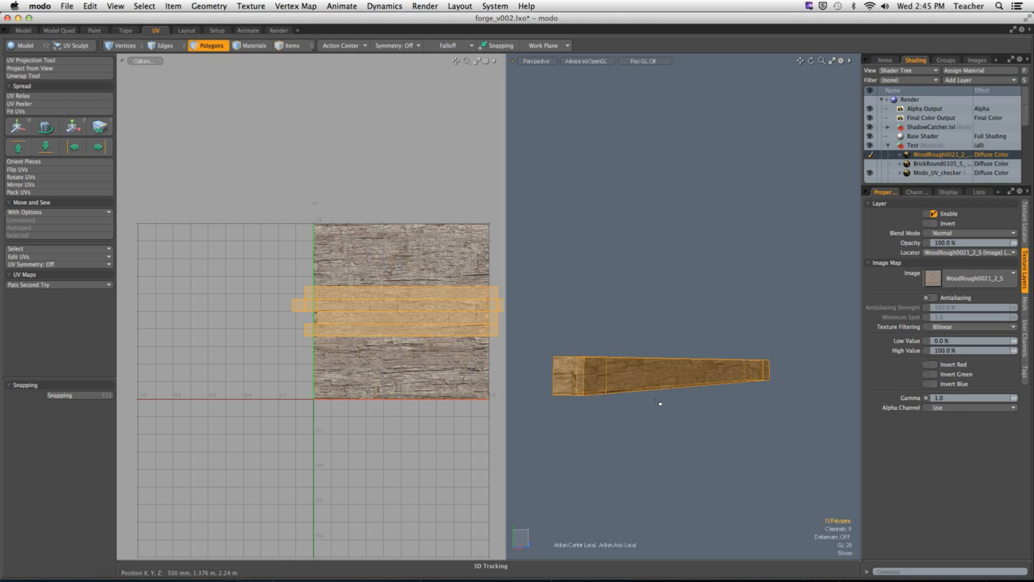
left_click(657, 402)
left_click_drag(657, 402, 709, 448, "alt")
left_click(708, 441)
Step: Try removing the slice edge loop near the crossbeam's end
key("2")
left_click(688, 432)
left_click(621, 386, "shift")
left_click_drag(625, 388, 725, 386, "alt")
left_click(630, 434, "shift")
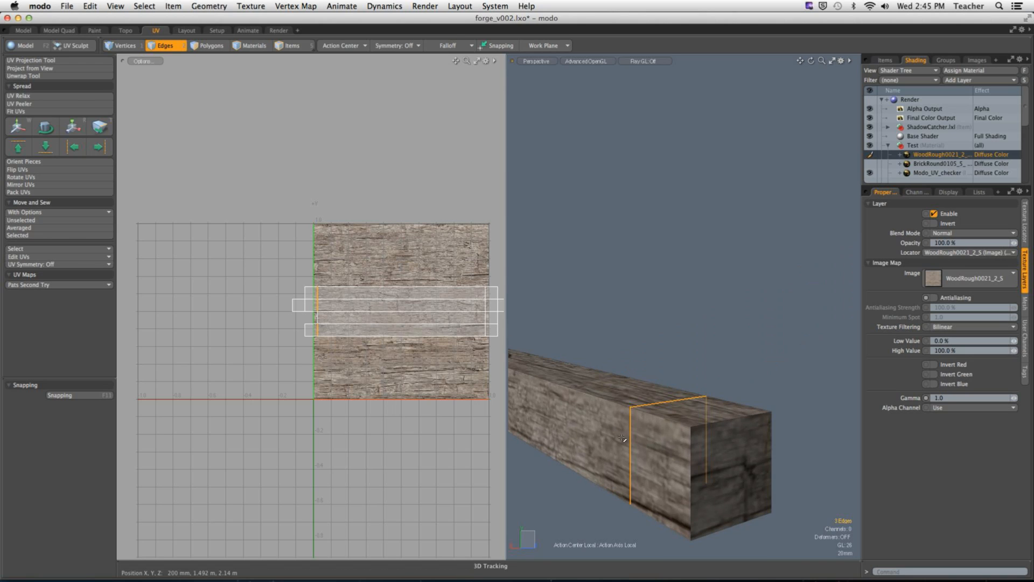
key("BackSpace")
left_click_drag(683, 430, 690, 462, "alt")
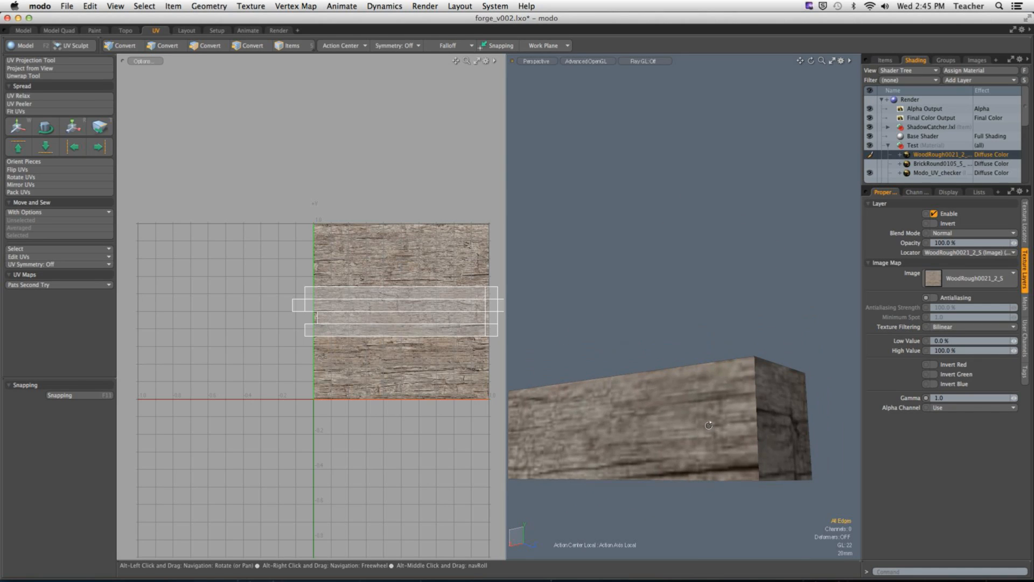
double_click(682, 459)
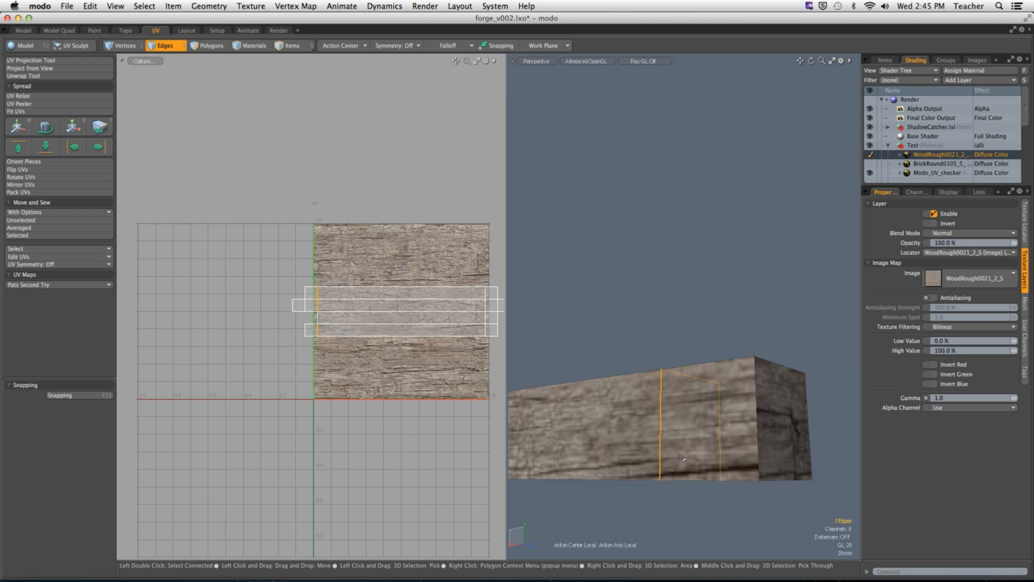
Step: Hide the WoodRough0021 image layer so the UV checker shows on the beam, and select the Test material
key("3")
left_click_drag(681, 459, 723, 349, "alt")
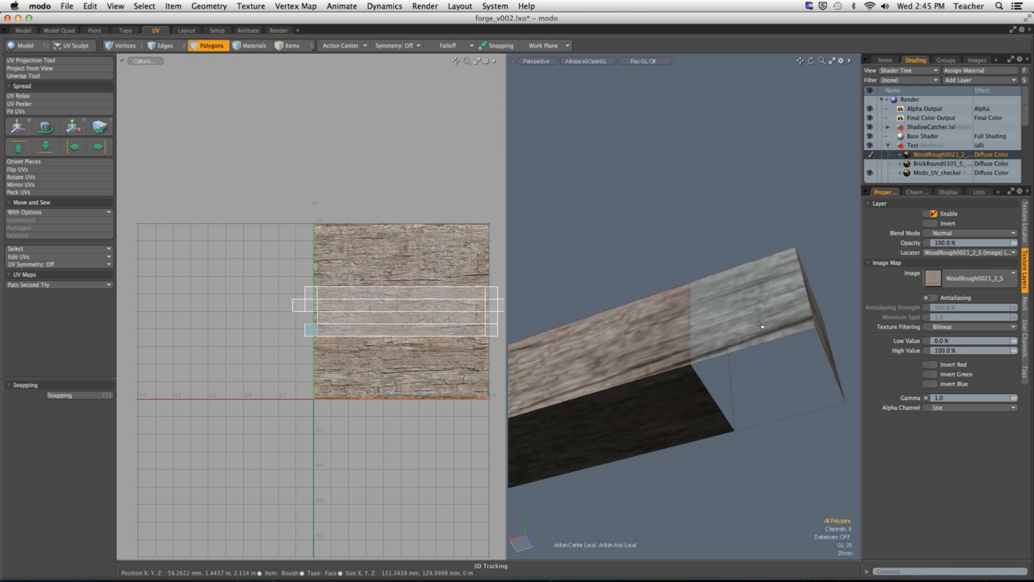
left_click(869, 155)
left_click(912, 145)
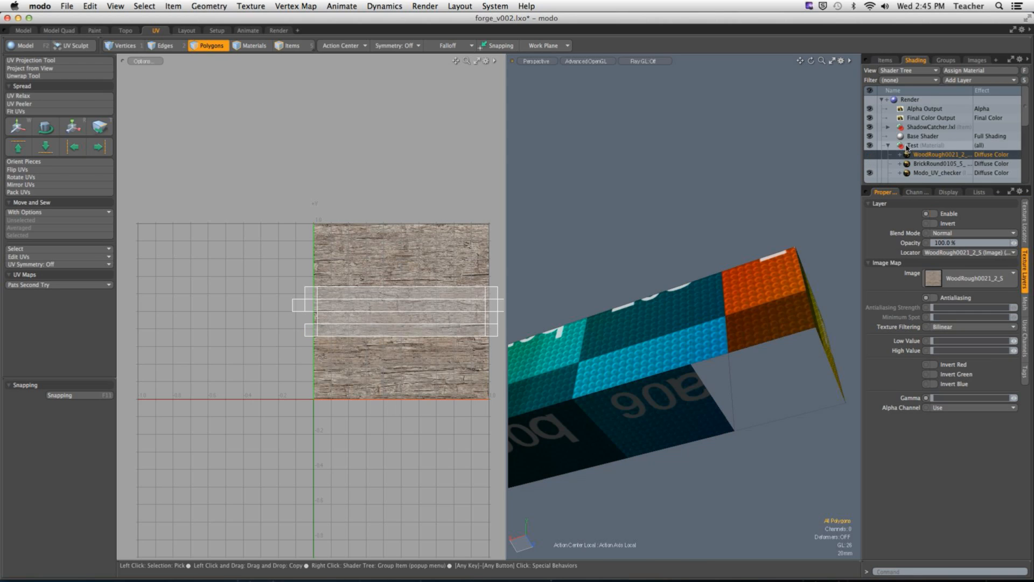
Step: Hide the Test material so the crossbeam displays in plain shading, and widen the 3D view to show the whole beam
left_click(870, 172)
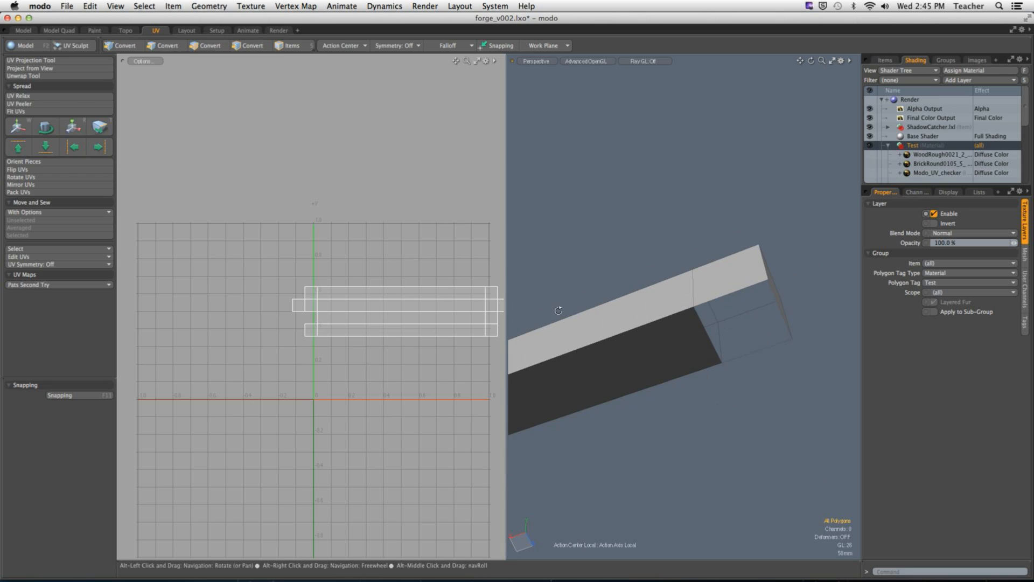
left_click_drag(509, 261, 287, 263)
left_click_drag(635, 301, 667, 321, "alt")
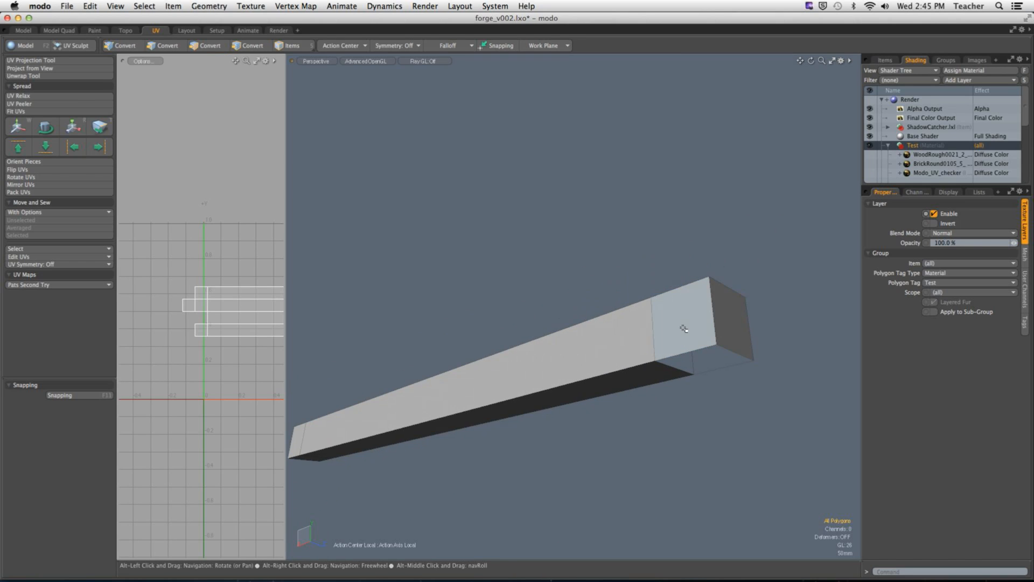
Step: Try deleting the three polygons that form one long side of the crossbeam
key("2")
key("3")
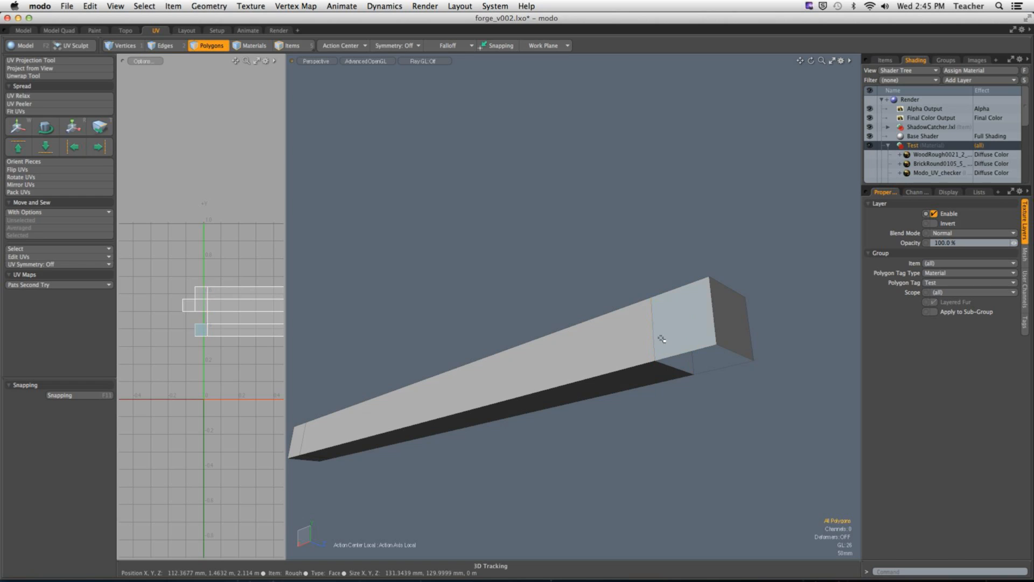
mouse_move(630, 340)
left_mouse_down()
mouse_move(702, 370)
mouse_move(665, 372)
left_mouse_up()
left_click_drag(665, 371, 764, 361, "alt+shift")
left_click(477, 398, "shift")
left_click_drag(477, 399, 492, 386, "alt")
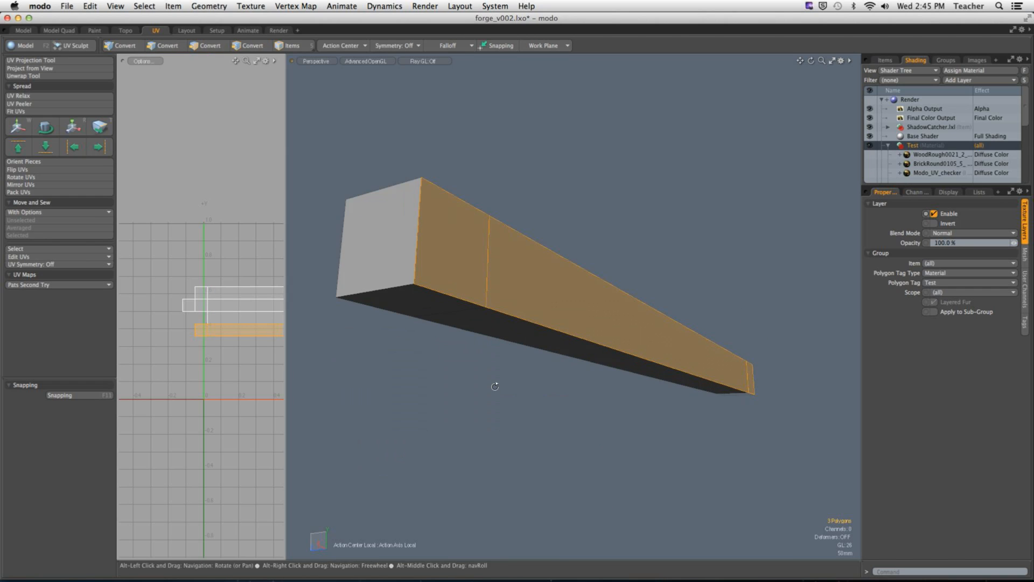
left_click(512, 384)
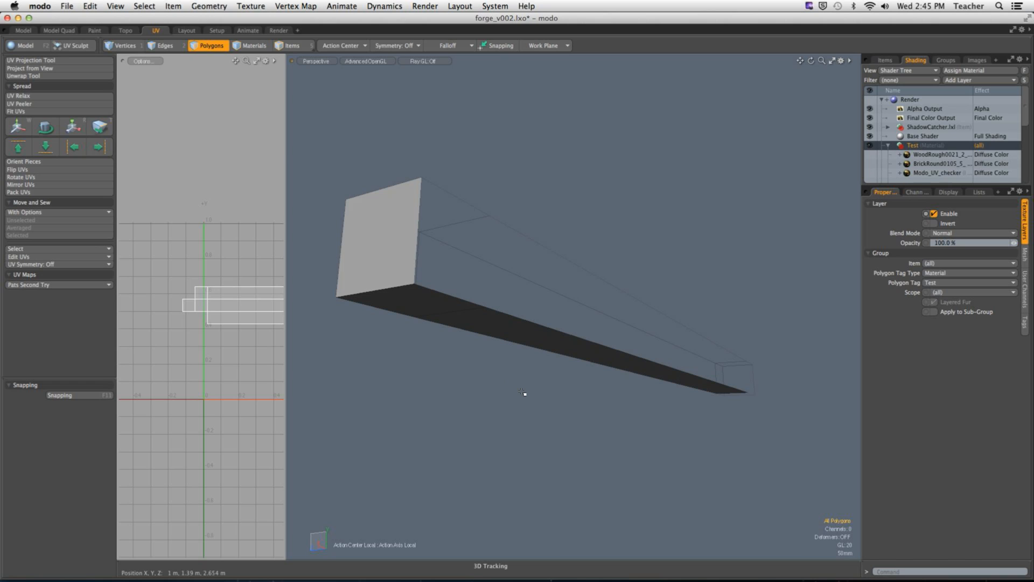
Step: Restore the crossbeam's deleted side and try removing the slice edge beside the open end segment
left_click_drag(526, 397, 501, 350, "alt")
double_click(617, 349)
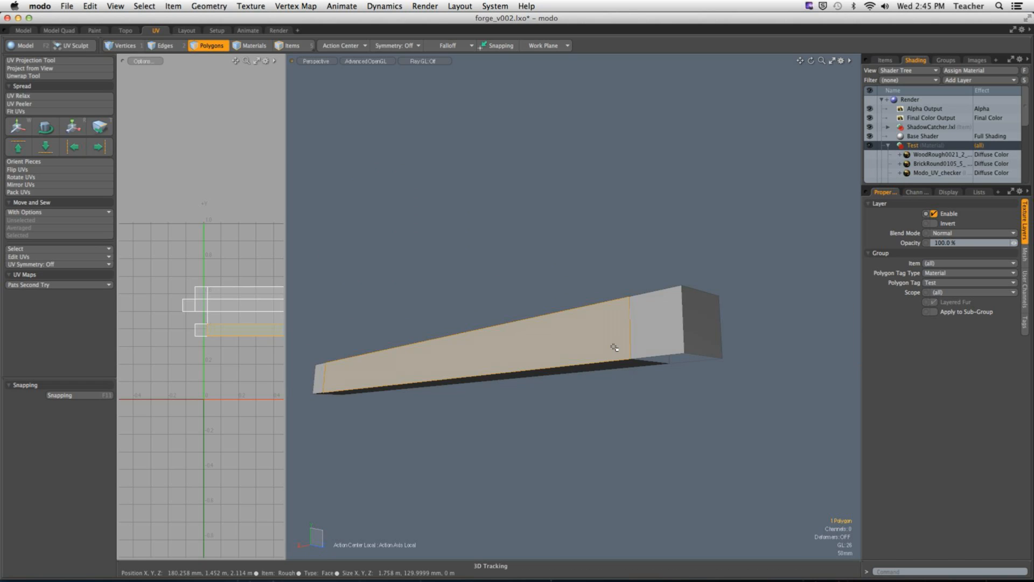
key("2")
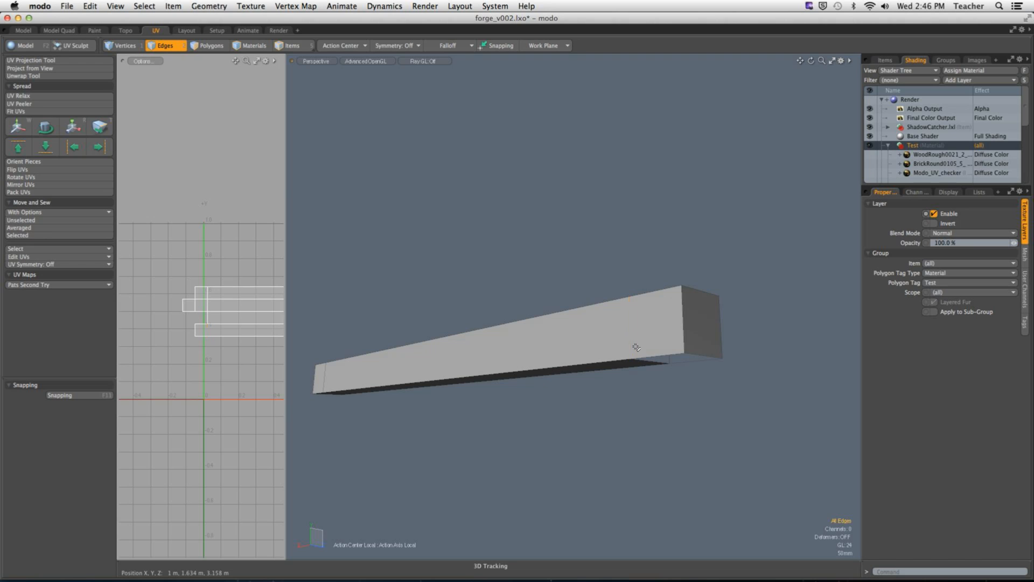
left_click_drag(596, 370, 621, 309, "alt")
Step: Try moving the crossbeam's two long side polygons about 406 mm along Z away from the beam
key("3")
left_click_drag(657, 260, 655, 214, "alt")
left_click(655, 211)
left_click(693, 270)
left_click_drag(692, 270, 671, 318, "alt")
left_click(673, 320)
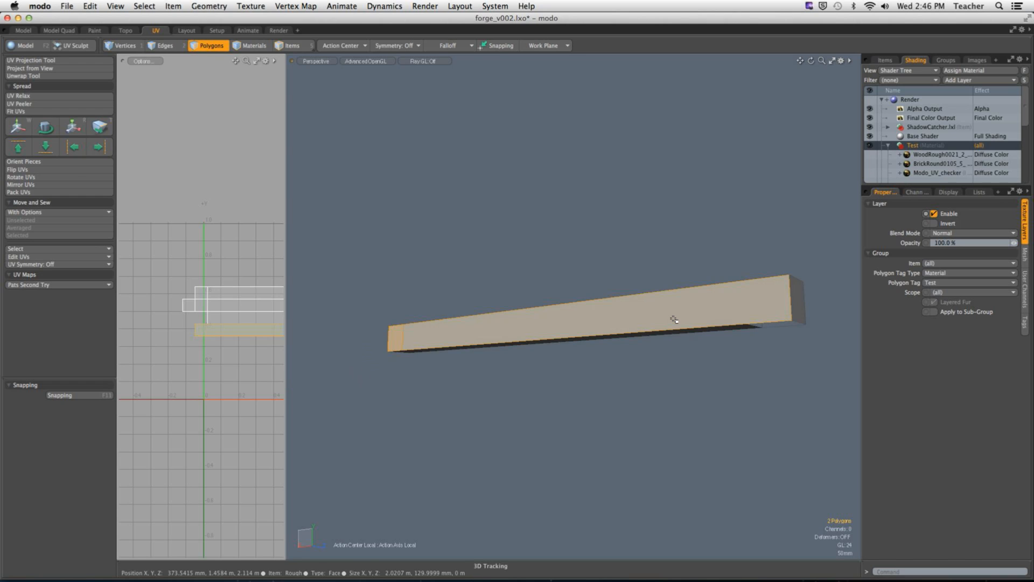
key("y")
left_click_drag(527, 322, 422, 310)
left_click_drag(751, 383, 648, 427, "alt")
Step: Undo the side polygon move and the edge removal on the crossbeam
key("super+z")
key("super+z")
key("super+z")
key("super+z")
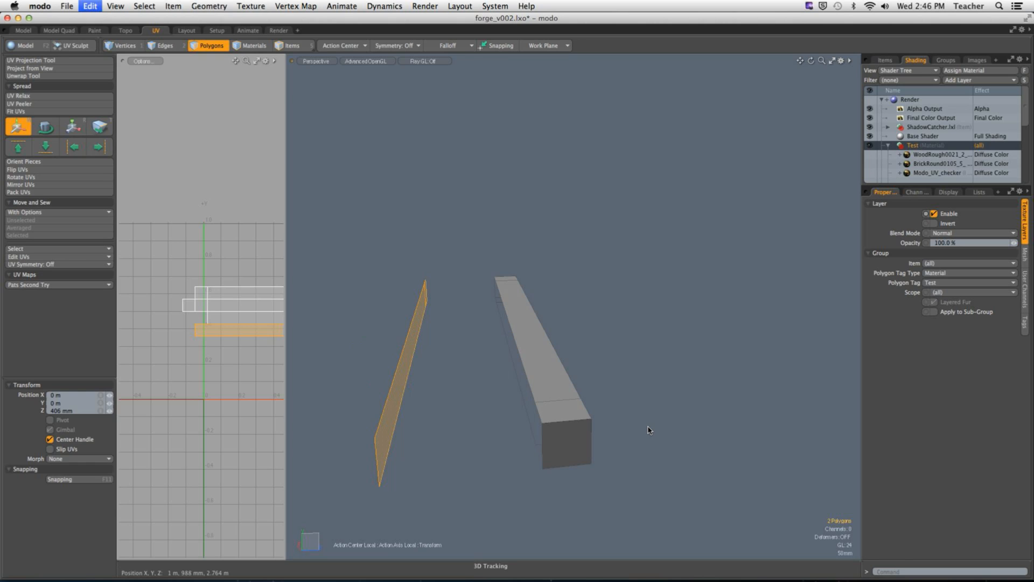
key("super+z")
key("super+z")
key("super+z")
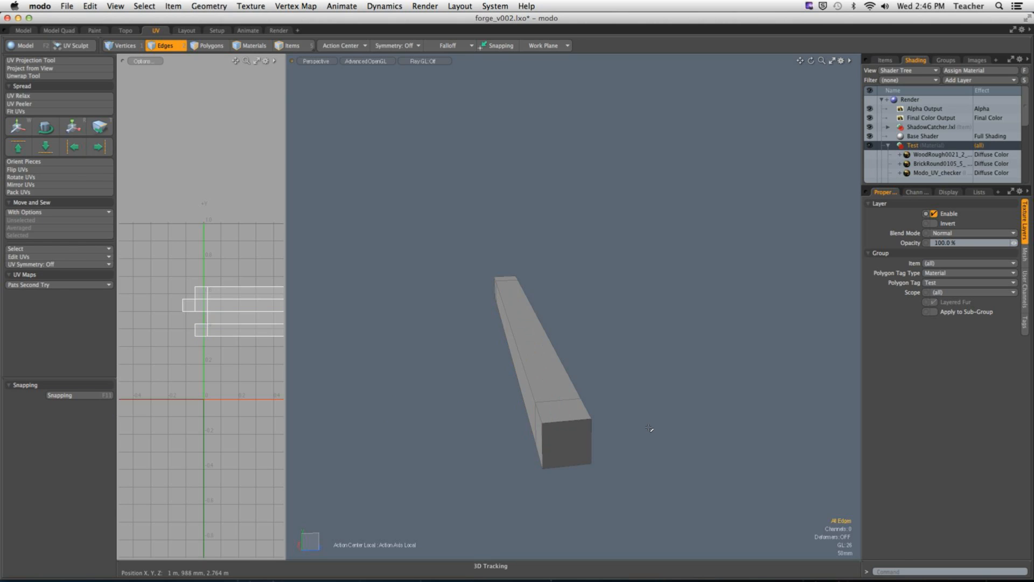
left_click_drag(646, 427, 651, 372, "alt")
key("super+z")
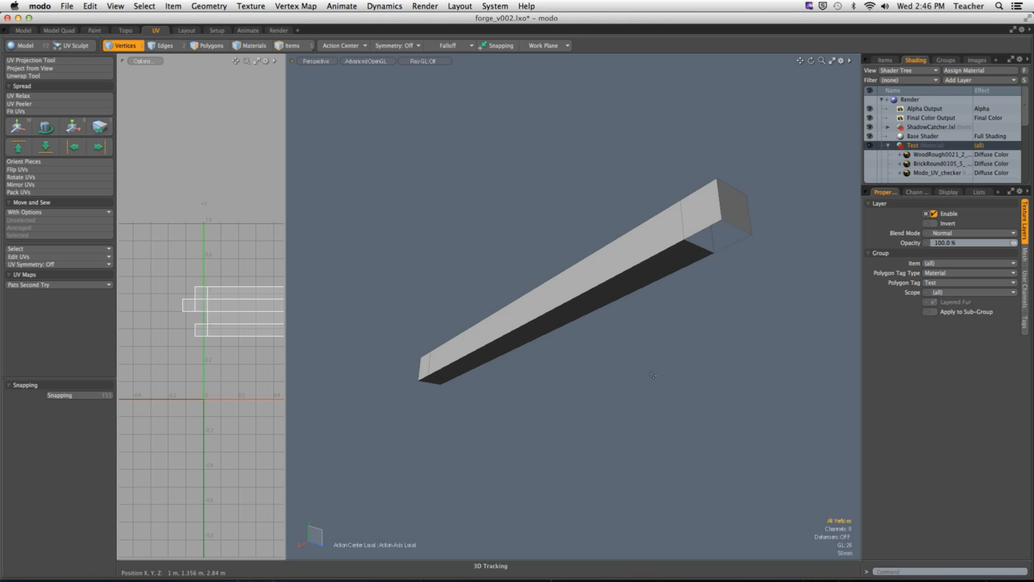
Step: Undo the material visibility changes and the crossbeam's loop slices, then drop the Loop Slice tool and clear the selection
key("3")
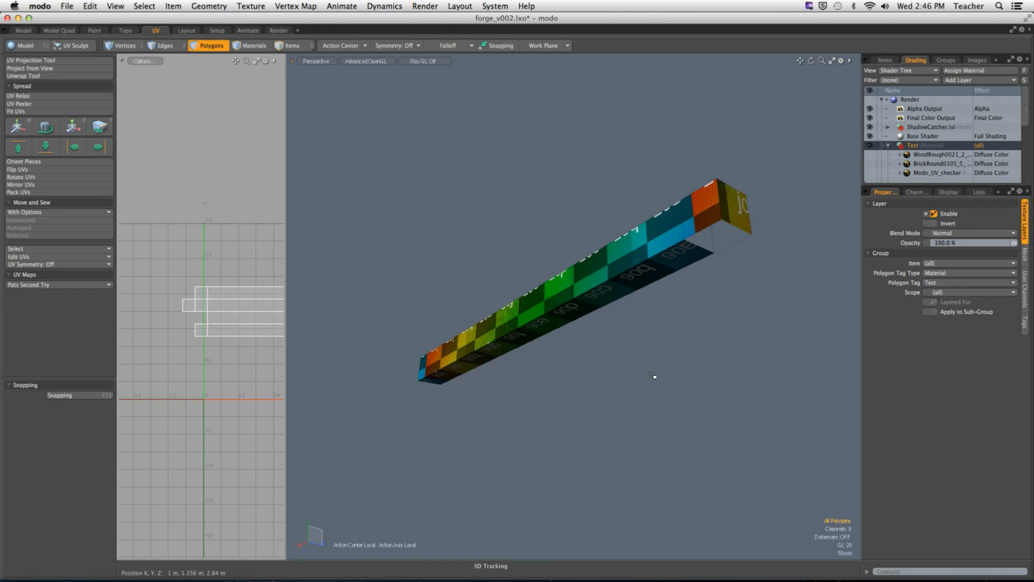
key("super+z")
key("super+z")
key("super+z")
key("super+z")
key("super+z")
key("super+z")
key("super+z")
key("super+z")
key("super+z")
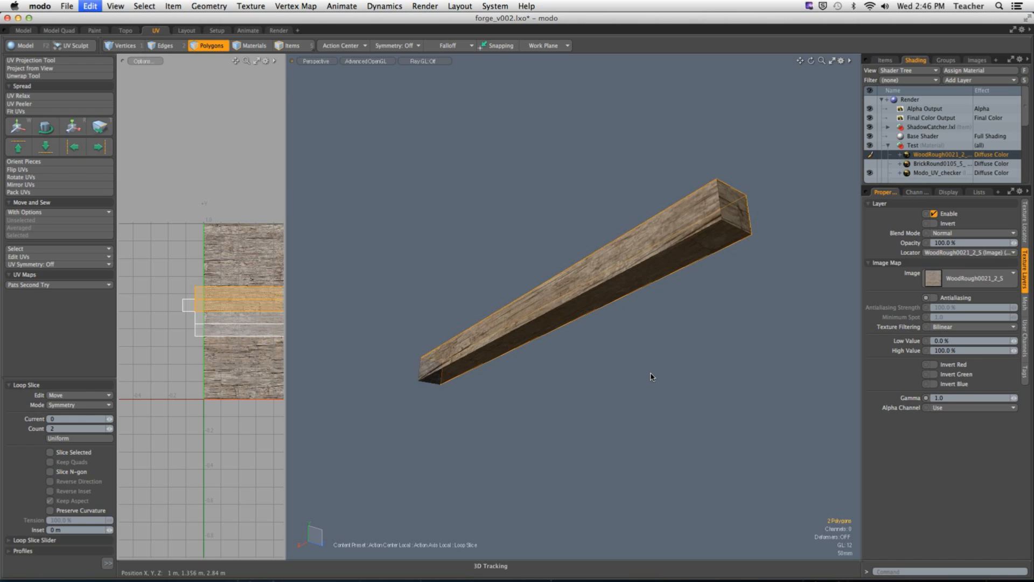
key("q")
left_click(651, 376)
Step: Unhide the rest of the forge house and enlarge the UV view
left_click_drag(648, 357, 538, 370, "alt")
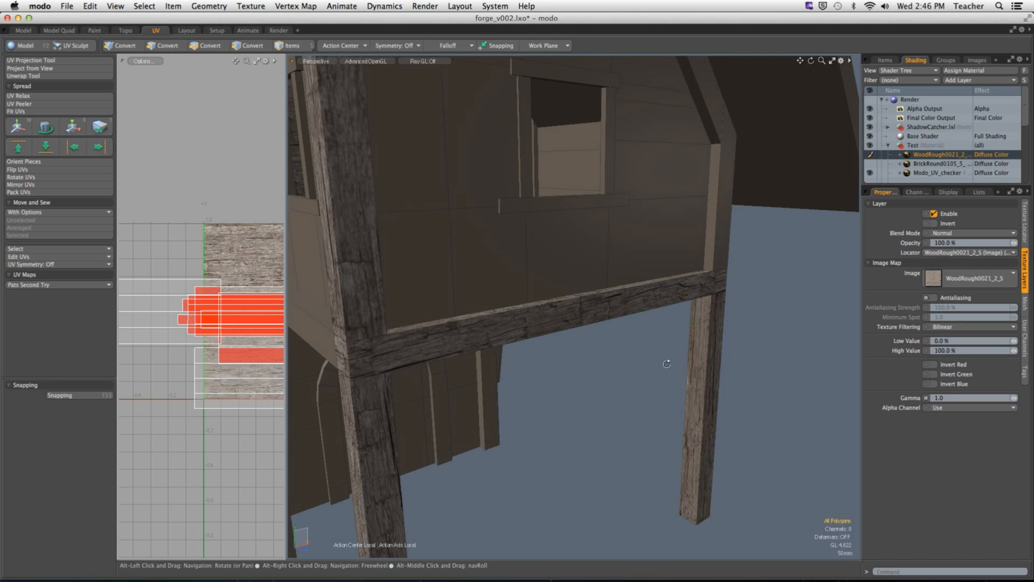
left_click_drag(664, 363, 570, 397, "alt")
mouse_move(429, 390)
left_mouse_down("alt")
mouse_move(618, 380)
mouse_move(416, 382)
mouse_move(598, 390)
mouse_move(444, 397)
left_mouse_up("alt")
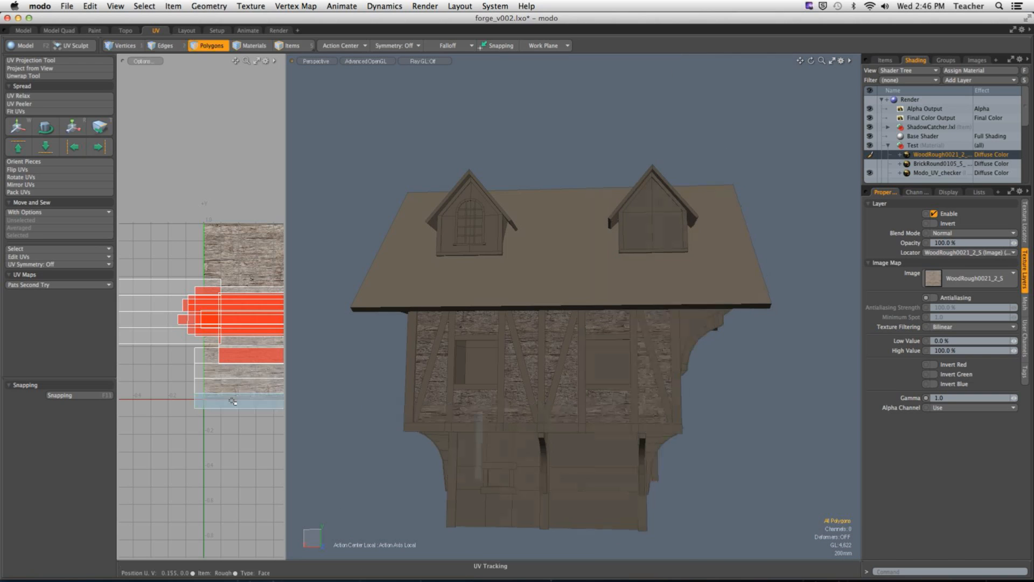
left_click_drag(286, 409, 538, 415)
left_click_drag(404, 421, 348, 421, "ctrl+alt")
Step: Select the wooden beams through their UV islands over the texture tile and hide all unselected geometry
left_click_drag(414, 481, 321, 337, "alt+shift")
left_click_drag(346, 372, 317, 377, "ctrl+alt")
left_click_drag(759, 372, 630, 392, "alt")
left_click_drag(749, 390, 726, 383, "alt")
right_click_drag(222, 249, 399, 337)
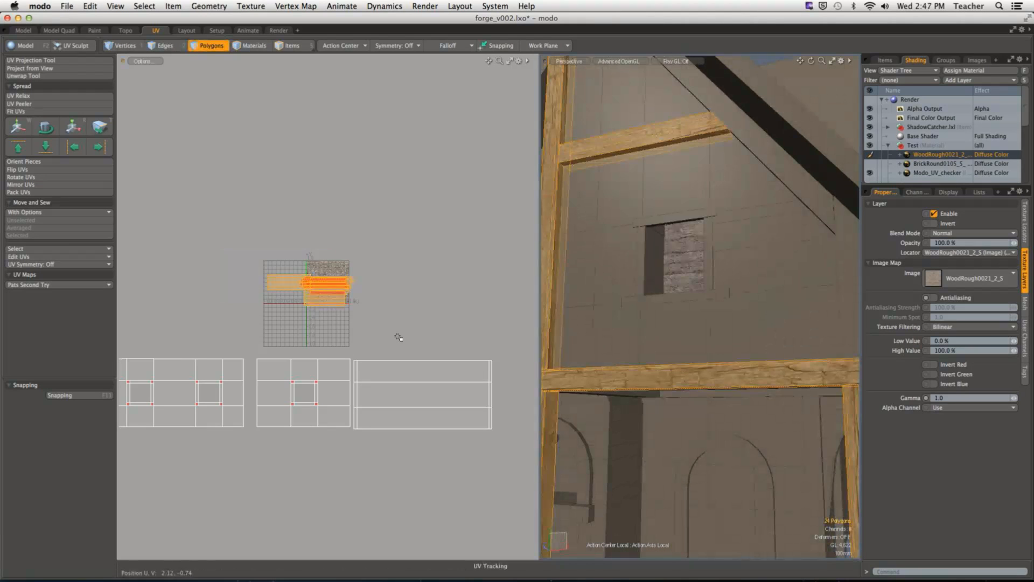
key("shift+h")
left_click(497, 318)
left_click_drag(376, 299, 467, 306, "ctrl+alt")
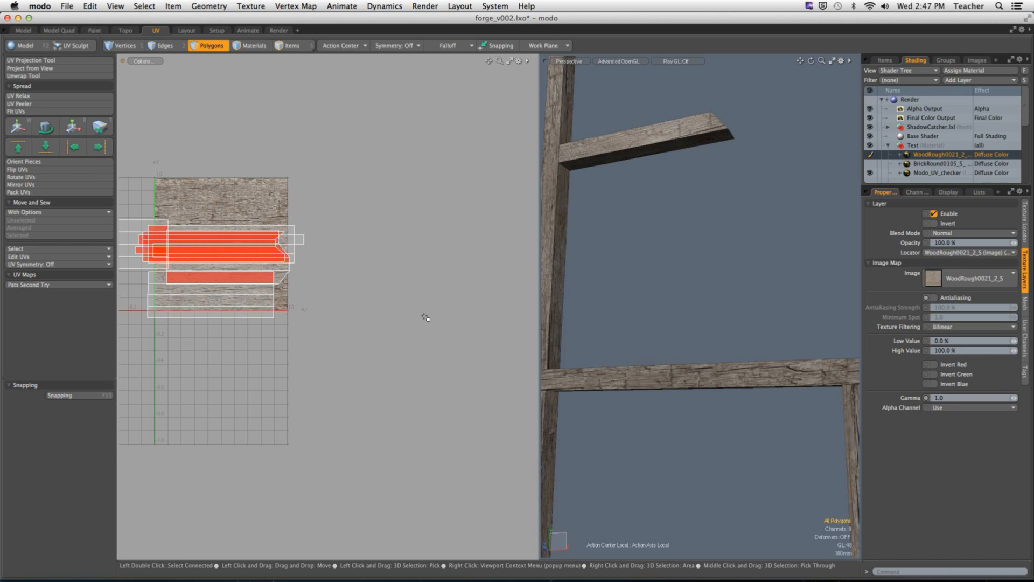
Step: Try scaling the UV island of the post below the crossbeam to 217%
left_click_drag(650, 269, 703, 279, "alt")
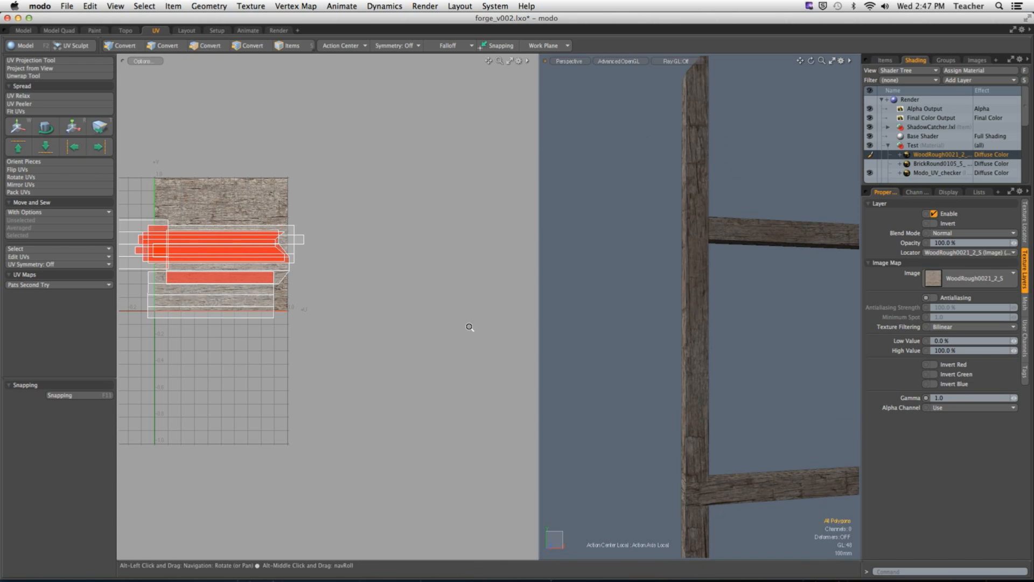
left_click_drag(230, 267, 393, 284, "alt+shift")
left_click_drag(196, 264, 242, 260, "ctrl+alt")
double_click(243, 260)
left_click_drag(724, 374, 683, 377, "ctrl+alt")
left_click_drag(683, 376, 656, 195, "alt+shift")
left_click_drag(667, 315, 713, 317, "ctrl+alt")
left_click(712, 320)
double_click(670, 344)
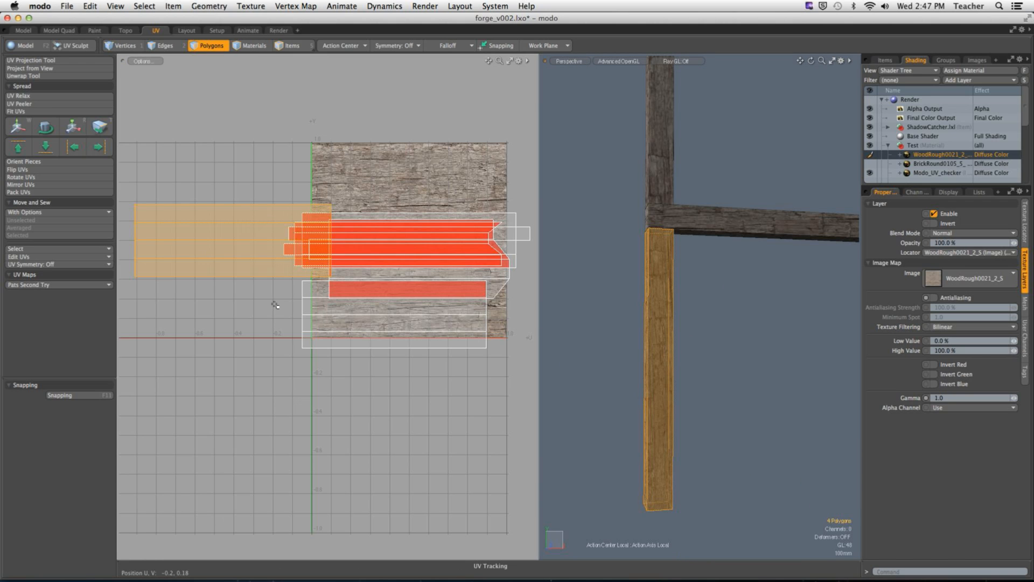
key("y")
left_click_drag(285, 189, 347, 189)
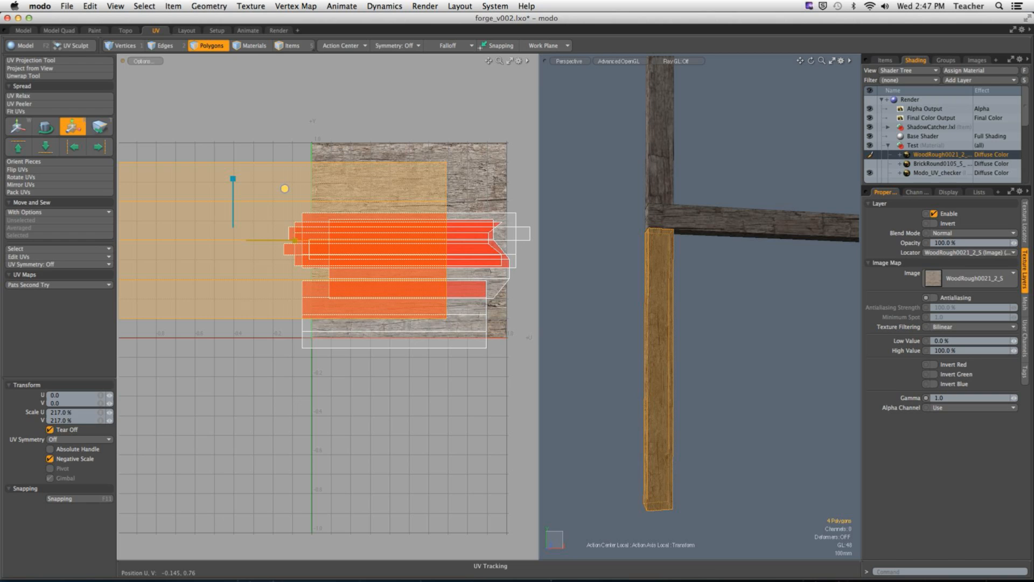
Step: Compare the wood grain size across the beams and undo the post's UV scaling
key("space")
left_click(733, 327)
left_click_drag(733, 327, 657, 372, "ctrl+alt")
left_click_drag(803, 275, 635, 298, "ctrl+alt")
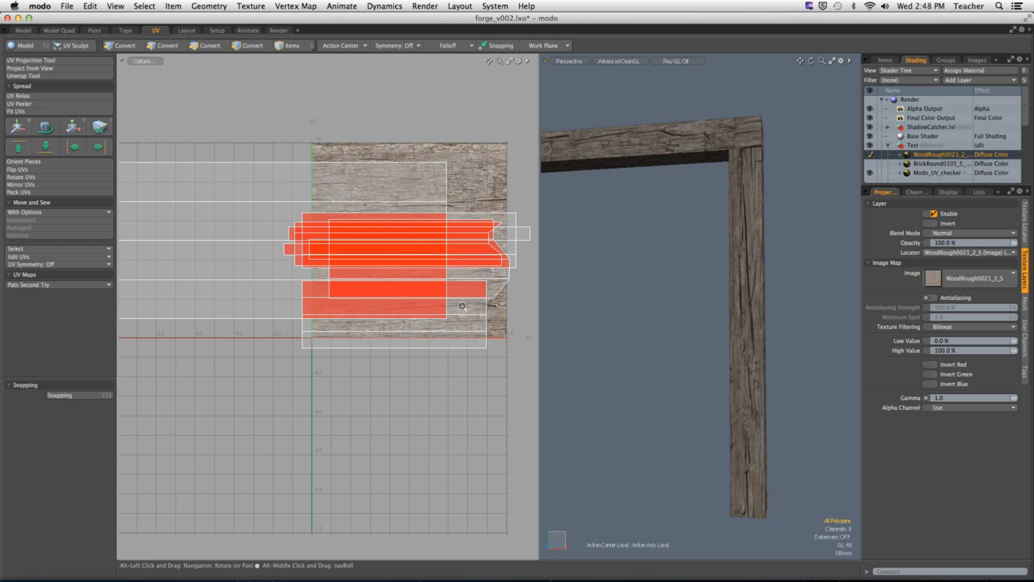
scroll(409, 343, "down", 5)
key("super+z")
key("super+z")
key("super+z")
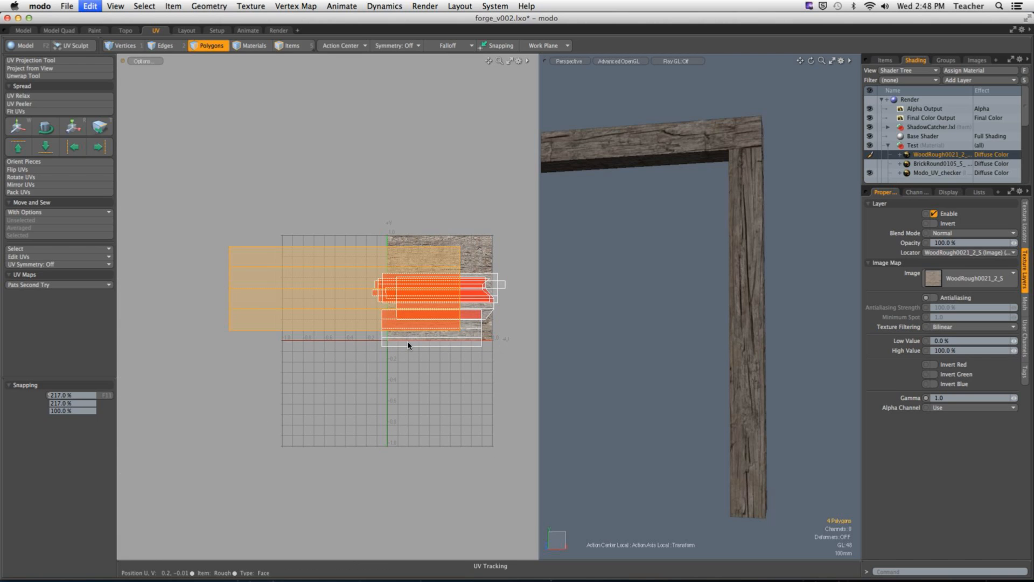
Step: Move the UV islands of the post below the crossbeam and of the crossbeam itself up out of the overlapping stack
left_click_drag(360, 239, 325, 95, "alt+shift")
key("w")
key("q")
double_click(414, 255)
key("w")
left_click_drag(420, 237, 420, 166)
Step: Separate the remaining overlapping UV islands, moving the five-polygon island up and the short outer post's island down
key("q")
double_click(362, 260)
key("w")
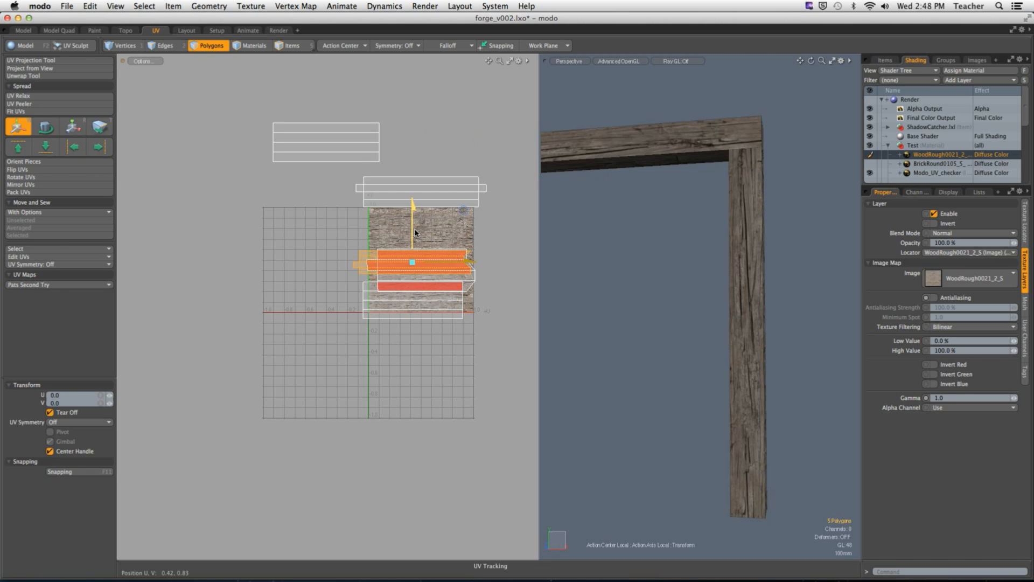
left_click_drag(415, 234, 415, 198)
key("q")
double_click(397, 301)
key("w")
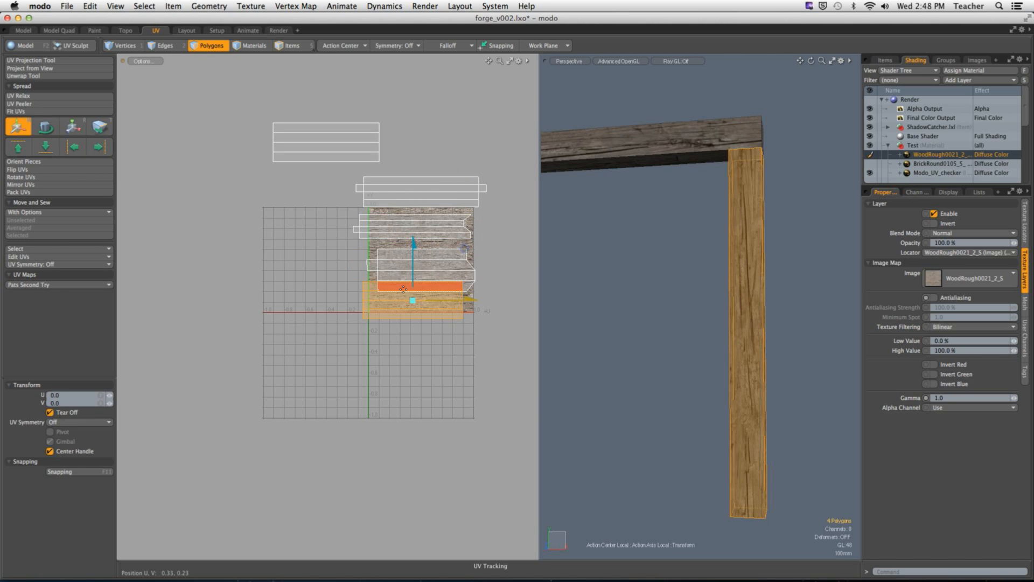
left_click_drag(412, 283, 412, 306)
key("q")
left_click(504, 253)
Step: Hide the WoodRough0021 image layer so the UV checker shows on the beams
left_click_drag(659, 266, 668, 307, "alt")
scroll(720, 307, "down", 5)
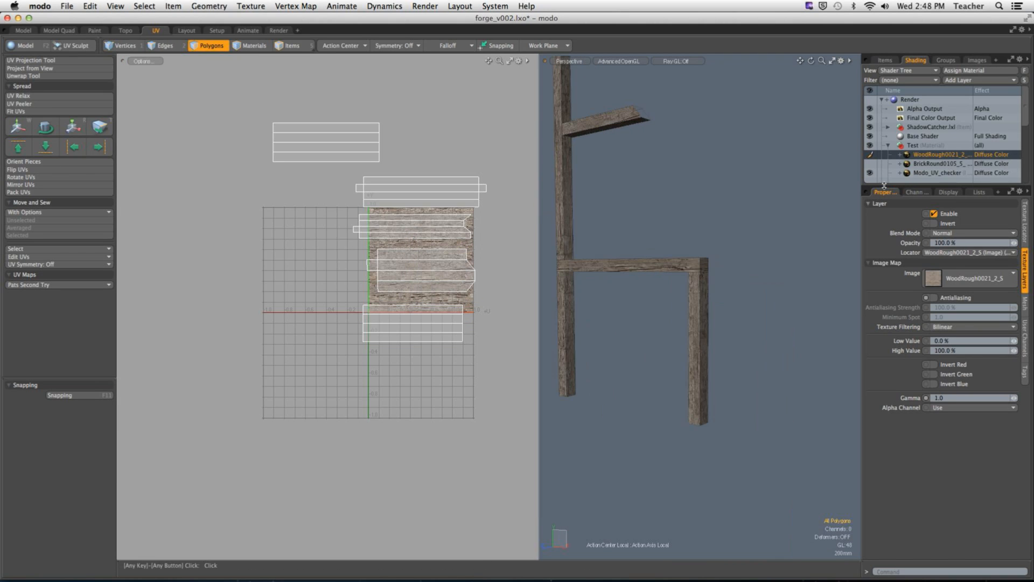
left_click(869, 155)
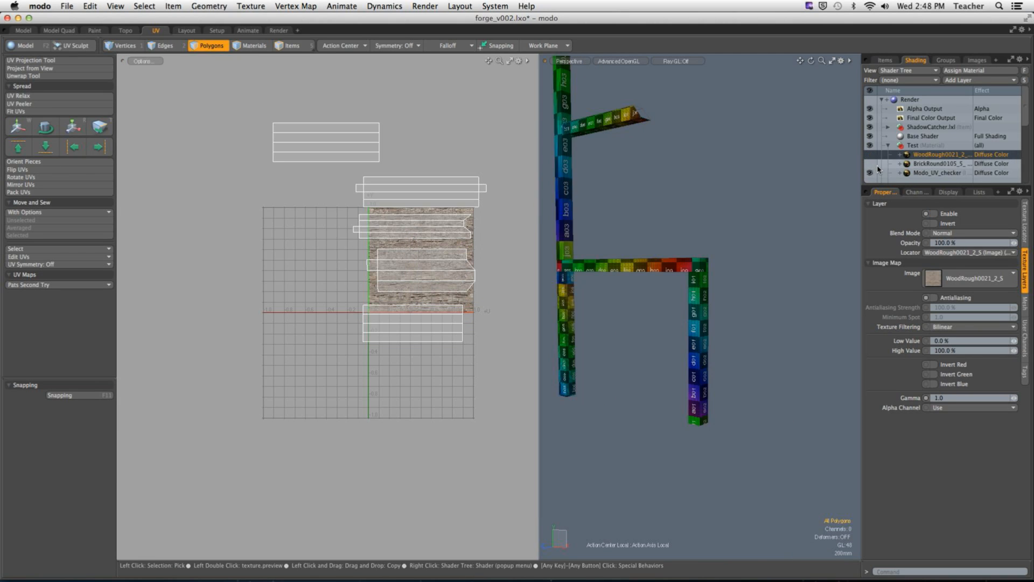
left_click_drag(641, 285, 703, 300, "alt")
scroll(657, 300, "up", 5)
scroll(665, 307, "down", 3)
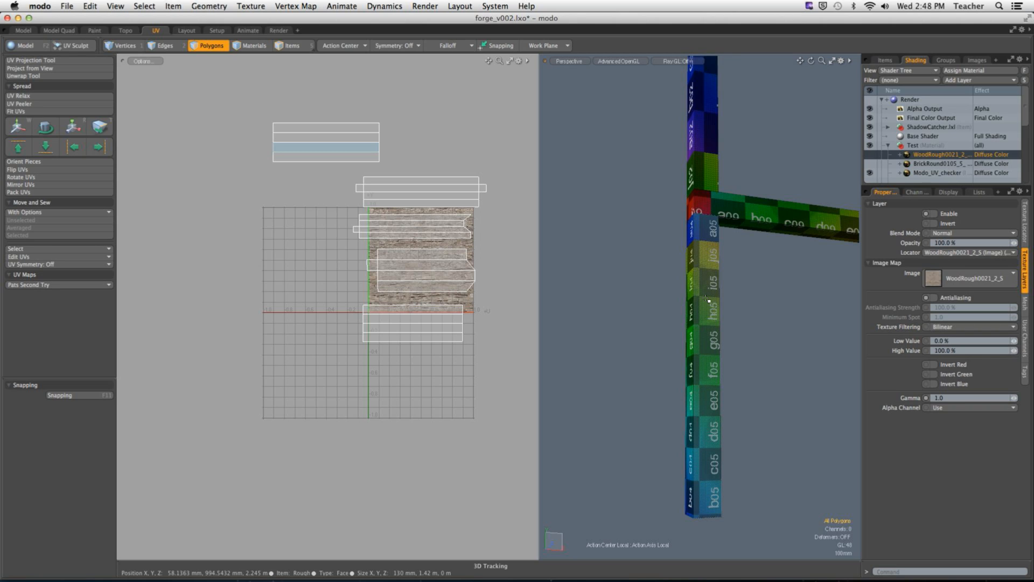
Step: Scale the crossbeam's UV island to 243% so its checker squares become smaller
left_click_drag(734, 228, 724, 322, "alt")
left_click_drag(724, 322, 721, 352, "ctrl+alt")
double_click(709, 352)
scroll(710, 352, "down", 2)
scroll(754, 349, "up", 5)
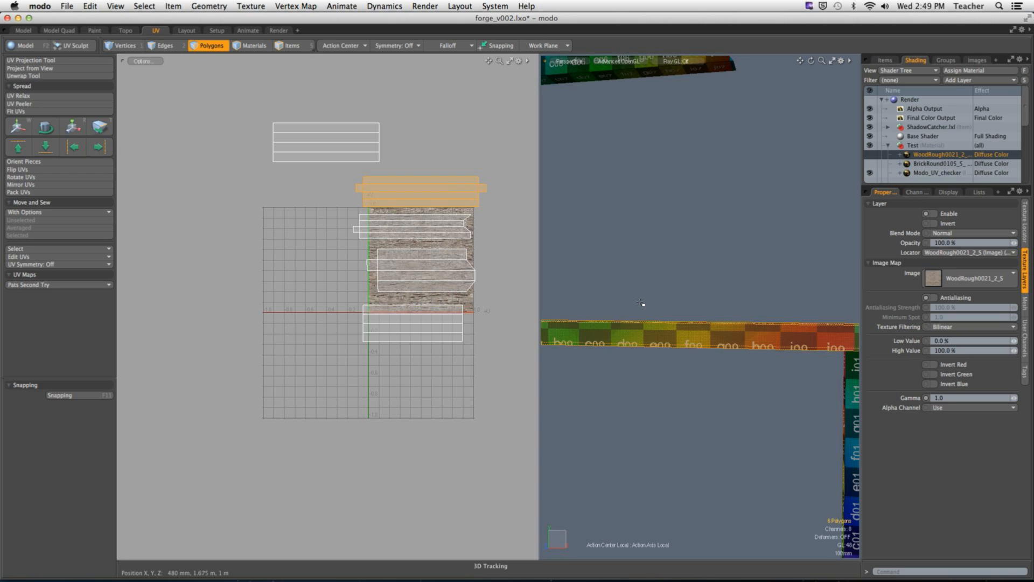
key("w")
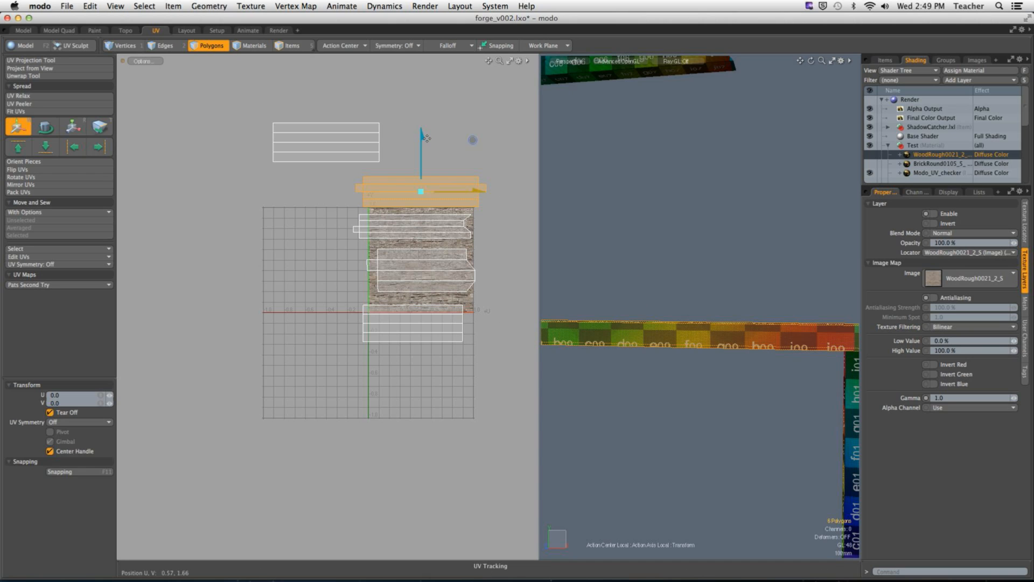
left_click_drag(423, 138, 550, 138)
key("r")
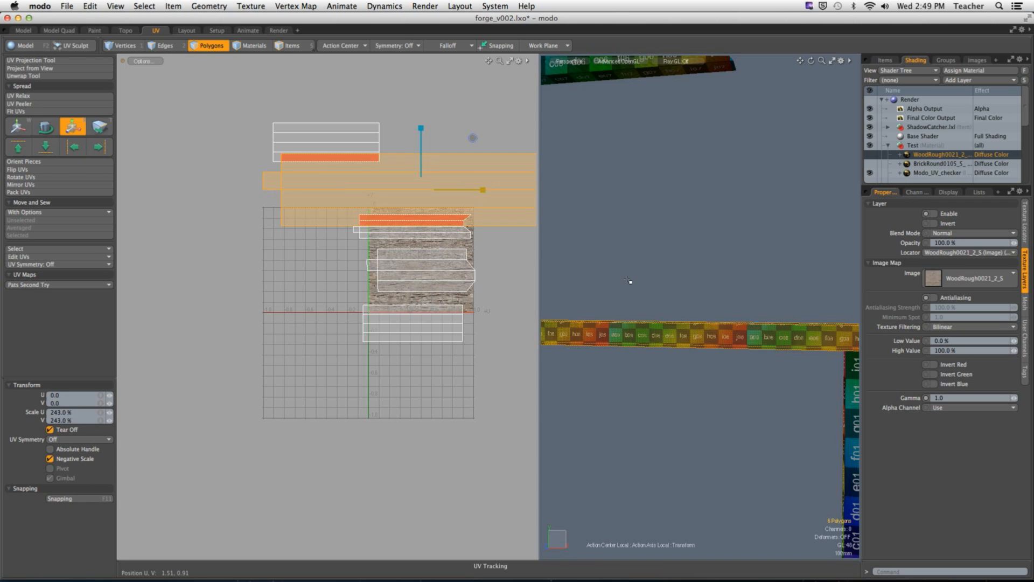
Step: Examine the checker square size where the crossbeam meets the posts
key("space")
left_click(709, 305)
mouse_move(709, 323)
left_mouse_down("alt")
mouse_move(734, 347)
mouse_move(623, 347)
mouse_move(704, 328)
left_mouse_up("alt")
scroll(734, 347, "up", 3)
scroll(681, 330, "up", 3)
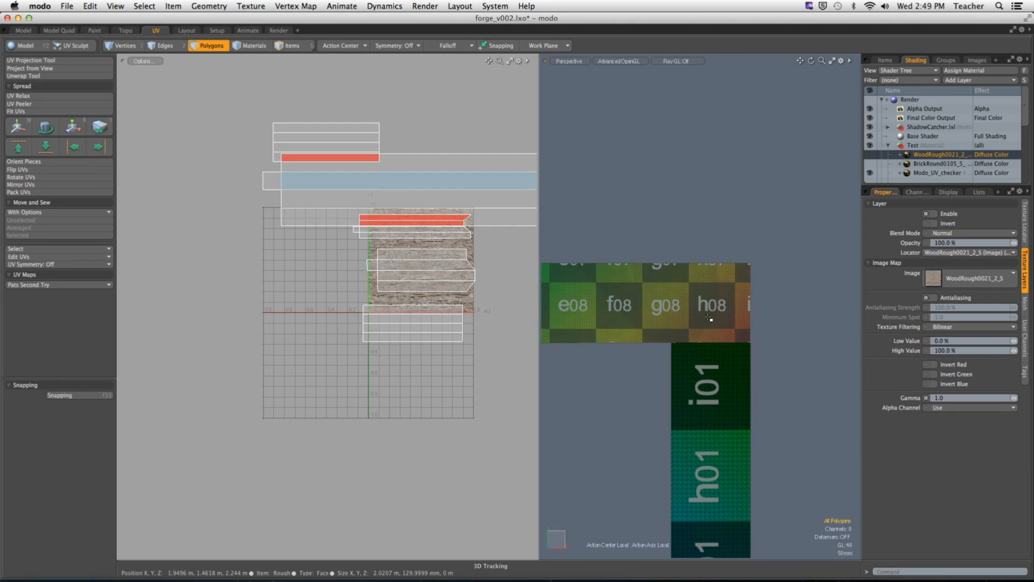
key("1")
left_click_drag(703, 319, 808, 328, "alt")
left_click_drag(604, 328, 391, 237, "ctrl+alt")
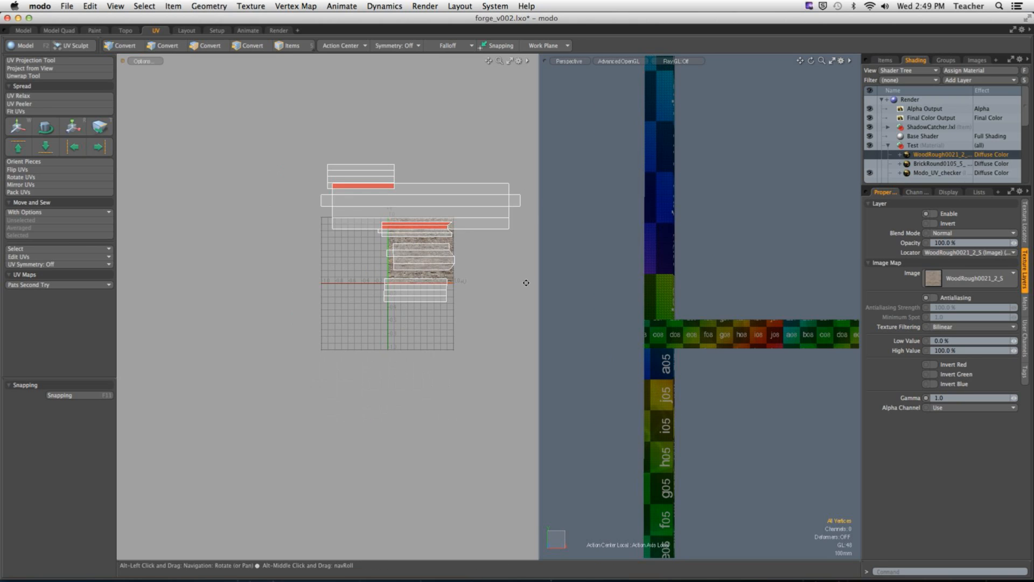
Step: Select the crossbeam and the post below it in turn, and compare their UV island sizes with their checker squares
key("space")
key("space")
double_click(704, 340)
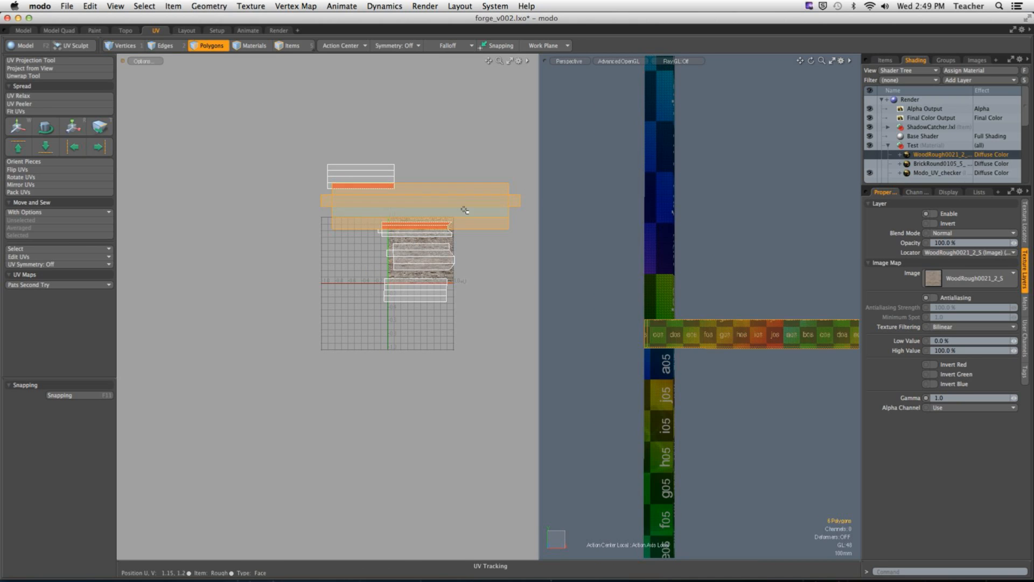
double_click(668, 397)
left_click_drag(668, 397, 713, 355, "ctrl+alt")
left_click(361, 170)
double_click(361, 170)
left_click_drag(453, 167, 462, 166, "ctrl+alt")
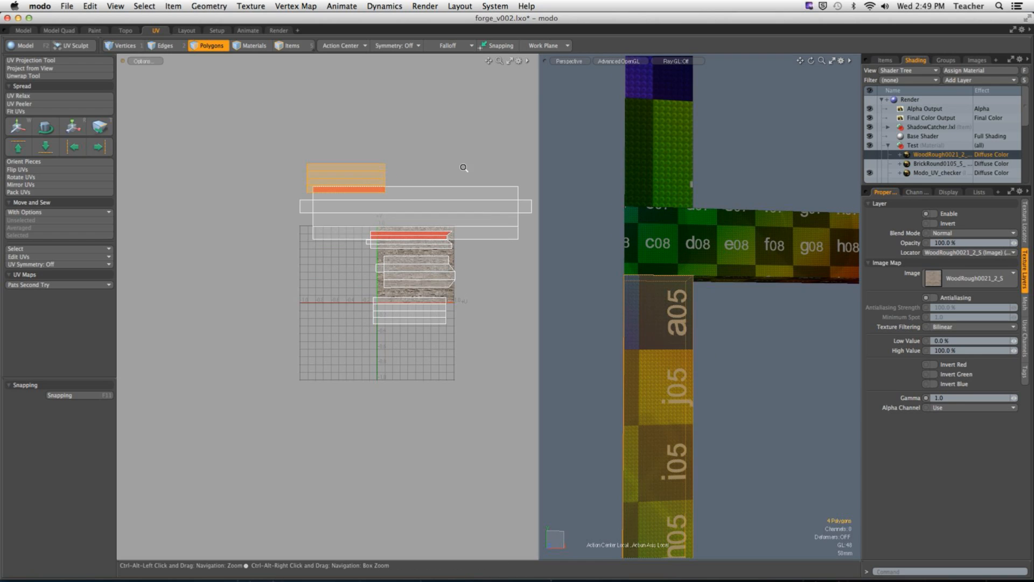
left_click_drag(649, 335, 657, 272, "alt+shift")
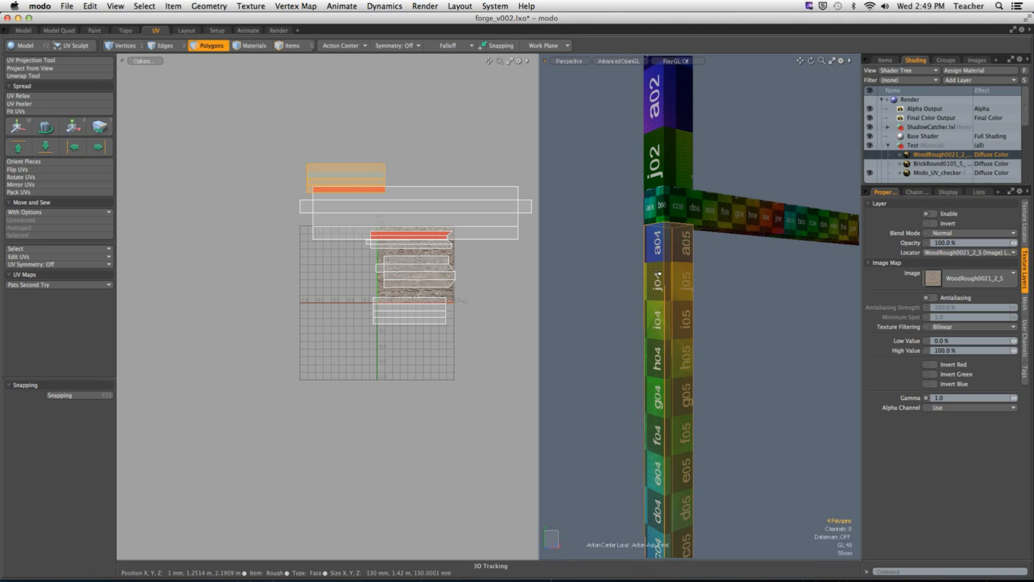
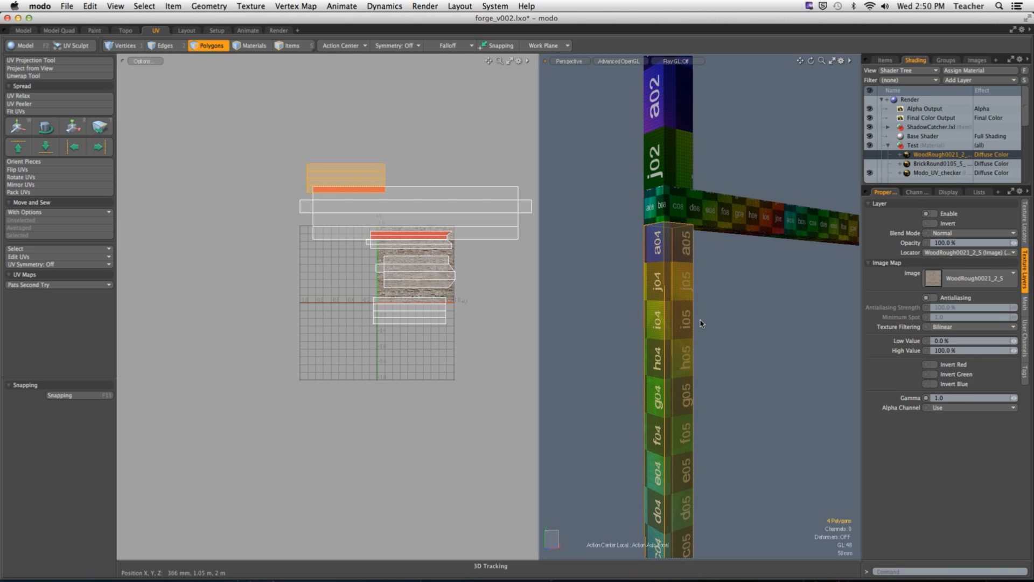
Step: Turn off Show Selections in the 3D viewport so selected beams show their texture without highlighting
key("o")
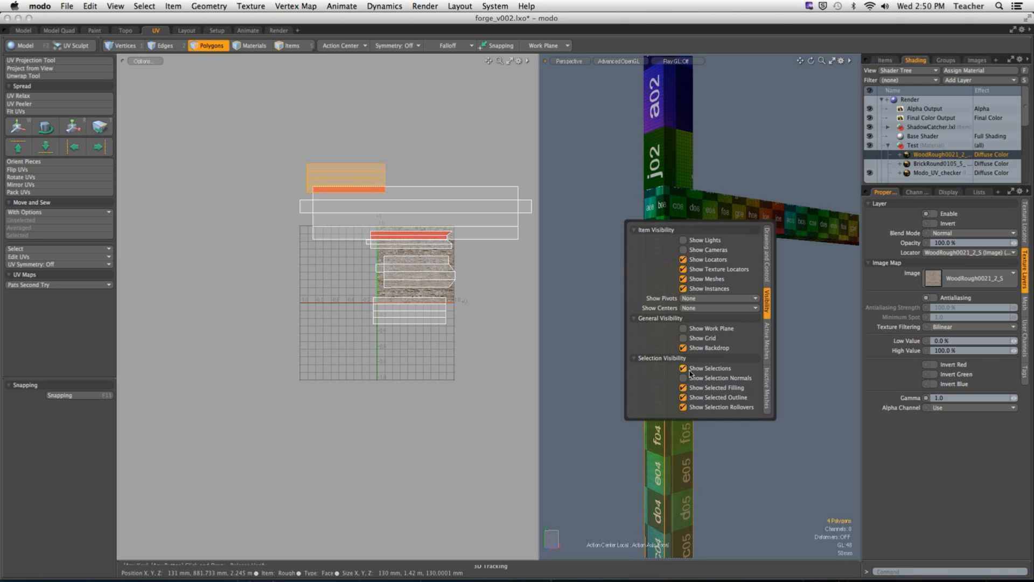
left_click(683, 370)
left_click(578, 373)
left_click(578, 372)
Step: Enlarge the lower post's UV island proportionally until its checker squares match the crossbeam's in size
double_click(363, 170)
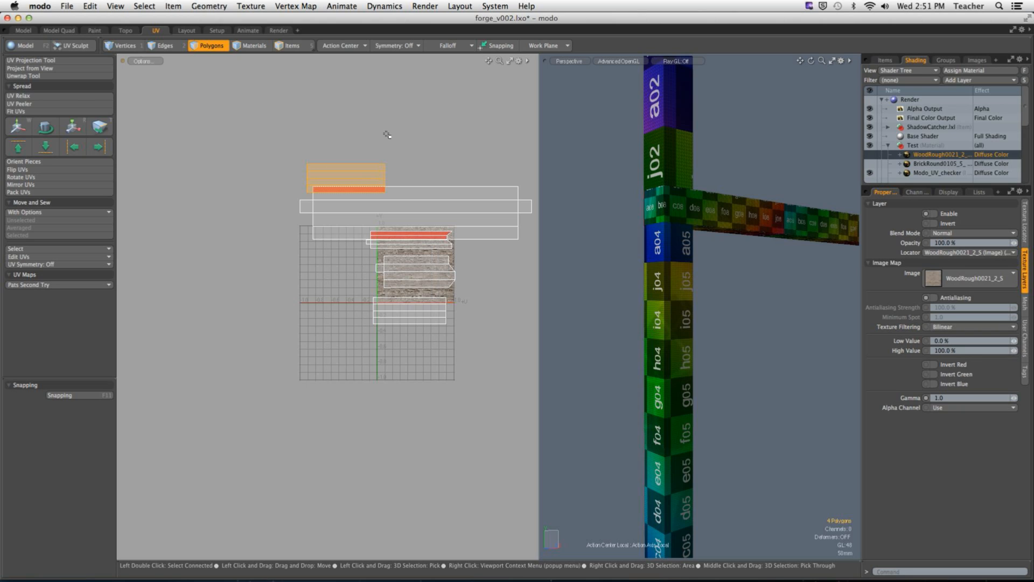
mouse_move(679, 335)
left_mouse_down("alt")
mouse_move(669, 333)
mouse_move(678, 328)
left_mouse_up("alt")
key("r")
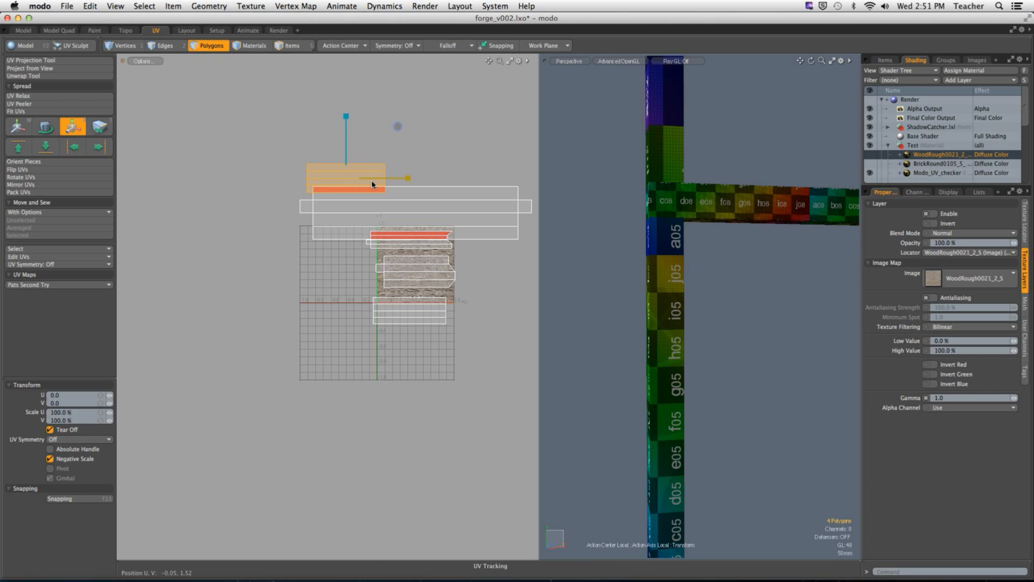
left_click_drag(398, 126, 403, 125)
scroll(668, 237, "up", 6)
left_click_drag(673, 252, 675, 211, "alt")
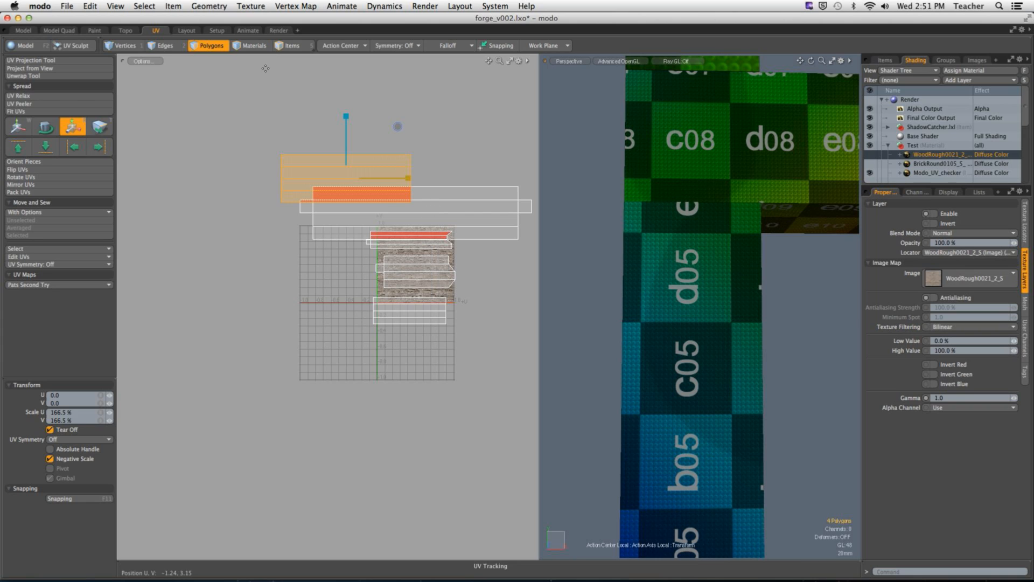
left_click_drag(398, 127, 347, 137)
Step: Shift the lower post's UV island to a V offset of 0.1145 to line its checker squares up with the crossbeam's
key("w")
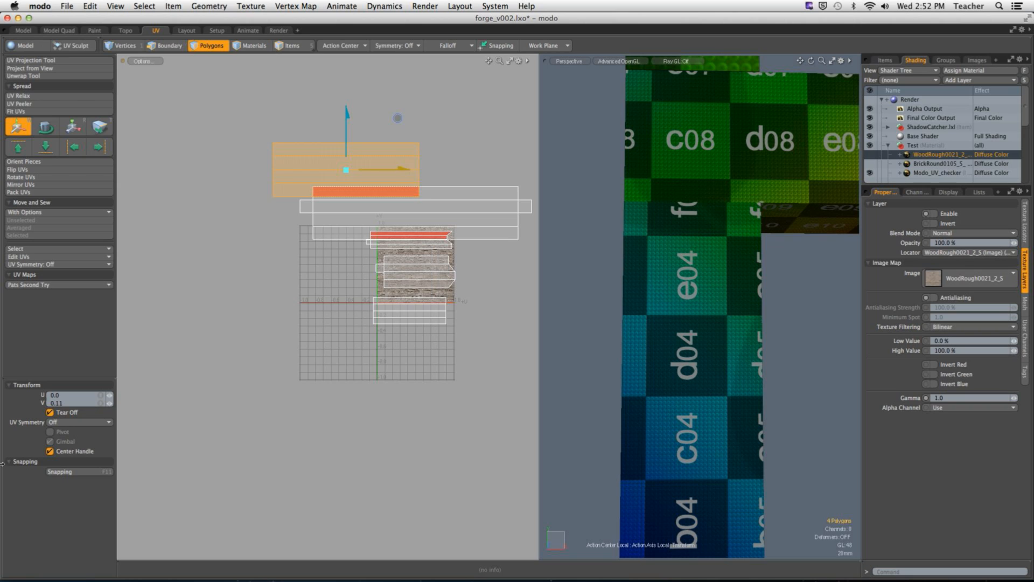
left_click_drag(69, 403, 37, 418)
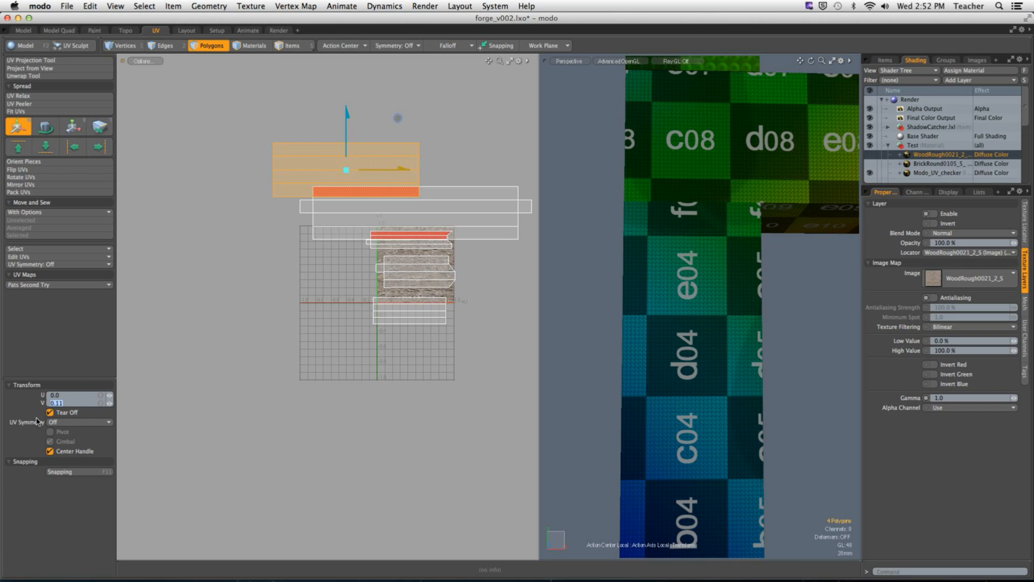
key("ctrl")
left_click(111, 406, "ctrl")
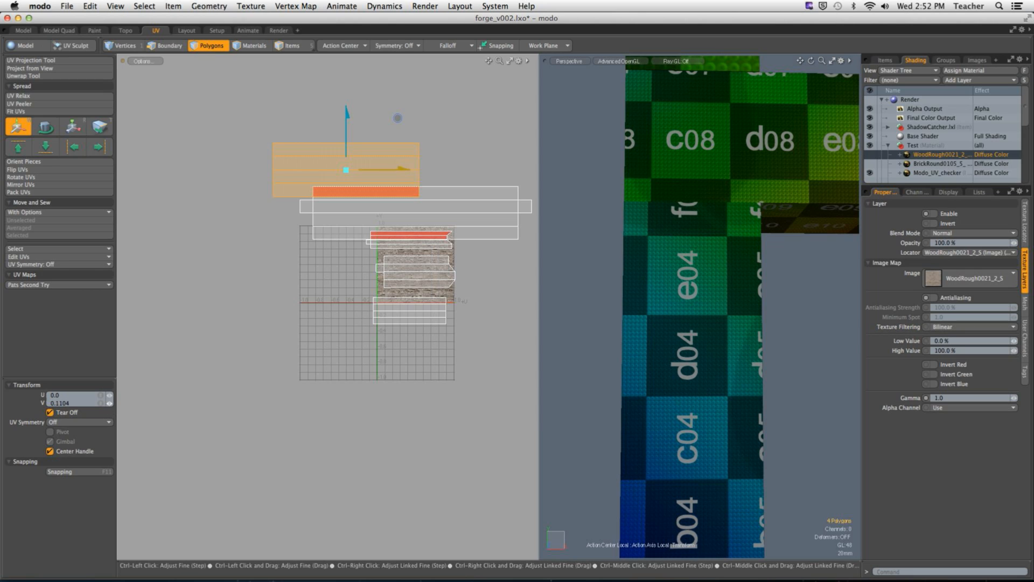
left_click(110, 404, "ctrl")
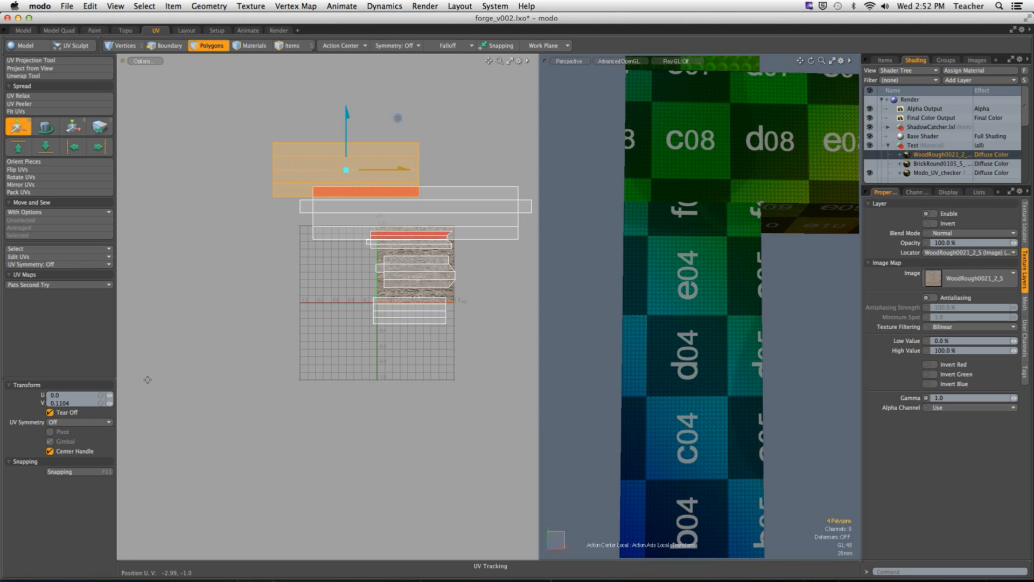
left_click(110, 404, "ctrl")
left_click_drag(110, 404, 123, 403, "ctrl")
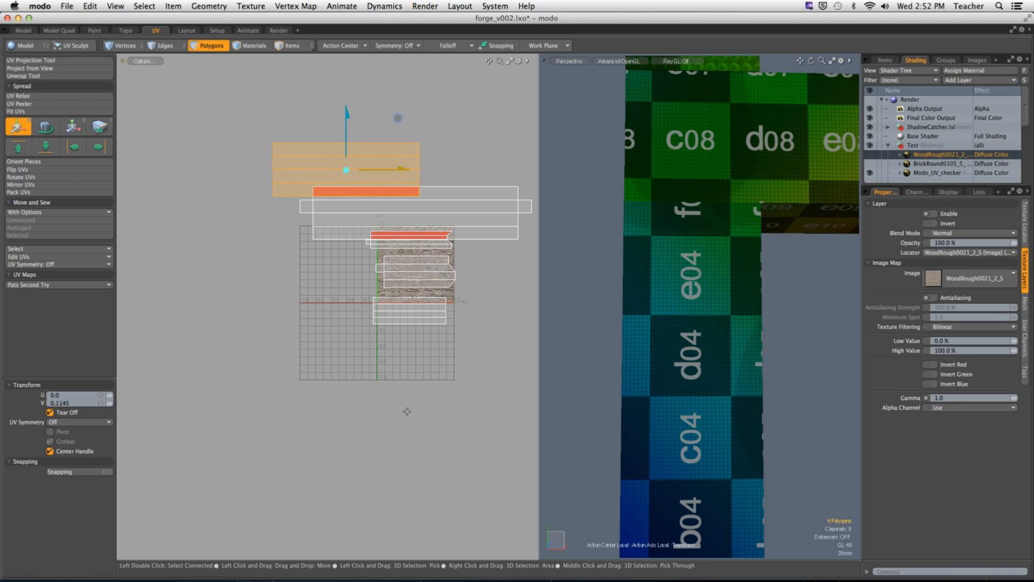
Step: Move the lower post's UV island up in V so it sits clear above the crossbeam's overlapping island
left_click_drag(822, 256, 586, 244, "ctrl+alt")
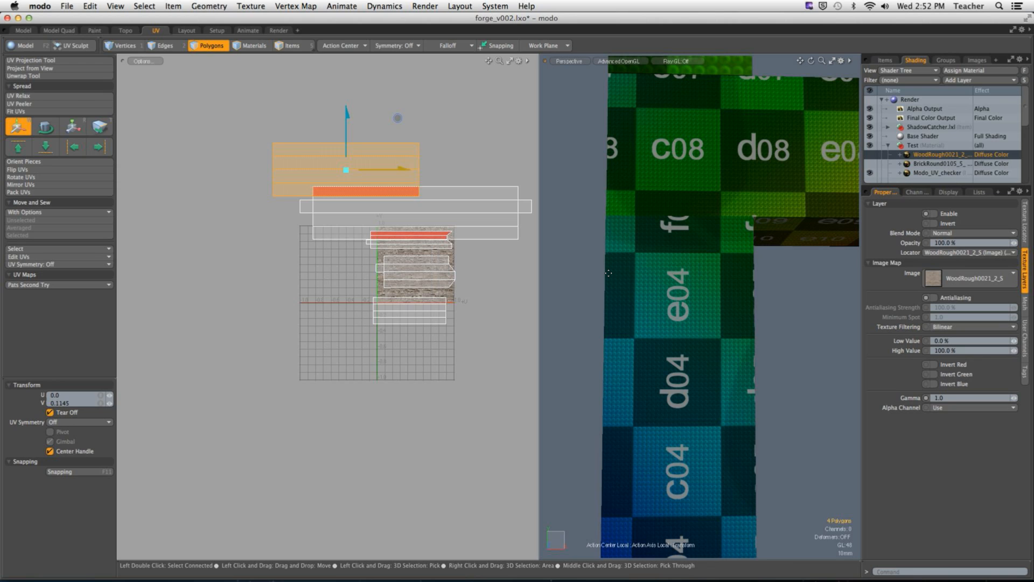
key("space")
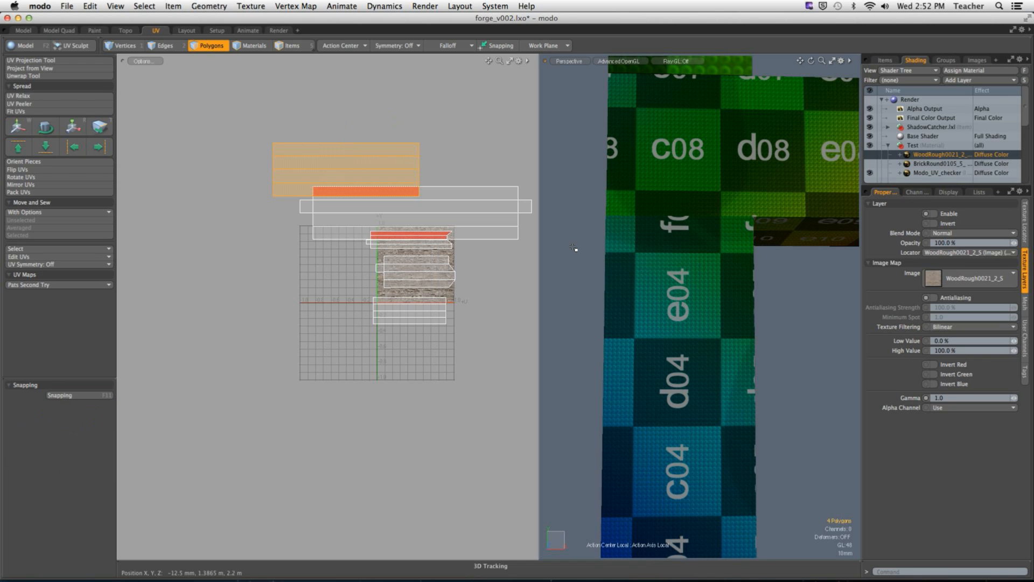
double_click(411, 159)
double_click(458, 208)
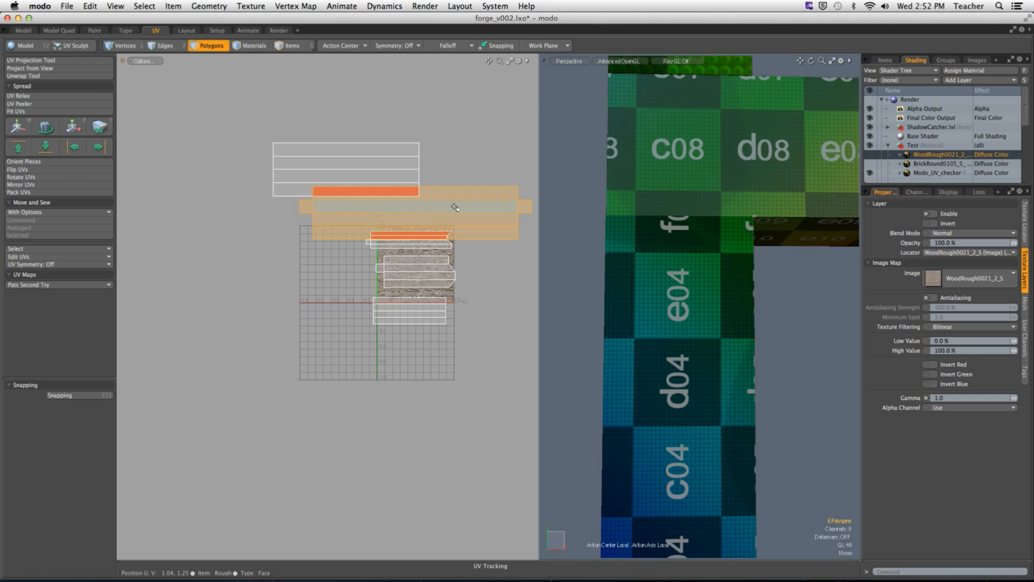
double_click(402, 169)
left_click(443, 199)
double_click(444, 200)
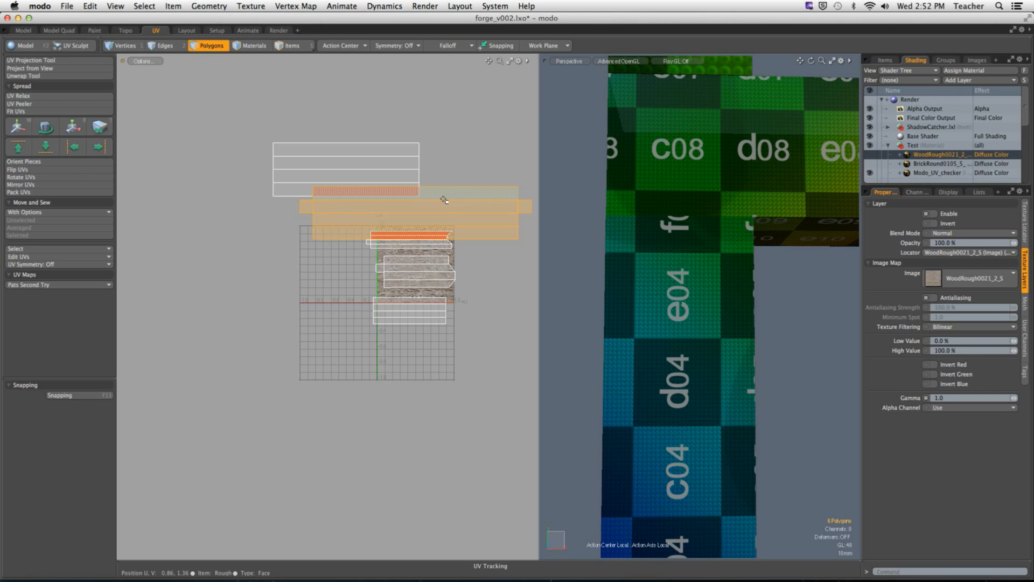
double_click(395, 160)
key("w")
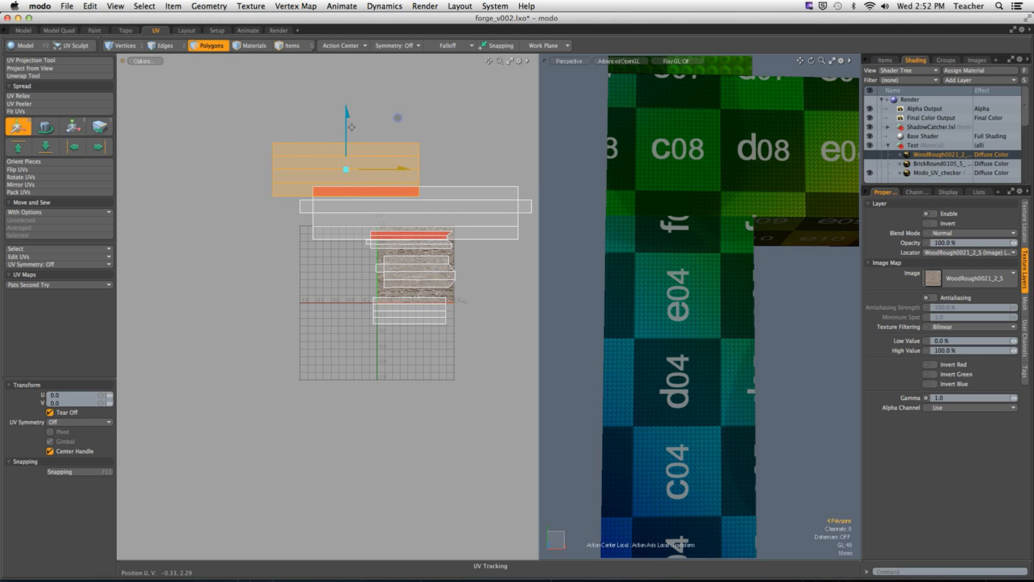
left_click_drag(345, 132, 345, 117)
Step: Clear the selection and temporarily show the WoodRough0021 layer to check the wood grain where the post meets the crossbeam
key("space")
left_click(487, 146)
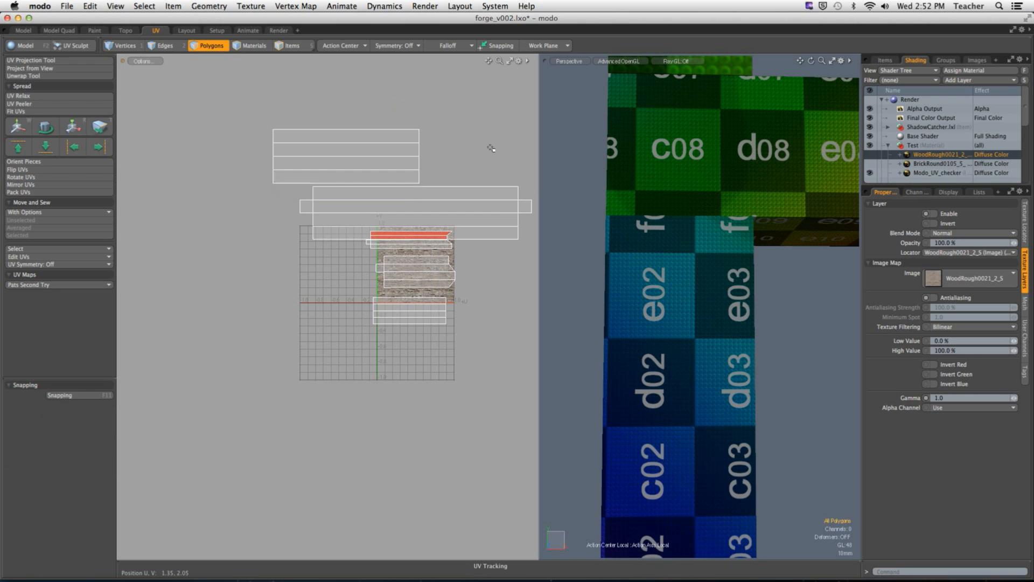
left_click(869, 154)
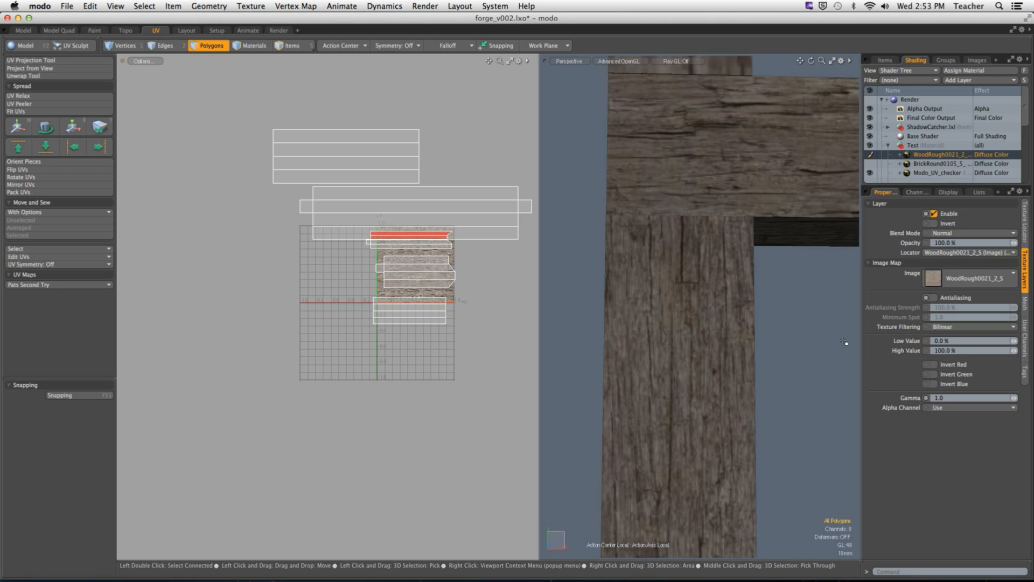
left_click(870, 155)
Step: Select the upper post's UV island and scale it to 331% to match the crossbeam's checker size
left_click_drag(741, 312, 547, 346, "ctrl+alt")
left_click_drag(460, 271, 436, 295, "alt")
left_click_drag(436, 295, 568, 314, "ctrl+alt")
left_click_drag(425, 322, 456, 326, "alt")
key("r")
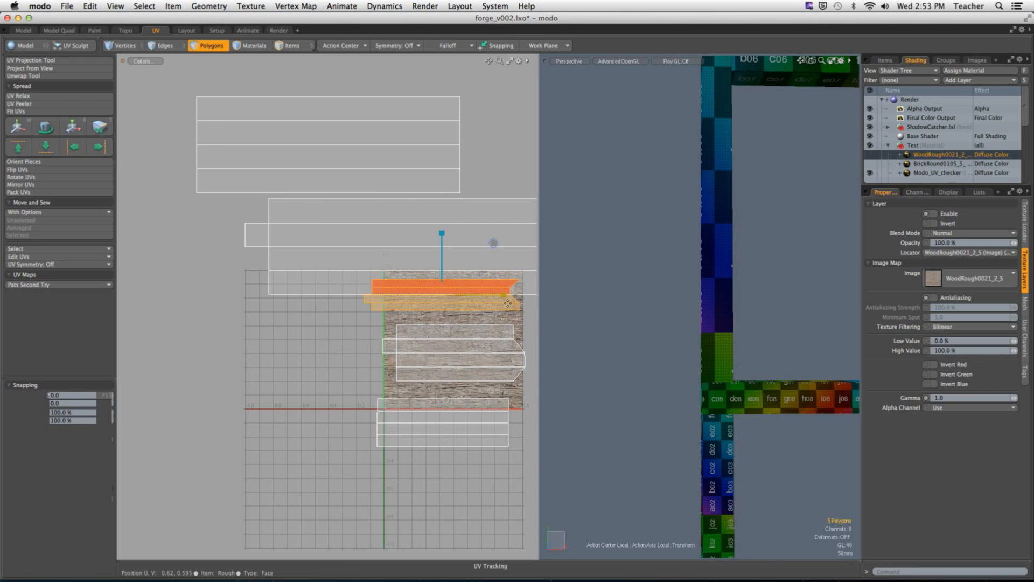
left_click_drag(494, 245, 597, 243)
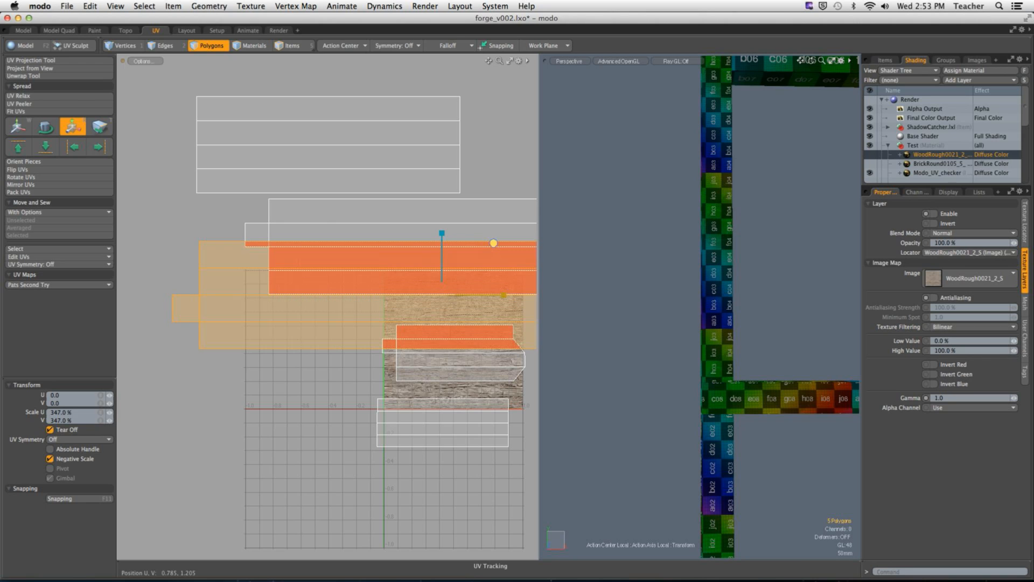
left_click_drag(494, 243, 391, 225)
scroll(721, 380, "up", 10)
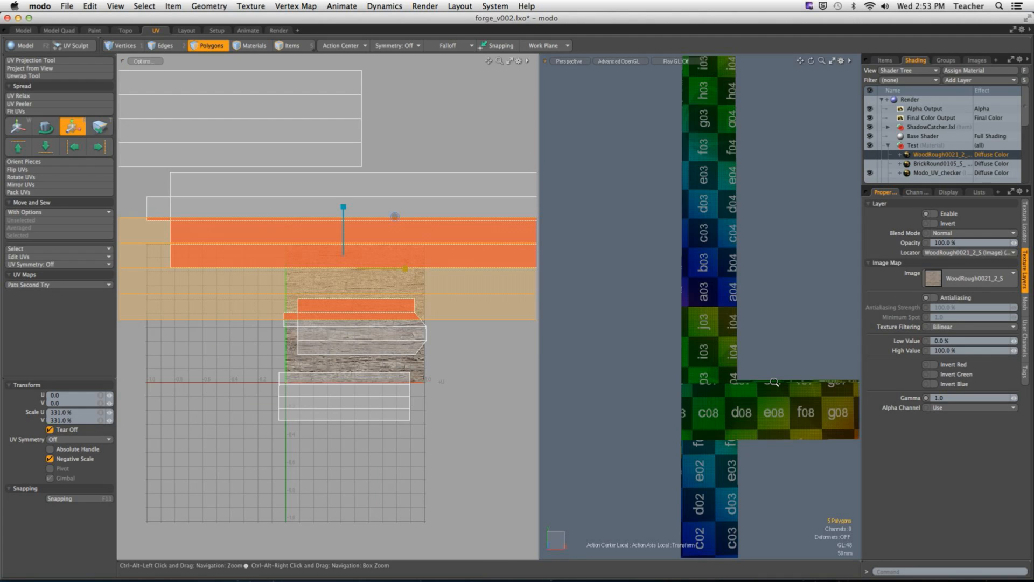
Step: Fine-tune the upper post's UV island scale and shift it to a V offset of -0.008, aligning its checker edges with the crossbeam
key("w")
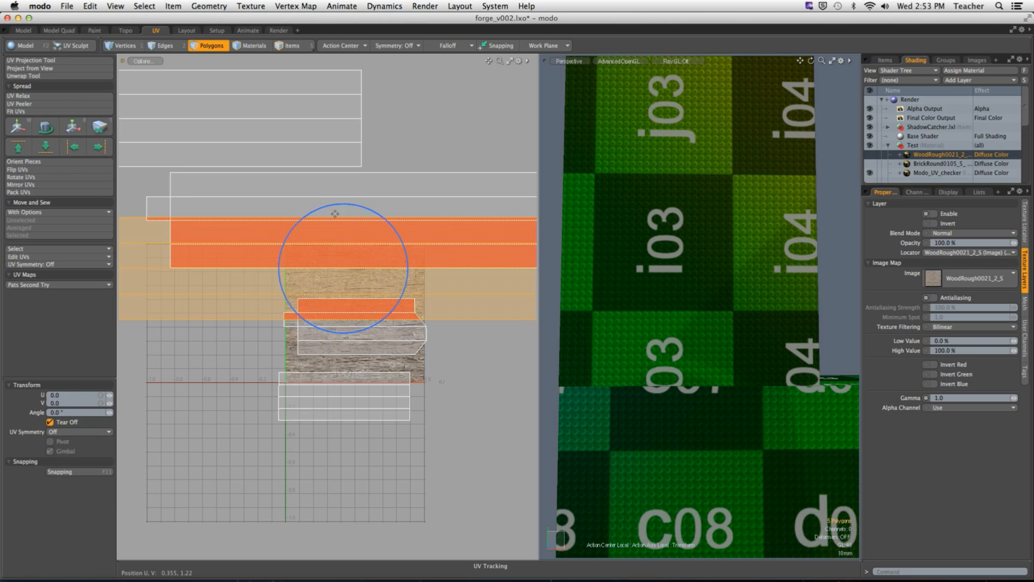
left_click_drag(345, 225, 345, 222)
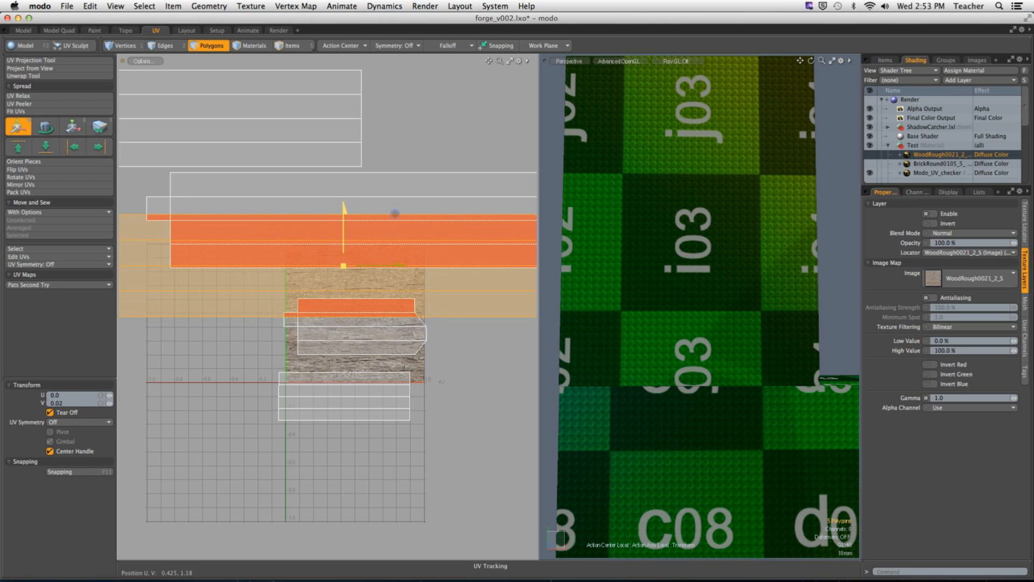
key("r")
left_click_drag(395, 214, 394, 214)
key("w")
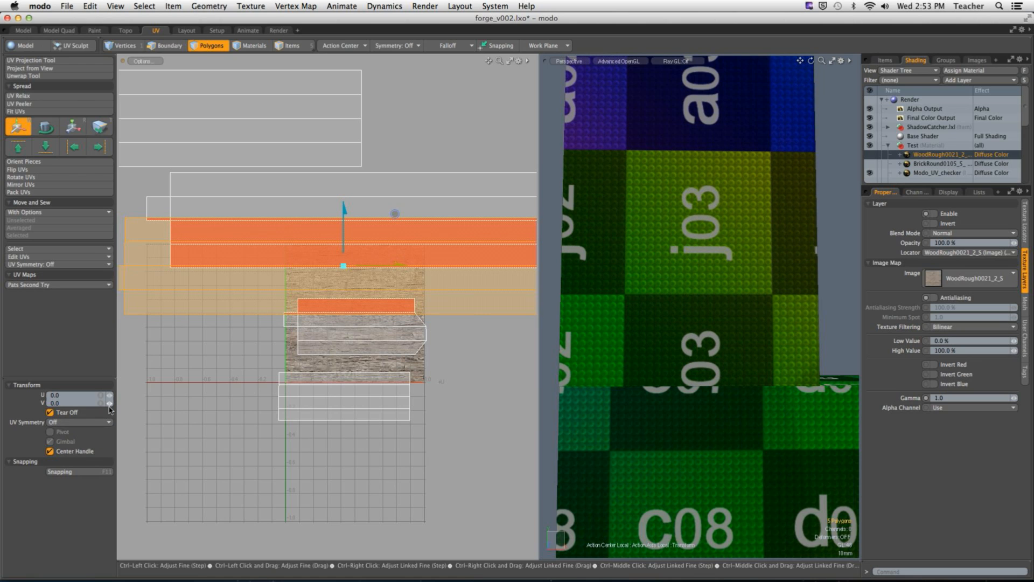
left_click_drag(110, 402, 111, 402)
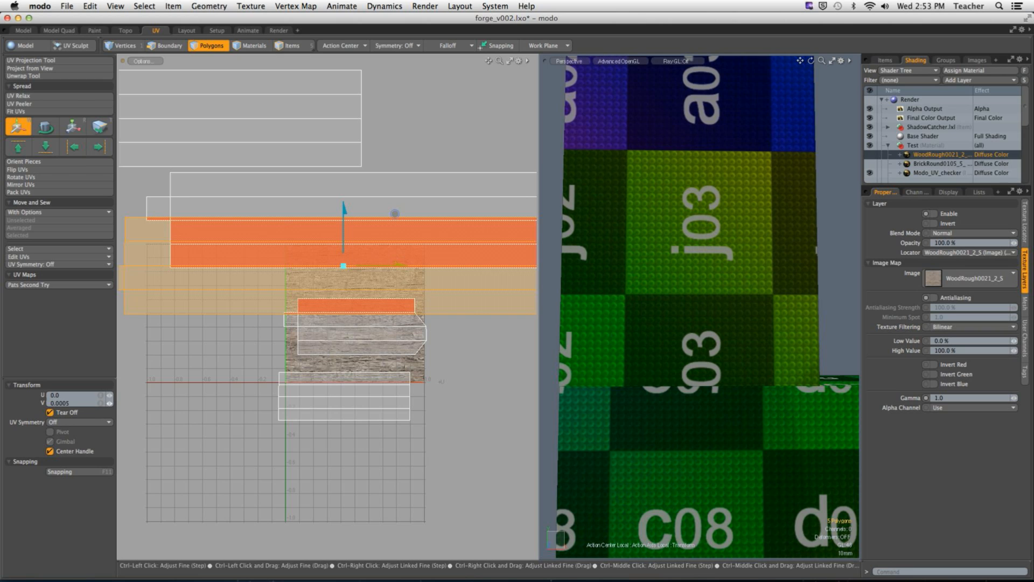
key("super+z")
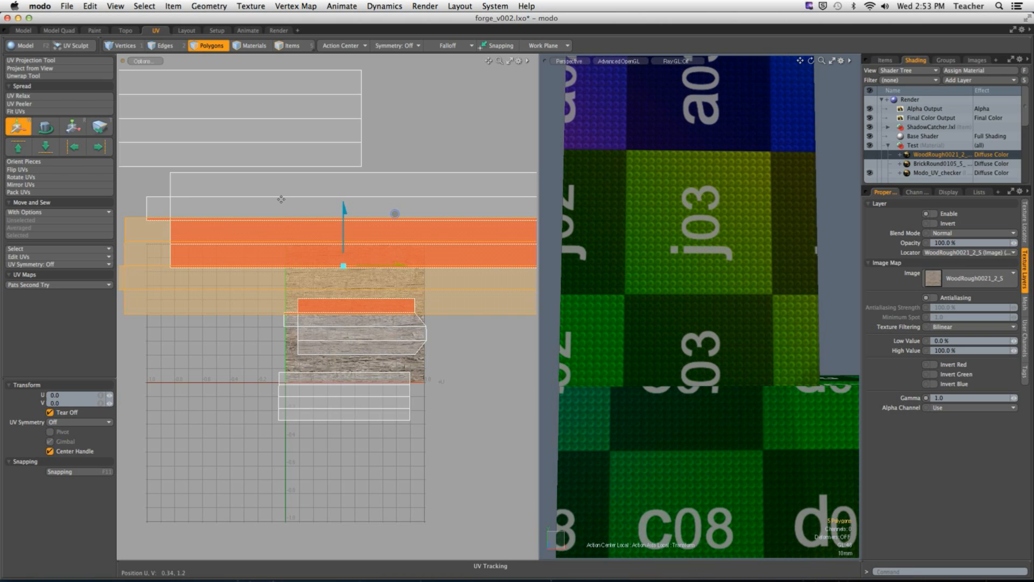
left_click_drag(345, 215, 395, 214)
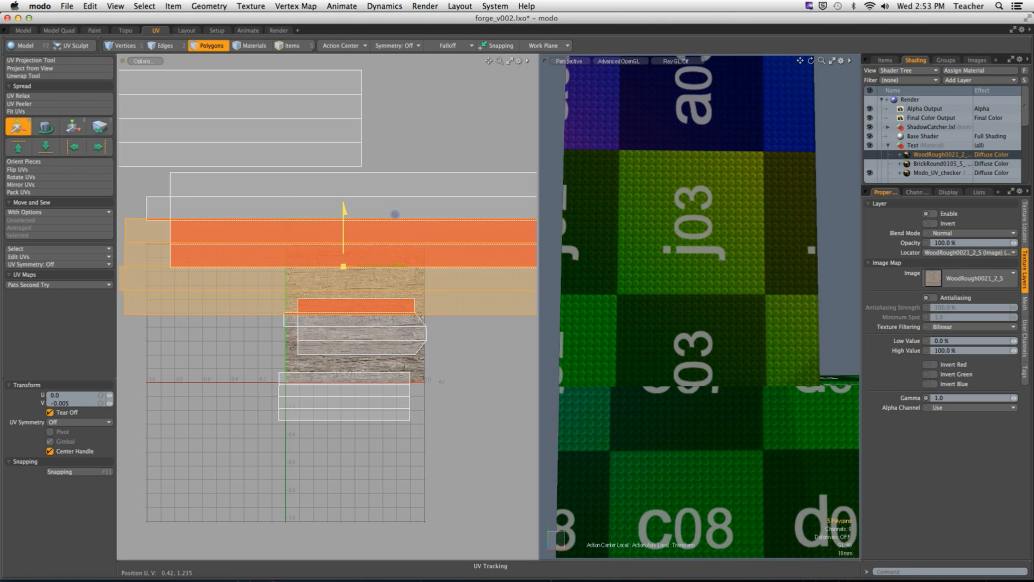
left_click_drag(110, 402, 109, 403, "ctrl")
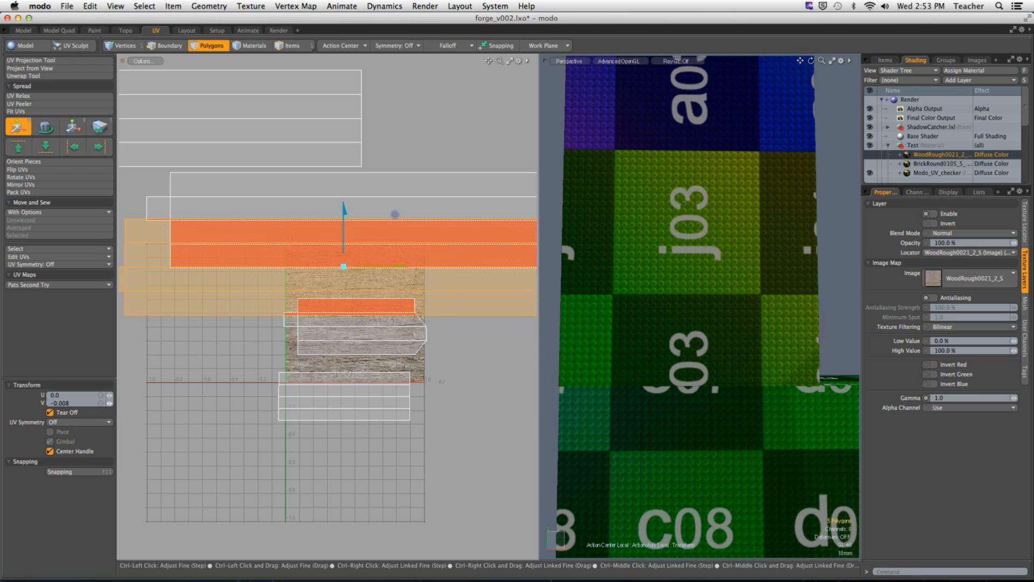
Step: Select the upper crossbeam's UV island and scale it to 232.5% to shrink its checker squares
left_click_drag(707, 325, 676, 303, "ctrl+alt")
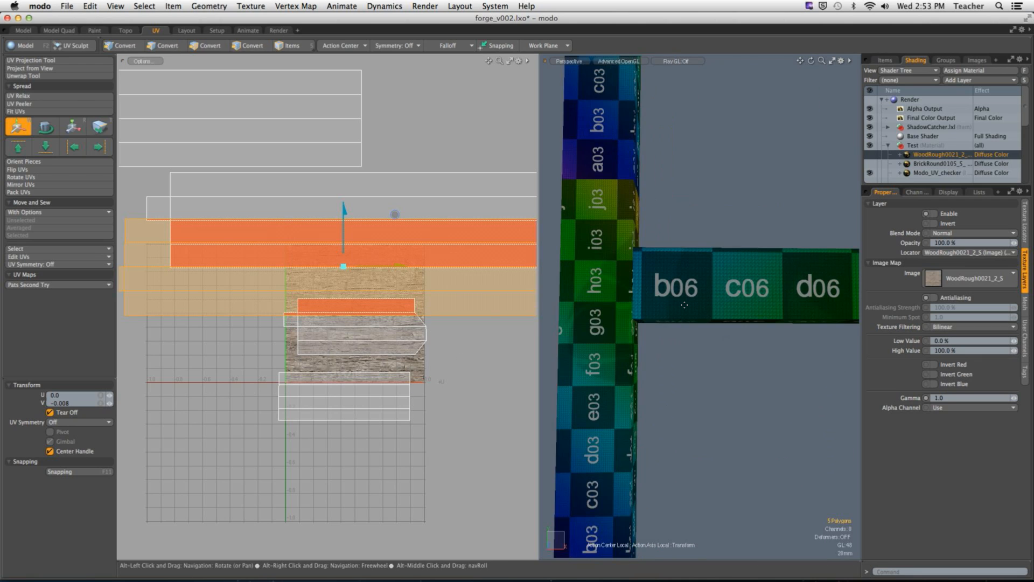
key("space")
double_click(676, 304)
left_click_drag(386, 370, 407, 375, "alt+shift")
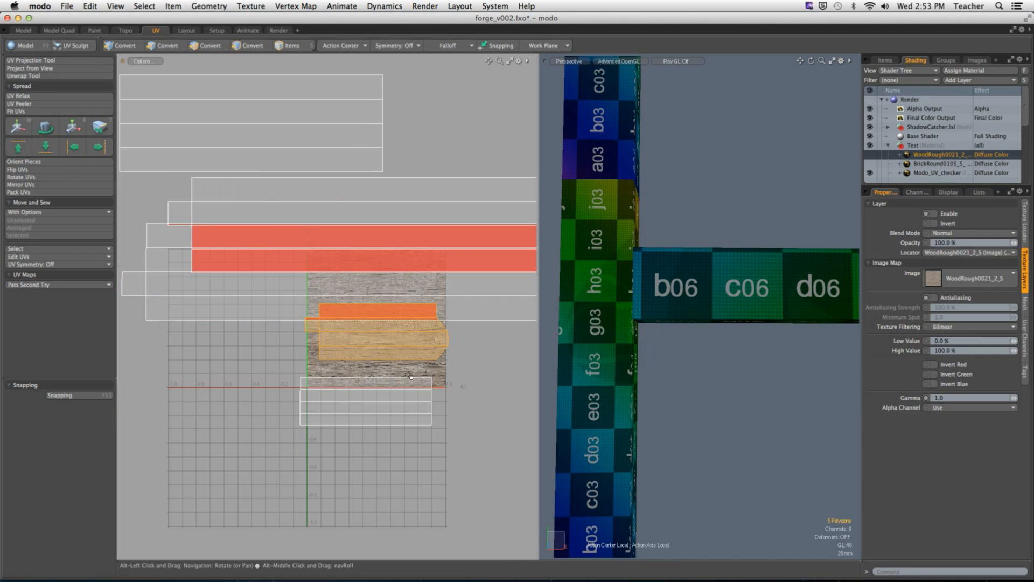
key("w")
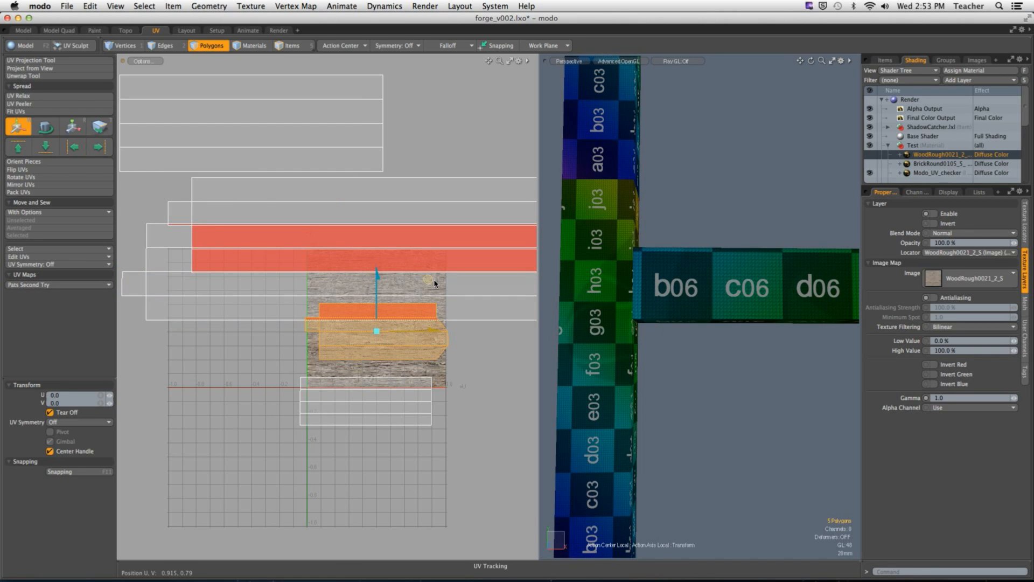
key("r")
left_click_drag(428, 279, 494, 278)
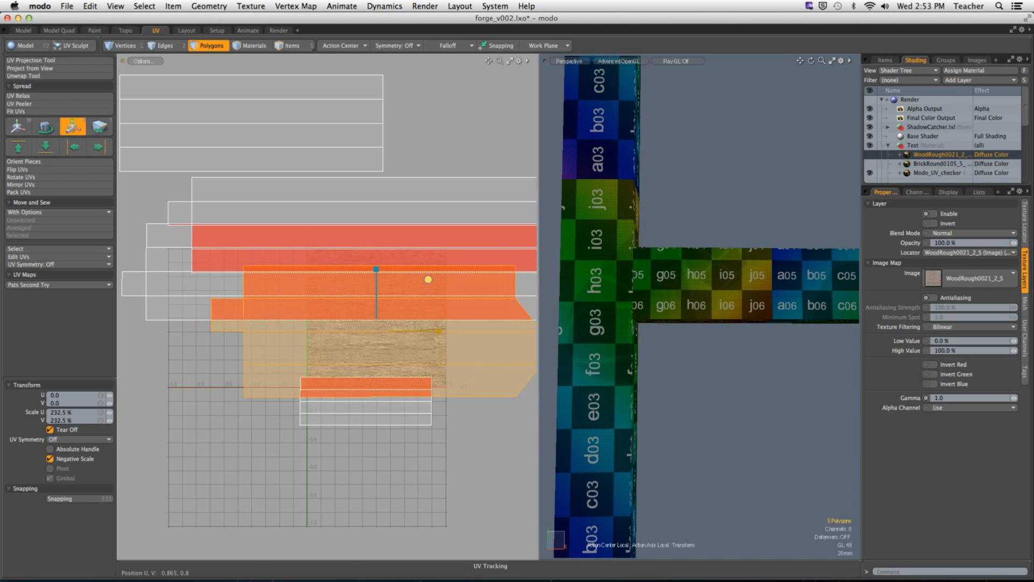
Step: Refine the upper crossbeam's UV island against the post's checker squares, ending with a 96% scale and a 0.005 V shift, and deselect it
left_click_drag(358, 290, 437, 310, "ctrl+alt")
key("w")
key("r")
key("w")
key("r")
key("w")
key("r")
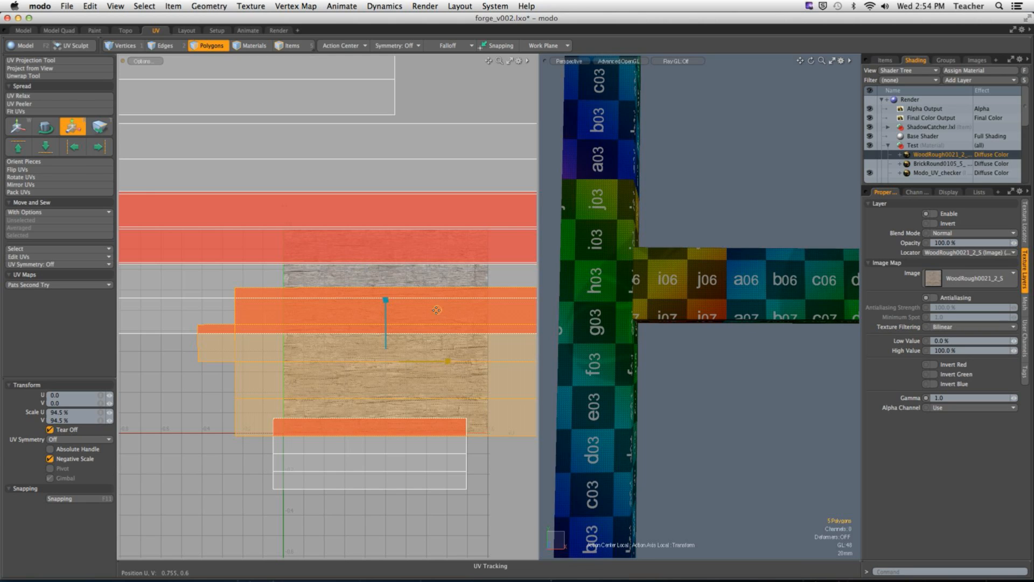
key("w")
left_click_drag(437, 309, 437, 308)
key("r")
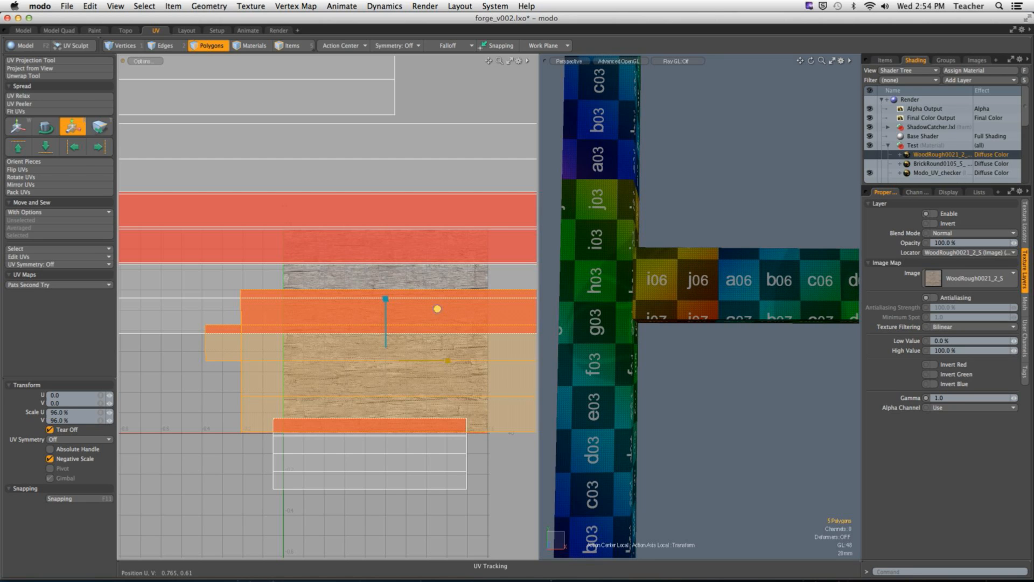
key("w")
left_click_drag(386, 305, 436, 307)
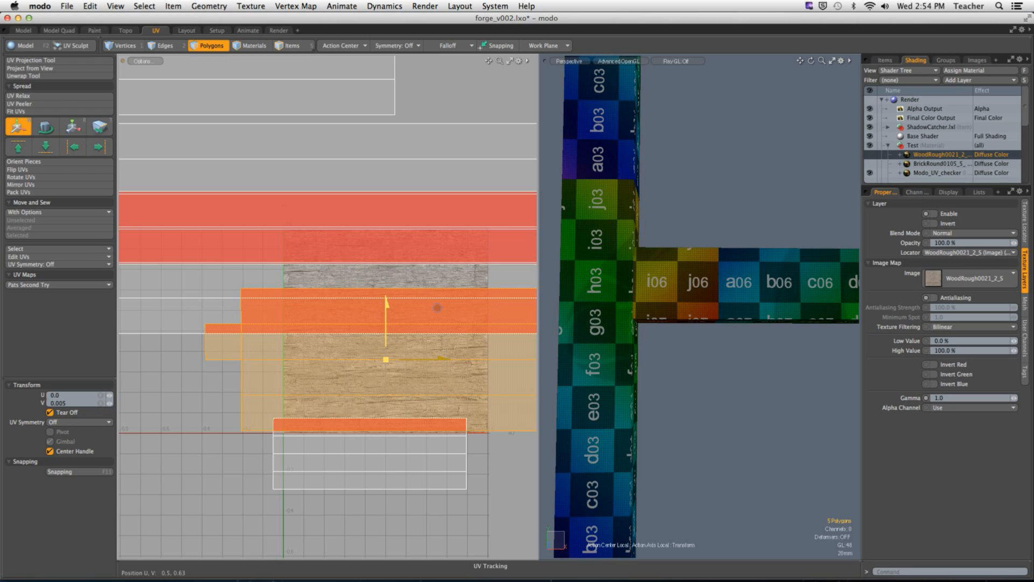
key("space")
left_click(699, 408)
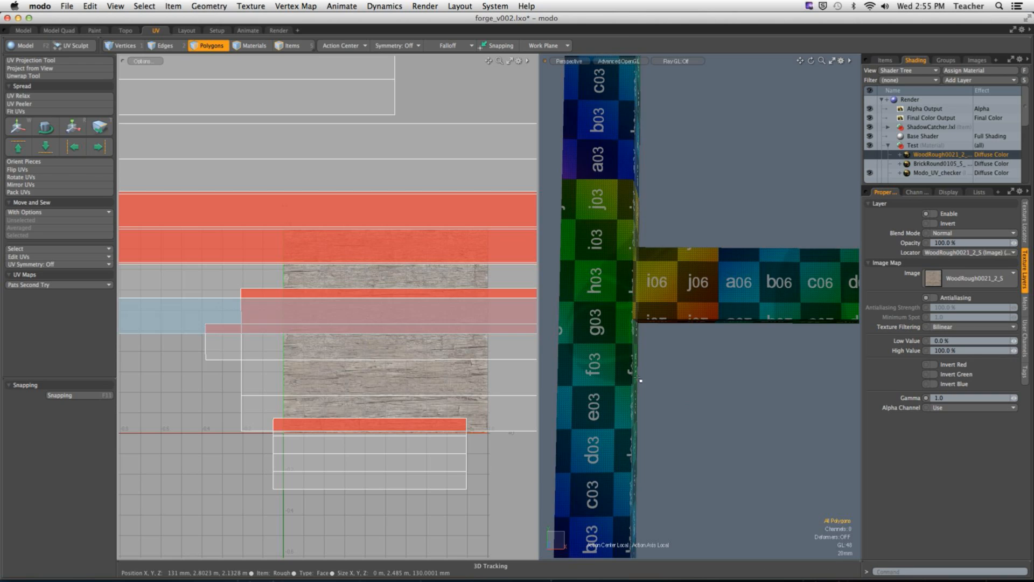
Step: Select the short lower post's UV island and scale it to 244% to shrink its checker squares
scroll(630, 366, "down", 10)
left_click_drag(626, 318, 632, 232, "alt+shift")
left_click_drag(713, 350, 671, 358, "alt")
double_click(790, 396)
left_click_drag(361, 513, 346, 495, "alt+shift")
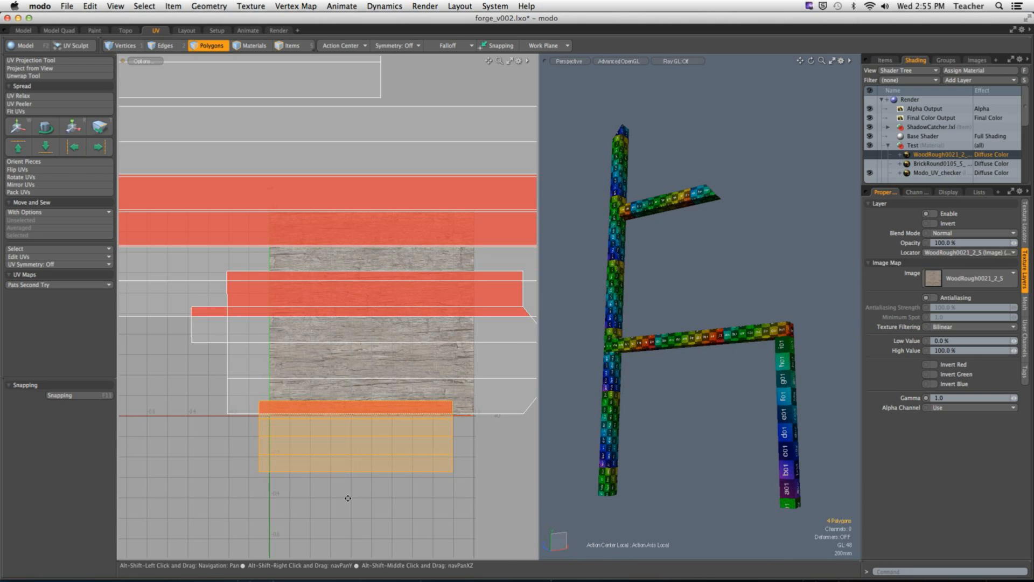
key("r")
scroll(799, 370, "up", 5)
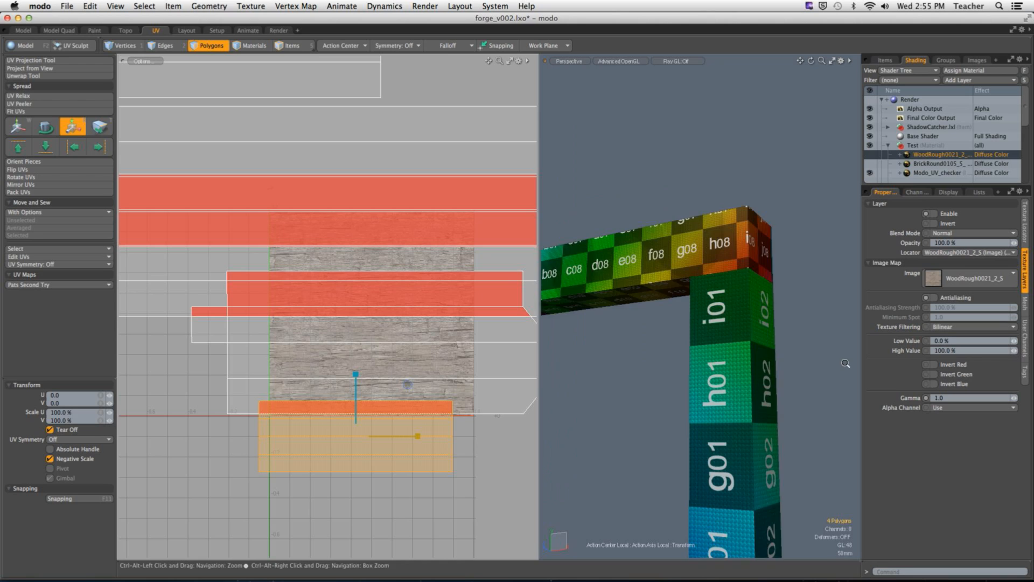
left_click_drag(408, 385, 485, 383)
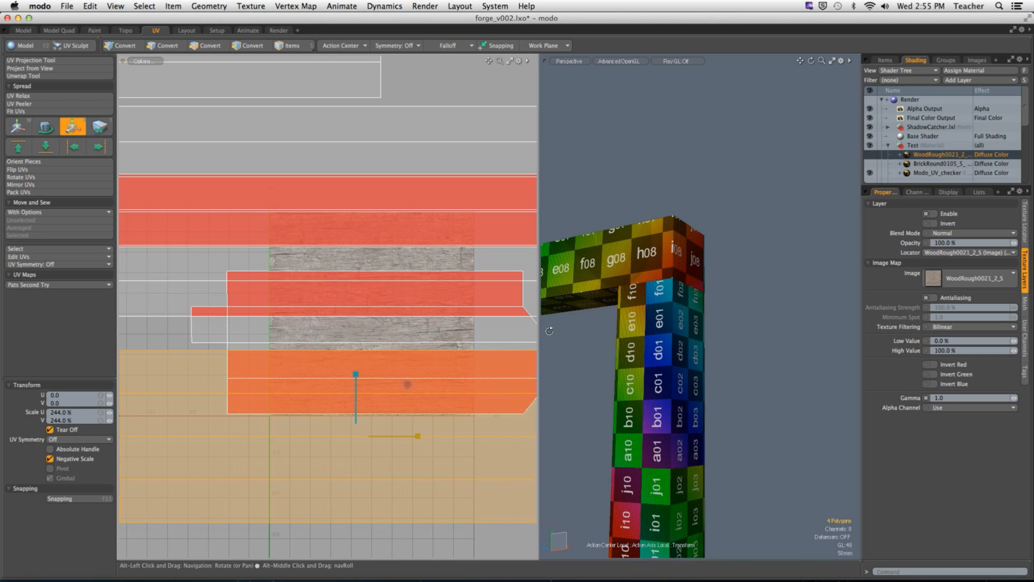
Step: Fine-tune the short lower post's UV island scale and position against the crossbeam's checker squares, and deselect it
left_click_drag(598, 327, 650, 338, "alt")
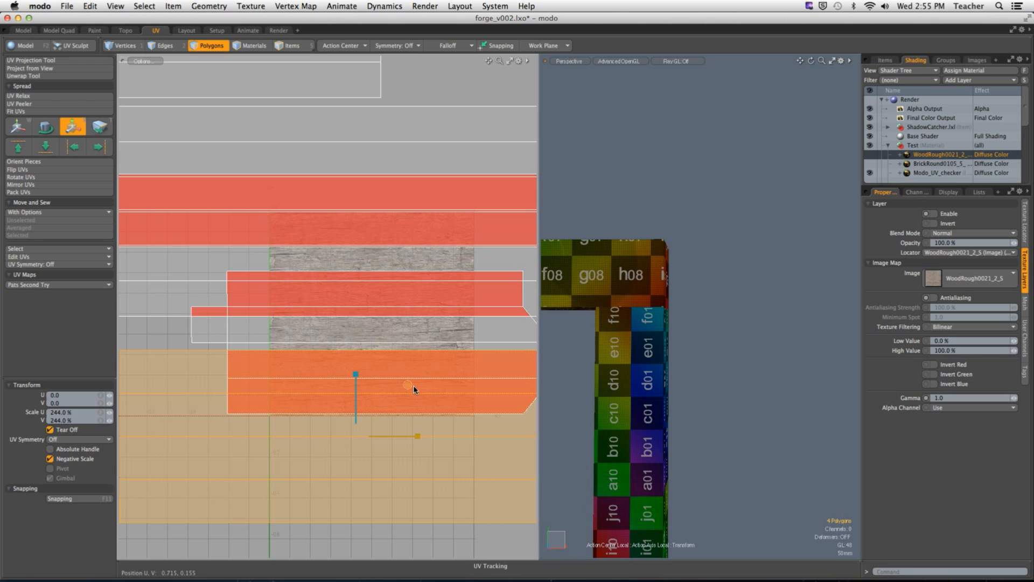
left_click_drag(427, 385, 408, 372)
key("w")
key("space")
left_click(734, 286)
Step: Enable the WoodRough0021_2_S texture layer and inspect the wood grain on all the beams
left_click_drag(734, 286, 690, 329, "alt")
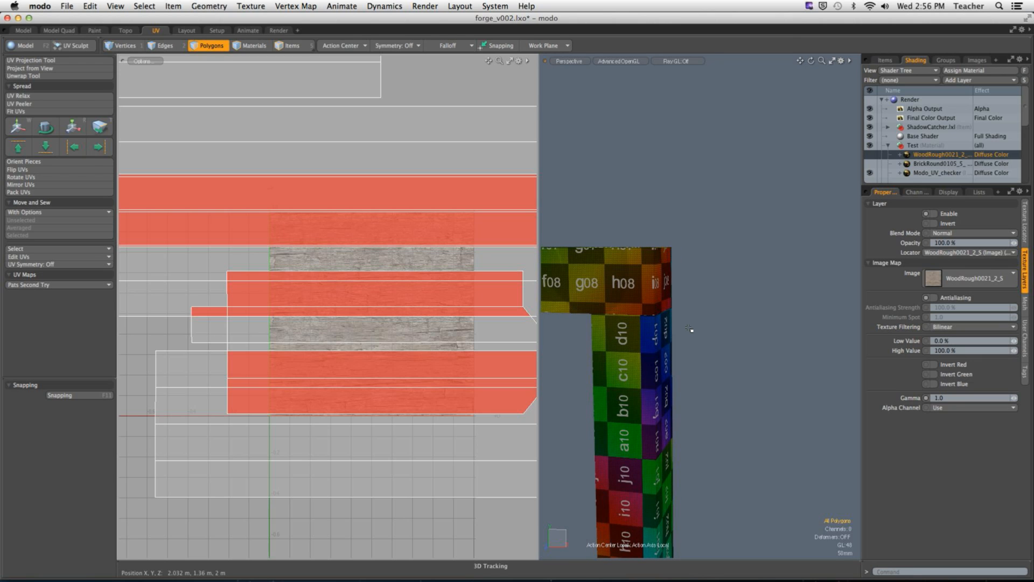
left_click_drag(690, 328, 650, 323, "ctrl+alt")
left_click_drag(650, 323, 654, 272, "alt+shift")
left_click_drag(654, 272, 723, 293, "alt+shift")
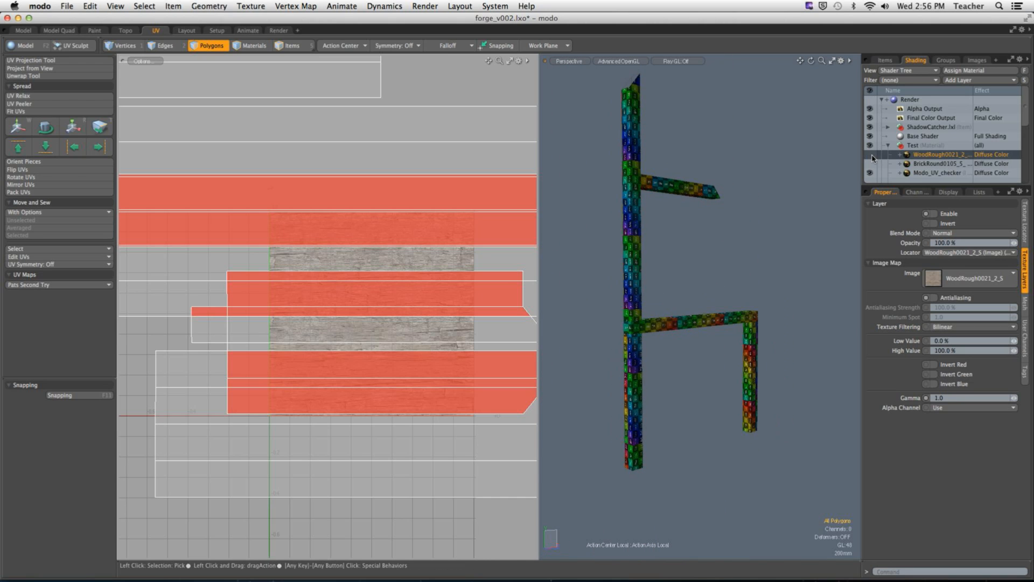
left_click(869, 154)
left_click_drag(700, 258, 628, 260, "alt")
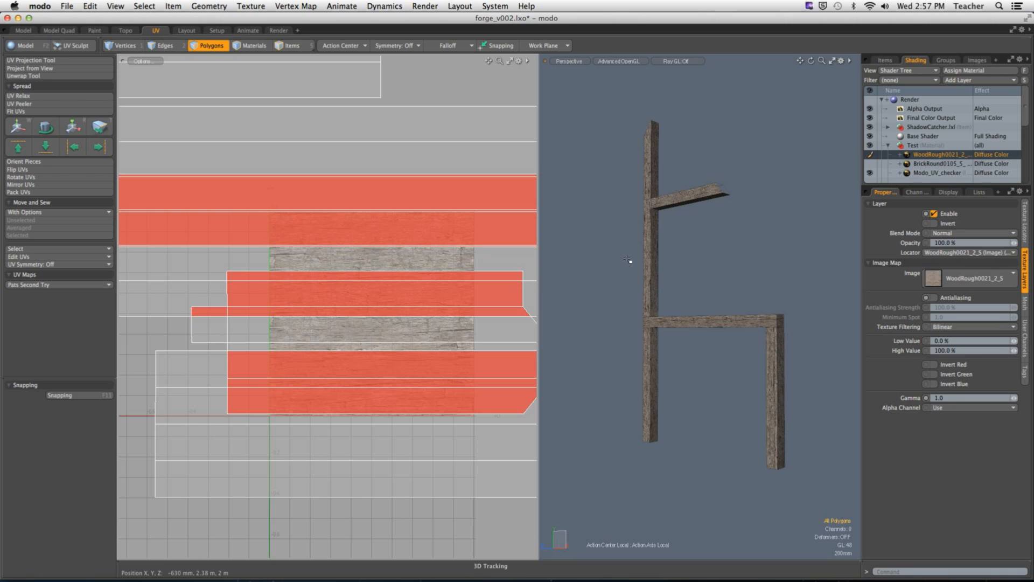
left_click_drag(630, 322, 753, 289, "alt")
Step: Unhide the whole forge house and display the Forge Parts UV map
key("u")
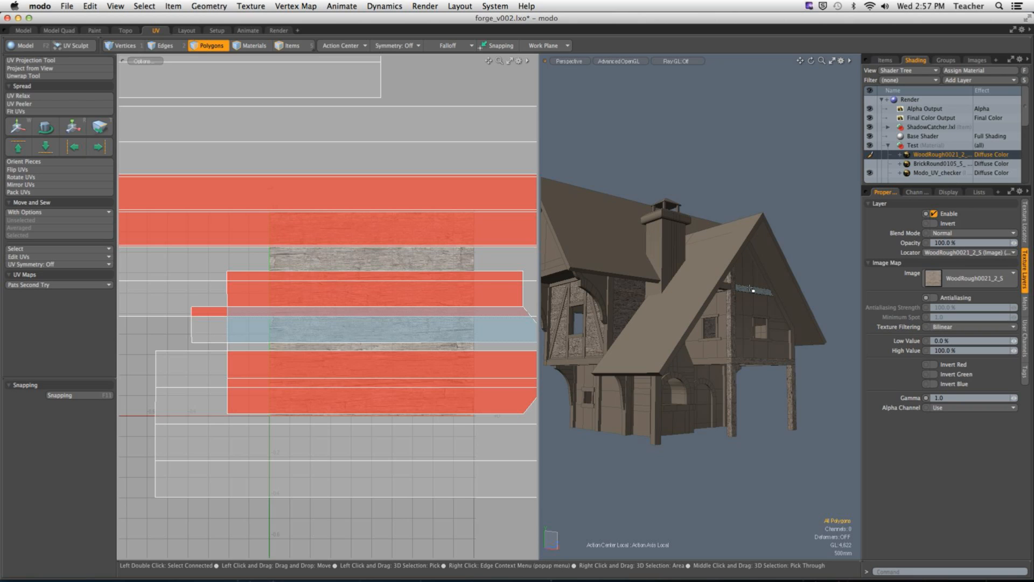
left_click(978, 192)
left_click(899, 230)
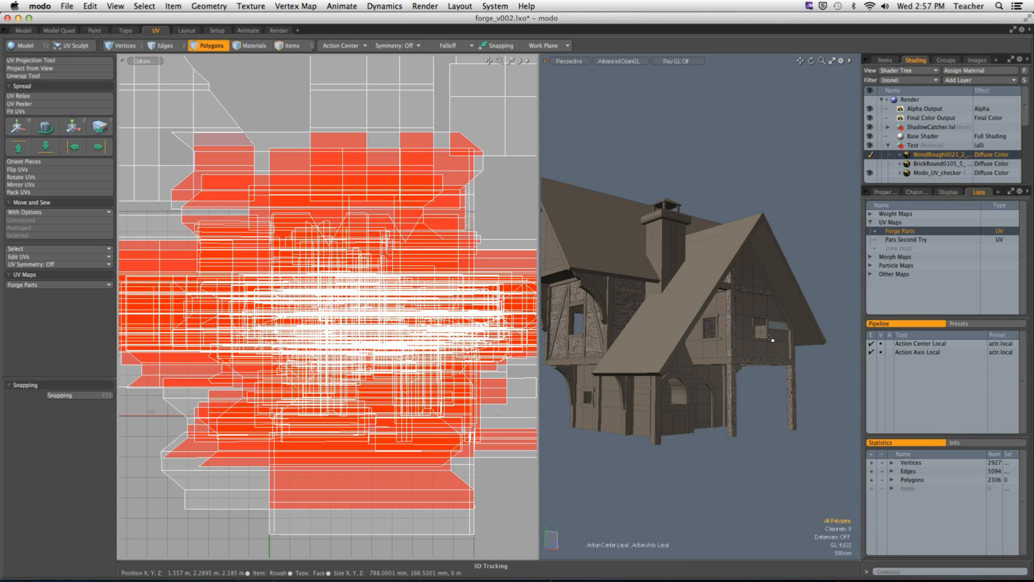
Step: Select the chimney with its fireplace, hide all other geometry, and deselect it
double_click(689, 393)
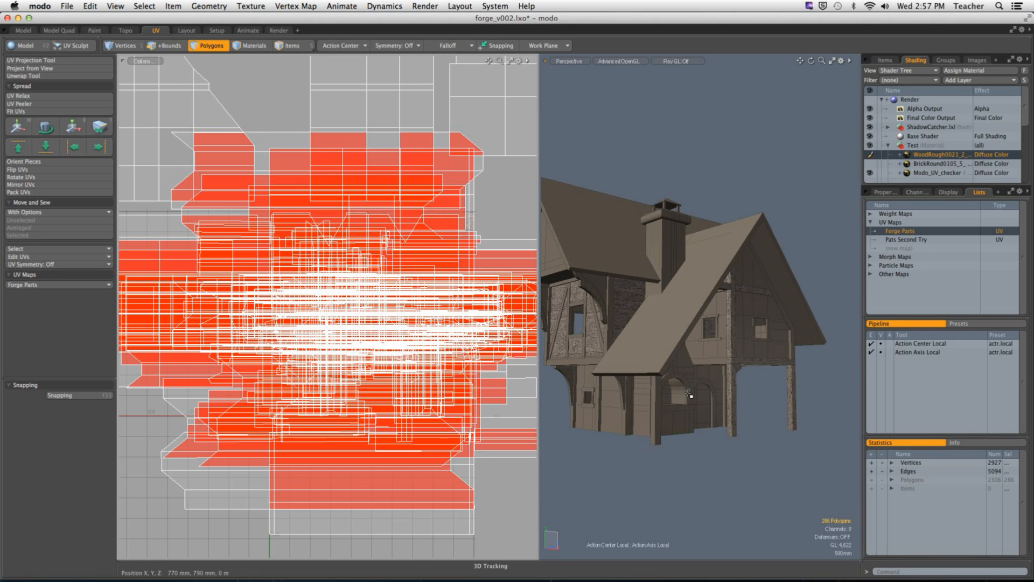
scroll(349, 294, "down", 5)
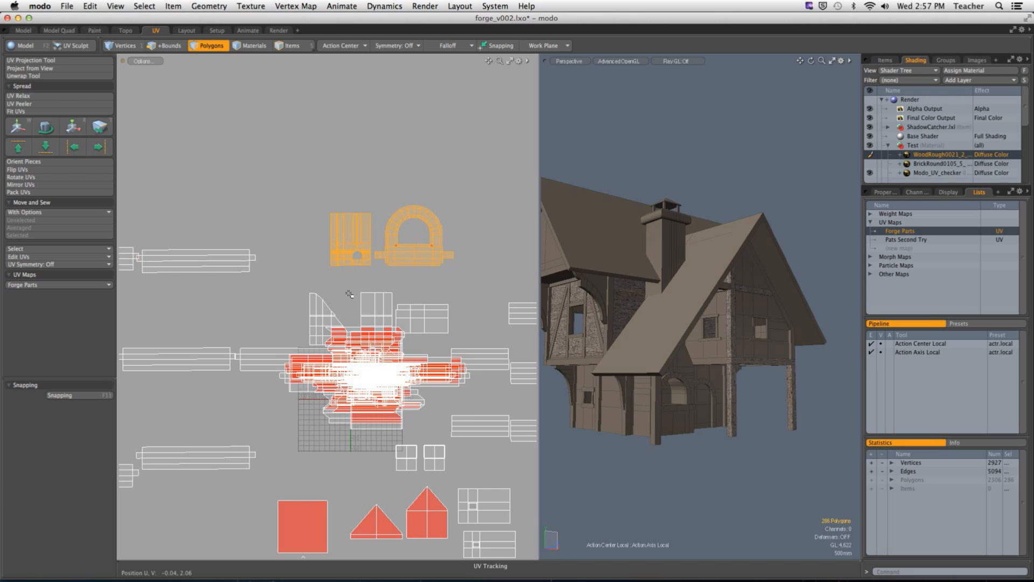
key("shift+h")
left_click(745, 311)
left_click_drag(746, 312, 727, 345, "alt")
left_click_drag(727, 344, 691, 302, "alt")
Step: Examine the chimney's UV islands alongside the fireplace arch, ledge and opening on the model
left_click_drag(391, 245, 451, 272, "ctrl+alt")
left_click_drag(362, 258, 327, 271, "alt")
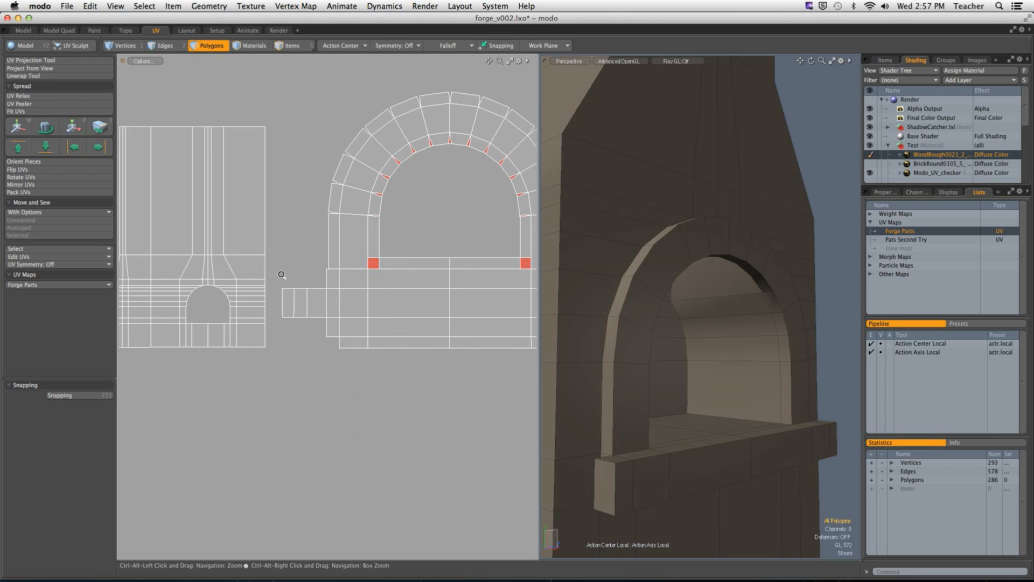
double_click(217, 272)
left_click_drag(288, 318, 331, 391, "ctrl+alt")
mouse_move(331, 390)
left_mouse_down("alt")
mouse_move(333, 402)
mouse_move(317, 395)
left_mouse_up("alt")
left_click(335, 391)
double_click(392, 299)
left_click(362, 384)
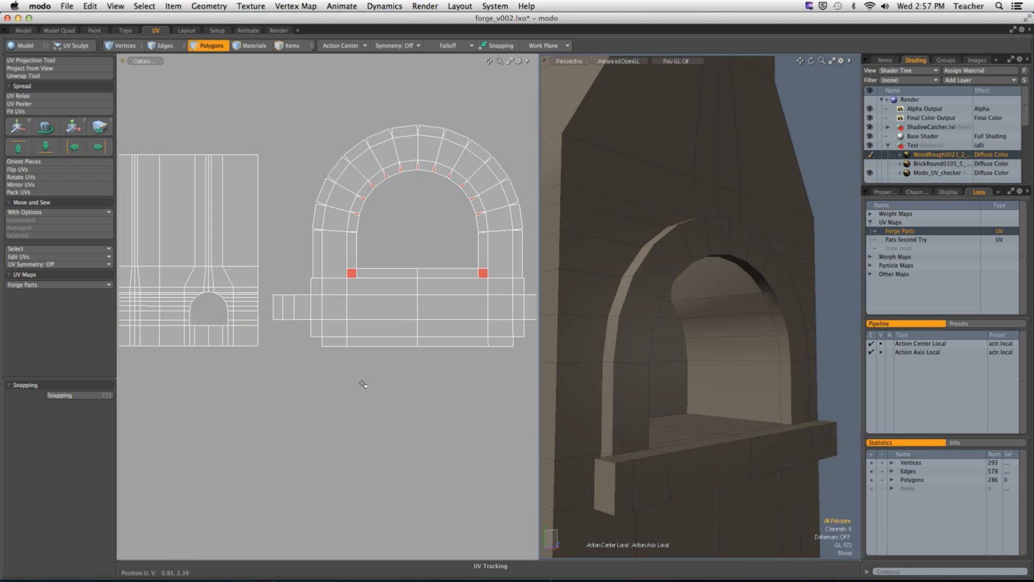
left_click_drag(762, 506, 695, 523, "alt")
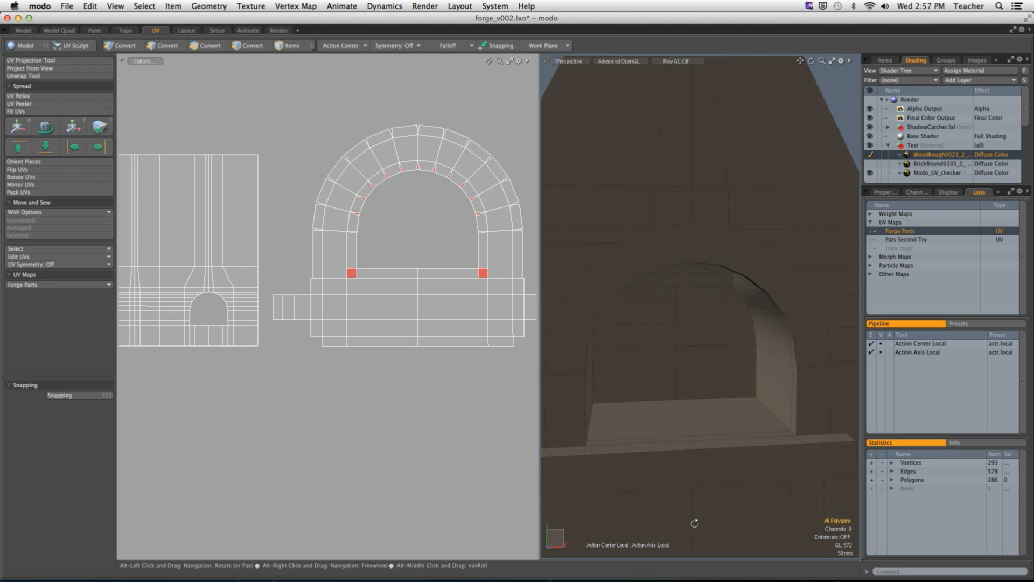
left_click_drag(680, 489, 751, 471, "alt")
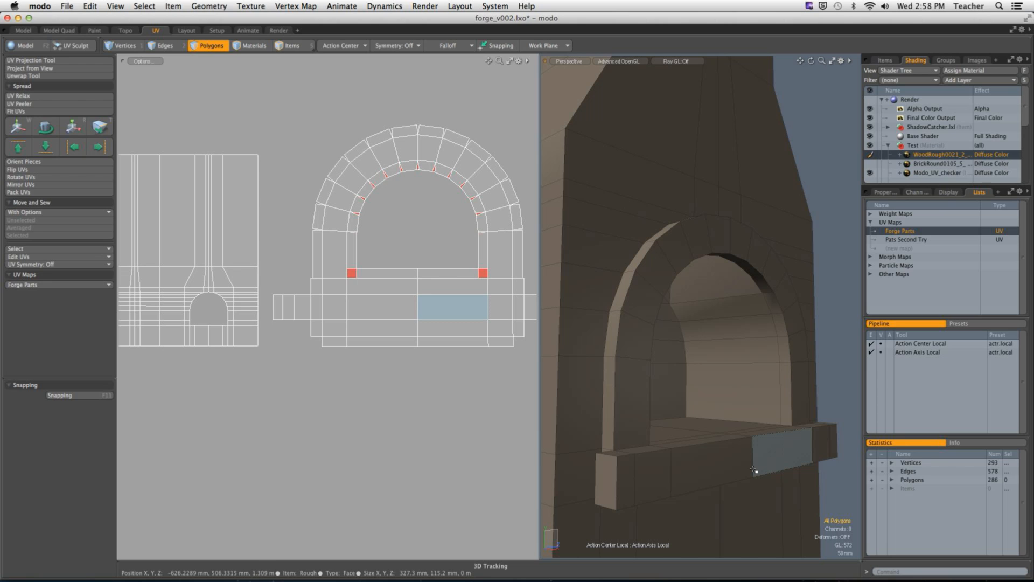
Step: Select the chimney body and fireplace surround UV islands and assign them a new material named Chimney
left_click_drag(476, 360, 452, 359, "ctrl+alt")
double_click(320, 275)
double_click(407, 318, "shift")
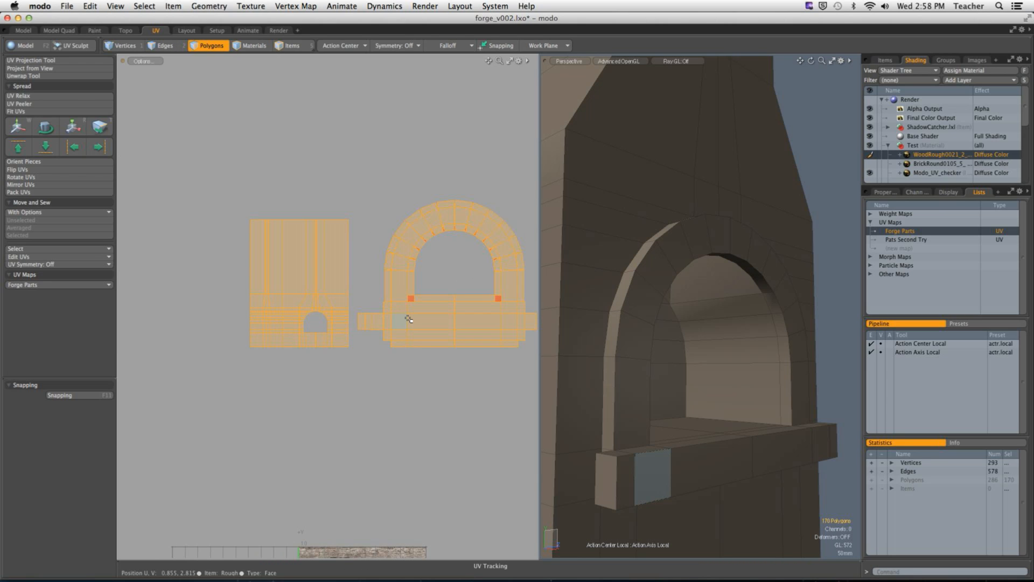
type("m")
type("Chimney")
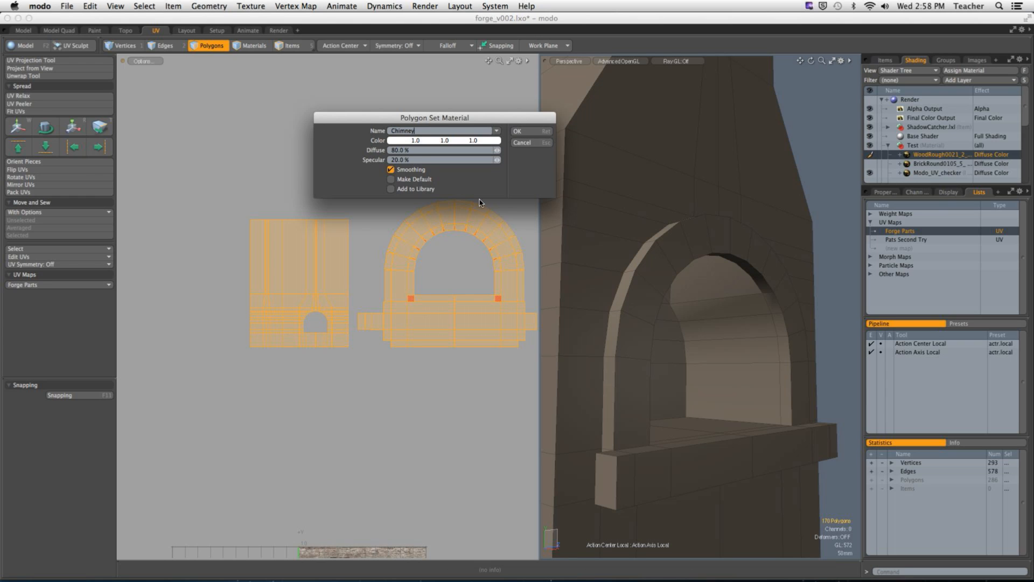
left_click(518, 131)
left_click(479, 146)
Step: Move the BrickRound0105_5_S texture layer from the Test group into the Chimney material group and make that group visible
left_click_drag(588, 235, 672, 242, "alt")
left_click_drag(921, 186, 914, 269)
left_click(912, 165)
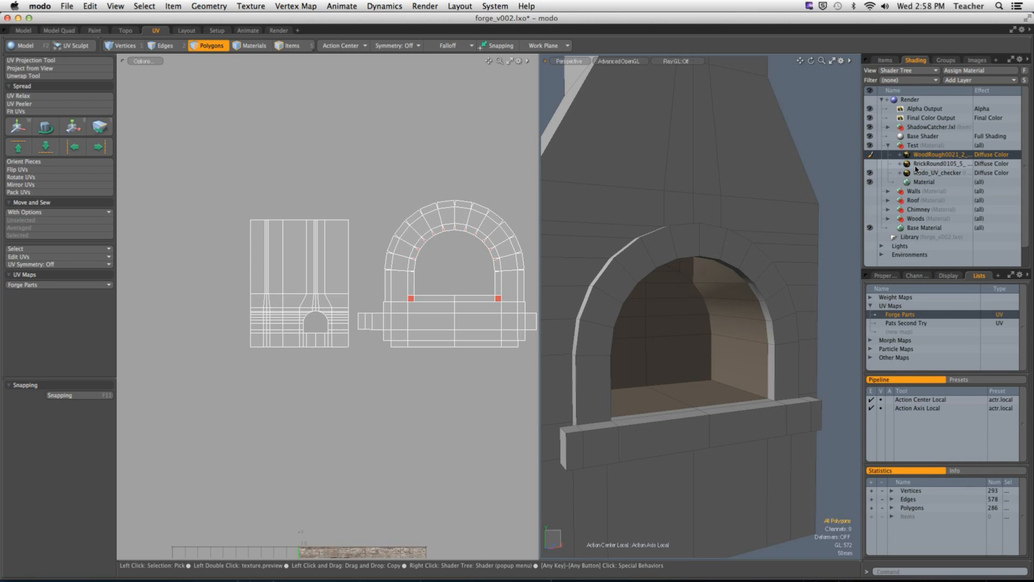
left_click_drag(907, 168, 916, 209)
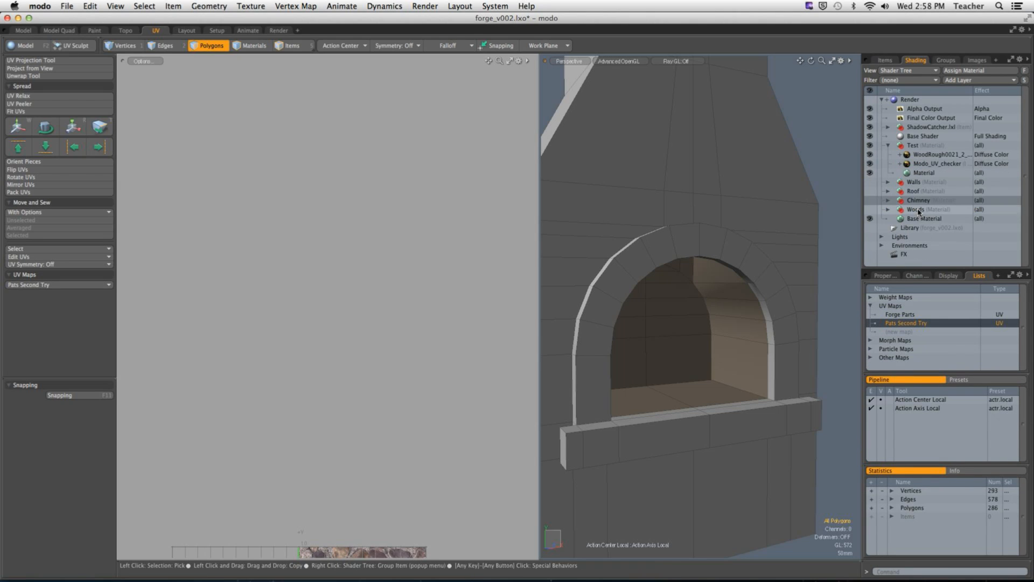
left_click(887, 146)
left_click(869, 172)
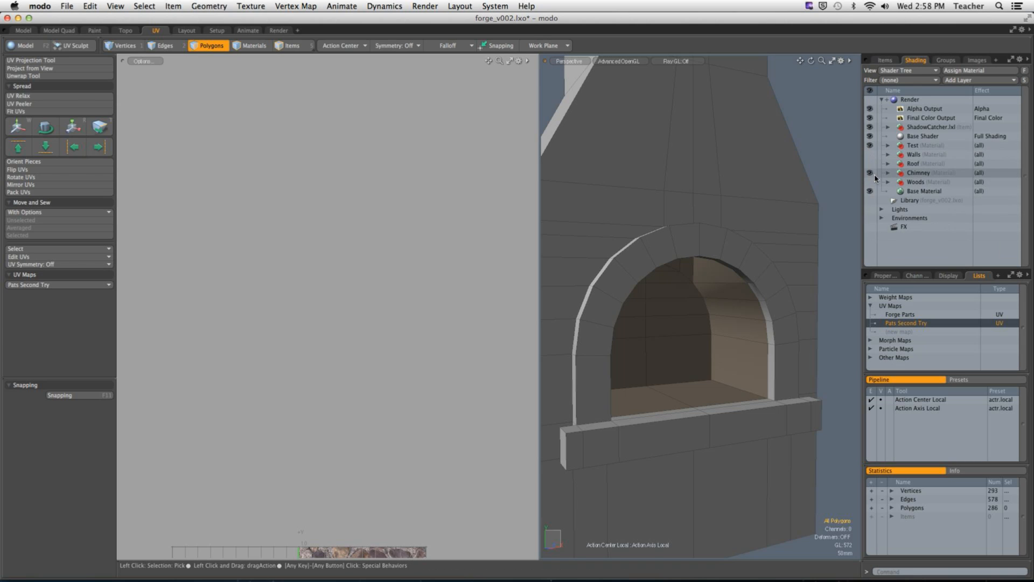
Step: Set the BrickRound0105_5_S layer's UV map to Forge Parts and enable the layer on the chimney
left_click(887, 172)
left_click(931, 181)
left_click(883, 275)
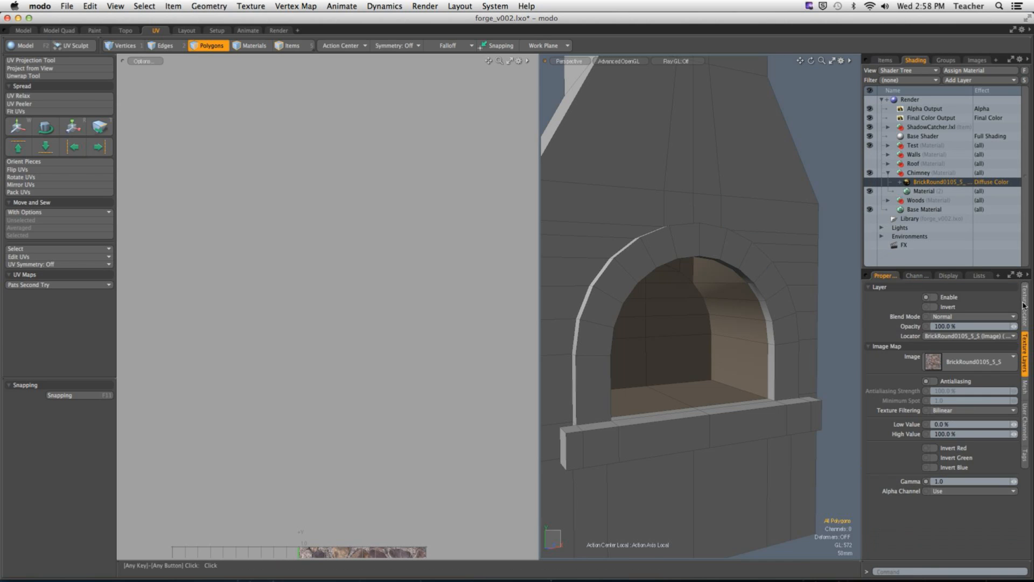
left_click(1024, 305)
left_click(967, 443)
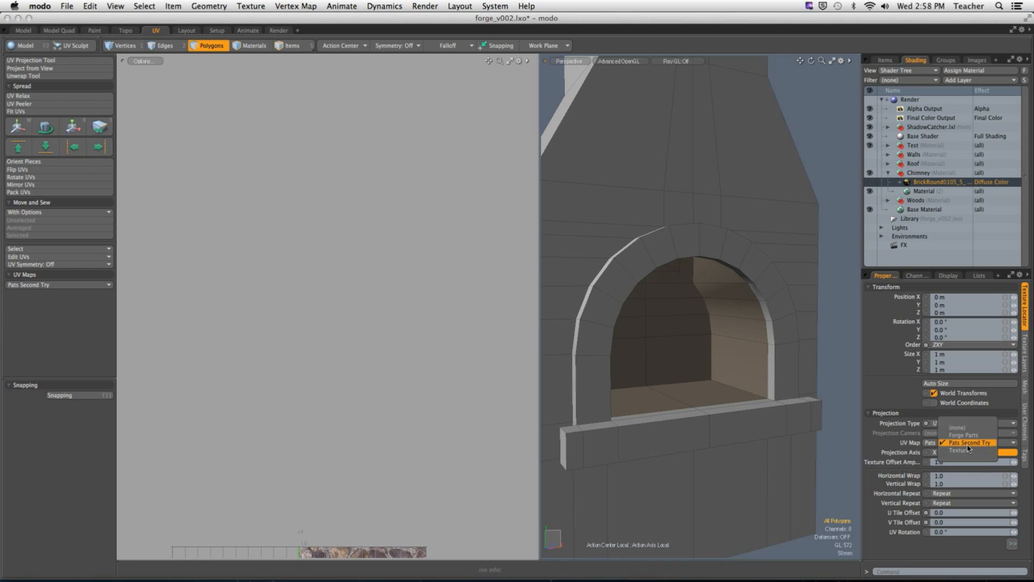
left_click(958, 431)
left_click_drag(797, 182, 866, 188, "alt")
left_click(869, 185)
scroll(806, 229, "down", 5)
left_click_drag(761, 237, 691, 308, "alt+shift")
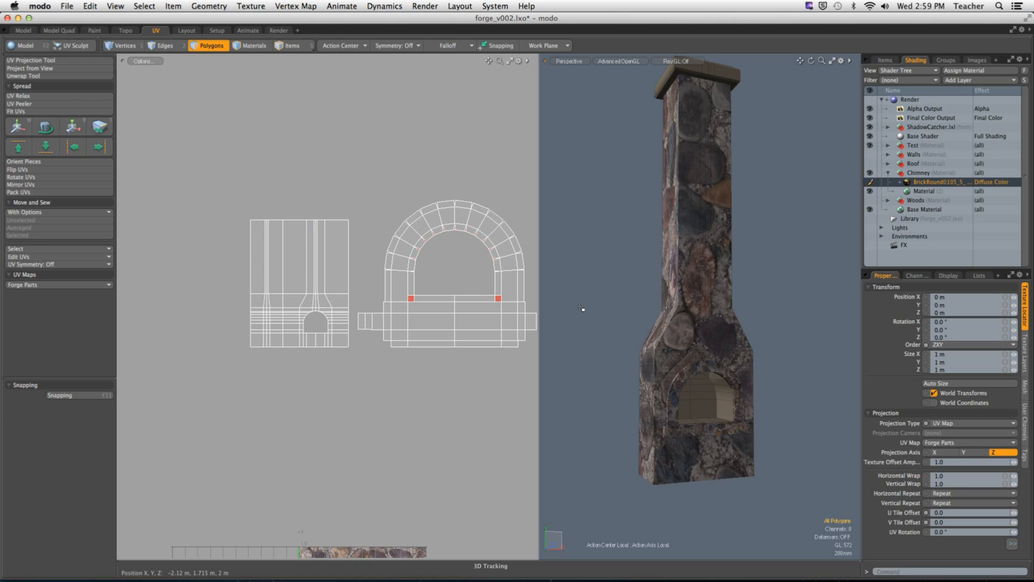
Step: Select the chimney body's UV island and scale it to 444% to shrink the stones
double_click(297, 282)
scroll(297, 282, "down", 2)
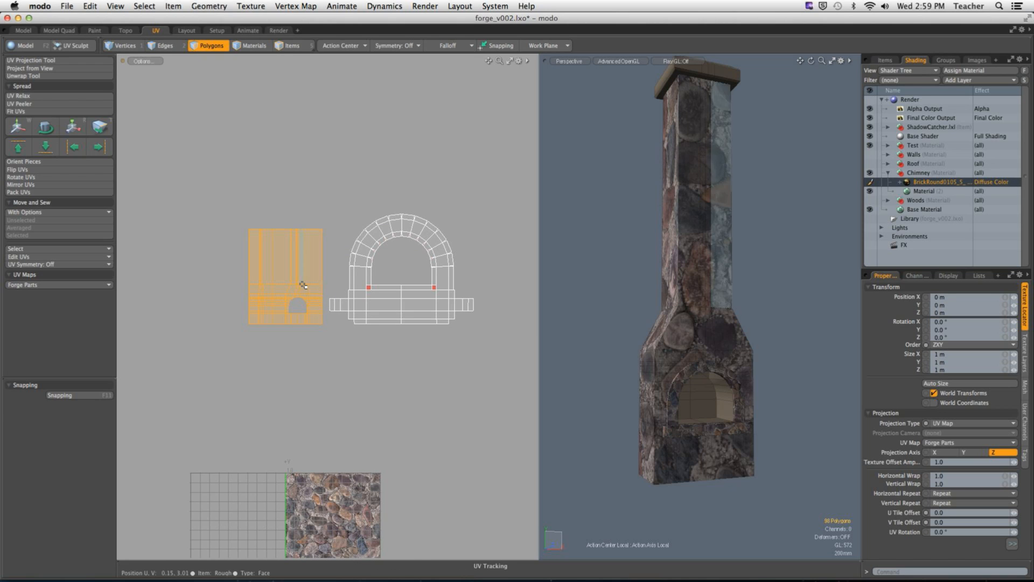
key("y")
left_click_drag(241, 230, 419, 224)
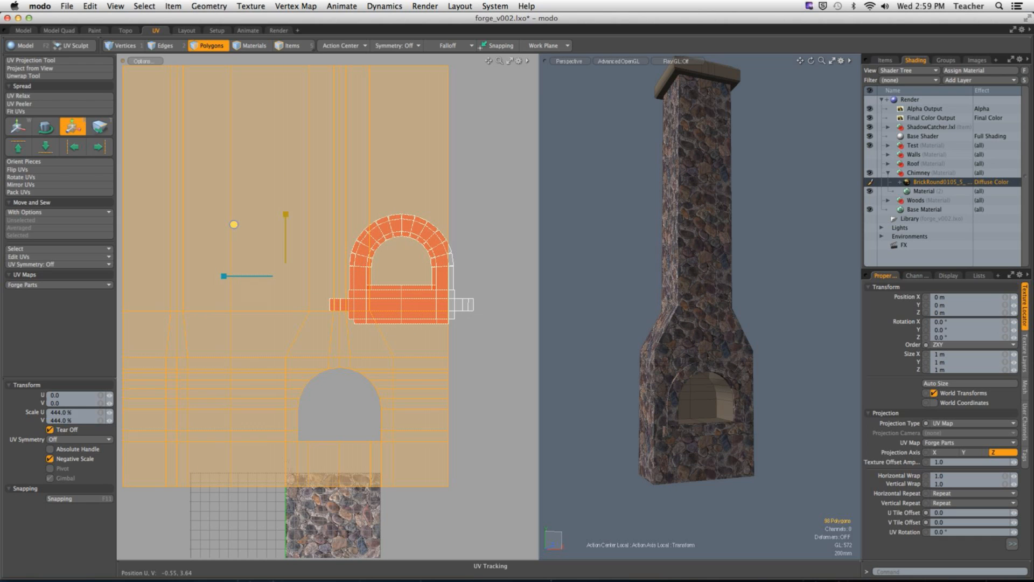
left_click_drag(663, 293, 794, 326, "alt")
left_click_drag(646, 195, 675, 244, "alt+shift")
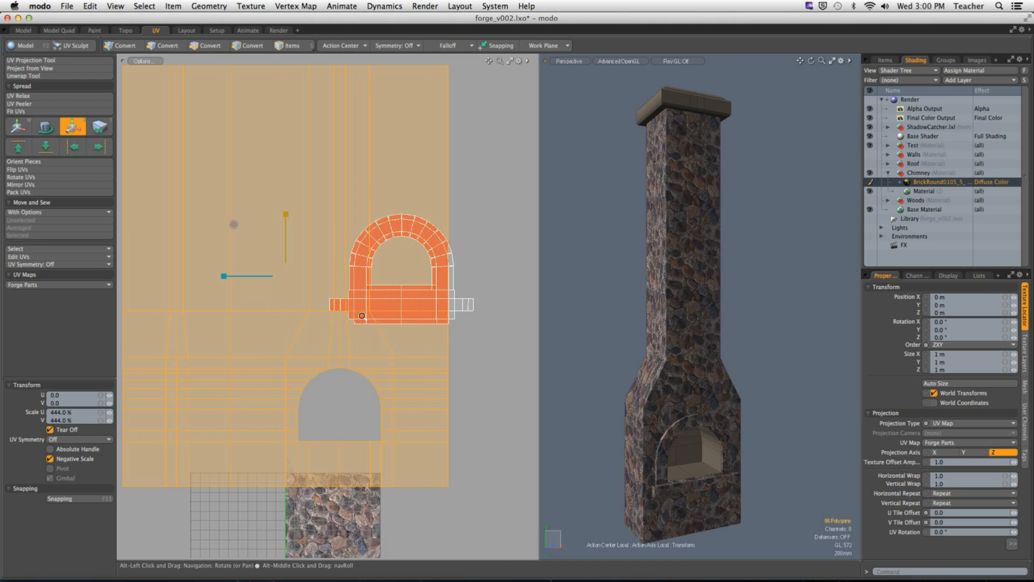
Step: Refine the chimney body's UV island scale to 524.5% and deselect it
scroll(351, 346, "down", 2)
left_click_drag(327, 311, 305, 286, "alt")
left_click_drag(224, 211, 223, 210)
left_click_drag(566, 312, 757, 324, "alt")
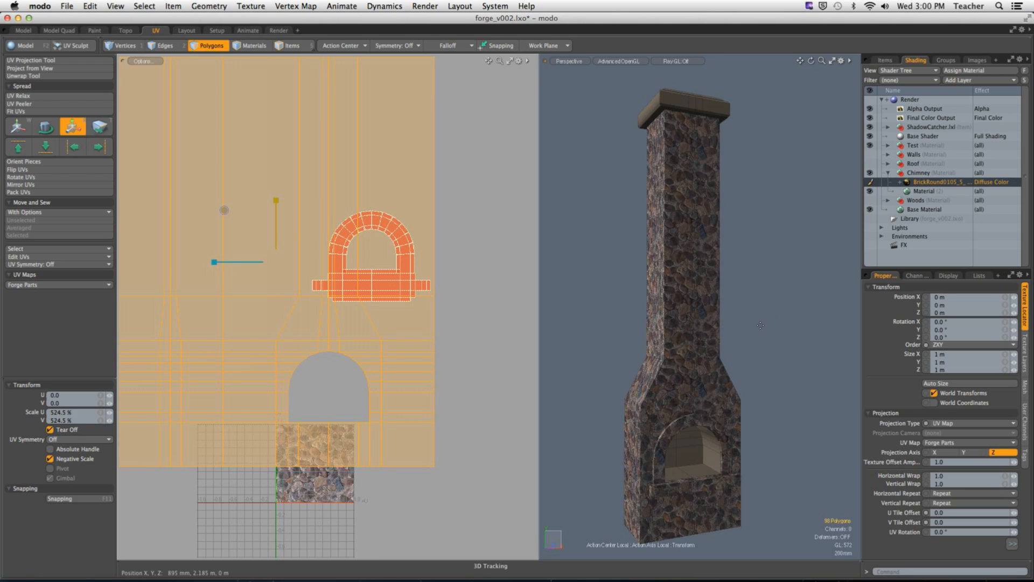
key("space")
left_click_drag(582, 353, 581, 302, "alt+shift")
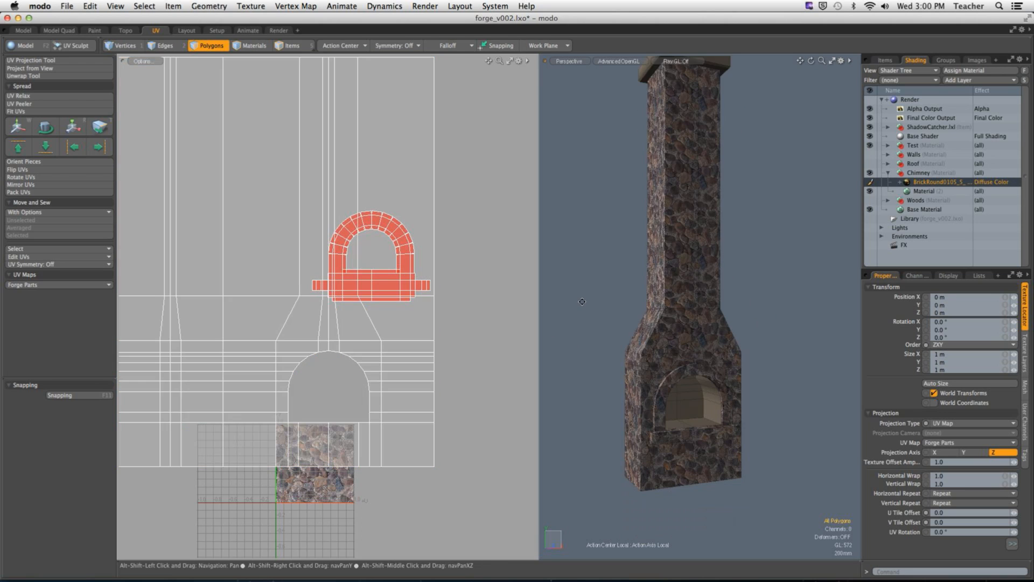
Step: Reselect the chimney body's UV island and move it along negative U, clear of the fireplace surround's island
scroll(692, 409, "up", 8)
left_click_drag(692, 409, 657, 341, "alt+shift")
mouse_move(741, 377)
left_mouse_down("alt+shift")
mouse_move(688, 336)
mouse_move(603, 347)
mouse_move(729, 383)
mouse_move(759, 372)
left_mouse_up("alt+shift")
scroll(729, 383, "down", 5)
left_click_drag(699, 303, 676, 276, "alt+shift")
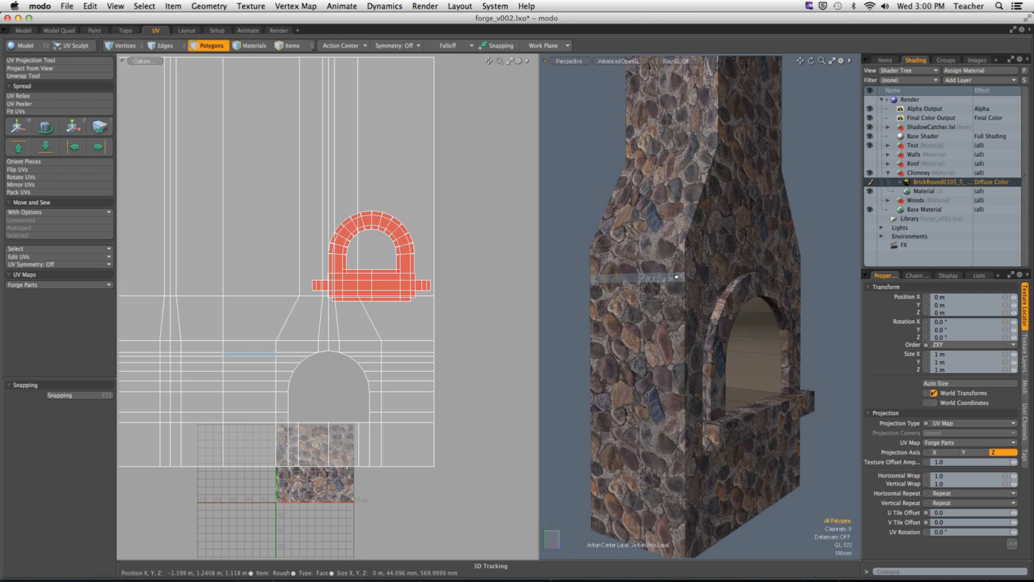
double_click(428, 196)
key("w")
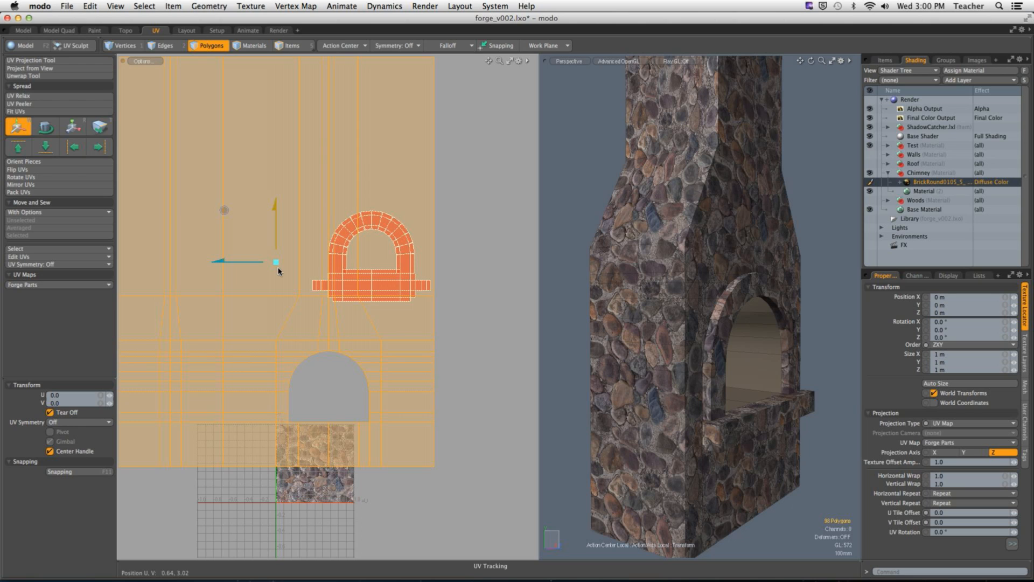
left_click_drag(240, 263, 108, 262)
key("space")
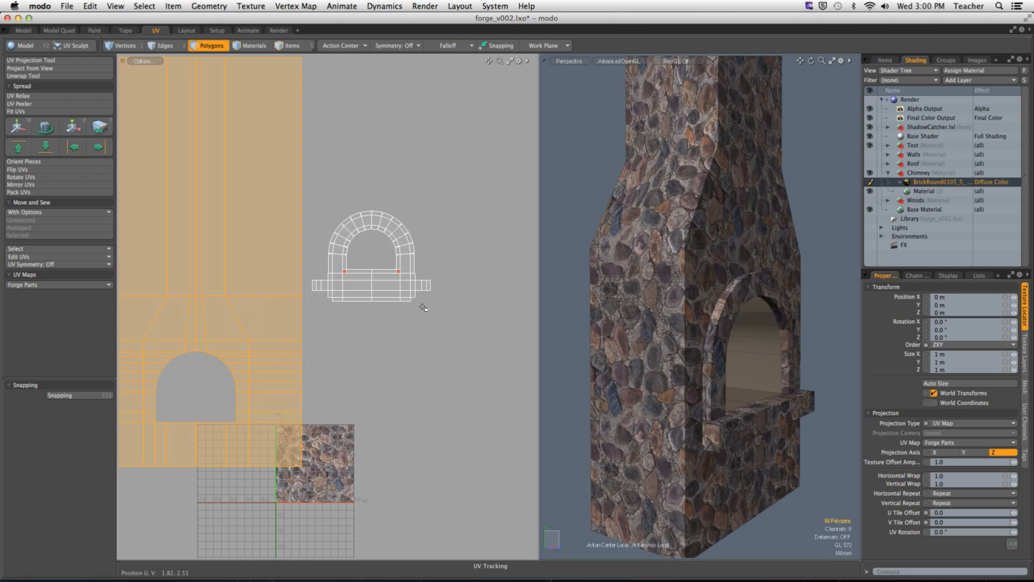
Step: Invert the selection to the fireplace surround's UV island, scale it to 477.5% for smaller stones, and deselect it
key("bracketleft")
left_click_drag(447, 294, 366, 303, "ctrl+alt")
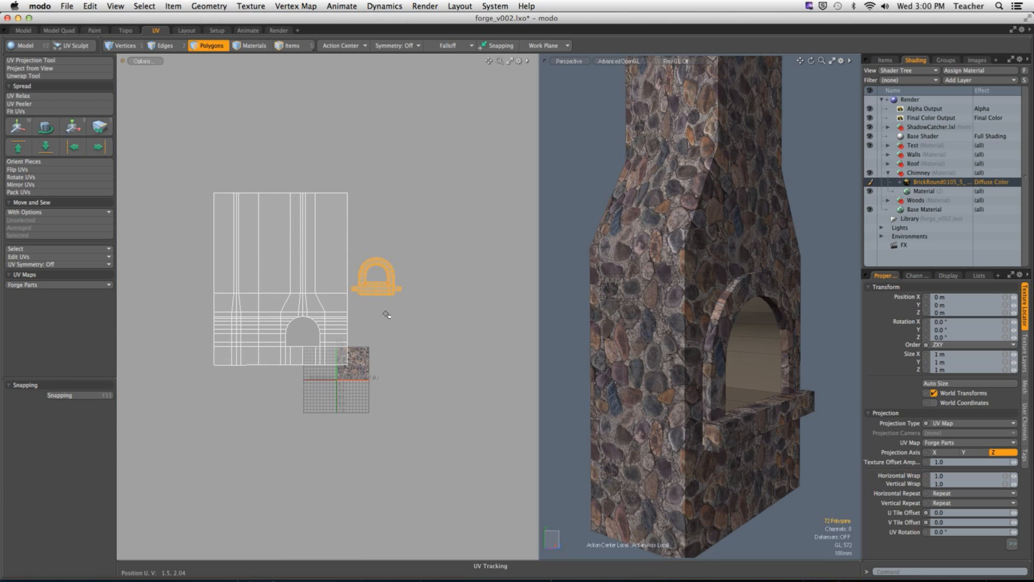
key("r")
left_click_drag(428, 225, 433, 225)
left_click_drag(754, 334, 681, 335)
left_click_drag(681, 335, 545, 296, "alt+shift")
left_click_drag(429, 225, 427, 226)
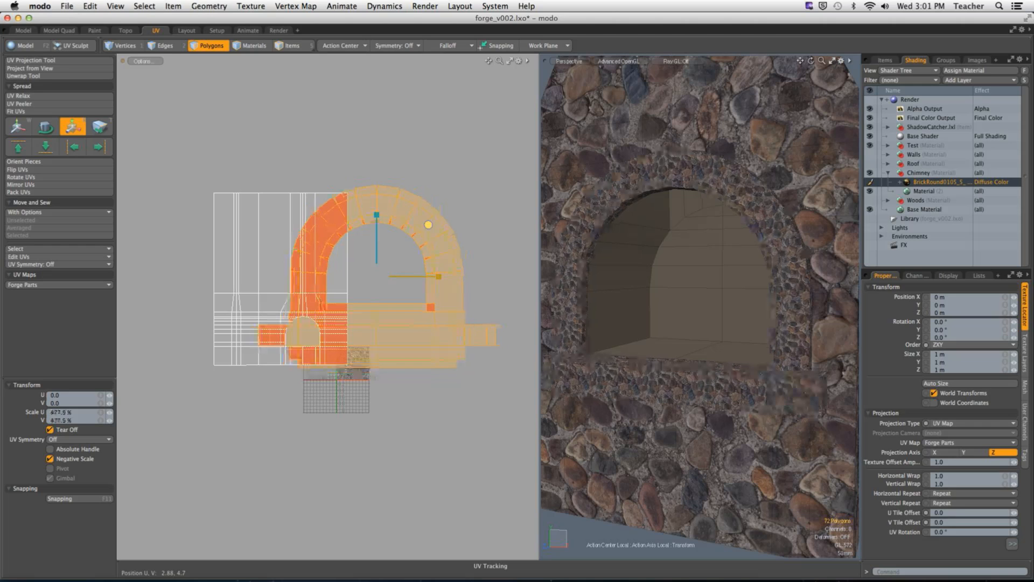
left_click_drag(756, 253, 802, 317, "alt")
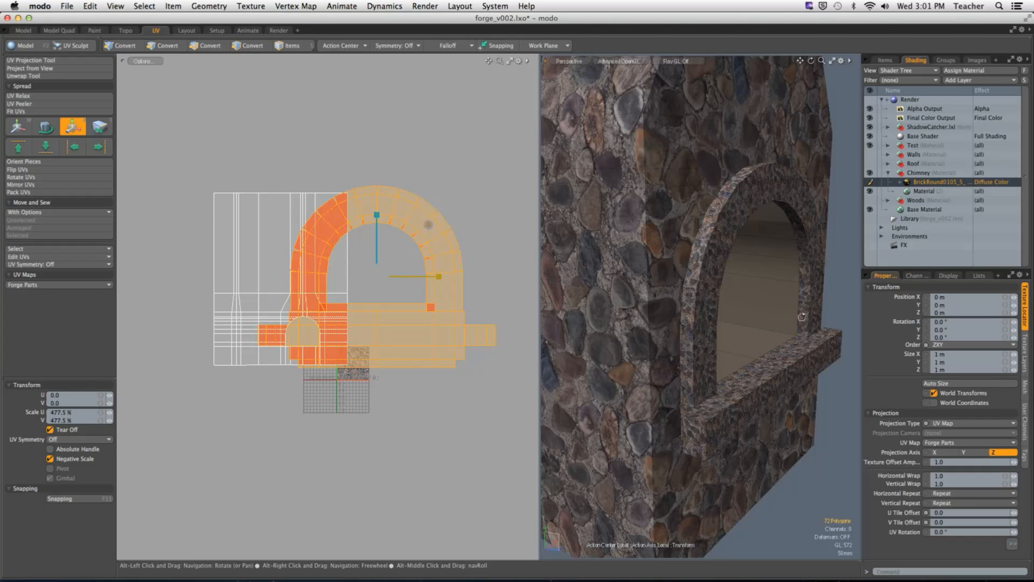
key("q")
left_click_drag(784, 485, 766, 431, "alt")
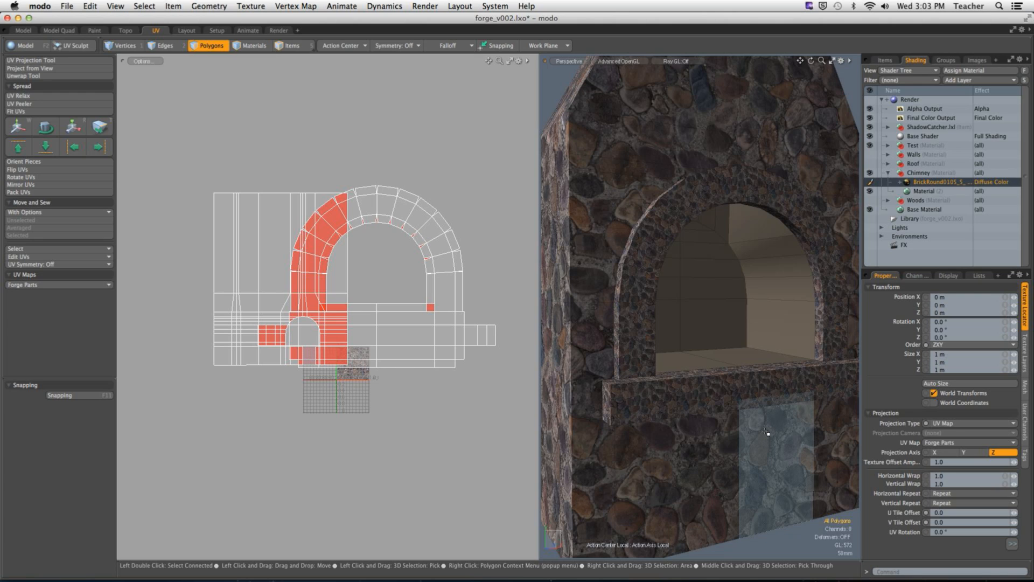
Step: Unhide the rest of the forge house and bring its timbered front into view
key("u")
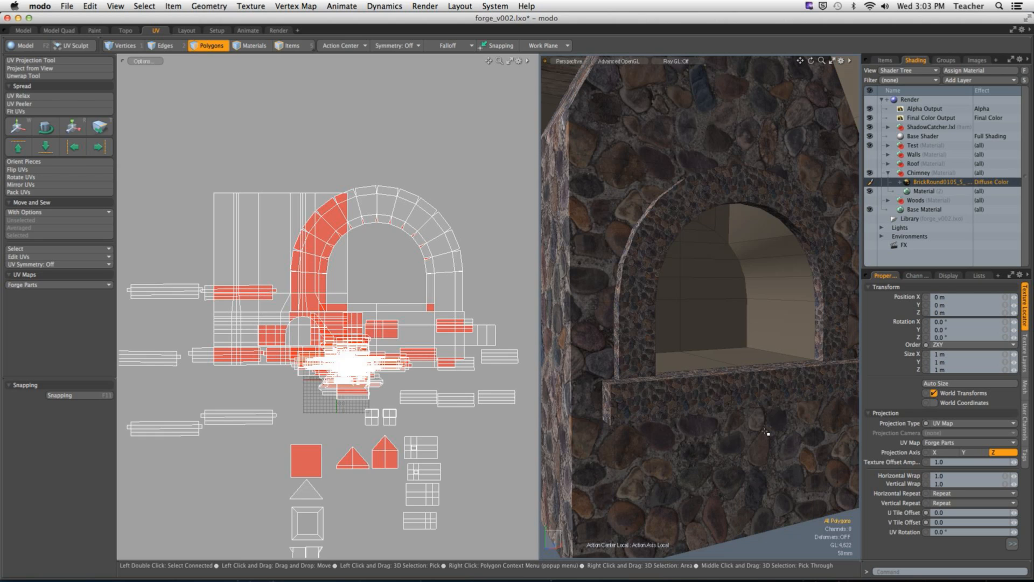
left_click_drag(344, 415, 394, 295, "alt+shift")
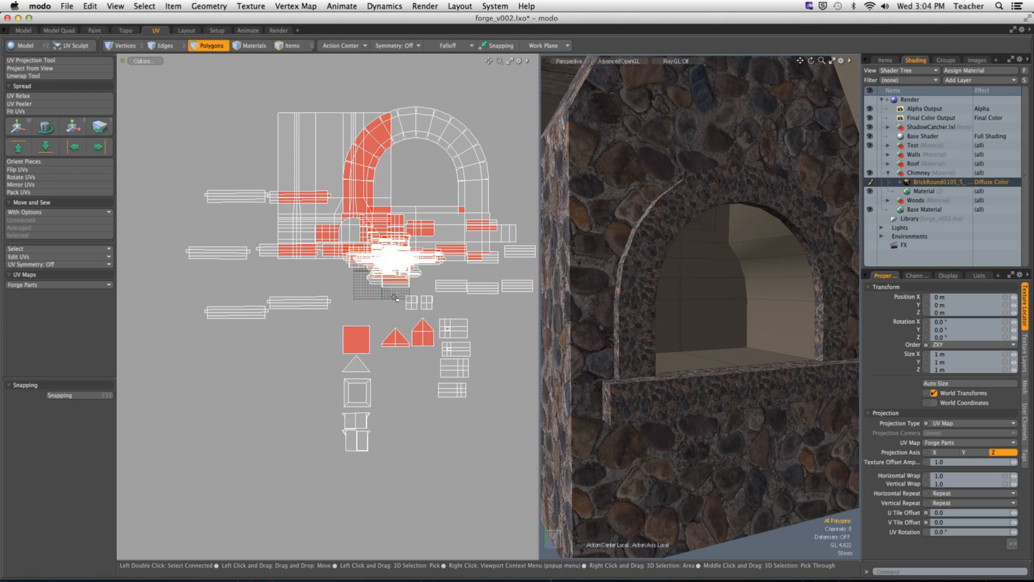
left_click_drag(636, 264, 708, 239, "alt")
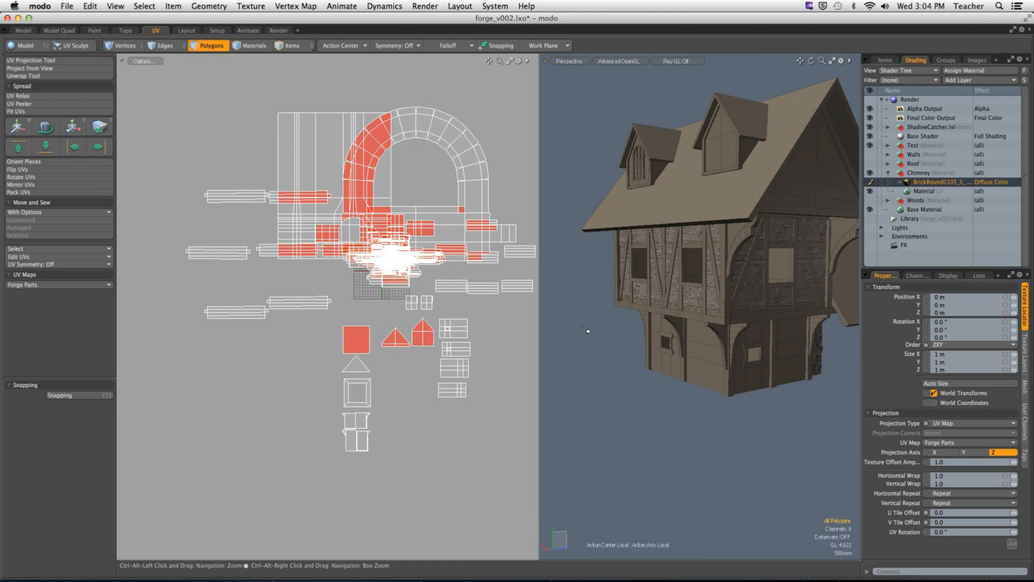
Step: Select the four gridded wall UV islands below the main cluster and try assigning the Walls material to them
double_click(454, 332)
double_click(456, 350, "shift")
double_click(454, 367, "shift")
double_click(453, 391, "shift")
left_click_drag(719, 280, 670, 315, "ctrl+alt")
key("m")
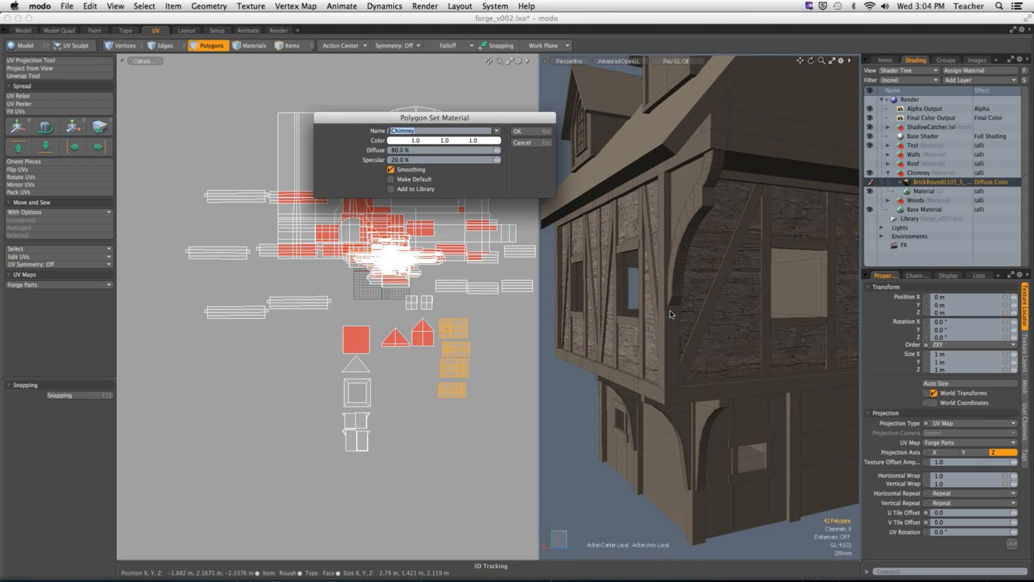
left_click(496, 130)
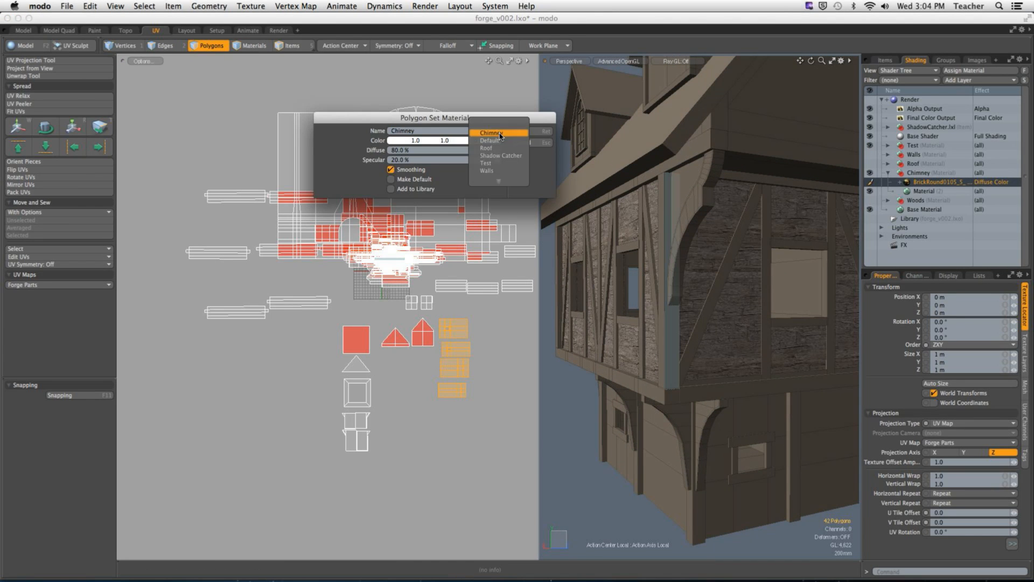
left_click(500, 163)
left_click(543, 131)
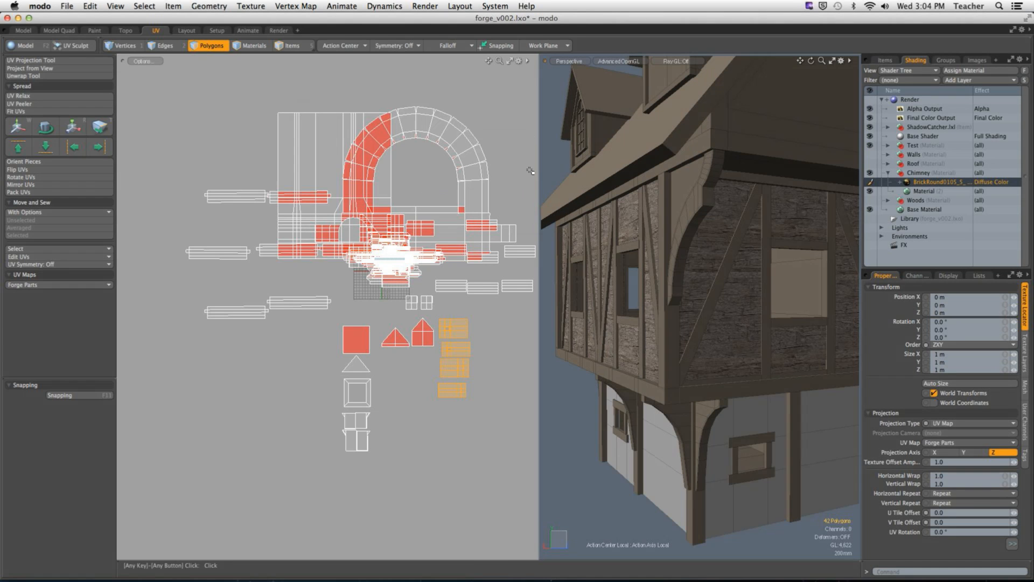
Step: Assign the Walls material to the isolated upper-storey walls and unhide the whole house
left_click_drag(573, 426, 677, 412, "alt")
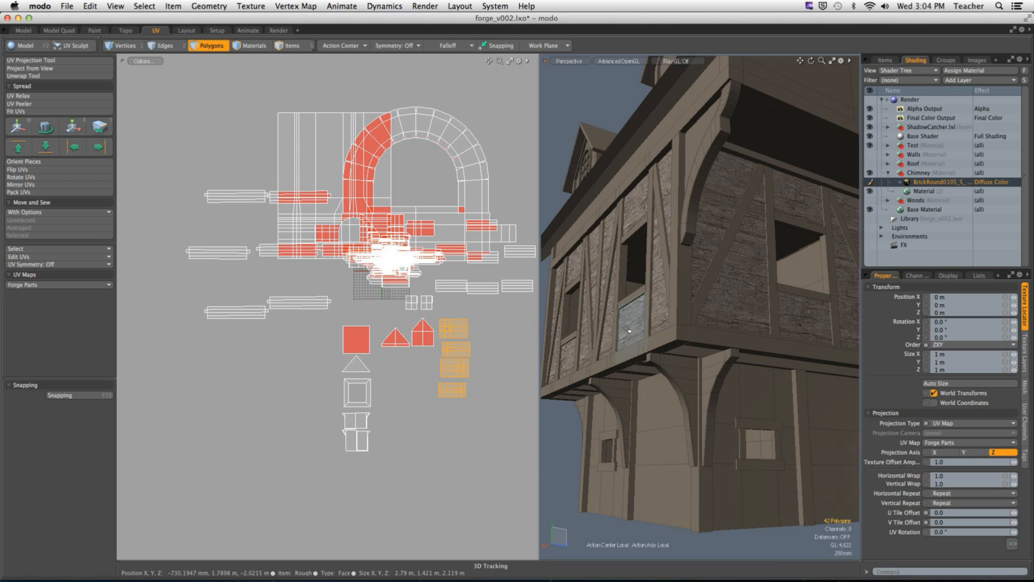
key("shift+h")
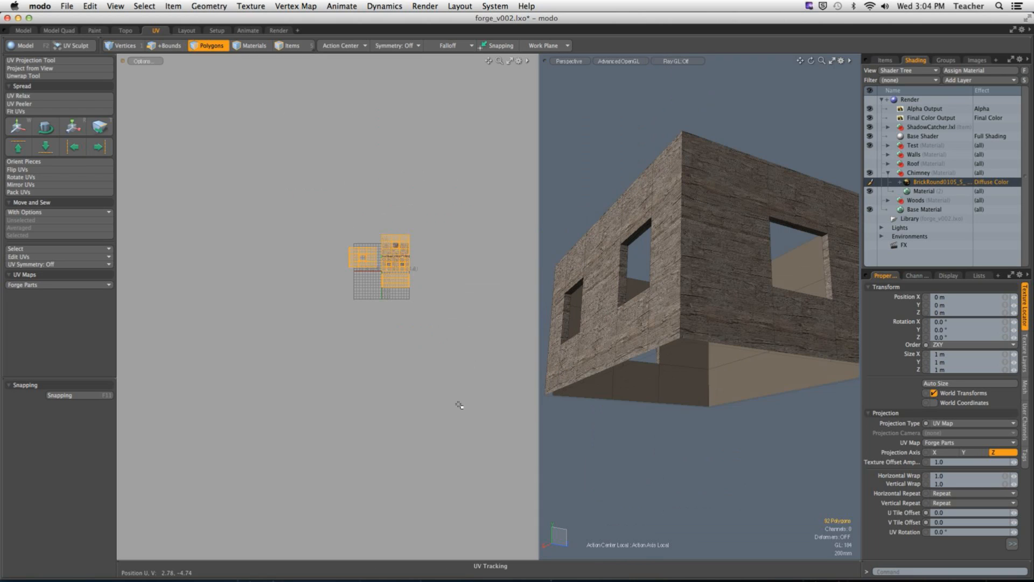
key("m")
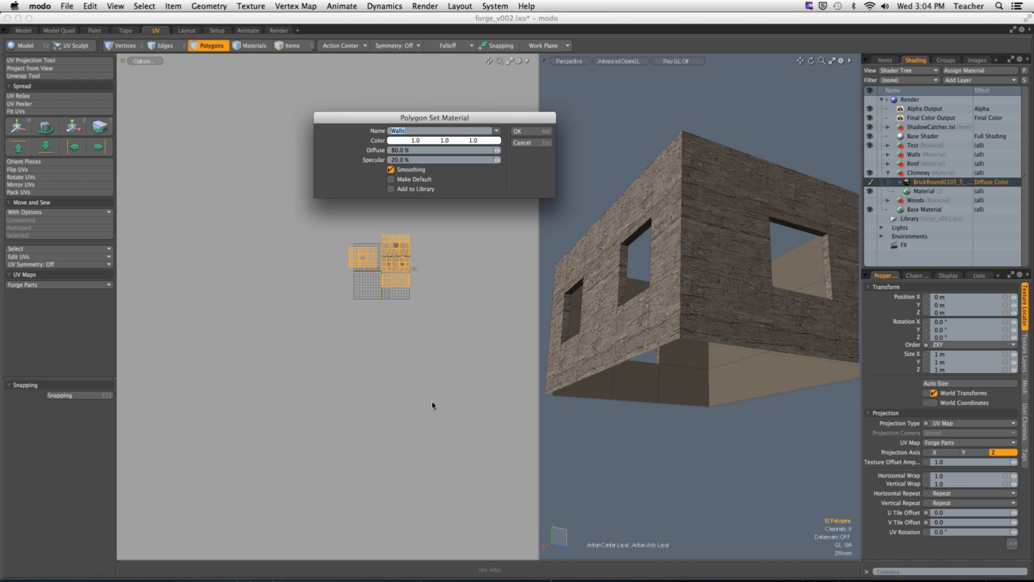
left_click(519, 141)
left_click(618, 180)
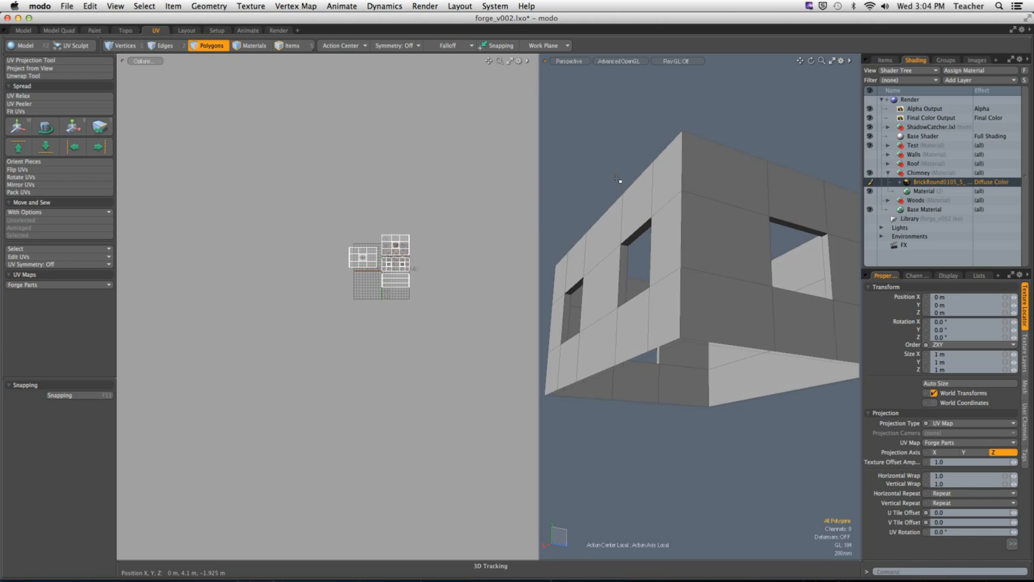
key("u")
left_click_drag(668, 293, 657, 331, "alt")
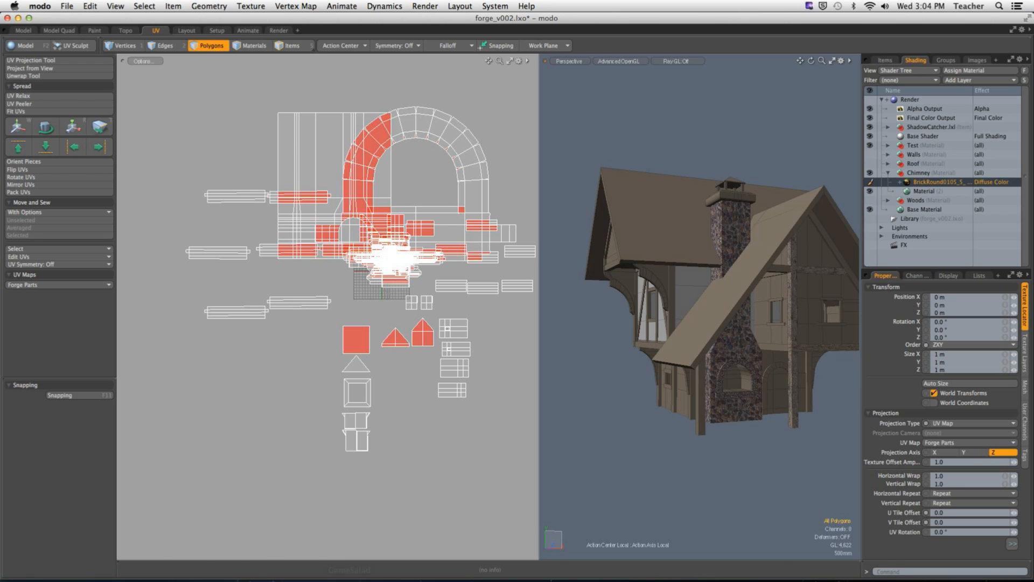
Step: Switch to Chrome and open the tiled plaster-over-stone texture in the Plaster > Damaged category of CG Textures
mouse_move(278, 560)
left_click(172, 563)
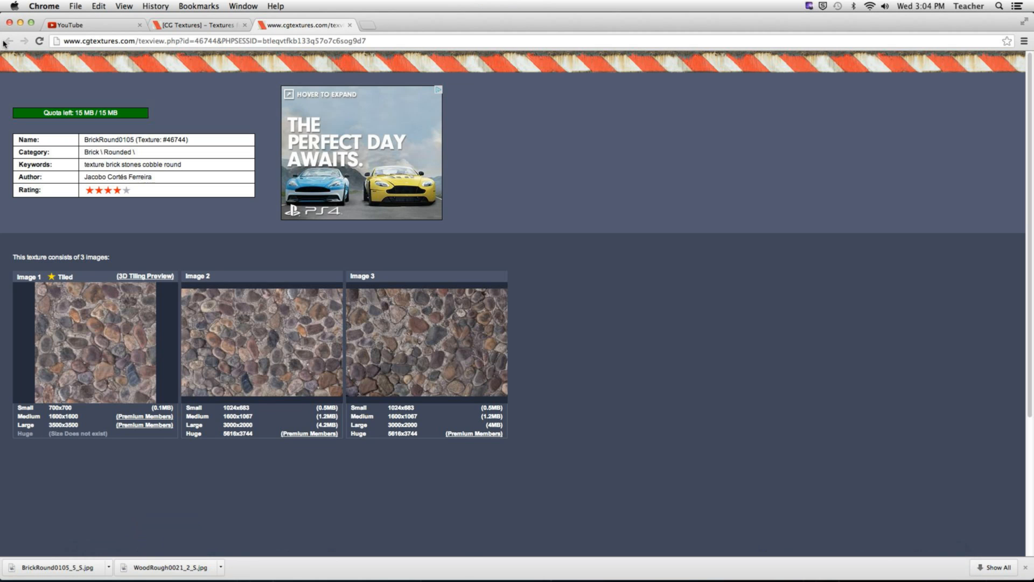
left_click(349, 26)
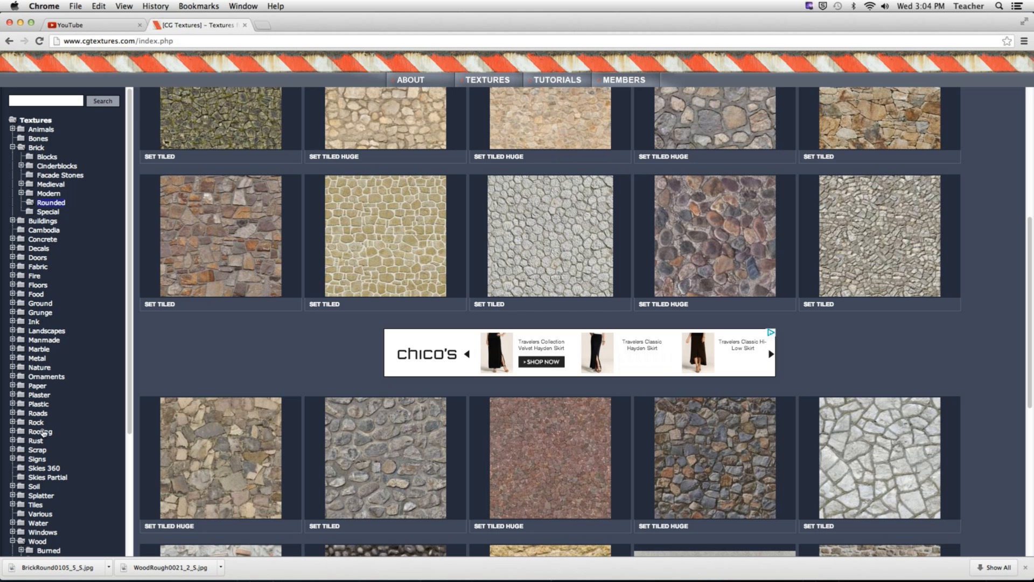
left_click(40, 396)
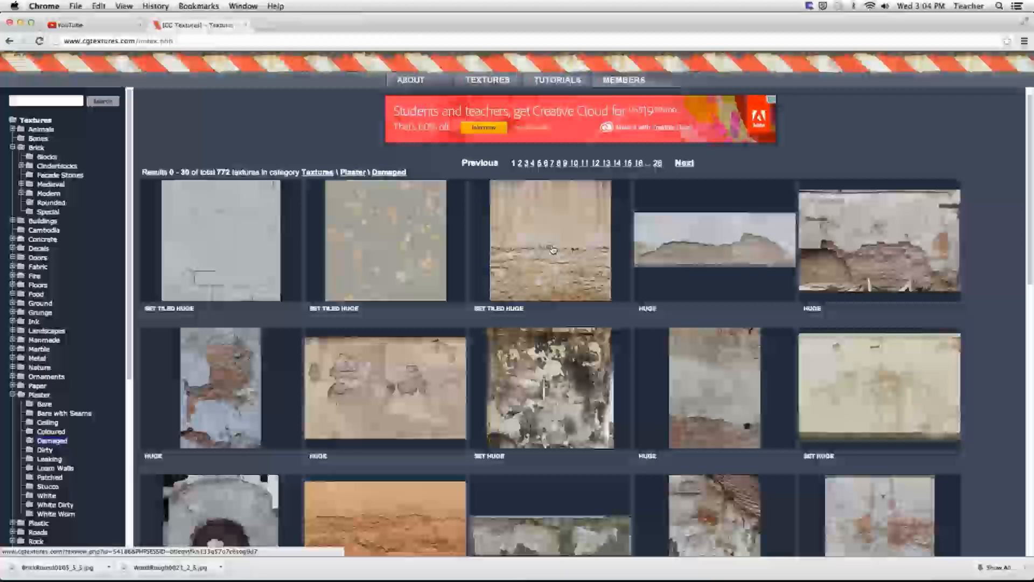
scroll(504, 216, "down", 1)
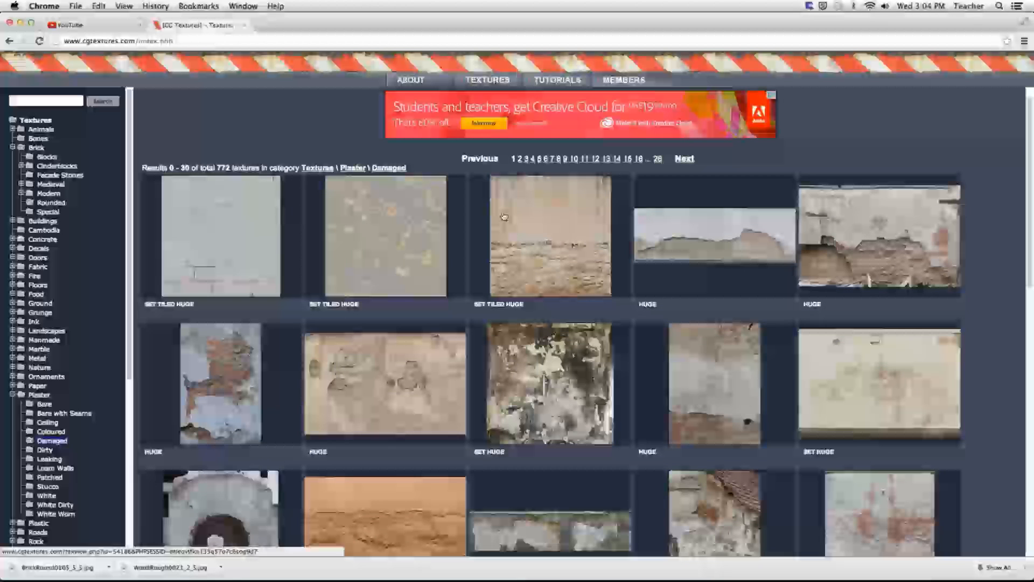
left_click(562, 264)
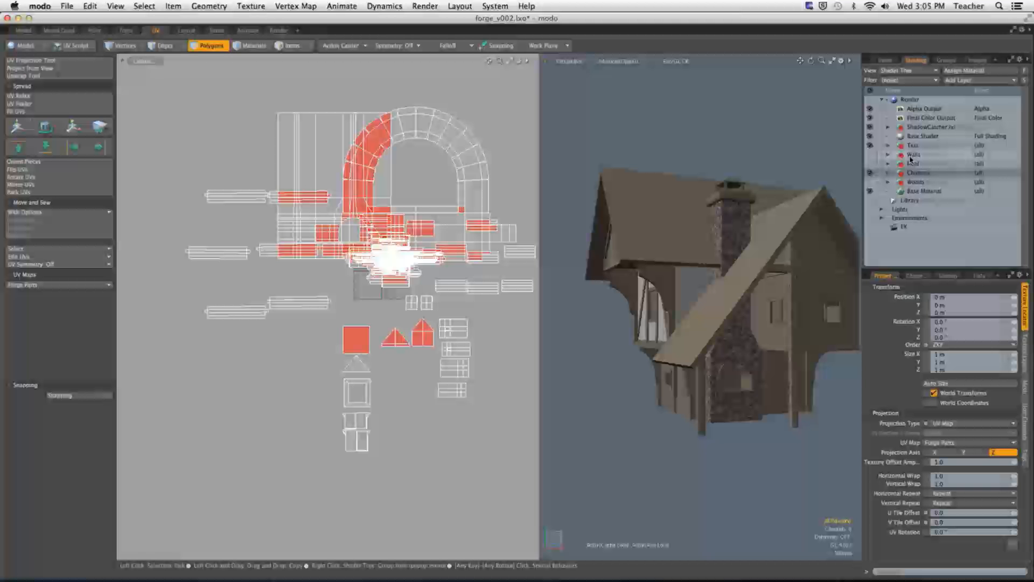
Step: Back in modo, add the PlasterDamaged0148_1_S image as a diffuse colour layer on the Walls material
left_click(911, 155)
left_click(964, 80)
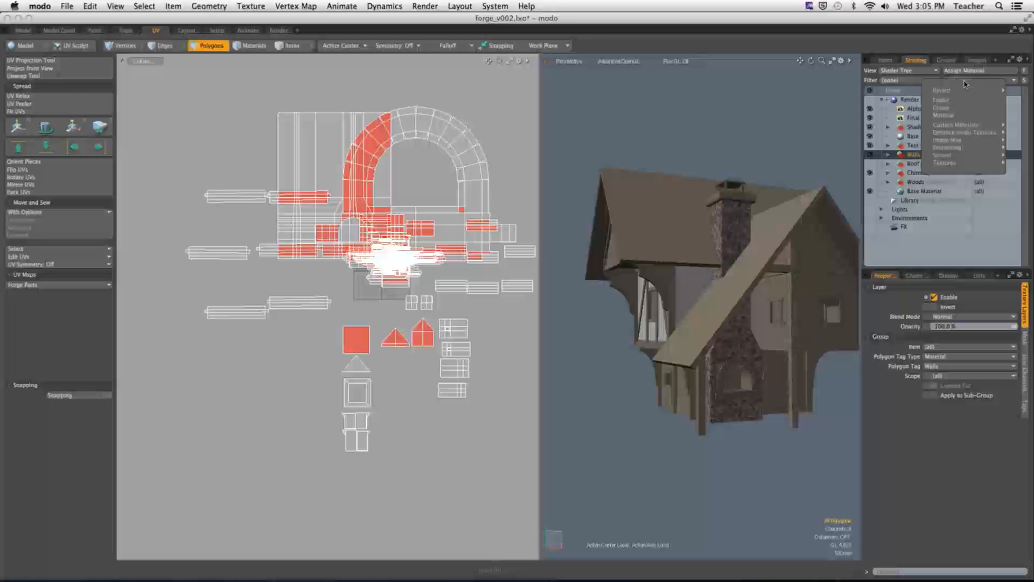
left_click(907, 143)
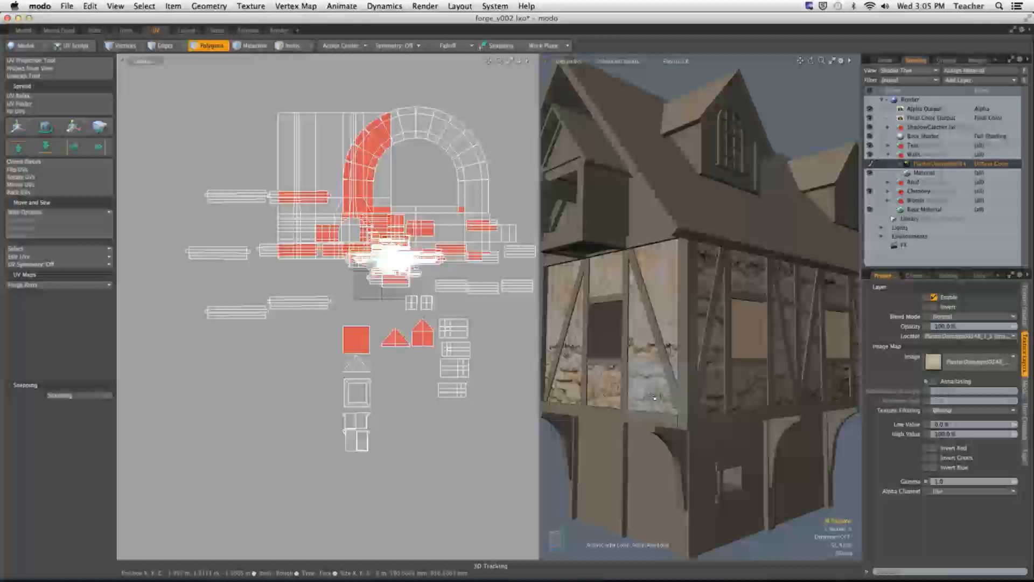
Step: Isolate the upper-storey walls and move and sew one wall's UV island to its neighbour along the side edge
key("shift+h")
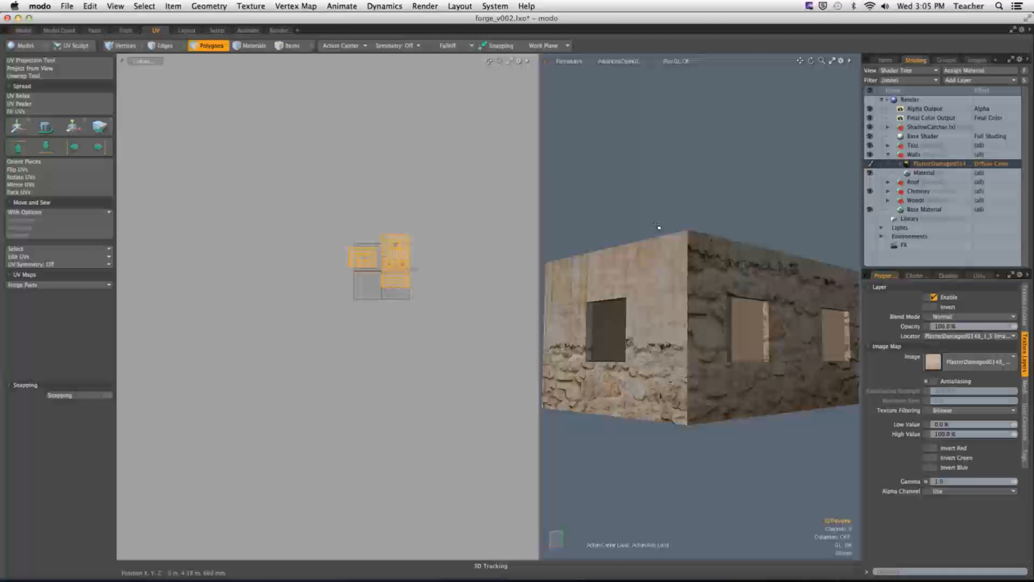
key("a")
left_click_drag(444, 279, 396, 282, "alt+shift")
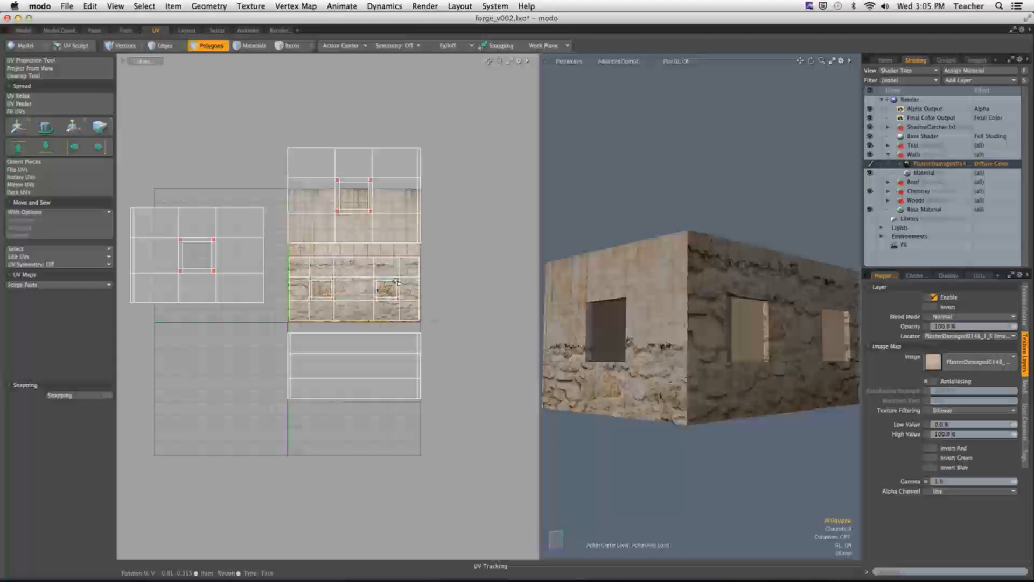
double_click(347, 280)
key("2")
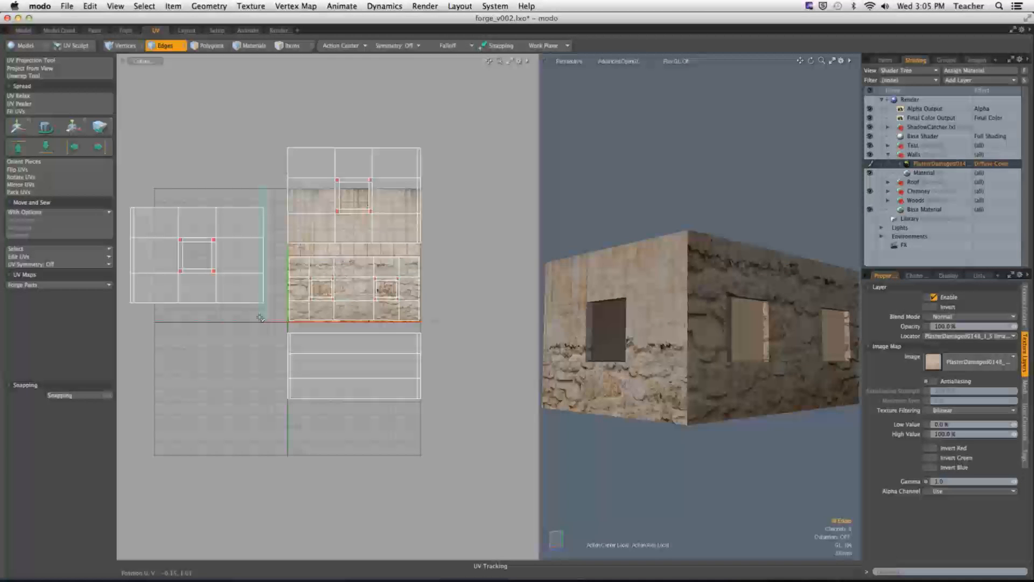
right_click_drag(261, 318, 260, 317)
left_click_drag(259, 302, 252, 303, "alt+shift")
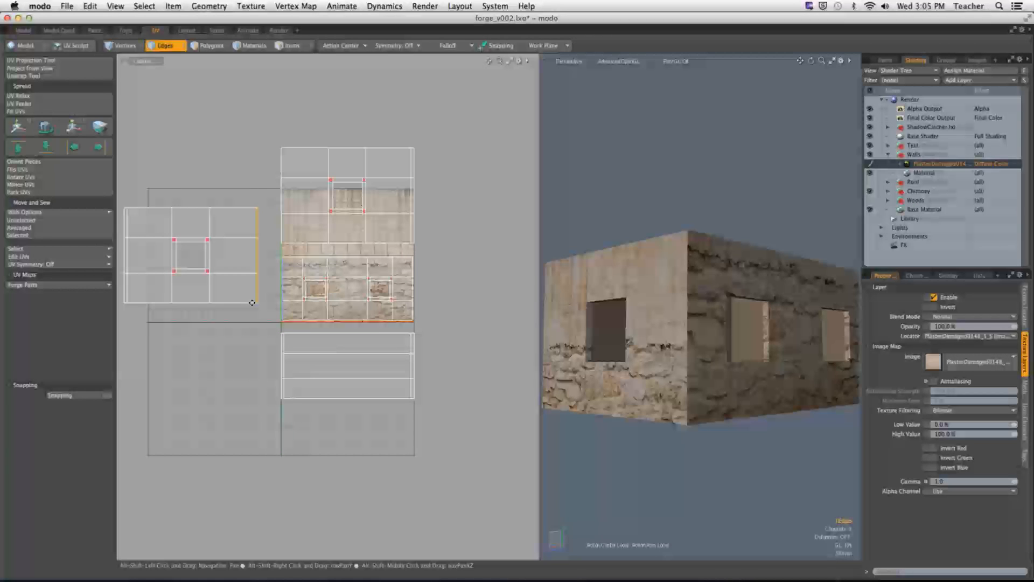
key("alt+shift+s")
Step: Move and sew the remaining wall UV islands along their end edges to form one continuous strip
left_click_drag(237, 255, 210, 256, "alt+shift")
right_click_drag(461, 199, 422, 324)
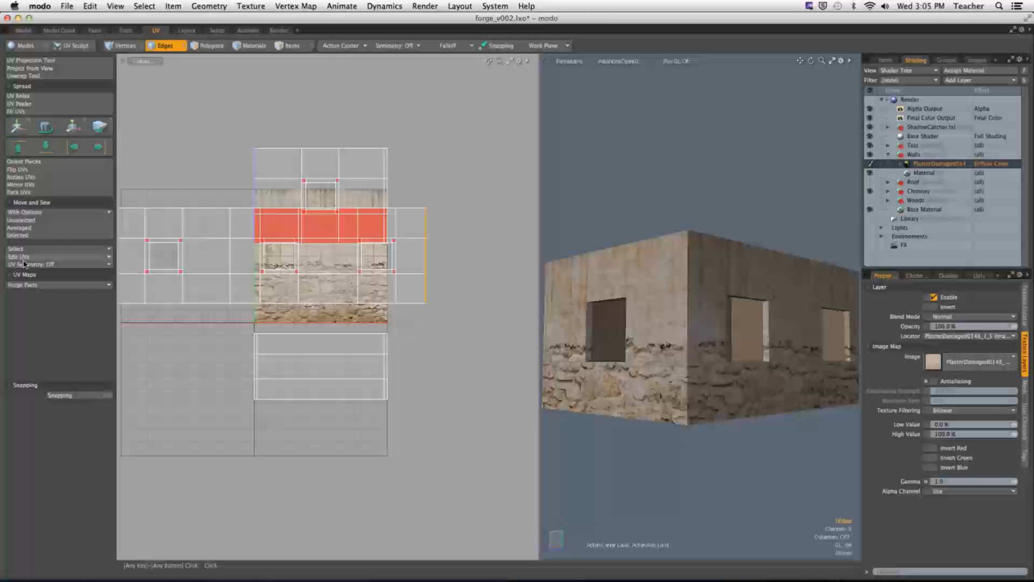
key("alt+shift+s")
left_click_drag(417, 308, 193, 316, "alt")
right_click_drag(370, 214, 332, 369)
left_click(18, 235)
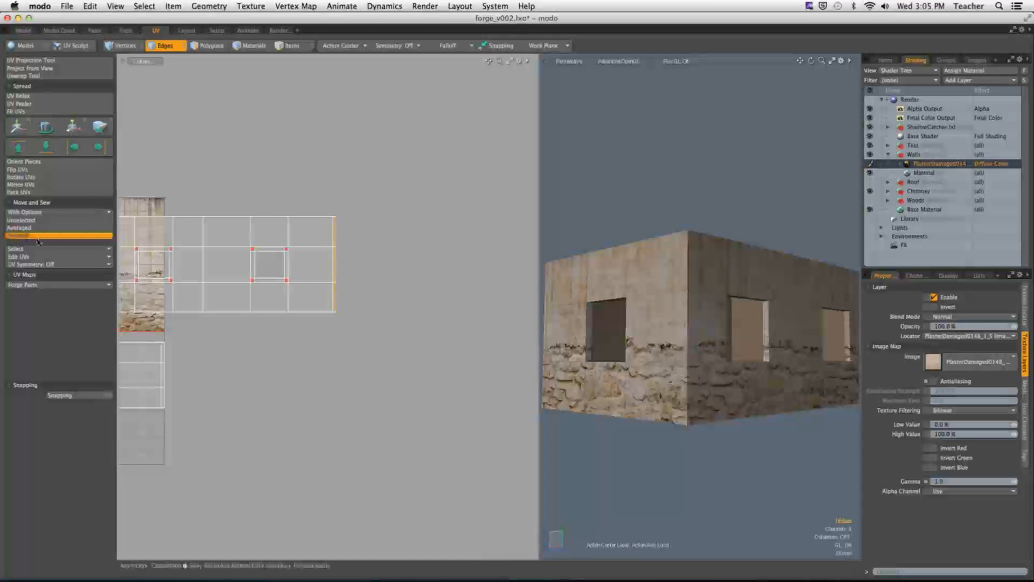
Step: Select the joined wall UV strip and scale it to 166% in U and V to shrink the stones
left_click_drag(604, 253, 636, 264, "alt")
left_click_drag(577, 302, 667, 315, "alt")
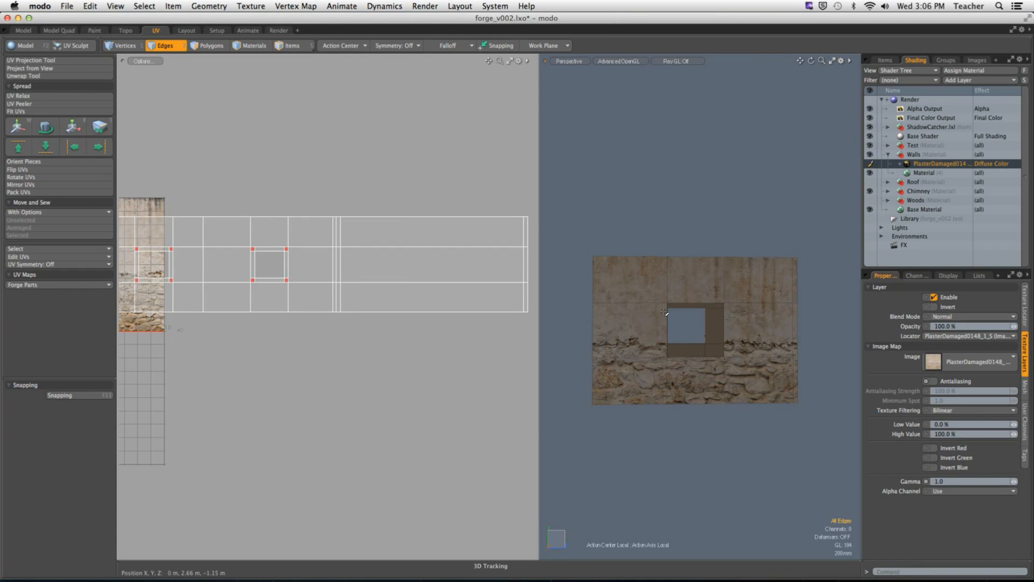
left_click_drag(666, 294, 746, 357, "alt")
left_click_drag(746, 357, 795, 373, "alt")
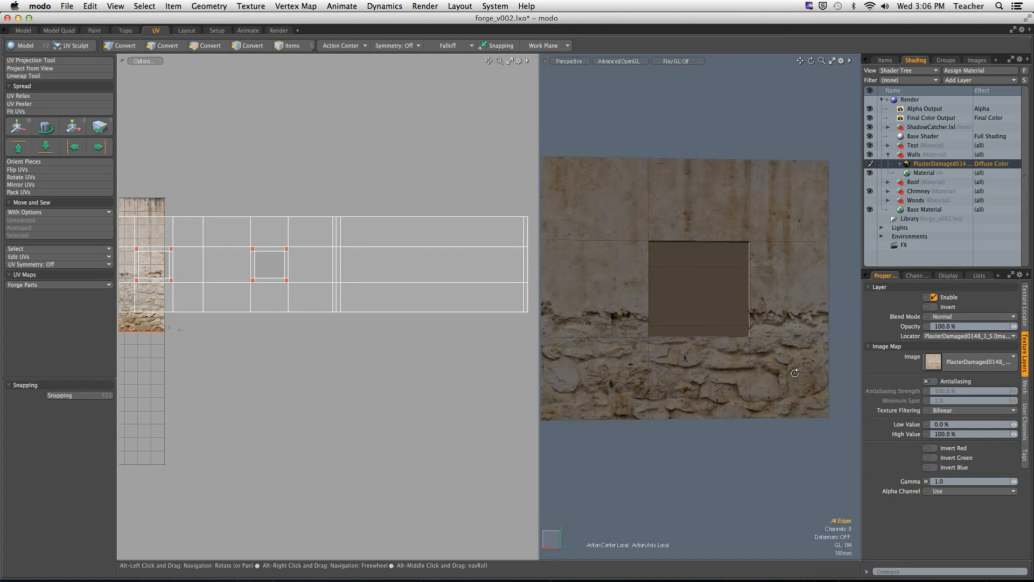
key("3")
double_click(315, 303)
left_click_drag(314, 303, 300, 307, "ctrl+alt")
left_click_drag(300, 306, 335, 307, "alt+shift")
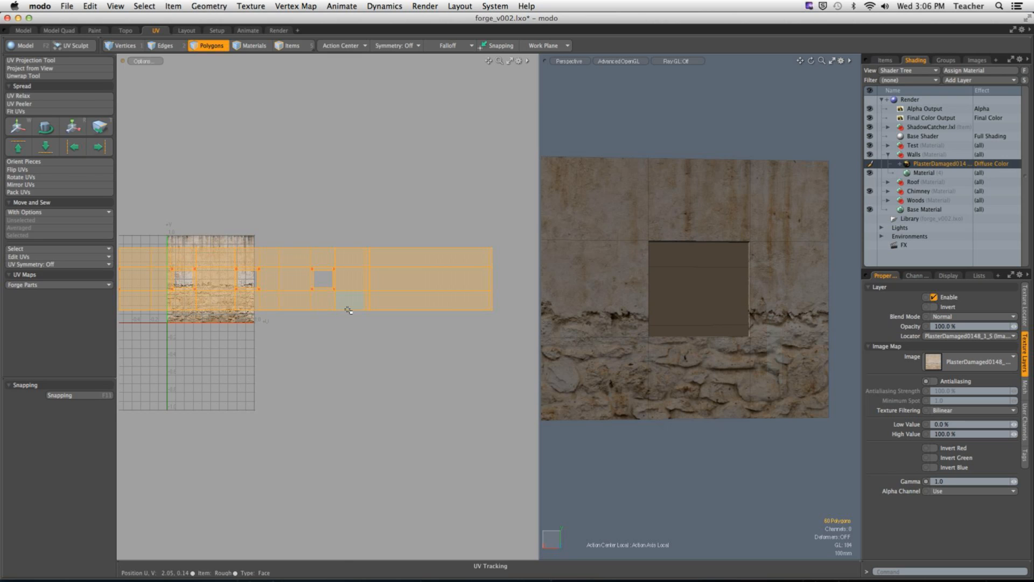
key("r")
left_click_drag(332, 227, 367, 227)
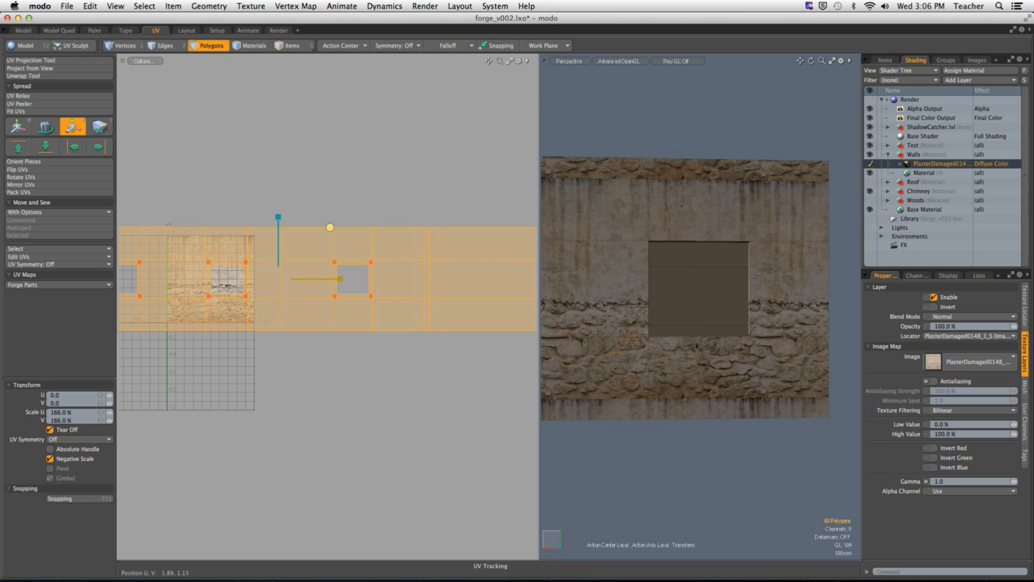
Step: Reselect the wall UV strip and move it 0.09 along V to bring its lower edge to the texture's base
left_click_drag(739, 245, 696, 269, "alt")
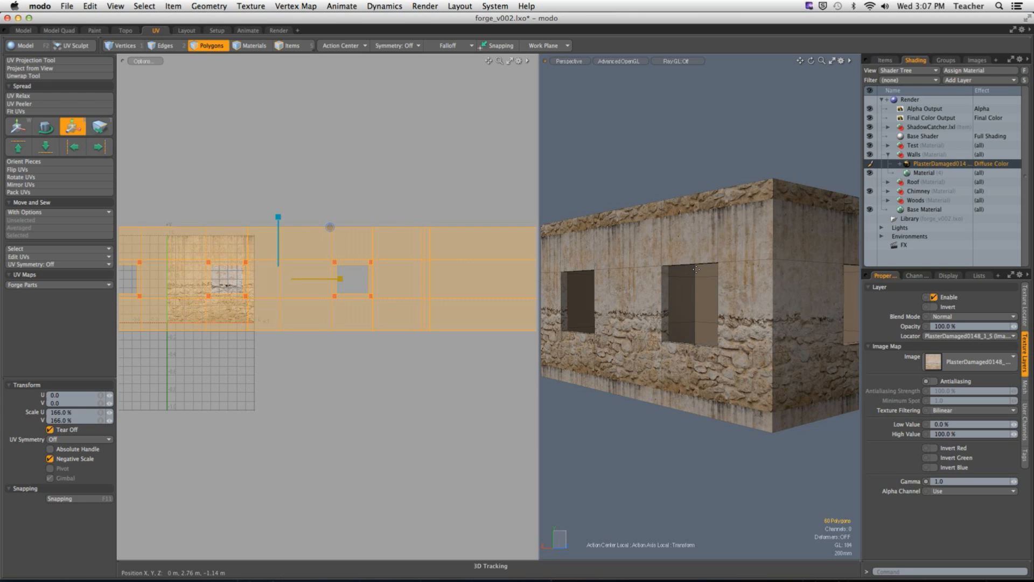
key("2")
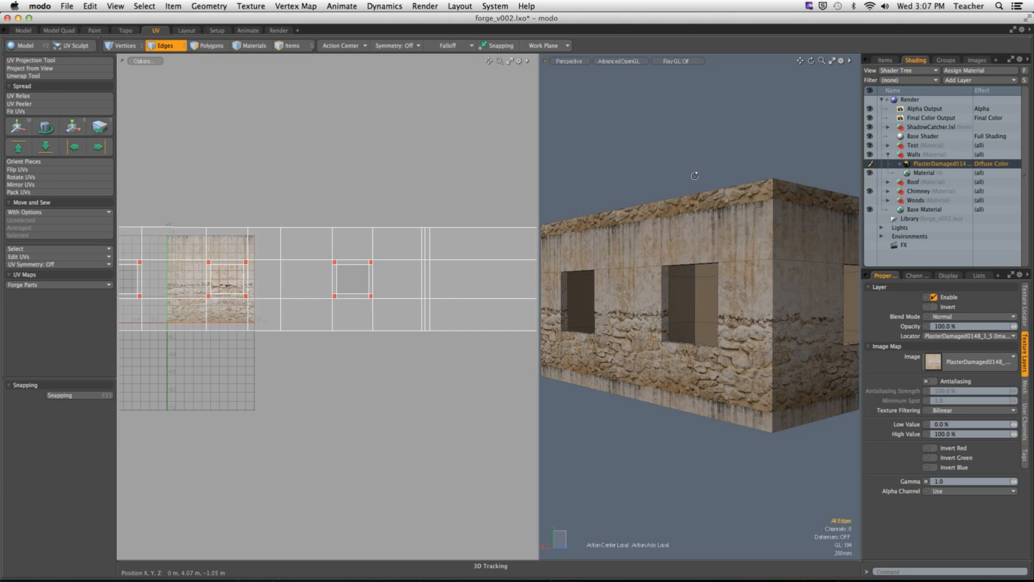
key("3")
double_click(451, 290)
scroll(773, 303, "down", 4)
left_click_drag(773, 302, 722, 300, "alt")
key("w")
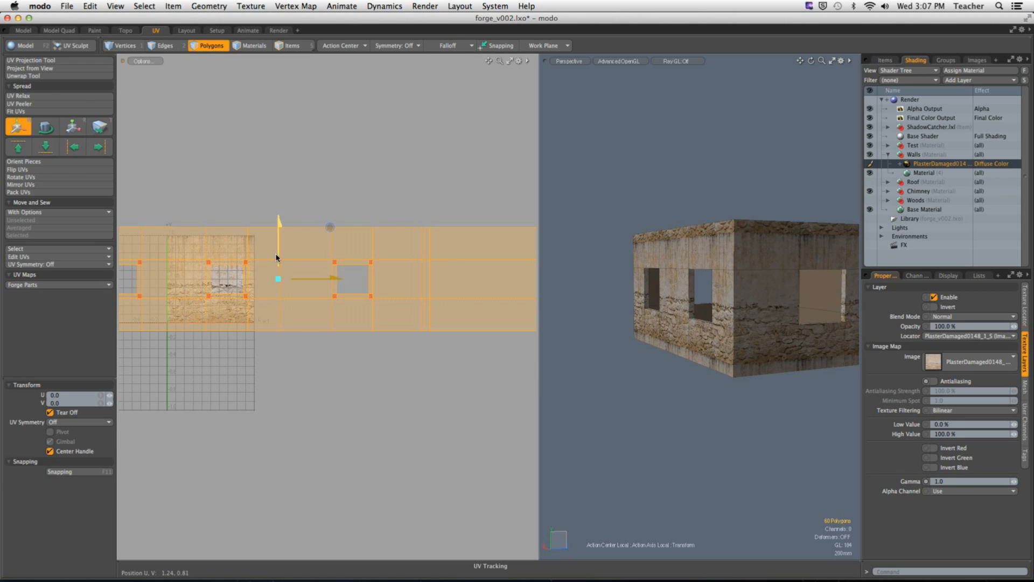
left_click_drag(277, 241, 277, 233)
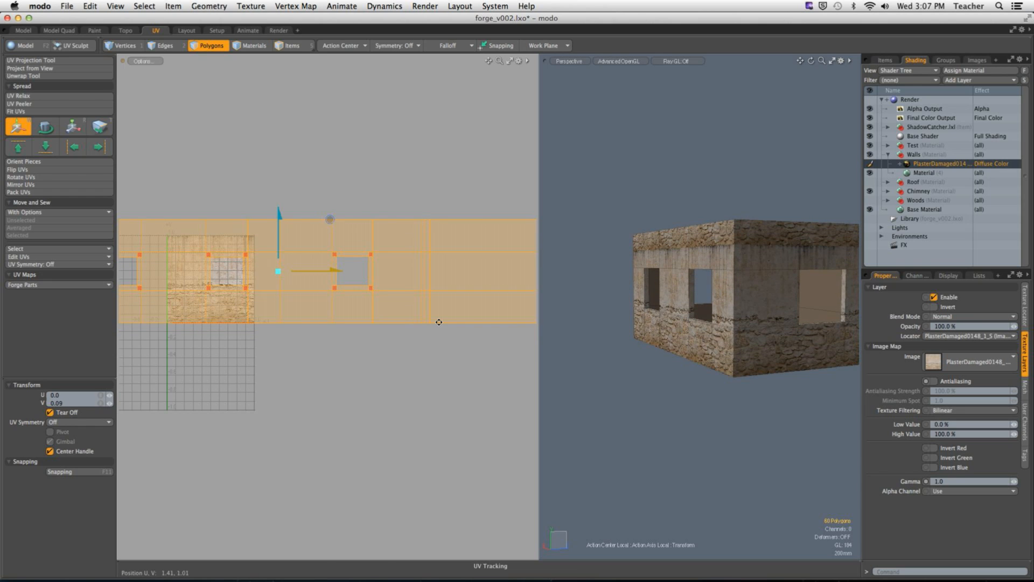
Step: Nudge the wall UV strip slightly further along V to clear the seam at the wall's base, and deselect it
scroll(713, 390, "up", 5)
left_click_drag(713, 390, 622, 360, "alt+shift")
scroll(715, 371, "up", 3)
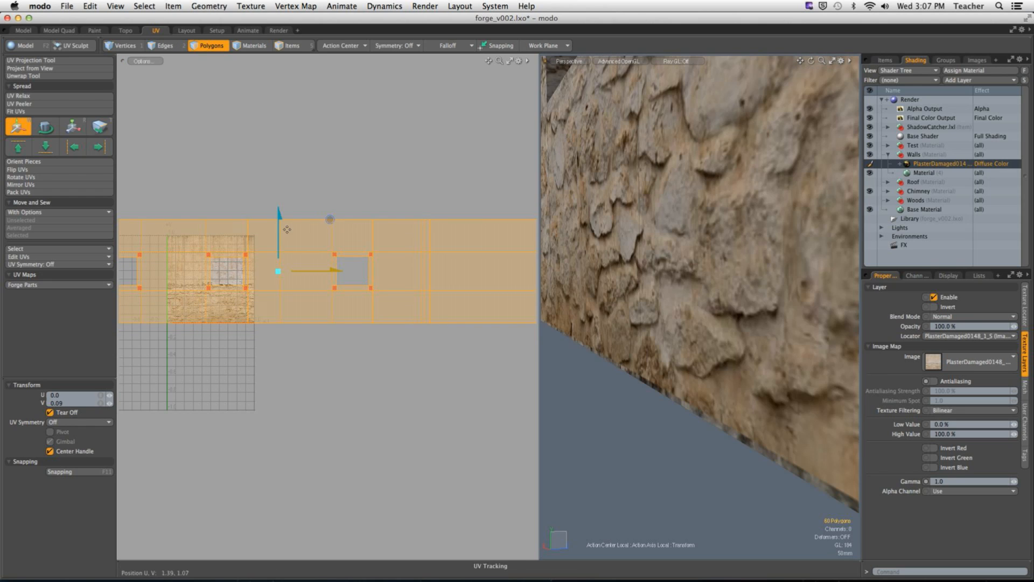
left_click_drag(280, 226, 279, 226)
key("q")
left_click(439, 361)
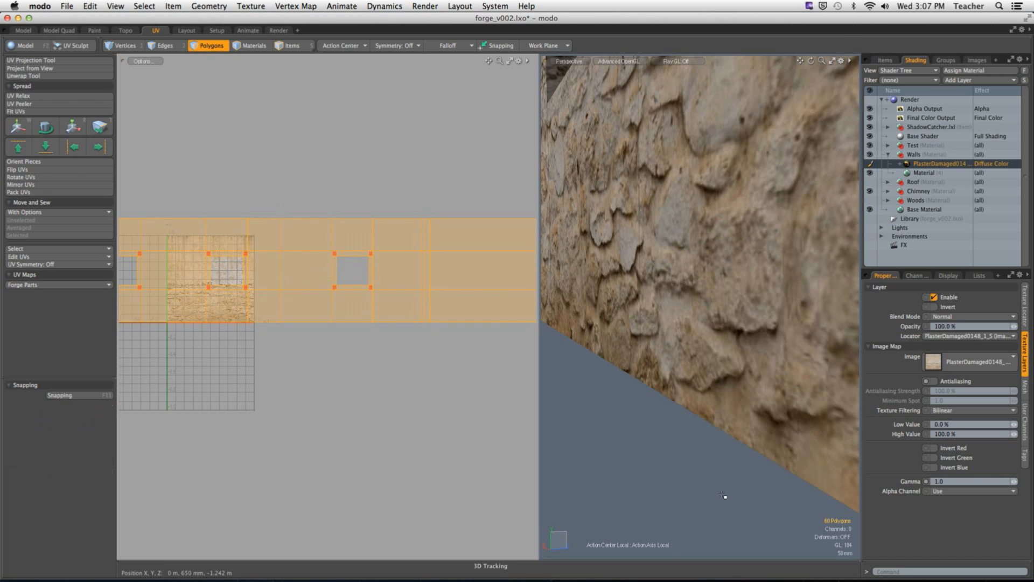
scroll(727, 490, "down", 5)
left_click_drag(651, 427, 671, 413, "alt")
scroll(695, 413, "up", 5)
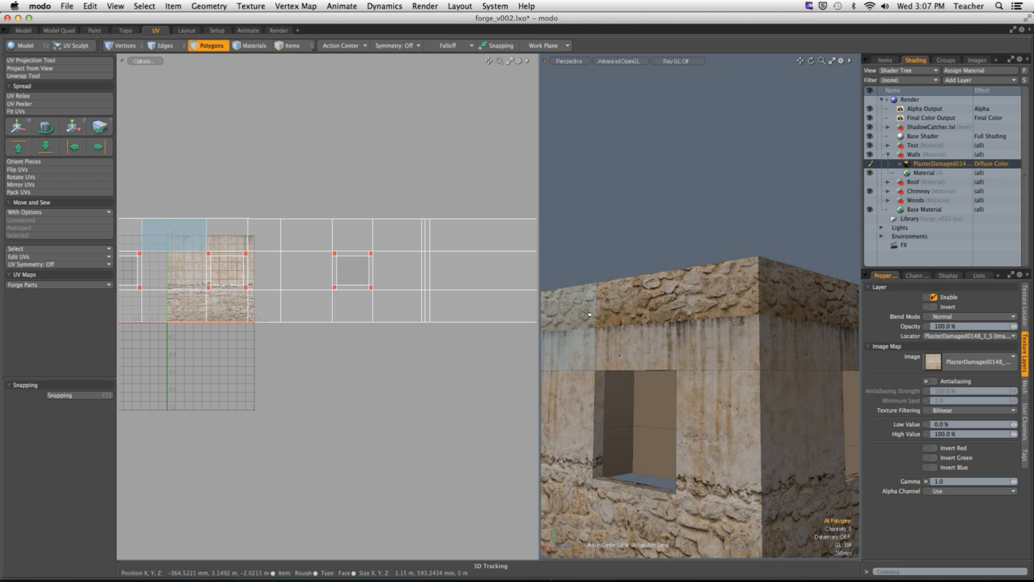
Step: Select the top row of edges of the wall UV strip and move it down in V to remove the repeated stones along the wall tops
left_click_drag(591, 318, 716, 312, "alt")
scroll(715, 313, "down", 3)
scroll(297, 348, "down", 2)
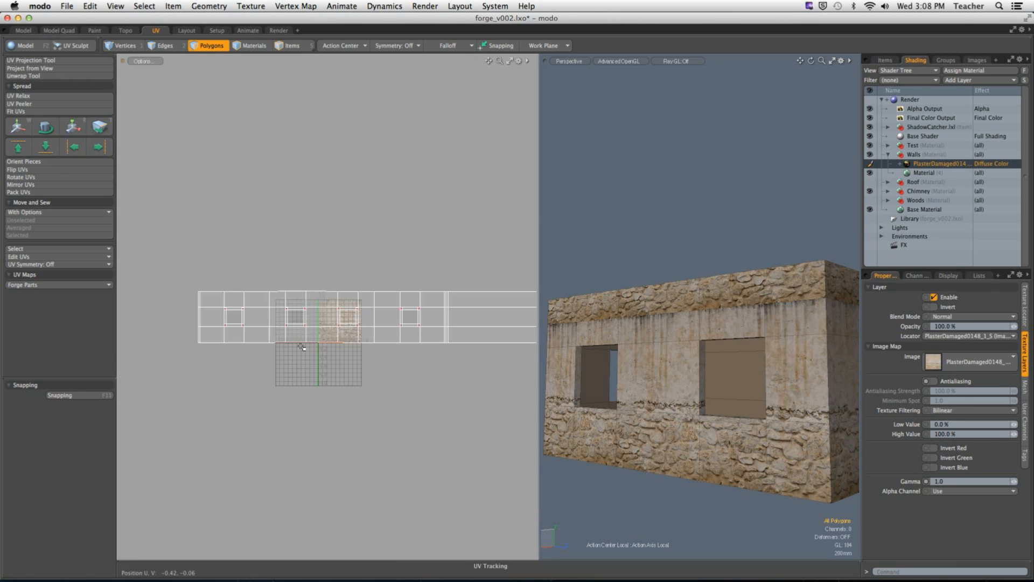
key("2")
scroll(196, 279, "down", 1)
left_click_drag(165, 267, 501, 293)
left_click_drag(571, 329, 646, 334, "alt")
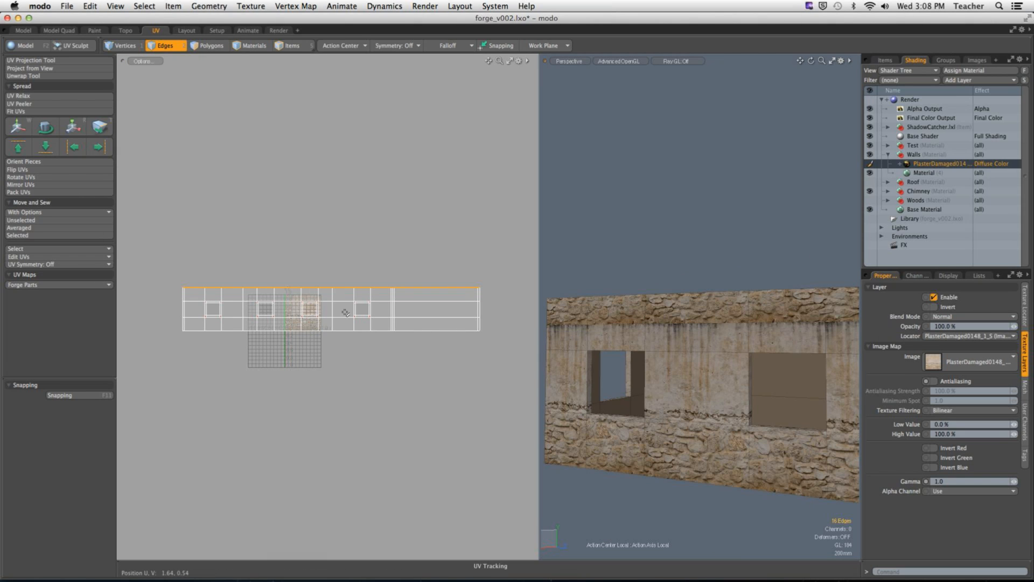
key("w")
left_click_drag(331, 270, 331, 278)
left_click_drag(383, 244, 383, 242)
key("space")
left_click(705, 242)
left_click_drag(705, 241, 627, 245, "alt")
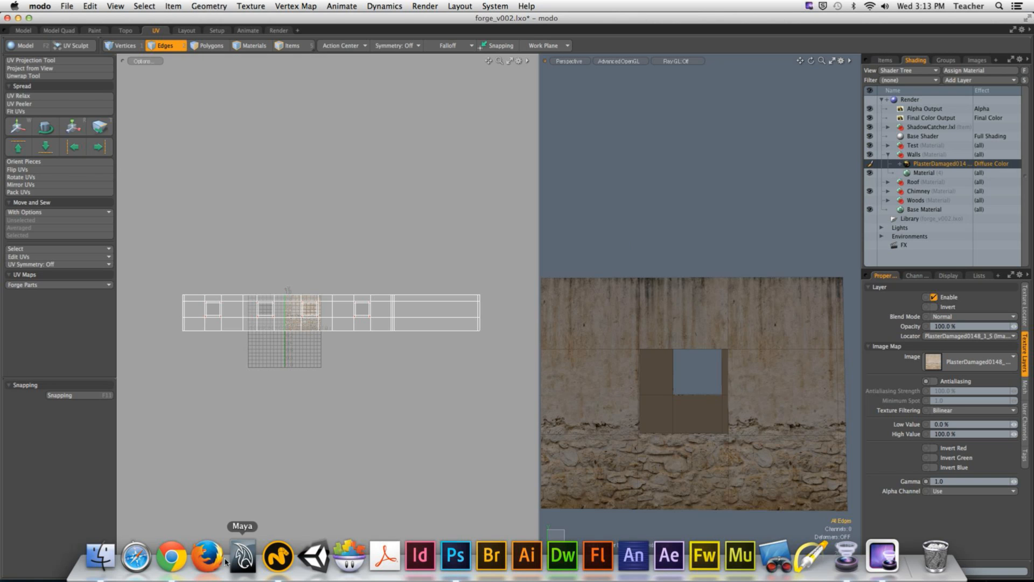
Step: Switch to Chrome and search the web for "substance designer" in a new tab
left_click(181, 558)
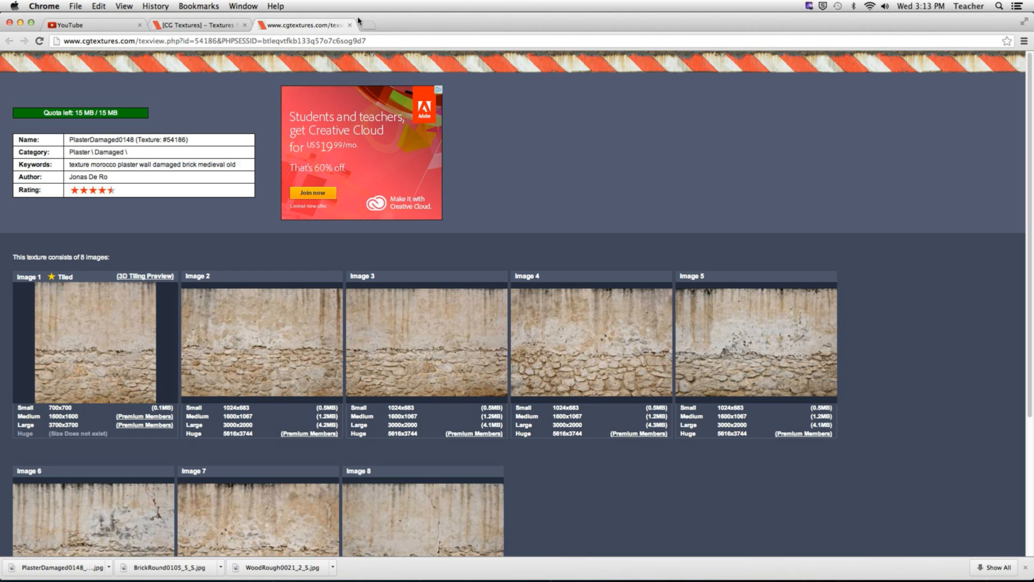
left_click(367, 26)
type("sus")
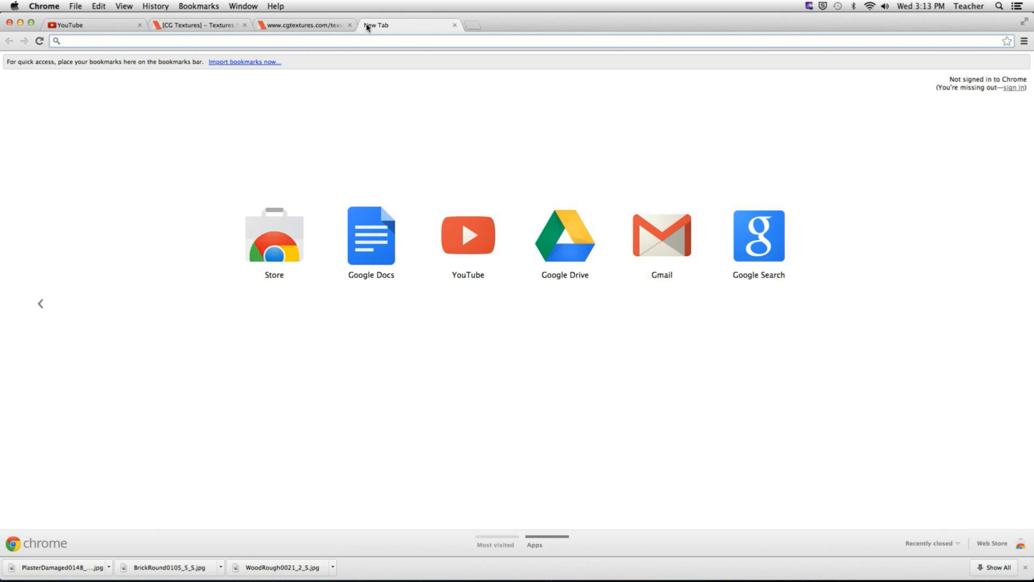
key("BackSpace")
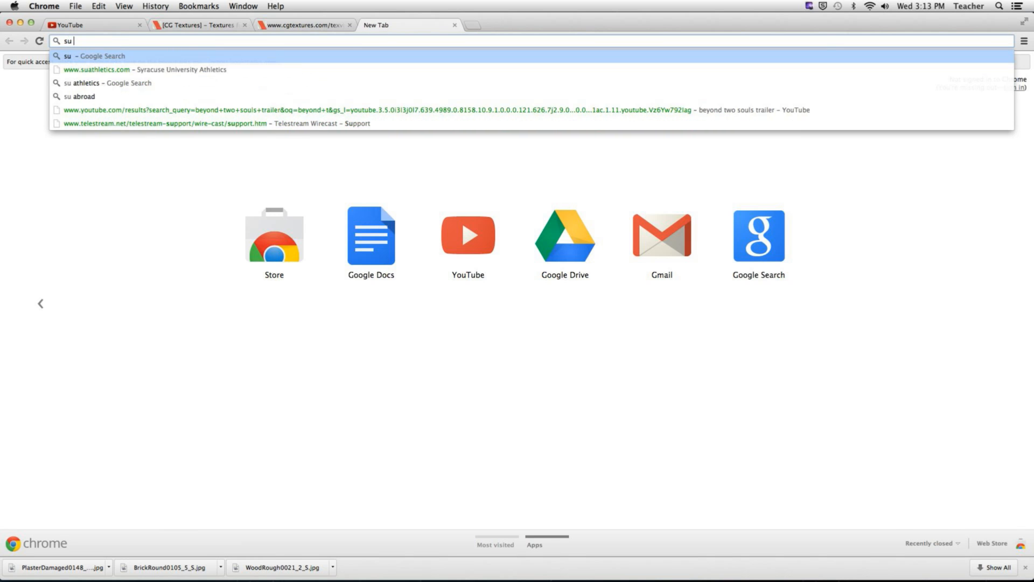
type("bstanc")
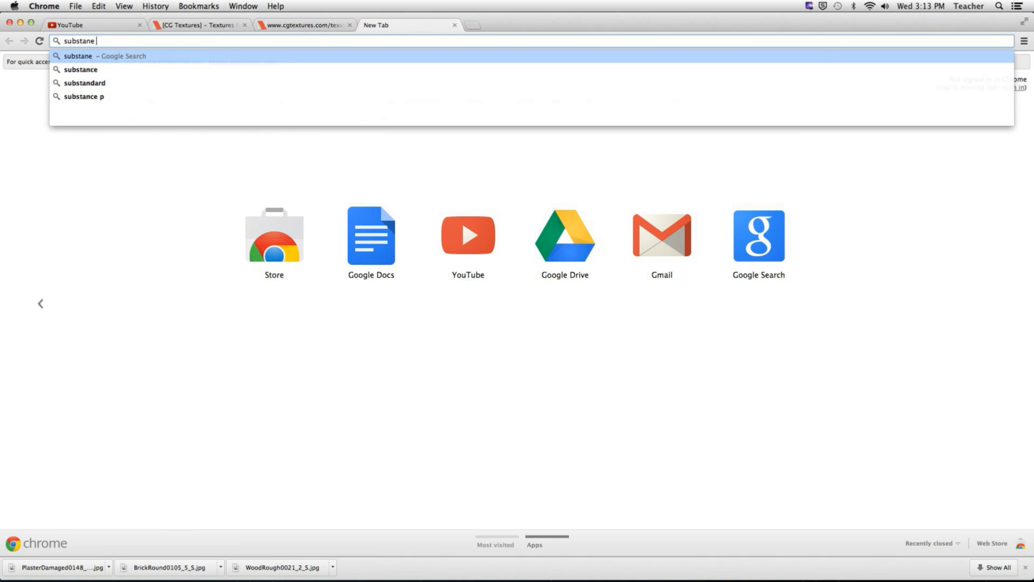
type("e des")
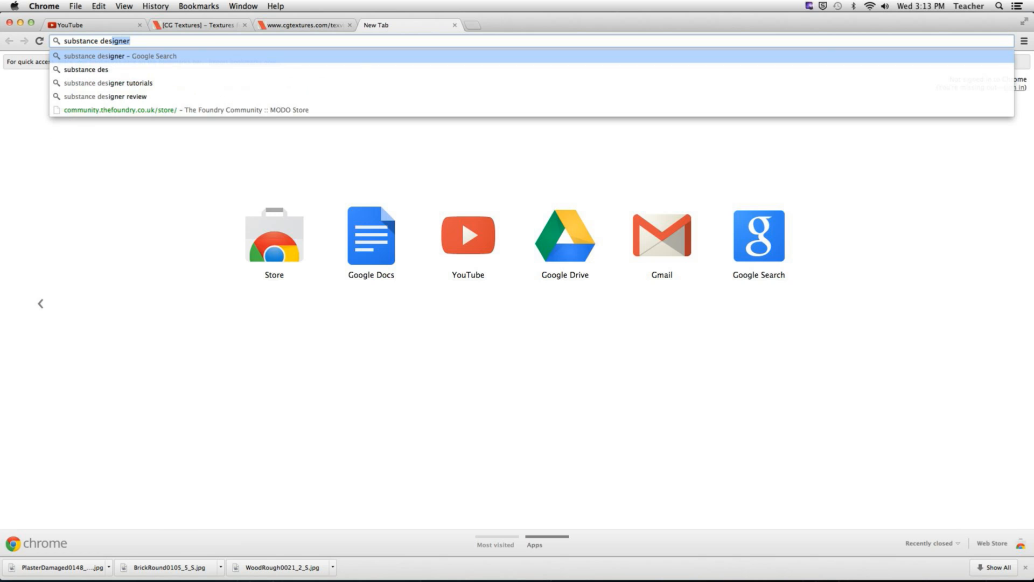
key("Return")
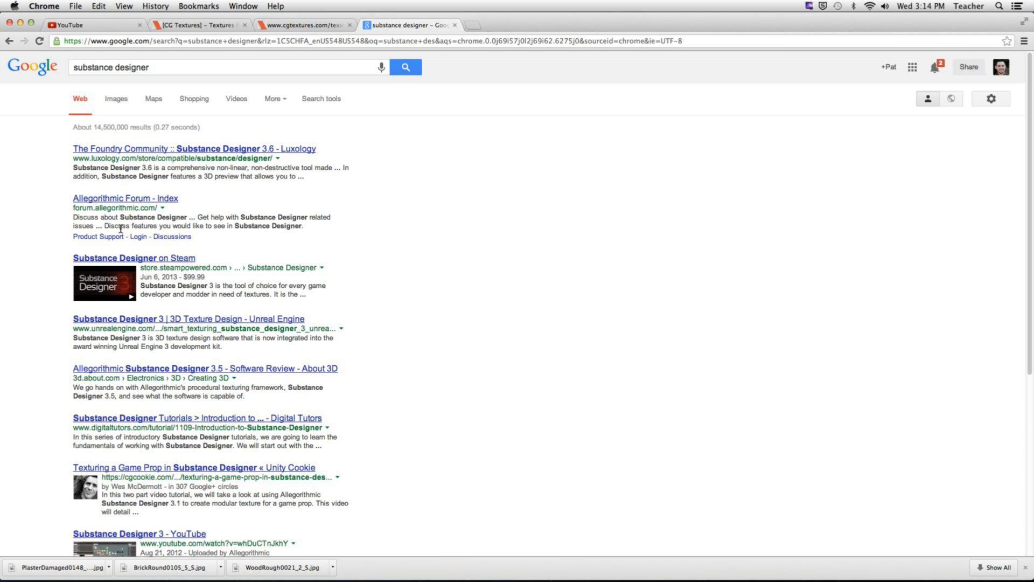
Step: Look through the search results and open the Allegorithmic Forum result
scroll(169, 353, "down", 3)
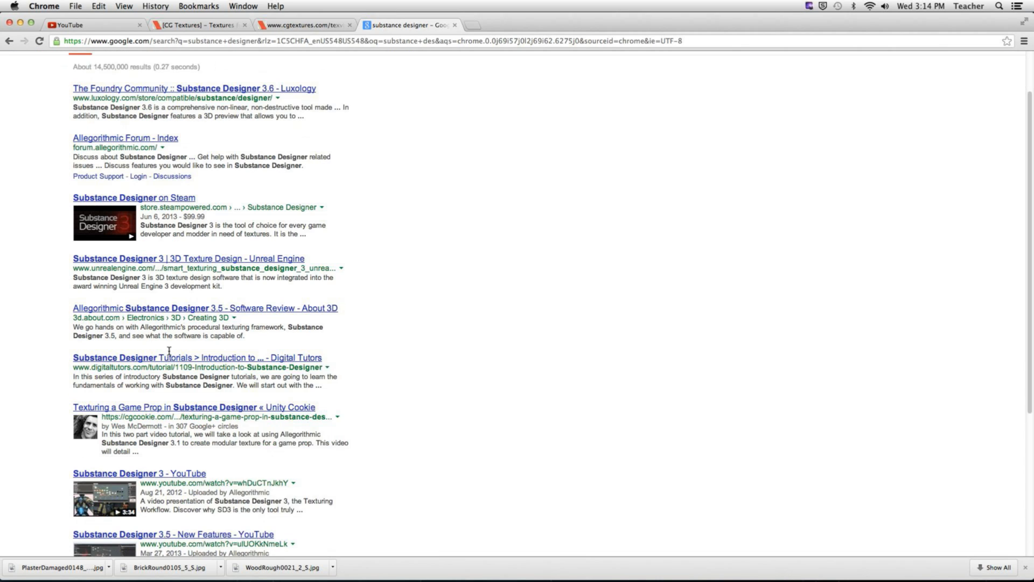
scroll(169, 354, "up", 3)
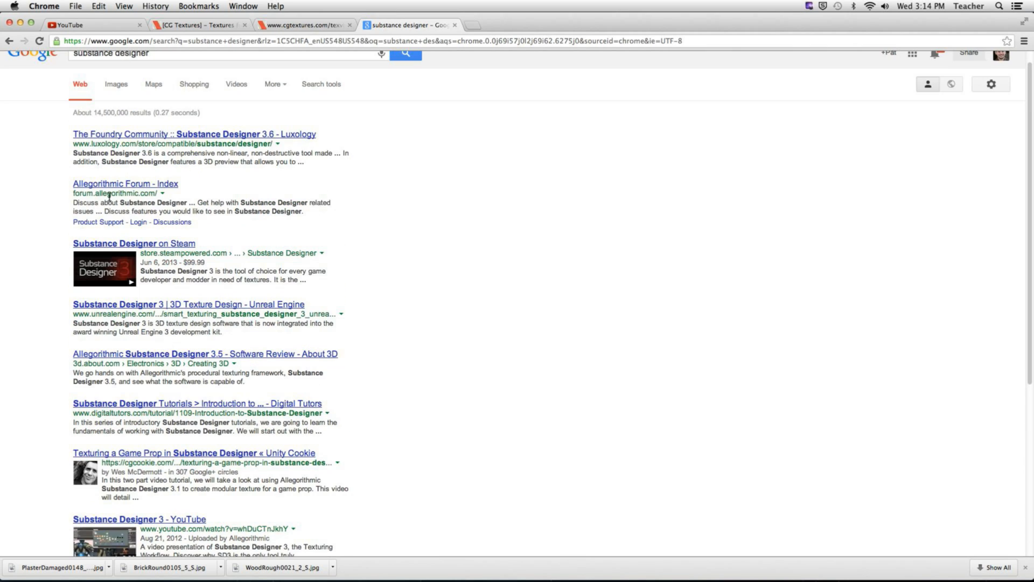
left_click(103, 185)
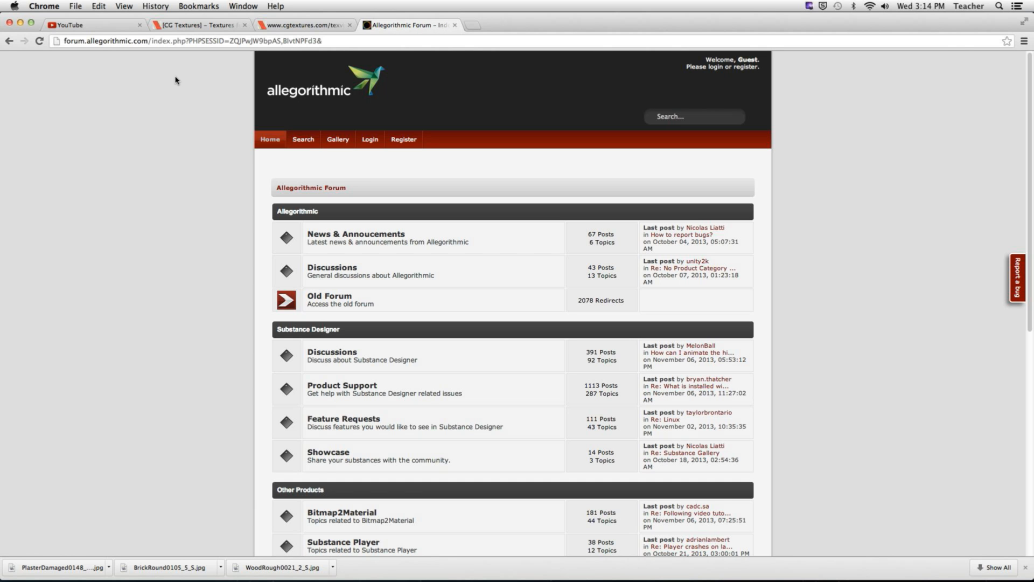
Step: Shorten the forum address to allegorithmic.com to reach the main site, and open the Substance Designer 3.7 product page
left_click(97, 41)
left_click(87, 41)
left_click_drag(88, 42, 62, 42)
key("BackSpace")
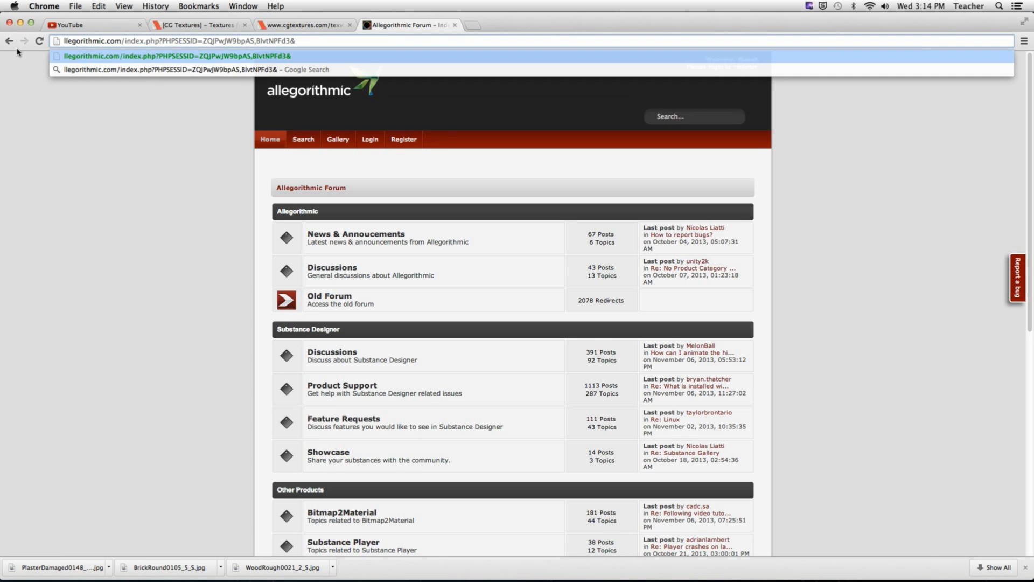
type("a")
left_click_drag(129, 42, 358, 46)
key("BackSpace")
key("Return")
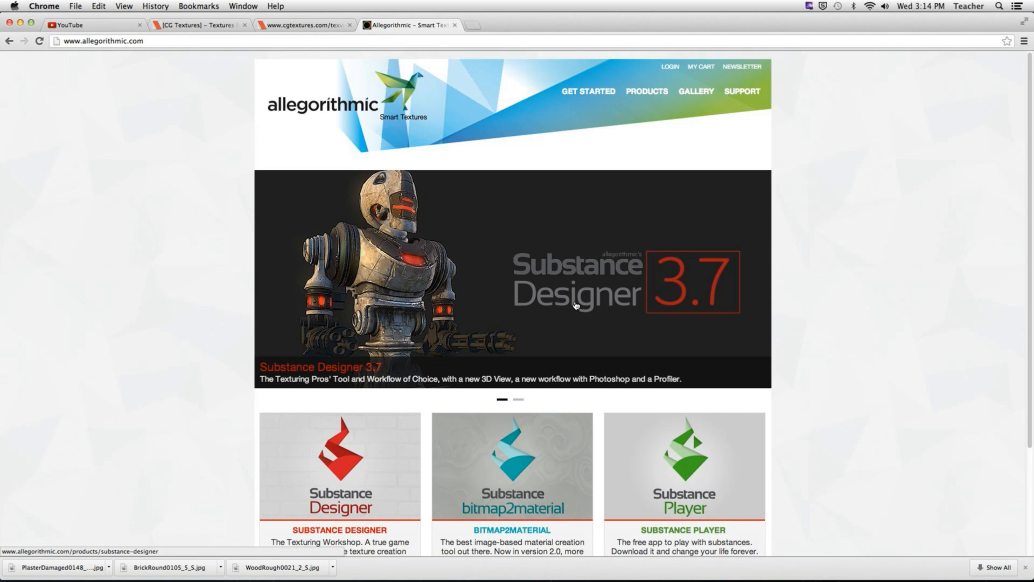
left_click(589, 300)
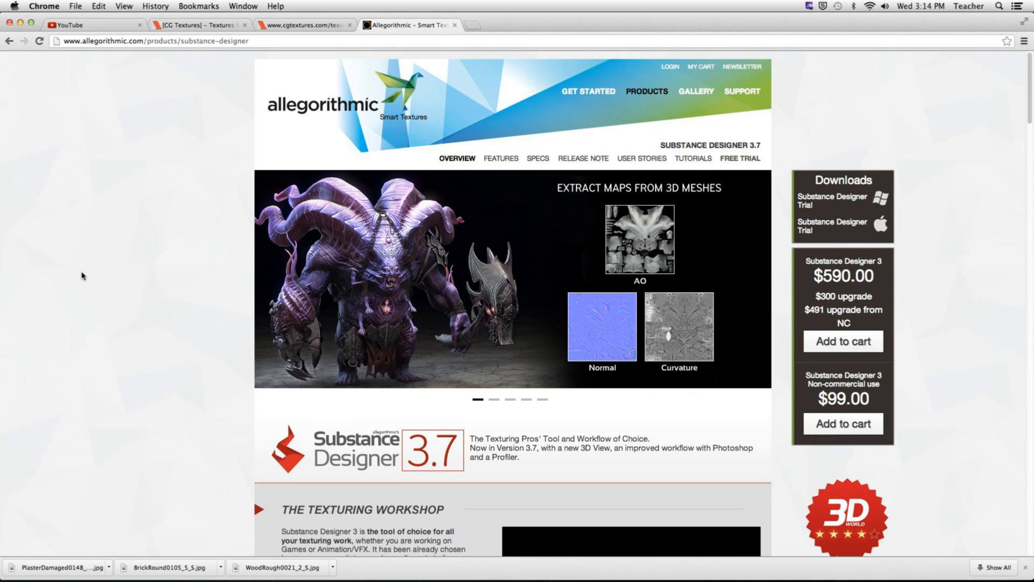
Step: Examine the Substance Designer product page's workflow, feature and screenshot sections, including multi-output textures, mesh-extracted maps and the node-based editor
scroll(81, 275, "down", 1)
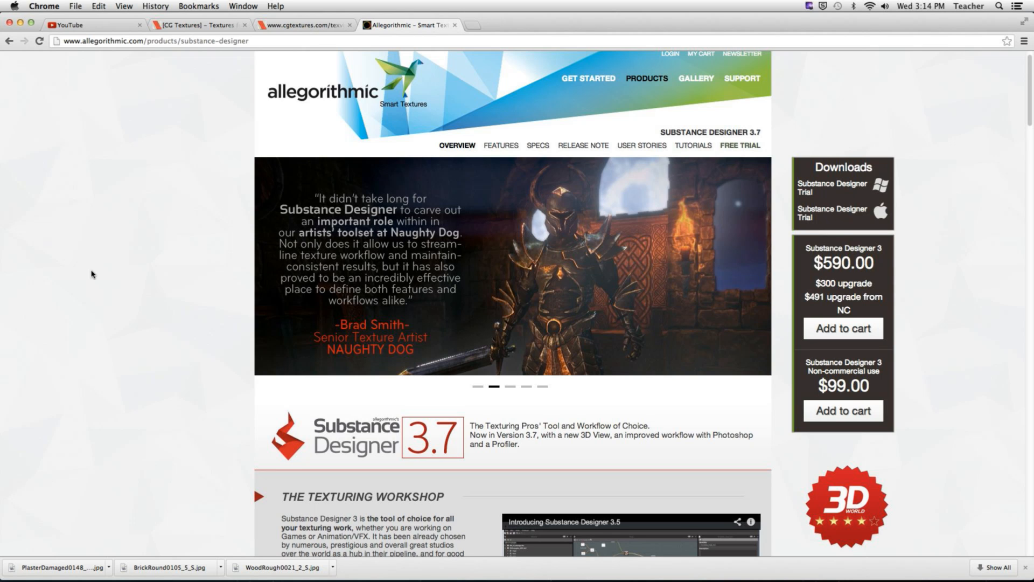
scroll(149, 324, "down", 5)
scroll(149, 323, "down", 10)
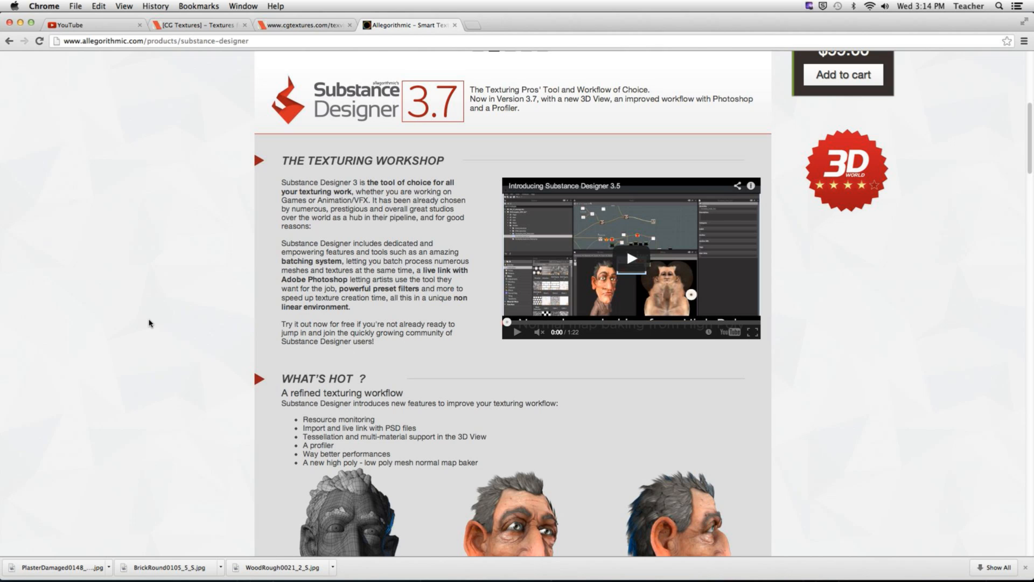
scroll(131, 319, "down", 7)
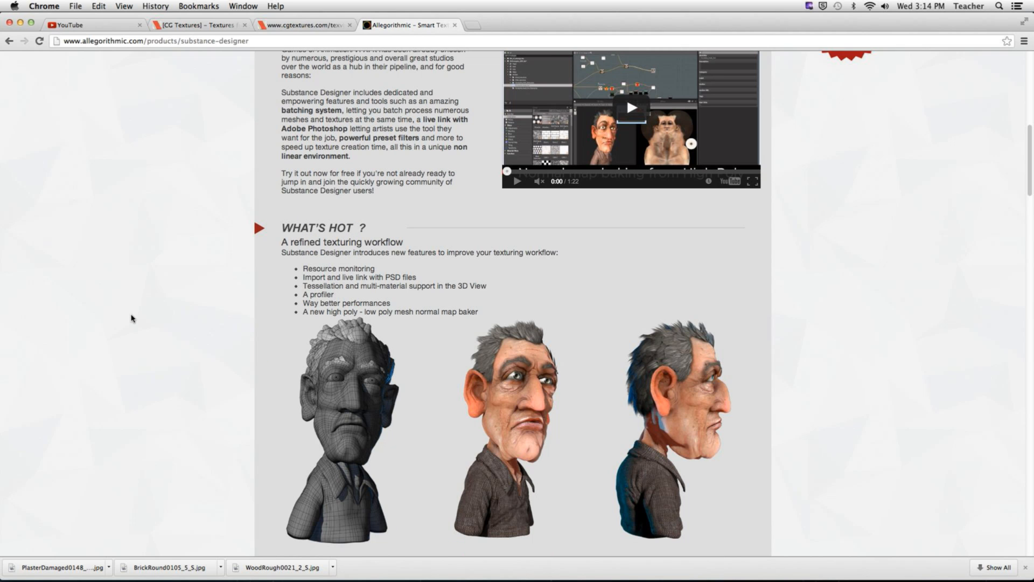
scroll(131, 318, "down", 6)
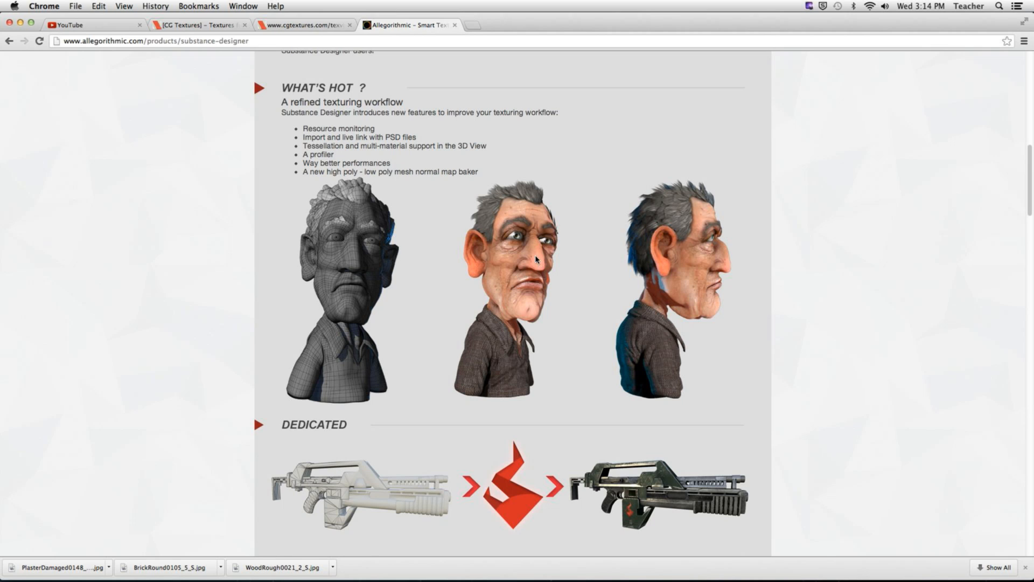
scroll(471, 314, "down", 6)
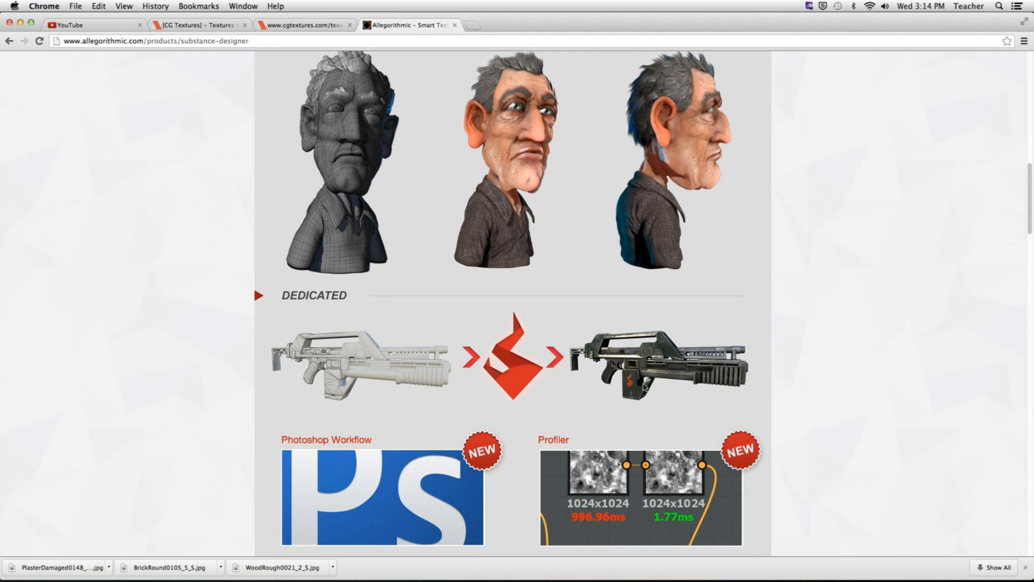
scroll(612, 371, "down", 3)
scroll(610, 368, "down", 1)
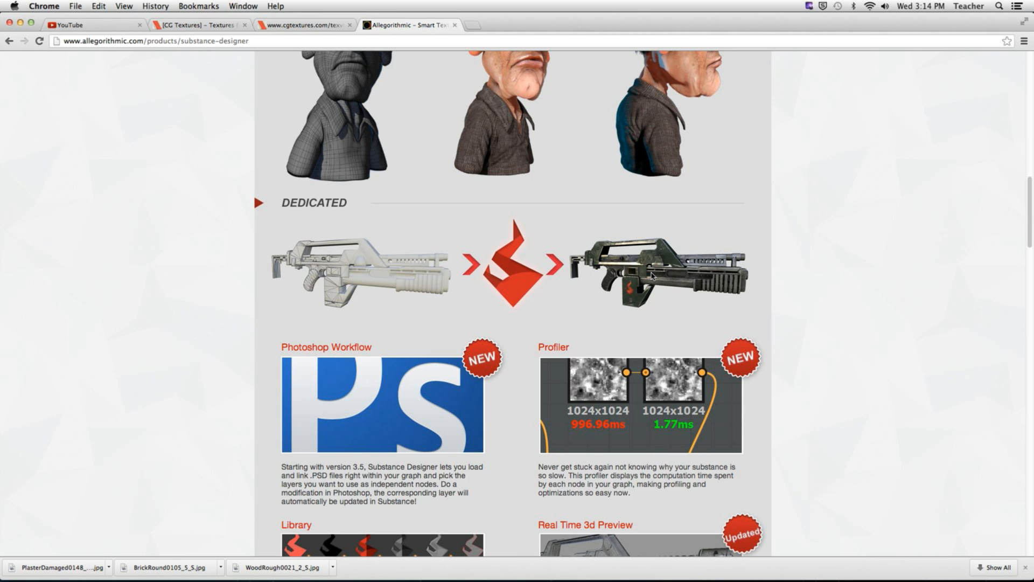
scroll(799, 332, "down", 5)
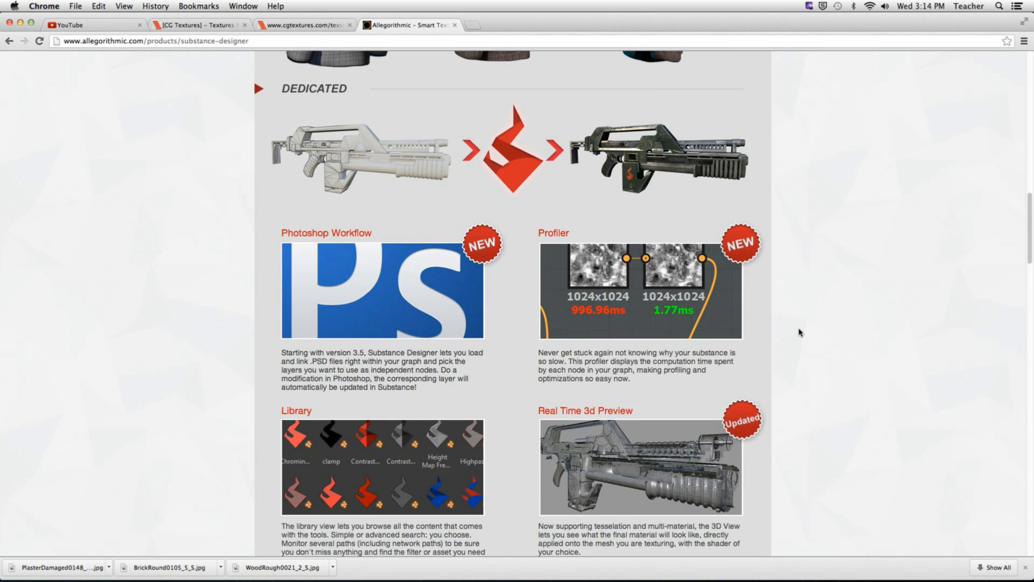
scroll(800, 331, "down", 4)
scroll(798, 329, "down", 15)
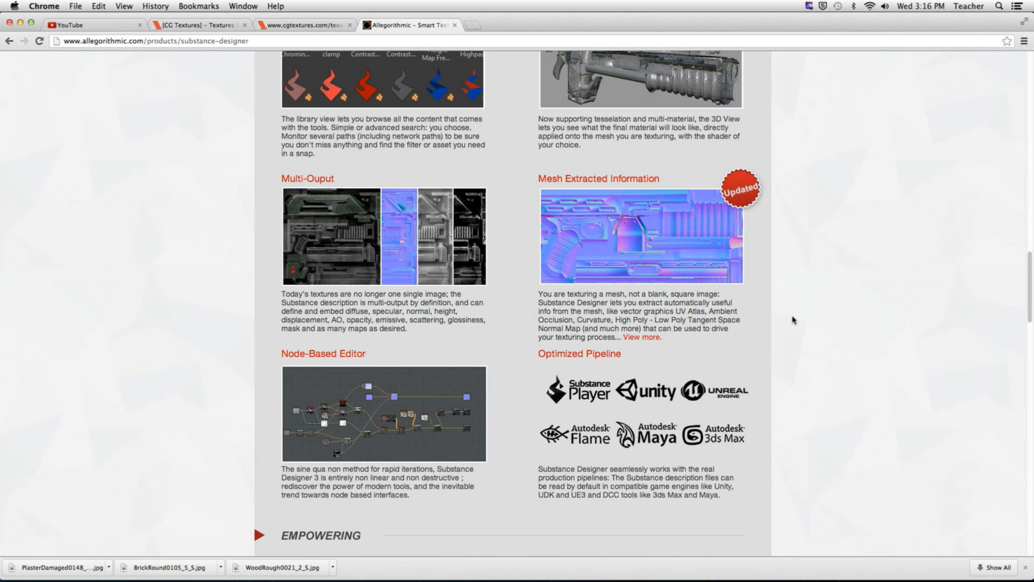
scroll(791, 325, "down", 5)
scroll(787, 325, "down", 4)
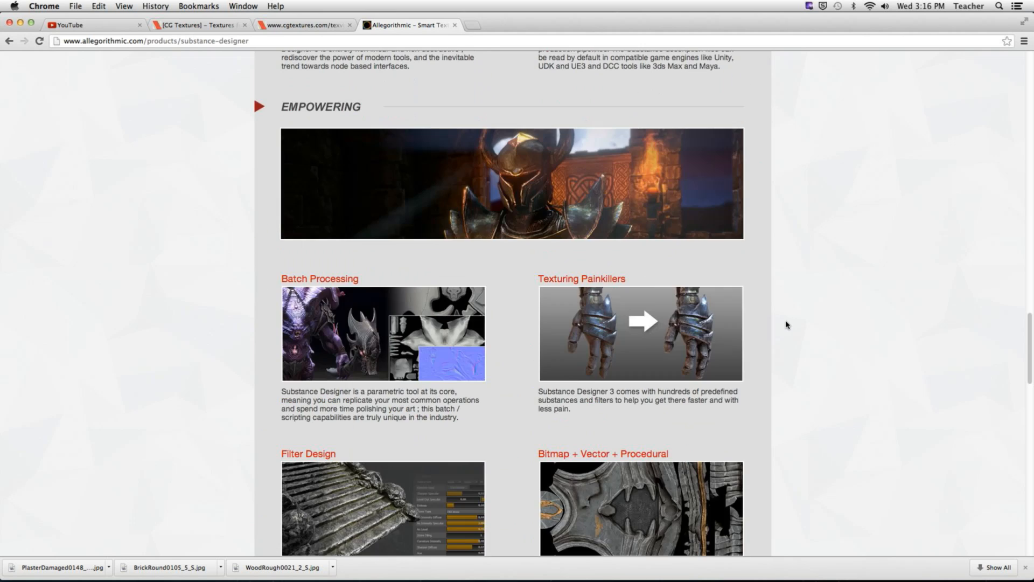
scroll(786, 325, "down", 6)
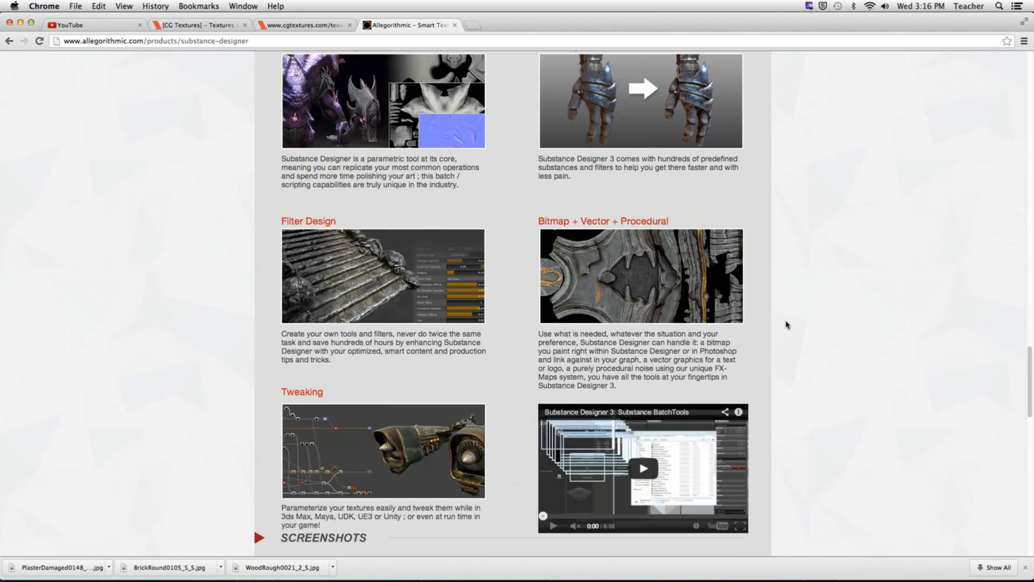
scroll(786, 324, "down", 3)
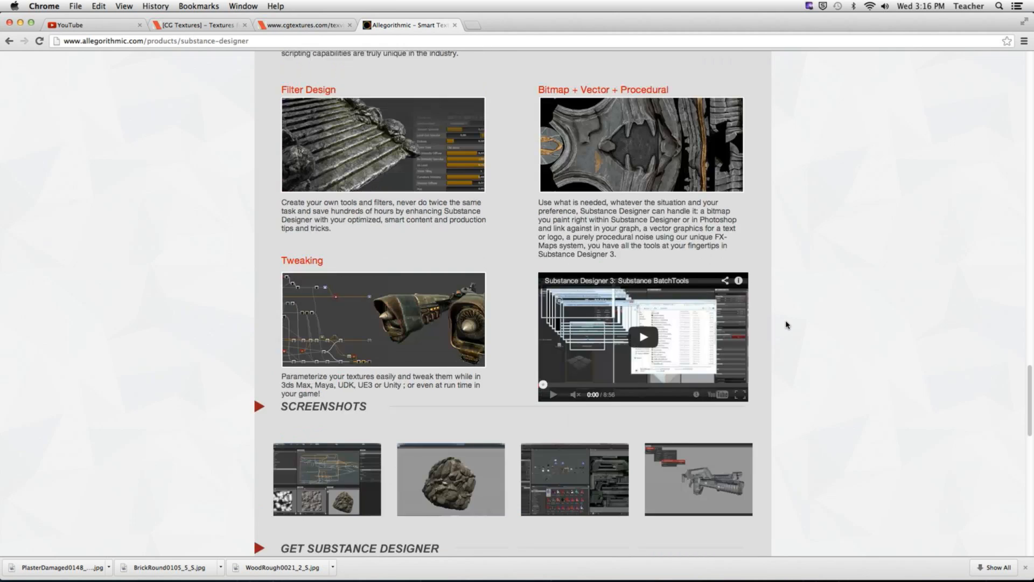
Step: Return to The Texturing Workshop section and play the "Introducing Substance Designer 3.5" video
scroll(786, 324, "up", 20)
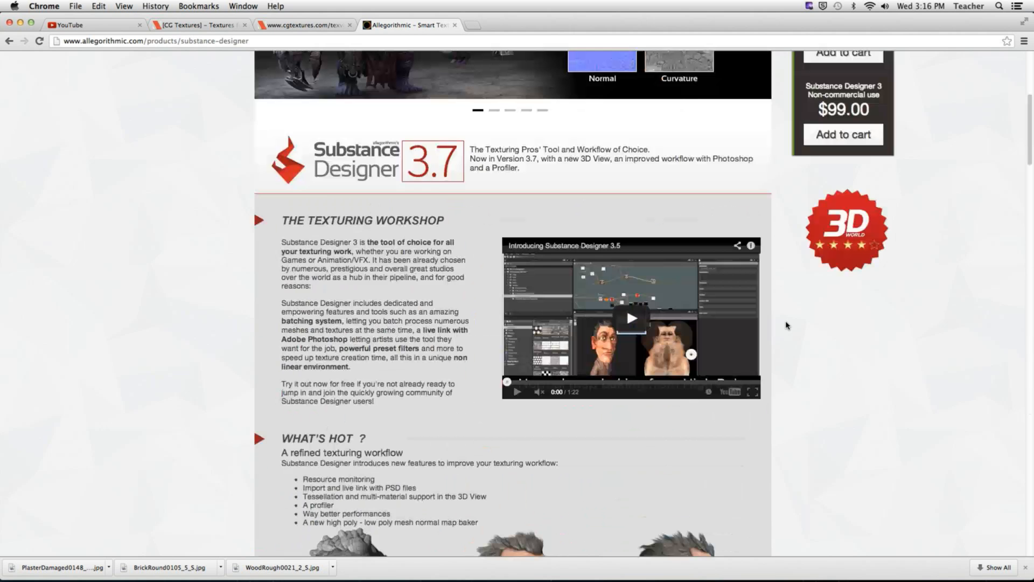
scroll(786, 325, "up", 2)
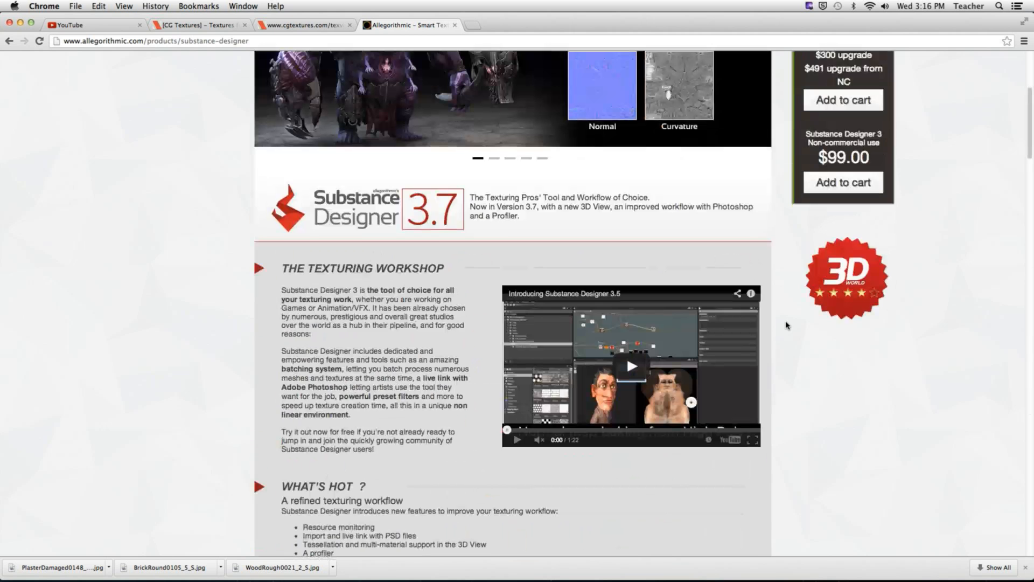
left_click(629, 372)
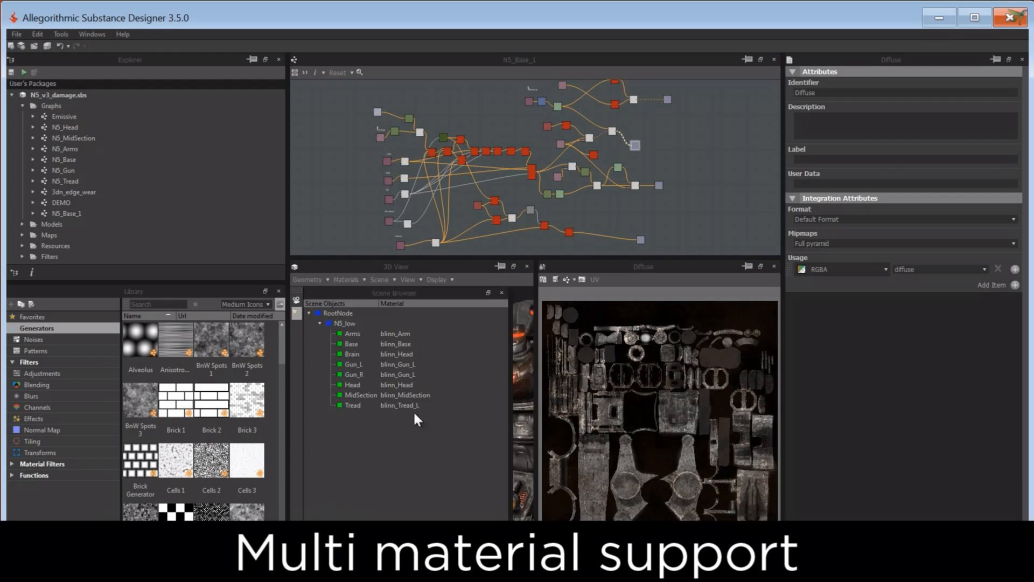
left_click(388, 334)
left_click(404, 333)
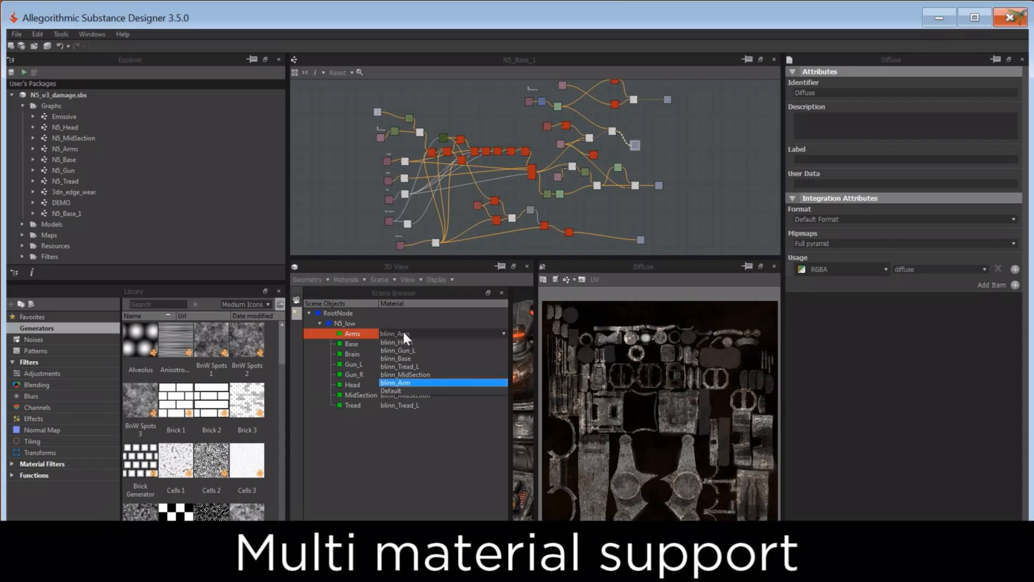
left_click(408, 382)
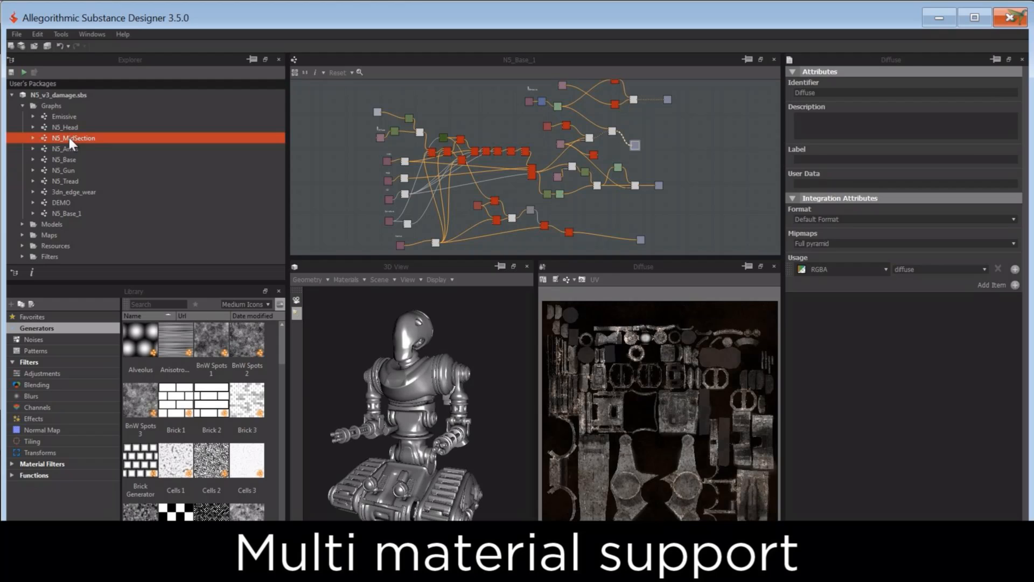
left_click(69, 138)
left_click(431, 381)
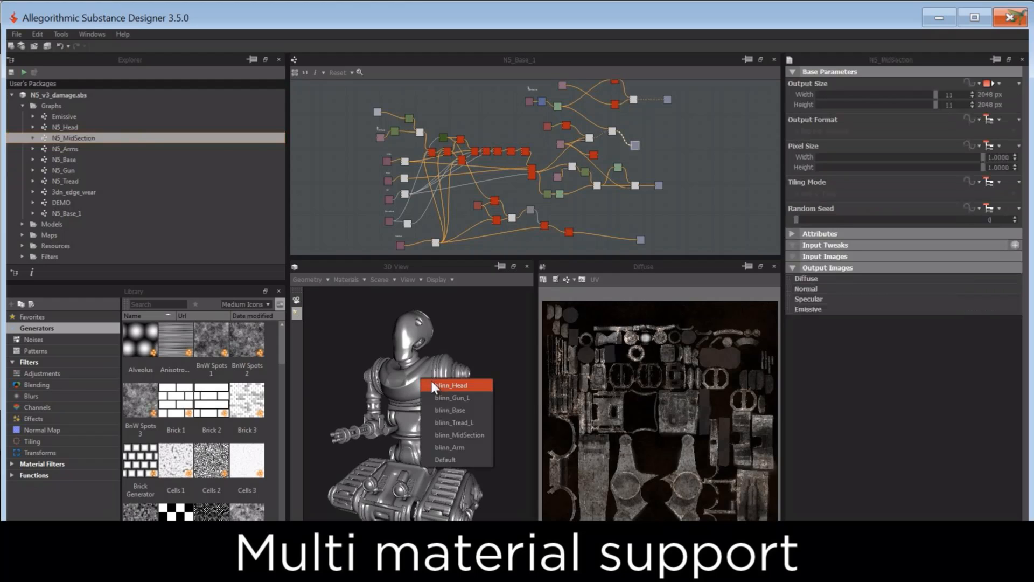
left_click(464, 433)
left_click(69, 147)
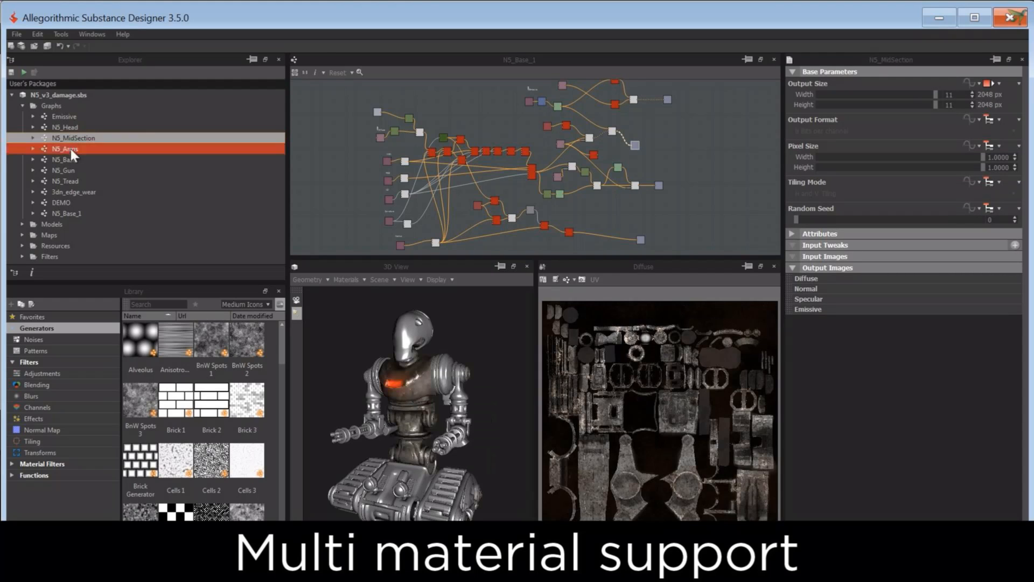
left_click(425, 370)
left_click(406, 404)
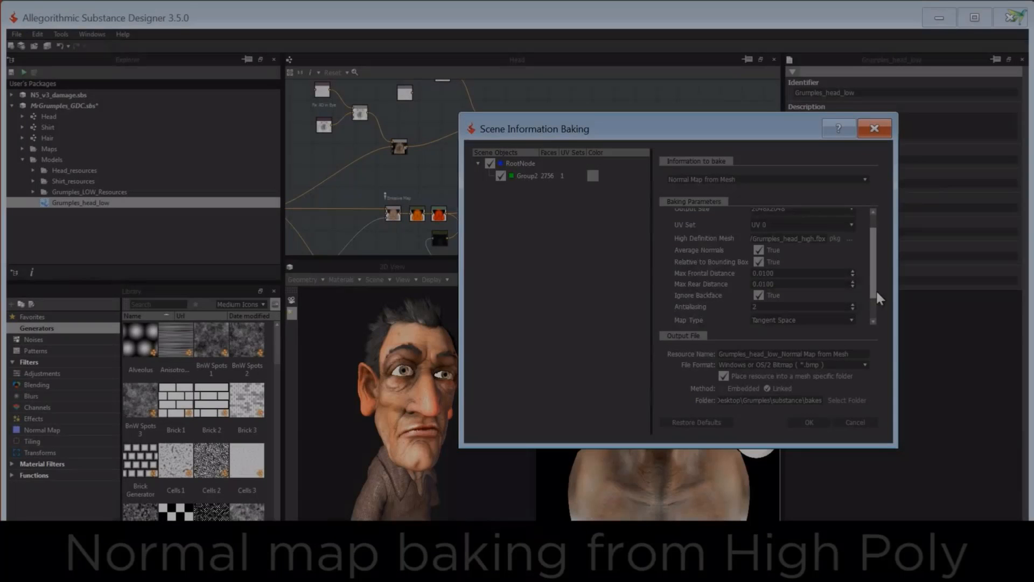
scroll(782, 304, "down", 2)
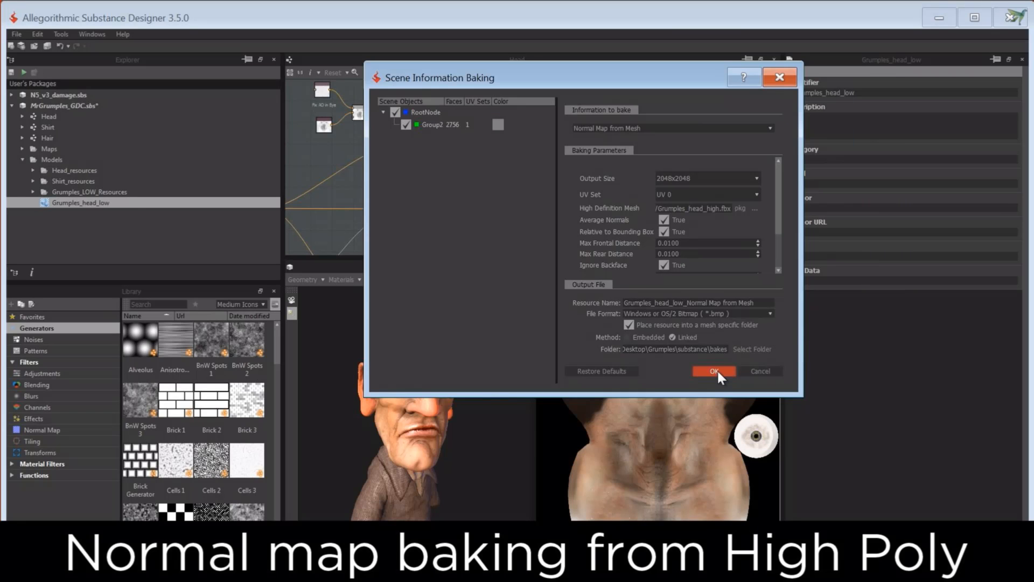
Step: Bake a 2048x2048 normal map for Grumples_head_low from the high-definition mesh Grumples_head_high.fbx and display the baked map
left_click(714, 370)
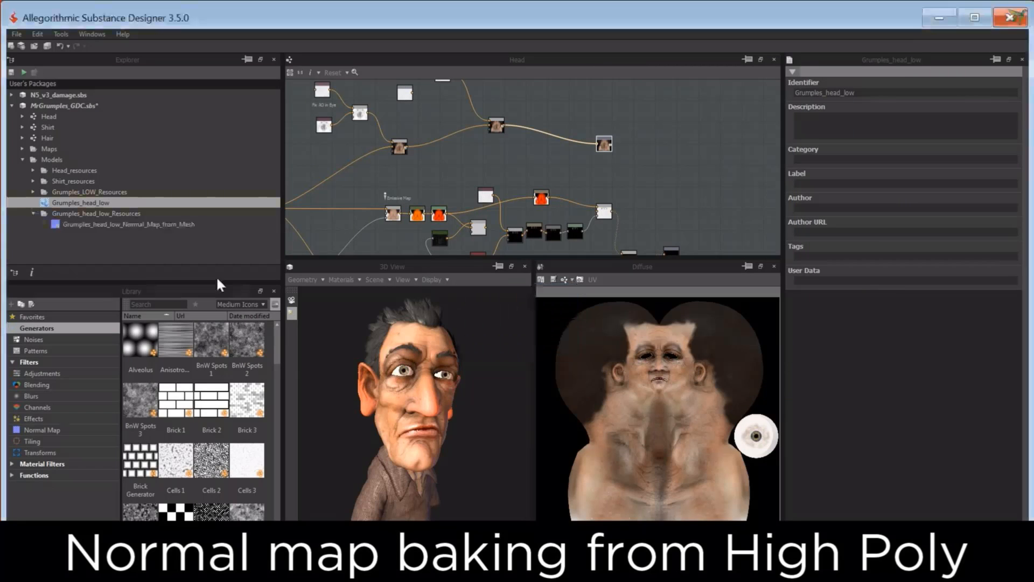
left_click(92, 224)
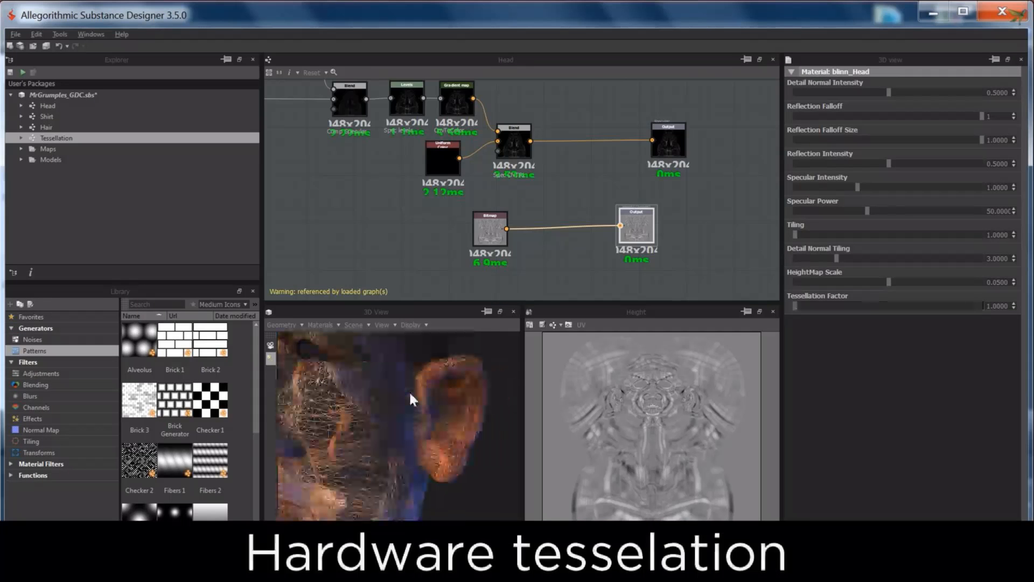
Step: Raise the blinn_Head material's Tessellation Factor to about 14.62 for the head model
left_click_drag(409, 390, 470, 369)
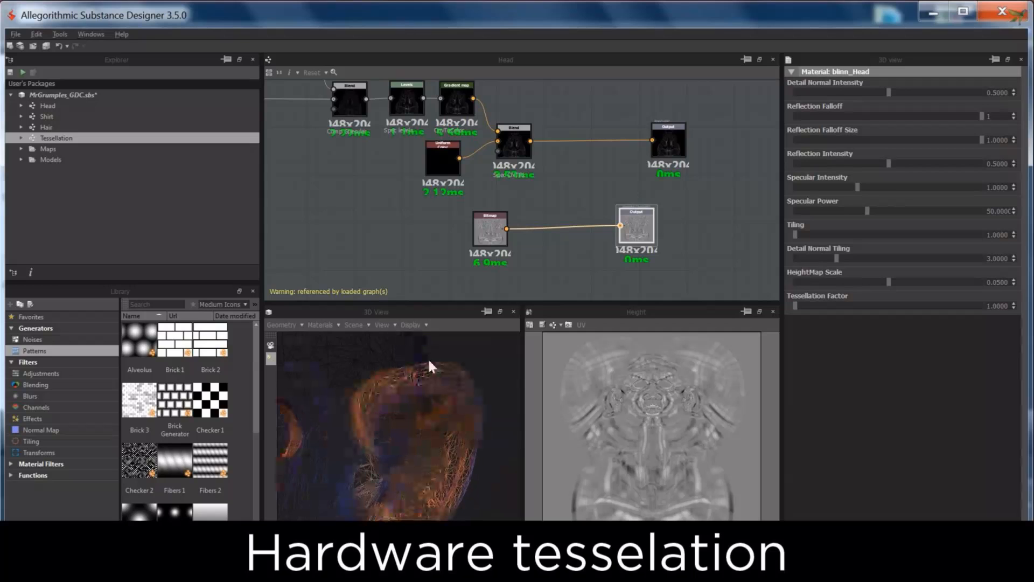
left_click_drag(796, 306, 833, 306)
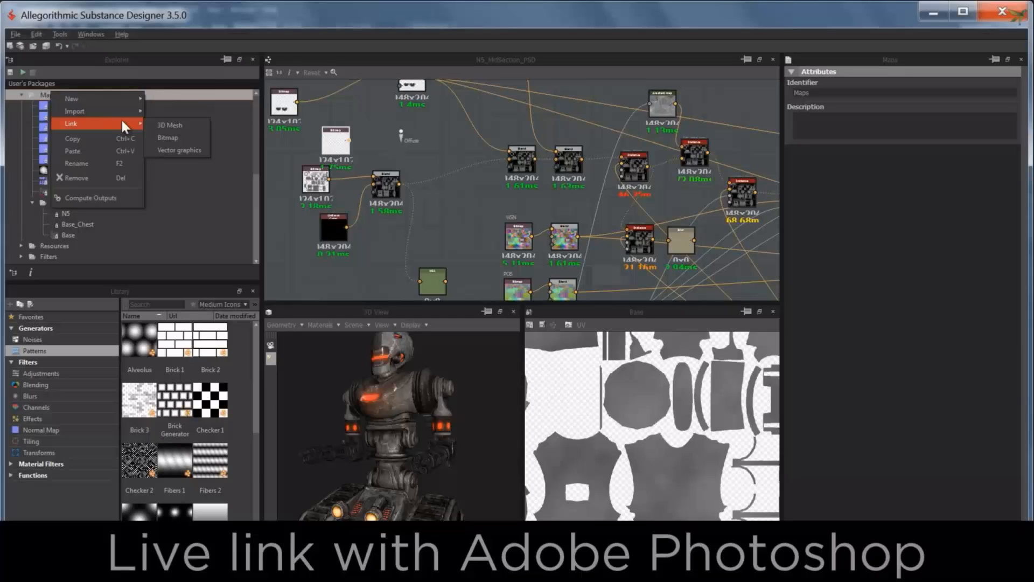
Step: Import the N5_MidSection Photoshop file with its N5, Base_Chest and Base layers, and open it in Photoshop
left_click(168, 137)
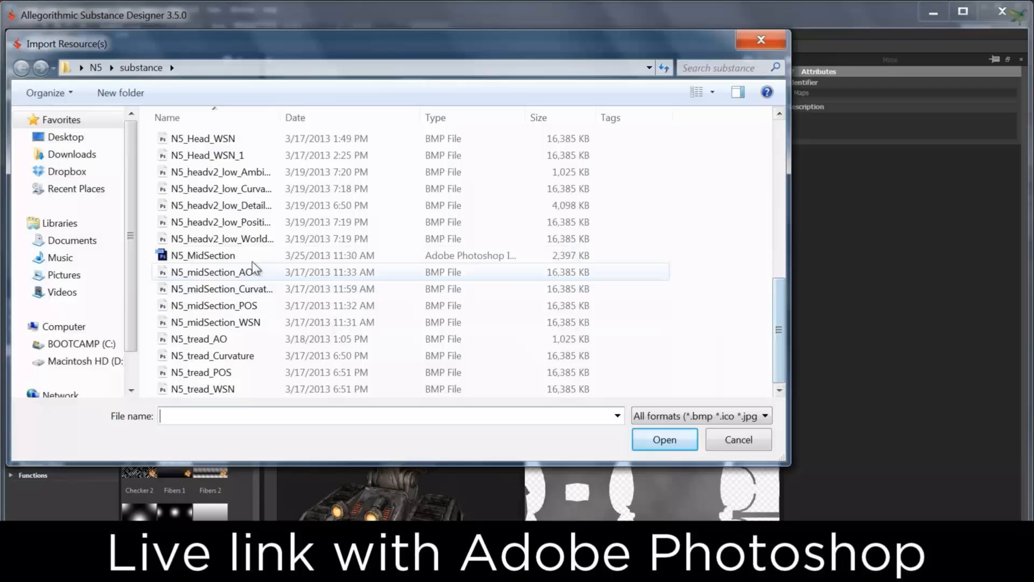
double_click(252, 257)
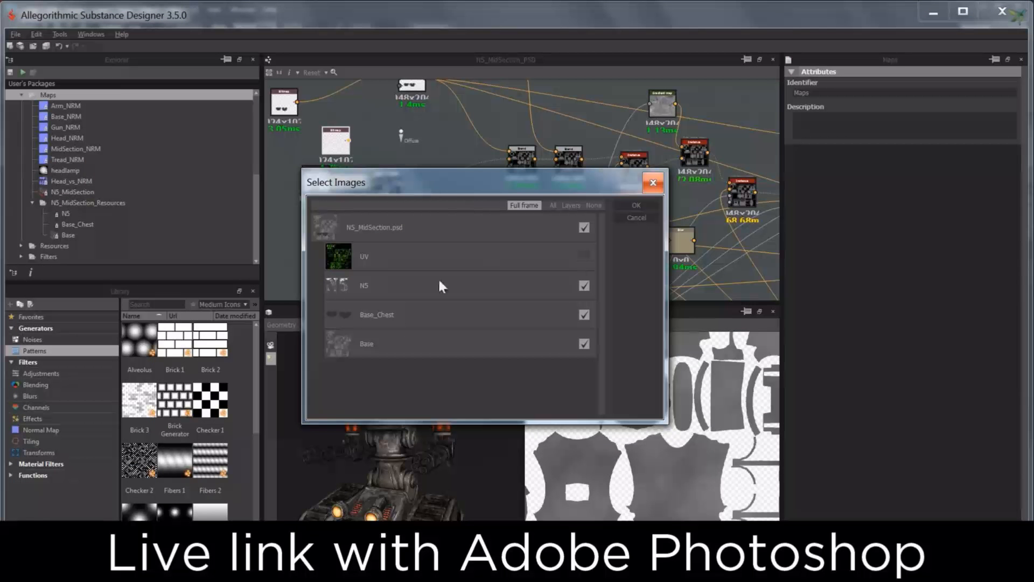
left_click(644, 217)
left_click(75, 224)
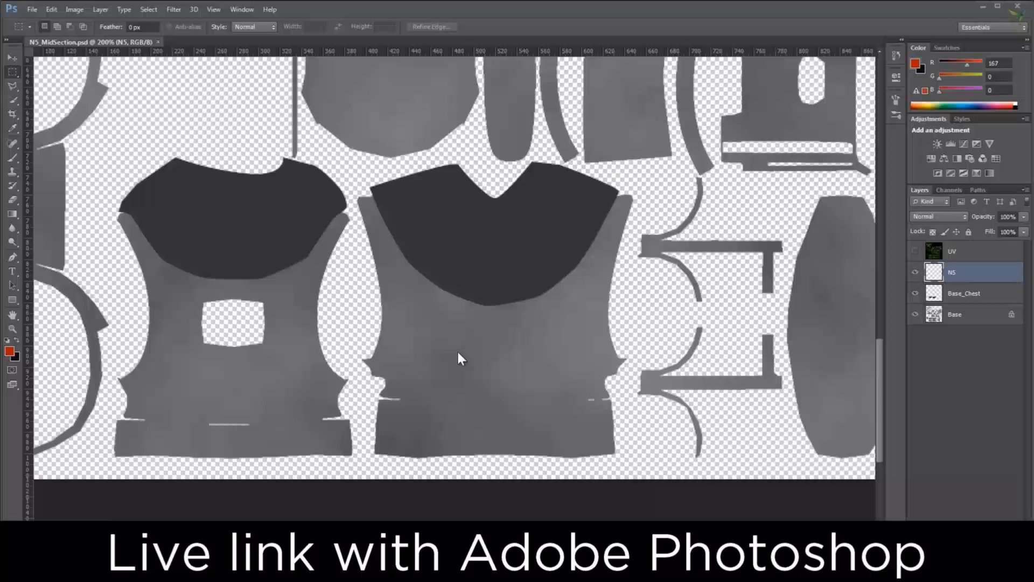
Step: Paint red and blue brush strokes over the large torso piece with the V-shaped neckline in N5_MidSection.psd
key("b")
left_click_drag(363, 206, 589, 291)
left_click_drag(635, 212, 501, 334)
Step: Select the painted torso piece, apply a filter to it, and inspect the updated texture on the robot in Substance Designer
key("m")
mouse_move(349, 160)
left_mouse_down()
mouse_move(605, 468)
mouse_move(647, 471)
left_mouse_up()
left_click(173, 9)
mouse_move(215, 244)
left_click(403, 268)
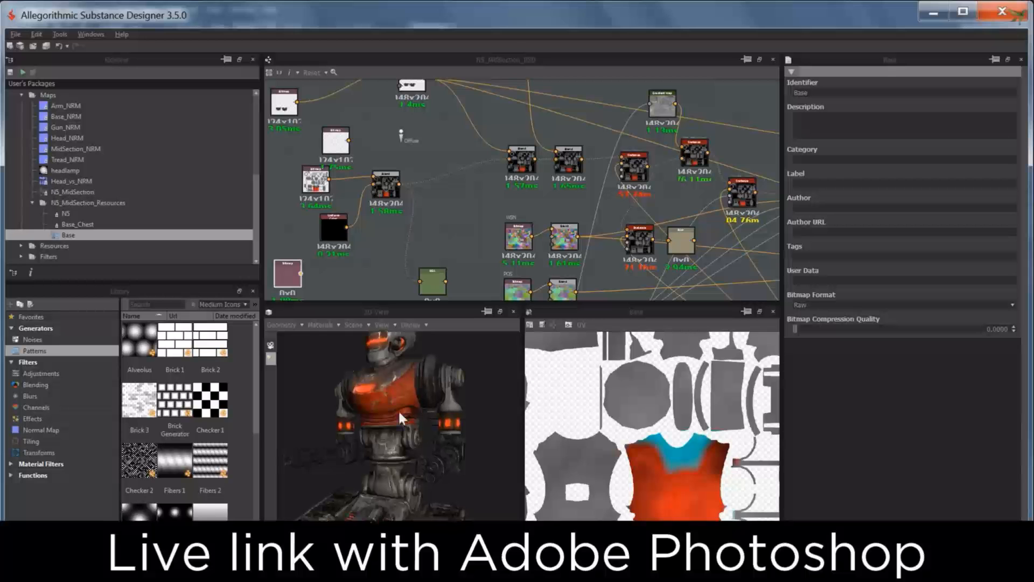
left_click_drag(398, 409, 396, 414)
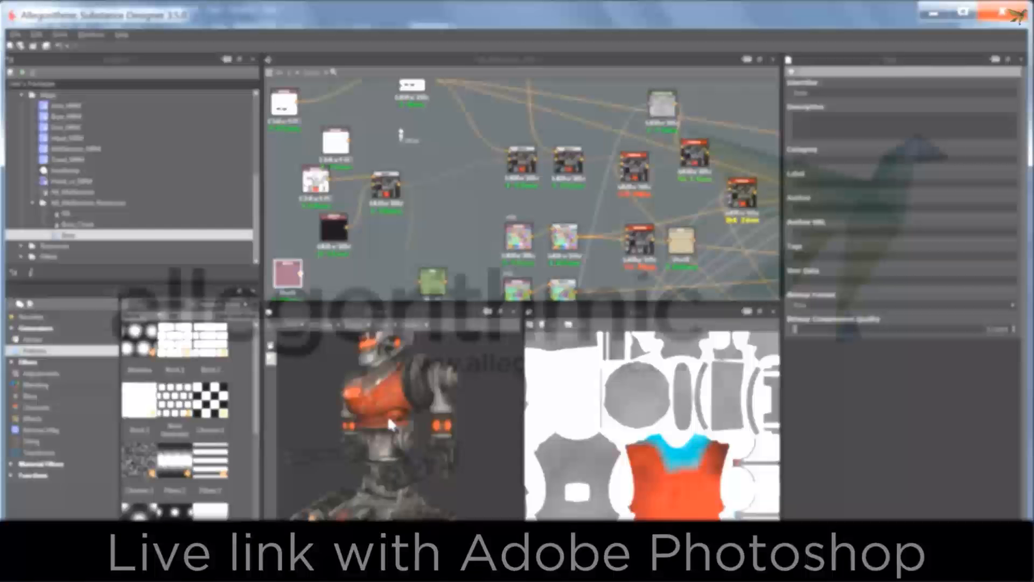
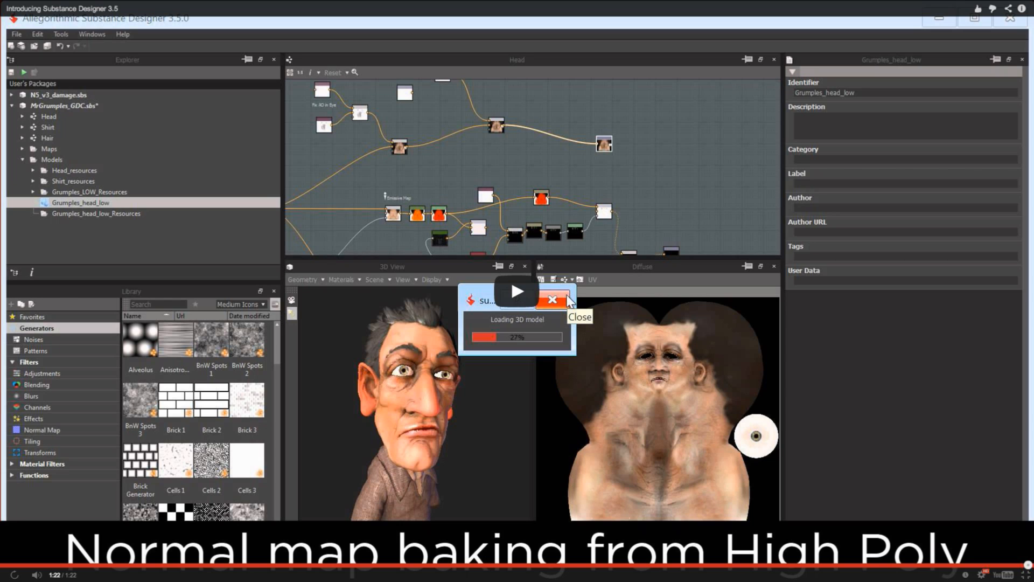
Step: Exit the full-screen Substance Designer video, hide Google Chrome, and return to the textured forge walls in modo
key("super+Tab")
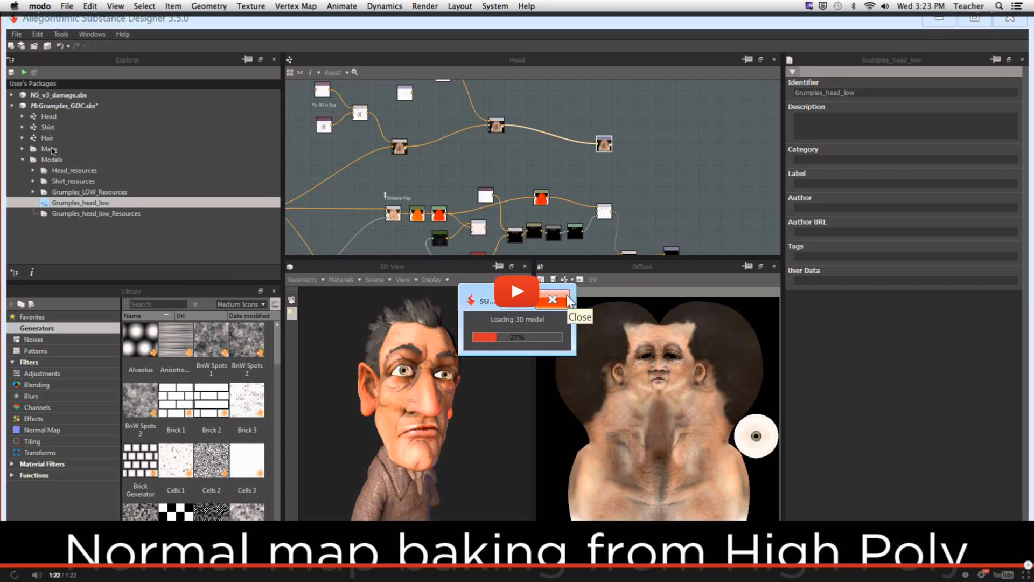
left_click(52, 148)
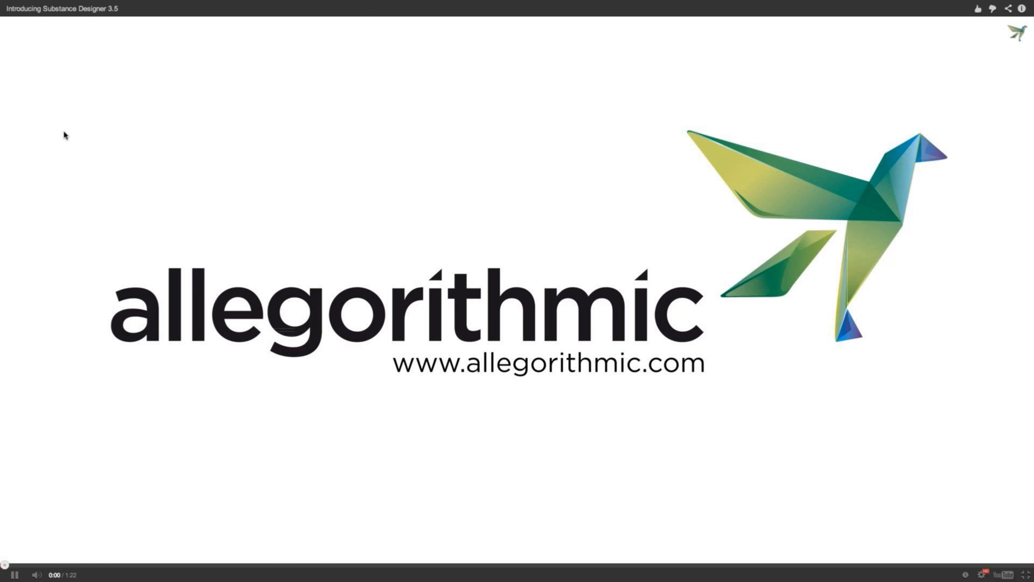
key("Escape")
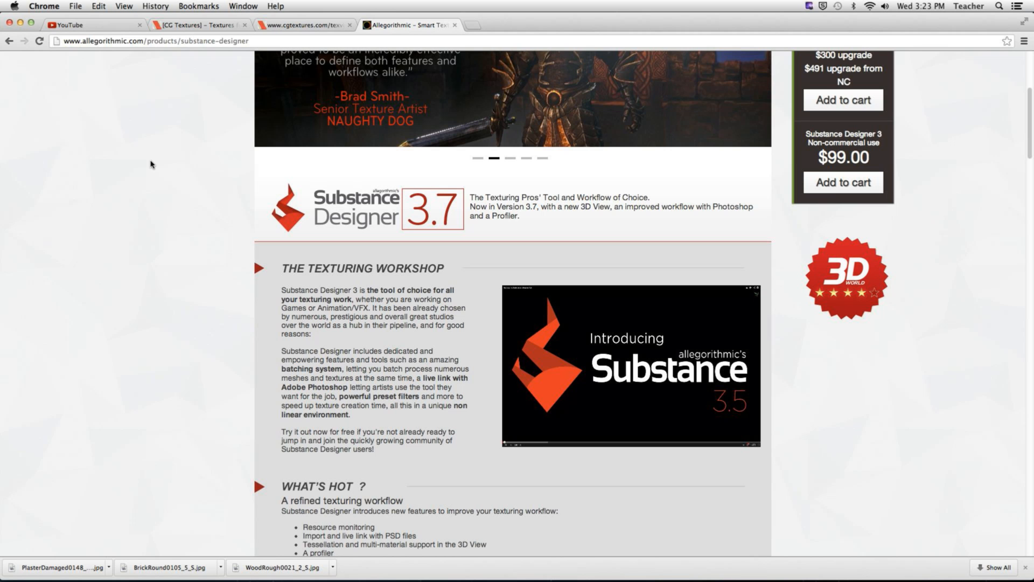
key("super+Tab")
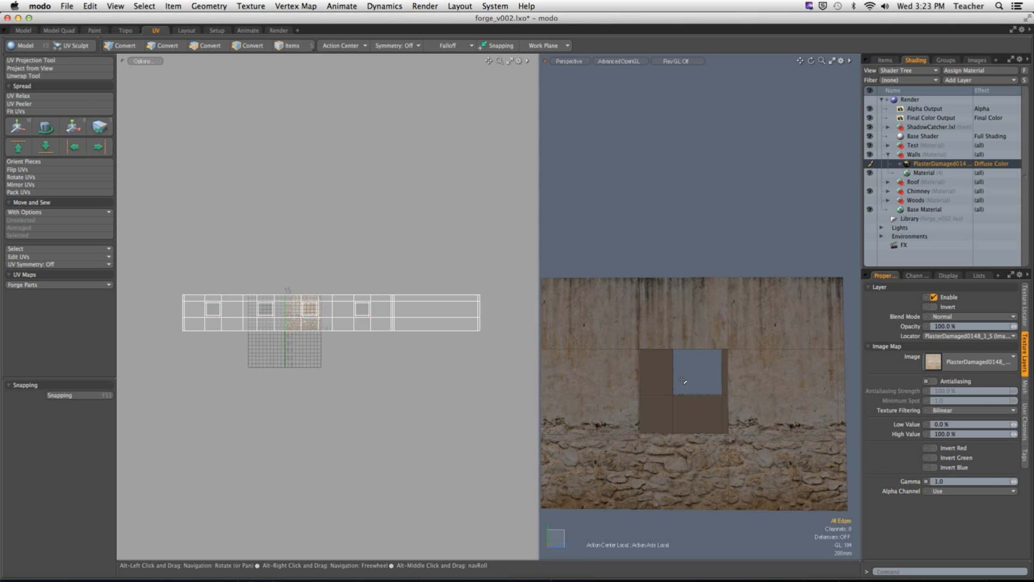
left_click_drag(682, 380, 596, 359, "alt")
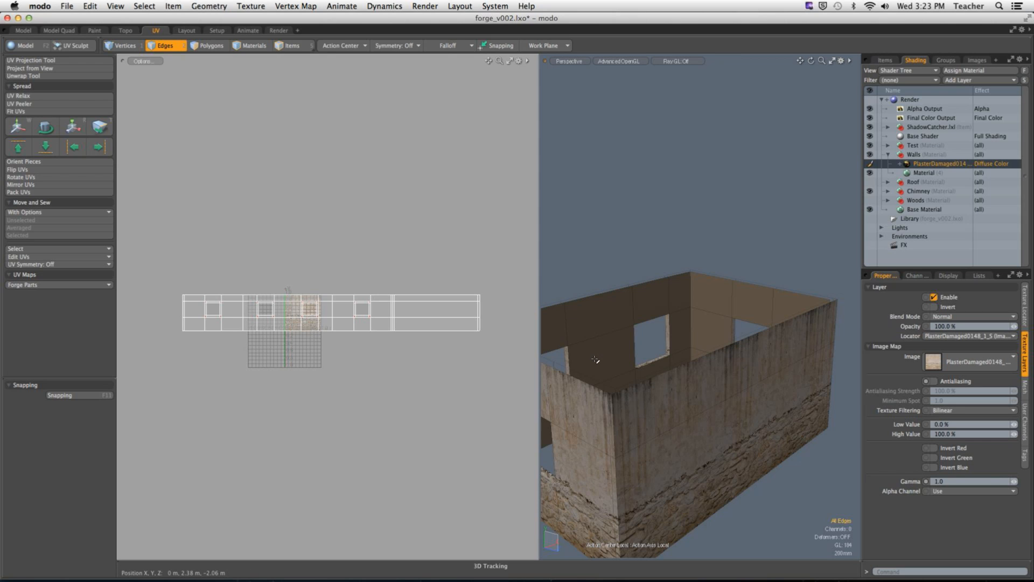
key("super+Tab")
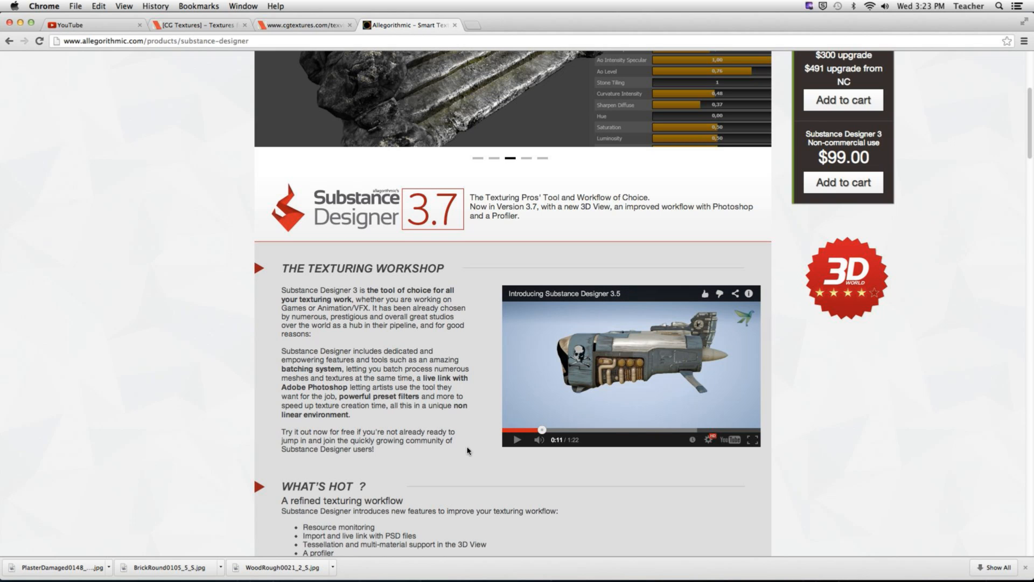
left_click(44, 5)
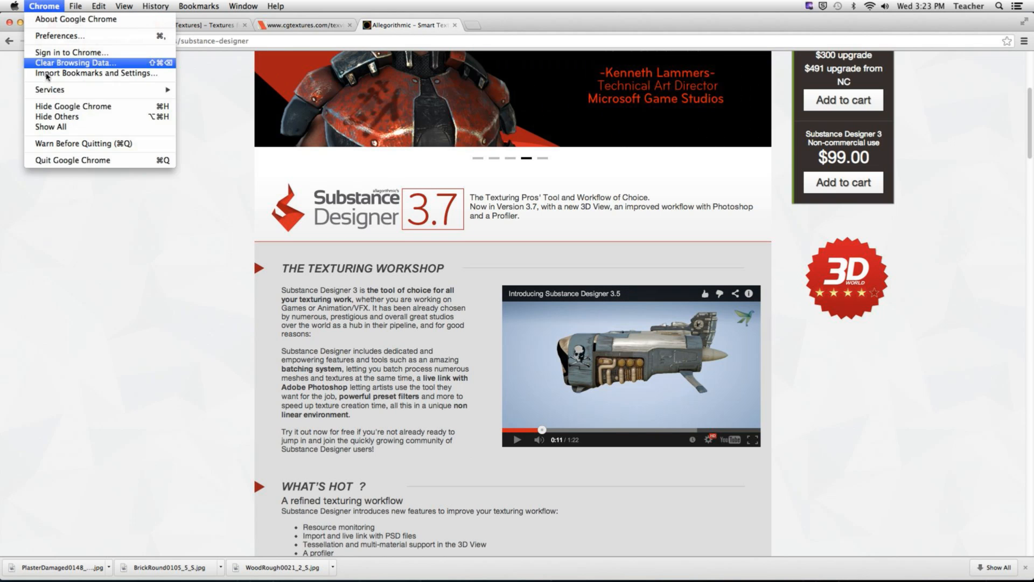
left_click(64, 106)
Step: Unhide the rest of the forge building's geometry around the textured walls
mouse_move(696, 372)
left_mouse_down("alt")
mouse_move(574, 349)
mouse_move(568, 334)
mouse_move(620, 315)
mouse_move(737, 387)
mouse_move(686, 390)
left_mouse_up("alt")
key("u")
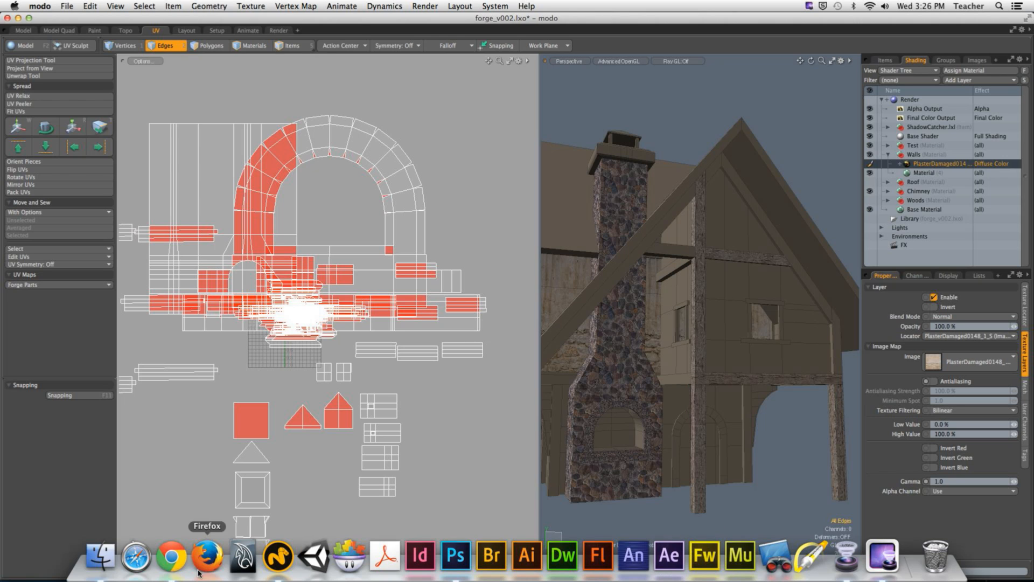
Step: Switch to Chrome and bring up the YouTube Live Control Room for the GCOM 424 - Week 11 stream
left_click(178, 555)
left_click(87, 25)
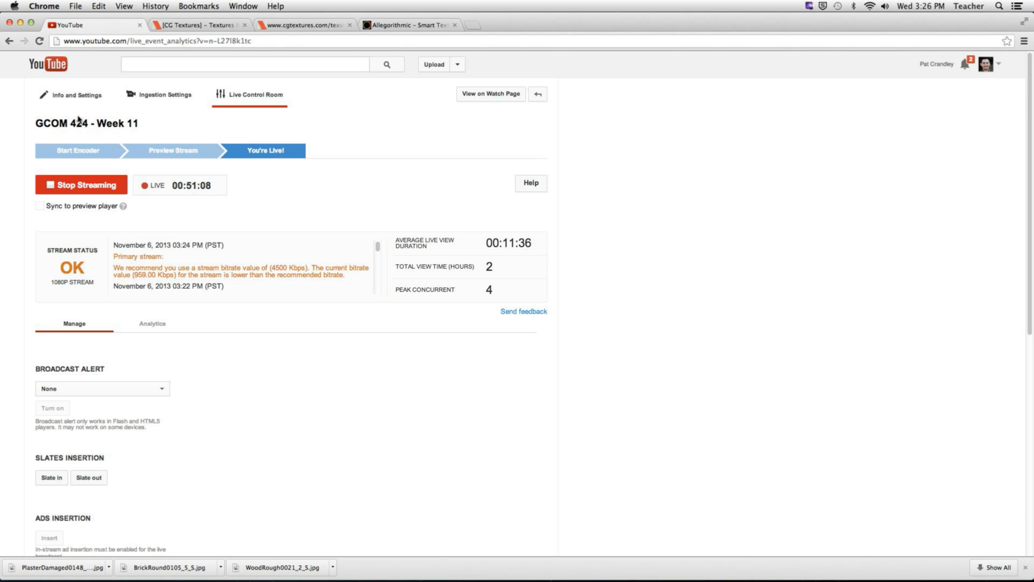